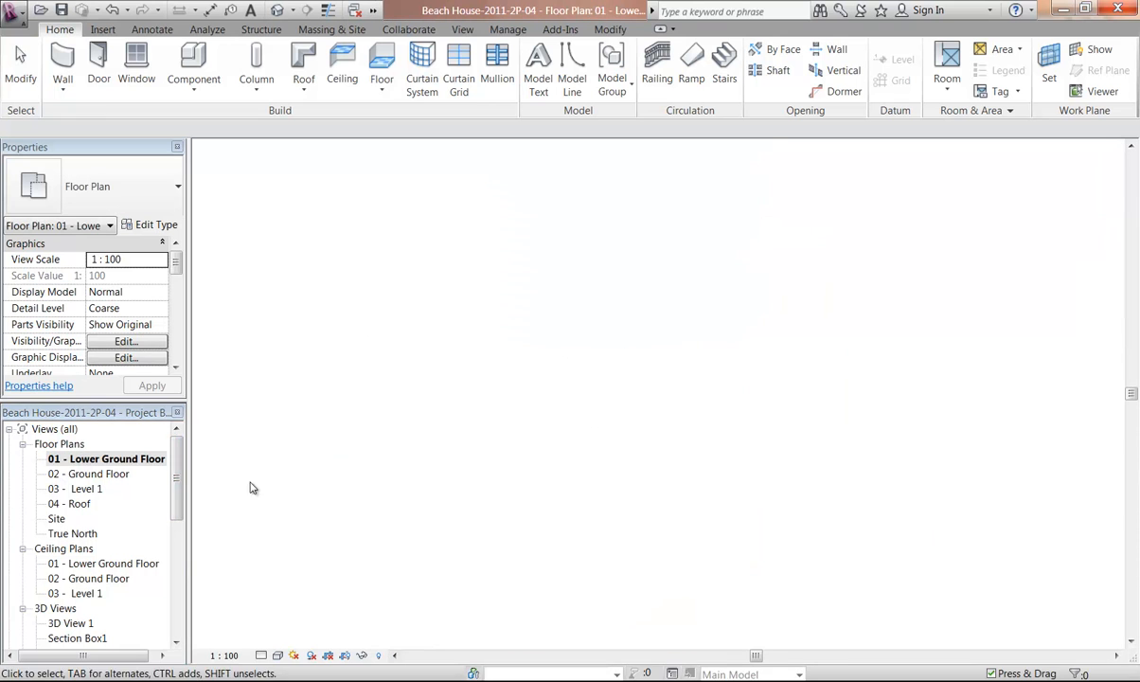
# Start placing a door and load the Sliding Door - 2 Panel (AUS) family from the Doors library folder
pyautogui.scroll(3, 422, 432)
pyautogui.scroll(3, 427, 445)
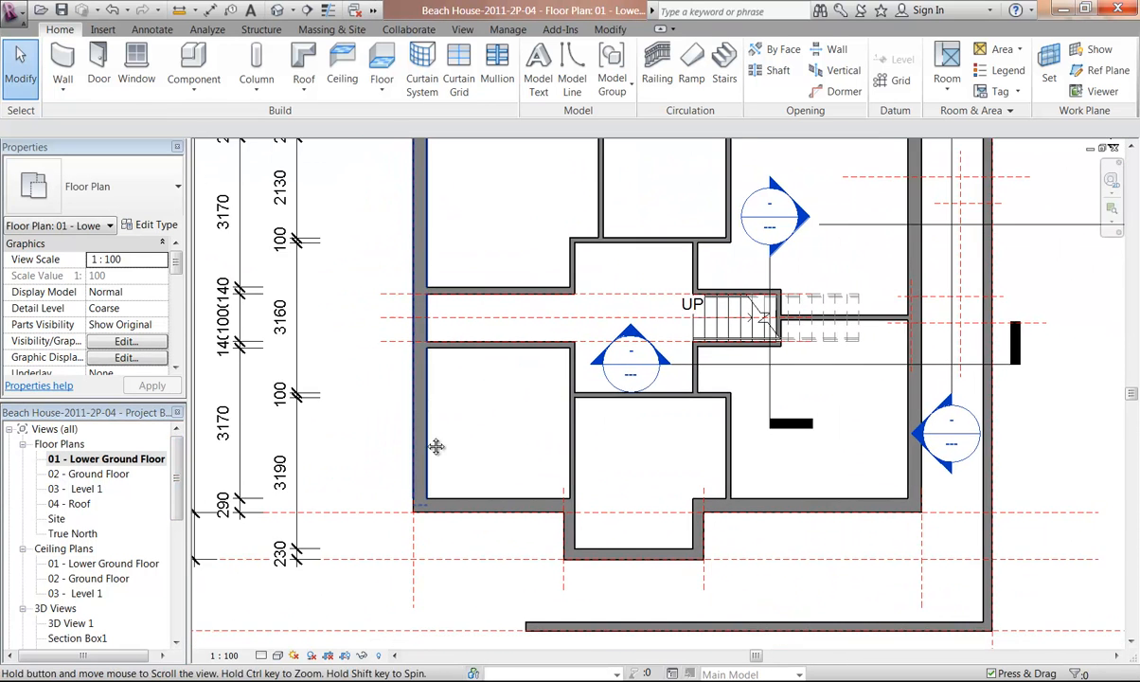
pyautogui.scroll(1, 442, 471)
pyautogui.scroll(3, 445, 476)
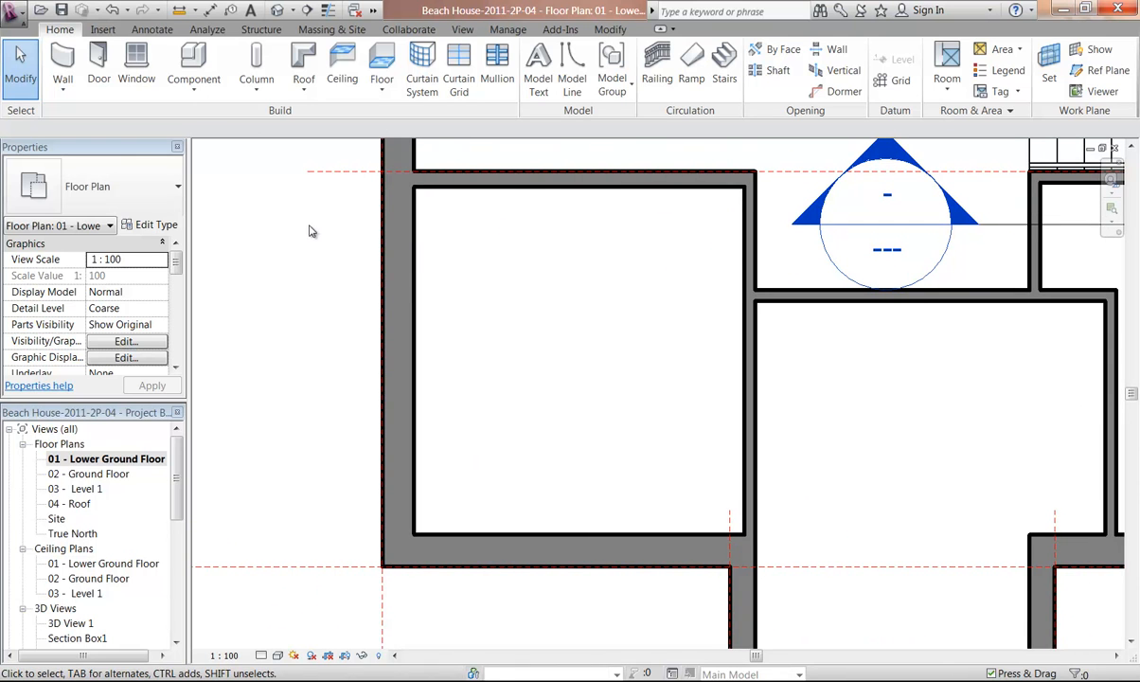
pyautogui.click(100, 76)
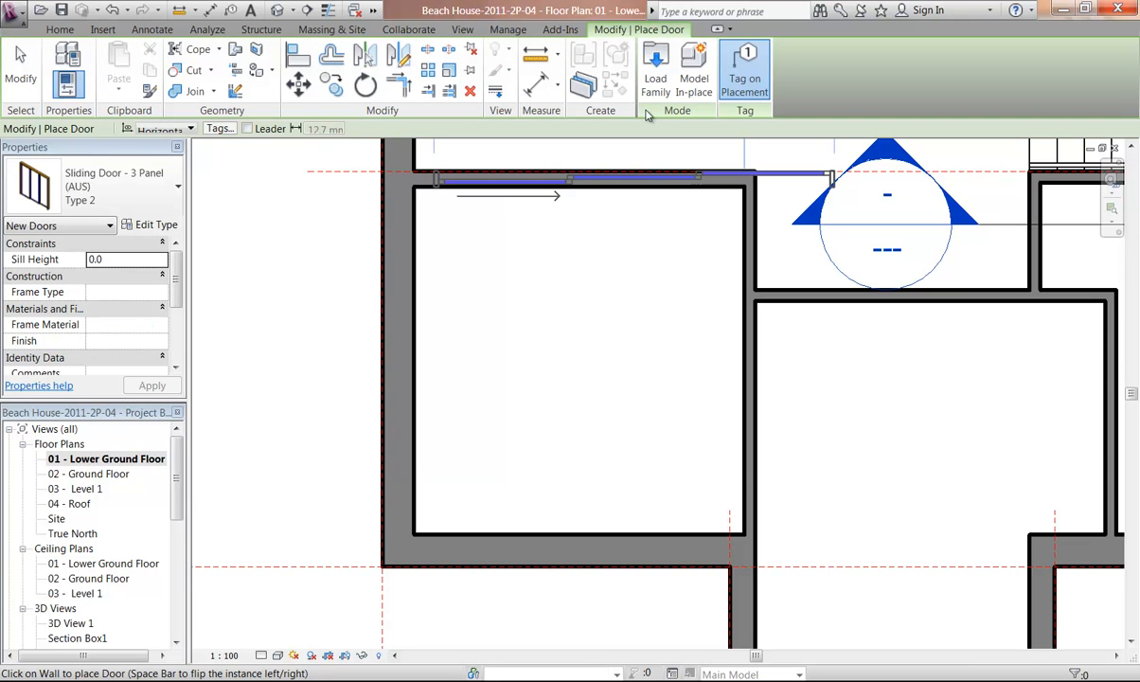
pyautogui.click(655, 71)
pyautogui.moveTo(597, 199)
pyautogui.mouseDown()
pyautogui.moveTo(601, 214)
pyautogui.moveTo(600, 179)
pyautogui.mouseUp()
pyautogui.click(280, 178)
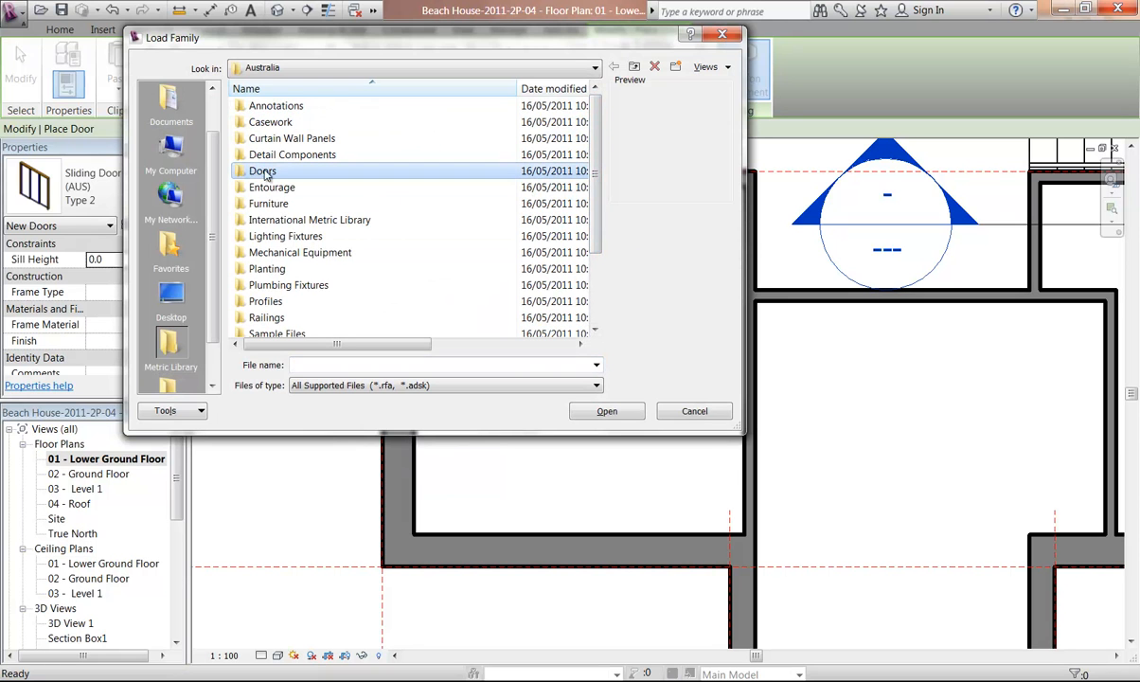
pyautogui.doubleClick(263, 176)
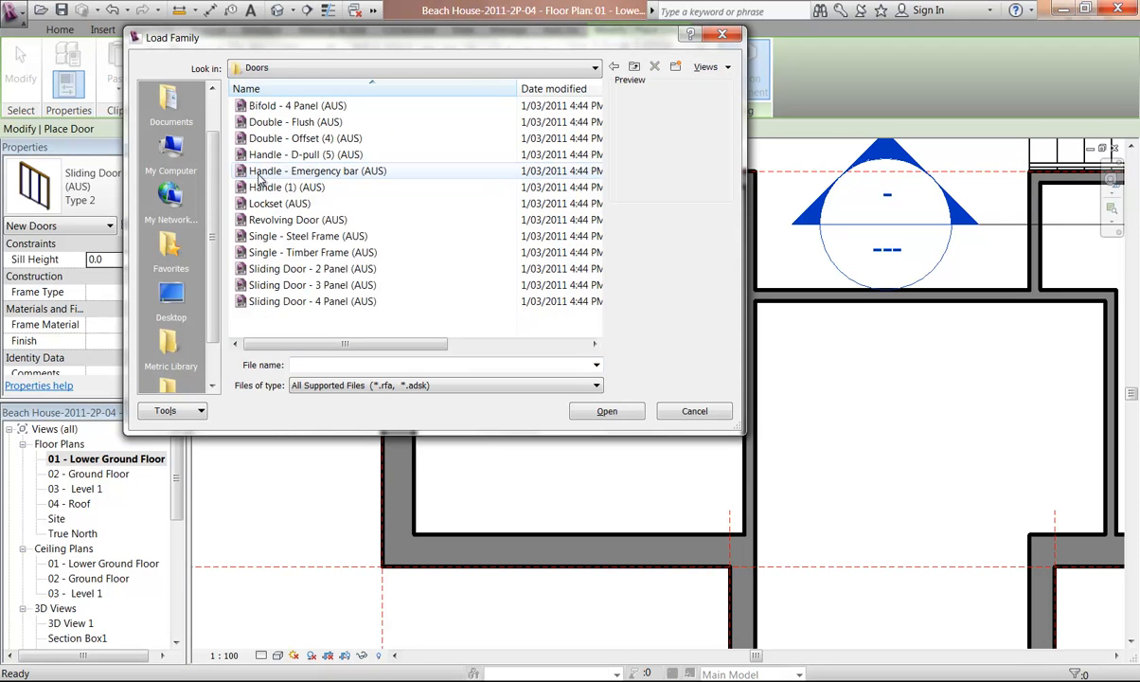
pyautogui.click(292, 286)
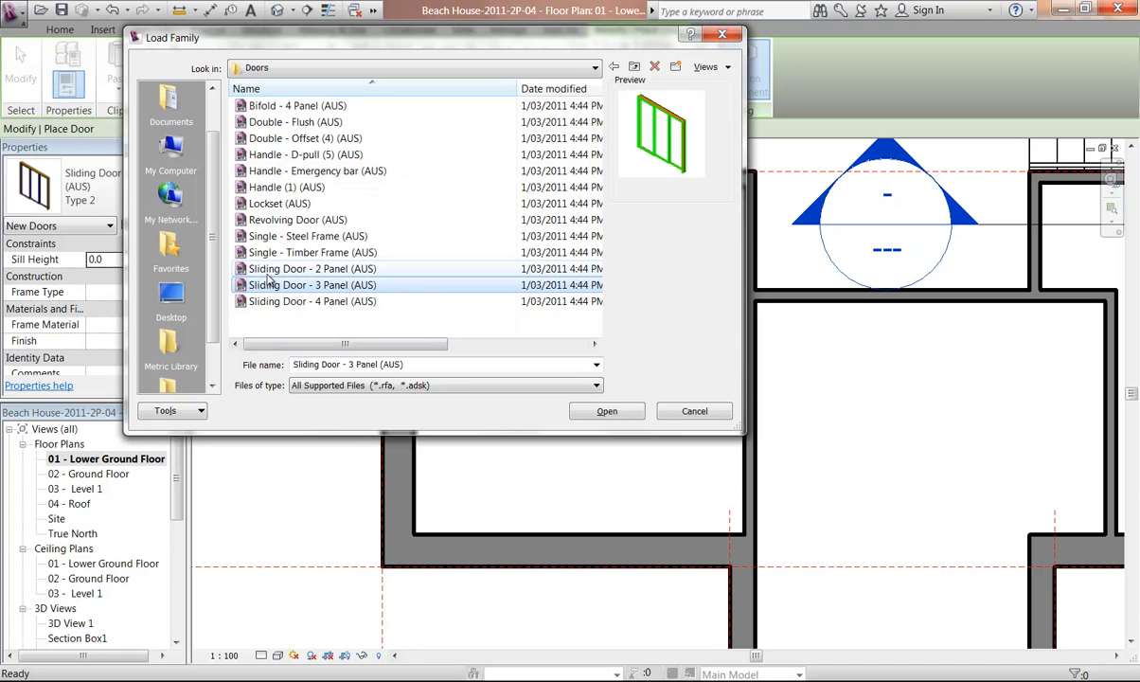
pyautogui.click(270, 272)
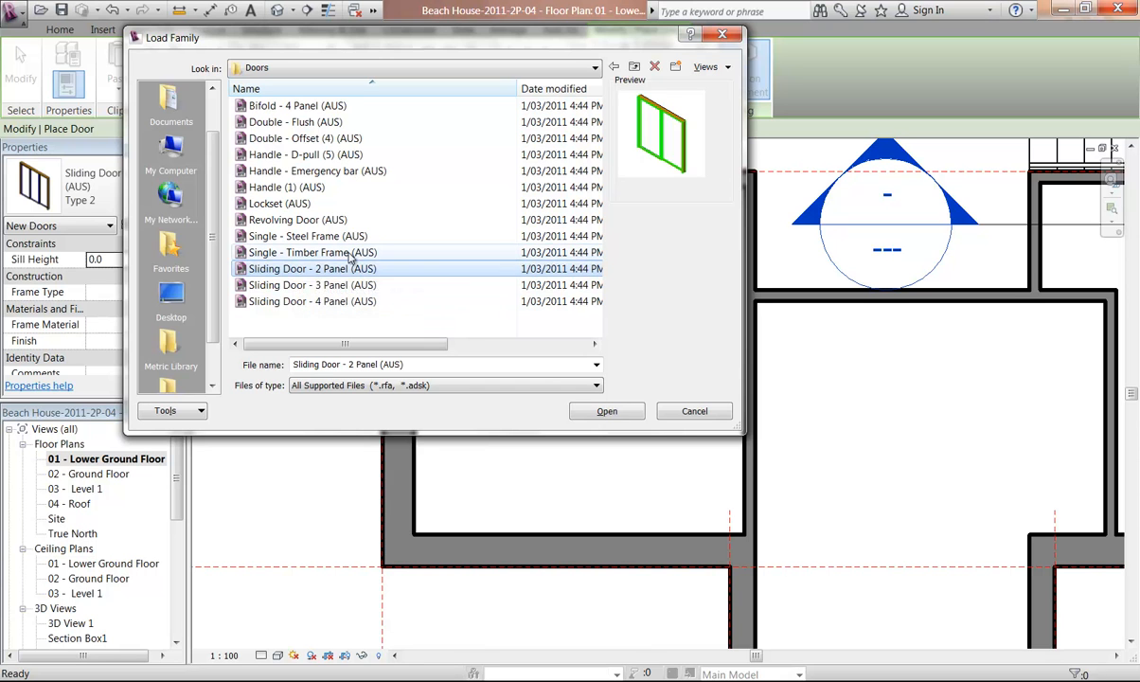
pyautogui.click(604, 411)
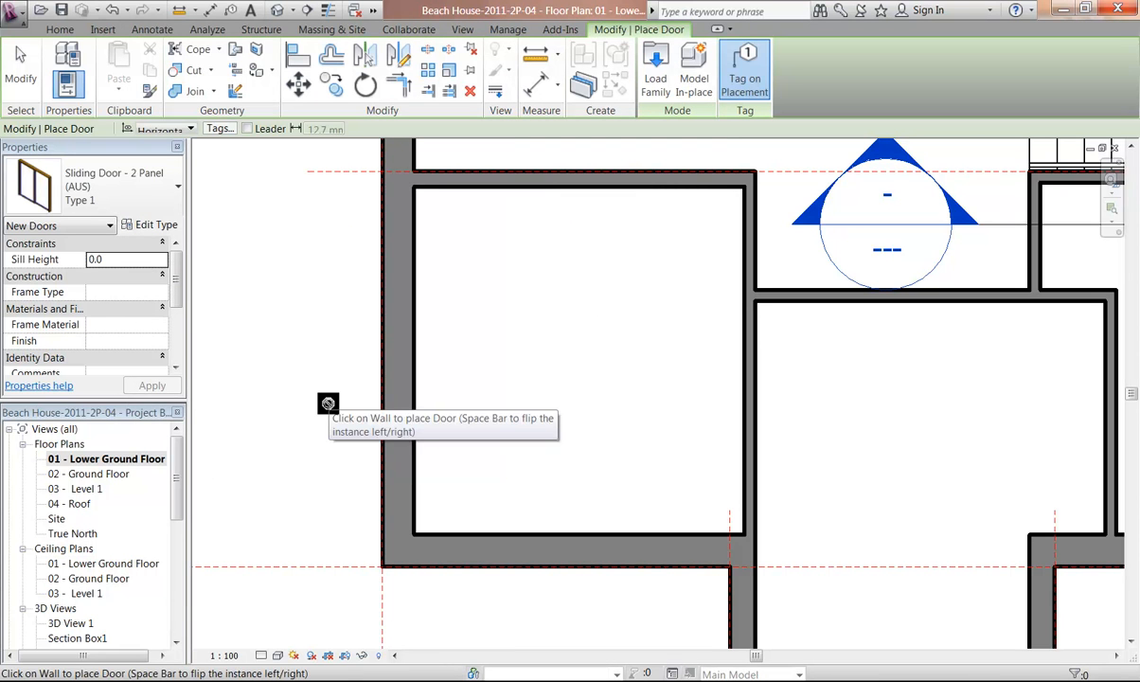
# Open the sliding door's type properties and duplicate the type, naming it 2460 x 2400
pyautogui.click(148, 226)
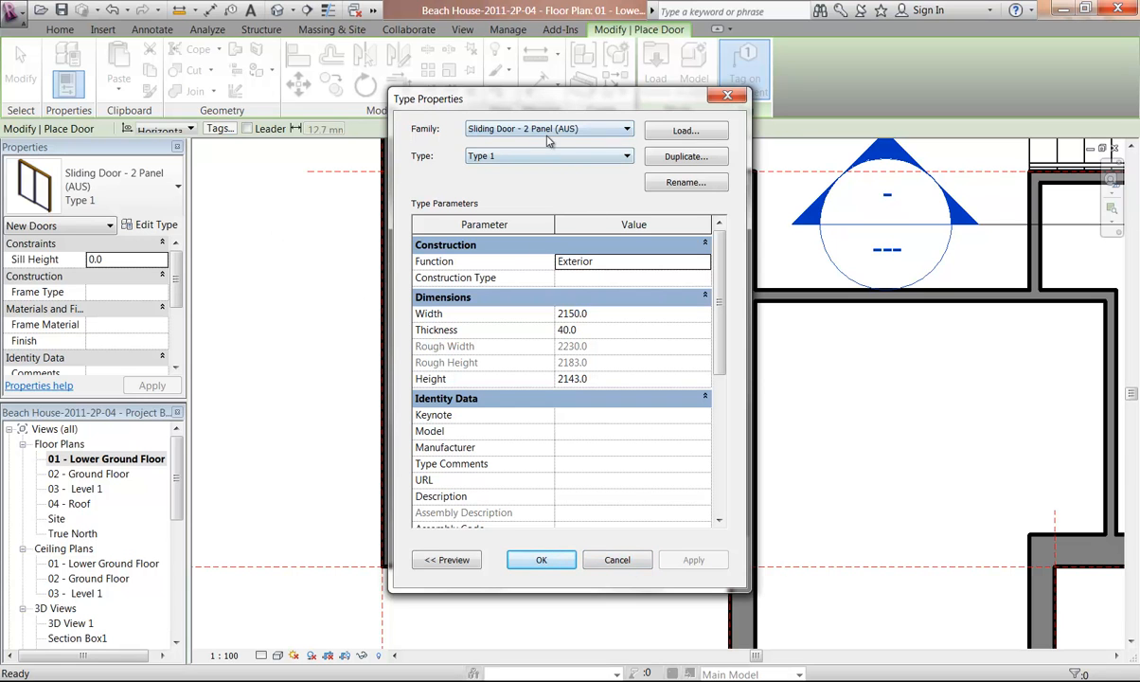
pyautogui.click(689, 158)
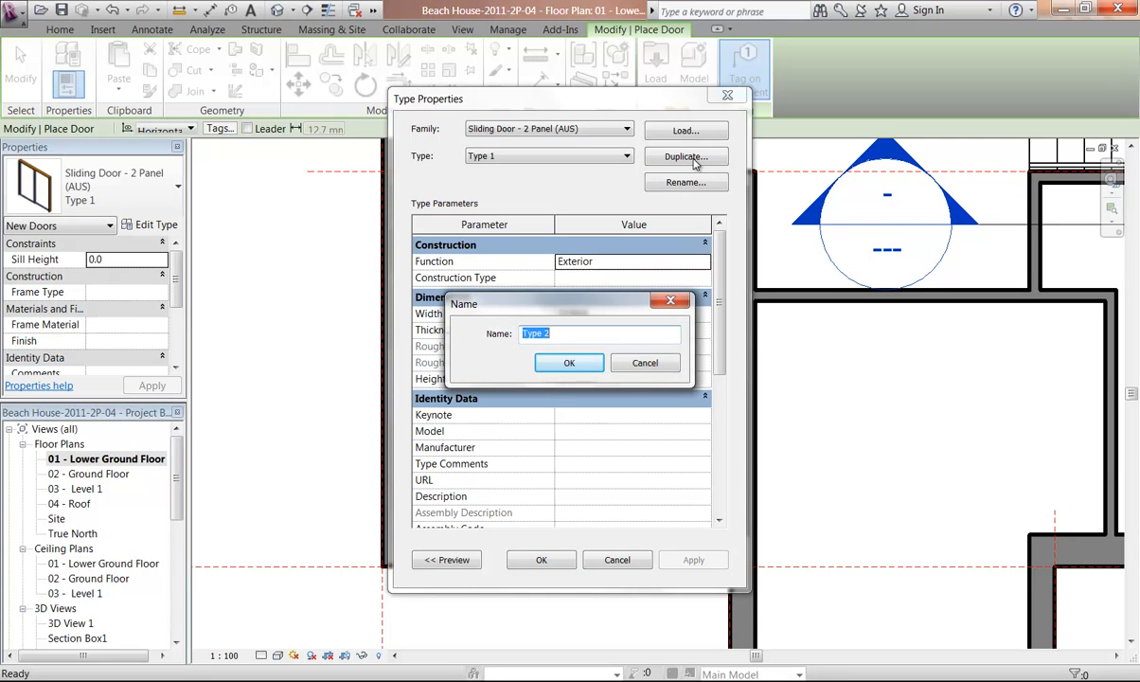
pyautogui.write('2460 x 2400')
# Browse to the Reference Images folder inside Beach House on the removable disk
pyautogui.click(195, 680)
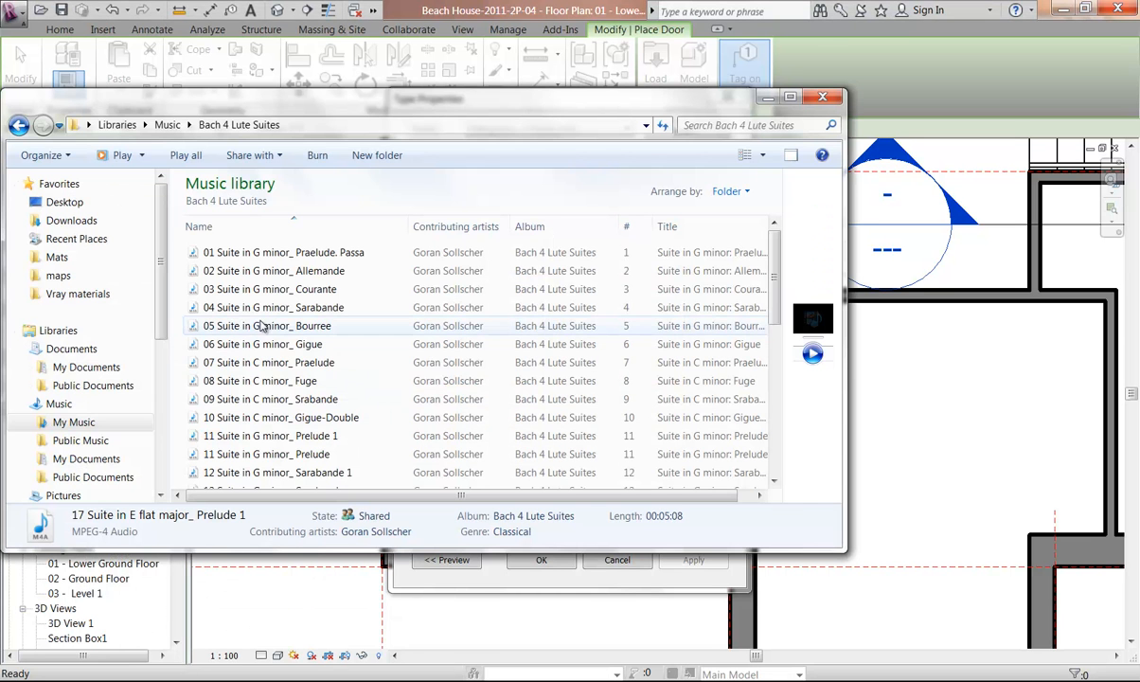
pyautogui.click(86, 368)
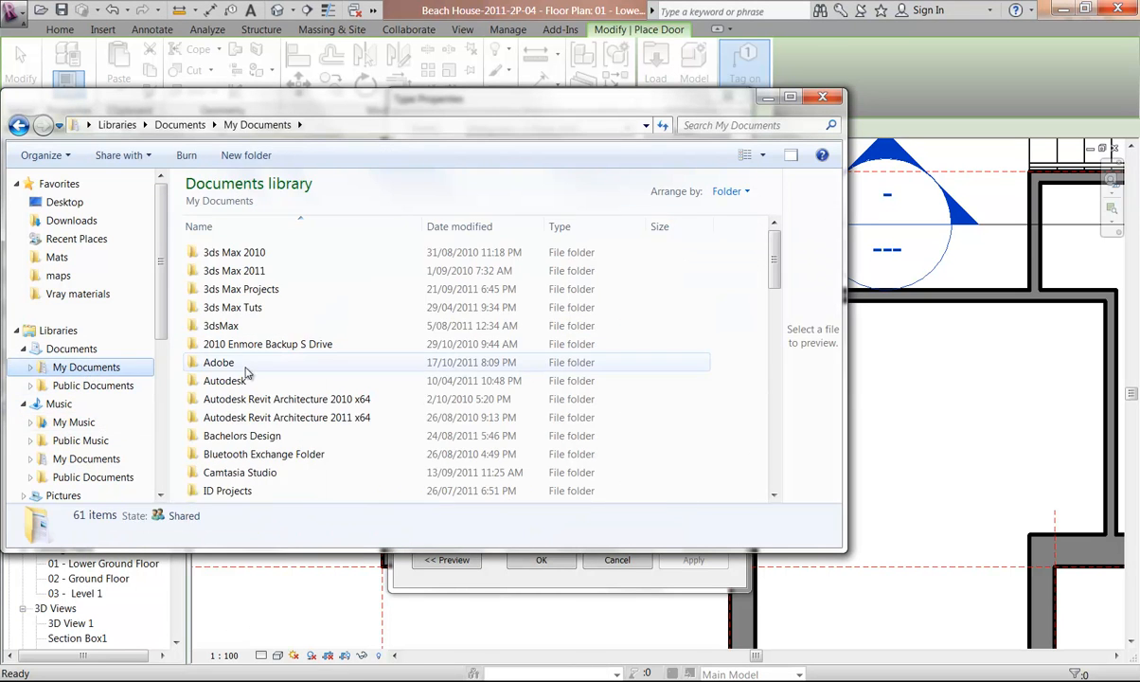
pyautogui.click(222, 357)
pyautogui.scroll(-2, 777, 282)
pyautogui.moveTo(775, 279); pyautogui.dragTo(776, 377)
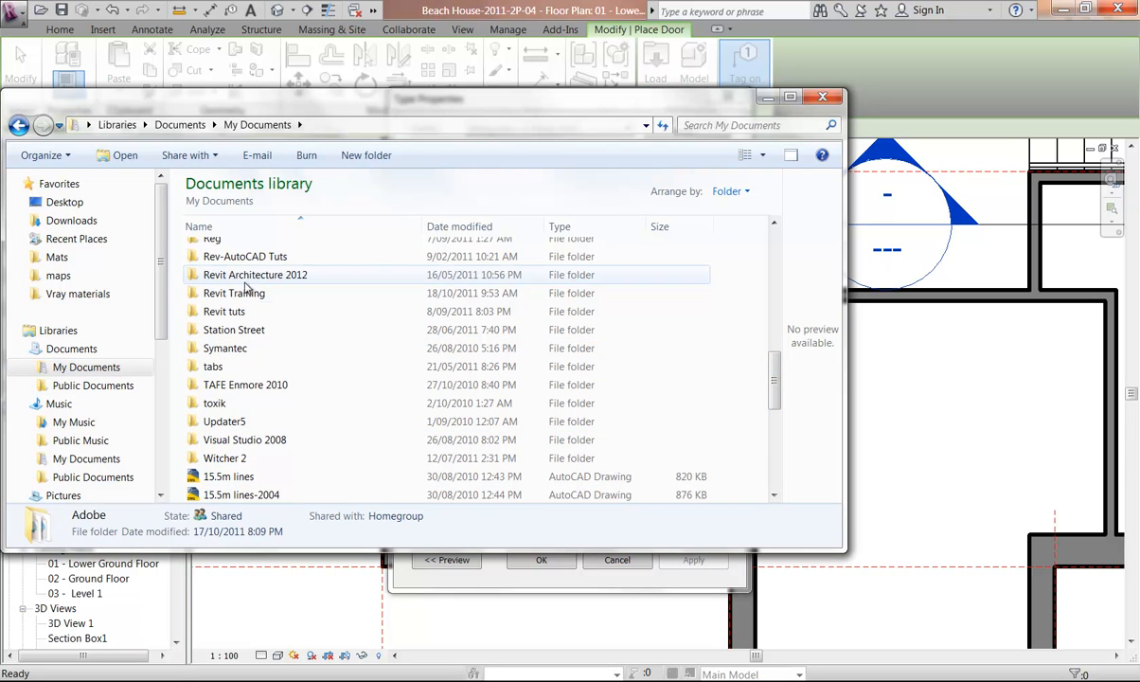
pyautogui.doubleClick(235, 294)
pyautogui.doubleClick(225, 254)
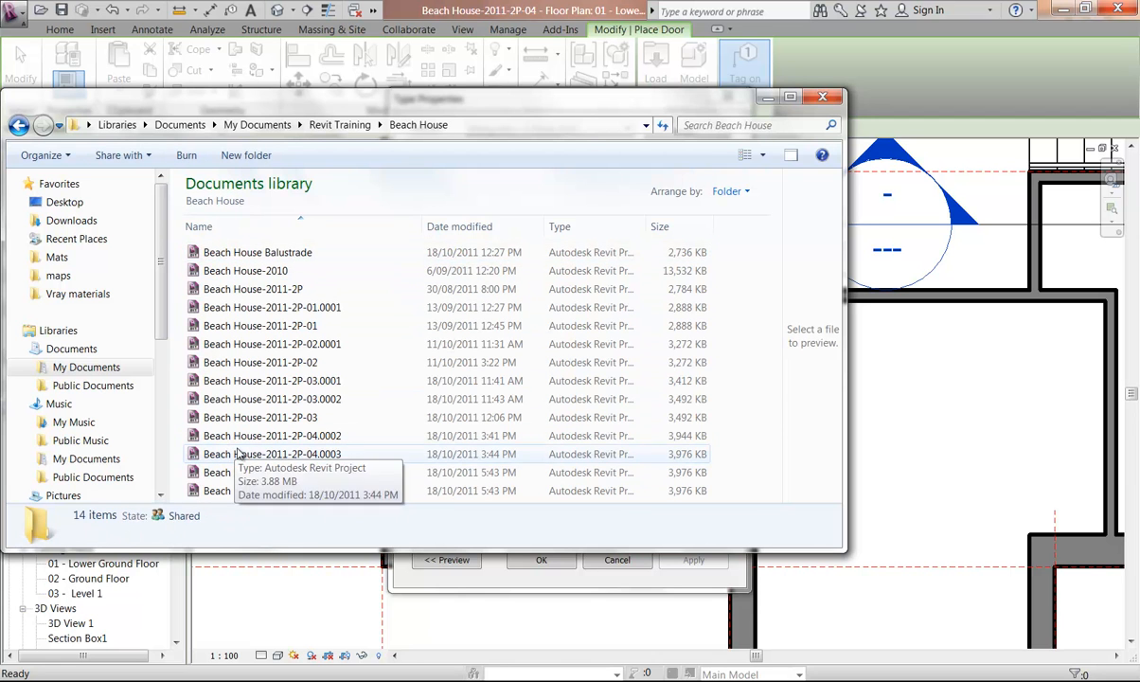
pyautogui.scroll(-5, 156, 419)
pyautogui.scroll(-1, 156, 418)
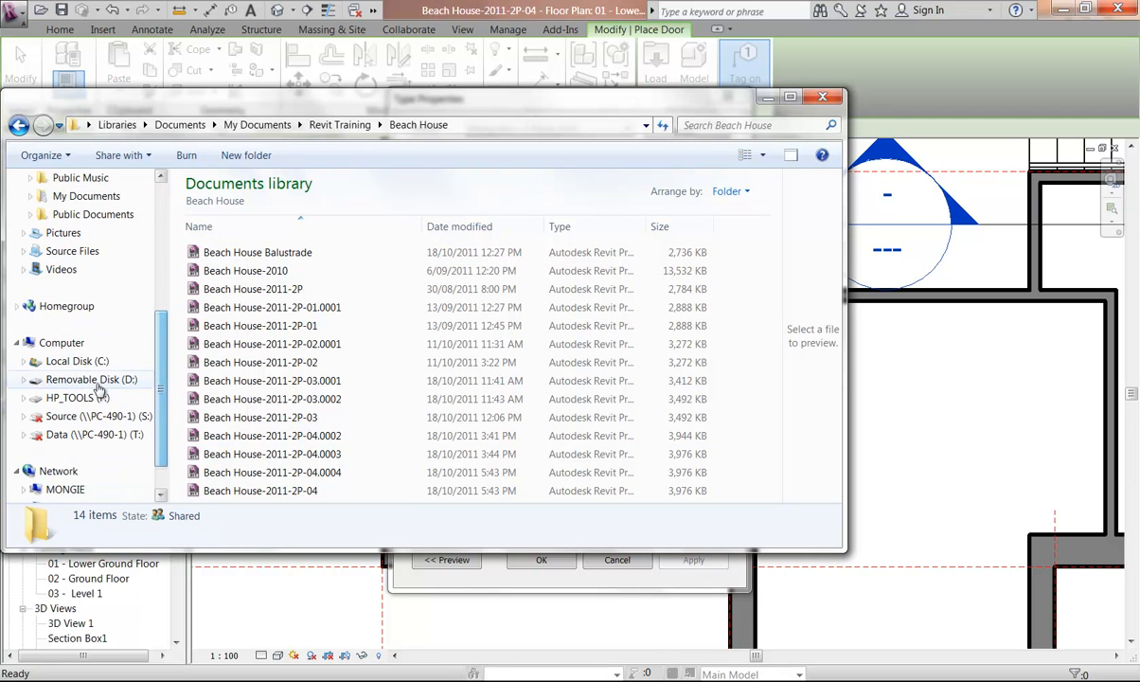
pyautogui.click(92, 380)
pyautogui.doubleClick(224, 261)
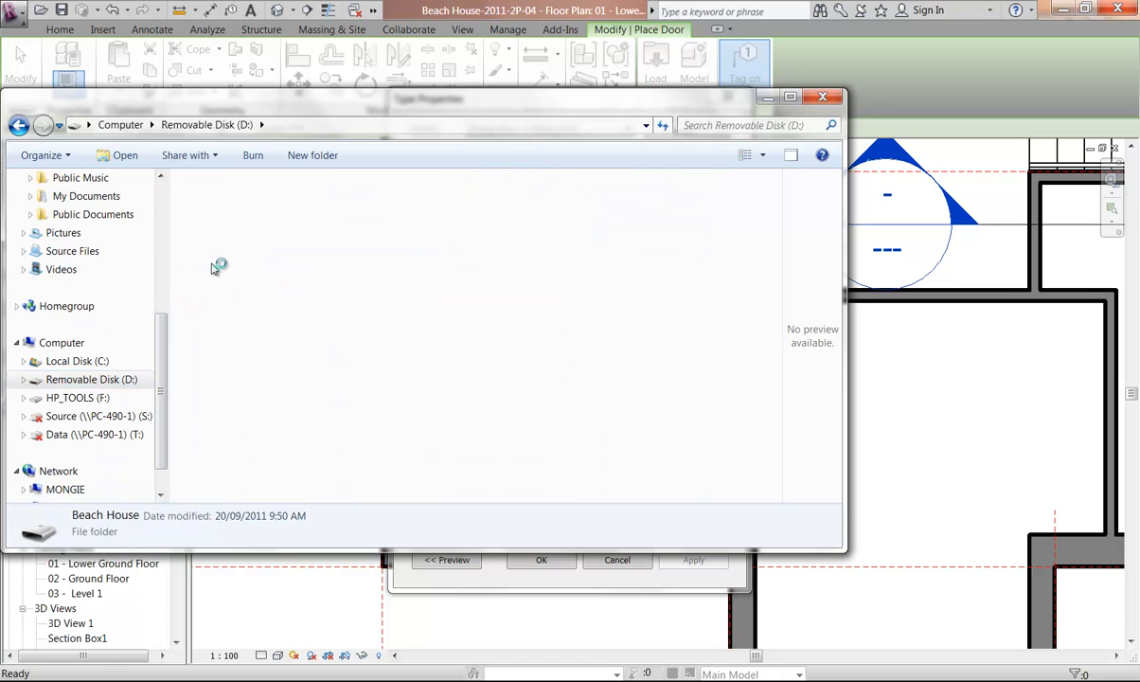
pyautogui.doubleClick(224, 206)
pyautogui.click(226, 208)
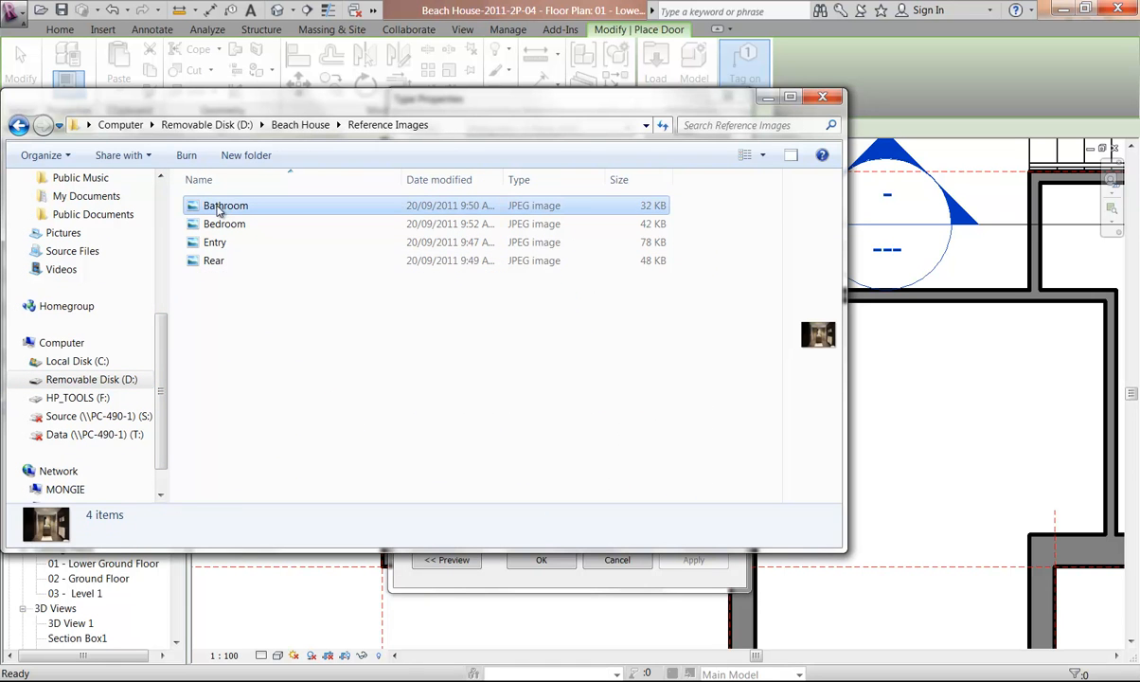
pyautogui.click(213, 261)
# Open the Rear reference image in Windows Photo Viewer, enlarge it to examine the doors, and close it
pyautogui.rightClick(213, 262)
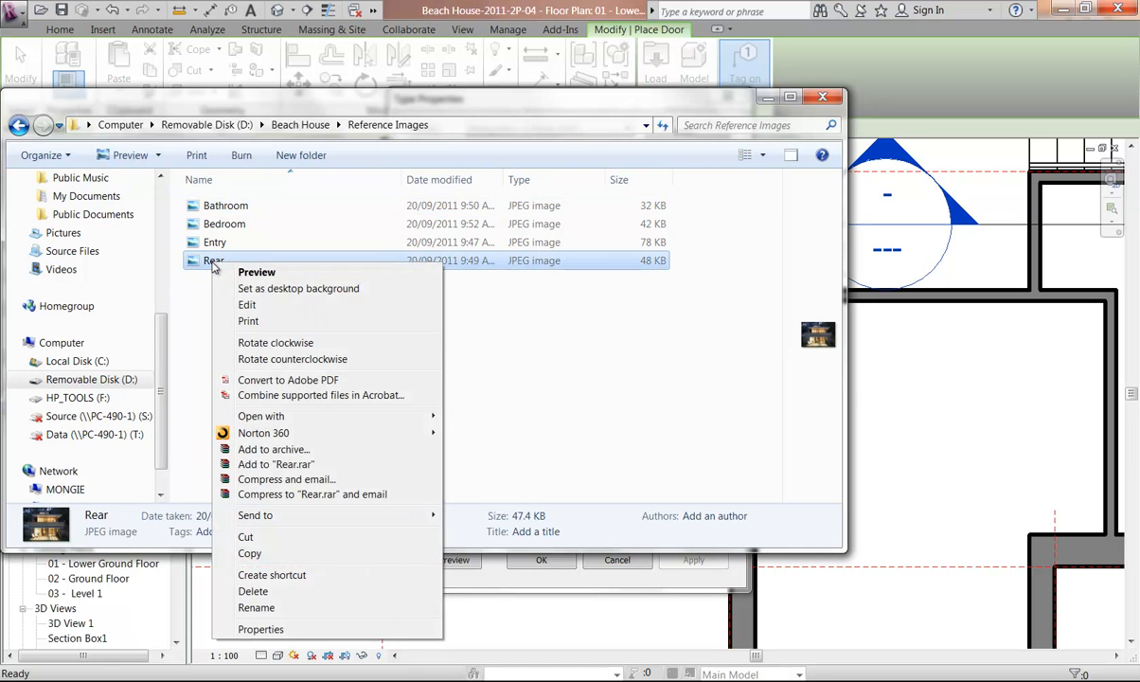
pyautogui.moveTo(280, 419)
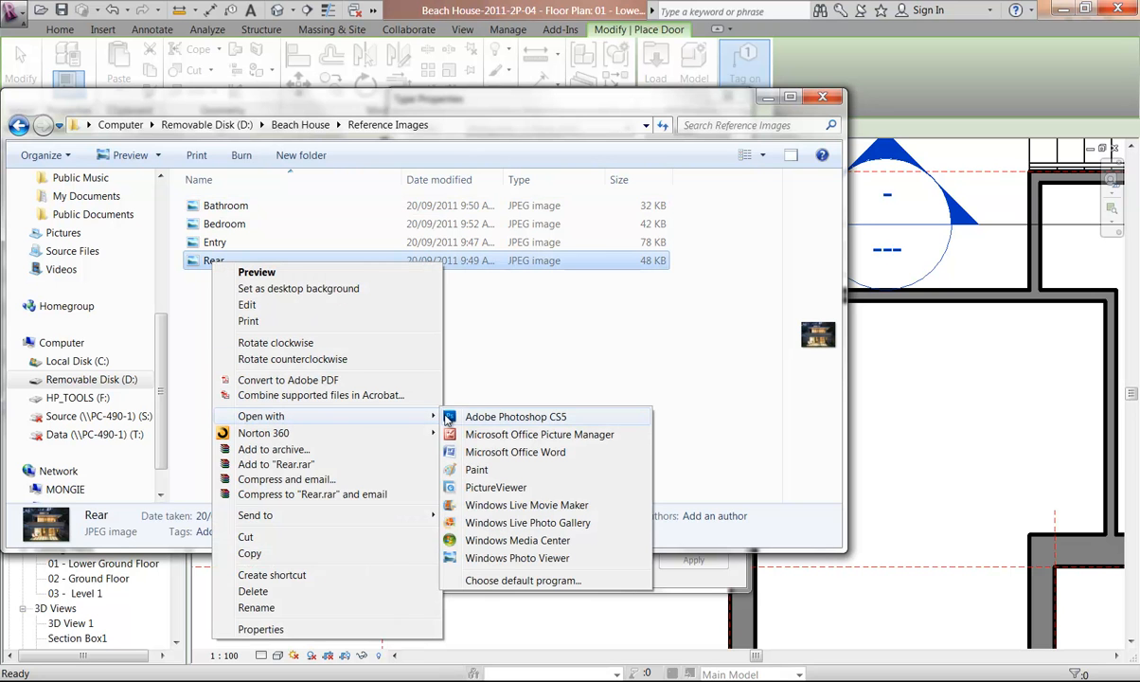
pyautogui.click(492, 558)
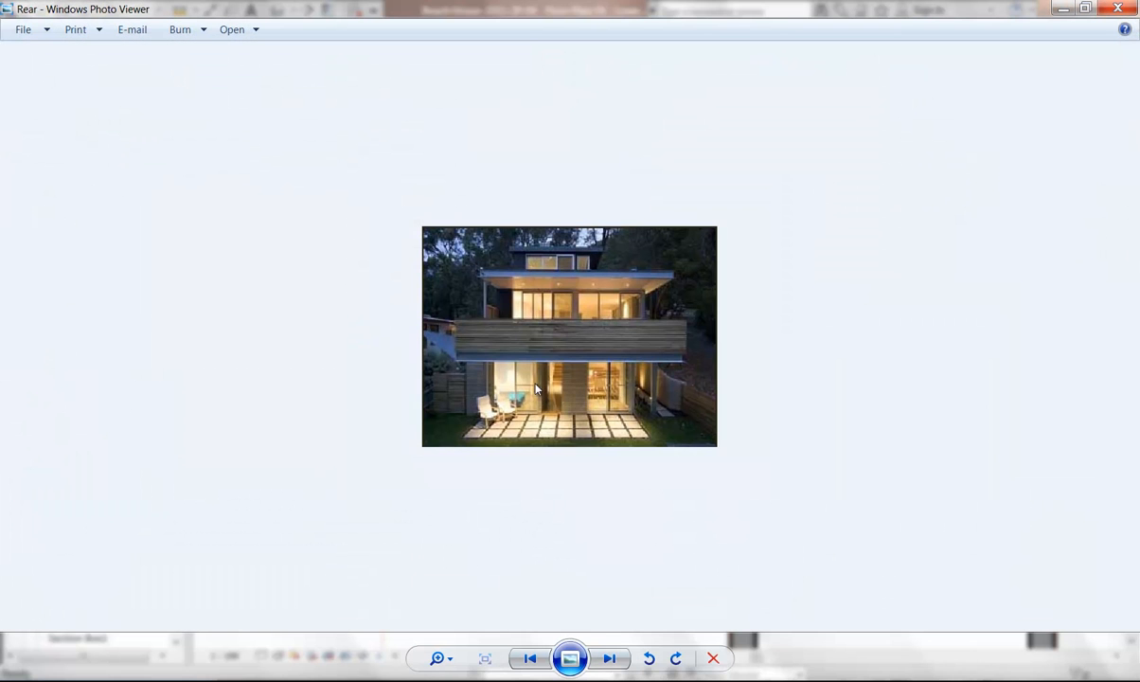
pyautogui.scroll(5, 538, 390)
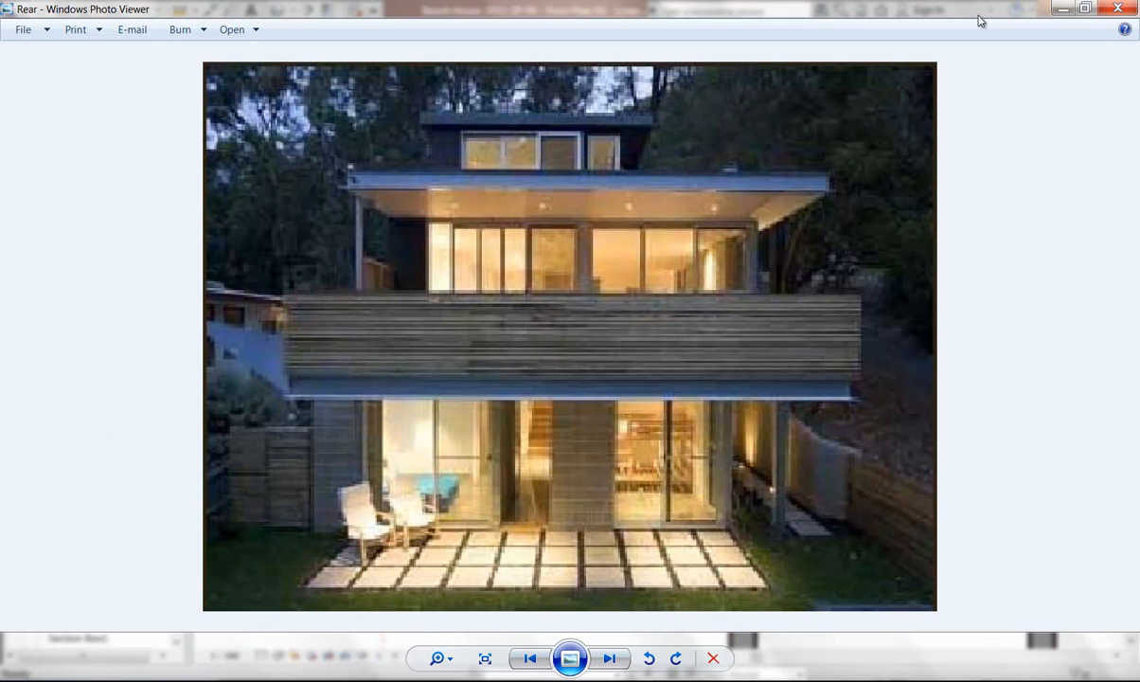
pyautogui.click(1117, 8)
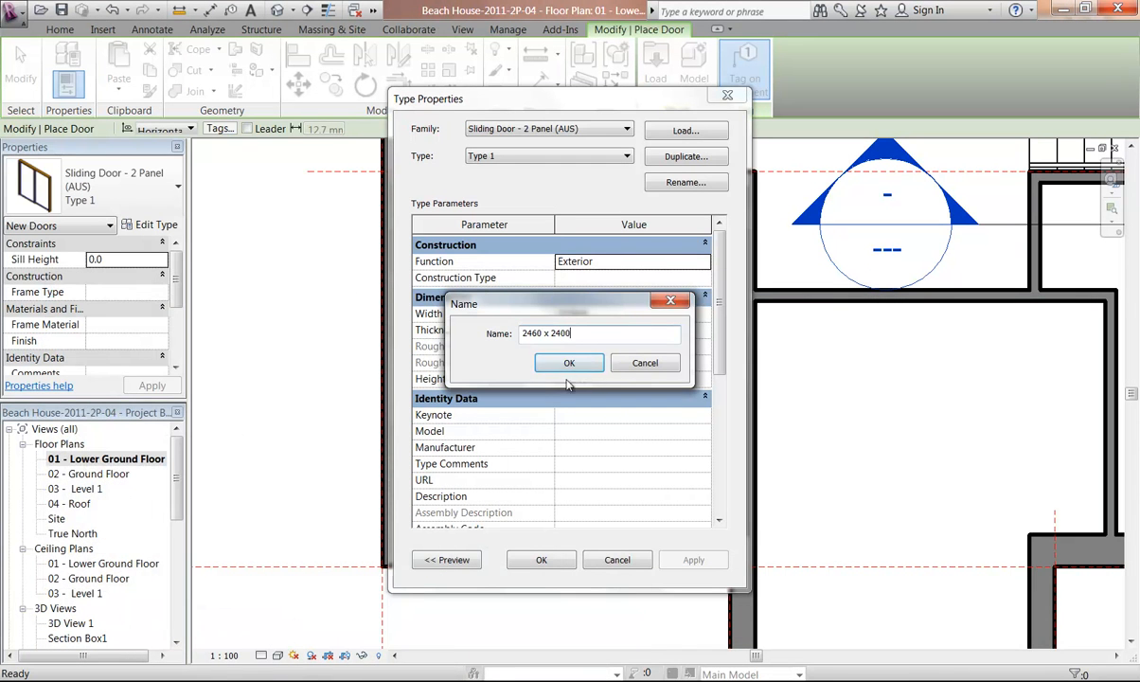
# Confirm the new type name, set the door type's Width to 2320 and Height to 2360, and accept
pyautogui.click(568, 362)
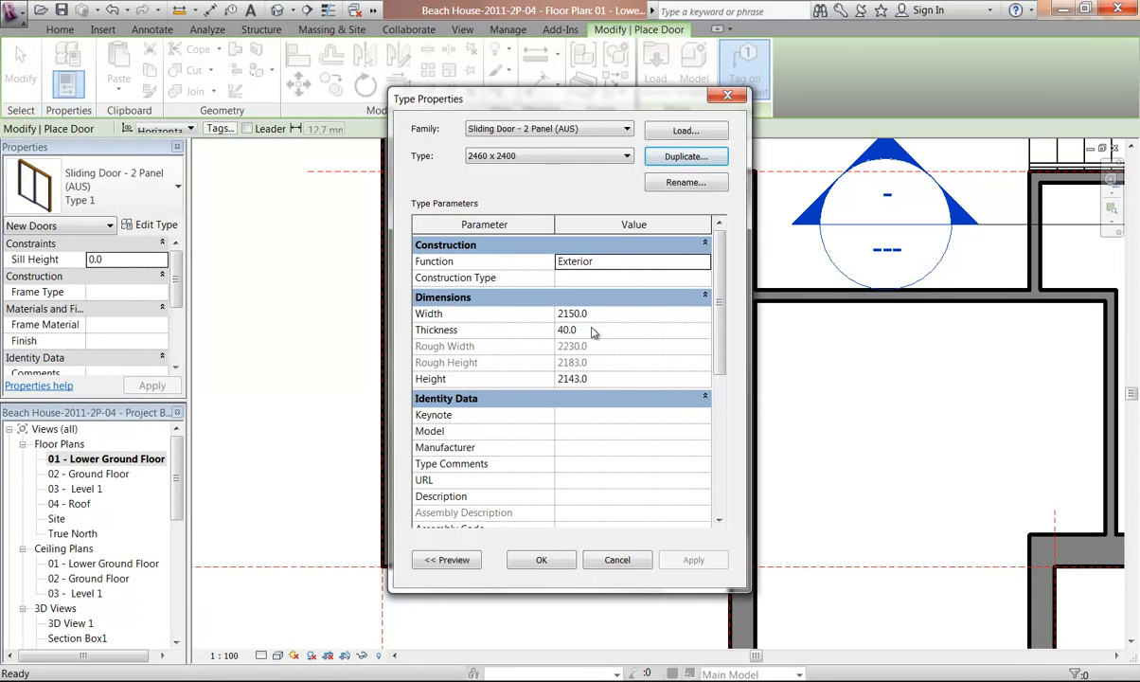
pyautogui.doubleClick(571, 378)
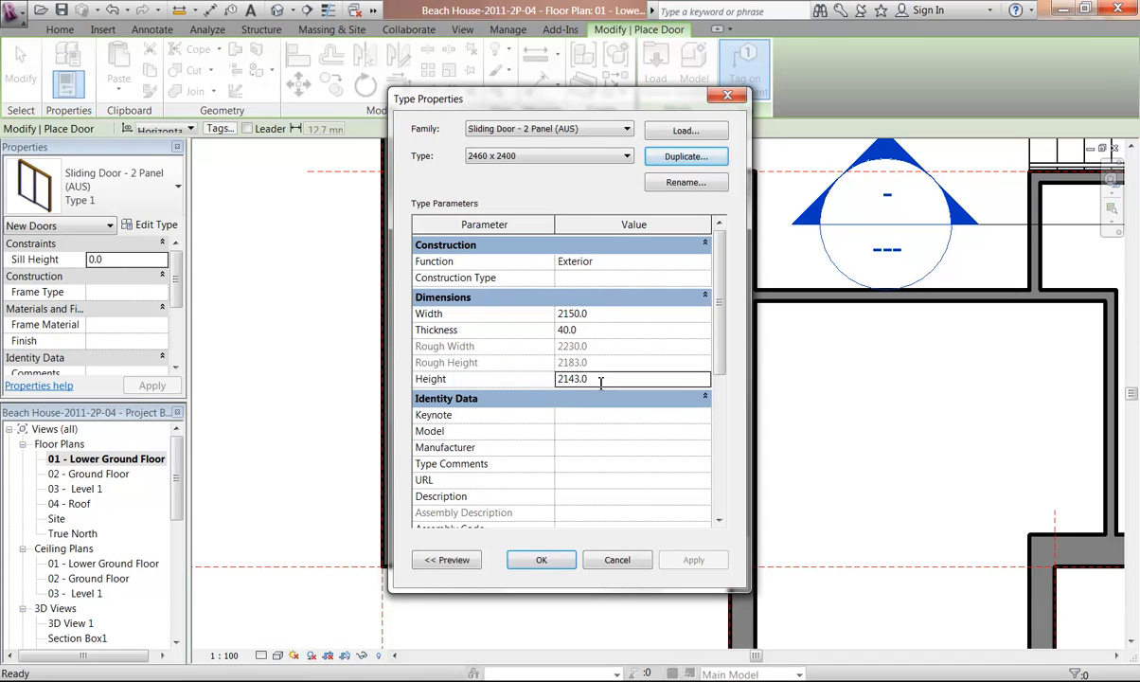
pyautogui.click(607, 312)
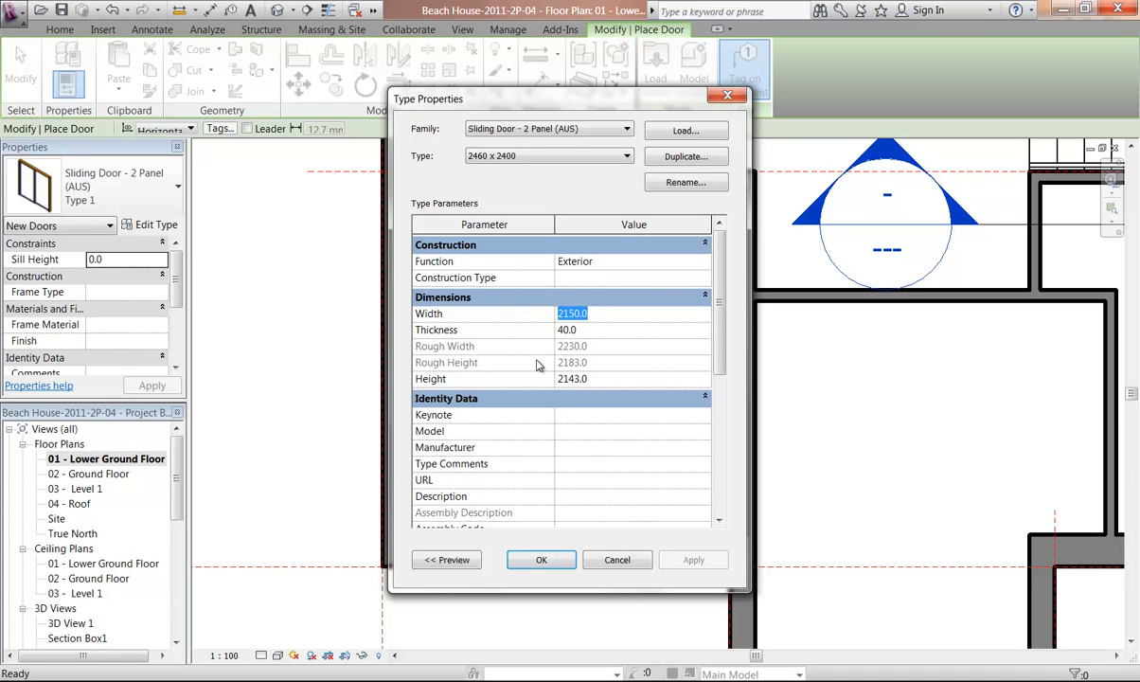
pyautogui.click(603, 315)
pyautogui.moveTo(611, 318); pyautogui.dragTo(524, 319)
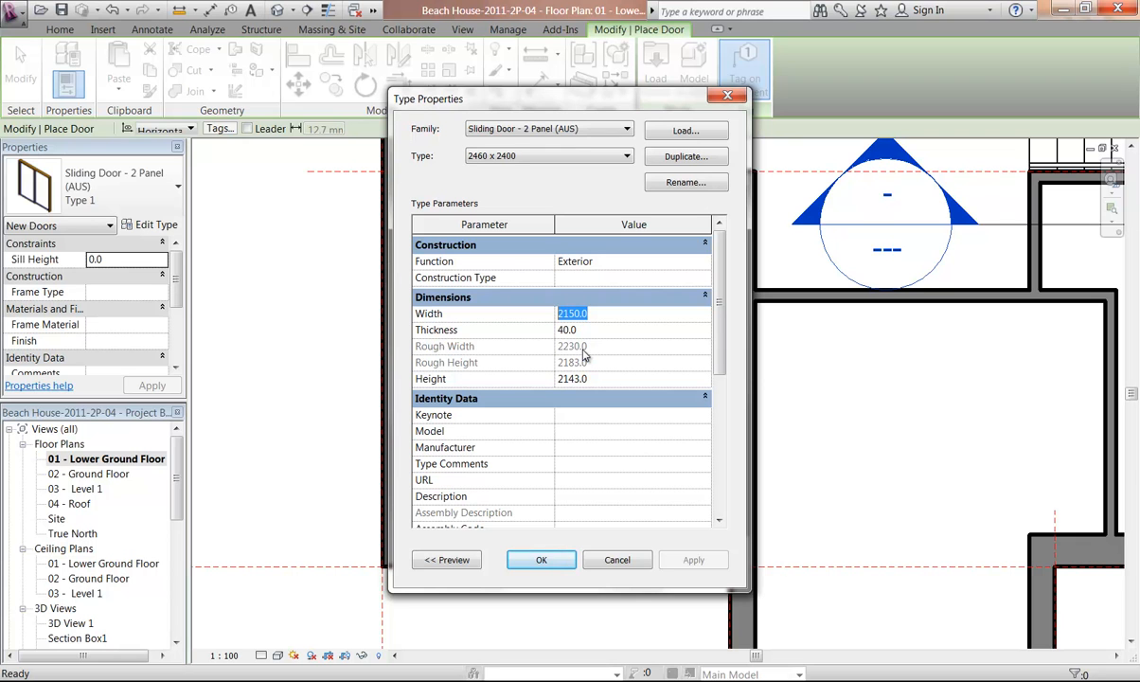
pyautogui.write('2300')
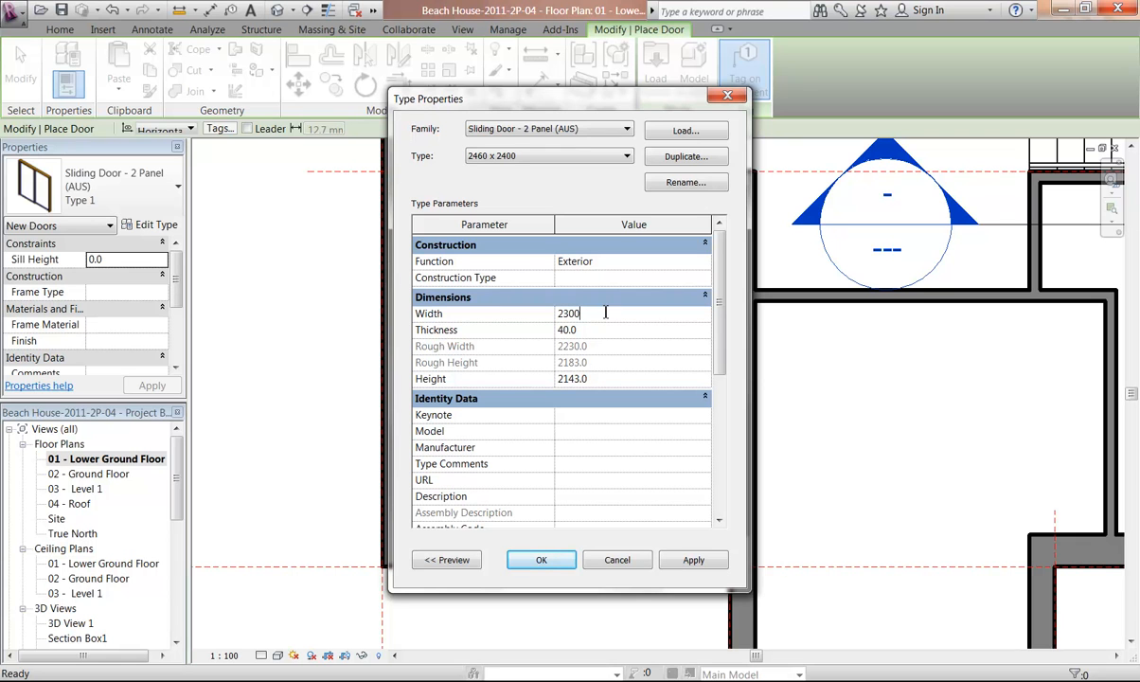
pyautogui.click(614, 381)
pyautogui.click(608, 314)
pyautogui.write('232')
pyautogui.click(611, 379)
pyautogui.write('2360')
pyautogui.click(604, 330)
pyautogui.click(616, 381)
pyautogui.click(604, 377)
pyautogui.click(604, 317)
pyautogui.click(604, 332)
pyautogui.click(605, 333)
pyautogui.click(623, 379)
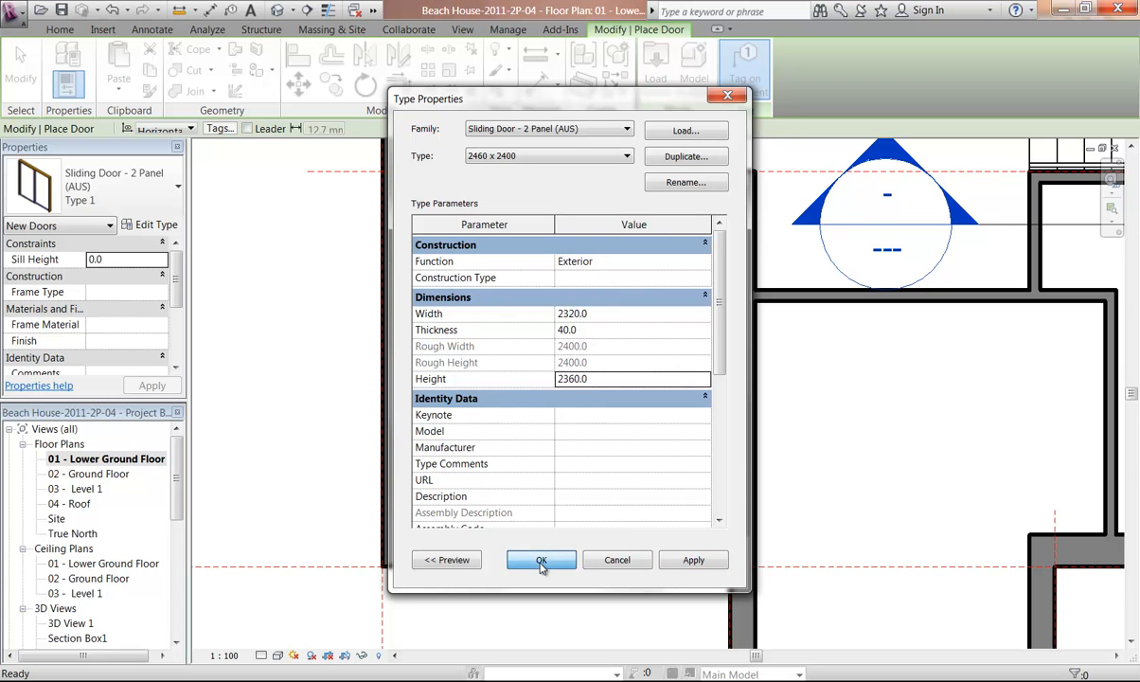
pyautogui.click(541, 562)
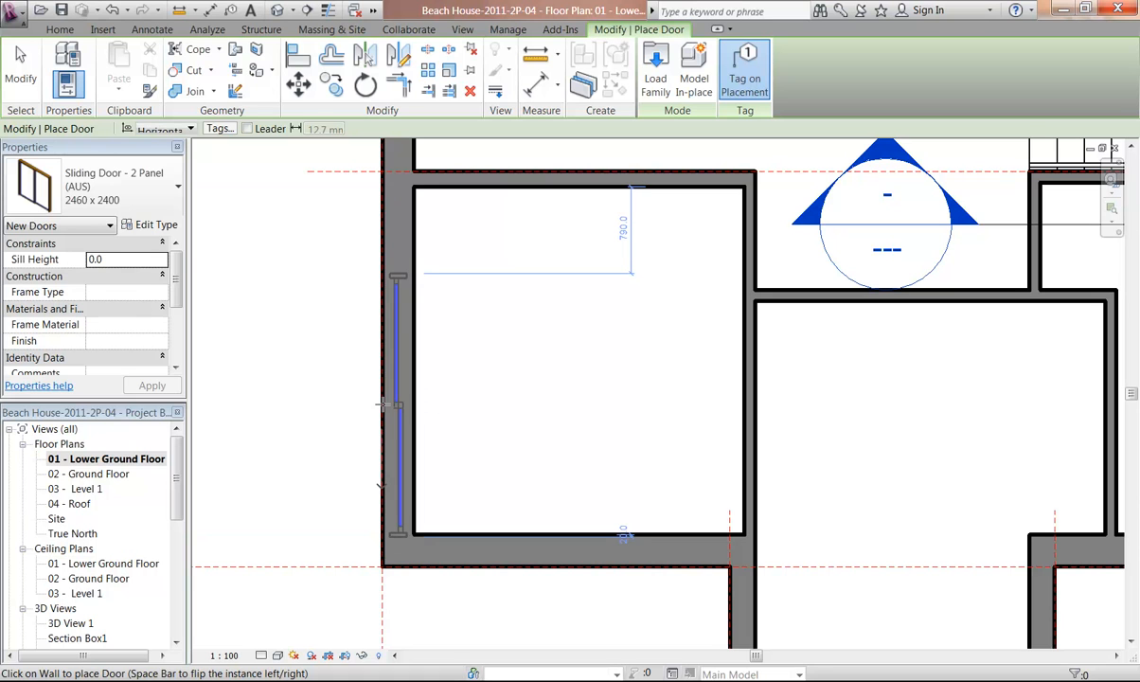
# Place the sliding door in the room's left wall, flipping its orientation first, and exit the door tool
pyautogui.press('space')
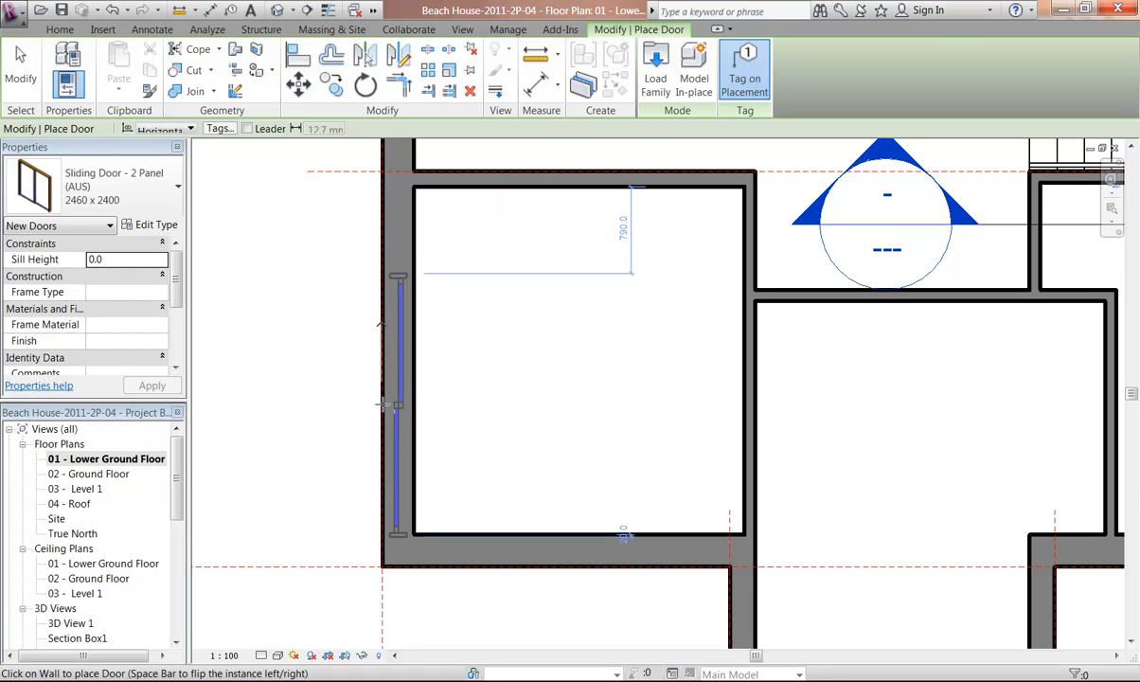
pyautogui.press('space')
pyautogui.press('space')
pyautogui.press('space')
pyautogui.press('space')
pyautogui.click(381, 404)
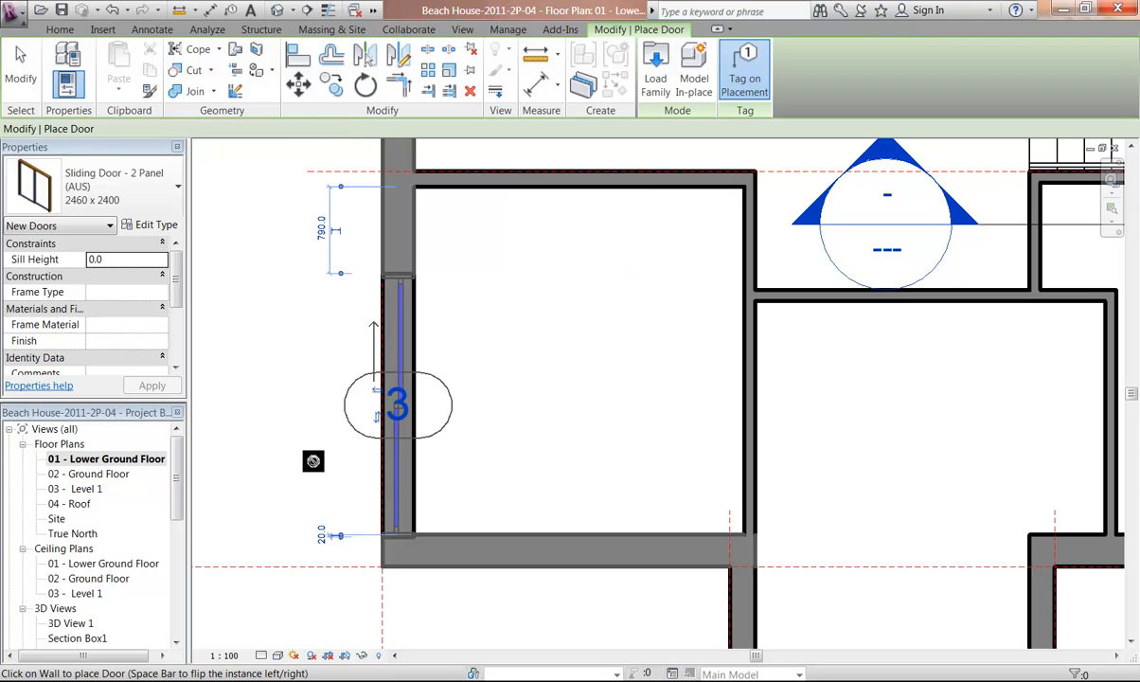
pyautogui.press('Escape')
pyautogui.press('Escape')
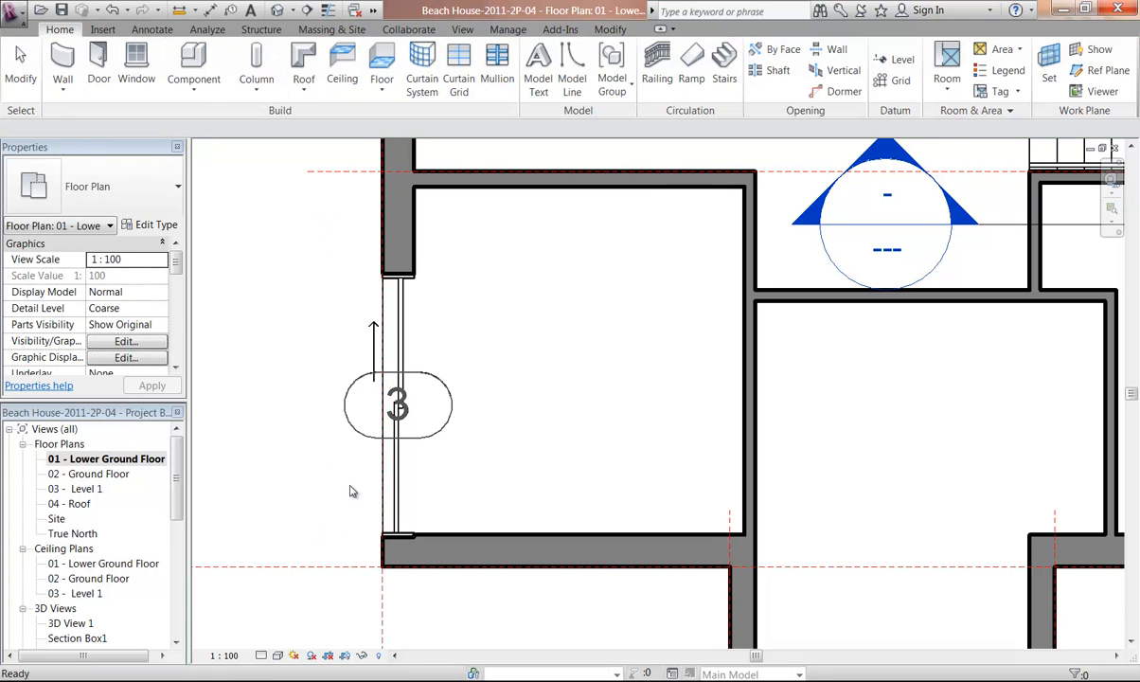
pyautogui.scroll(2, 384, 464)
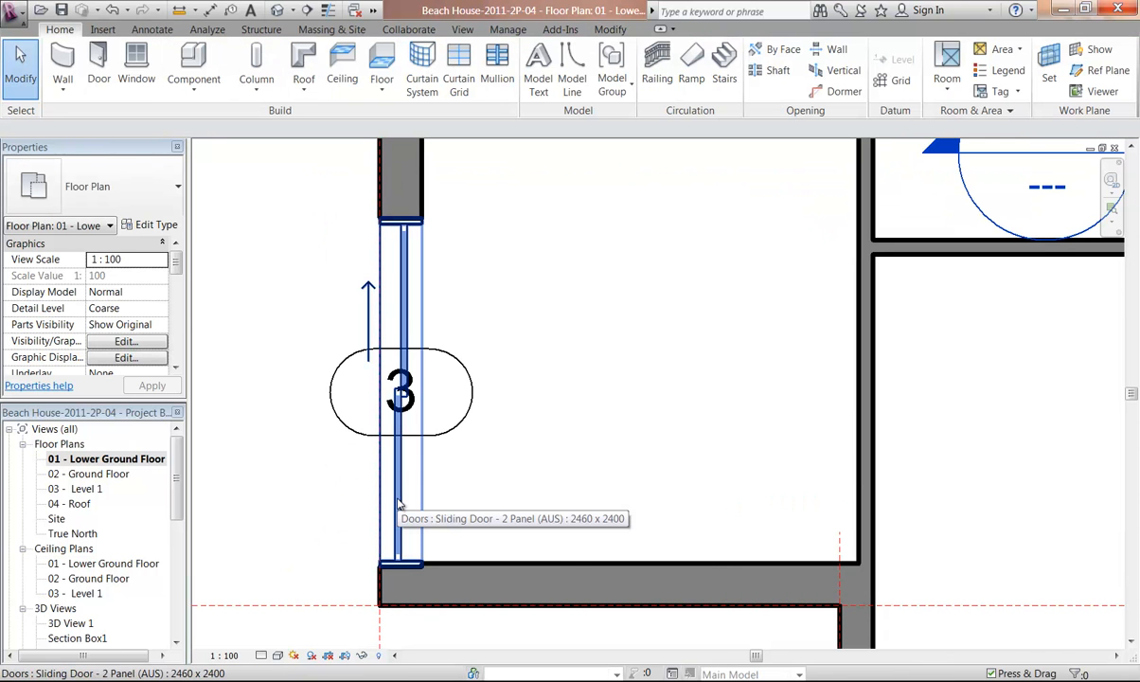
pyautogui.scroll(-1, 429, 494)
pyautogui.scroll(3, 453, 478)
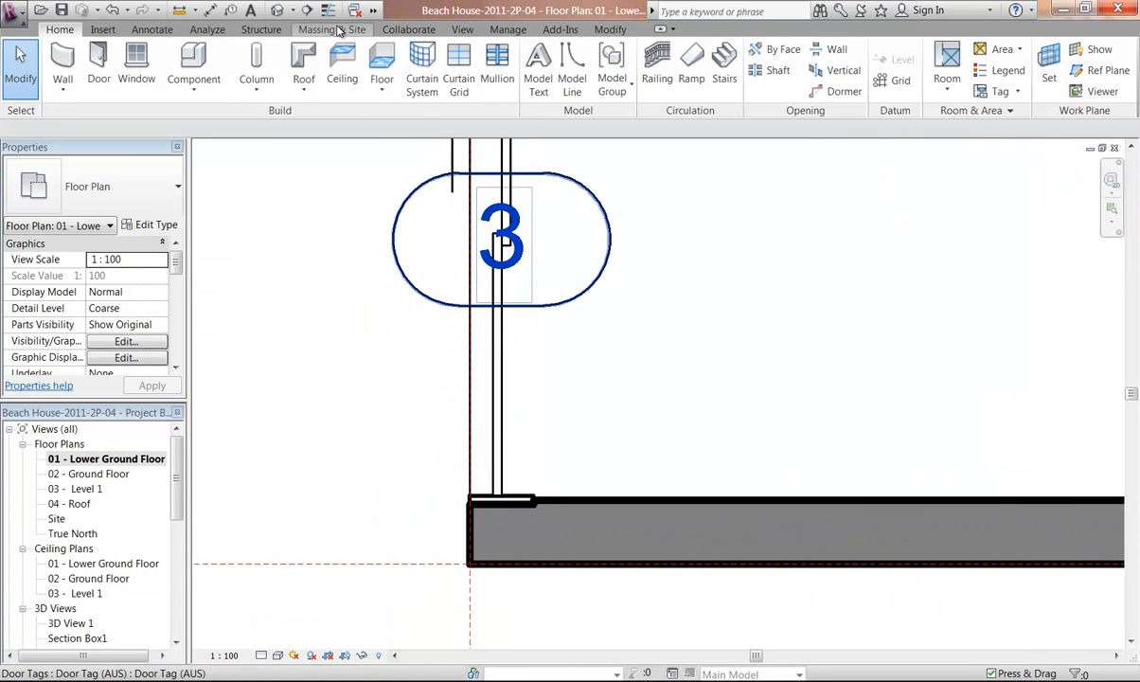
pyautogui.click(606, 29)
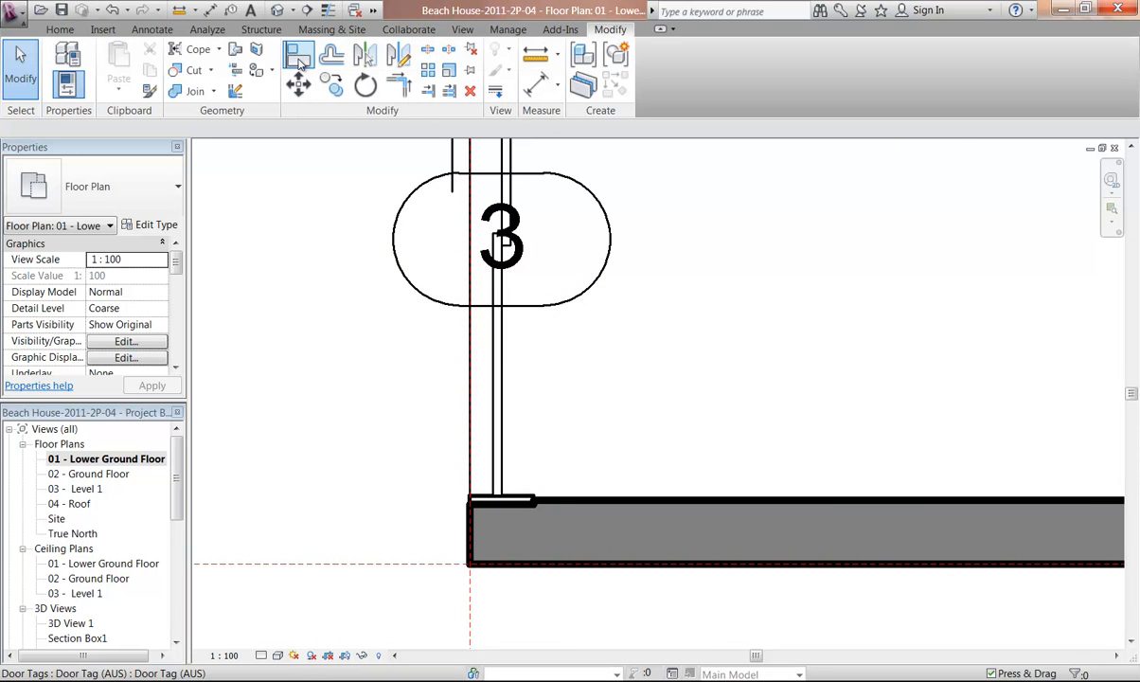
# Align the sliding door's end with the inner face of the wall below it, then leave the Align tool
pyautogui.click(296, 57)
pyautogui.moveTo(518, 397); pyautogui.dragTo(540, 291, button='middle')
pyautogui.scroll(2, 542, 291)
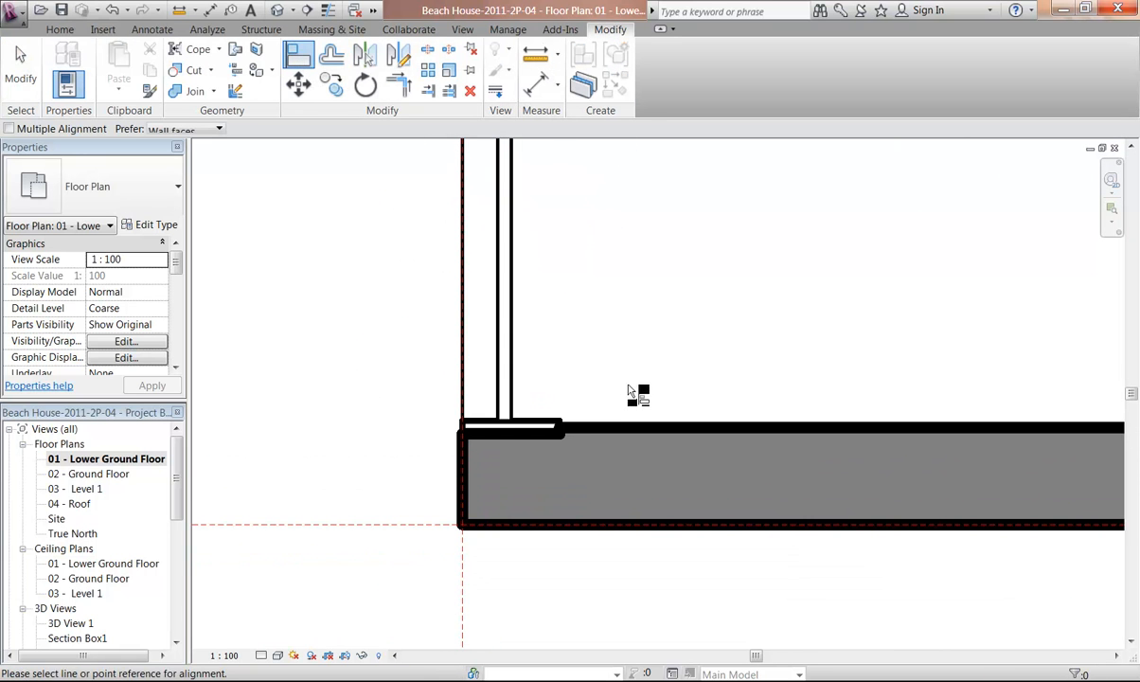
pyautogui.click(632, 431)
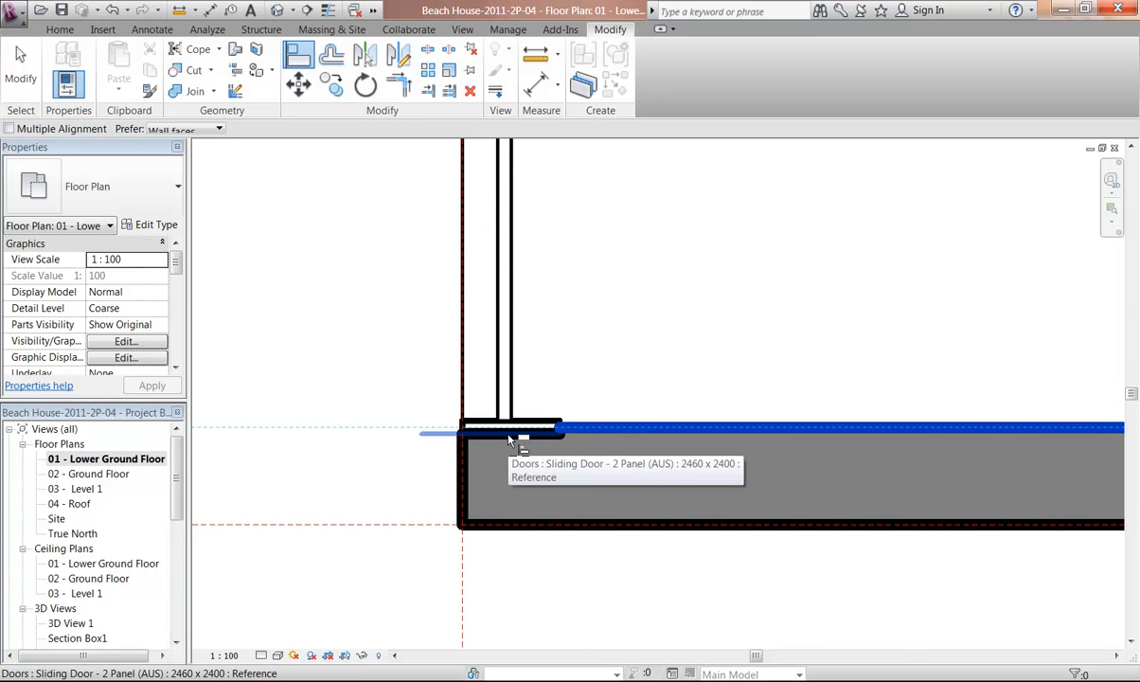
pyautogui.scroll(2, 511, 436)
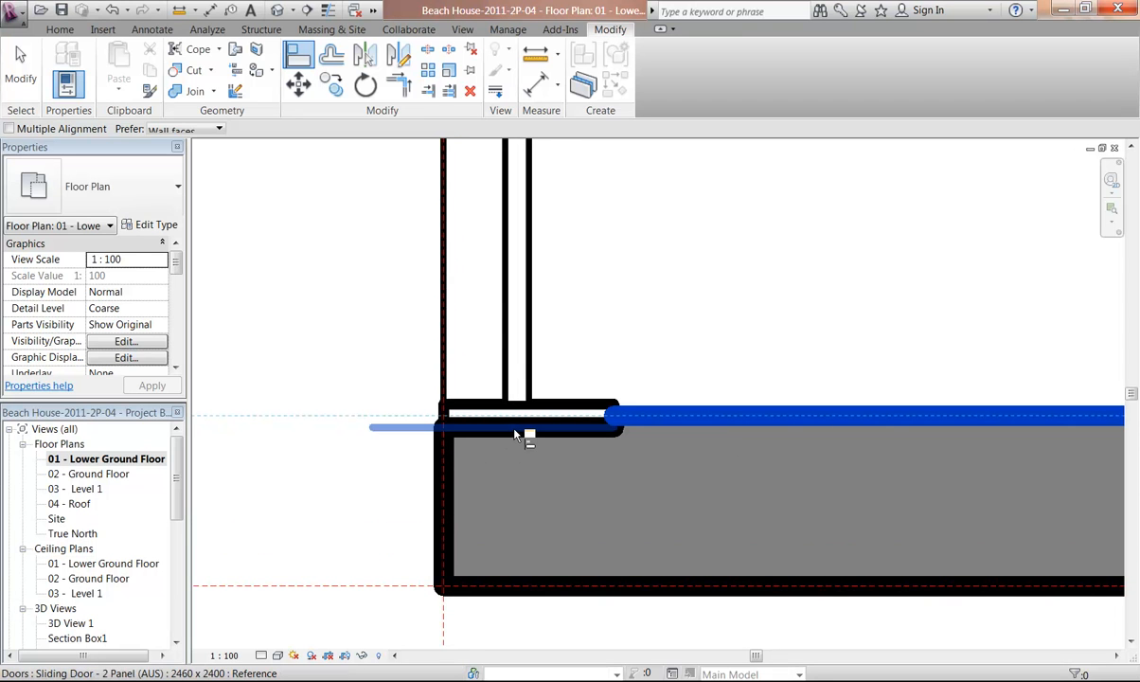
pyautogui.click(516, 434)
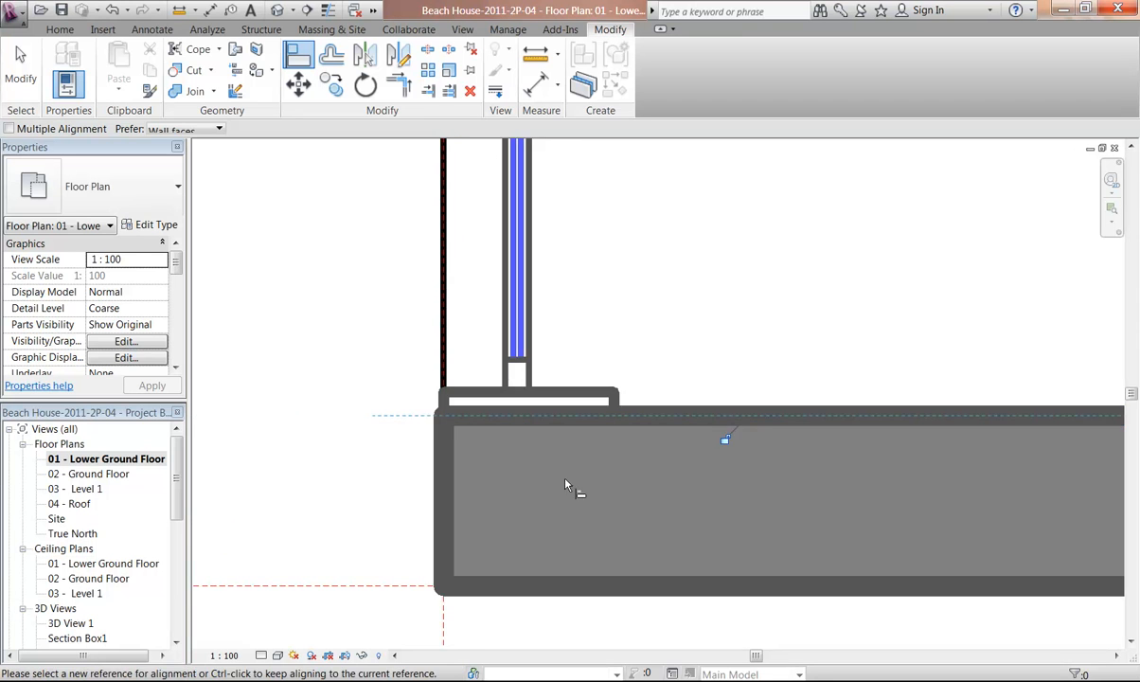
pyautogui.scroll(-3, 632, 272)
pyautogui.moveTo(666, 268); pyautogui.dragTo(545, 396, button='middle')
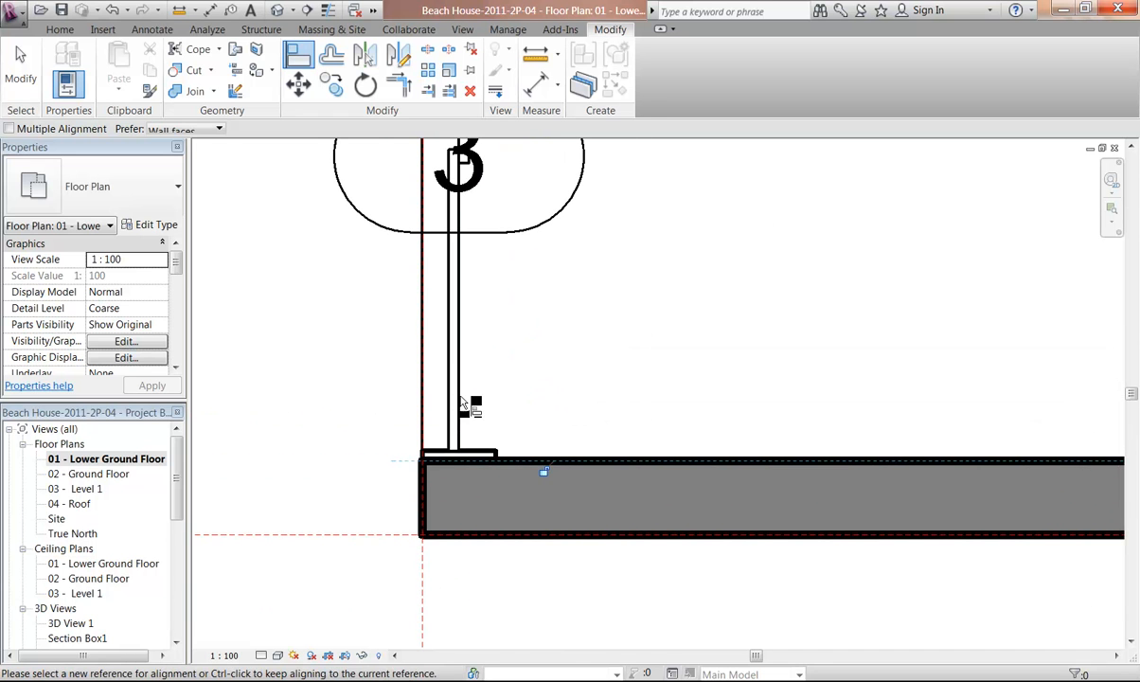
pyautogui.rightClick(654, 269)
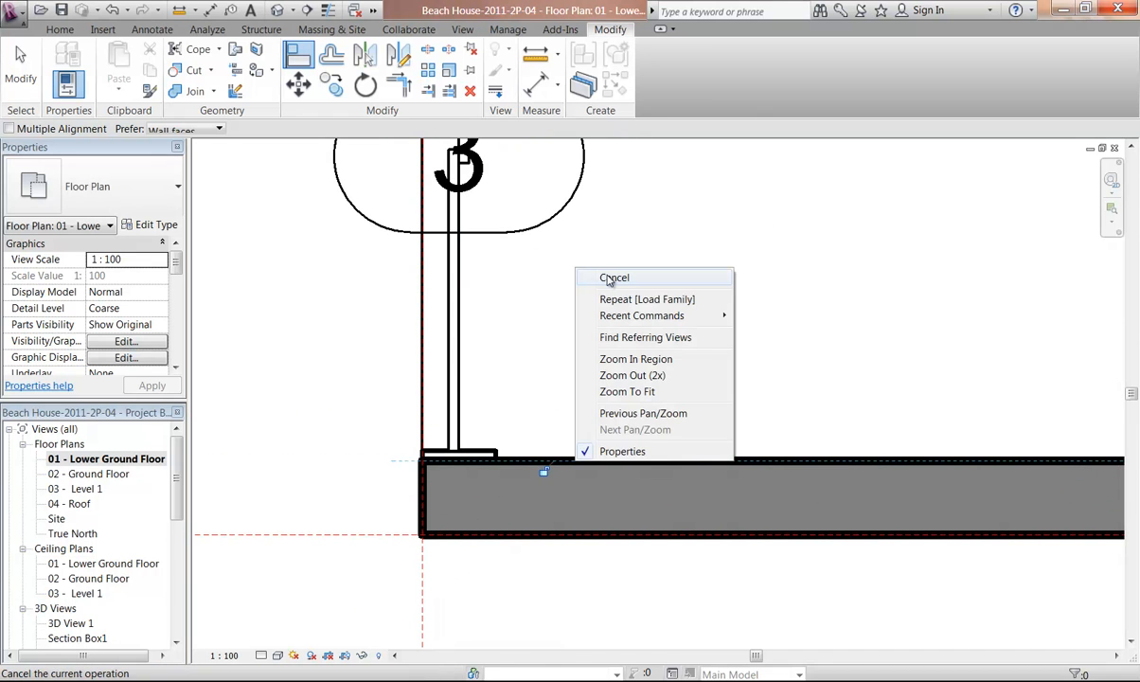
pyautogui.click(668, 277)
# Select the placed sliding door and change its type's Width to 2380
pyautogui.scroll(-2, 653, 284)
pyautogui.moveTo(666, 278); pyautogui.dragTo(552, 397, button='middle')
pyautogui.scroll(-2, 606, 350)
pyautogui.scroll(1, 547, 415)
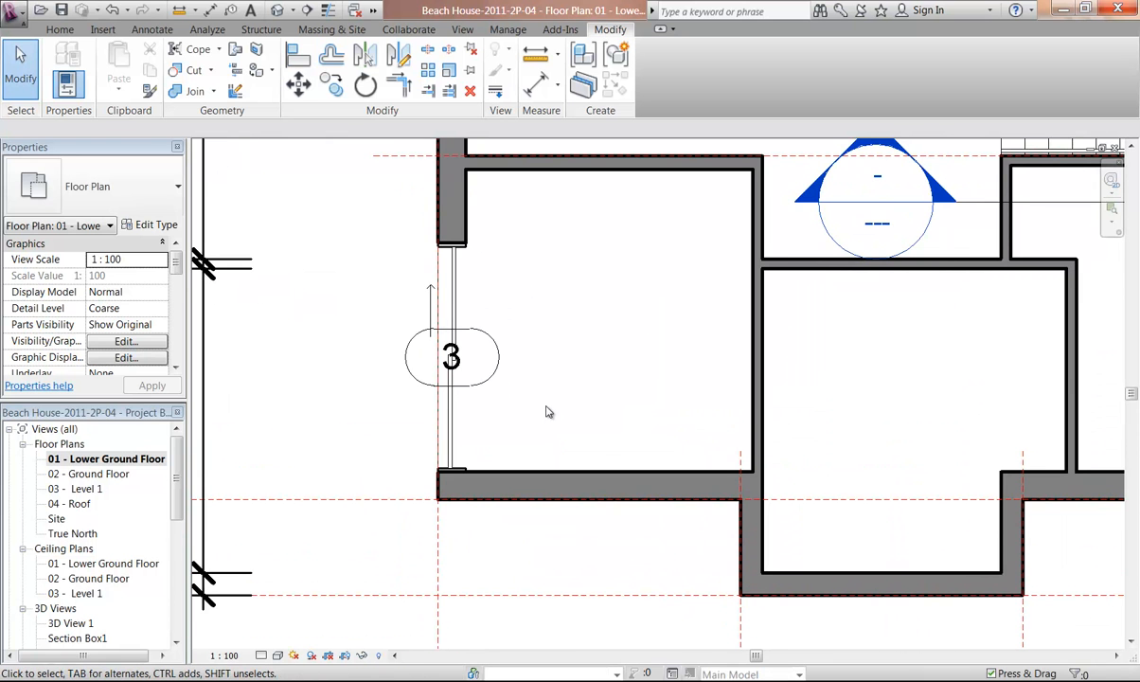
pyautogui.moveTo(525, 325); pyautogui.dragTo(527, 503, button='middle')
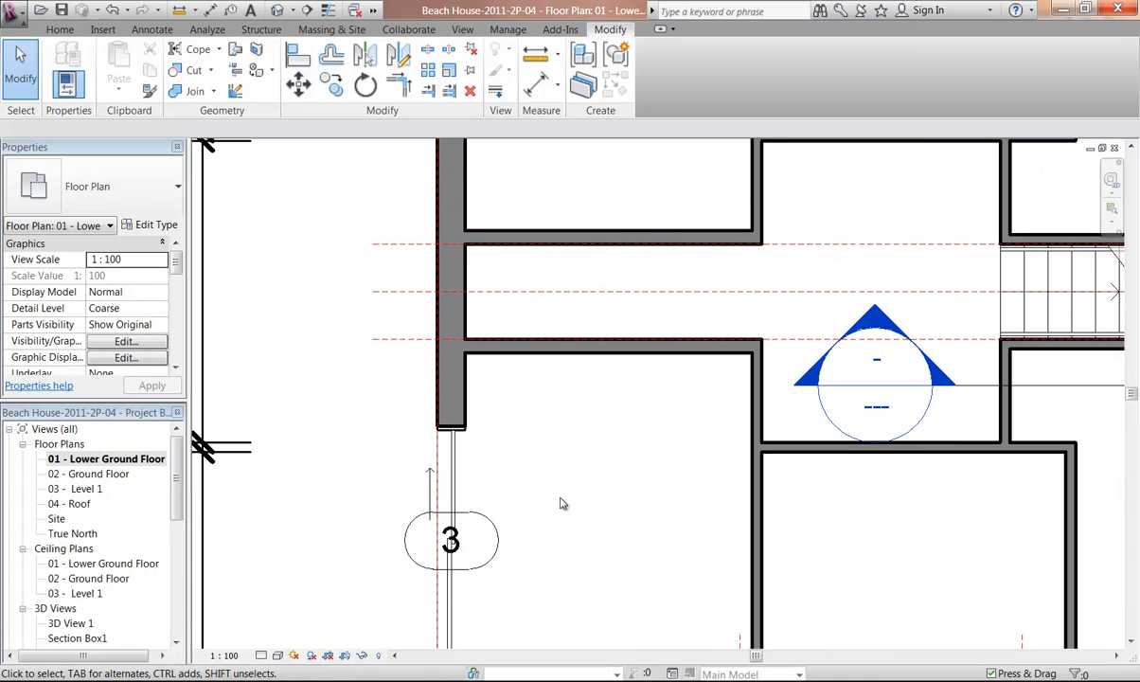
pyautogui.moveTo(555, 343); pyautogui.dragTo(560, 214, button='middle')
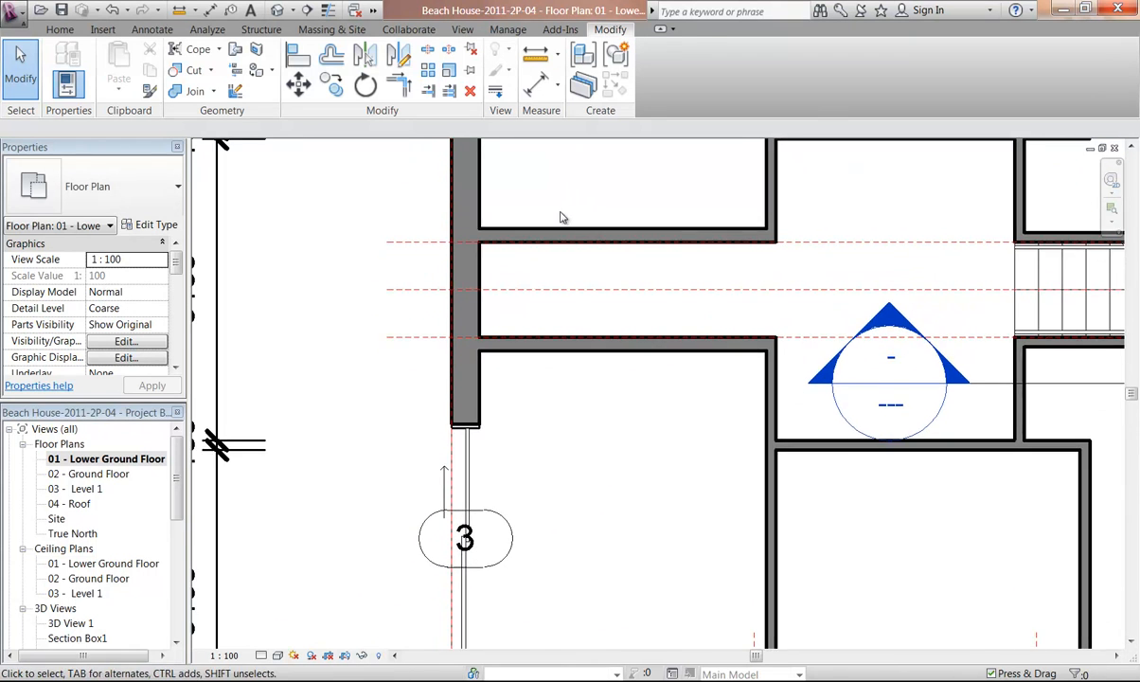
pyautogui.scroll(-1, 560, 214)
pyautogui.moveTo(540, 490); pyautogui.dragTo(519, 409, button='middle')
pyautogui.click(516, 407)
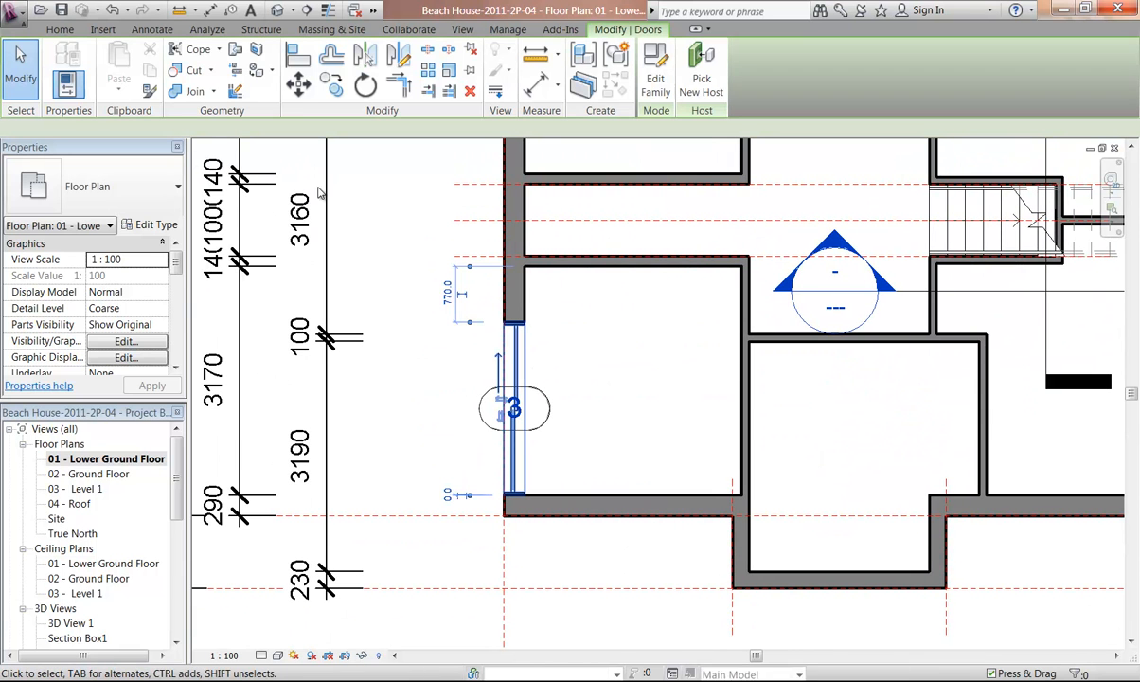
pyautogui.click(157, 229)
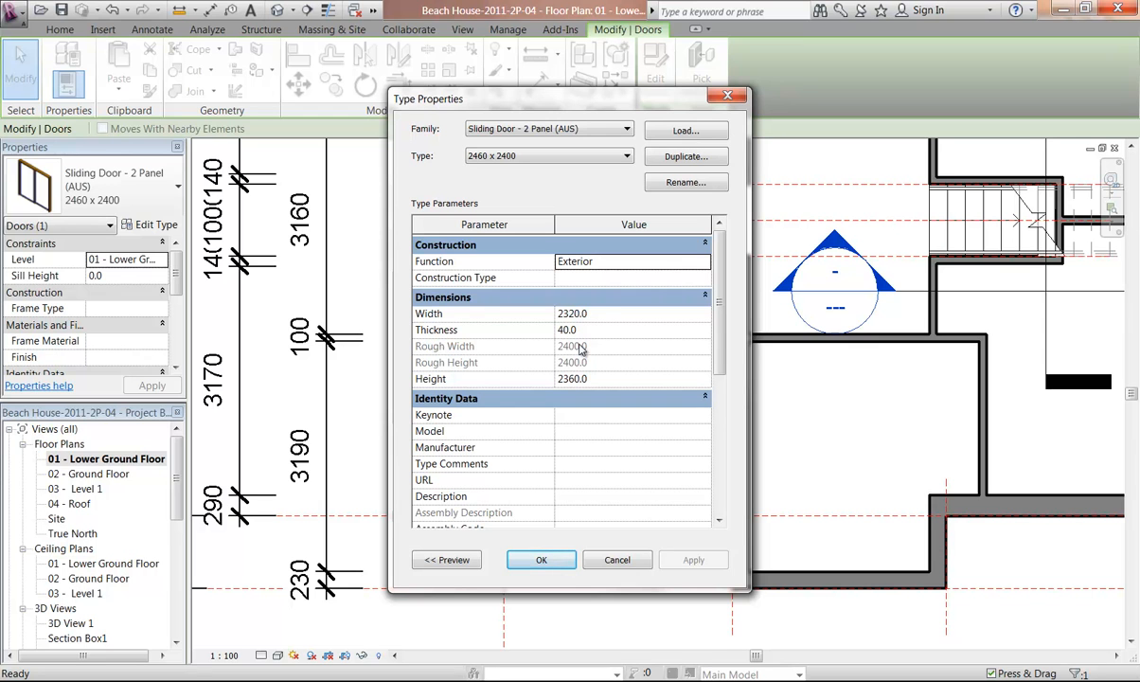
pyautogui.click(588, 315)
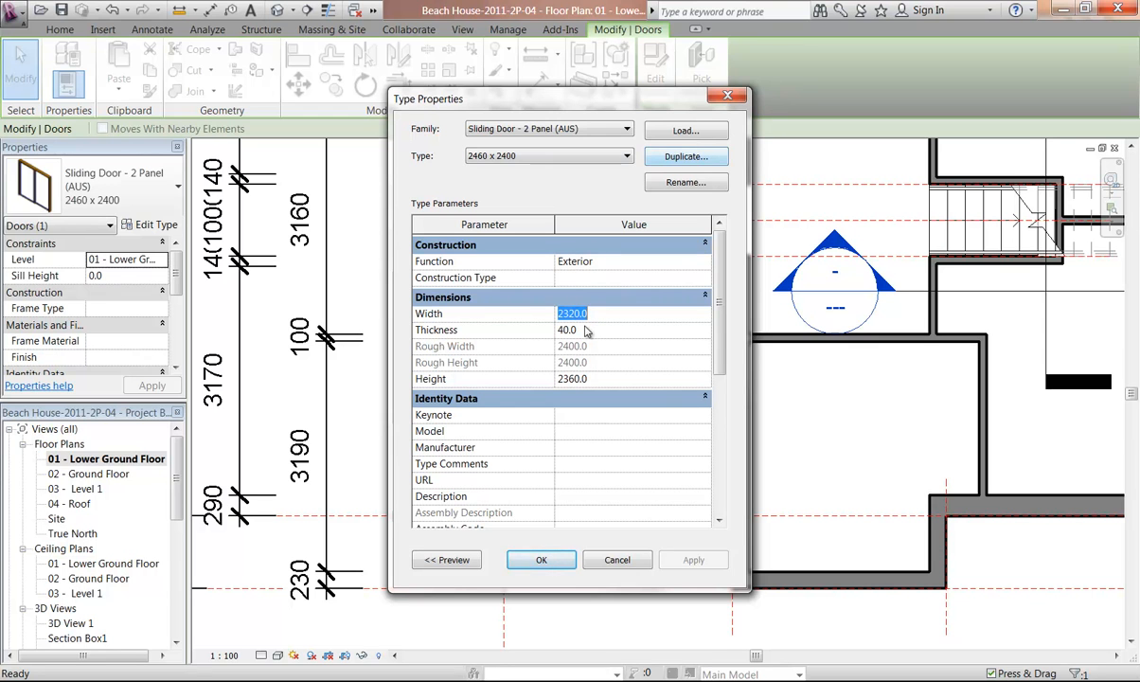
pyautogui.moveTo(574, 313); pyautogui.dragTo(568, 316)
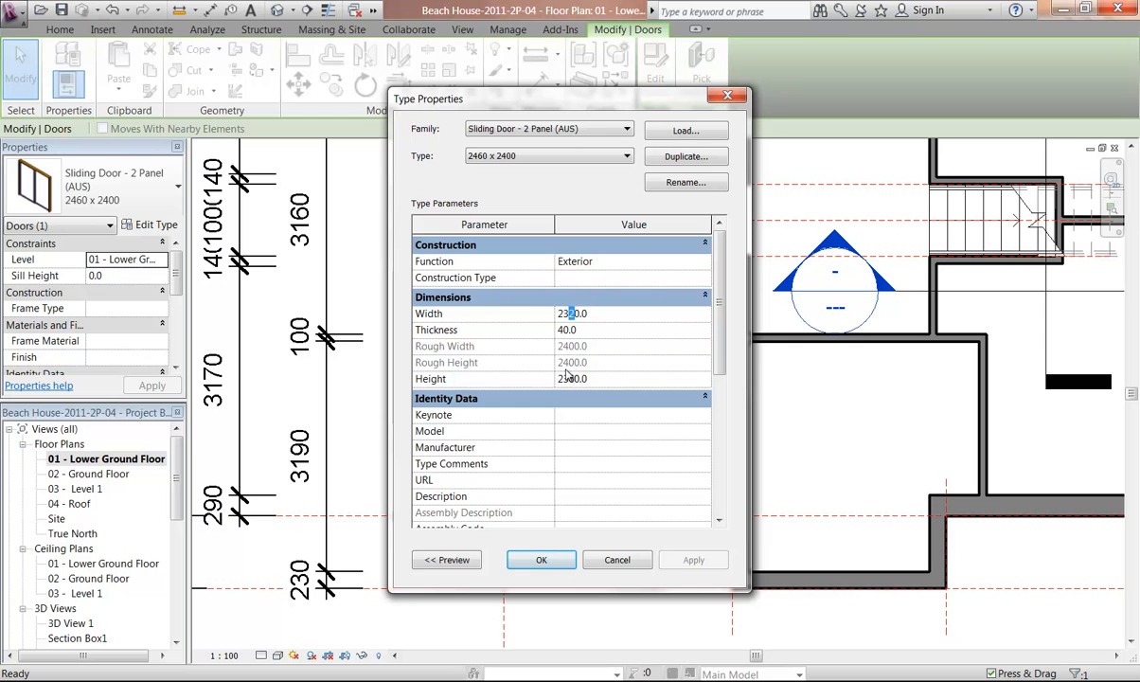
pyautogui.write('8')
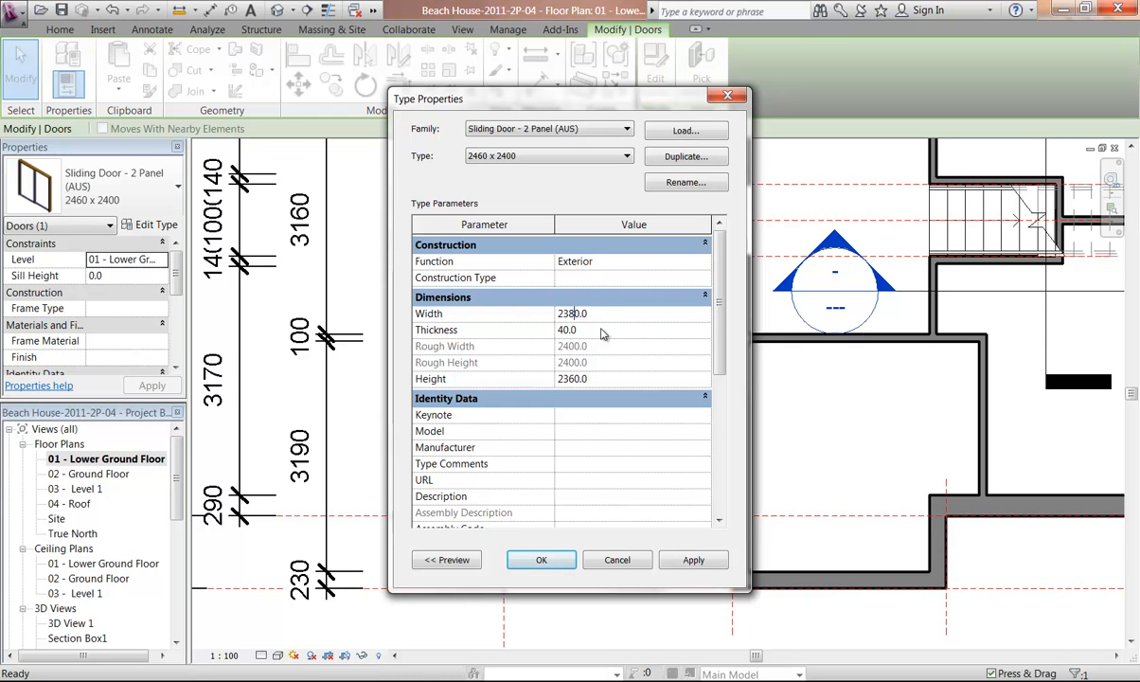
pyautogui.press('Tab')
pyautogui.click(541, 563)
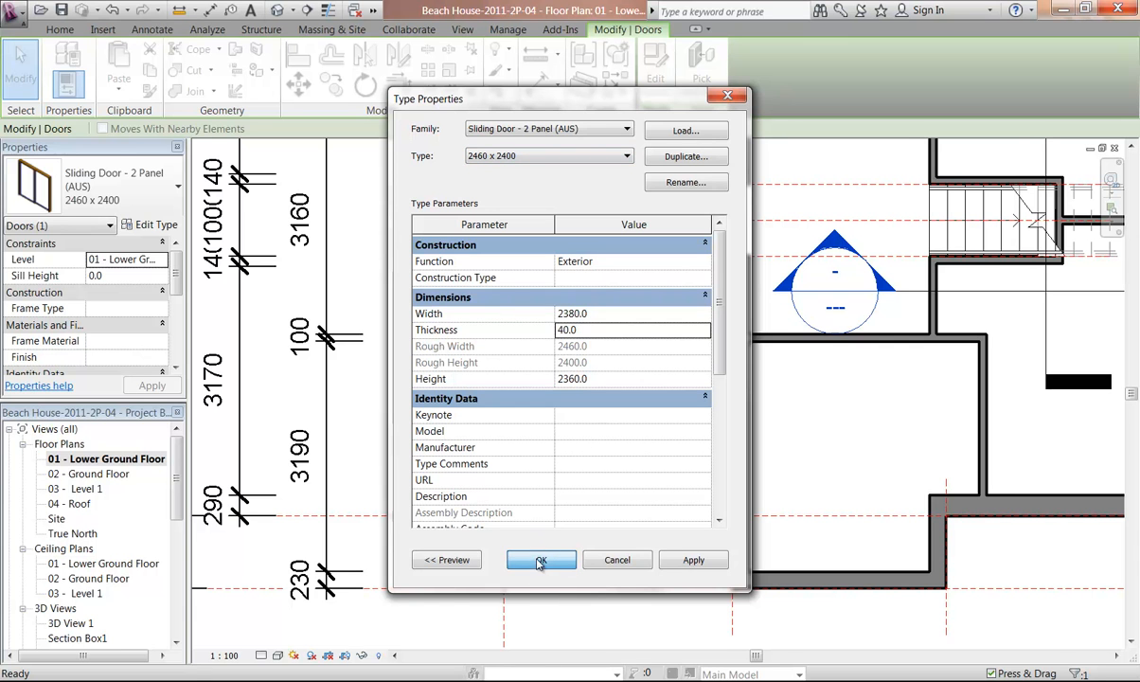
# Re-align the resized door's end with the inner face of the wall below it and exit Align
pyautogui.scroll(5, 506, 519)
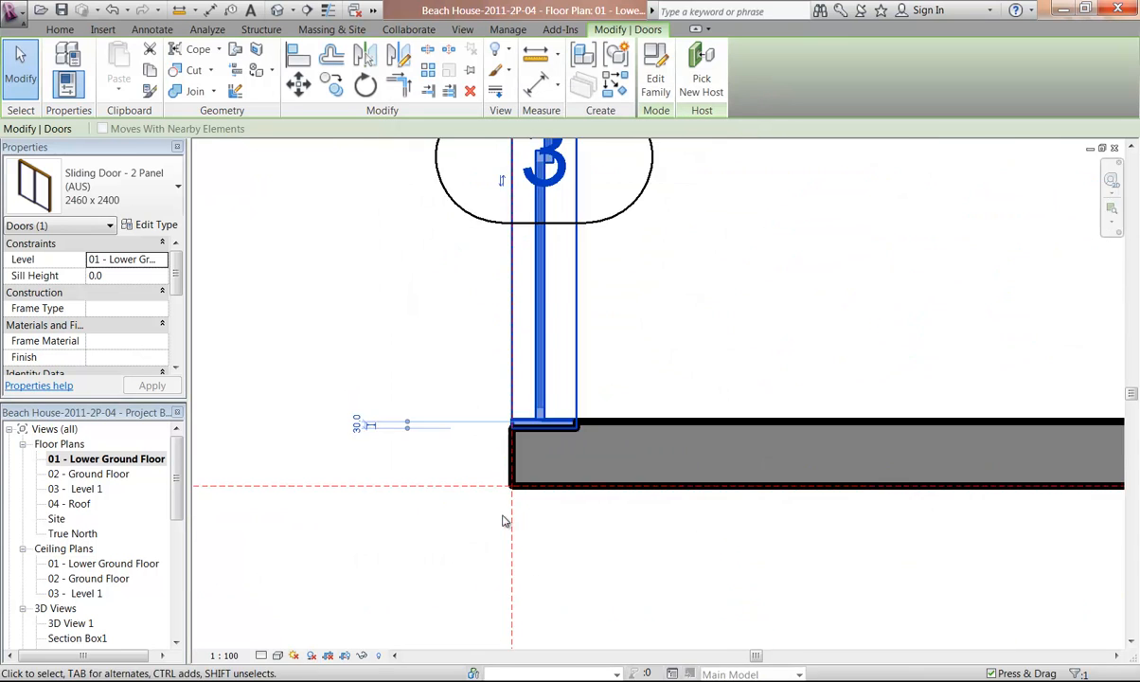
pyautogui.scroll(2, 506, 517)
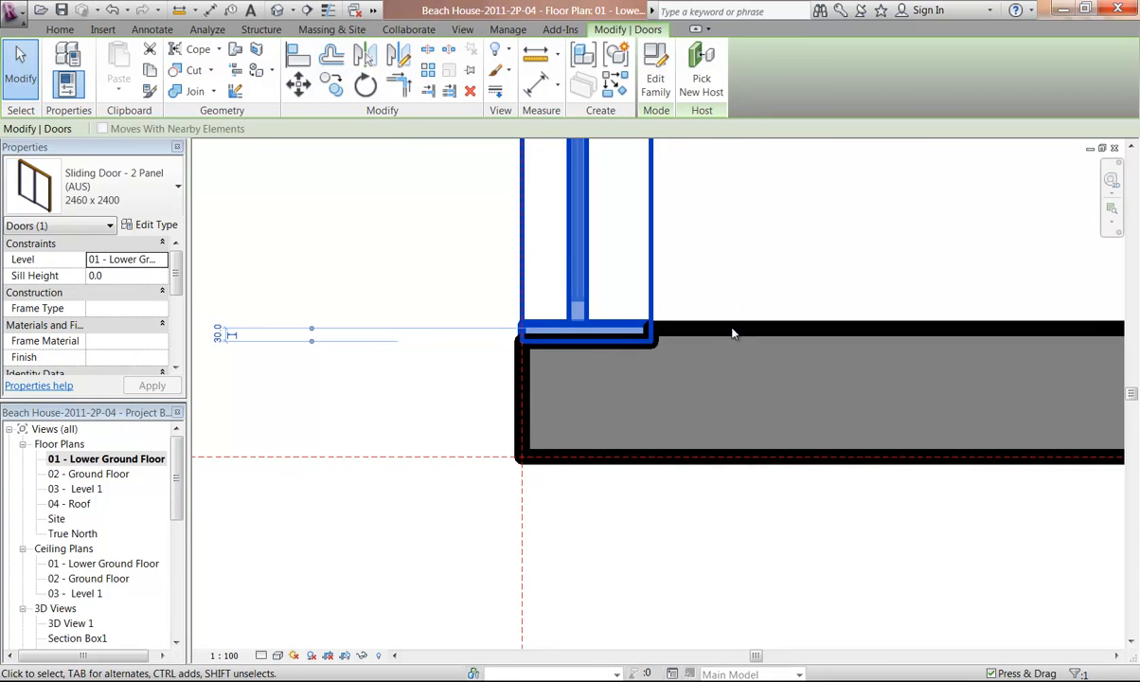
pyautogui.click(765, 223)
pyautogui.press('a')
pyautogui.press('l')
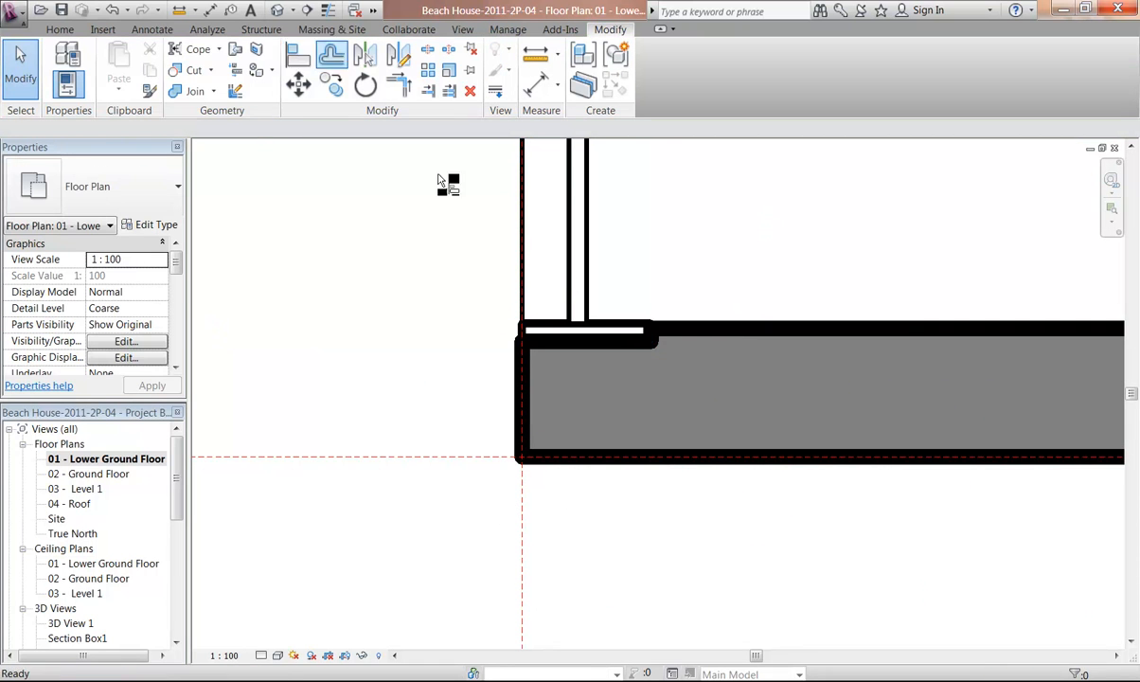
pyautogui.click(721, 330)
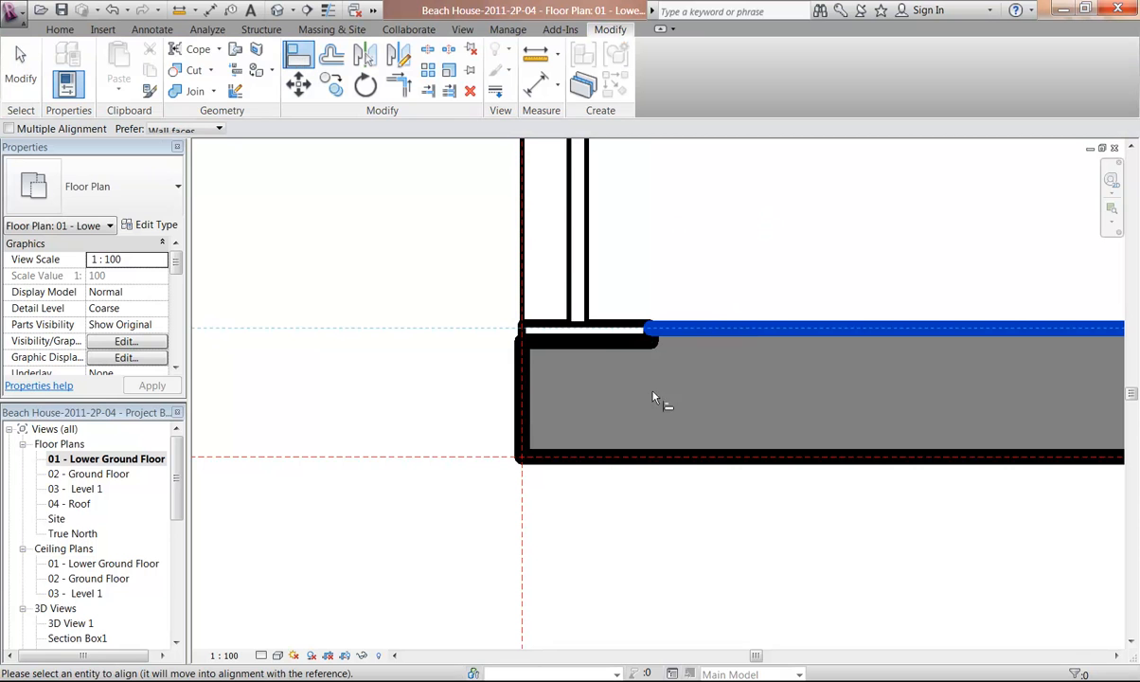
pyautogui.click(596, 349)
pyautogui.scroll(-3, 682, 224)
pyautogui.moveTo(682, 225); pyautogui.dragTo(565, 398, button='middle')
pyautogui.scroll(-2, 565, 396)
pyautogui.moveTo(668, 223); pyautogui.dragTo(575, 405, button='middle')
pyautogui.scroll(-2, 575, 339)
pyautogui.rightClick(577, 333)
pyautogui.click(598, 344)
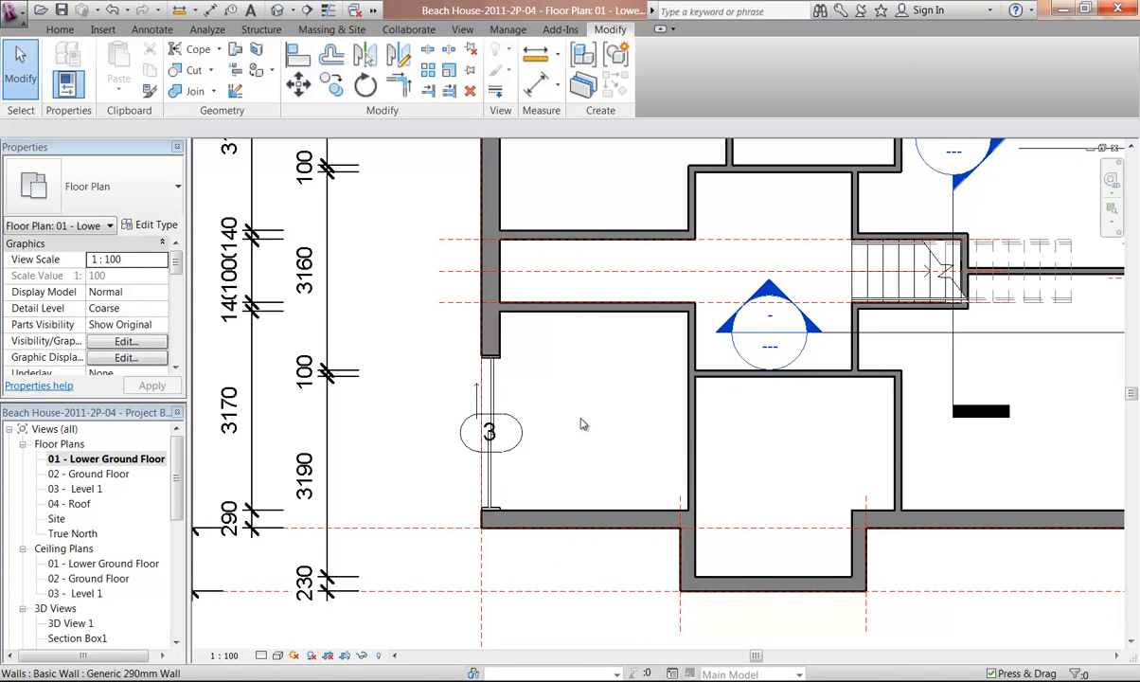
# Place a second sliding door of the same type in the left wall of the room above the corridor
pyautogui.moveTo(526, 207); pyautogui.dragTo(525, 404, button='middle')
pyautogui.scroll(1, 496, 413)
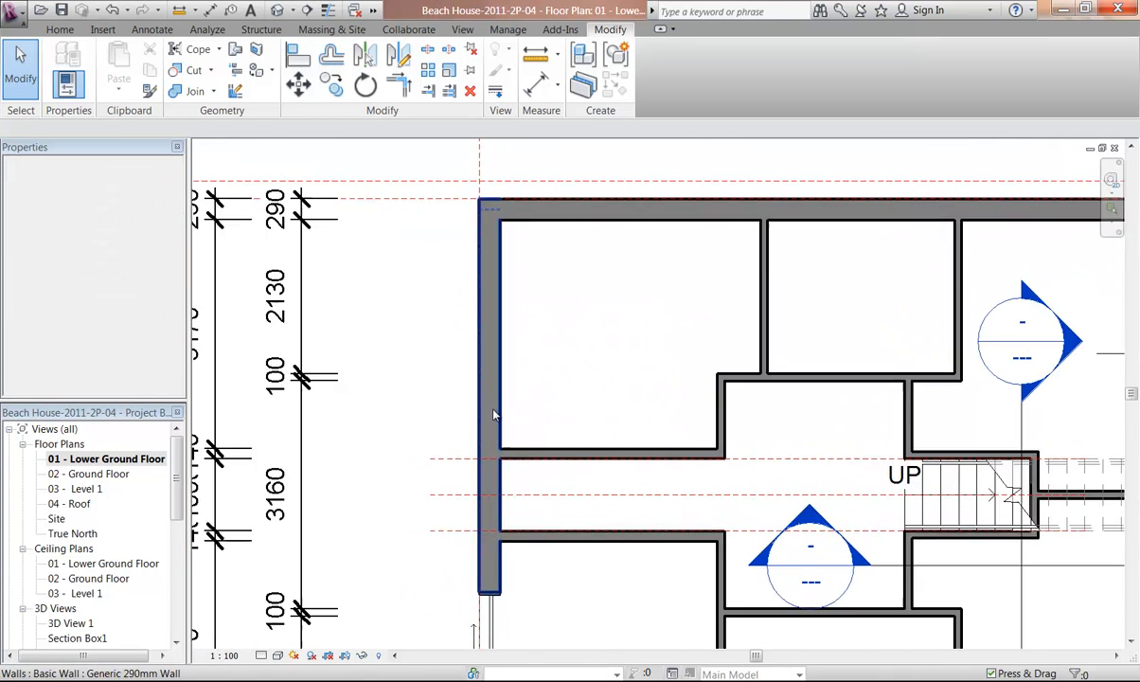
pyautogui.click(60, 29)
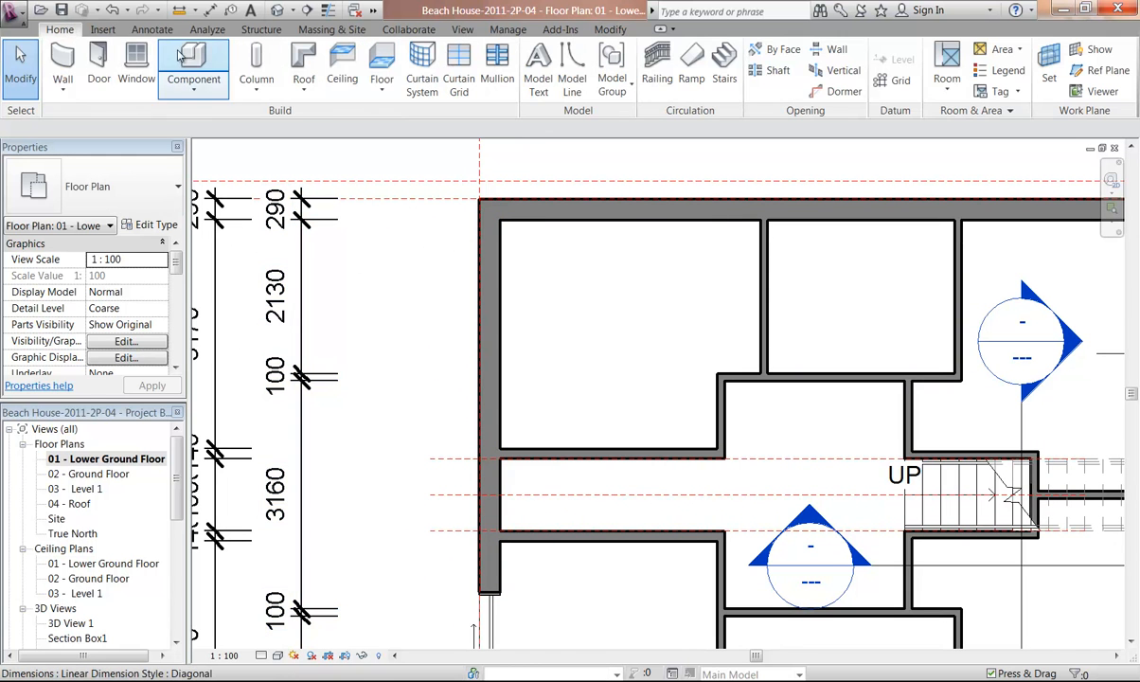
pyautogui.click(98, 57)
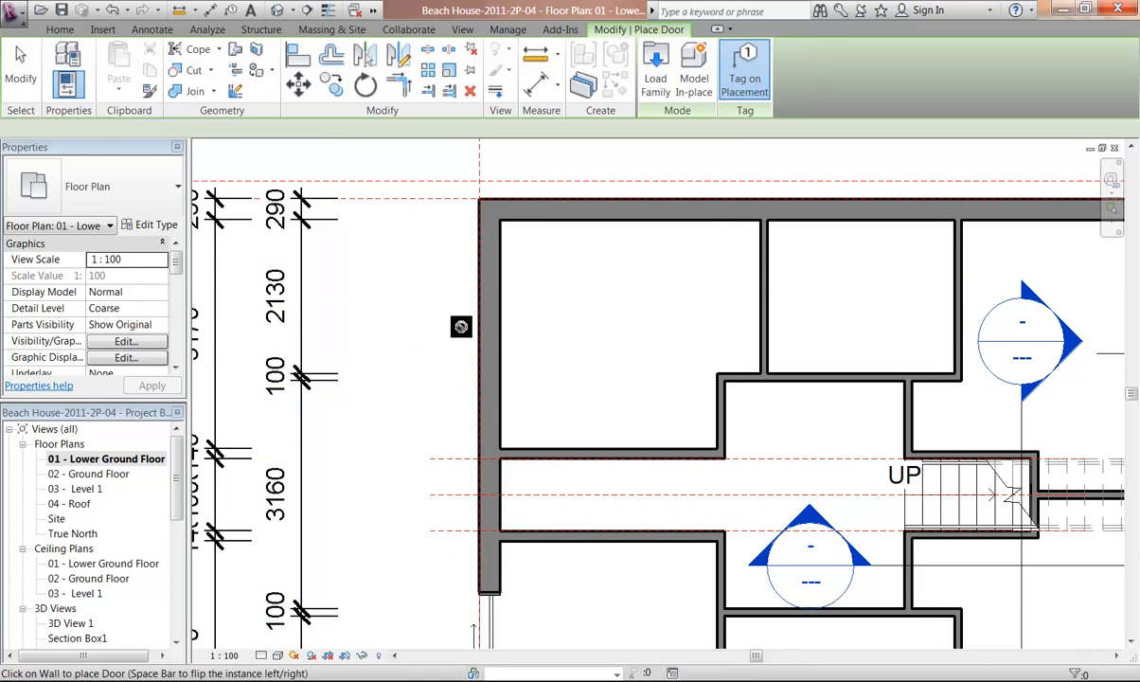
pyautogui.scroll(3, 445, 299)
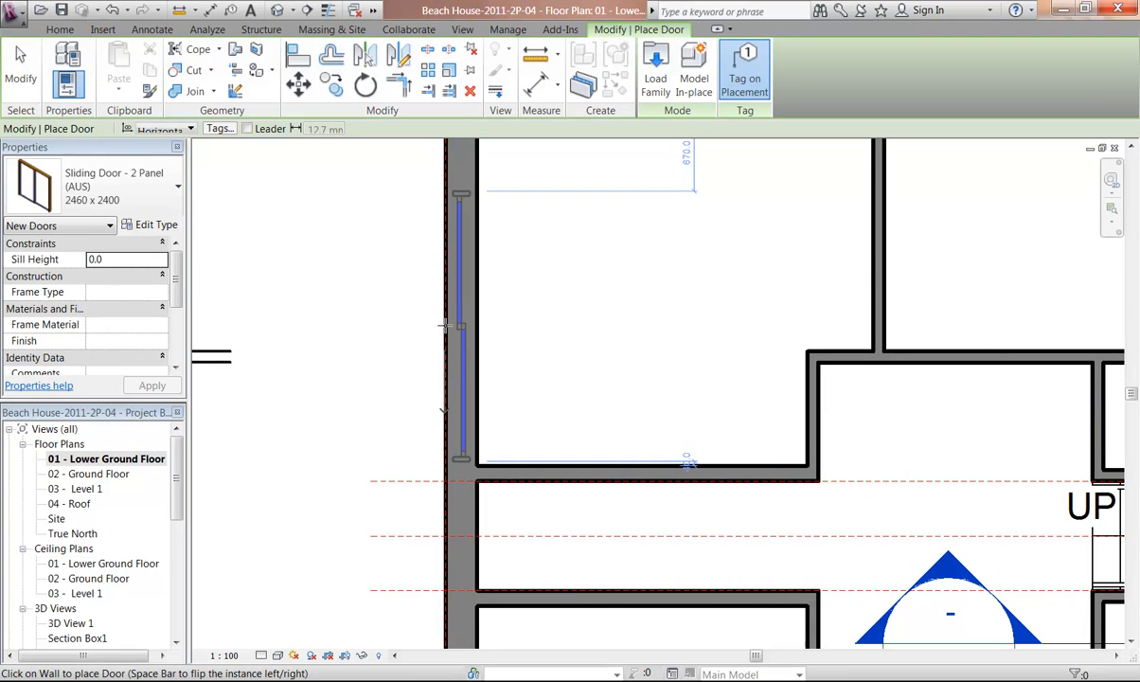
pyautogui.scroll(-3, 446, 325)
pyautogui.moveTo(445, 337); pyautogui.dragTo(454, 266, button='middle')
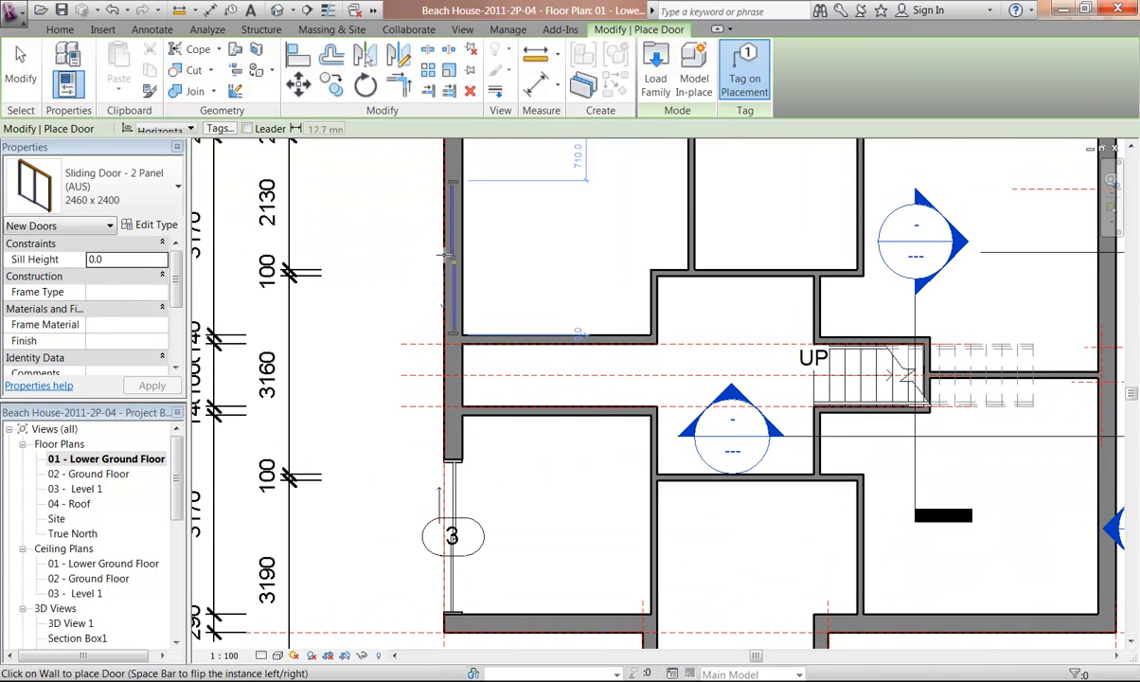
pyautogui.scroll(4, 449, 254)
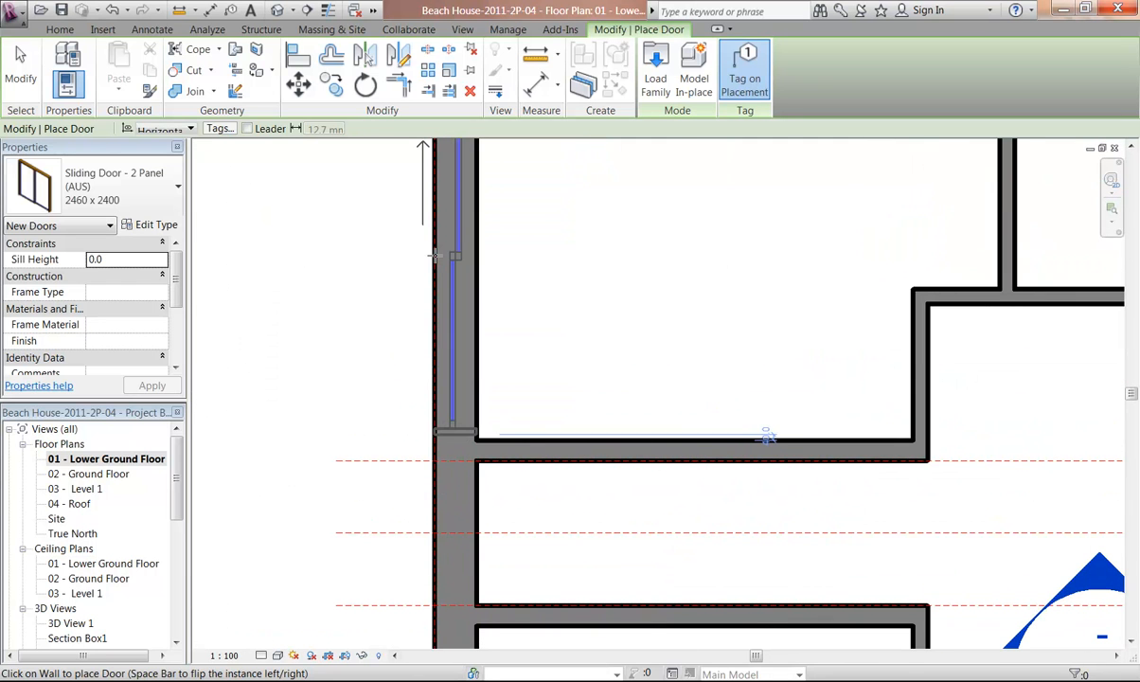
pyautogui.click(434, 254)
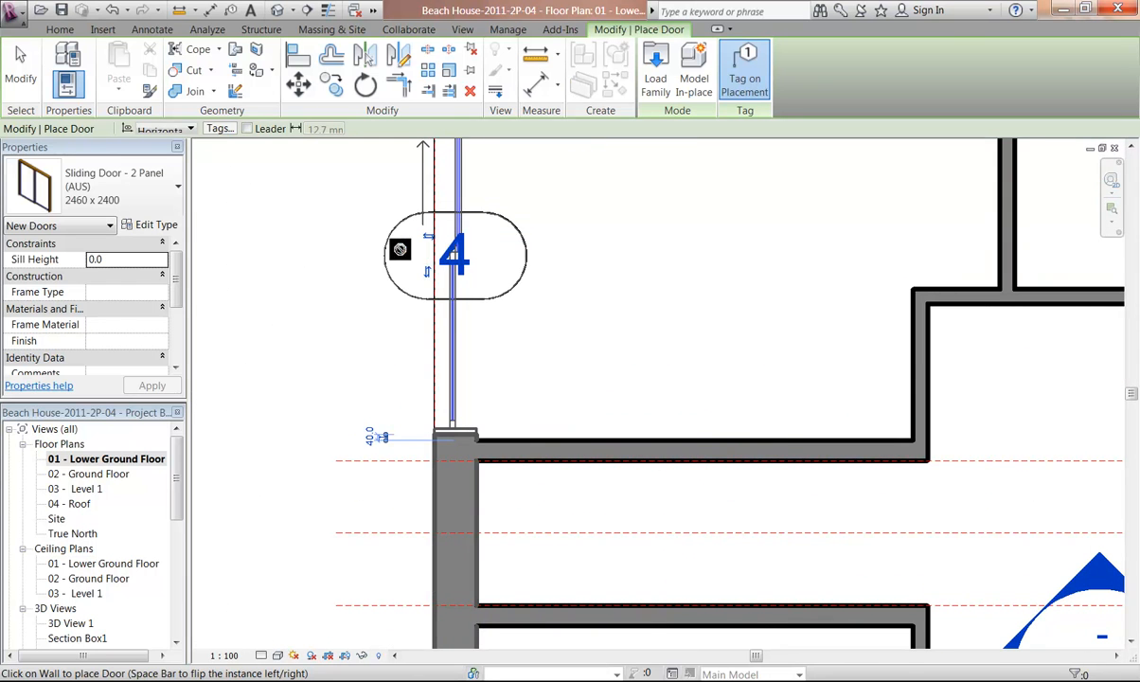
pyautogui.scroll(-4, 379, 248)
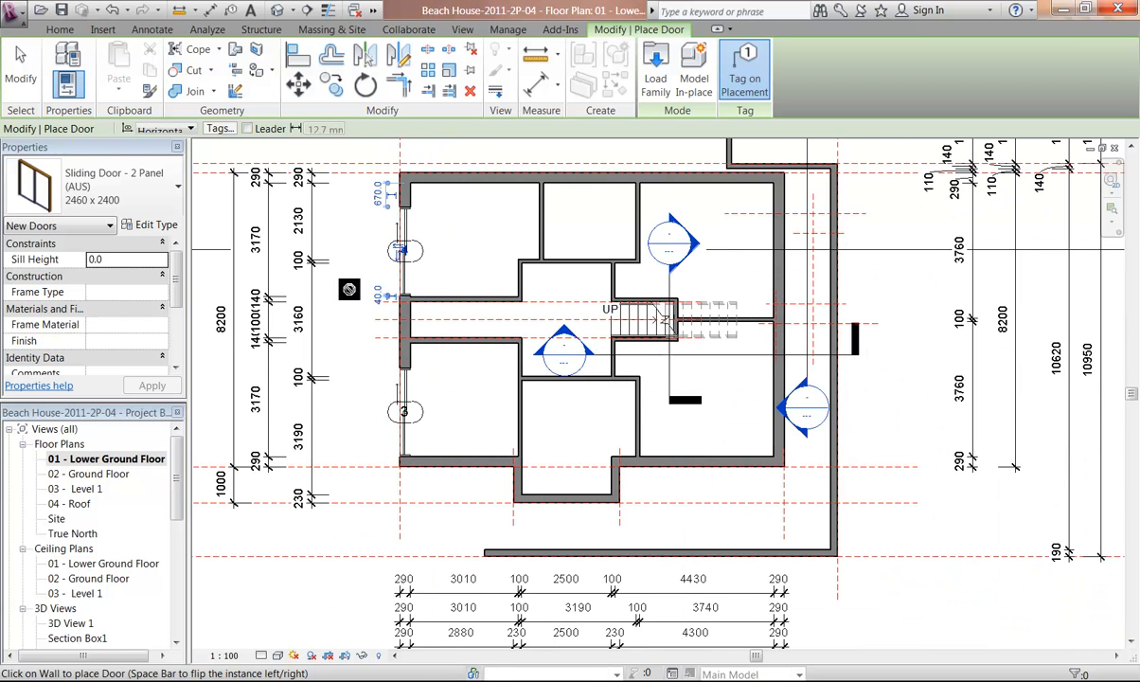
pyautogui.rightClick(375, 256)
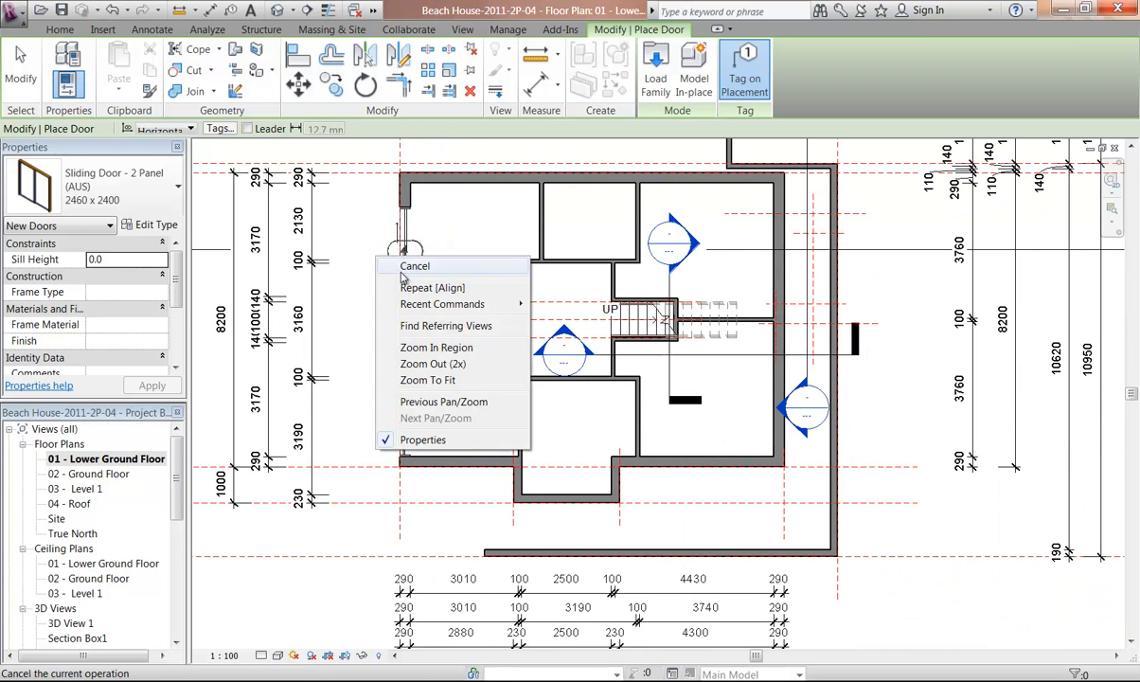
pyautogui.click(394, 262)
# Align the second door's lower end with the inner face of the wall below it and exit Align
pyautogui.scroll(3, 394, 262)
pyautogui.moveTo(388, 283); pyautogui.dragTo(370, 338, button='middle')
pyautogui.scroll(1, 369, 337)
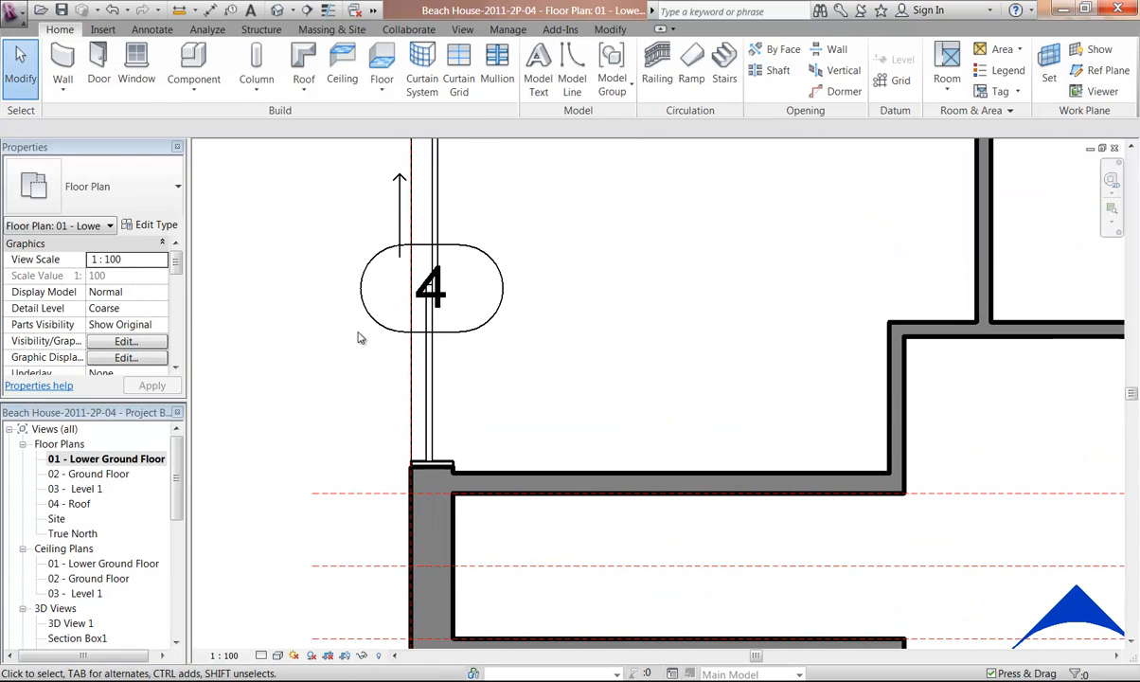
pyautogui.click(609, 31)
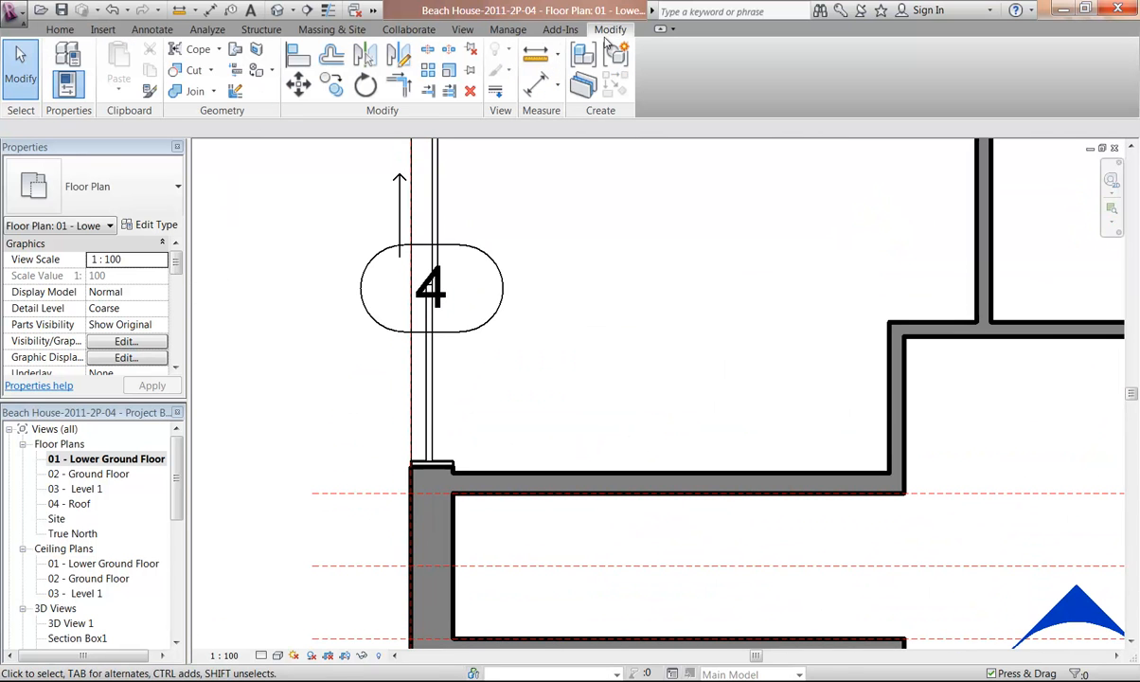
pyautogui.click(298, 55)
pyautogui.moveTo(359, 300); pyautogui.dragTo(359, 256, button='middle')
pyautogui.scroll(2, 364, 379)
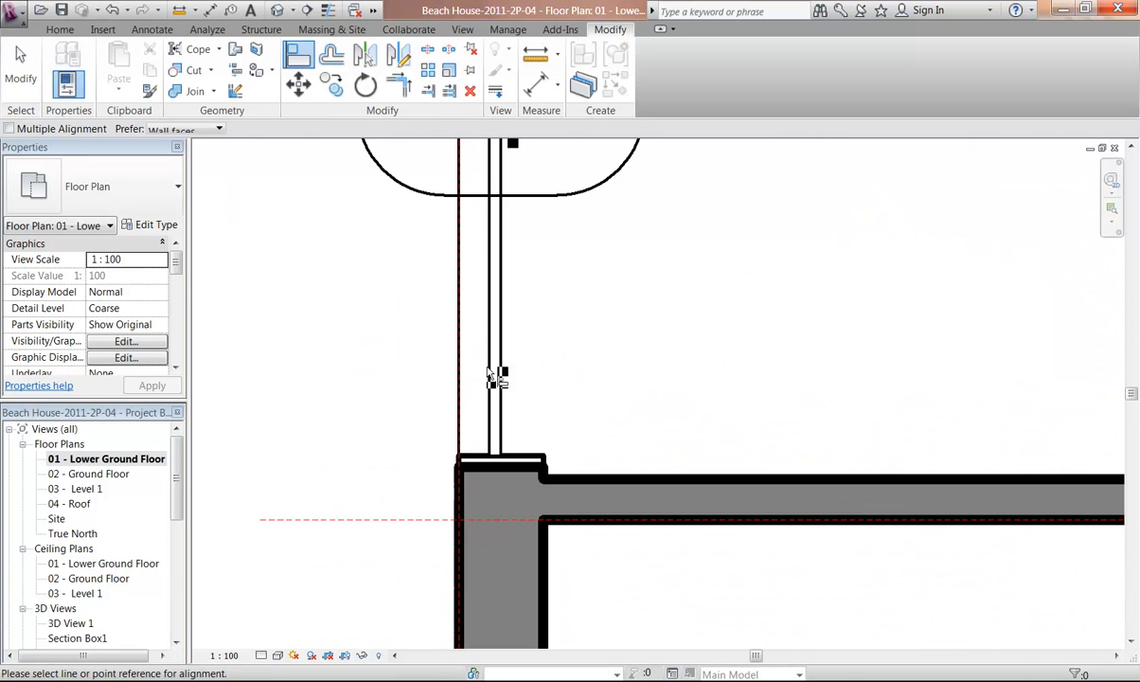
pyautogui.click(588, 486)
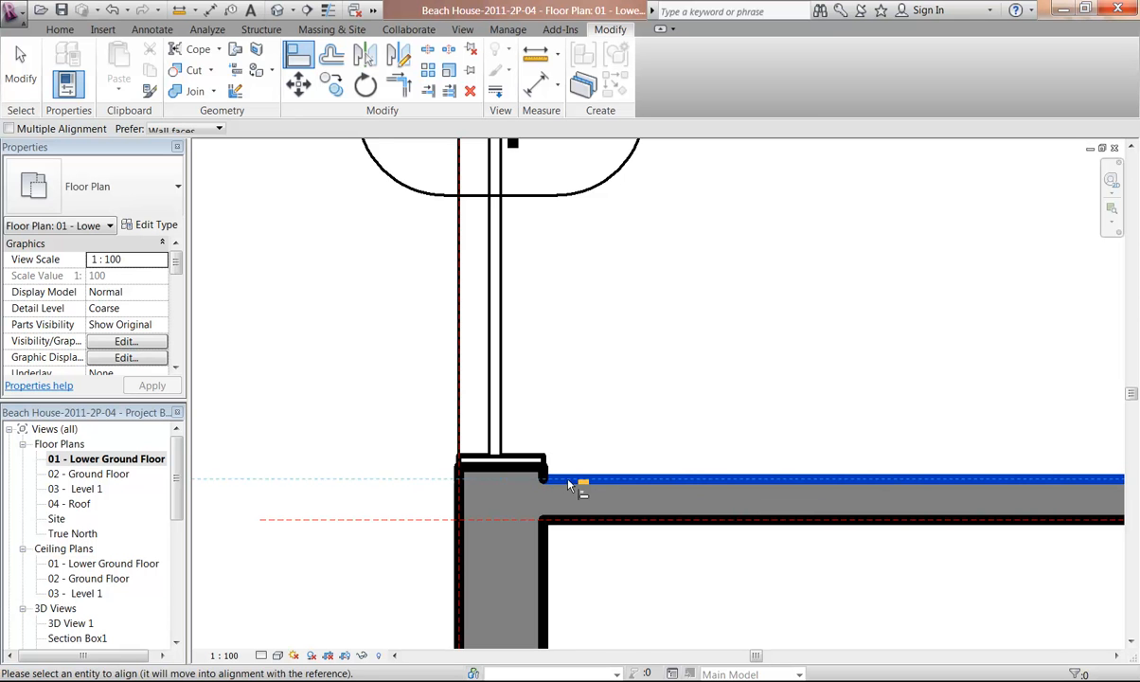
pyautogui.click(517, 470)
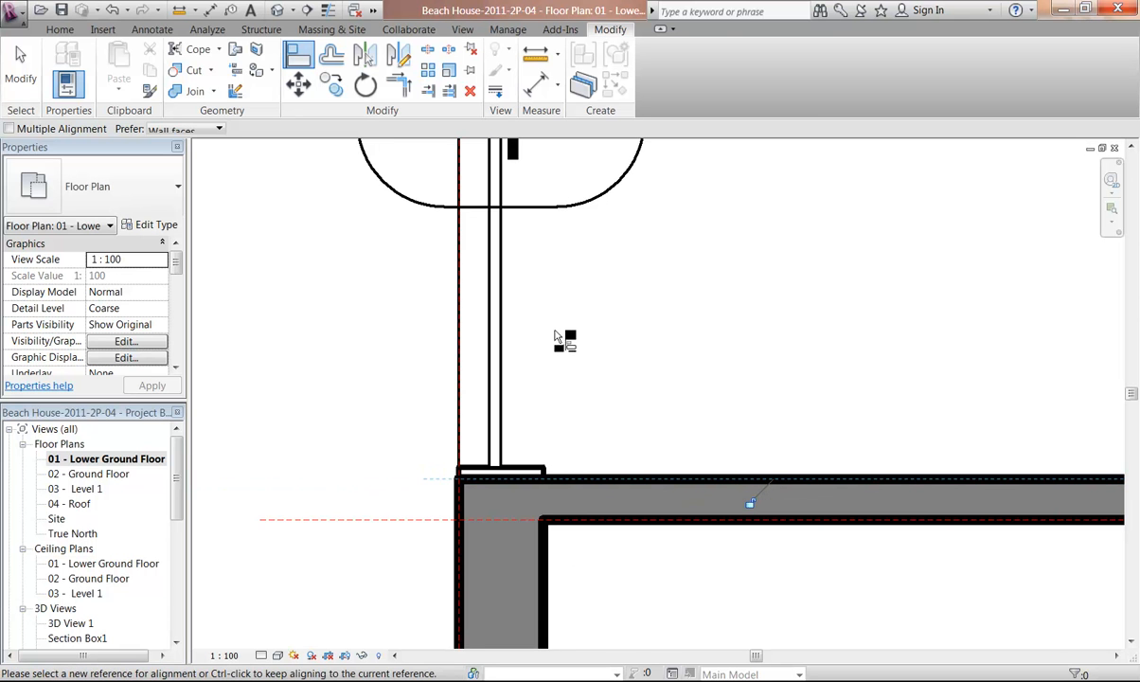
pyautogui.scroll(-3, 600, 327)
pyautogui.moveTo(600, 327); pyautogui.dragTo(603, 291, button='middle')
pyautogui.rightClick(557, 279)
pyautogui.click(581, 286)
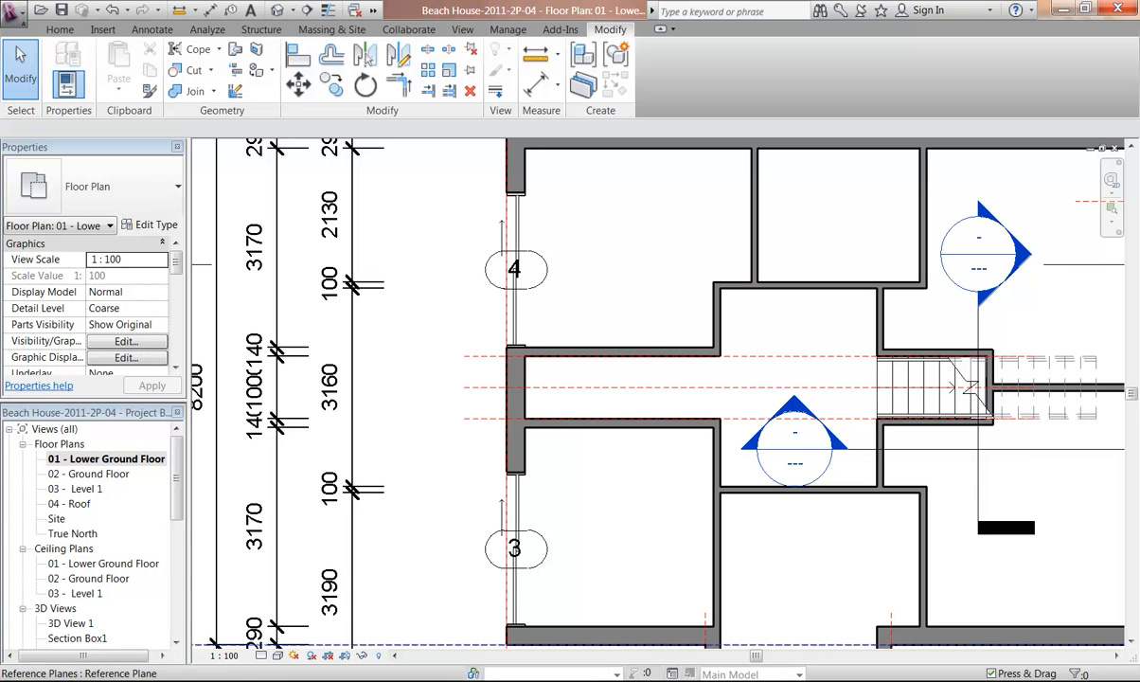
# Open the Rear reference photo and zoom in to study the sliding doors, then close it
pyautogui.click(417, 680)
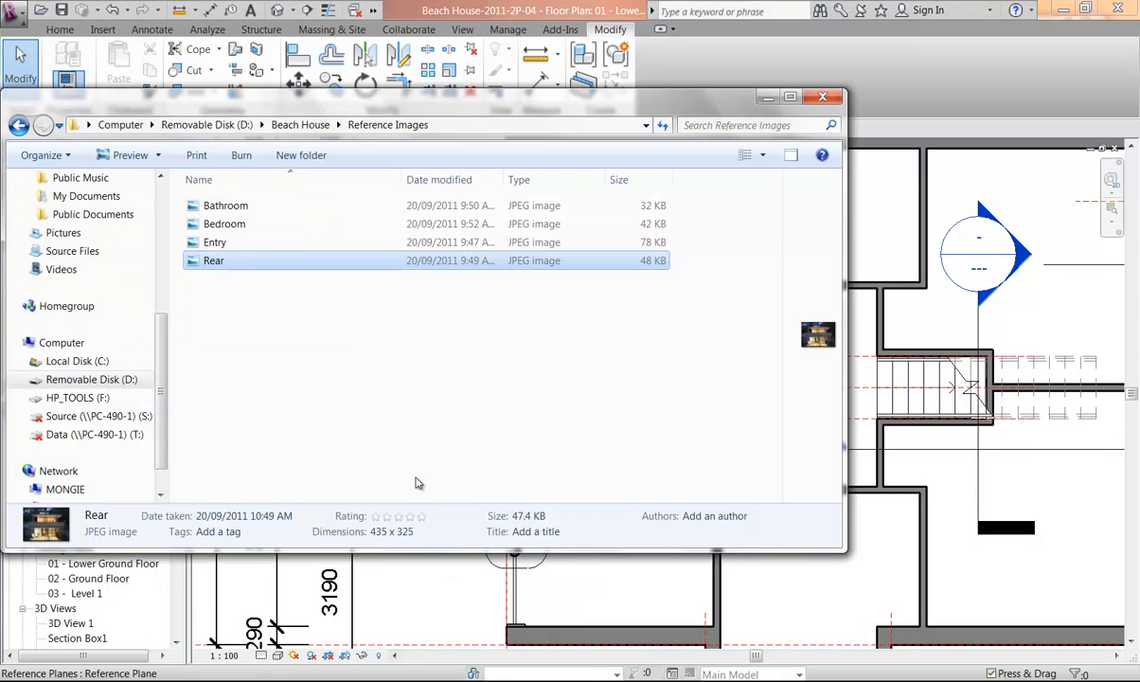
pyautogui.doubleClick(223, 265)
pyautogui.rightClick(223, 266)
pyautogui.moveTo(294, 414)
pyautogui.click(511, 557)
pyautogui.scroll(5, 543, 410)
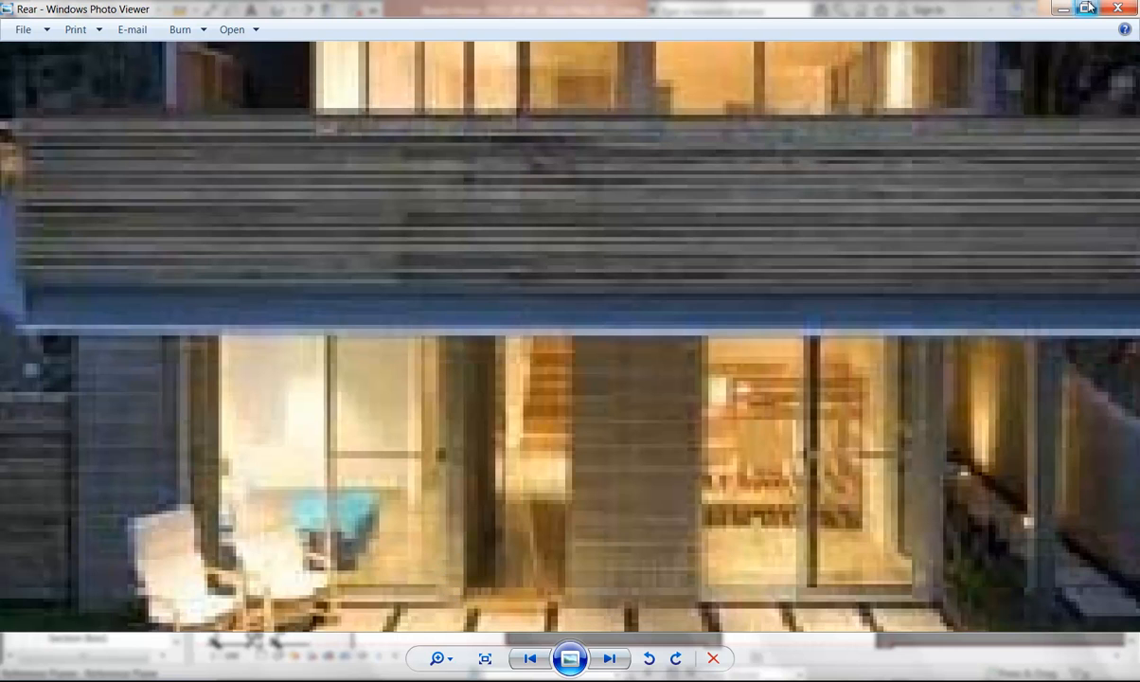
pyautogui.click(1117, 7)
pyautogui.click(326, 389)
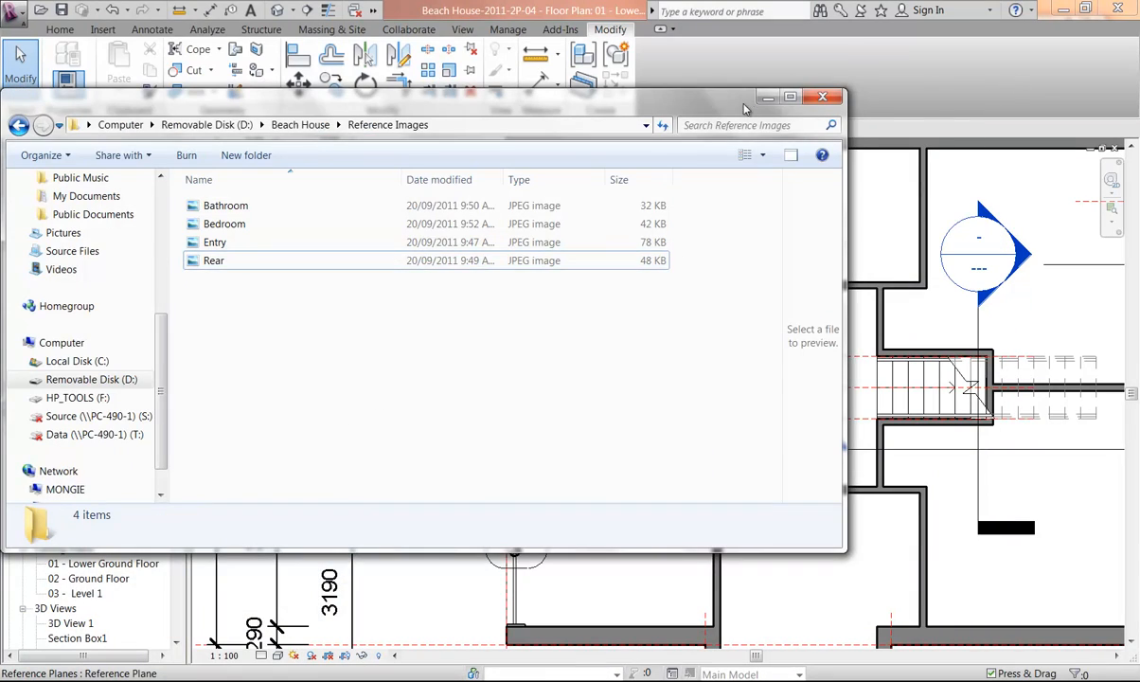
pyautogui.click(768, 100)
# Start the Door tool and load the Sliding Door - 4 Panel (AUS) family from the Doors library folder
pyautogui.click(632, 279)
pyautogui.scroll(-2, 631, 280)
pyautogui.moveTo(633, 283); pyautogui.dragTo(460, 313, button='middle')
pyautogui.moveTo(450, 377); pyautogui.dragTo(263, 353, button='middle')
pyautogui.scroll(4, 507, 369)
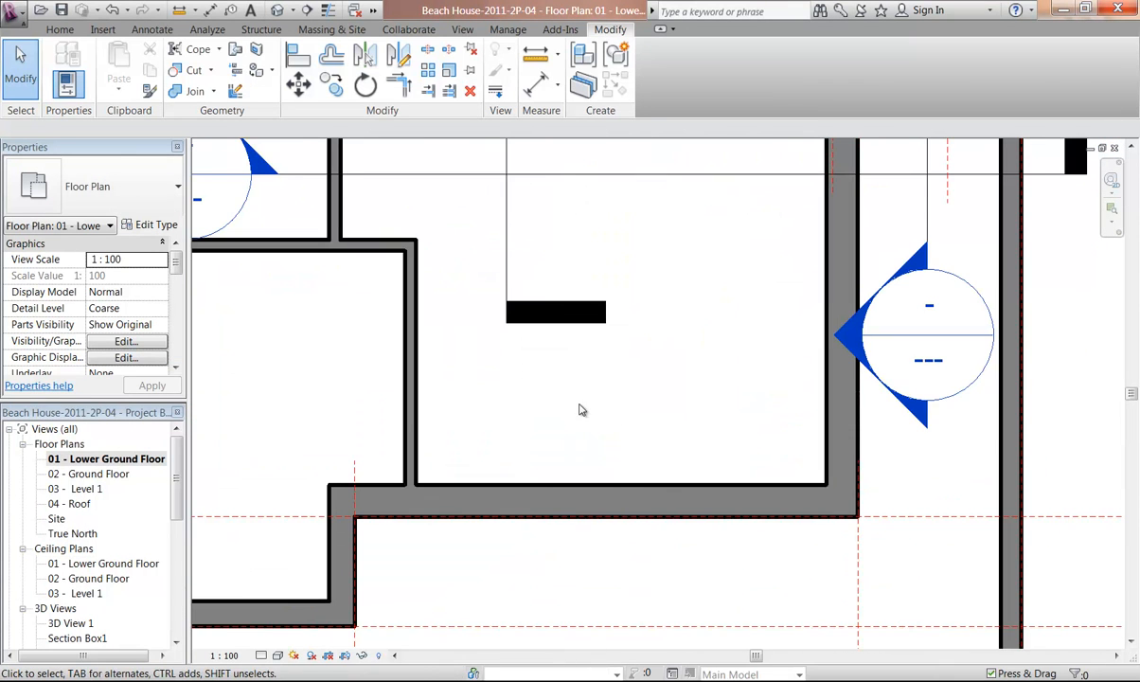
pyautogui.moveTo(612, 415); pyautogui.dragTo(541, 419, button='middle')
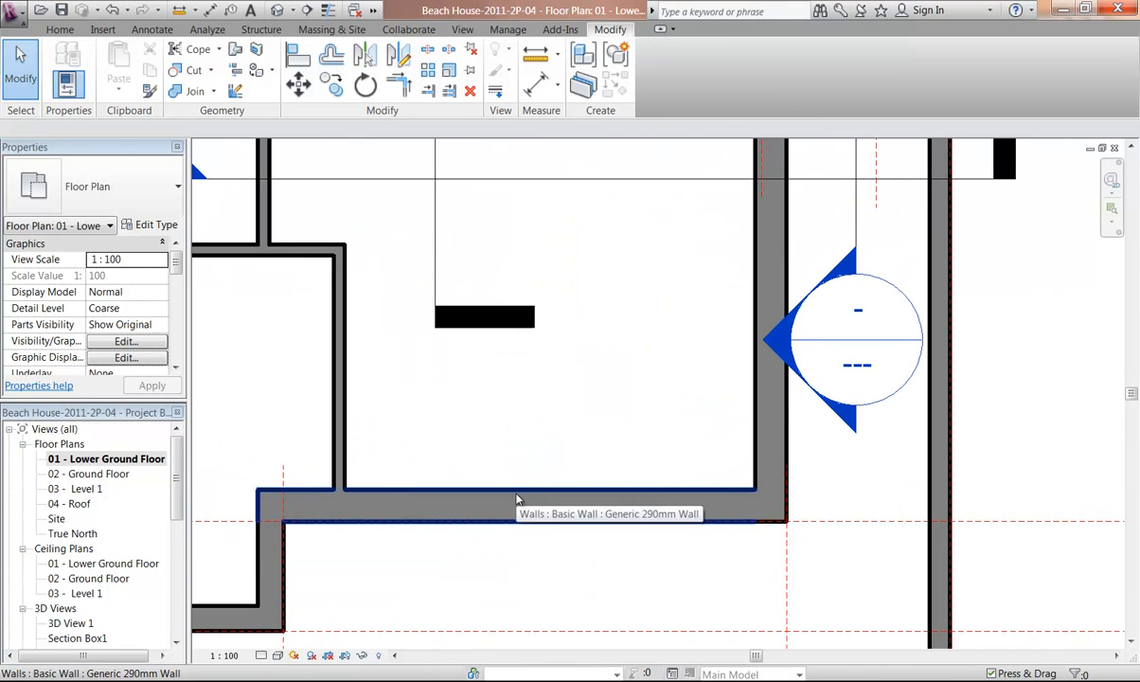
pyautogui.click(60, 30)
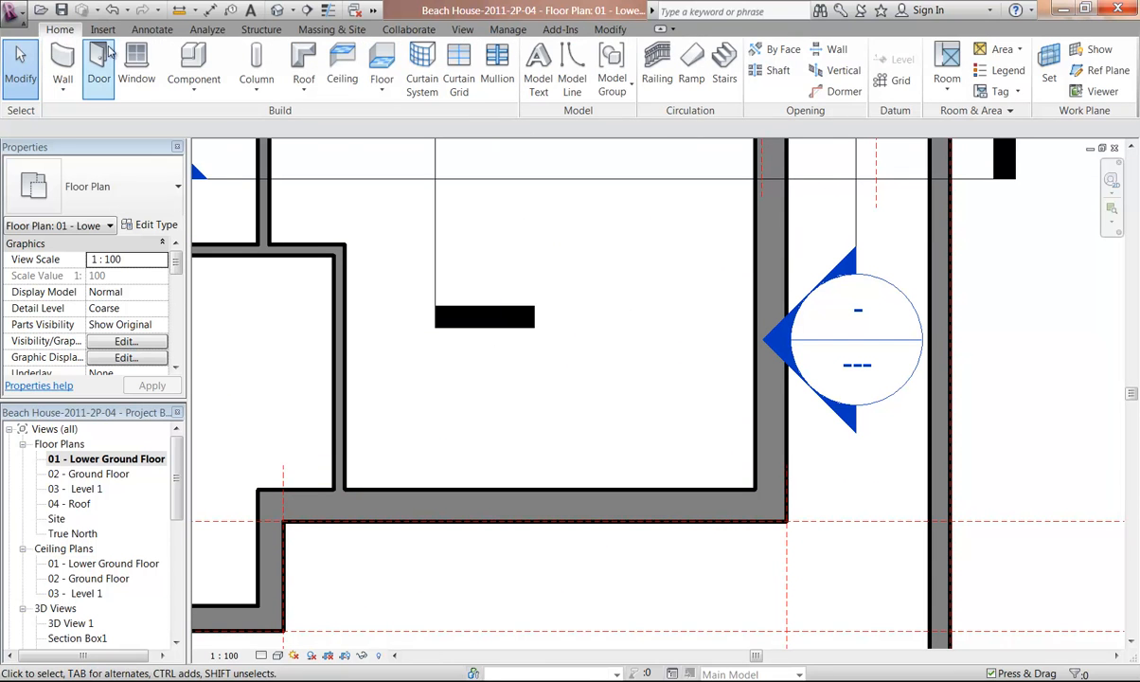
pyautogui.click(98, 55)
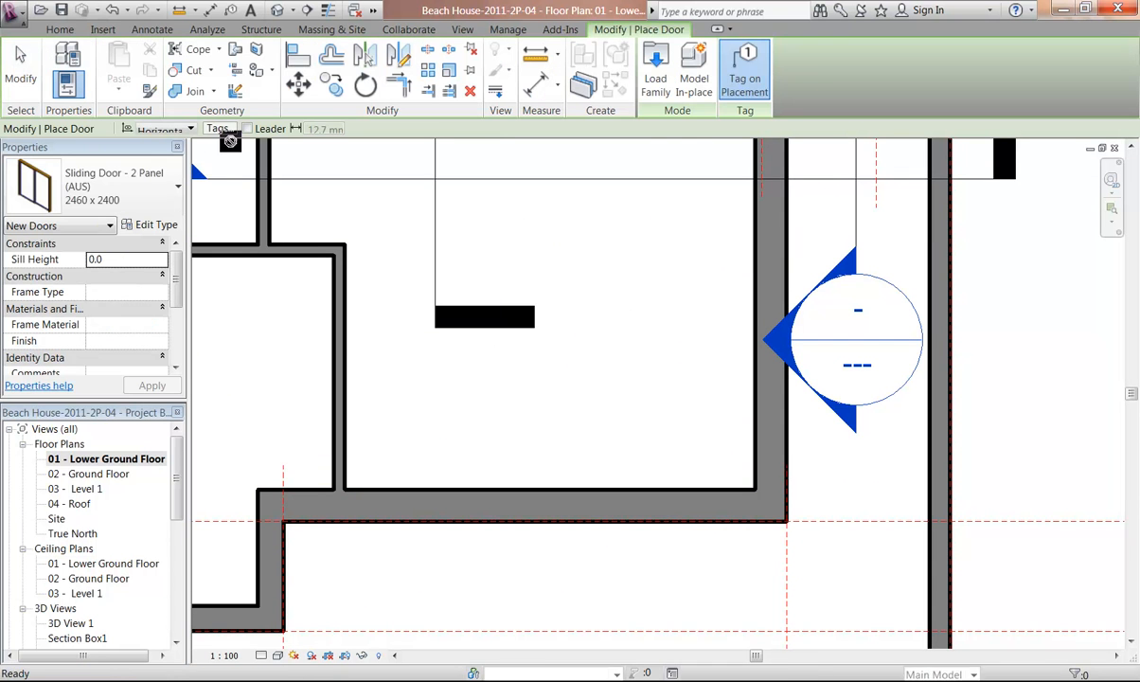
pyautogui.click(655, 70)
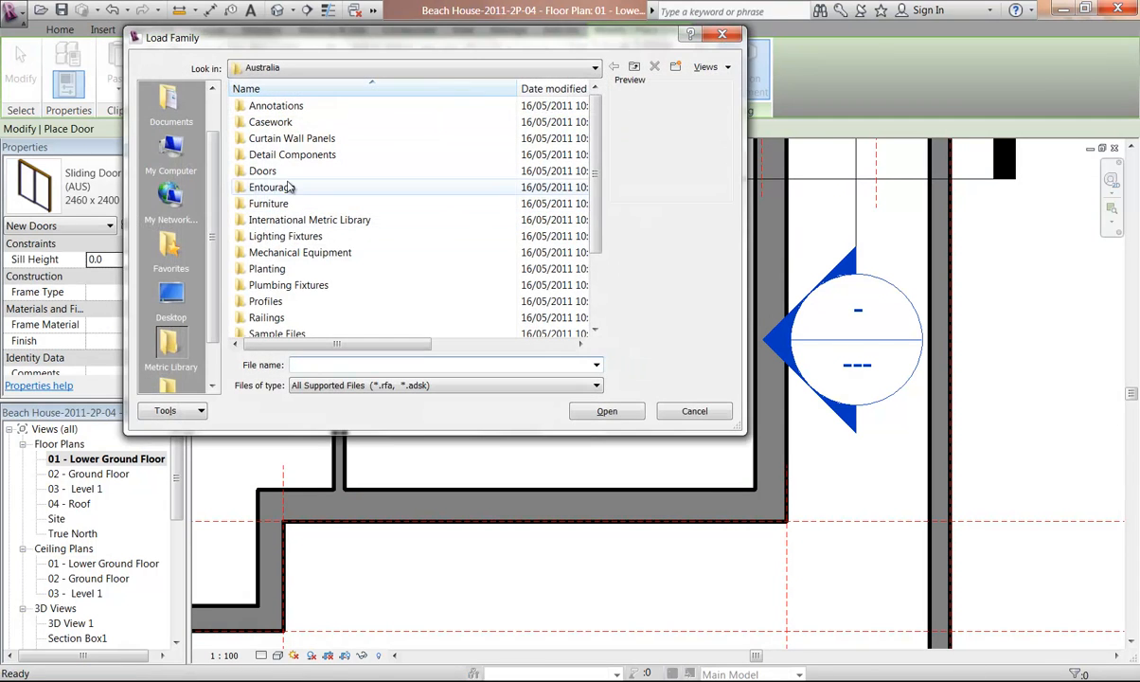
pyautogui.doubleClick(275, 174)
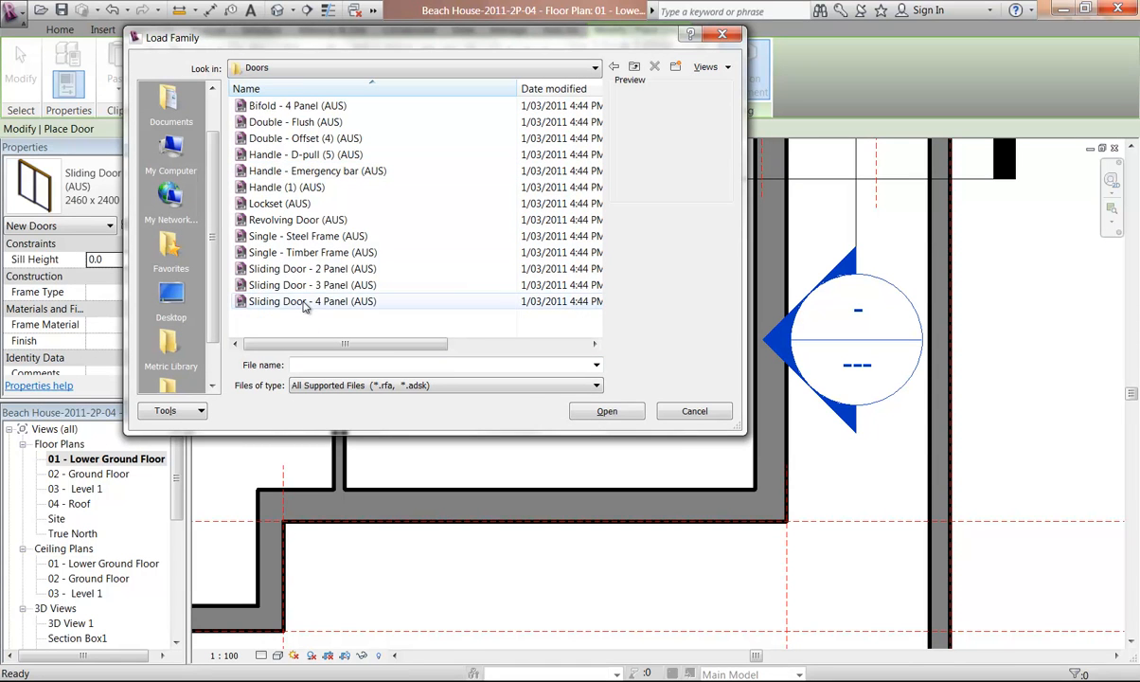
pyautogui.click(254, 303)
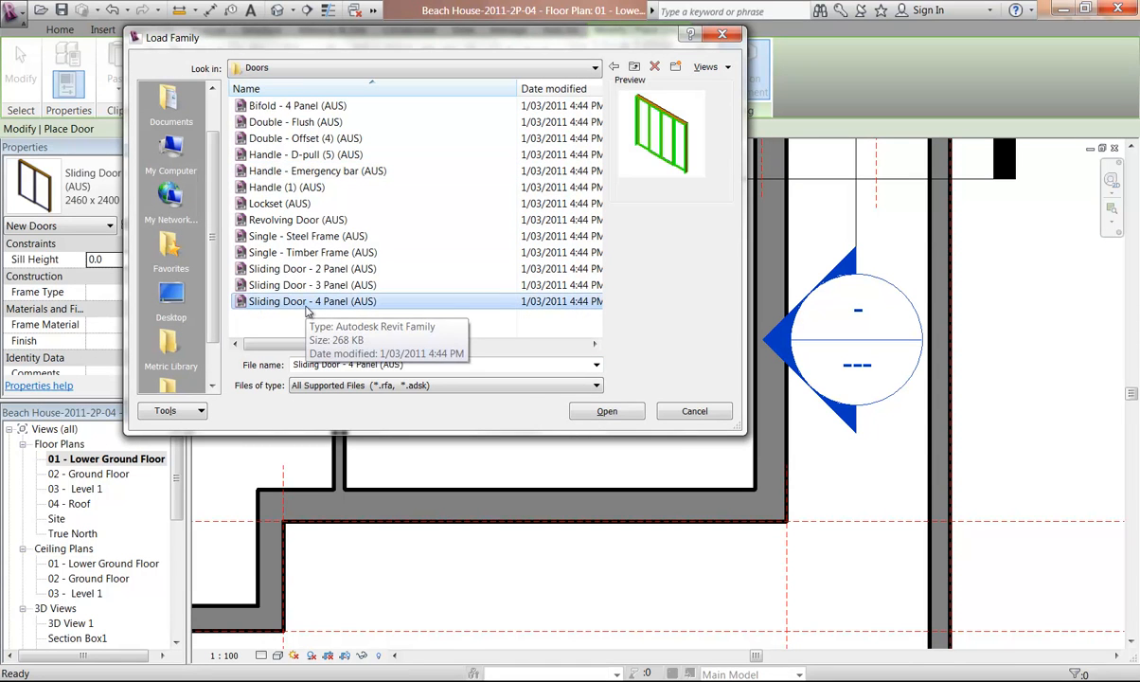
pyautogui.click(602, 411)
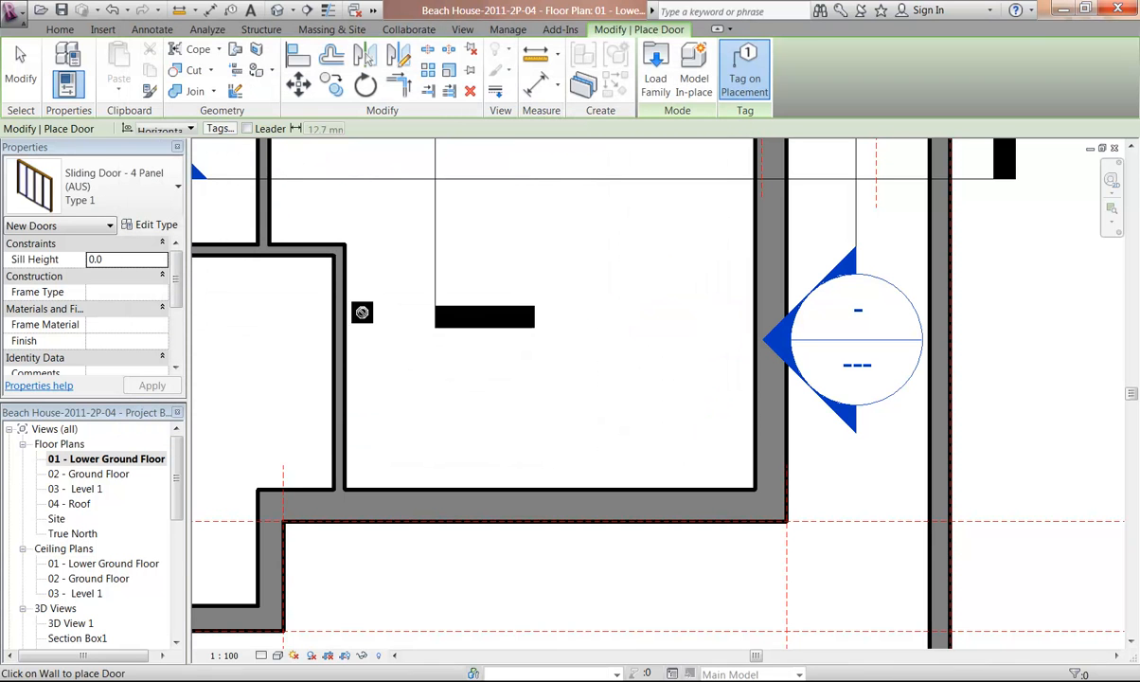
# Duplicate the door's type and name the new type 3500 x 2400
pyautogui.click(146, 227)
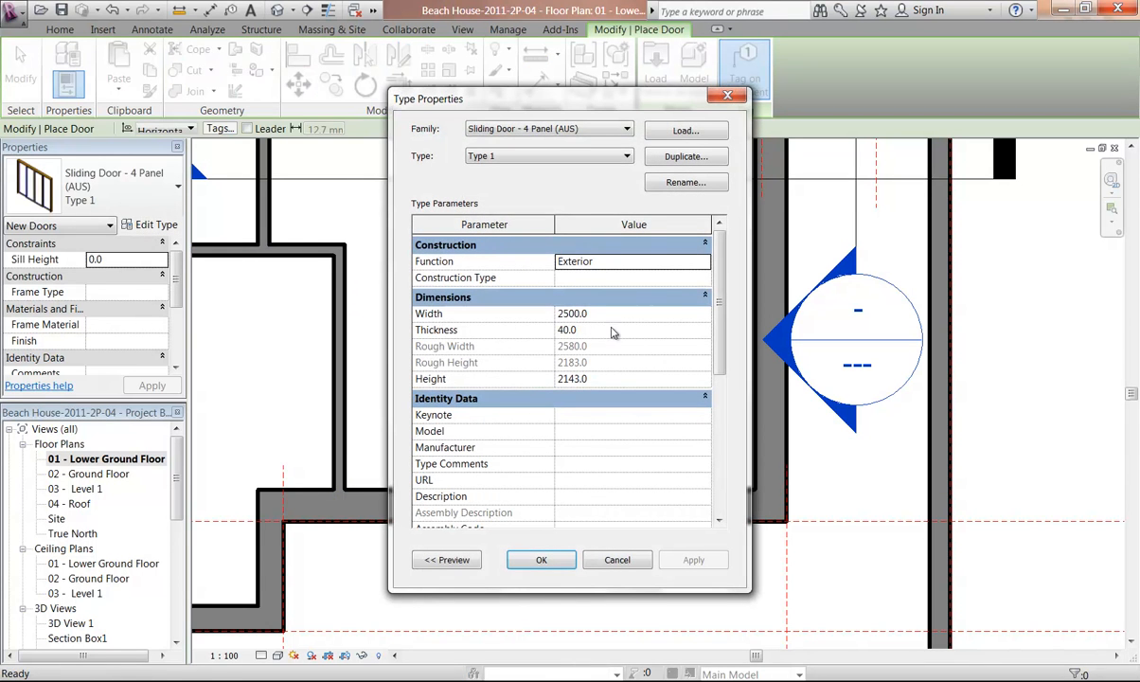
pyautogui.click(683, 157)
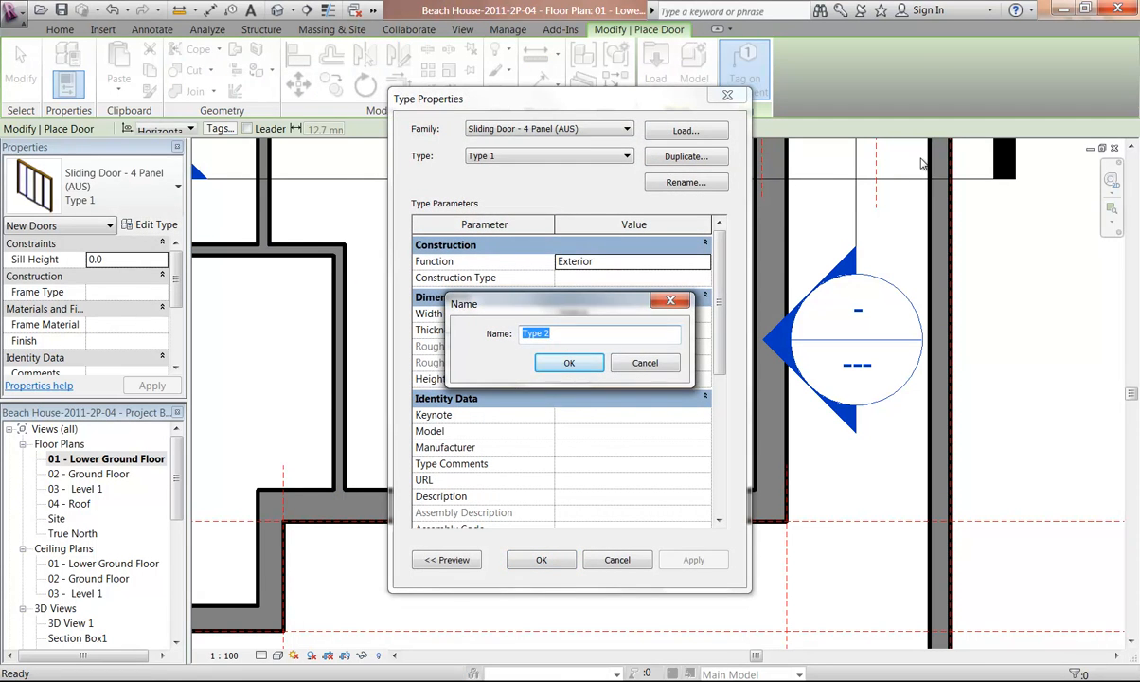
pyautogui.write('3500 x 2400')
pyautogui.click(555, 365)
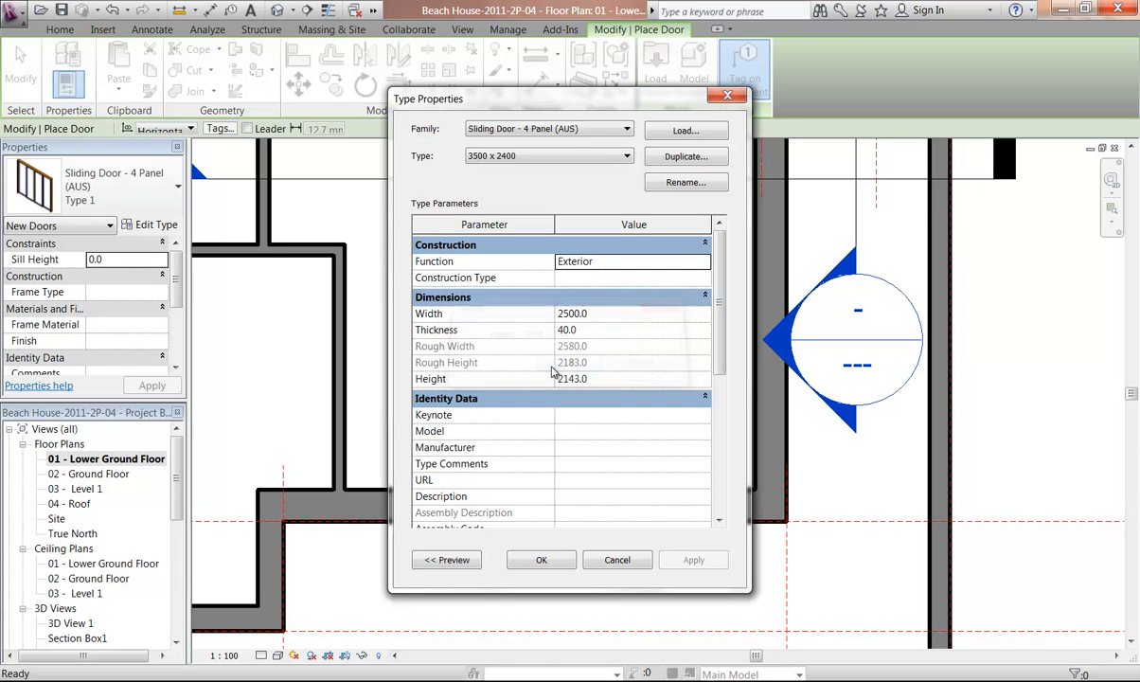
# Set the new type's Width to 3420 and Height to 2360, then confirm the type properties
pyautogui.click(613, 316)
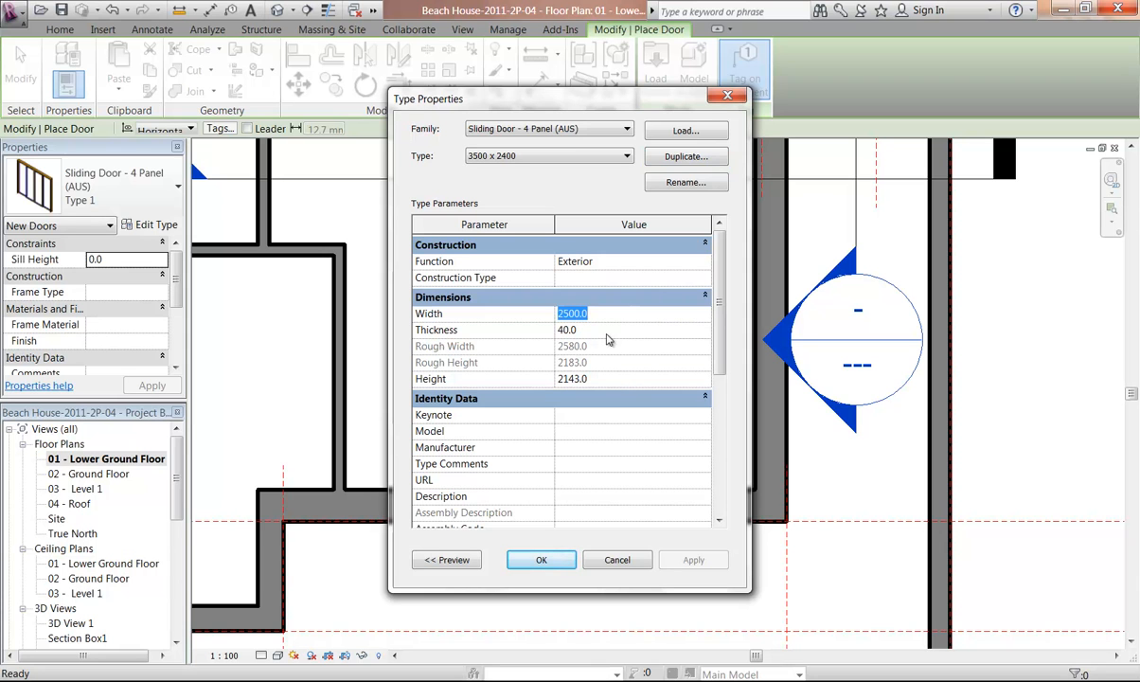
pyautogui.click(612, 377)
pyautogui.click(611, 315)
pyautogui.write('3')
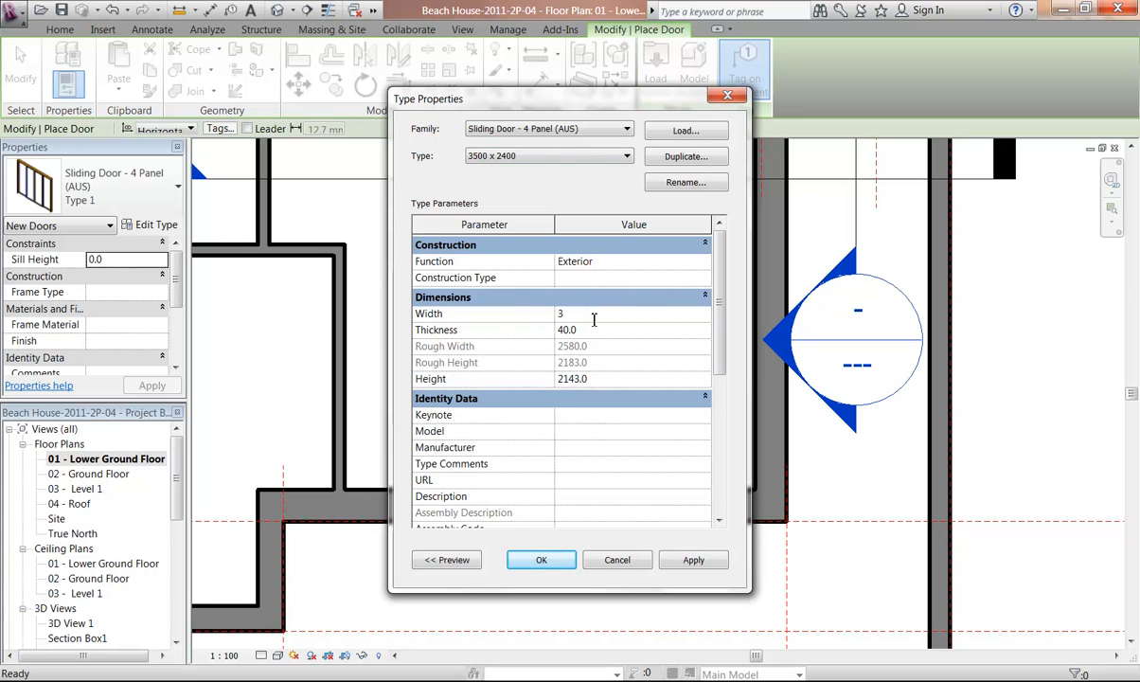
pyautogui.write('420')
pyautogui.click(590, 329)
pyautogui.click(614, 379)
pyautogui.write('2360')
pyautogui.click(611, 332)
pyautogui.click(532, 558)
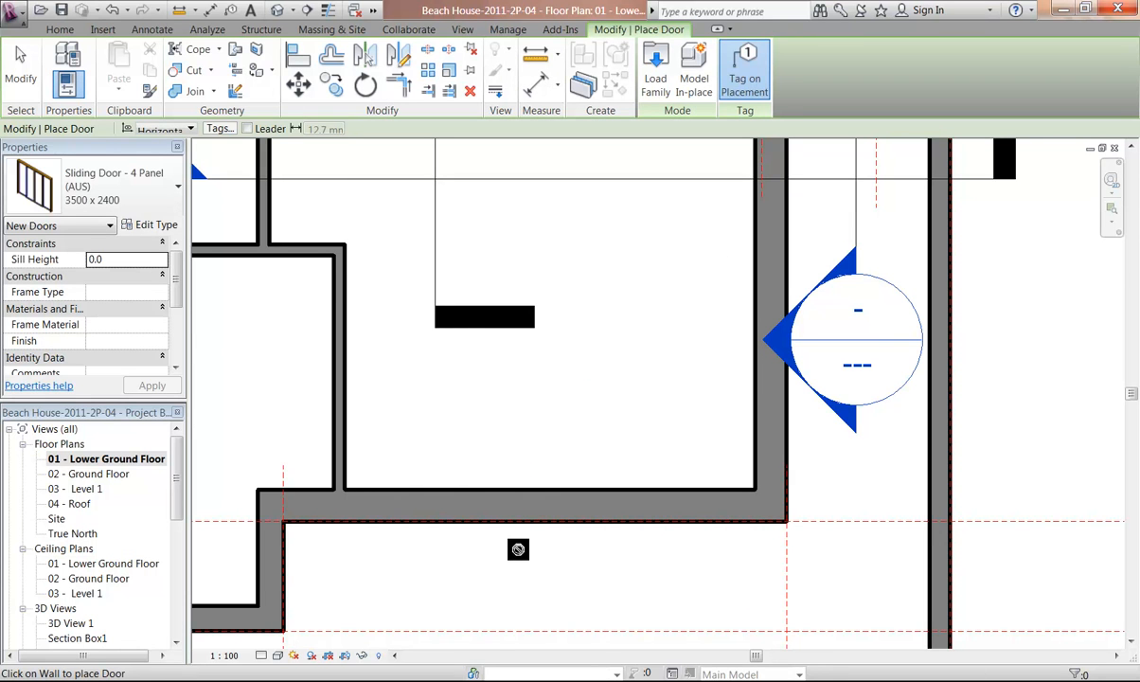
# Place the 3500 x 2400 sliding door in the lower wall of the room at the bottom right of the plan
pyautogui.moveTo(519, 544); pyautogui.dragTo(563, 428, button='middle')
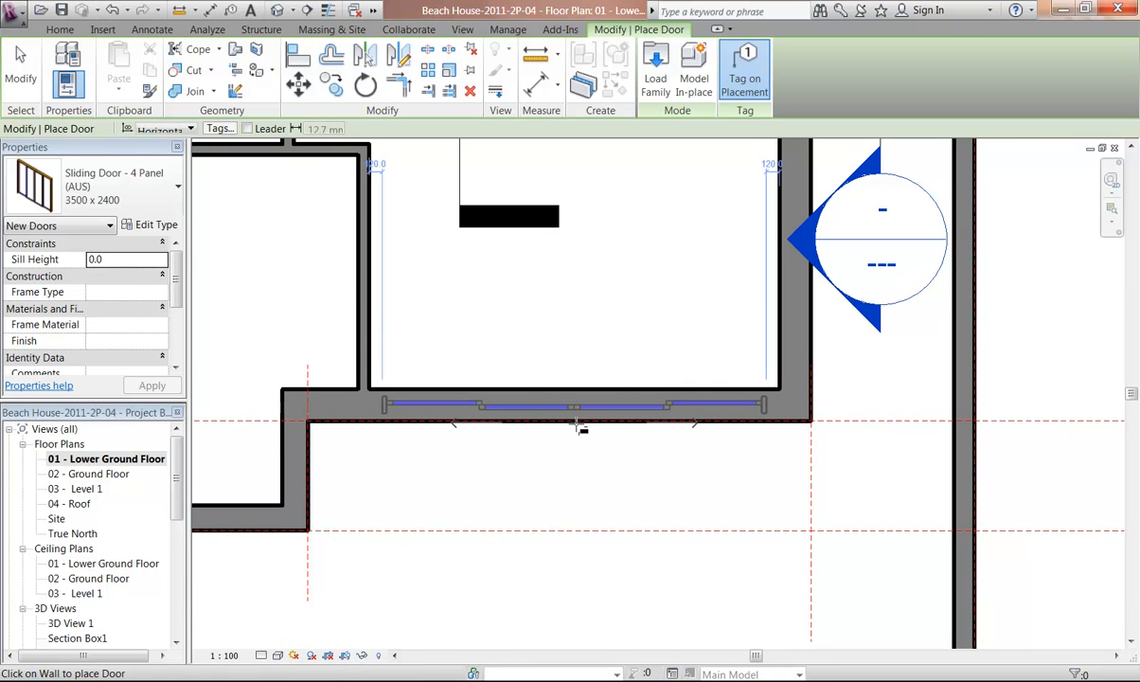
pyautogui.click(576, 459)
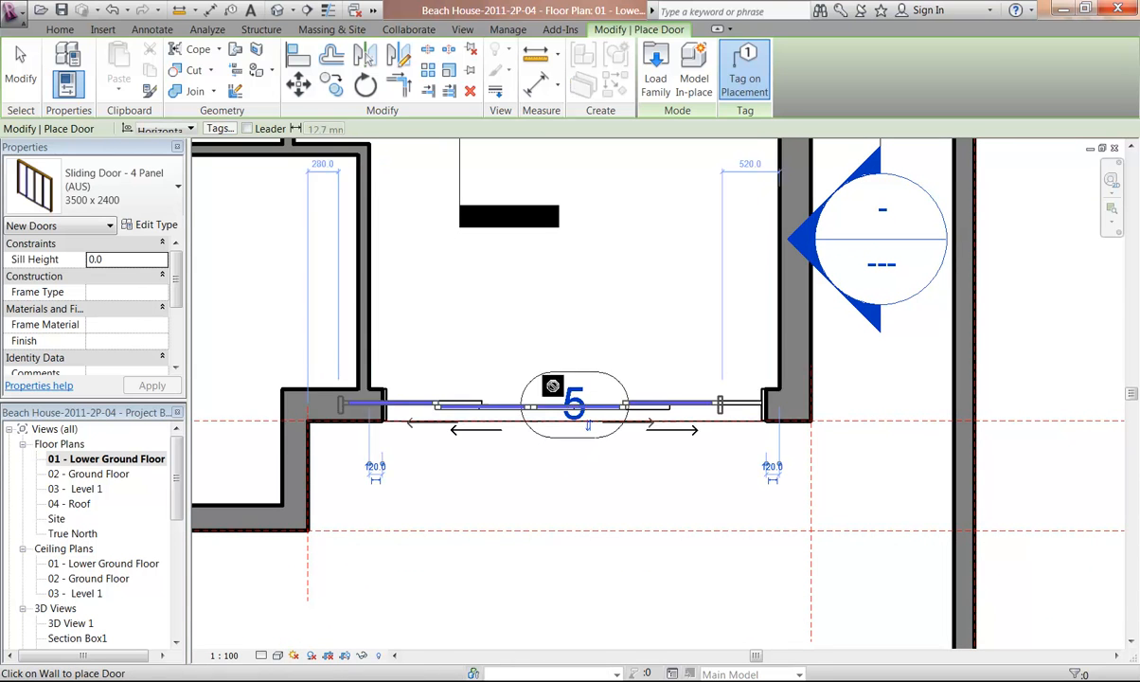
pyautogui.press('Escape')
pyautogui.press('Escape')
# Select the new door and, moving its temporary dimension's witness line to the wall's outer face, set the distance to 290
pyautogui.scroll(-2, 483, 299)
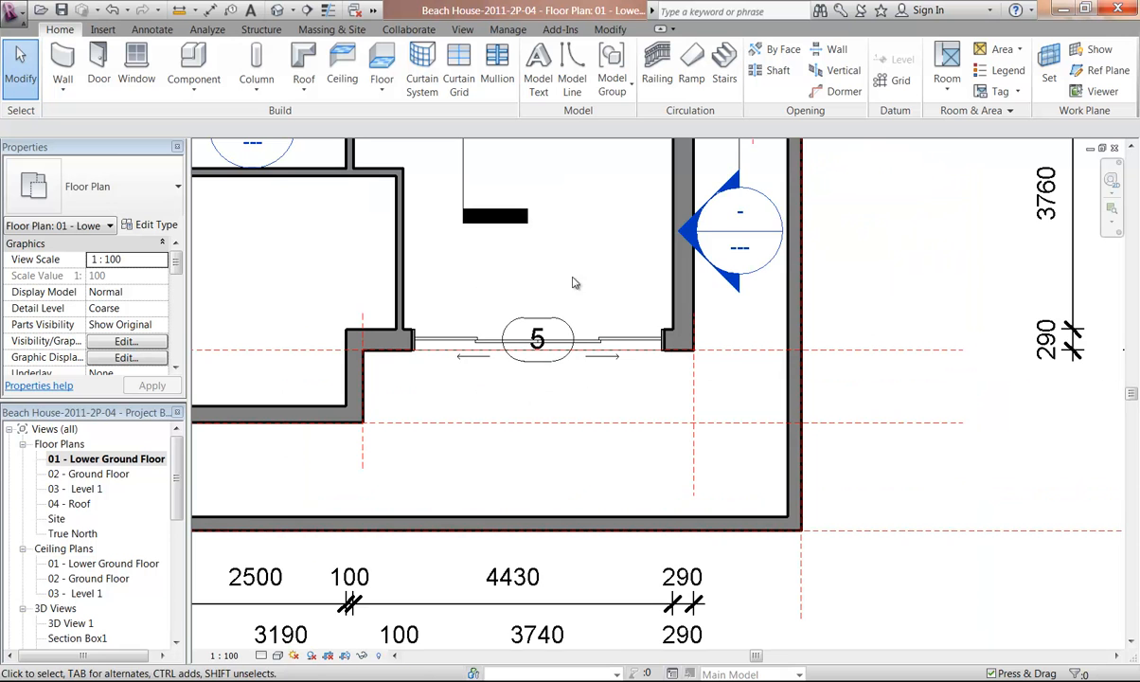
pyautogui.moveTo(565, 297); pyautogui.dragTo(484, 224, button='middle')
pyautogui.scroll(2, 484, 232)
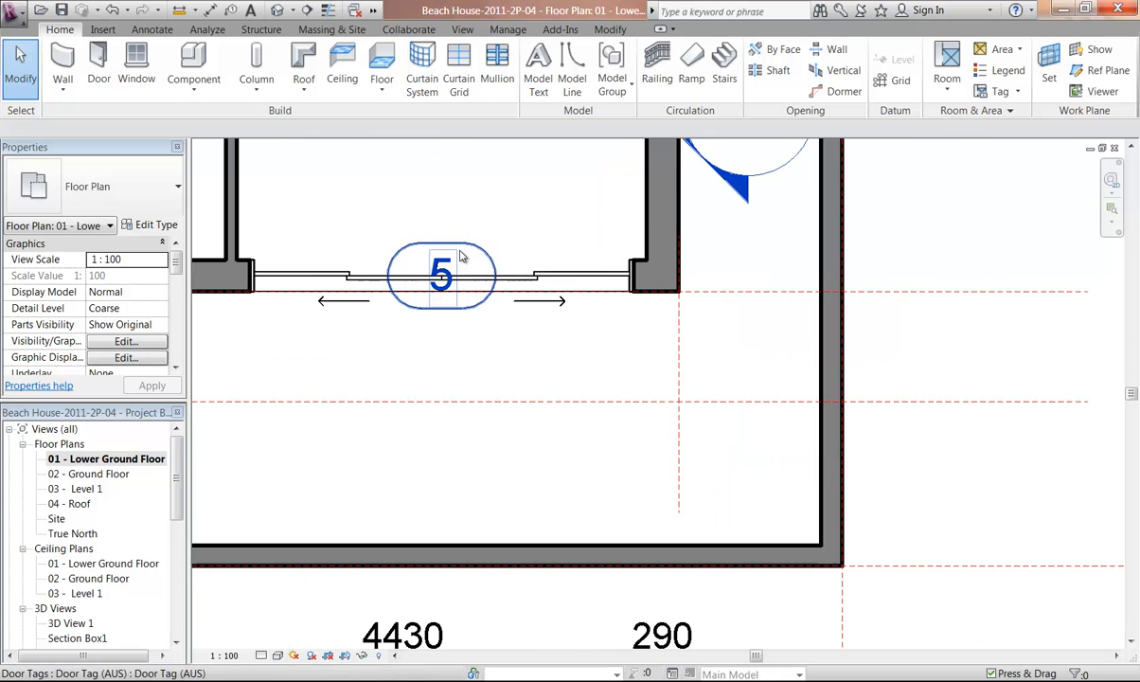
pyautogui.click(535, 275)
pyautogui.moveTo(535, 194); pyautogui.dragTo(466, 237, button='middle')
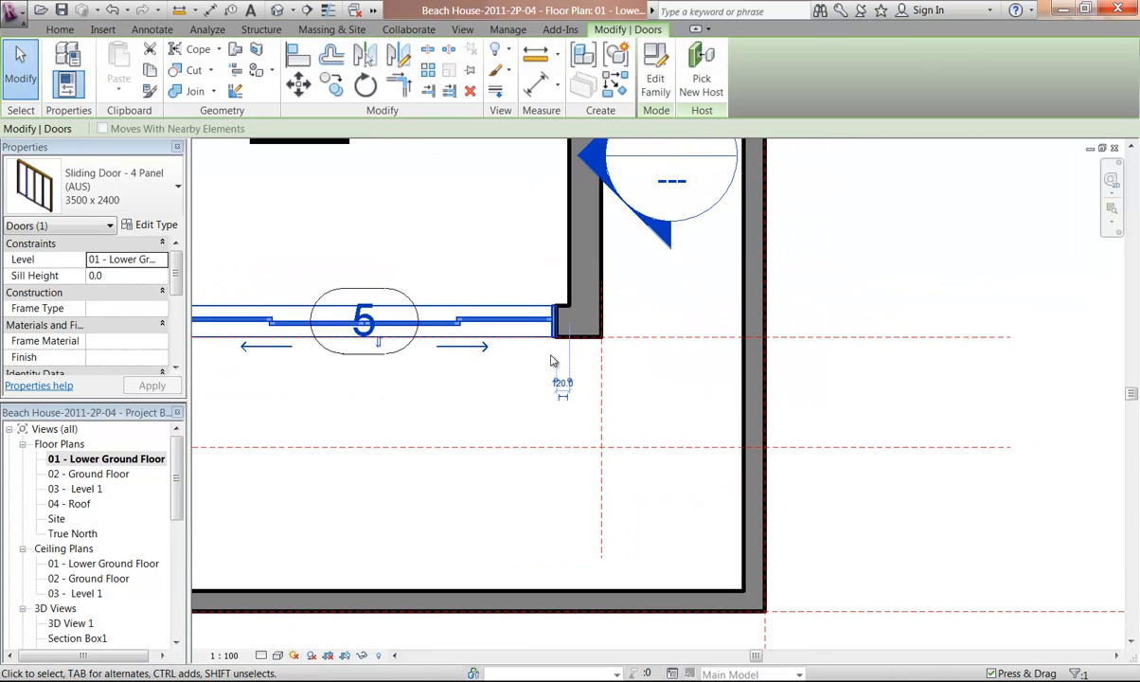
pyautogui.scroll(2, 554, 312)
pyautogui.moveTo(478, 479); pyautogui.dragTo(523, 460, button='middle')
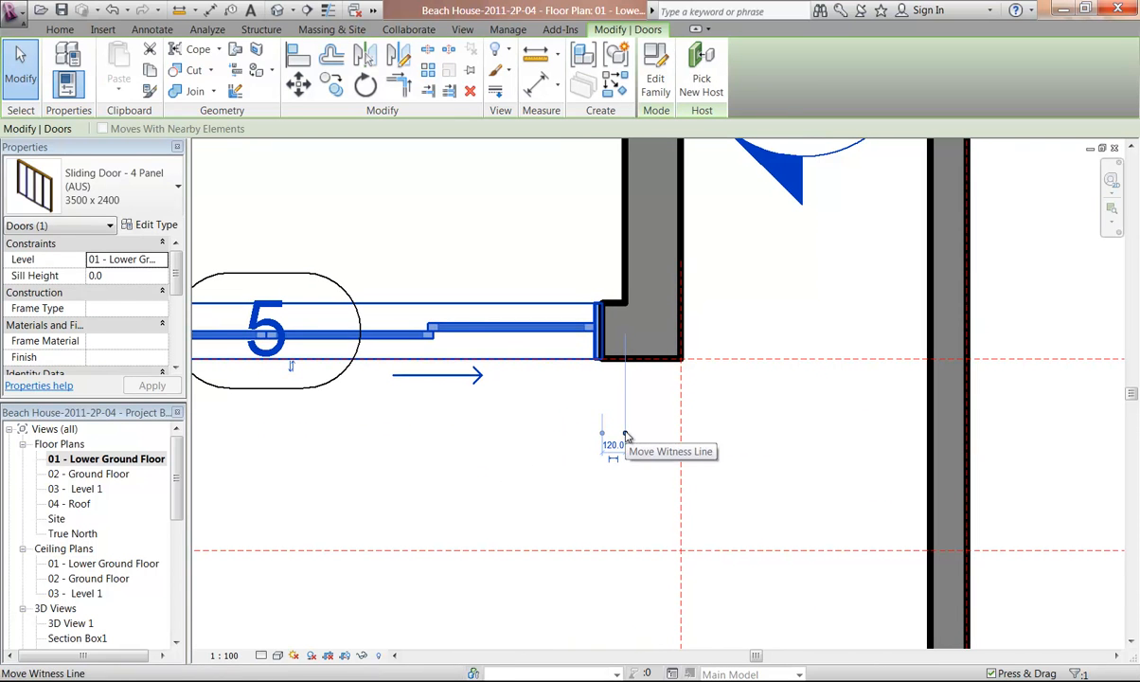
pyautogui.moveTo(625, 437); pyautogui.dragTo(686, 437)
pyautogui.click(640, 443)
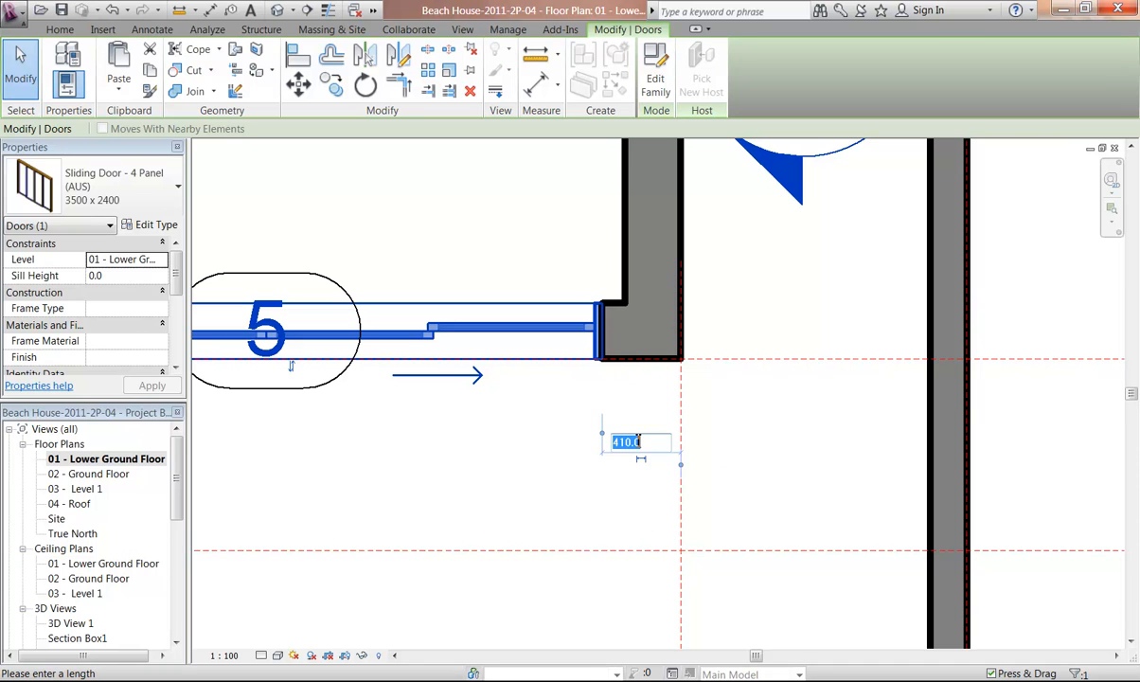
pyautogui.write('290')
pyautogui.press('Return')
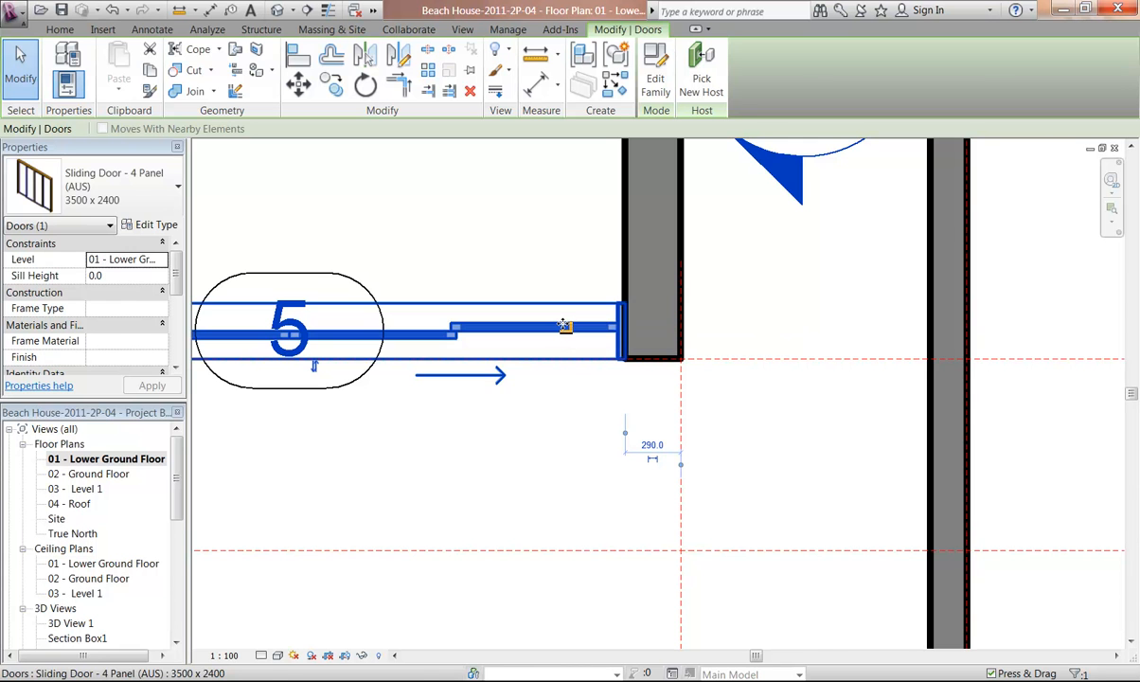
# Align the door's other end with the inner face of the left wall and exit Align
pyautogui.scroll(-4, 519, 381)
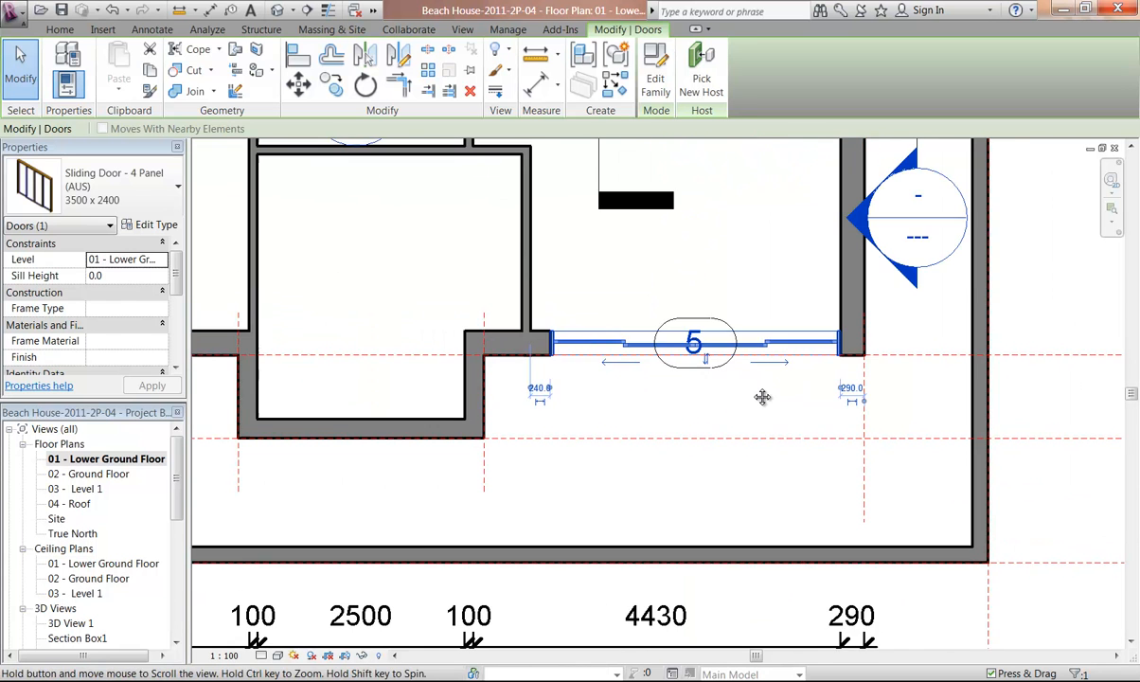
pyautogui.click(571, 293)
pyautogui.scroll(2, 572, 293)
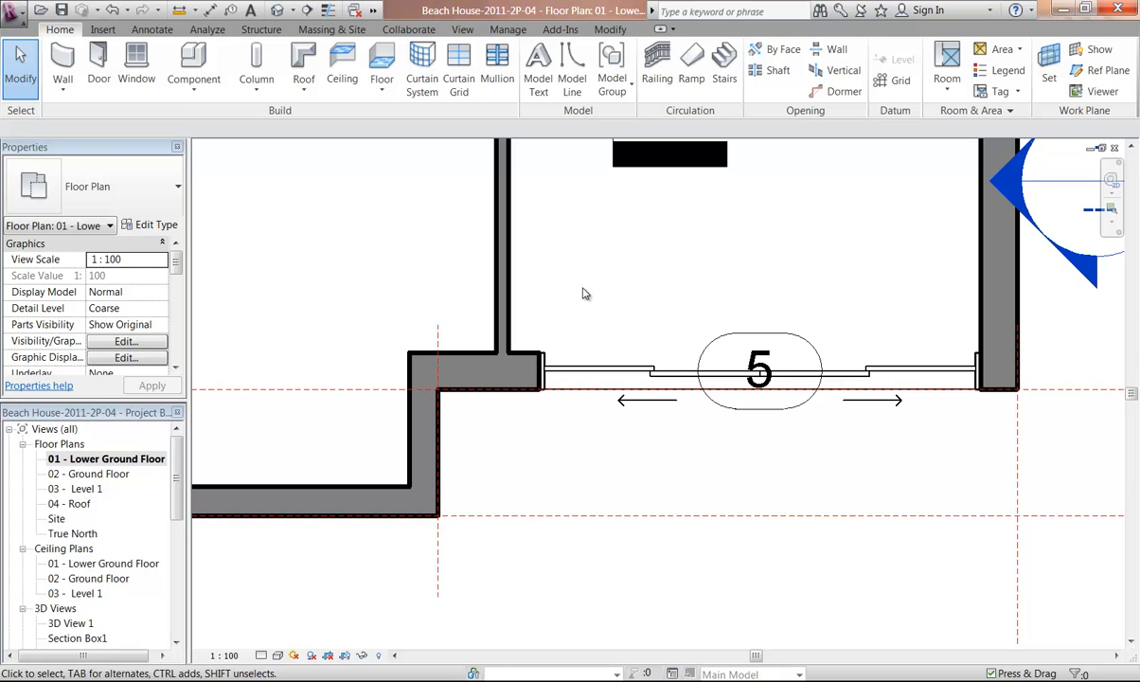
pyautogui.click(610, 29)
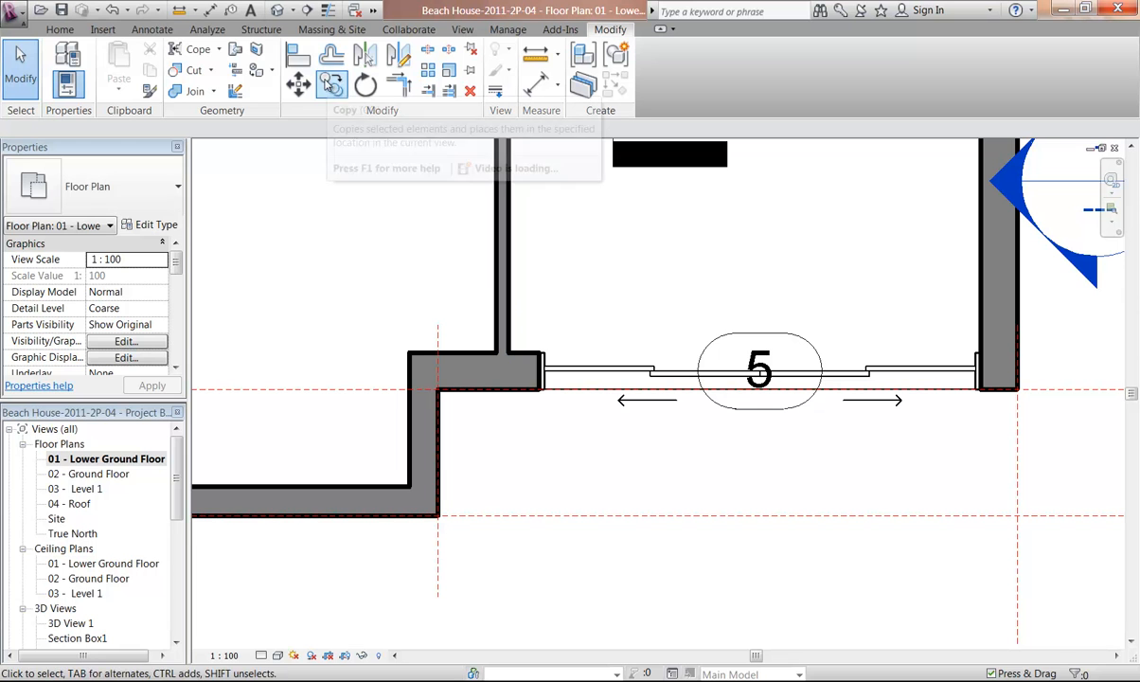
pyautogui.click(298, 54)
pyautogui.click(508, 312)
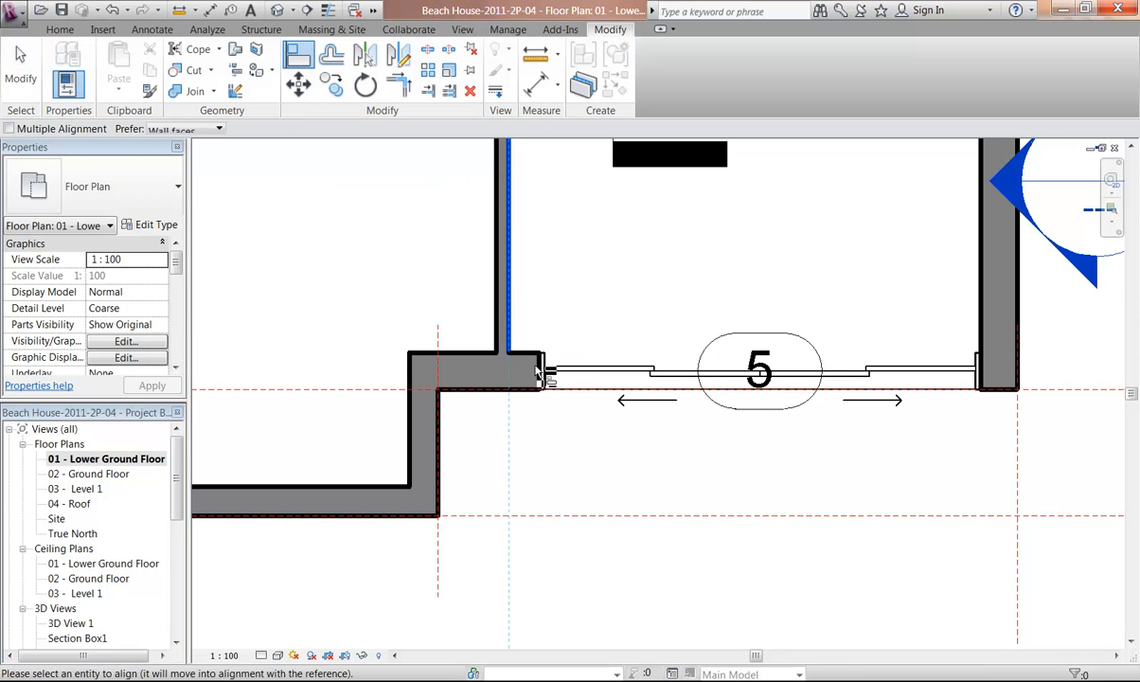
pyautogui.click(541, 384)
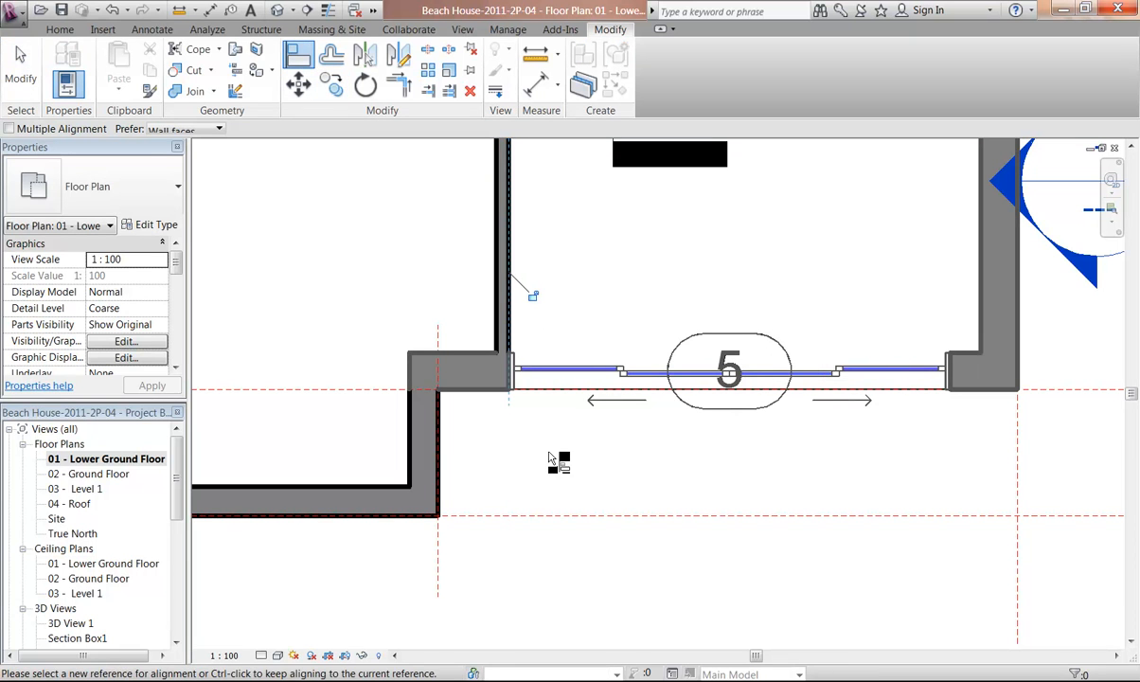
pyautogui.press('Escape')
pyautogui.press('Escape')
# Start placing a door and load the Single - Timber Frame (AUS) family from the Doors library folder
pyautogui.scroll(-4, 597, 268)
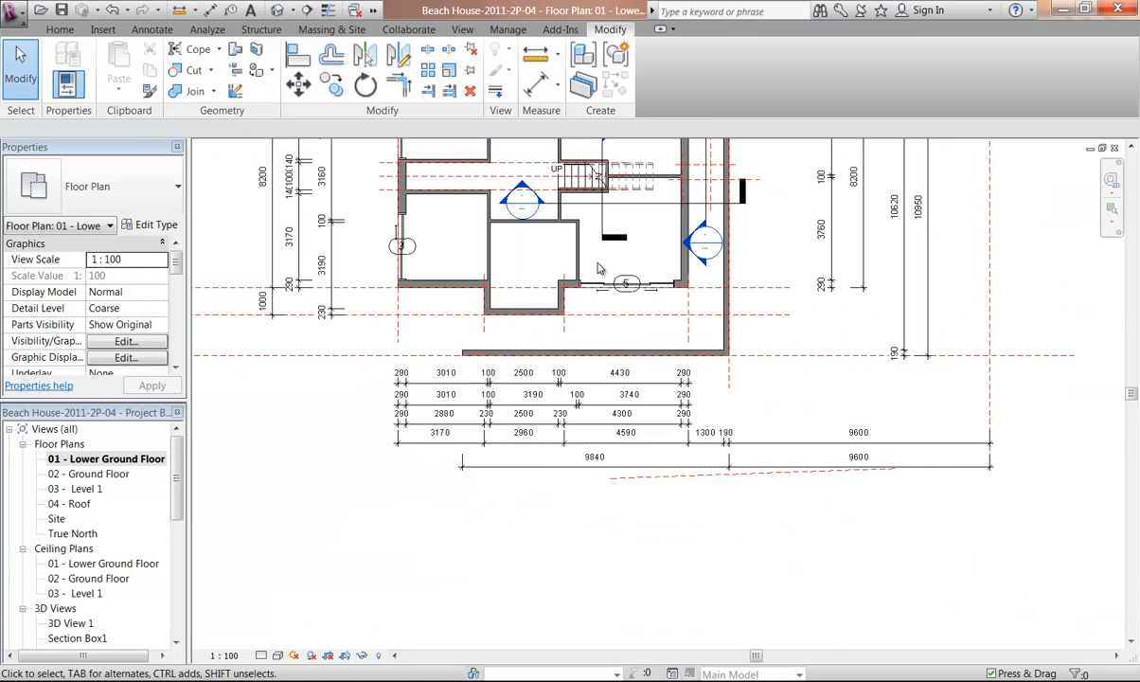
pyautogui.moveTo(590, 272); pyautogui.dragTo(666, 367, button='middle')
pyautogui.moveTo(509, 368); pyautogui.dragTo(485, 404, button='middle')
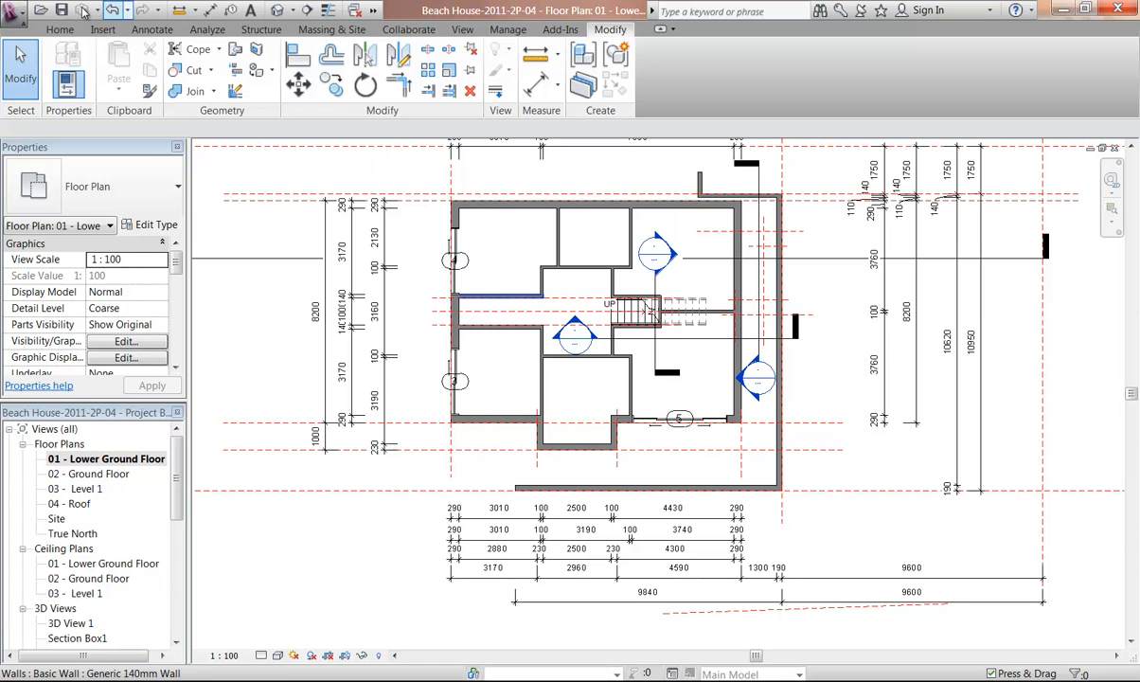
pyautogui.click(60, 30)
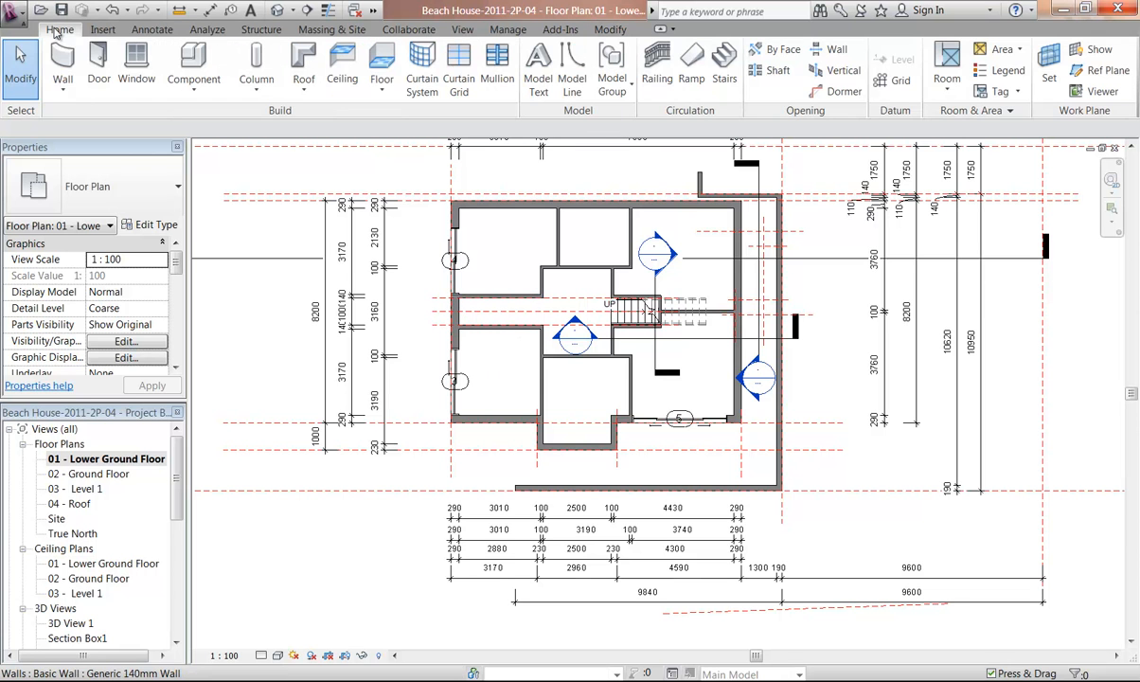
pyautogui.click(98, 64)
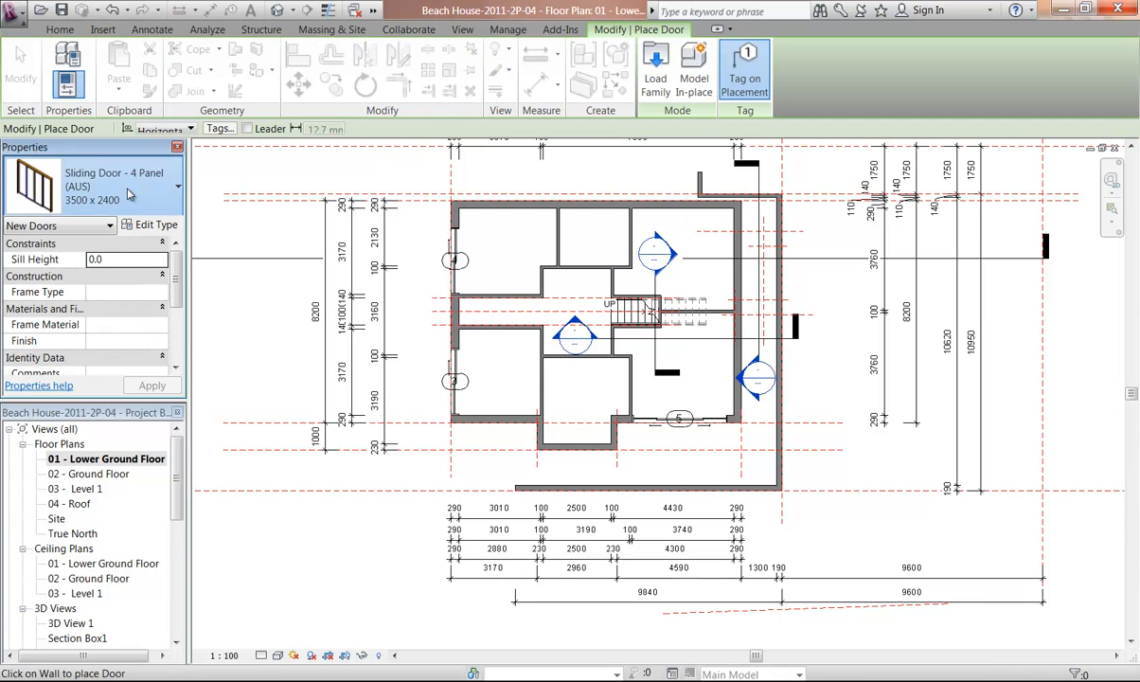
pyautogui.click(119, 176)
pyautogui.moveTo(196, 342); pyautogui.dragTo(201, 260)
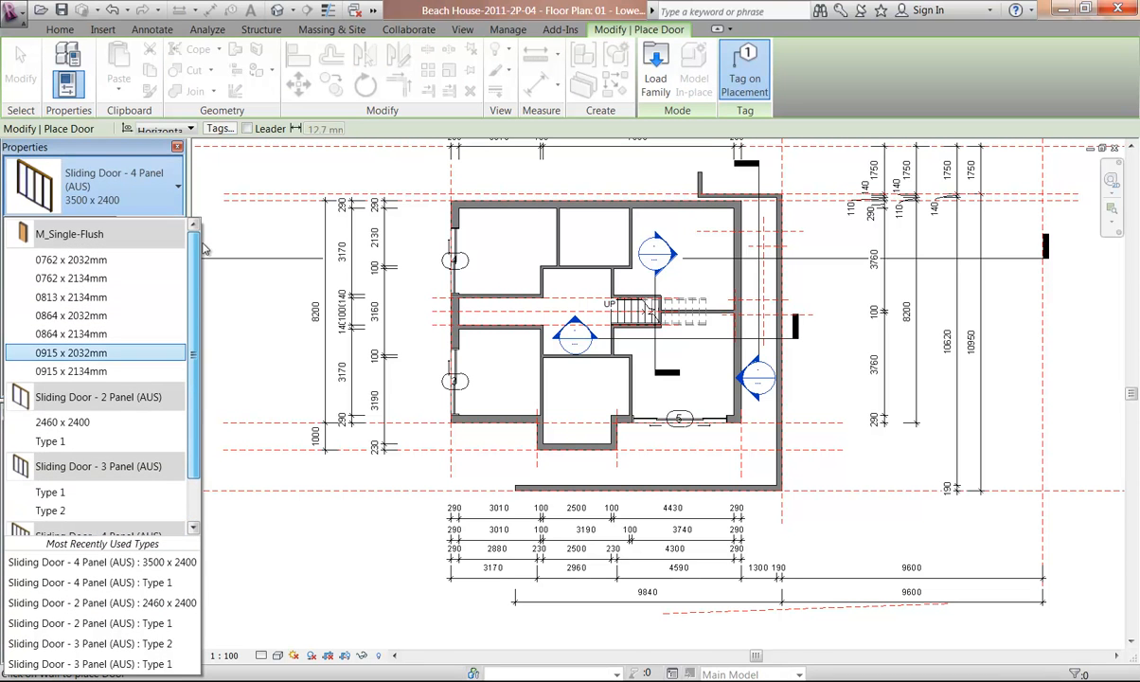
pyautogui.click(131, 187)
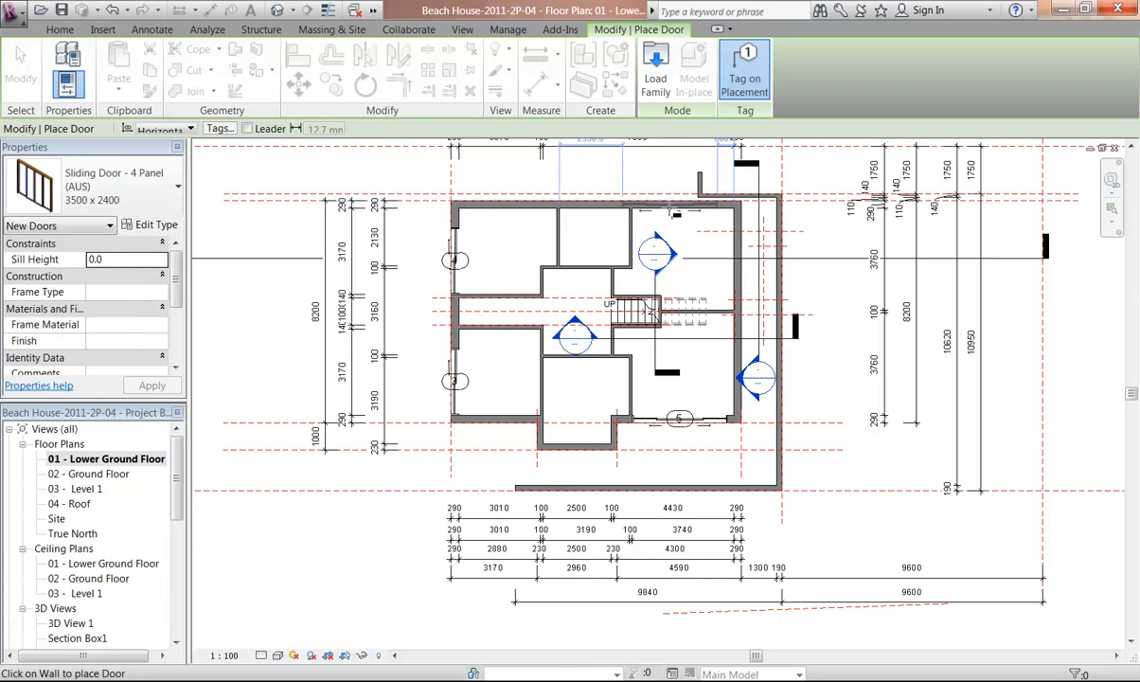
pyautogui.click(653, 84)
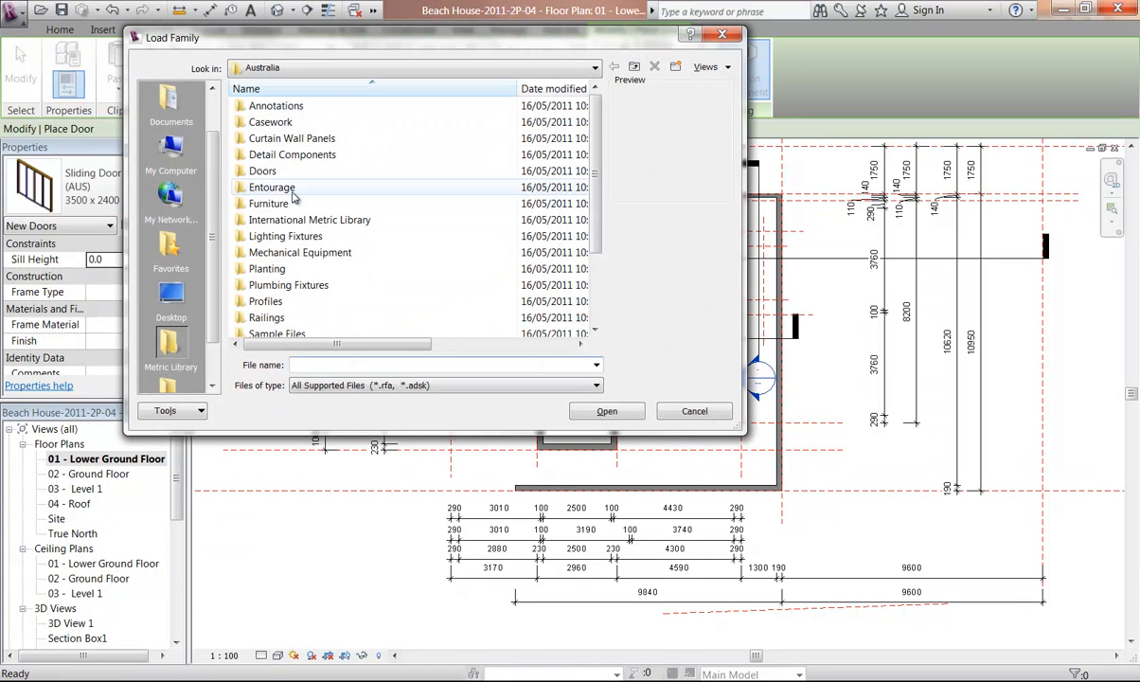
pyautogui.doubleClick(274, 162)
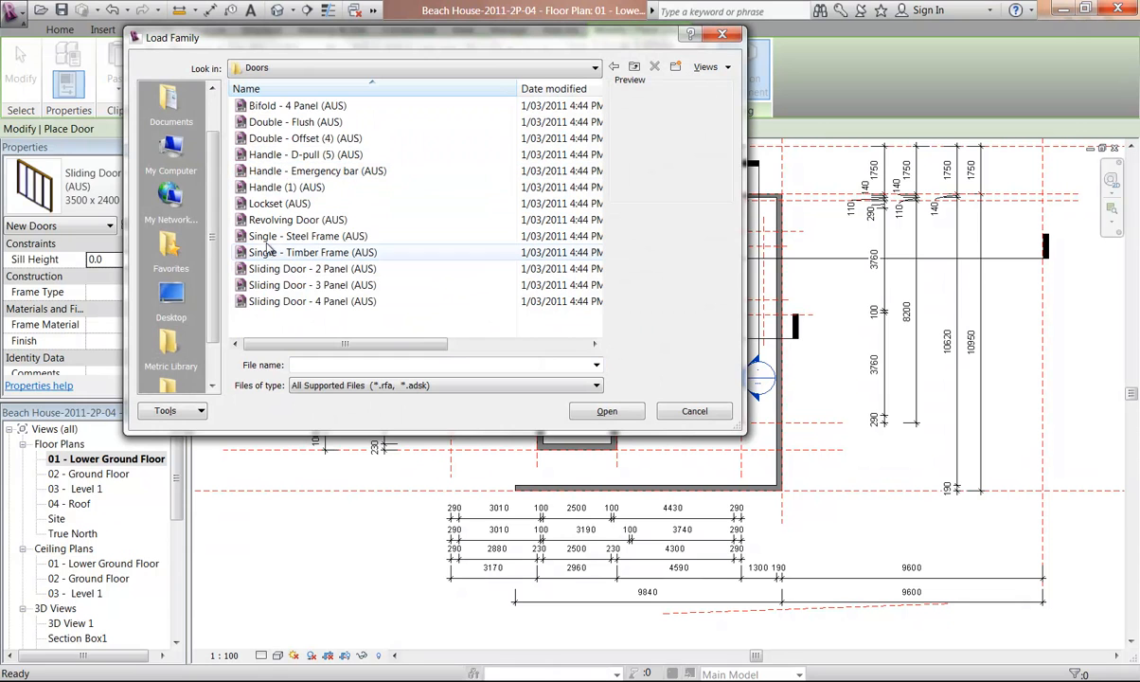
pyautogui.click(263, 237)
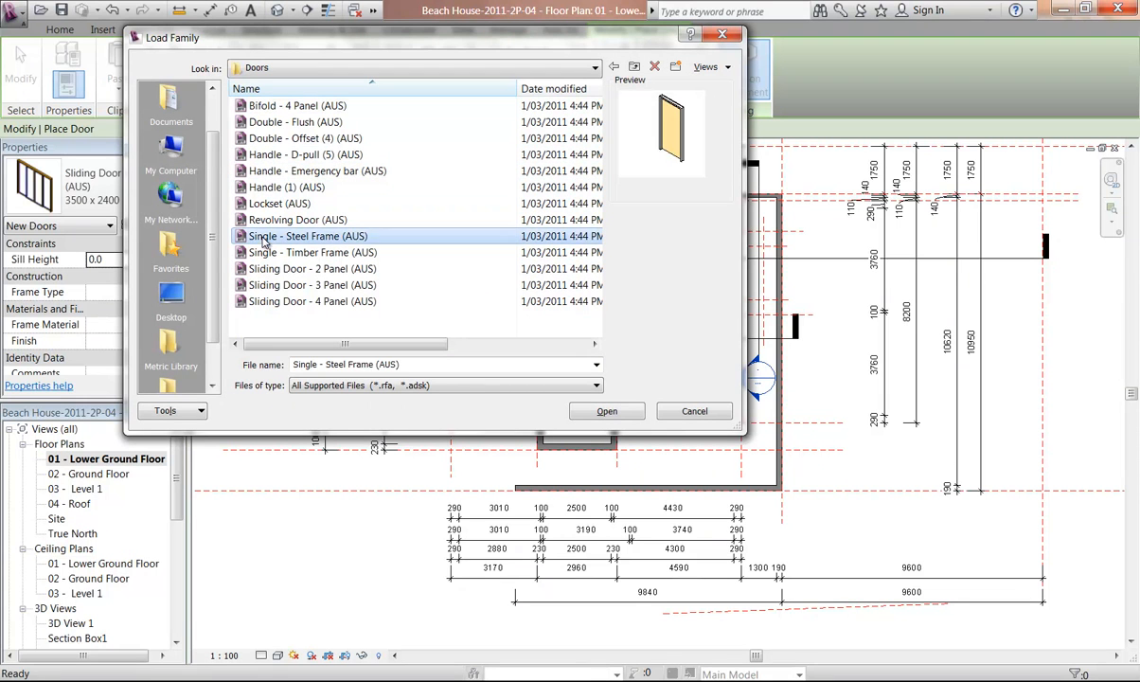
pyautogui.click(270, 253)
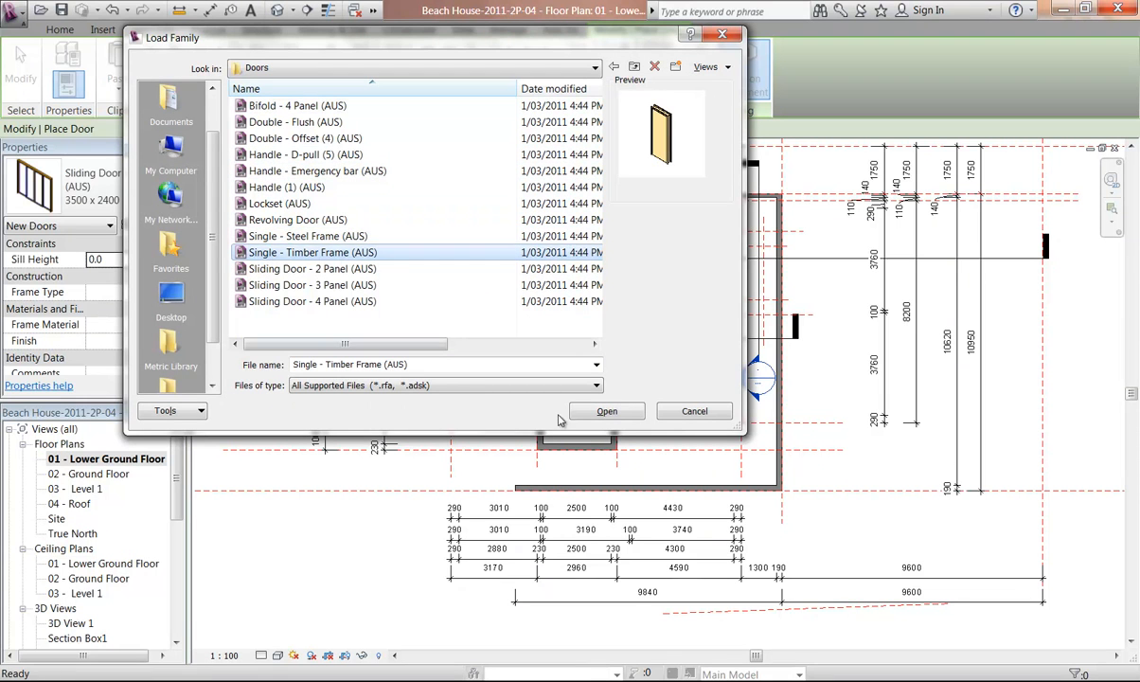
pyautogui.click(609, 415)
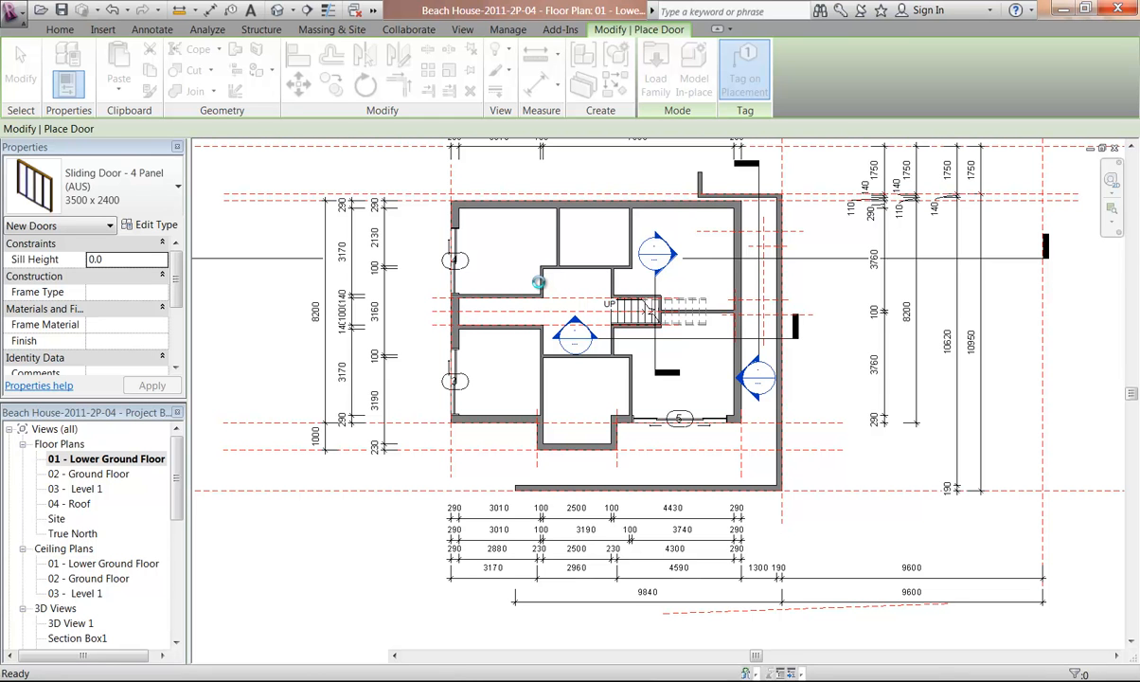
# Place an 820 Single - Timber Frame door in the short vertical wall above the corridor's left part
pyautogui.scroll(6, 547, 277)
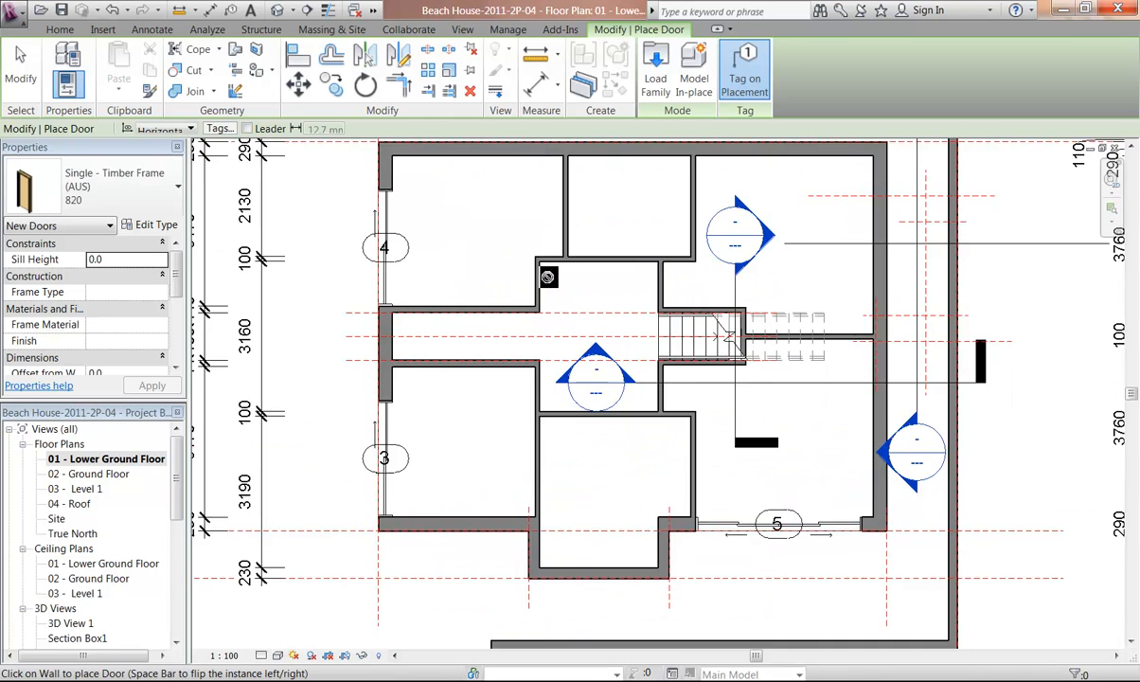
pyautogui.scroll(4, 521, 296)
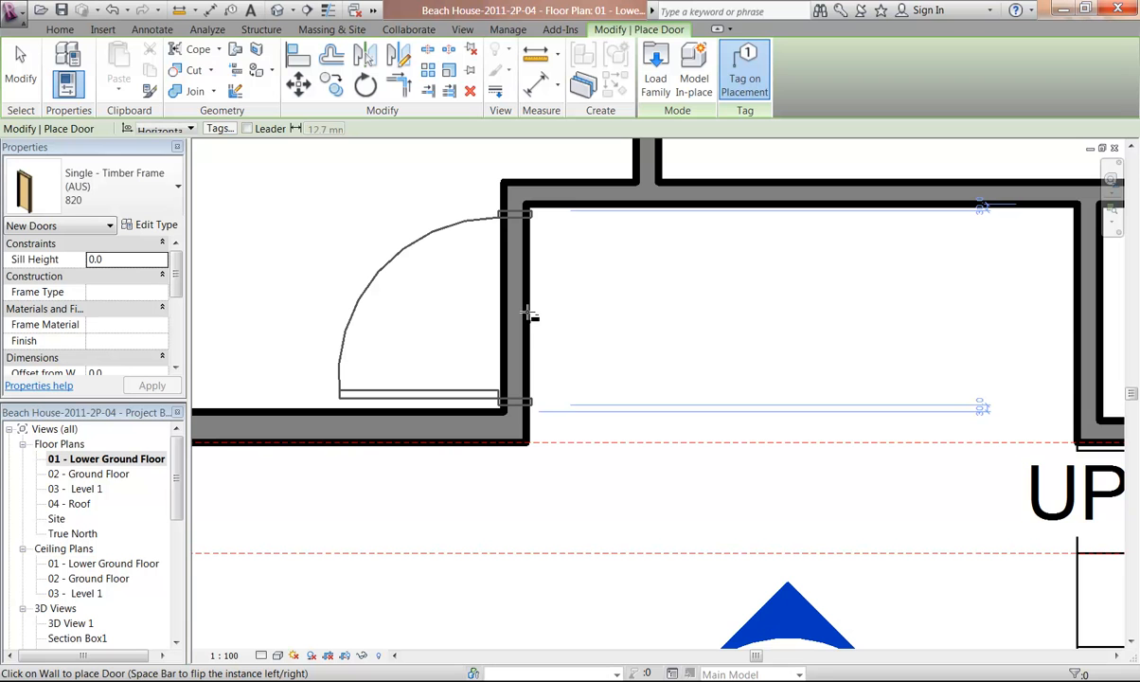
pyautogui.click(656, 331)
pyautogui.press('Escape')
pyautogui.press('Escape')
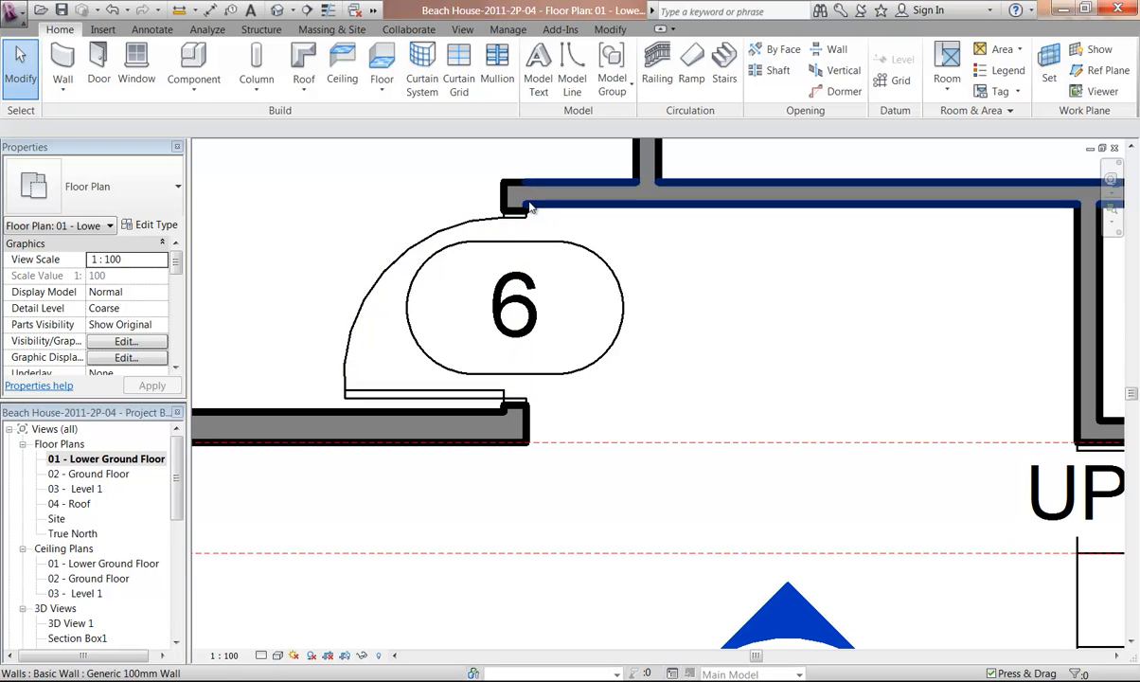
# Measure the distance across the new door's opening between the wall ends
pyautogui.click(194, 11)
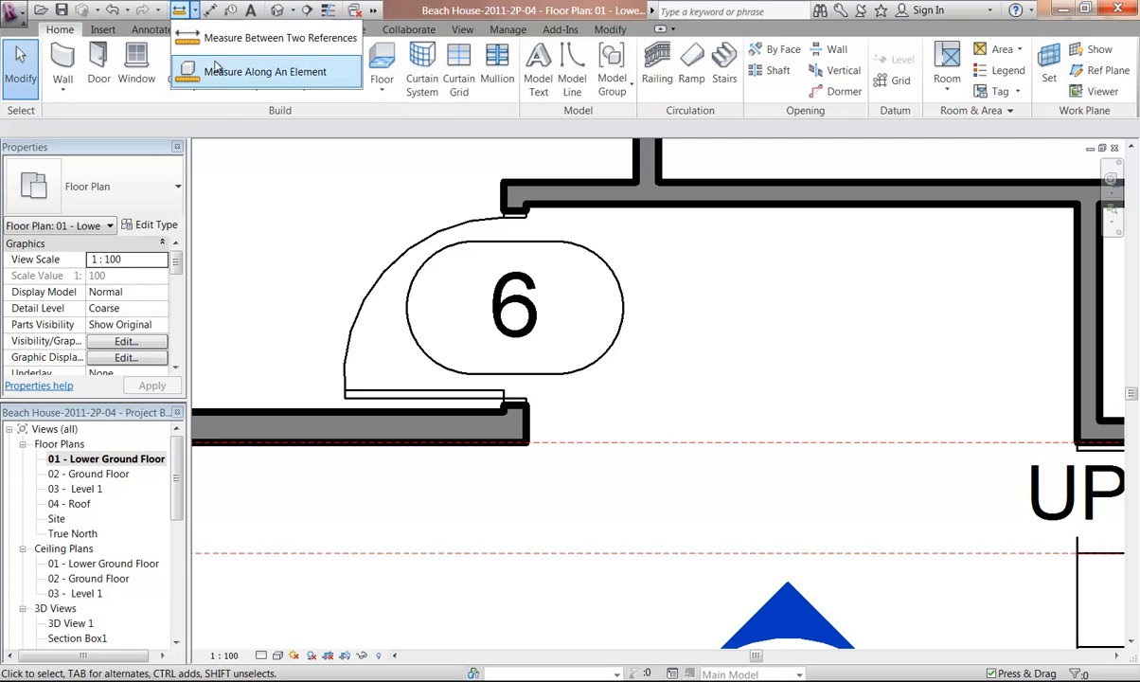
pyautogui.click(504, 414)
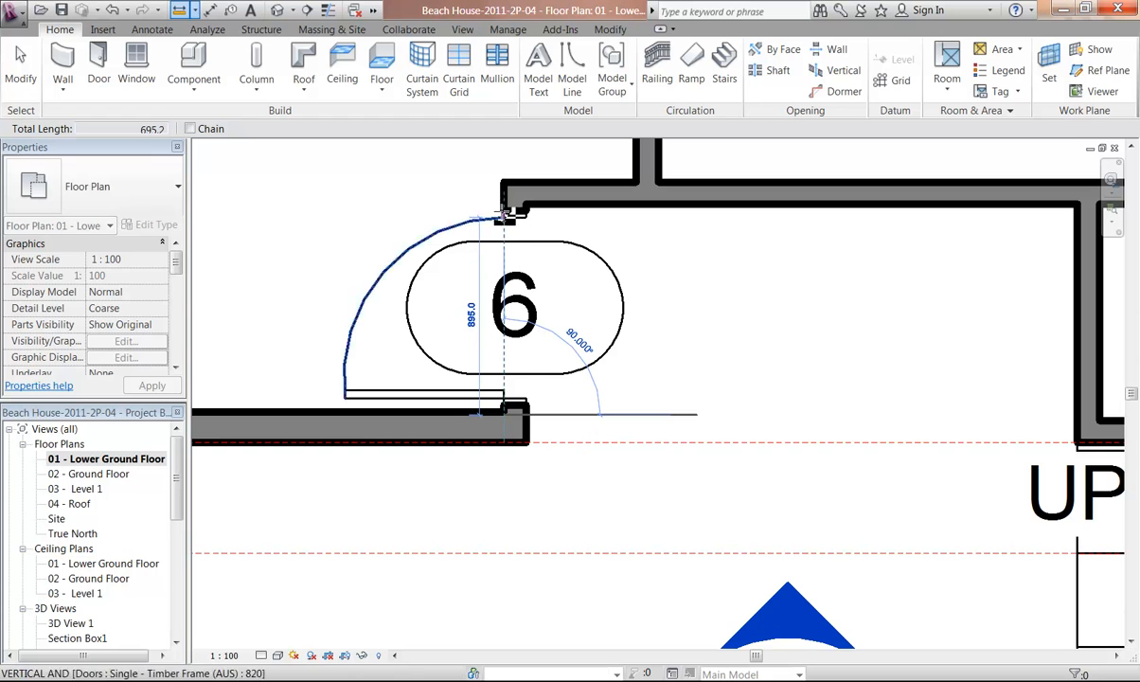
pyautogui.click(504, 207)
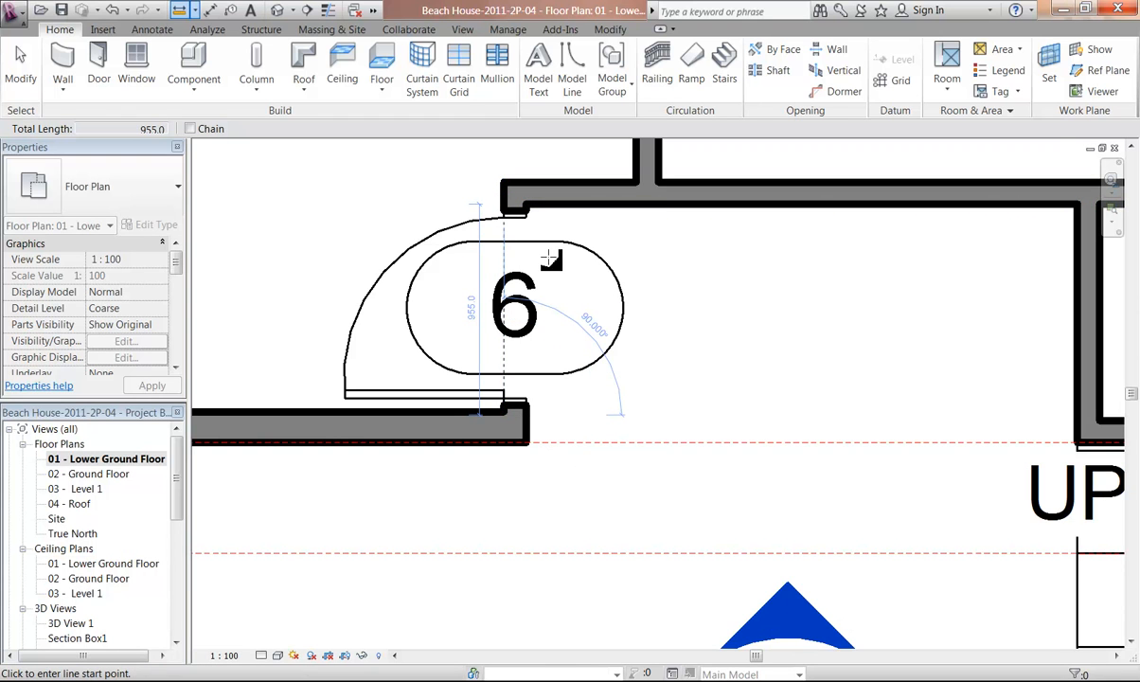
pyautogui.press('Escape')
pyautogui.press('Escape')
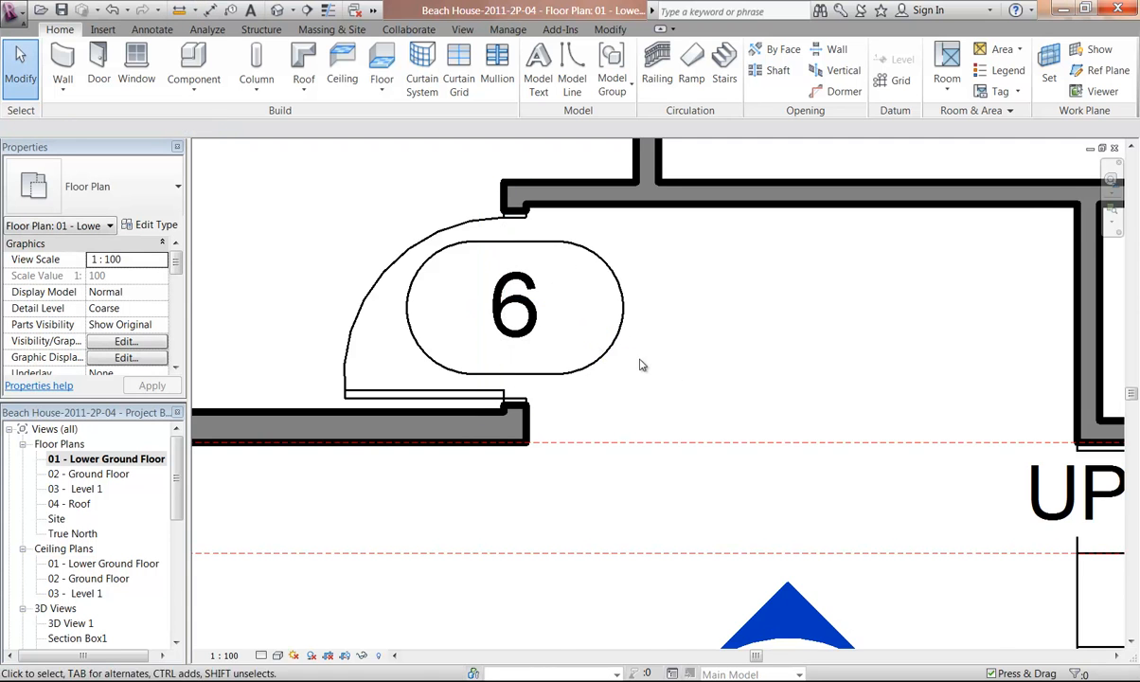
# Measure the lengths of the wall segments around the corridor and the stair area
pyautogui.moveTo(674, 376); pyautogui.dragTo(539, 328, button='middle')
pyautogui.scroll(-2, 530, 402)
pyautogui.moveTo(526, 405); pyautogui.dragTo(493, 211, button='middle')
pyautogui.click(180, 9)
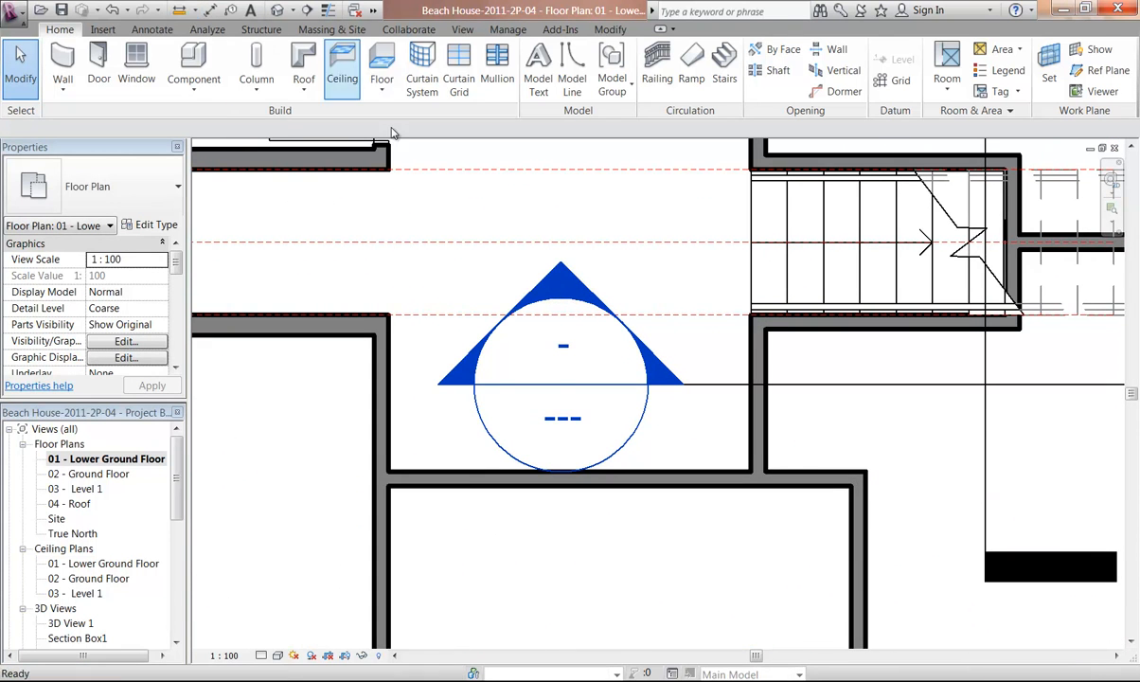
pyautogui.moveTo(782, 344); pyautogui.dragTo(629, 325, button='middle')
pyautogui.scroll(2, 597, 298)
pyautogui.click(592, 243)
pyautogui.click(593, 458)
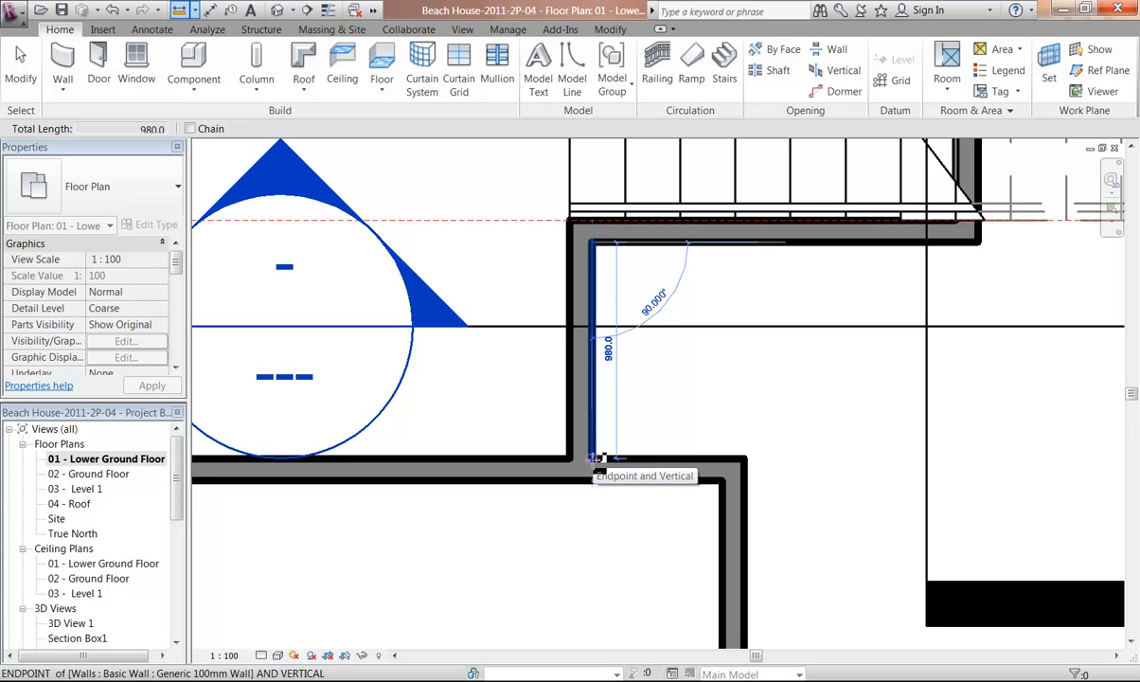
pyautogui.moveTo(386, 399); pyautogui.dragTo(845, 412, button='middle')
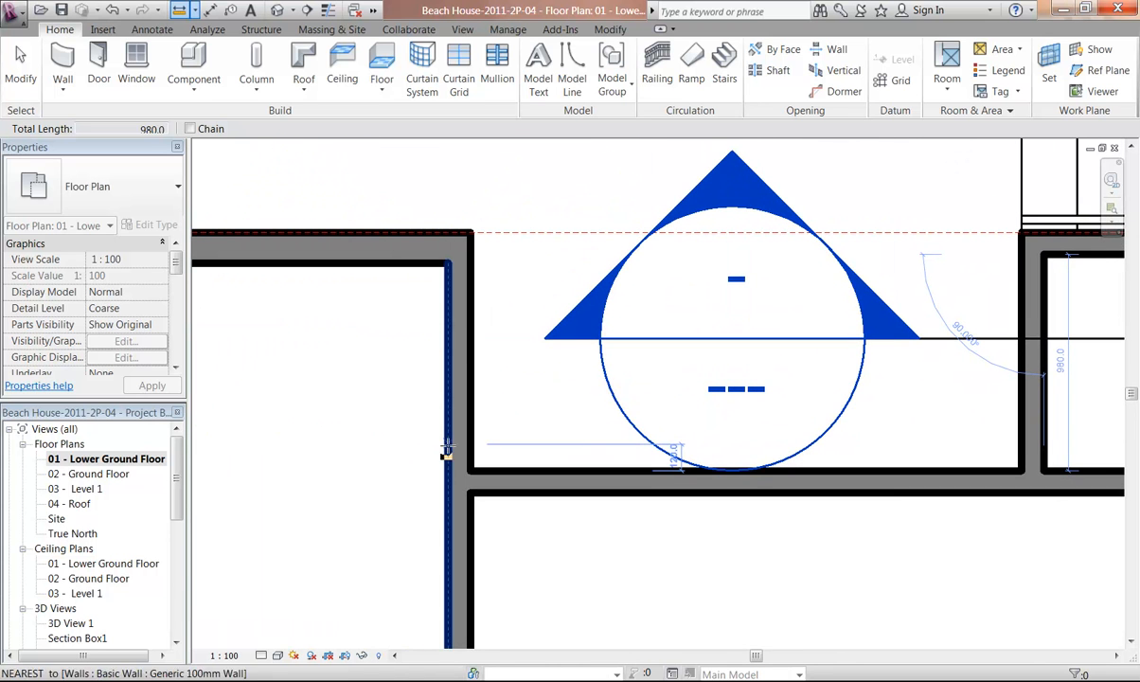
pyautogui.scroll(-3, 597, 303)
pyautogui.moveTo(613, 315); pyautogui.dragTo(610, 522, button='middle')
pyautogui.scroll(3, 753, 312)
pyautogui.click(751, 312)
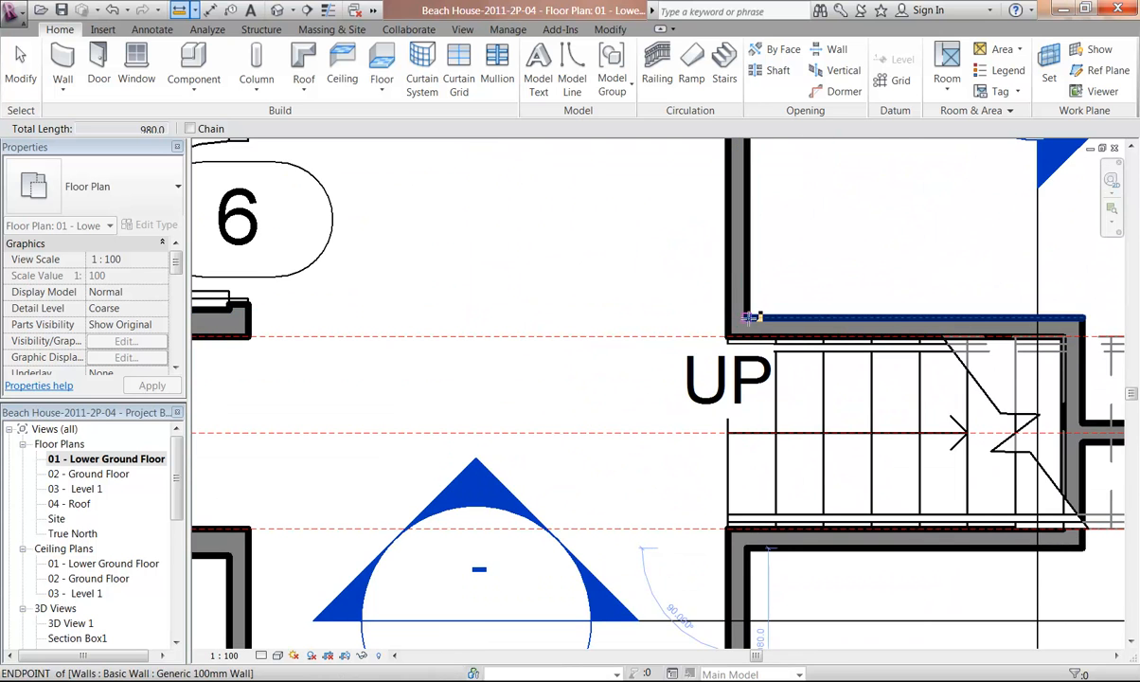
pyautogui.moveTo(748, 313); pyautogui.dragTo(750, 441, button='middle')
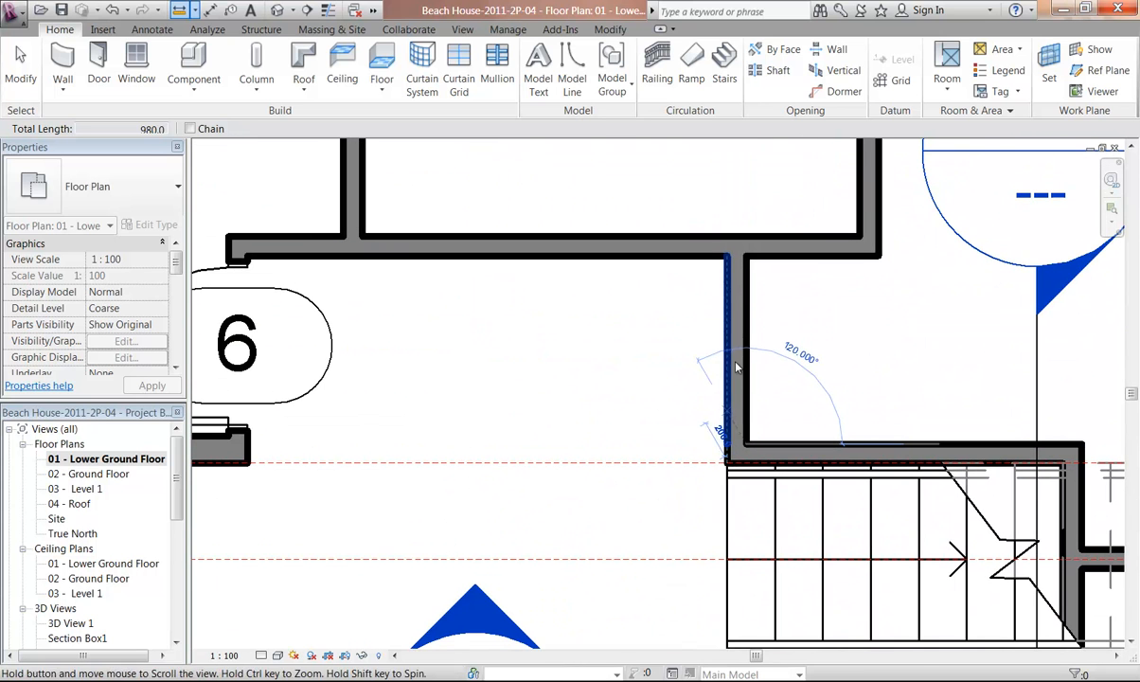
pyautogui.click(746, 256)
pyautogui.moveTo(530, 355); pyautogui.dragTo(649, 358, button='middle')
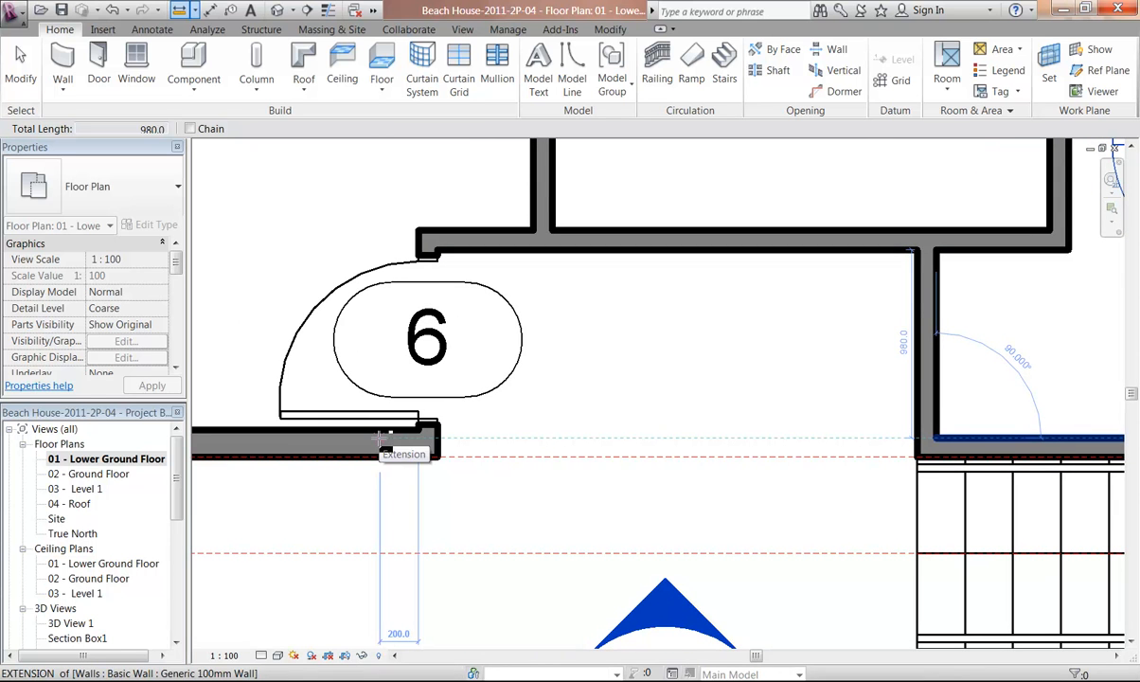
pyautogui.press('Escape')
pyautogui.press('Escape')
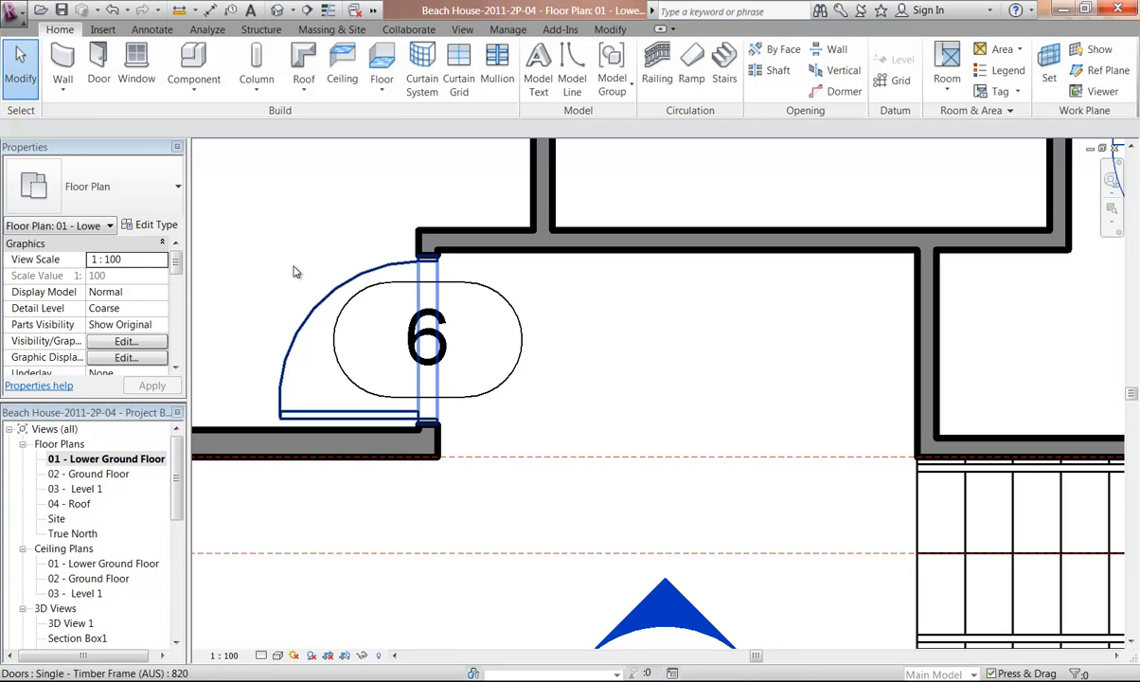
pyautogui.click(332, 279)
pyautogui.click(730, 323)
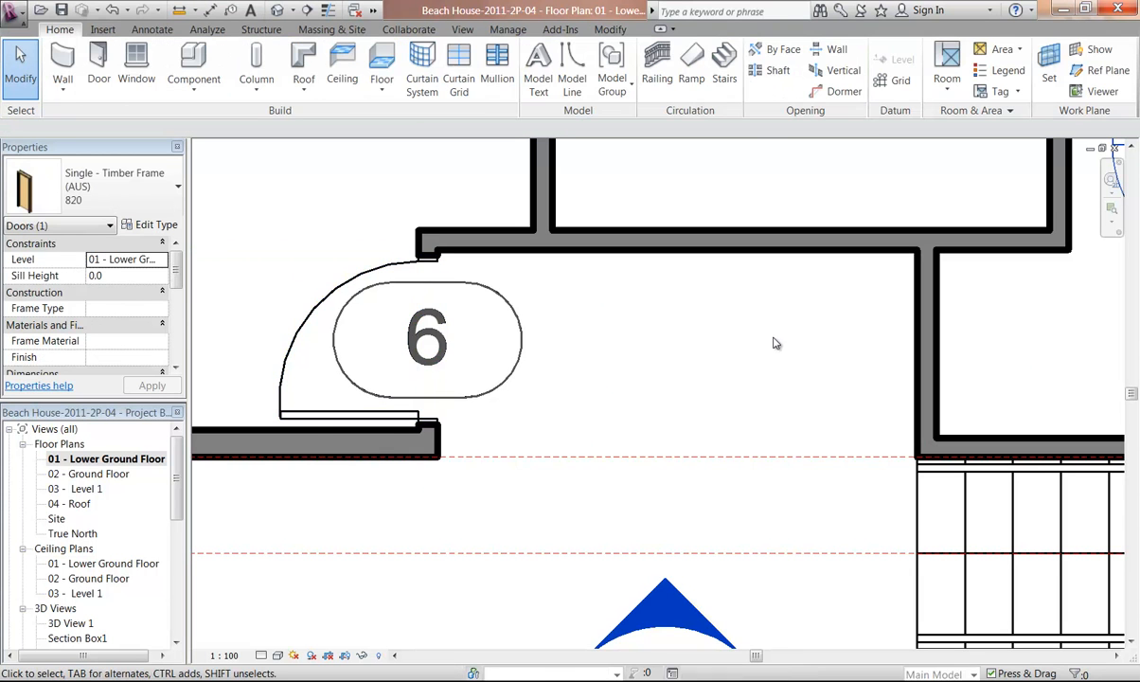
pyautogui.click(383, 305)
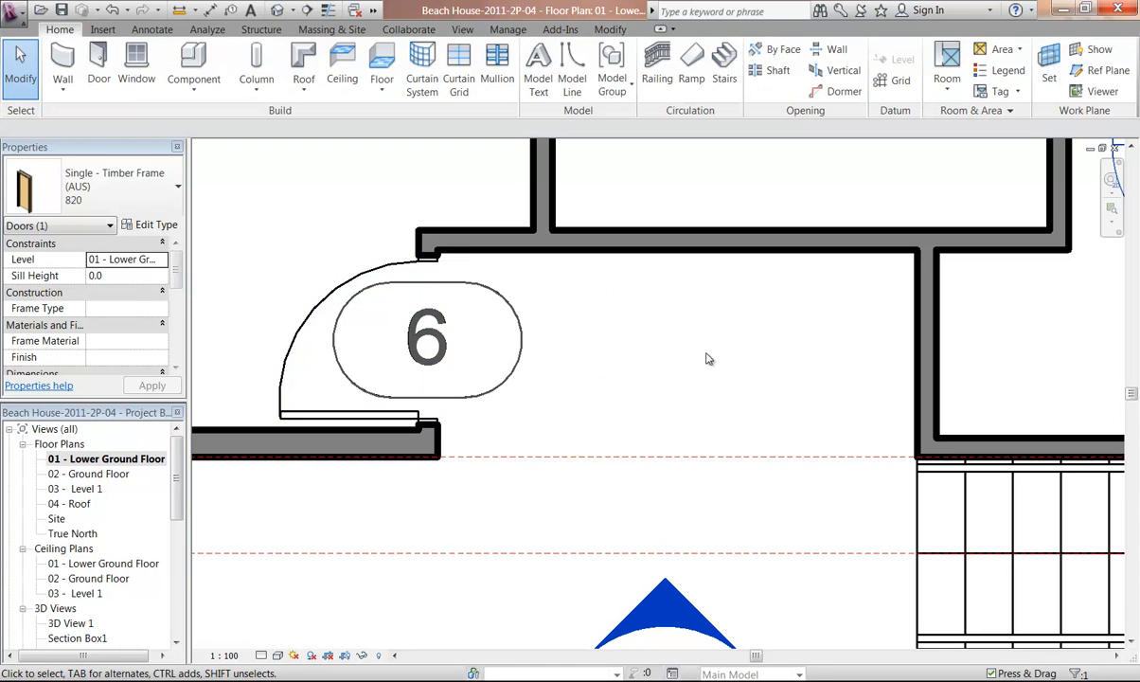
pyautogui.click(667, 333)
# Place a flipped 820 Single - Timber Frame door in the vertical wall just above the stairs
pyautogui.click(98, 62)
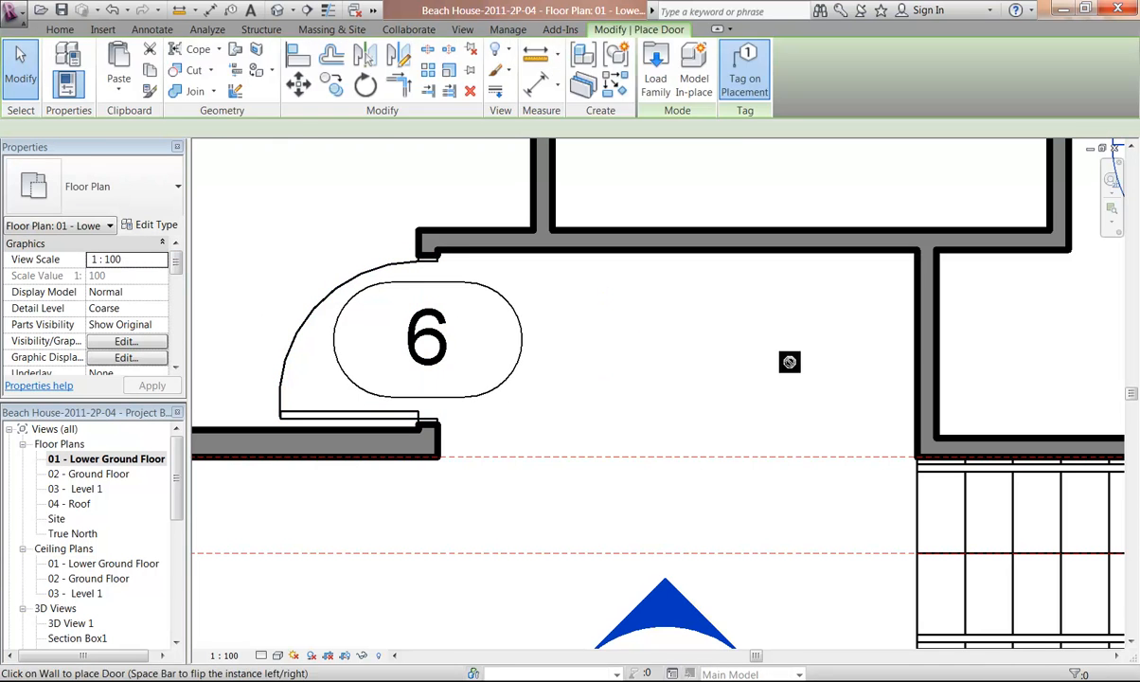
pyautogui.scroll(2, 462, 337)
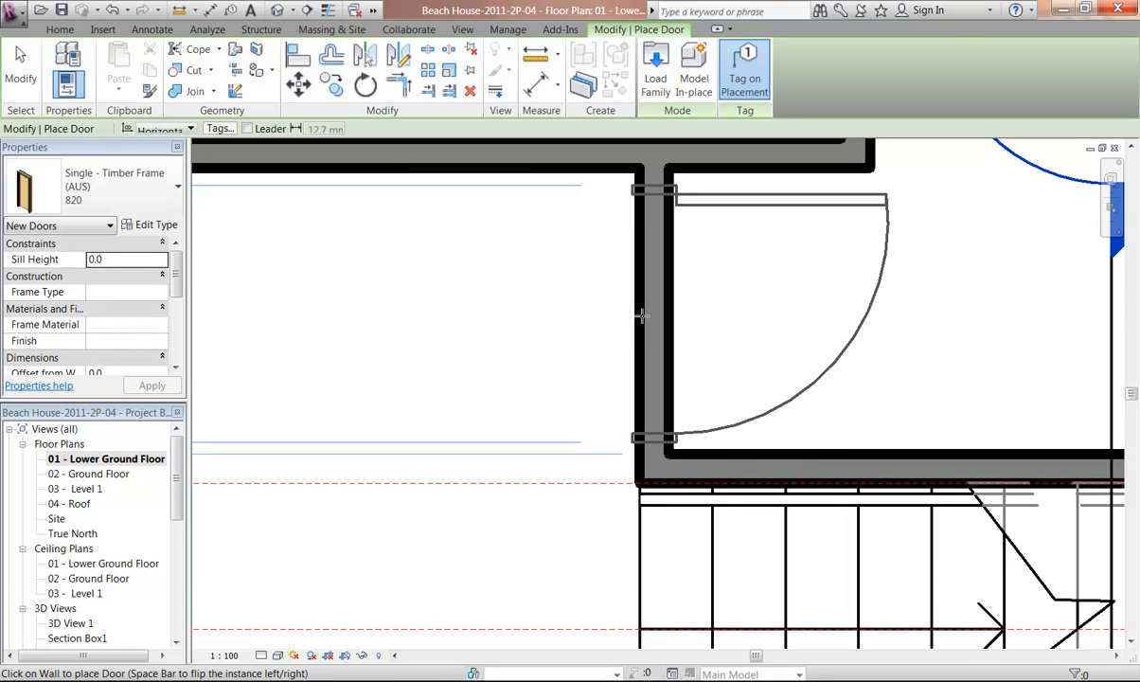
pyautogui.press('space')
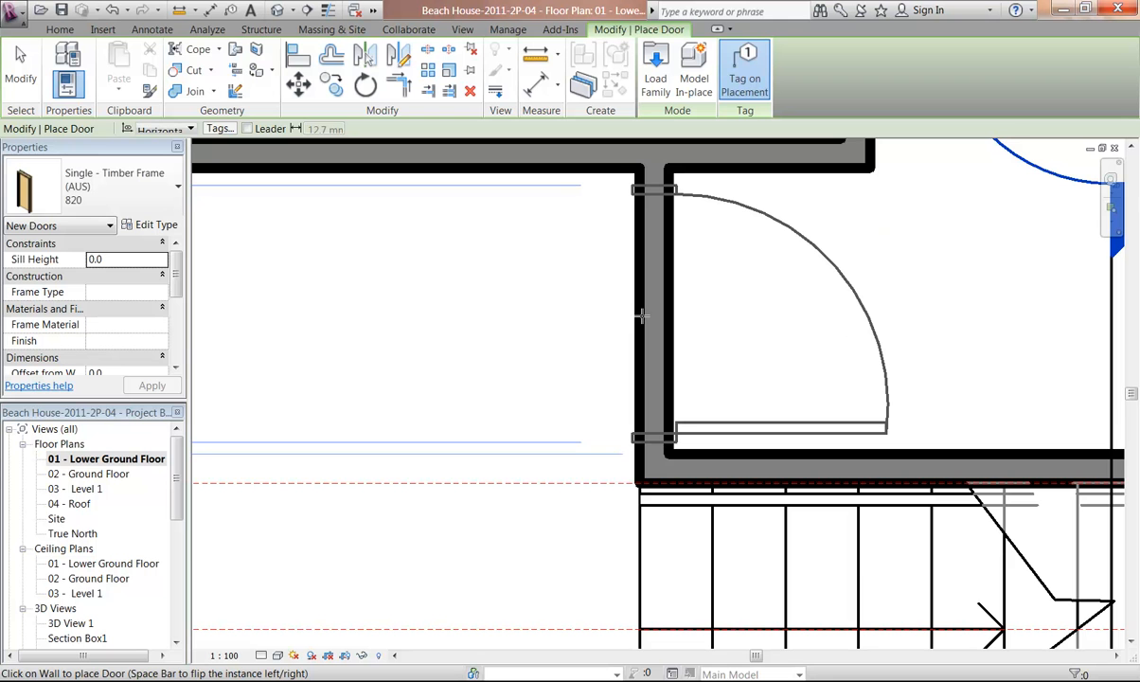
pyautogui.click(512, 339)
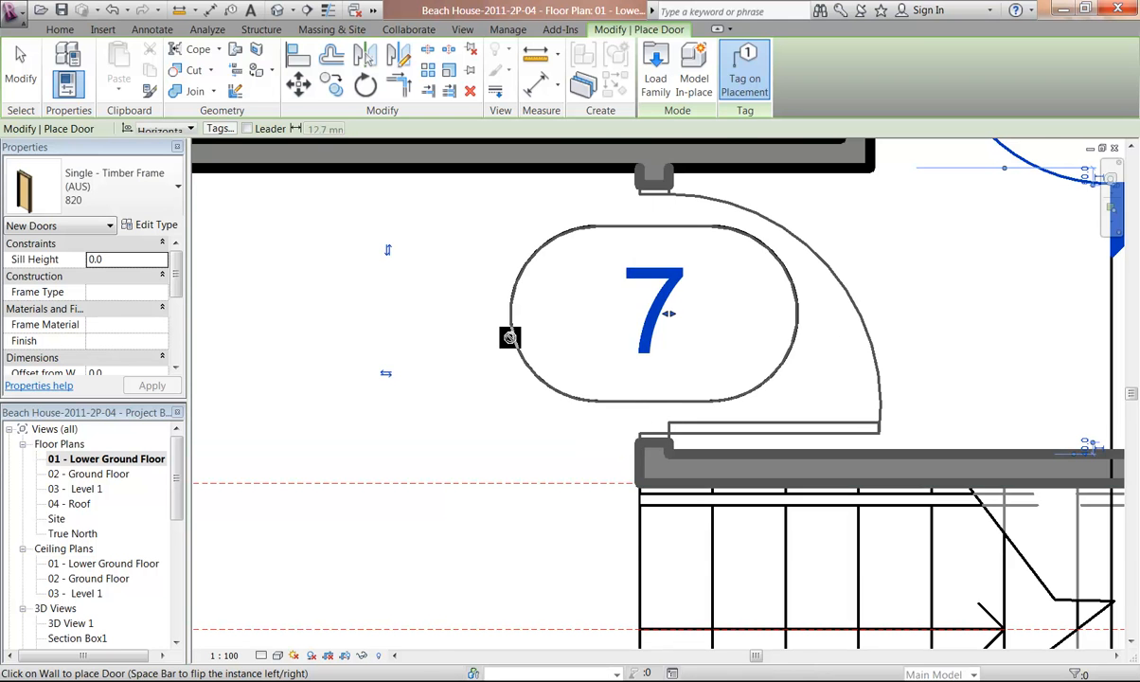
# Place another flipped 820 timber door in the vertical wall beside the stairs, below the UP label
pyautogui.scroll(-5, 509, 337)
pyautogui.moveTo(502, 378); pyautogui.dragTo(598, 266, button='middle')
pyautogui.scroll(3, 674, 426)
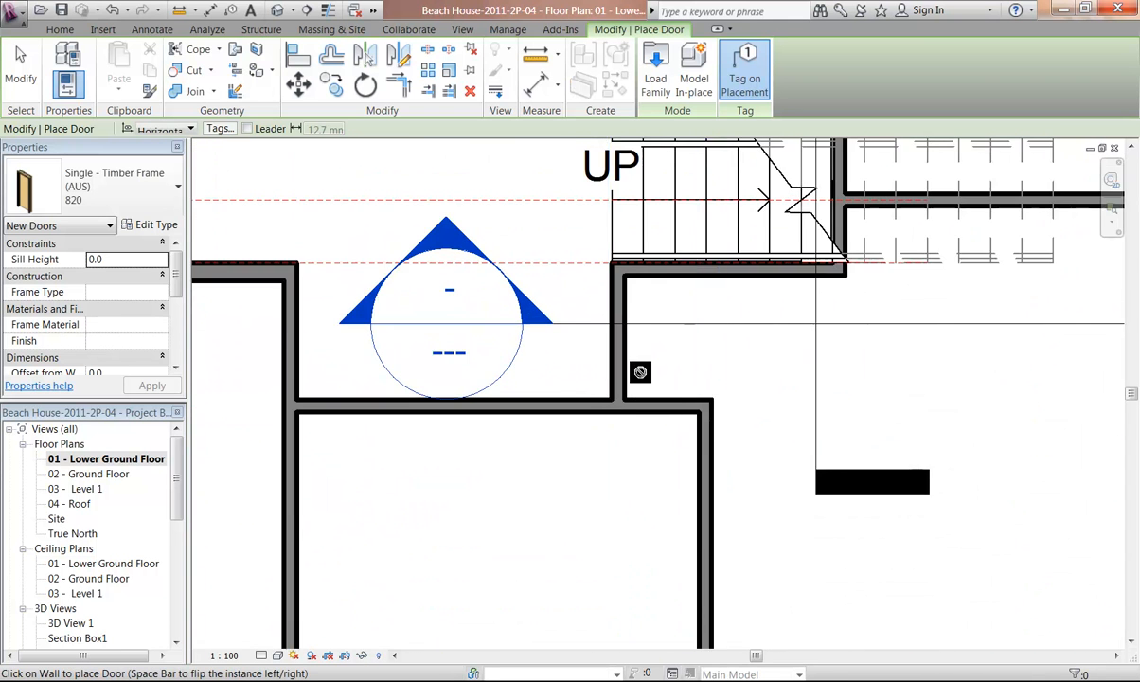
pyautogui.moveTo(646, 390); pyautogui.dragTo(651, 423, button='middle')
pyautogui.scroll(1, 639, 387)
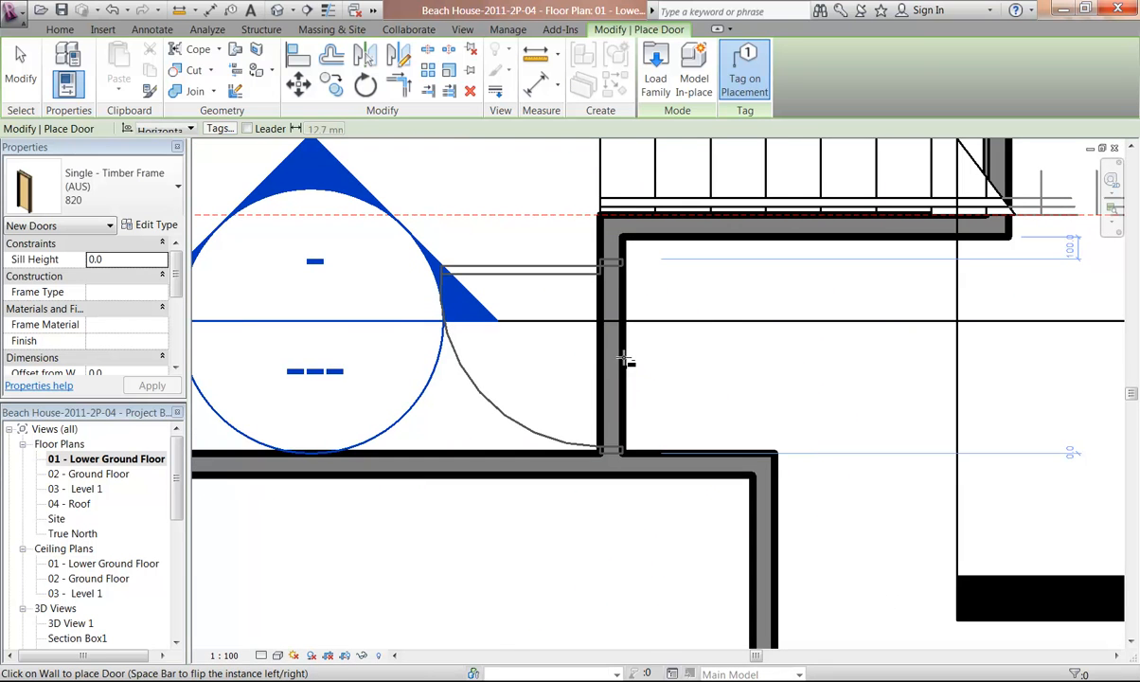
pyautogui.press('space')
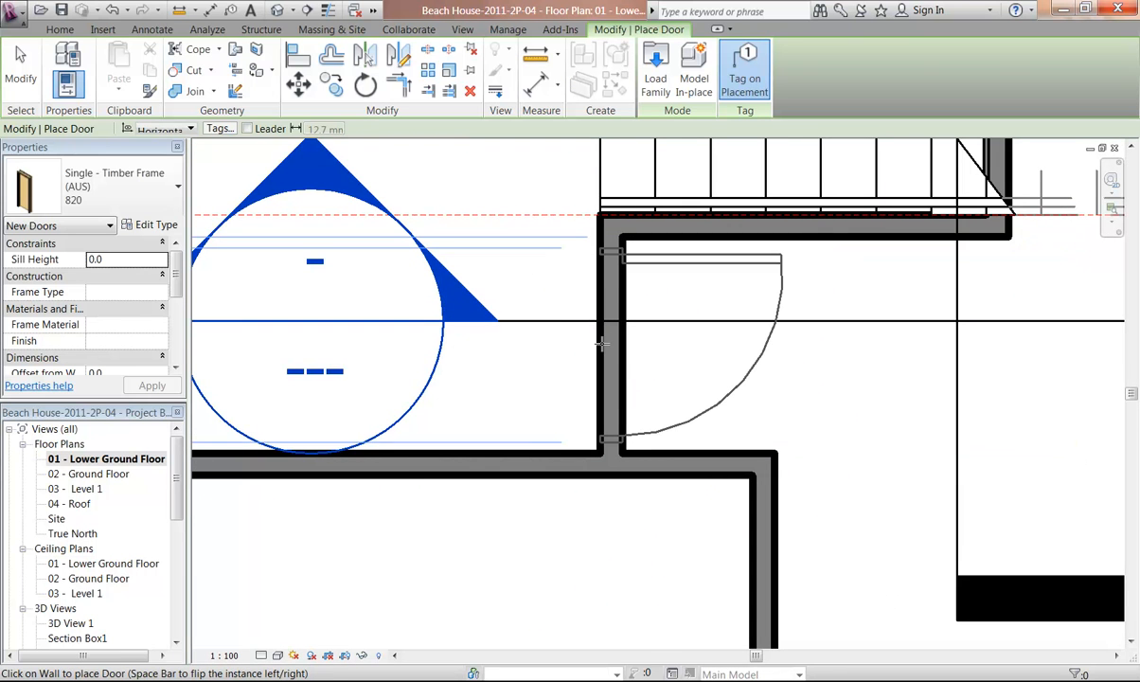
pyautogui.click(601, 344)
pyautogui.scroll(-2, 542, 445)
pyautogui.moveTo(475, 434); pyautogui.dragTo(811, 385, button='middle')
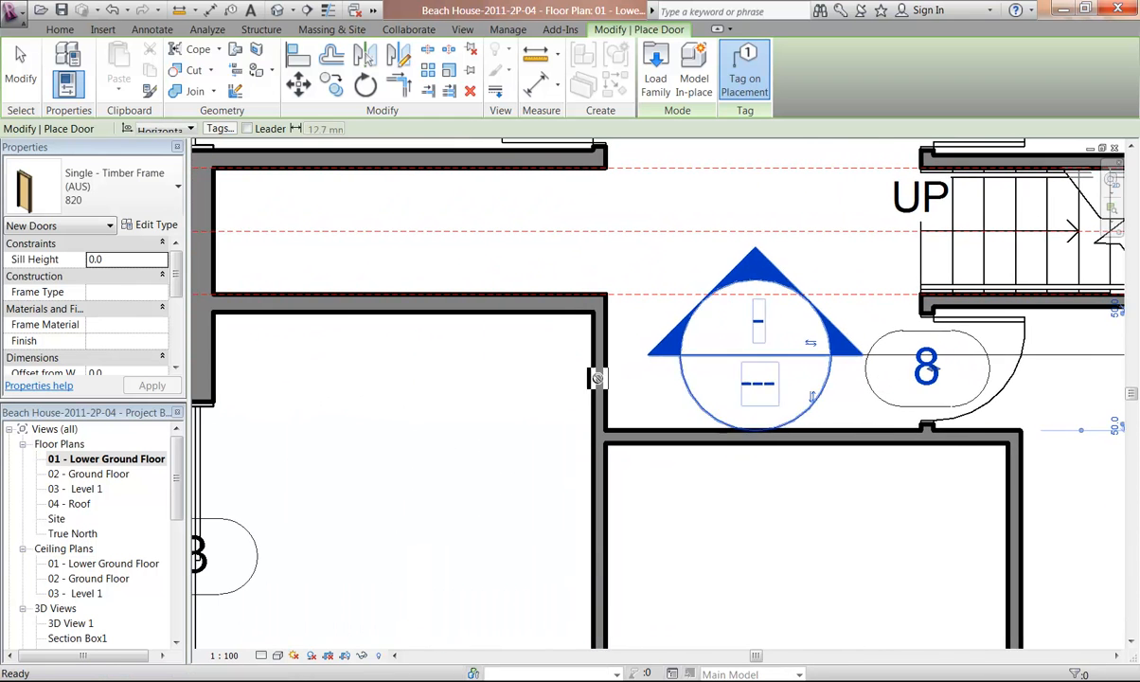
# Place another 820 Single - Timber Frame door in the vertical wall facing door 8 across the corridor
pyautogui.scroll(3, 575, 369)
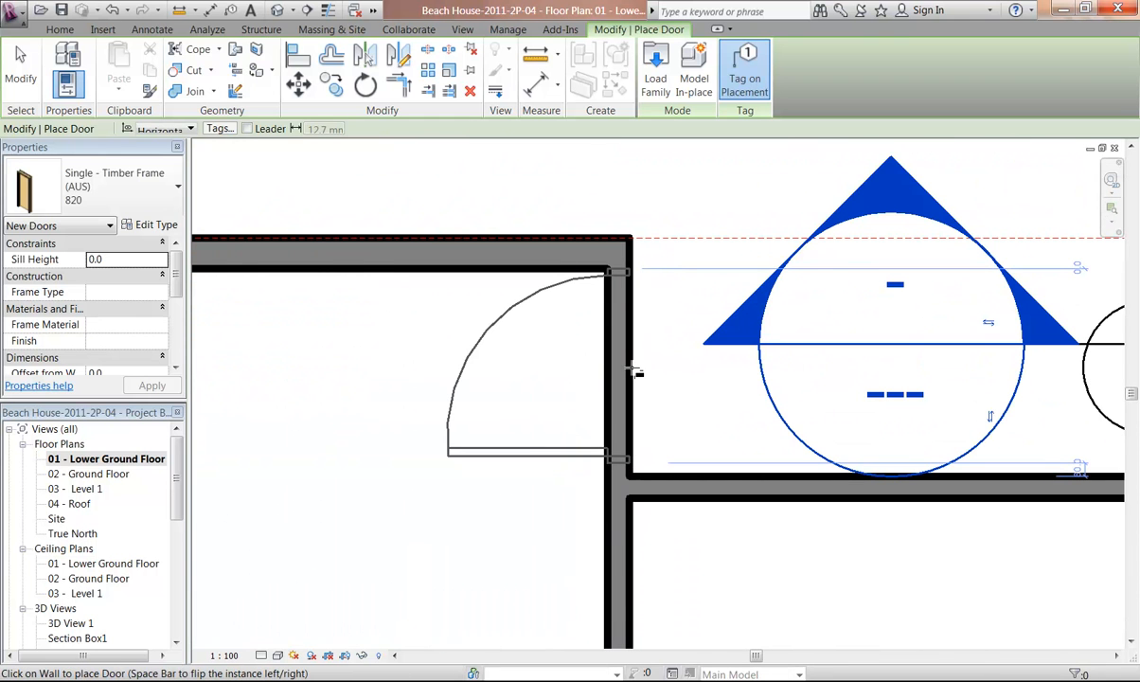
pyautogui.press('space')
pyautogui.press('space')
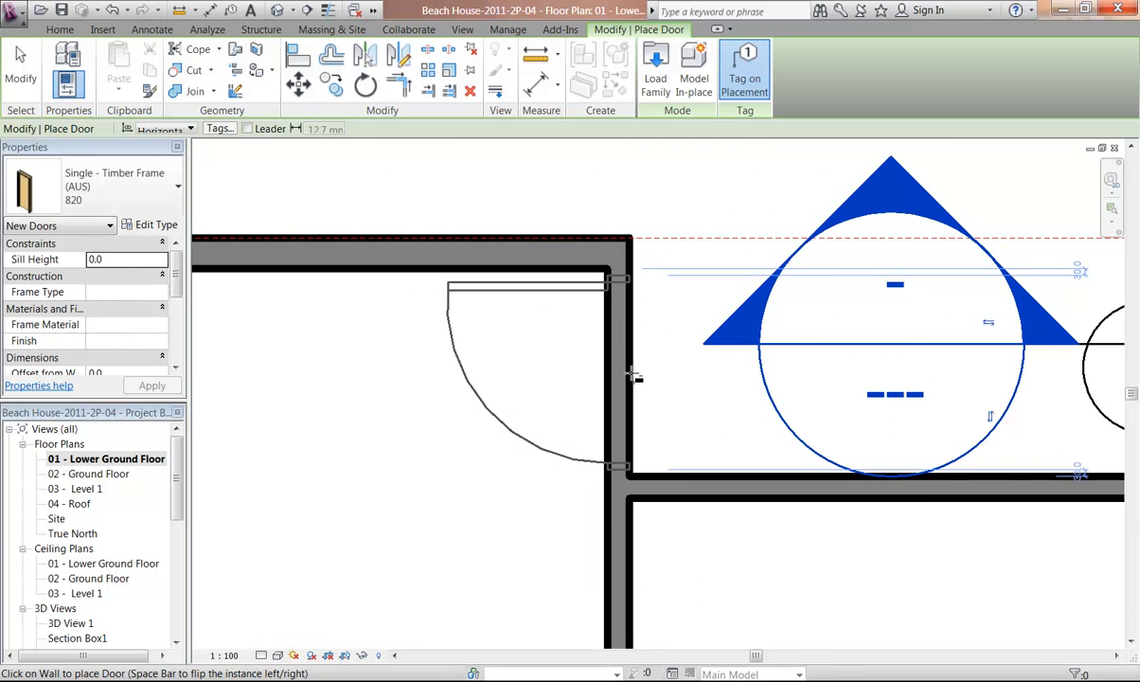
pyautogui.click(583, 375)
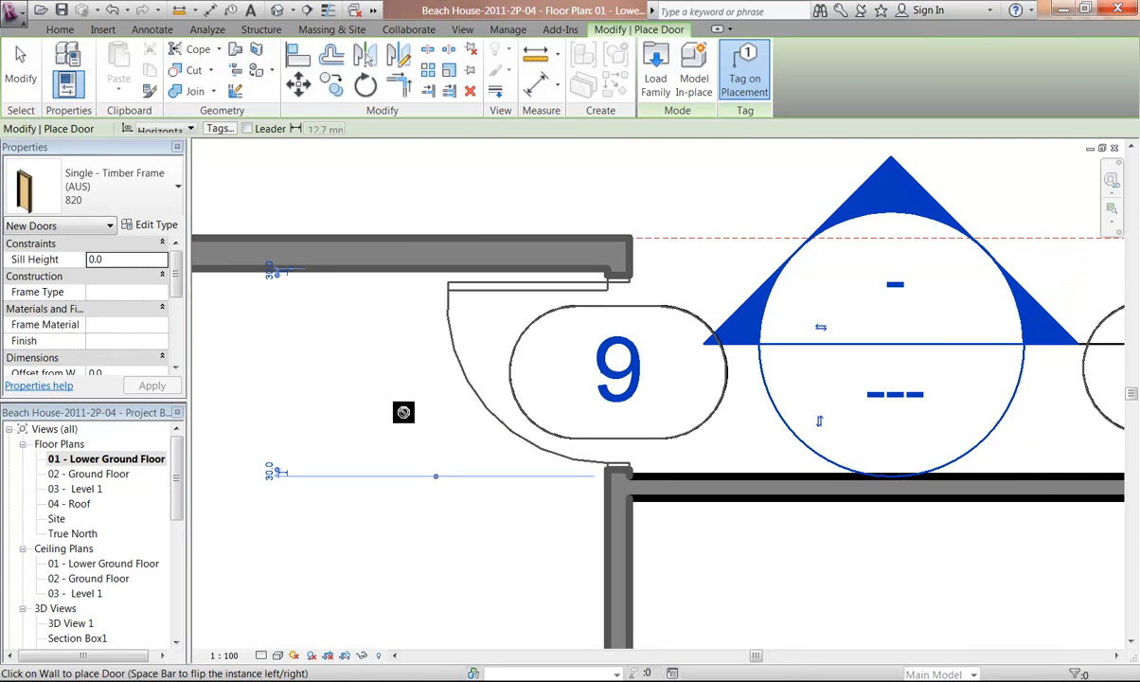
# Open Load Family and browse the families in the Australia library's Doors folder
pyautogui.scroll(-2, 398, 407)
pyautogui.moveTo(401, 400); pyautogui.dragTo(458, 338, button='middle')
pyautogui.scroll(-2, 461, 342)
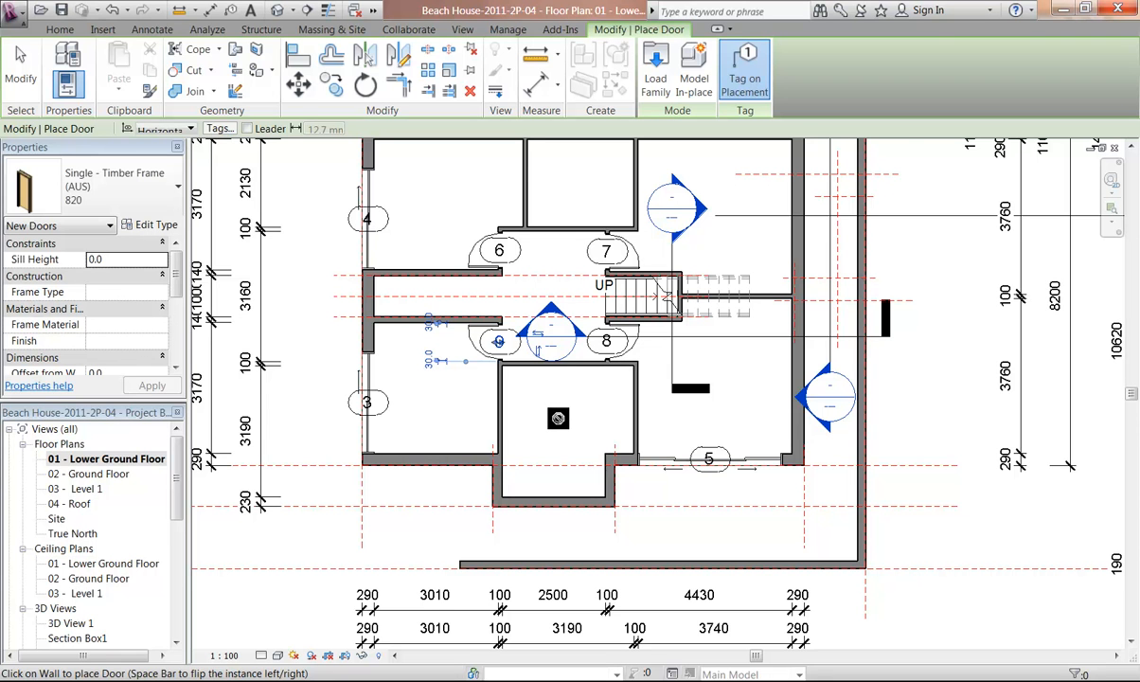
pyautogui.scroll(1, 558, 417)
pyautogui.moveTo(556, 403); pyautogui.dragTo(552, 463, button='middle')
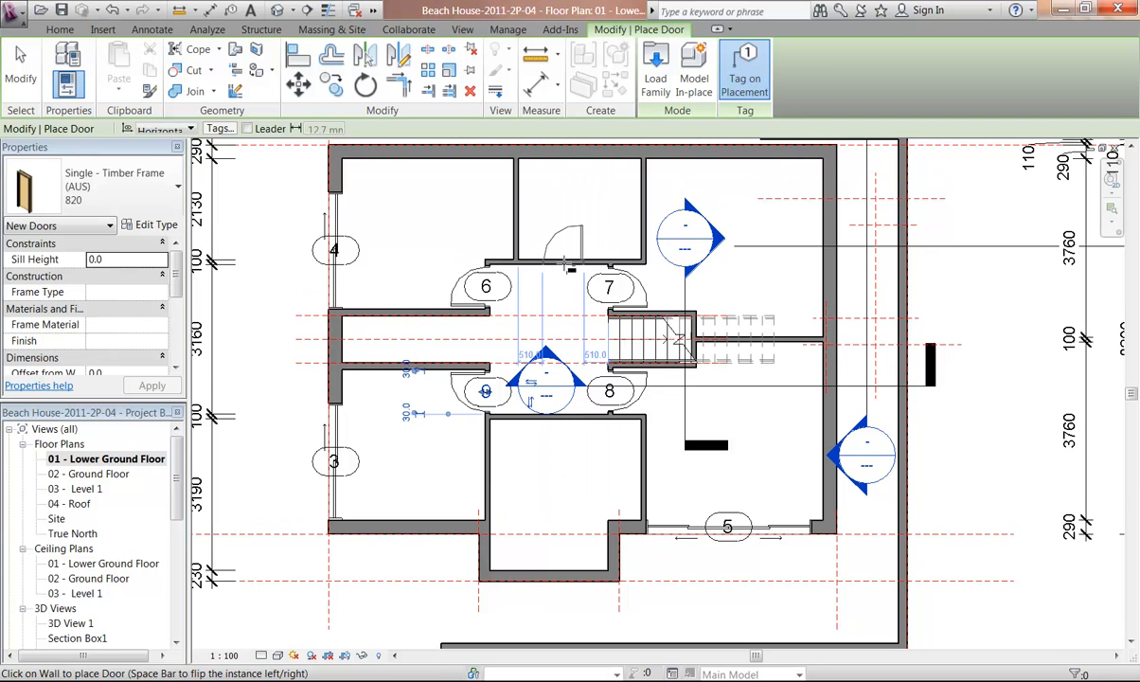
pyautogui.click(655, 66)
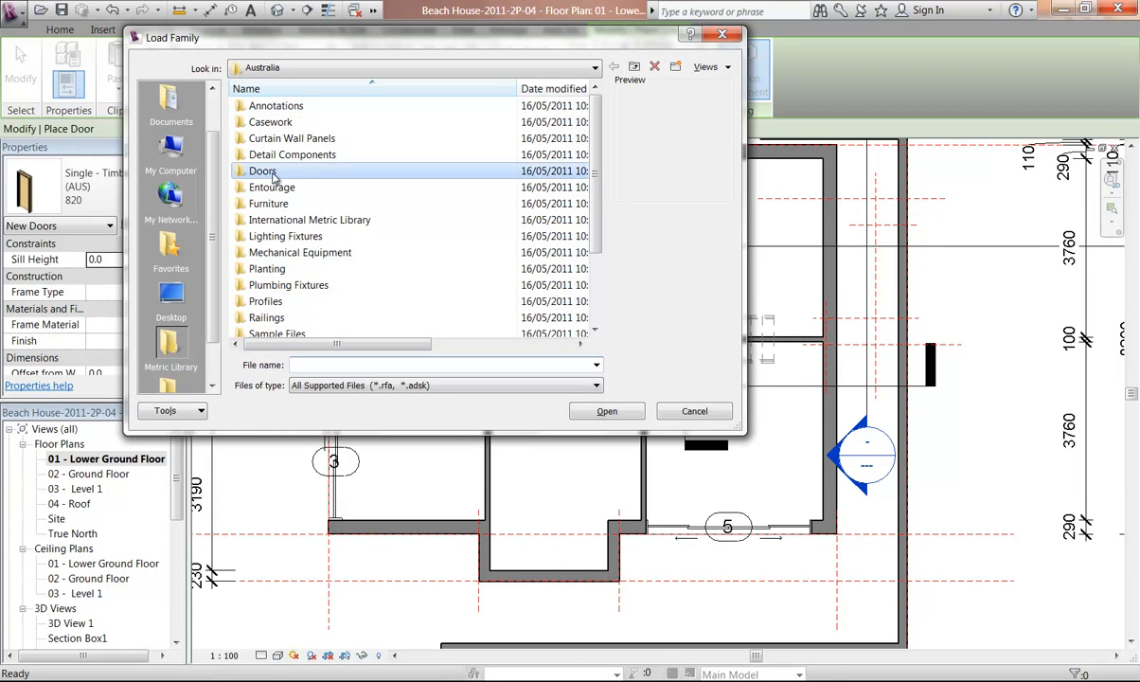
pyautogui.doubleClick(264, 172)
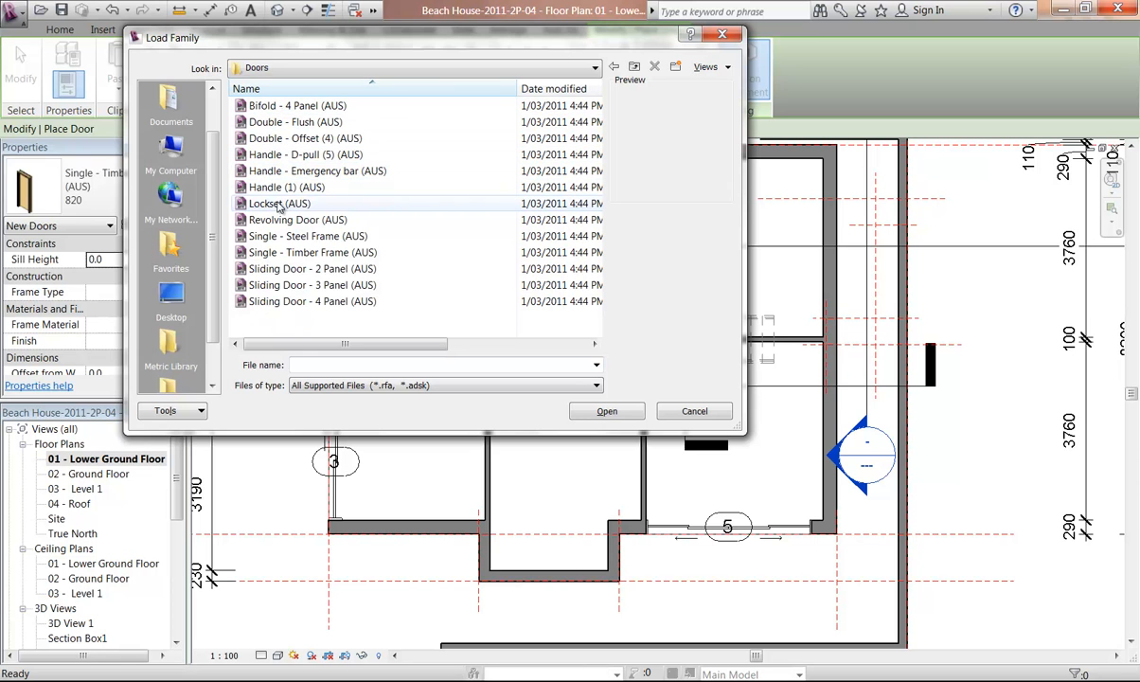
pyautogui.click(280, 271)
pyautogui.click(274, 254)
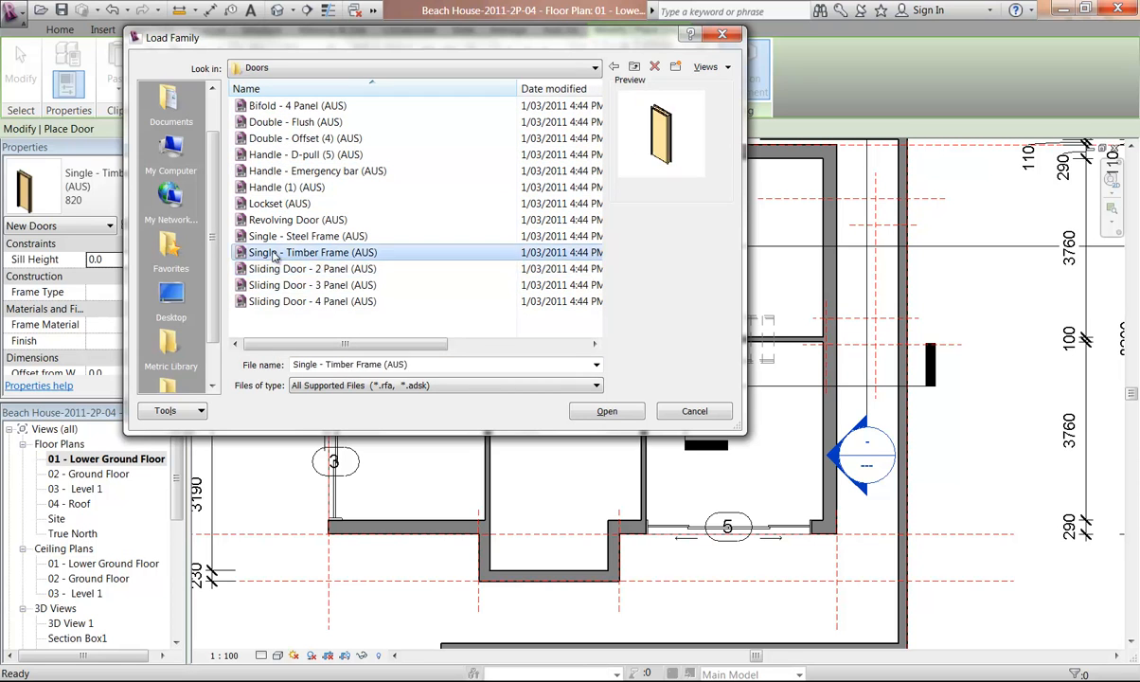
pyautogui.click(269, 237)
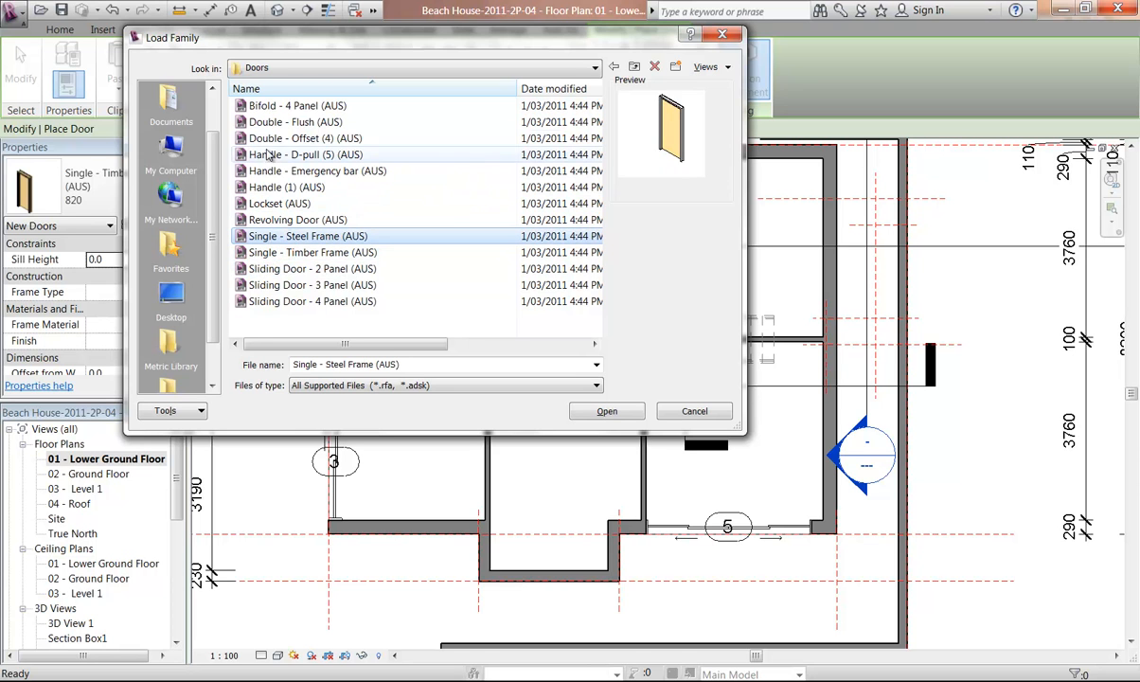
pyautogui.click(268, 106)
pyautogui.click(267, 204)
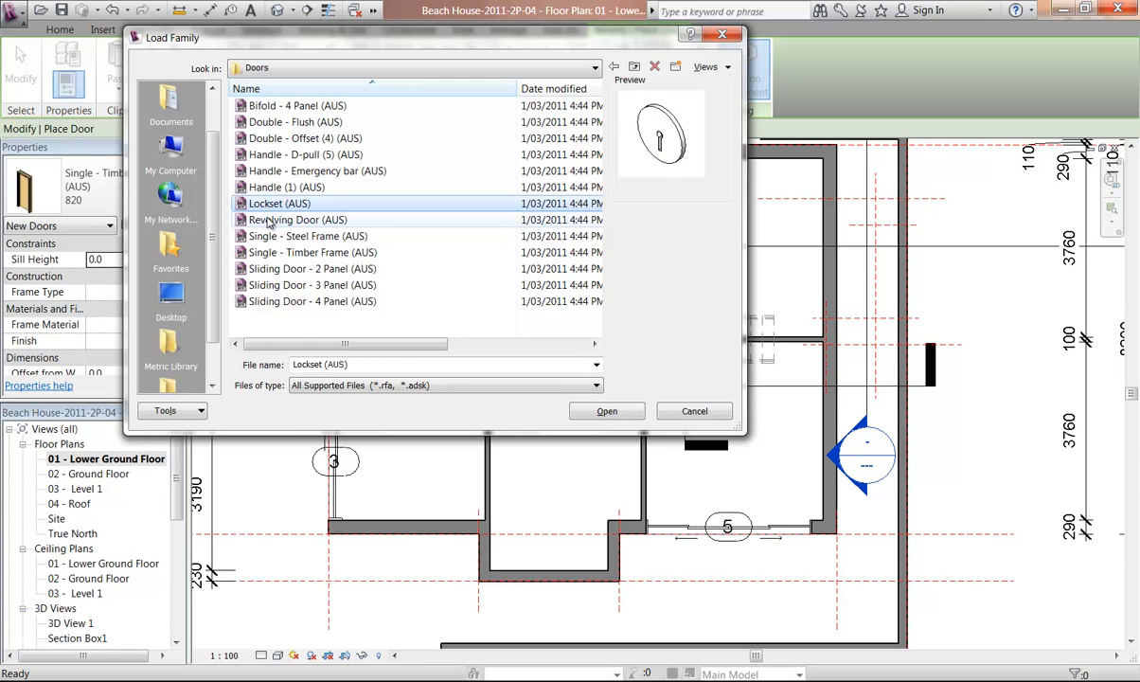
pyautogui.click(275, 219)
pyautogui.click(295, 330)
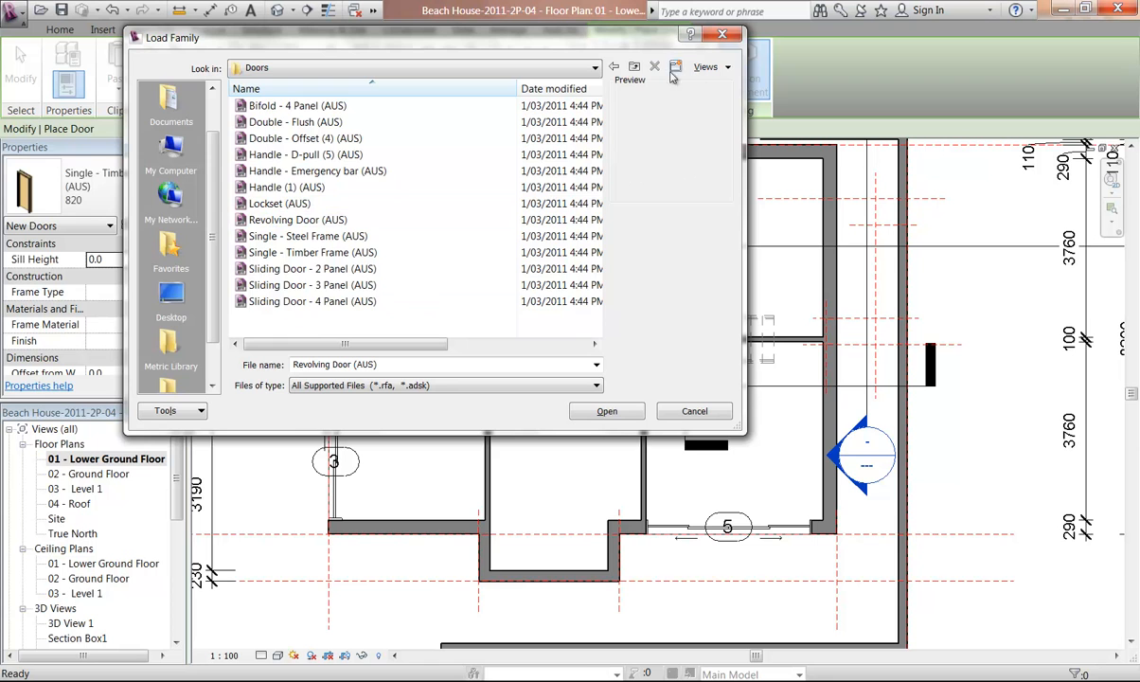
# Navigate up from the Australia library into the Autodesk RAC 2011 folder
pyautogui.click(635, 68)
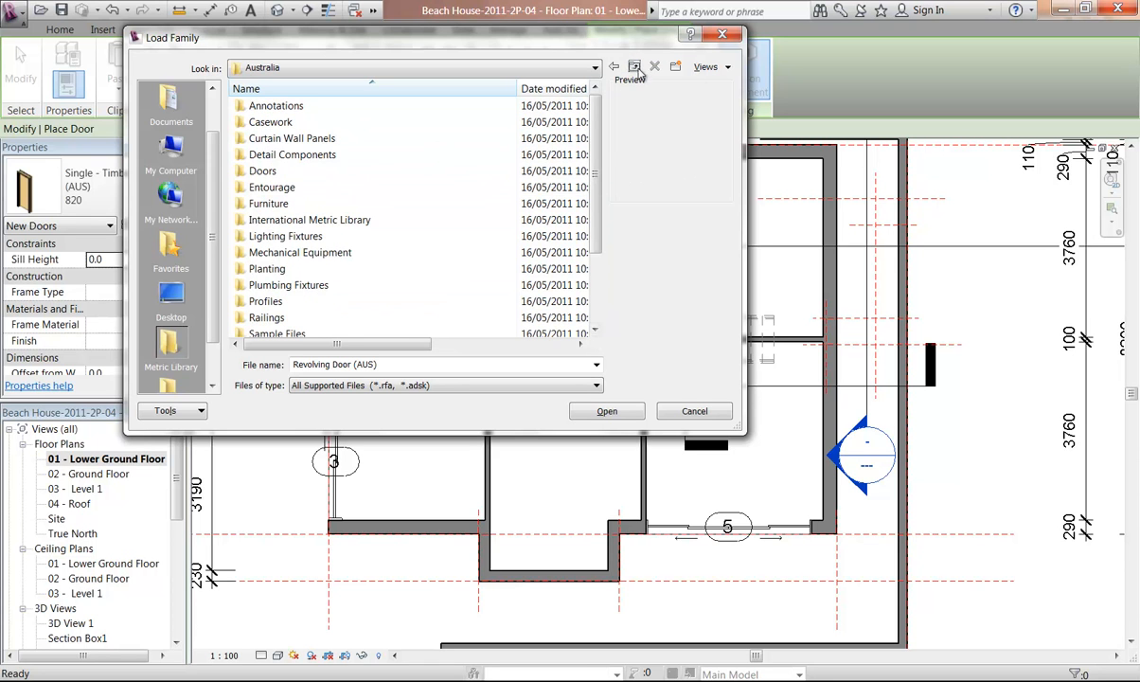
pyautogui.click(633, 68)
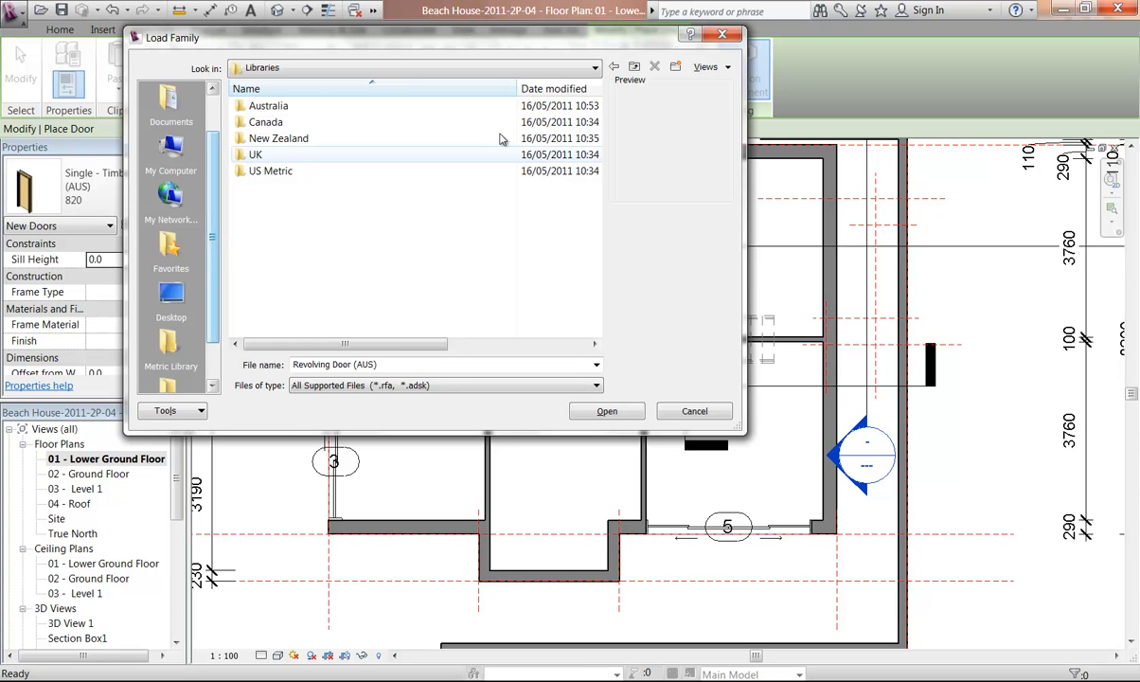
pyautogui.click(634, 67)
pyautogui.click(635, 68)
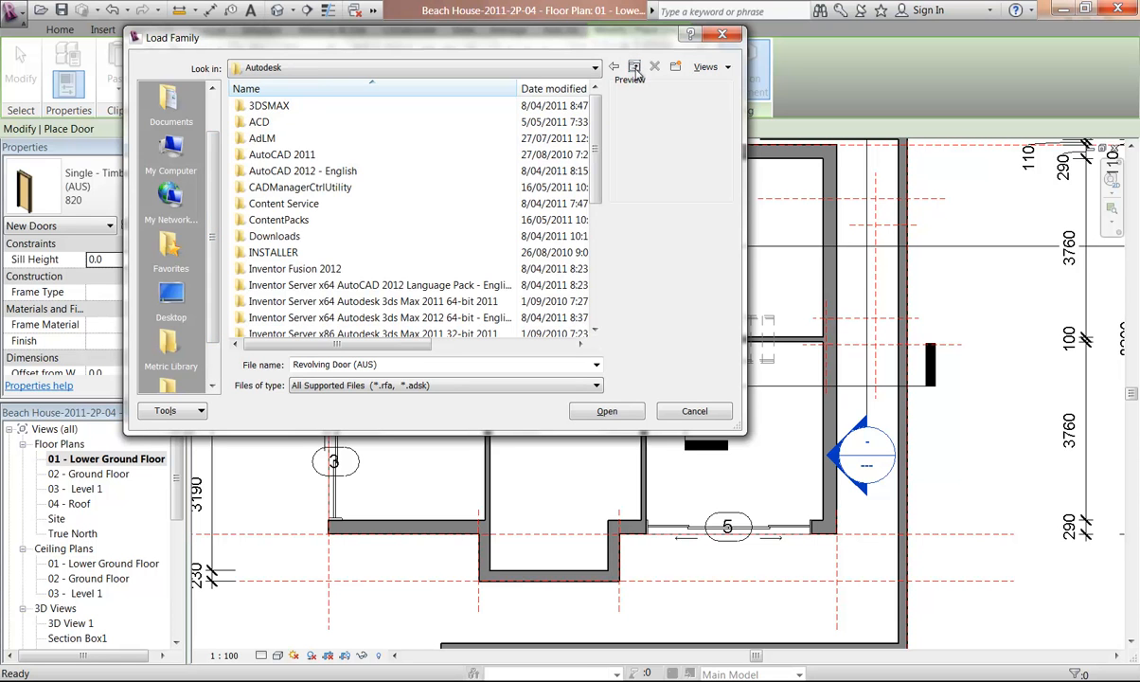
pyautogui.moveTo(596, 156); pyautogui.dragTo(585, 300)
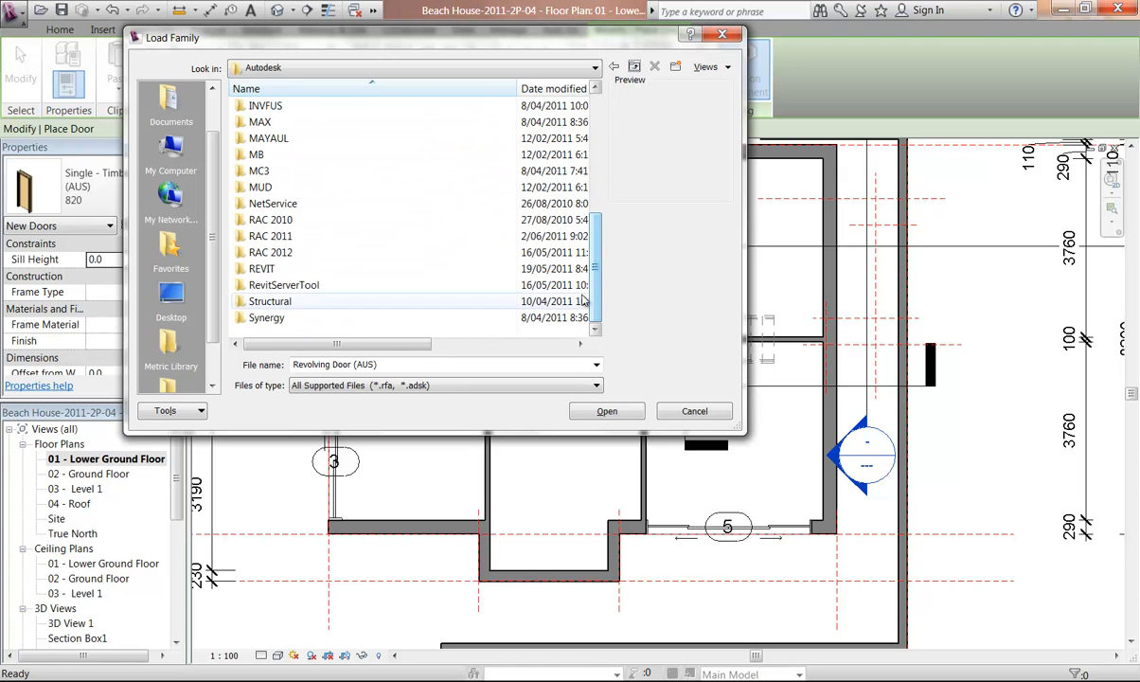
pyautogui.doubleClick(279, 236)
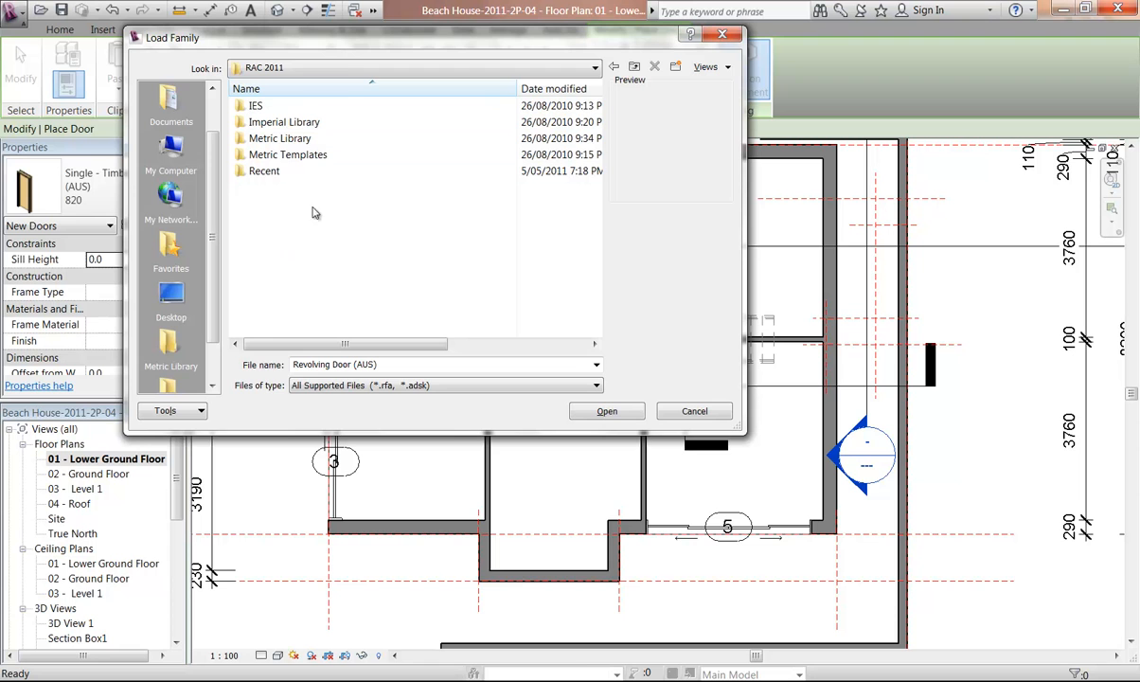
# Open the Places list of library shortcuts and close it without changes
pyautogui.moveTo(323, 44); pyautogui.dragTo(419, 38)
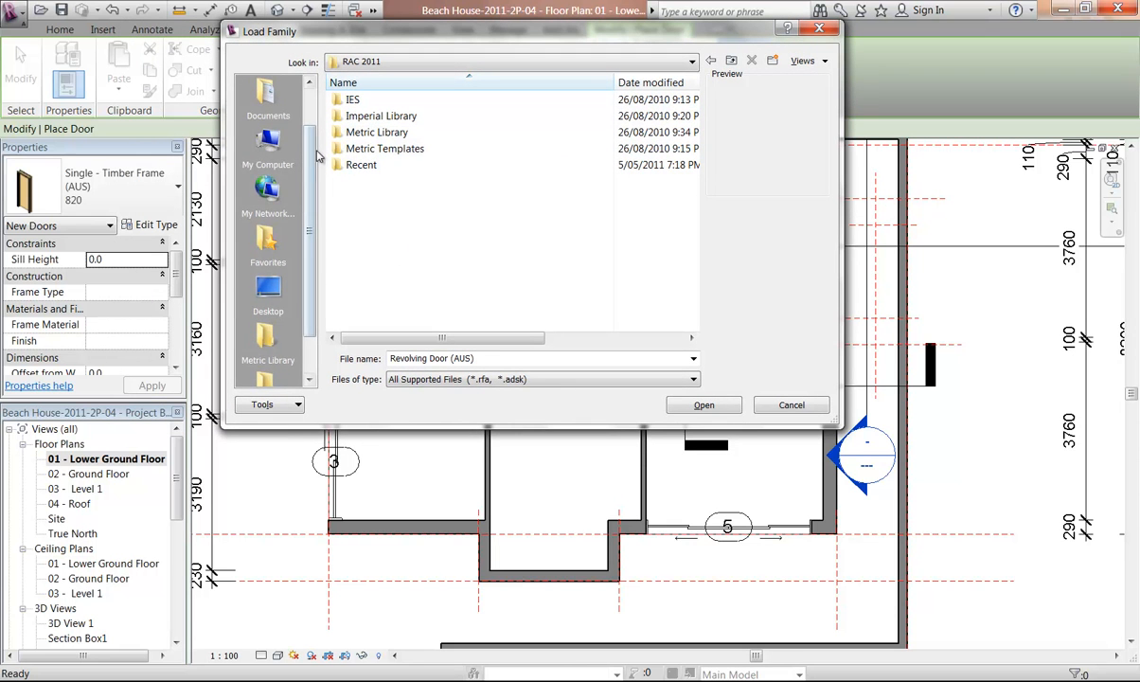
pyautogui.moveTo(310, 161); pyautogui.dragTo(310, 199)
pyautogui.click(377, 133)
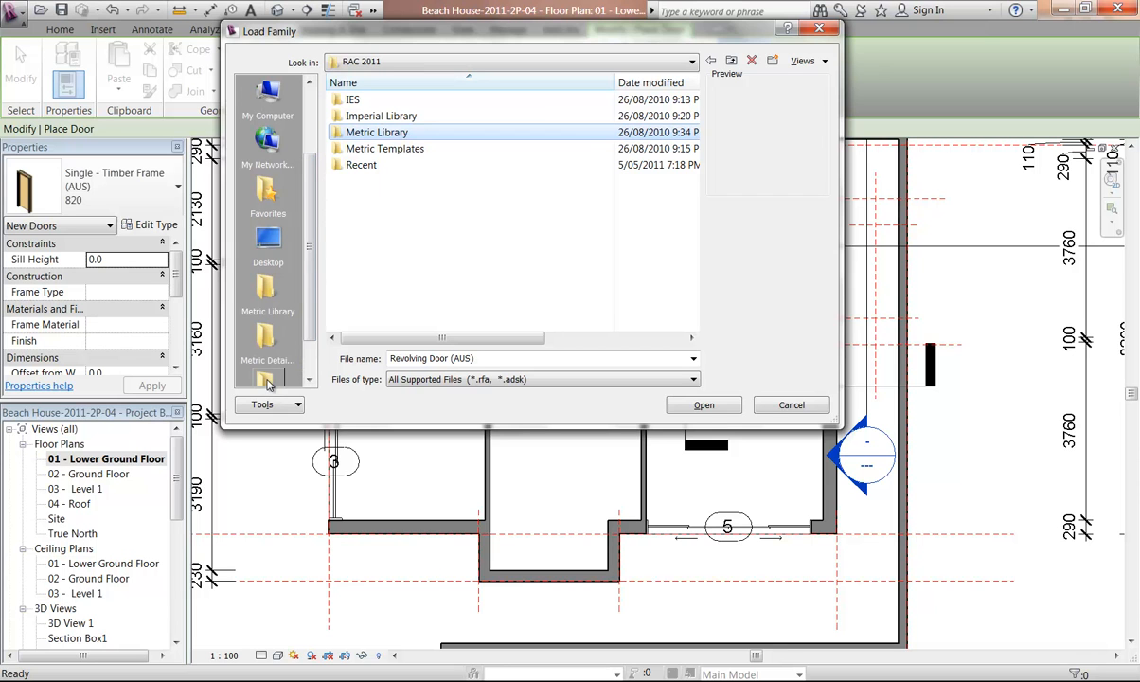
pyautogui.scroll(-1, 283, 360)
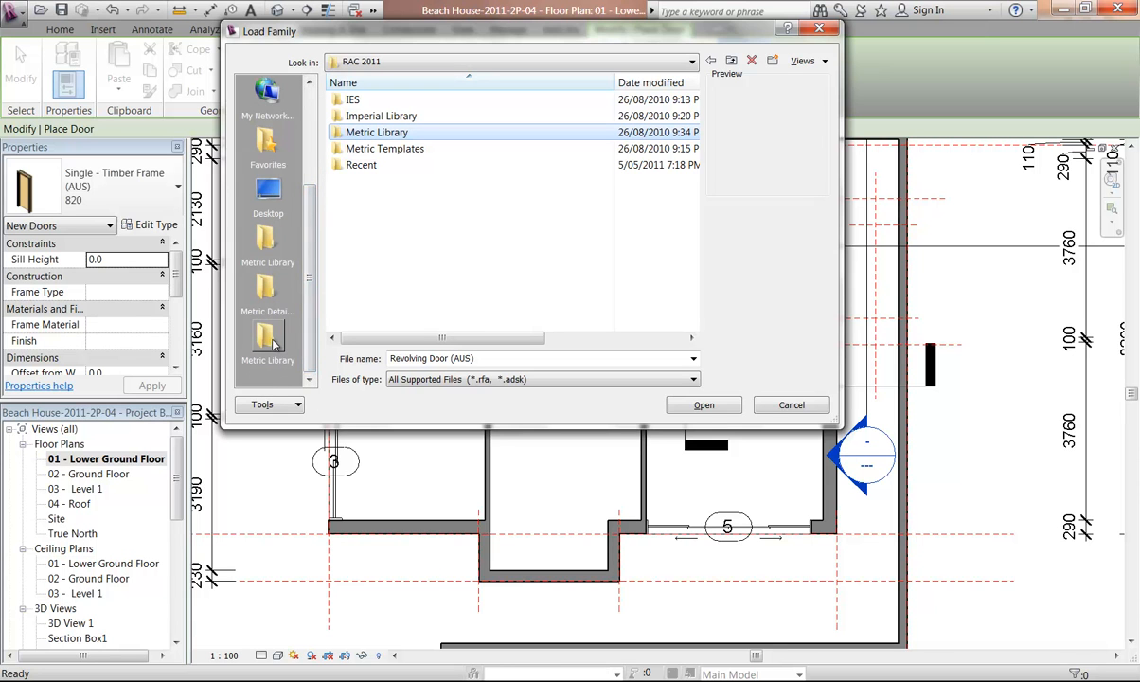
pyautogui.rightClick(266, 364)
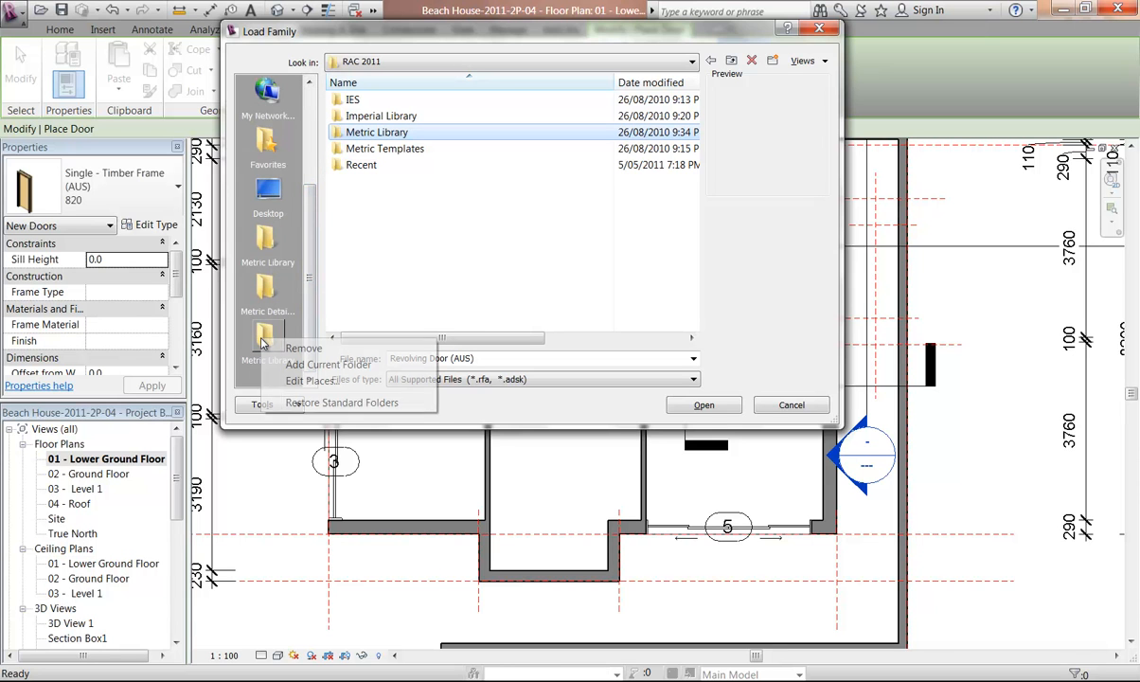
pyautogui.click(301, 382)
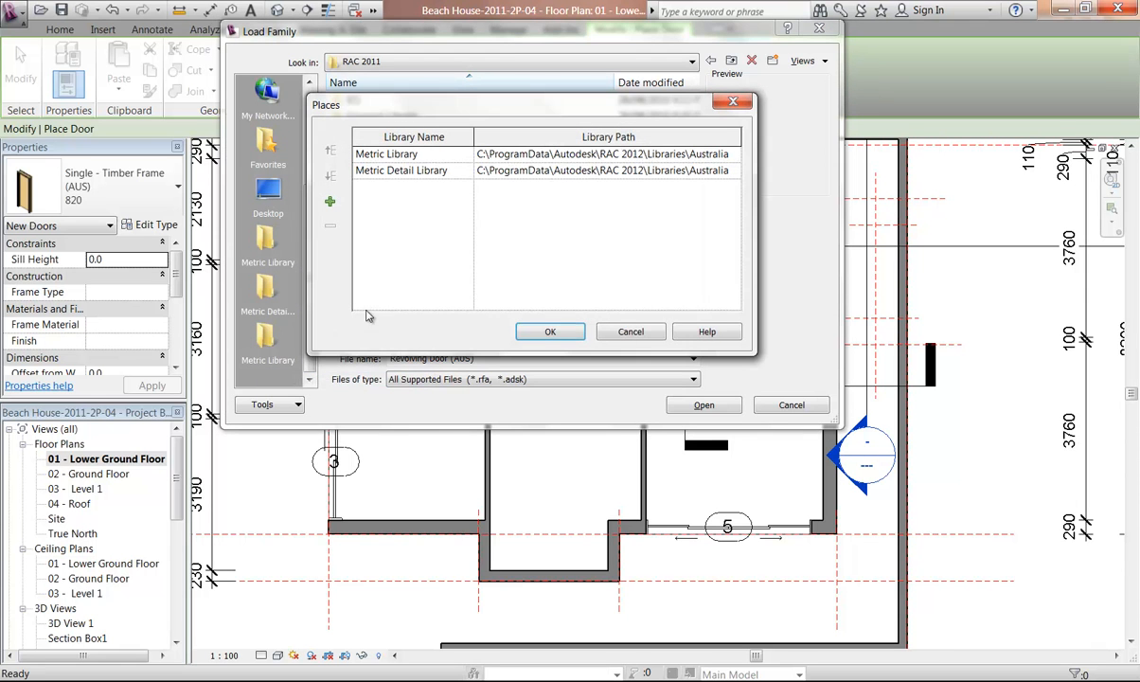
pyautogui.click(629, 332)
# Open the Metric Library shortcut and go into its Doors folder
pyautogui.rightClick(266, 338)
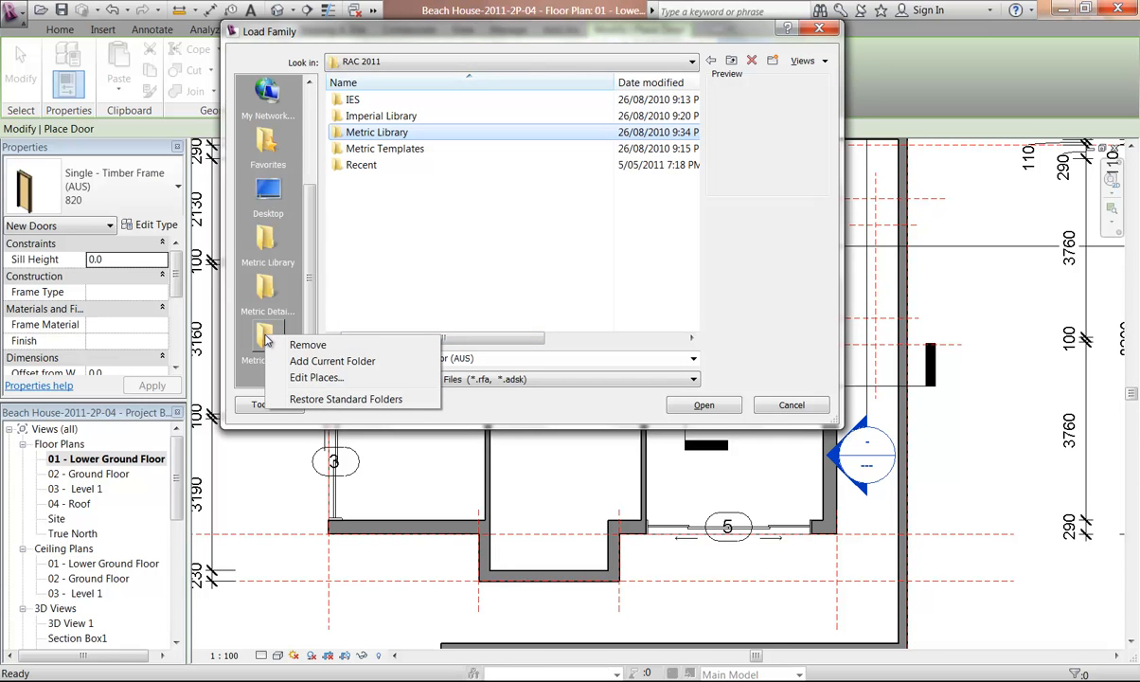
pyautogui.click(251, 358)
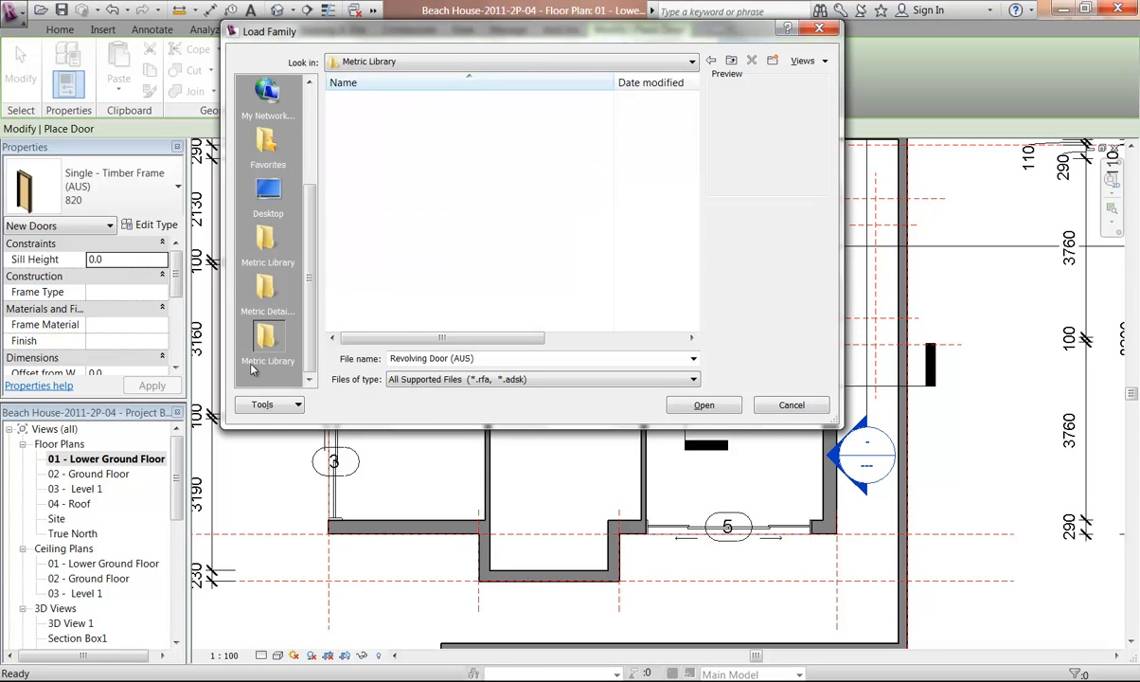
pyautogui.rightClick(259, 369)
pyautogui.click(254, 368)
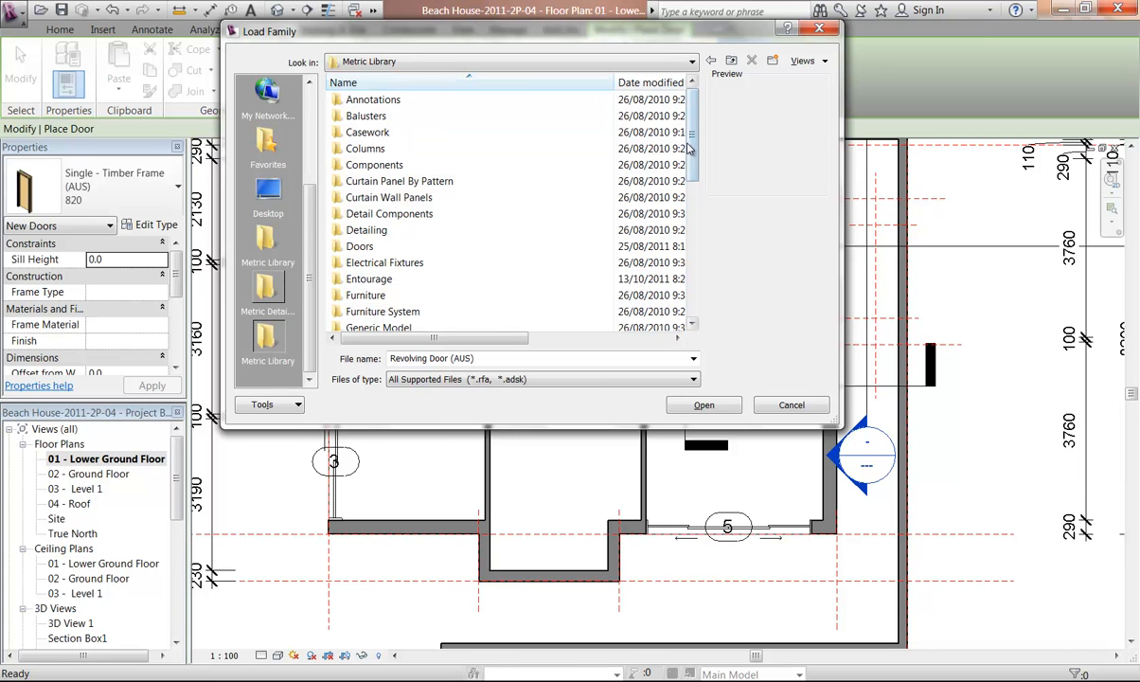
pyautogui.moveTo(695, 102)
pyautogui.mouseDown()
pyautogui.moveTo(692, 197)
pyautogui.moveTo(696, 163)
pyautogui.mouseUp()
pyautogui.doubleClick(530, 116)
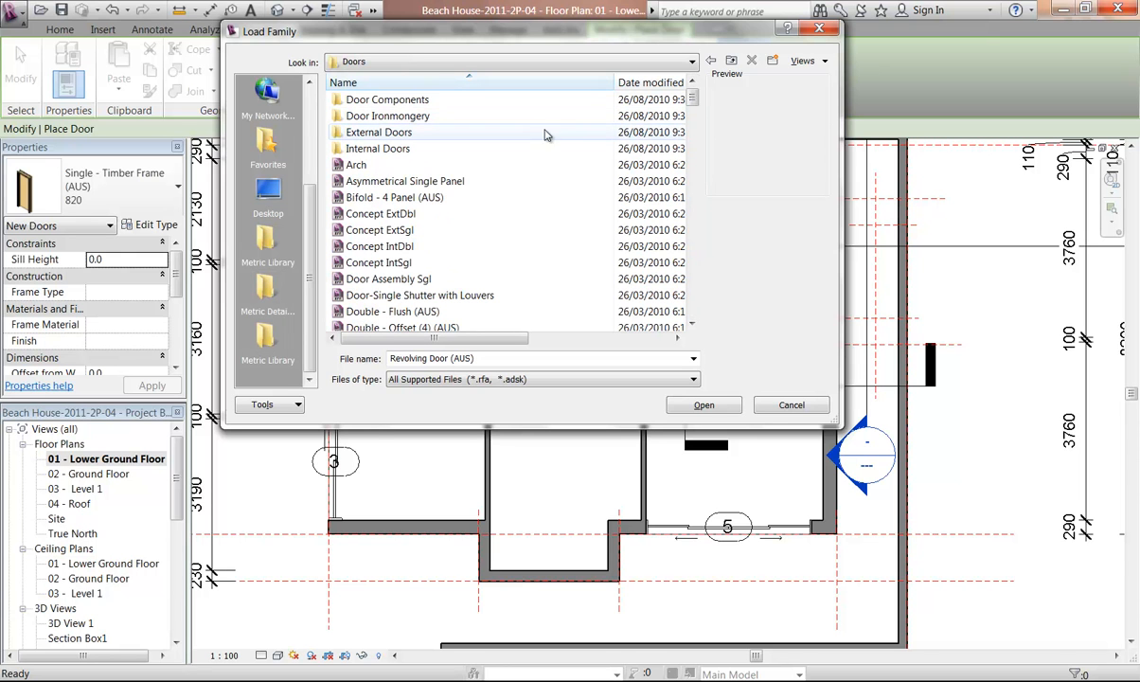
# Step through the door families in the Doors folder one by one, previewing each family
pyautogui.click(398, 311)
pyautogui.scroll(-5, 369, 255)
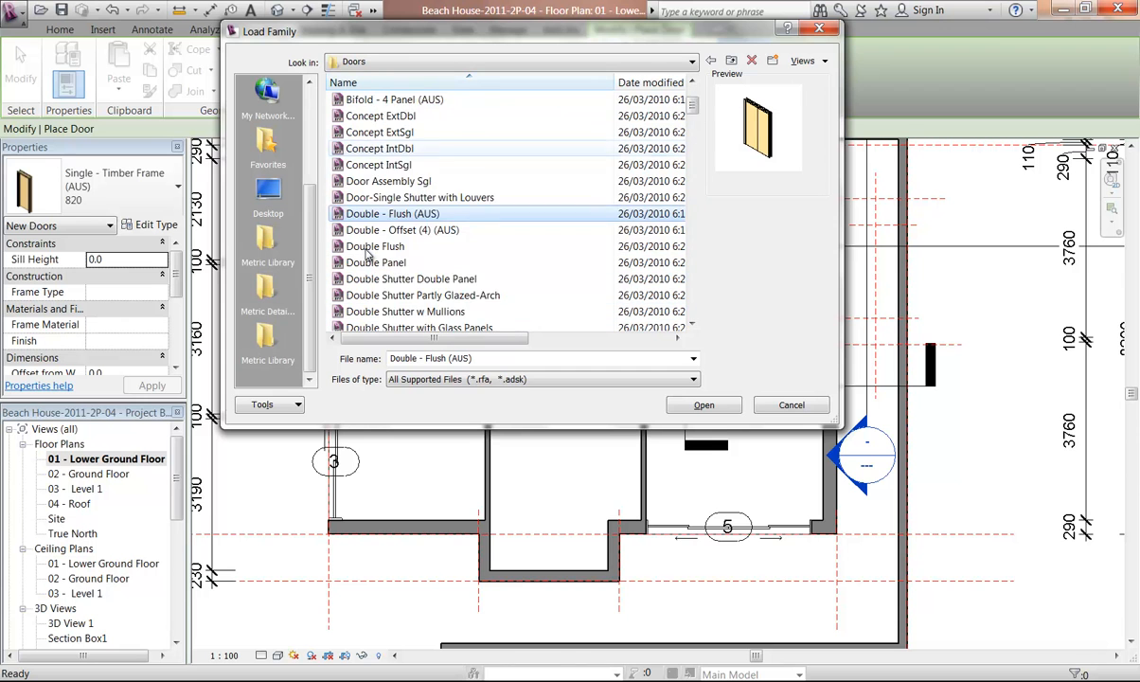
pyautogui.click(370, 99)
pyautogui.click(379, 116)
pyautogui.press('Down')
pyautogui.press('Down')
pyautogui.press('Down')
pyautogui.press('Down')
pyautogui.press('Down')
pyautogui.press('Down')
pyautogui.press('Down')
pyautogui.press('Down')
pyautogui.press('Down')
pyautogui.press('Down')
pyautogui.press('Down')
pyautogui.press('Down')
pyautogui.press('Down')
pyautogui.press('Down')
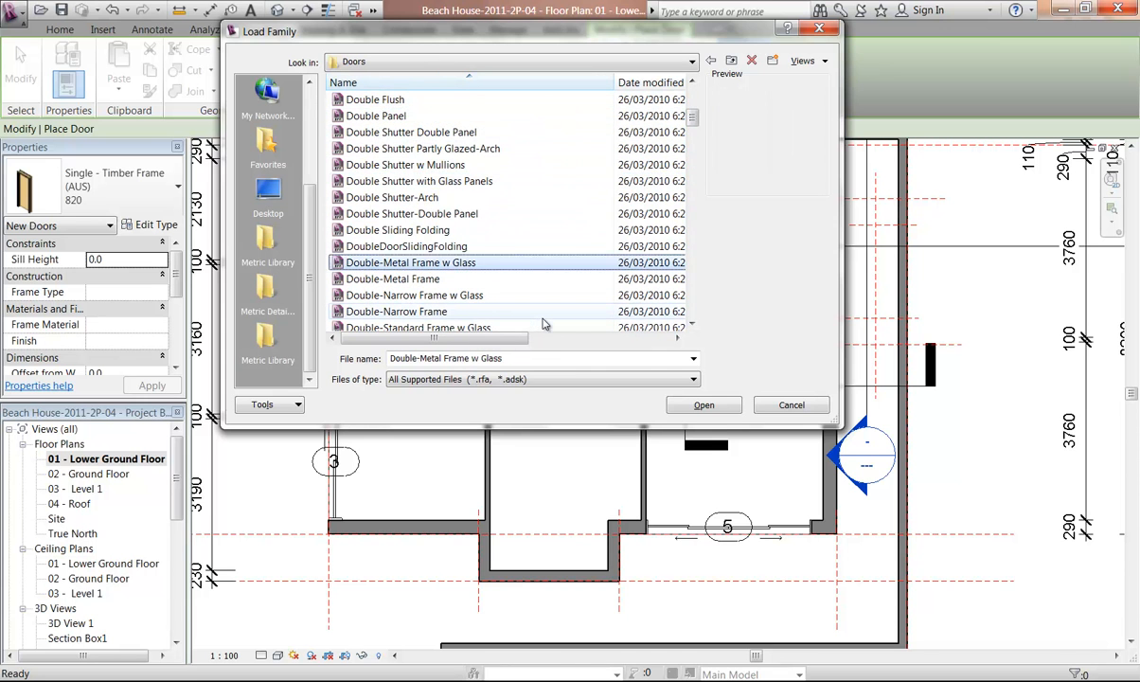
pyautogui.press('Down')
pyautogui.press('Down')
pyautogui.press('Down')
pyautogui.press('Down')
pyautogui.press('Down')
pyautogui.press('Down')
pyautogui.press('Down')
pyautogui.press('Down')
pyautogui.press('Down')
pyautogui.press('Down')
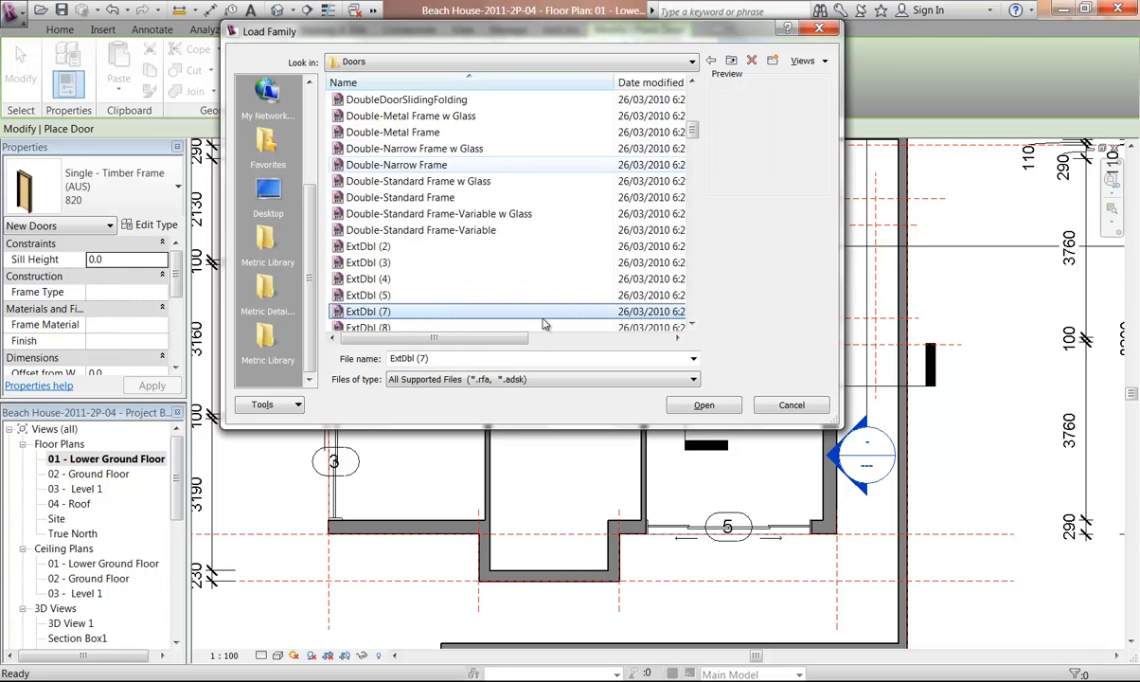
pyautogui.press('Down')
pyautogui.press('Down')
pyautogui.press('Down')
pyautogui.press('Down')
pyautogui.press('Down')
pyautogui.press('Down')
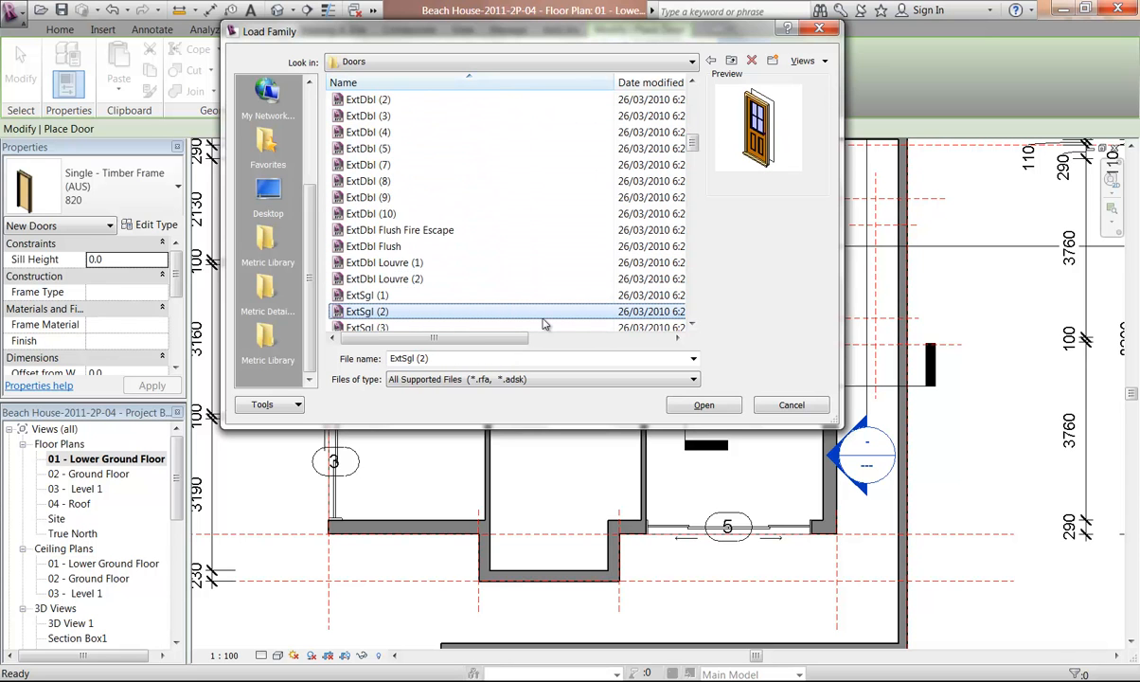
pyautogui.press('Down')
pyautogui.press('Down')
pyautogui.press('Down')
pyautogui.press('Down')
pyautogui.press('Down')
pyautogui.press('Down')
pyautogui.press('Down')
pyautogui.press('Down')
pyautogui.press('Down')
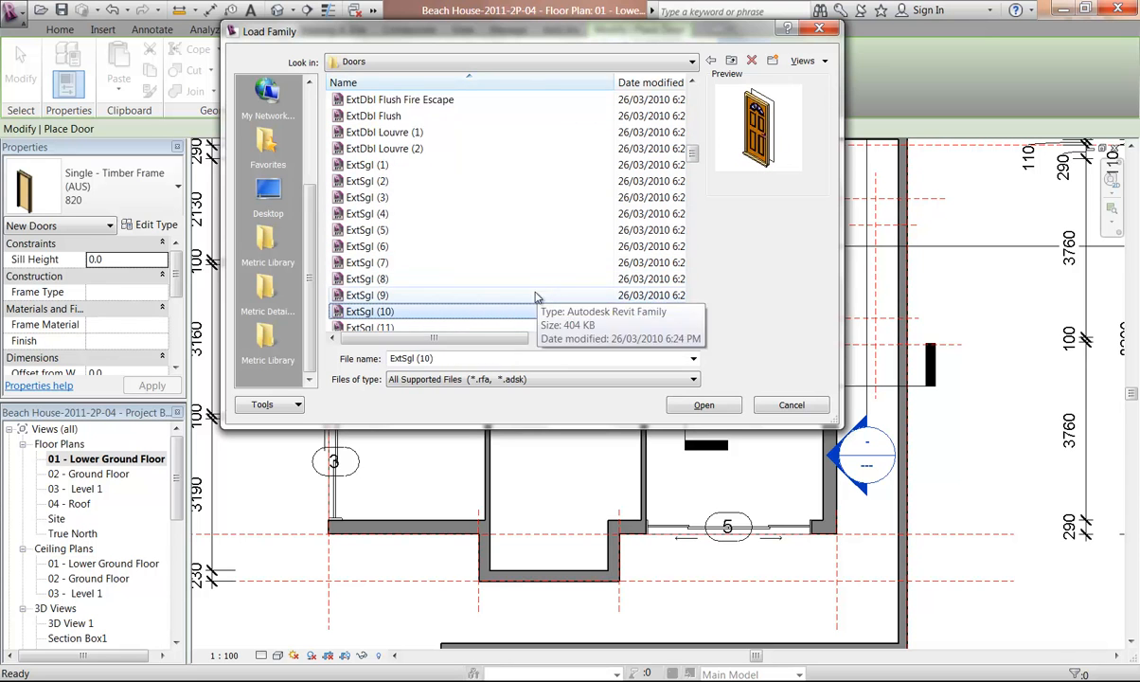
pyautogui.press('Down')
pyautogui.press('Down')
pyautogui.press('Down')
pyautogui.press('Down')
pyautogui.press('Down')
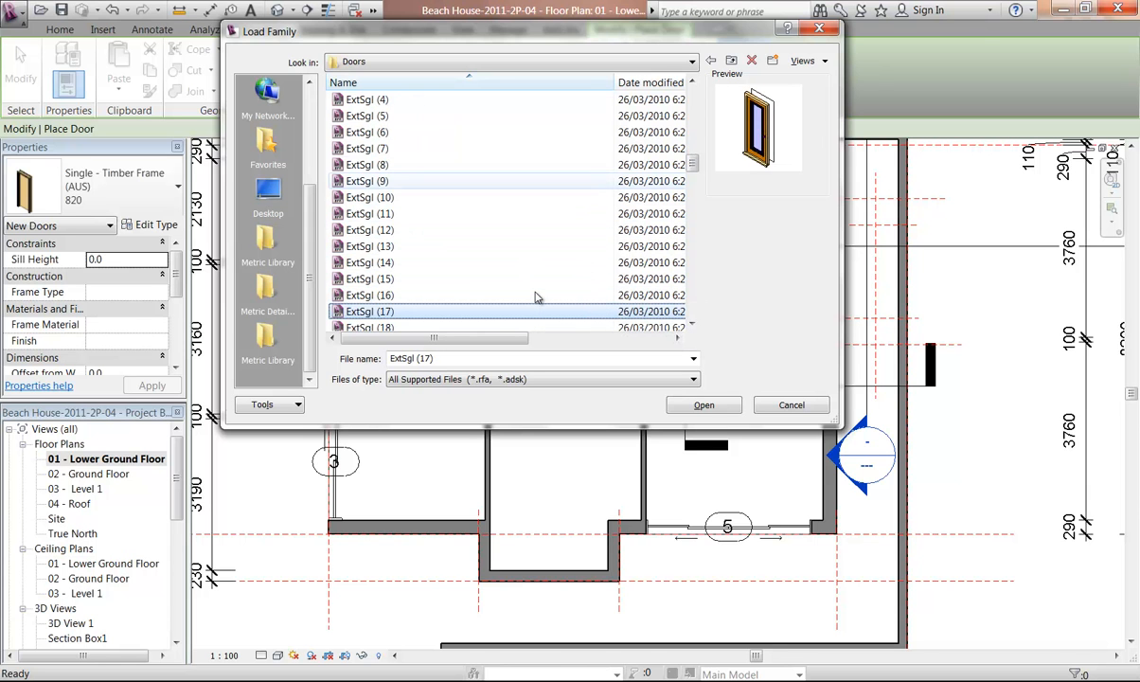
pyautogui.press('Down')
pyautogui.press('Down')
pyautogui.press('Down')
pyautogui.press('Down')
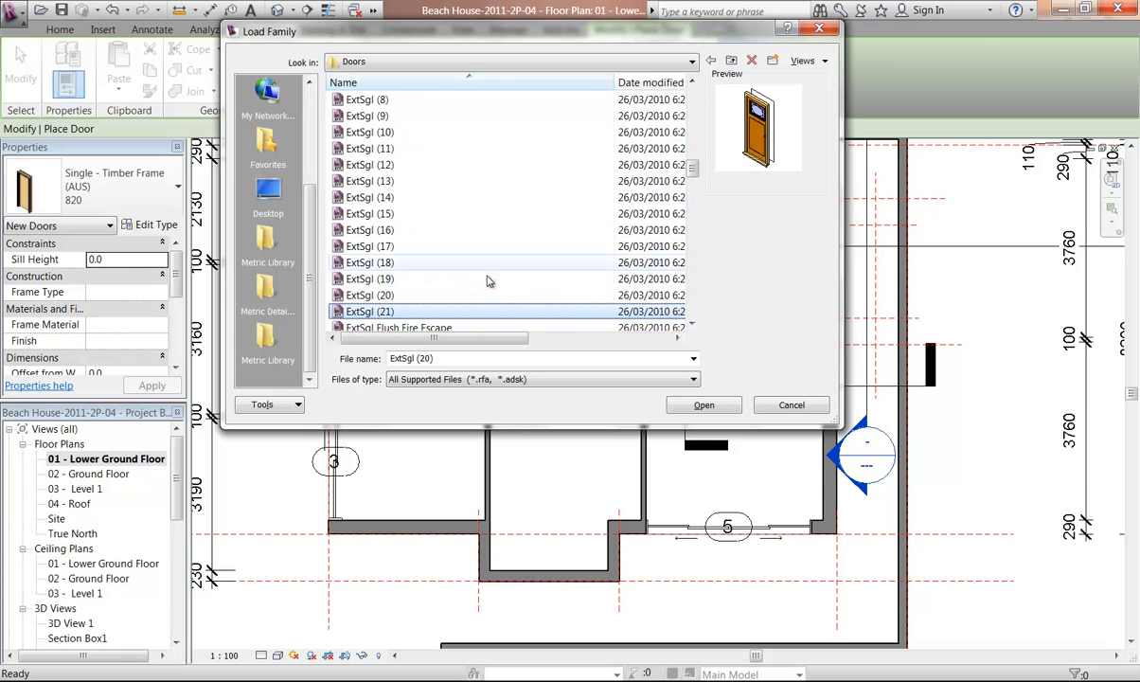
pyautogui.press('Down')
pyautogui.press('Down')
pyautogui.press('Down')
pyautogui.press('Down')
pyautogui.press('Down')
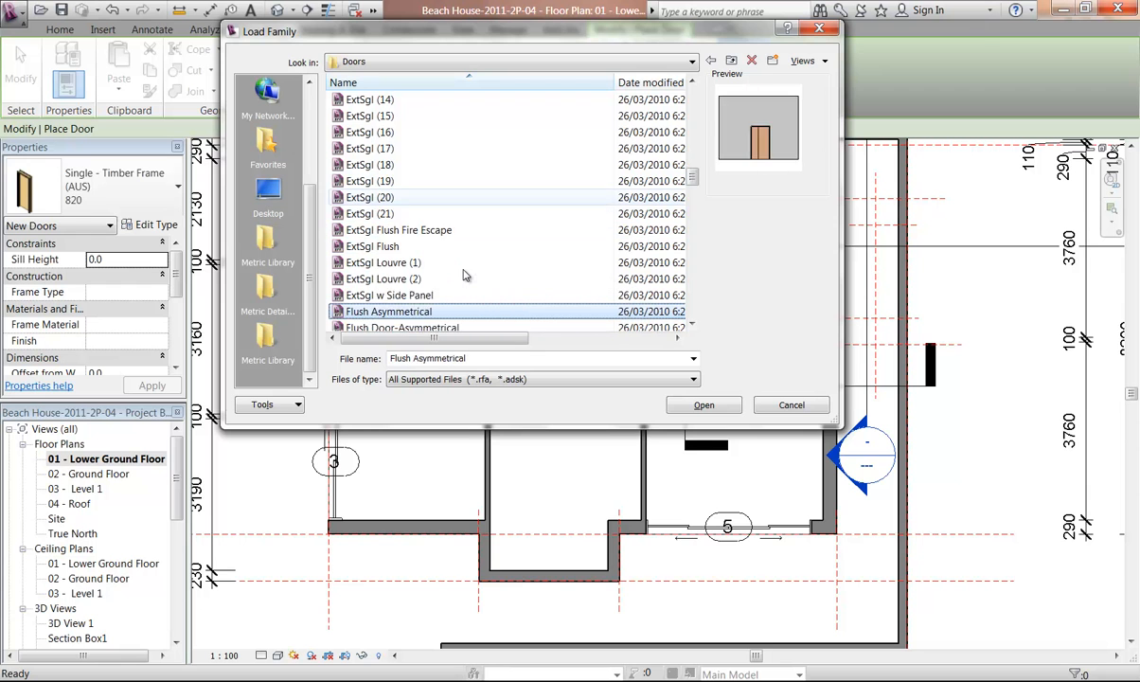
pyautogui.press('Down')
pyautogui.press('Down')
pyautogui.press('Down')
pyautogui.press('Down')
pyautogui.press('Down')
pyautogui.press('Down')
pyautogui.press('Down')
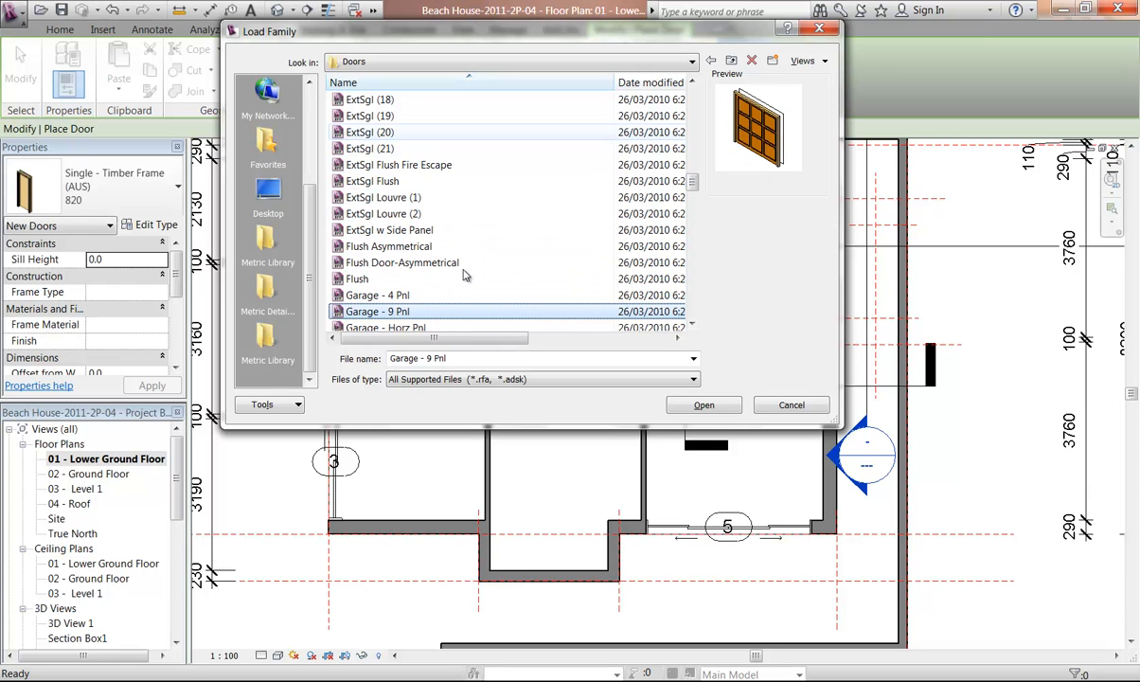
pyautogui.press('Down')
pyautogui.press('Down')
pyautogui.press('Down')
pyautogui.press('Down')
pyautogui.press('Down')
pyautogui.press('Down')
pyautogui.press('Down')
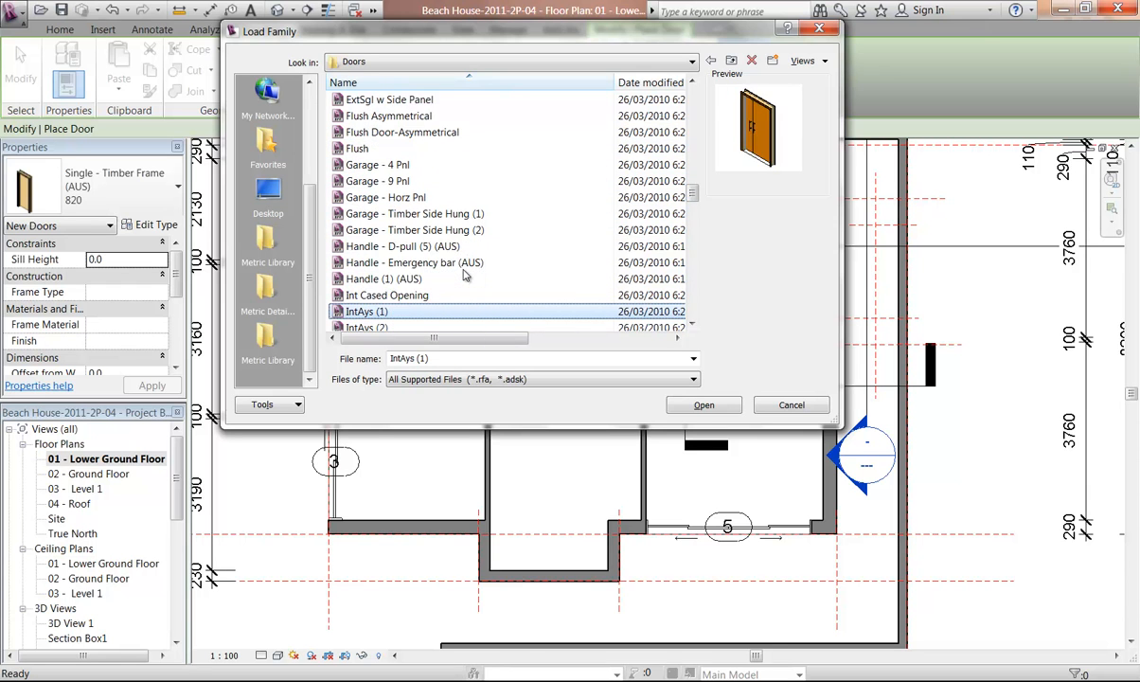
pyautogui.press('Down')
pyautogui.press('Down')
pyautogui.press('Down')
pyautogui.press('Down')
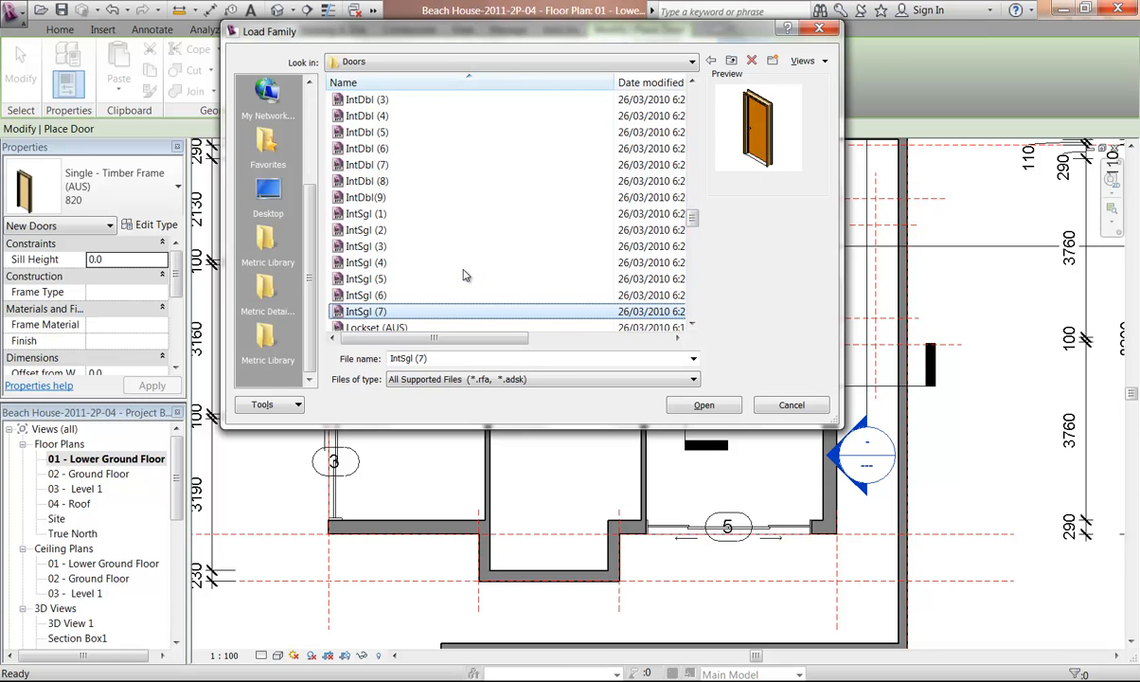
pyautogui.press('Down')
pyautogui.press('Down')
pyautogui.press('Down')
pyautogui.press('Down')
pyautogui.press('Down')
pyautogui.press('Down')
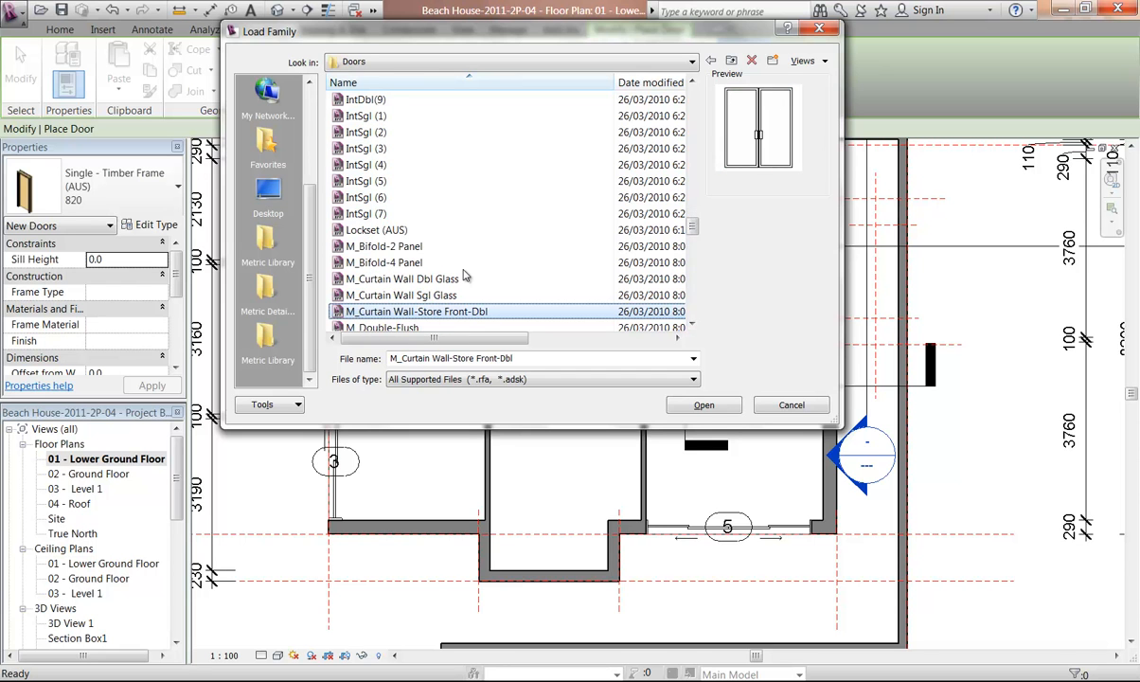
pyautogui.press('Down')
pyautogui.press('Down')
pyautogui.press('Down')
pyautogui.press('Down')
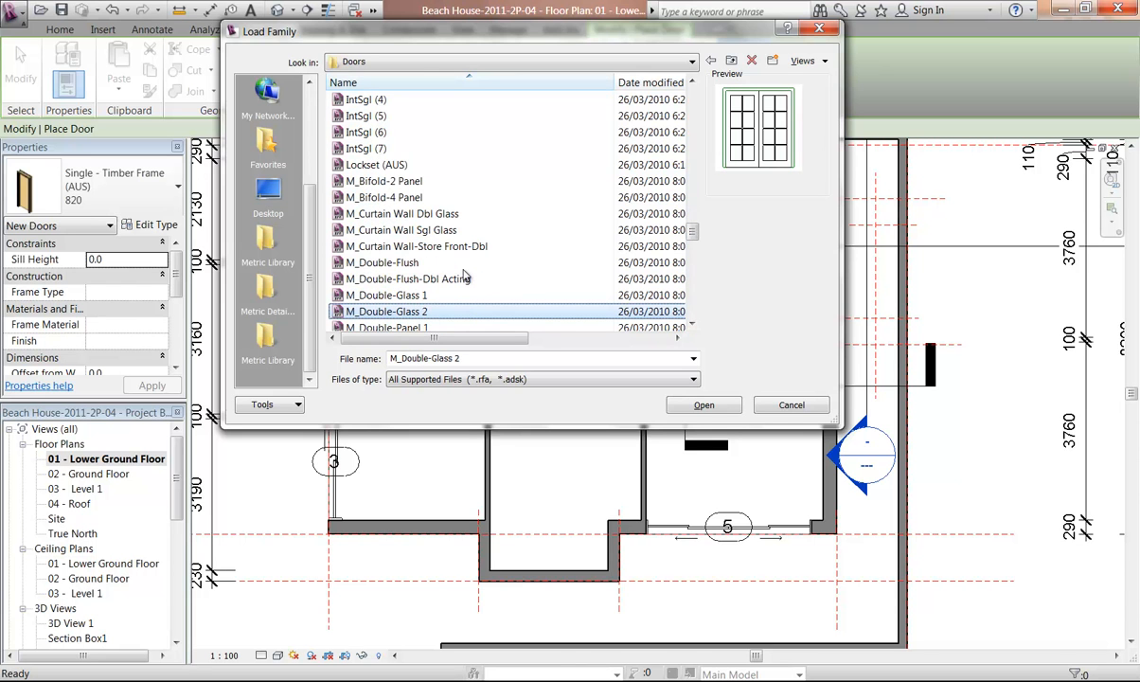
pyautogui.press('Down')
pyautogui.press('Down')
pyautogui.press('Down')
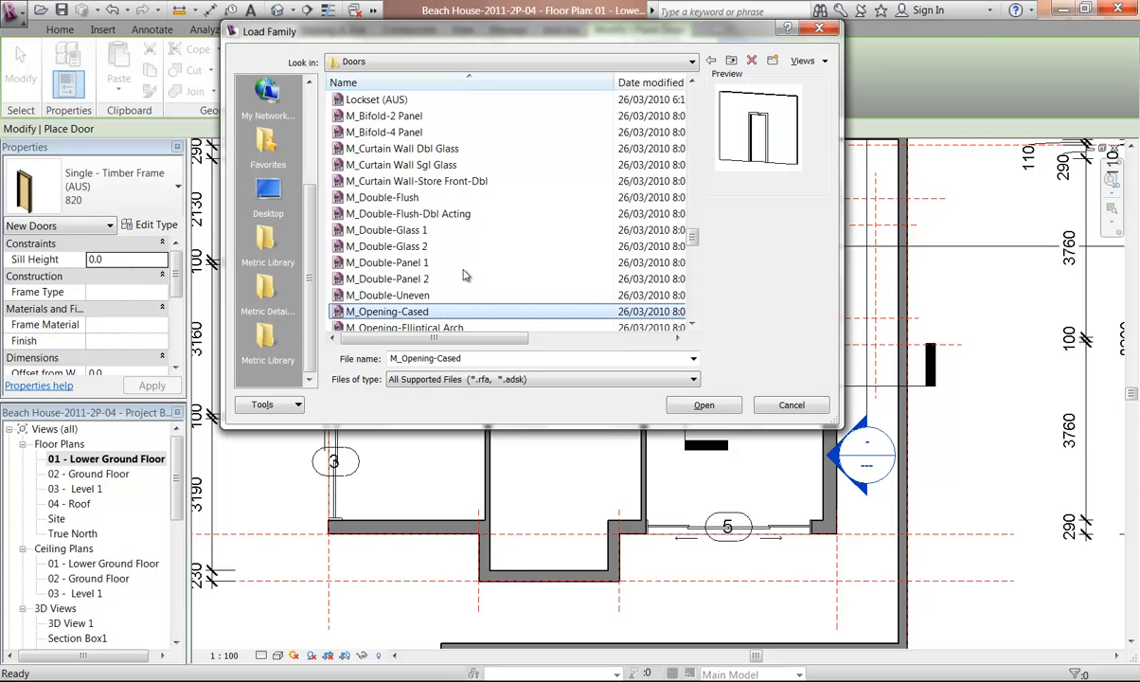
pyautogui.press('Down')
pyautogui.press('Down')
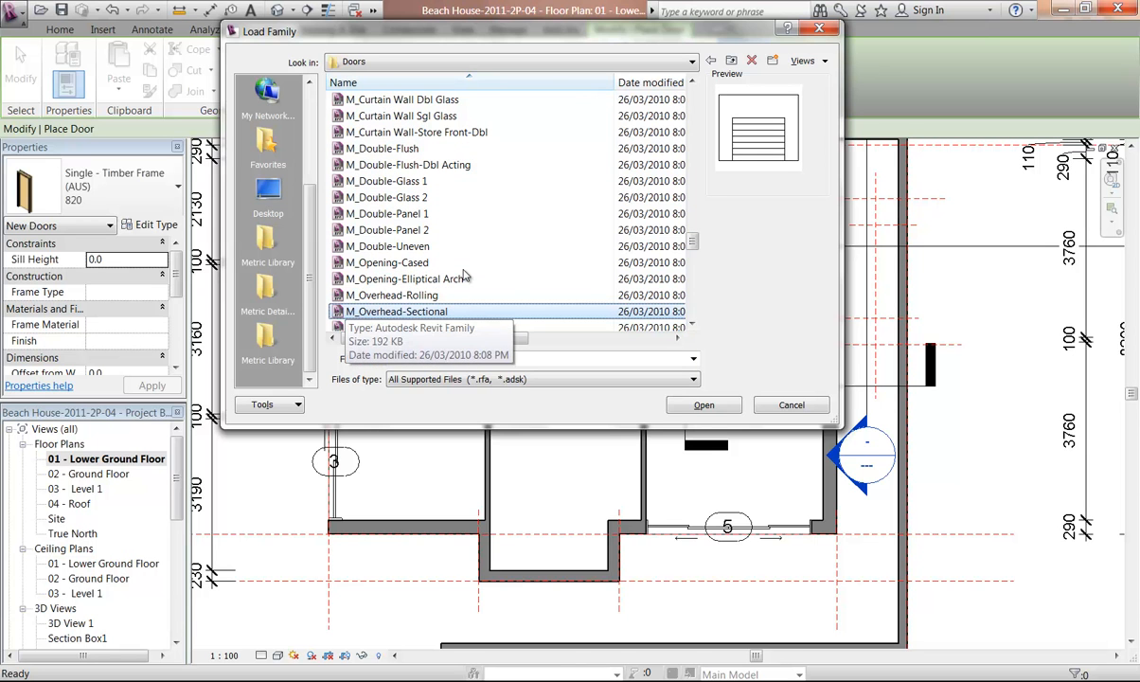
pyautogui.press('Down')
pyautogui.press('Down')
pyautogui.press('Down')
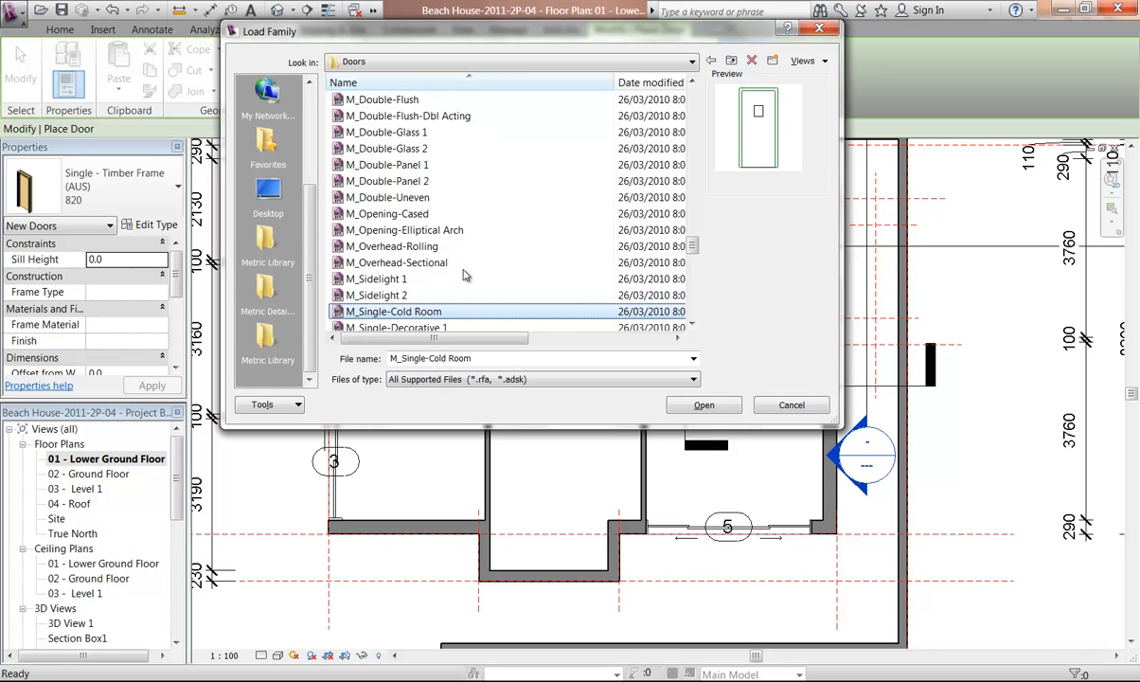
pyautogui.press('Down')
pyautogui.press('Down')
pyautogui.press('Down')
pyautogui.press('Down')
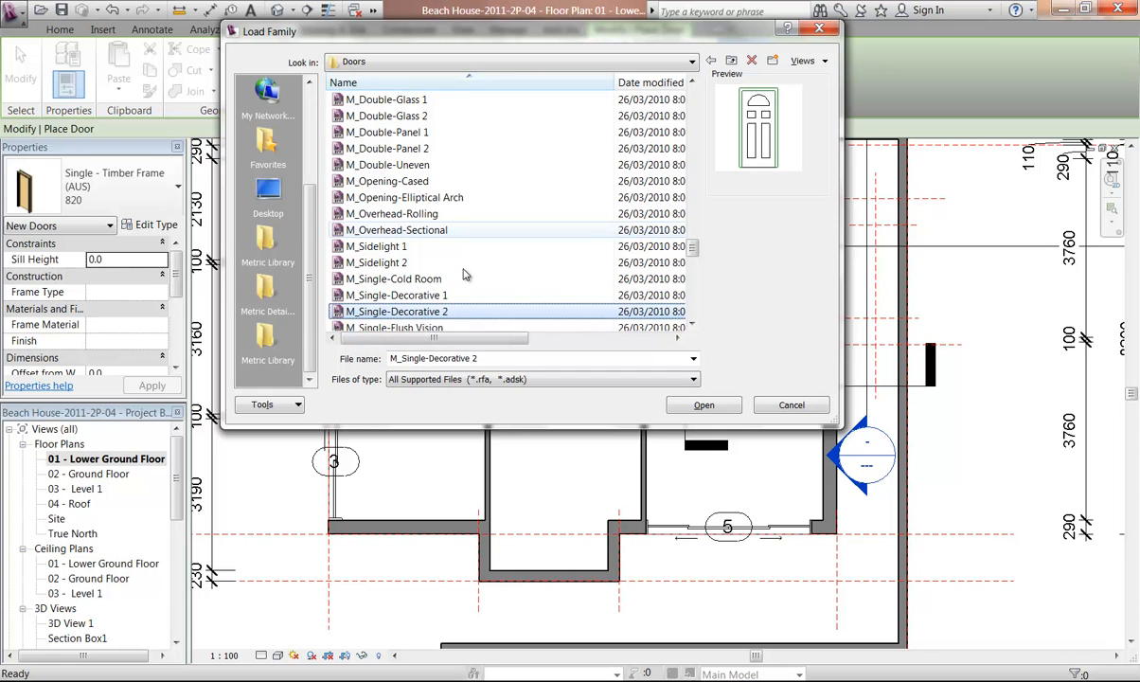
pyautogui.press('Down')
pyautogui.press('Down')
pyautogui.press('Down')
pyautogui.press('Down')
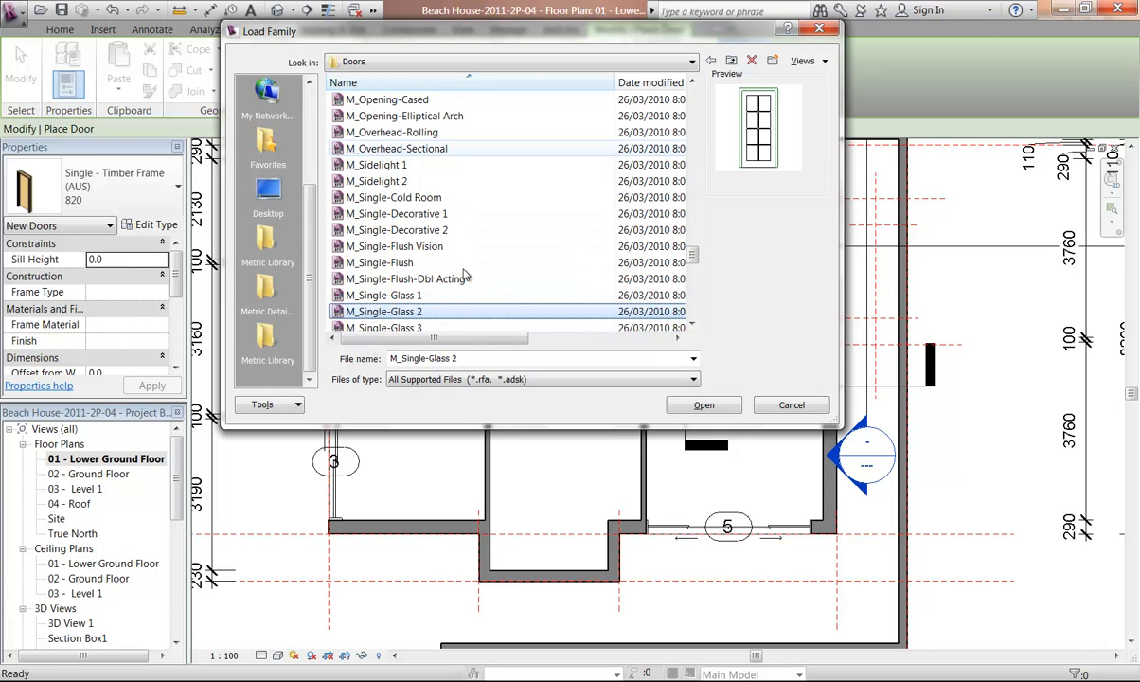
pyautogui.press('Down')
pyautogui.press('Down')
pyautogui.press('Down')
pyautogui.press('Down')
pyautogui.press('Down')
pyautogui.press('Down')
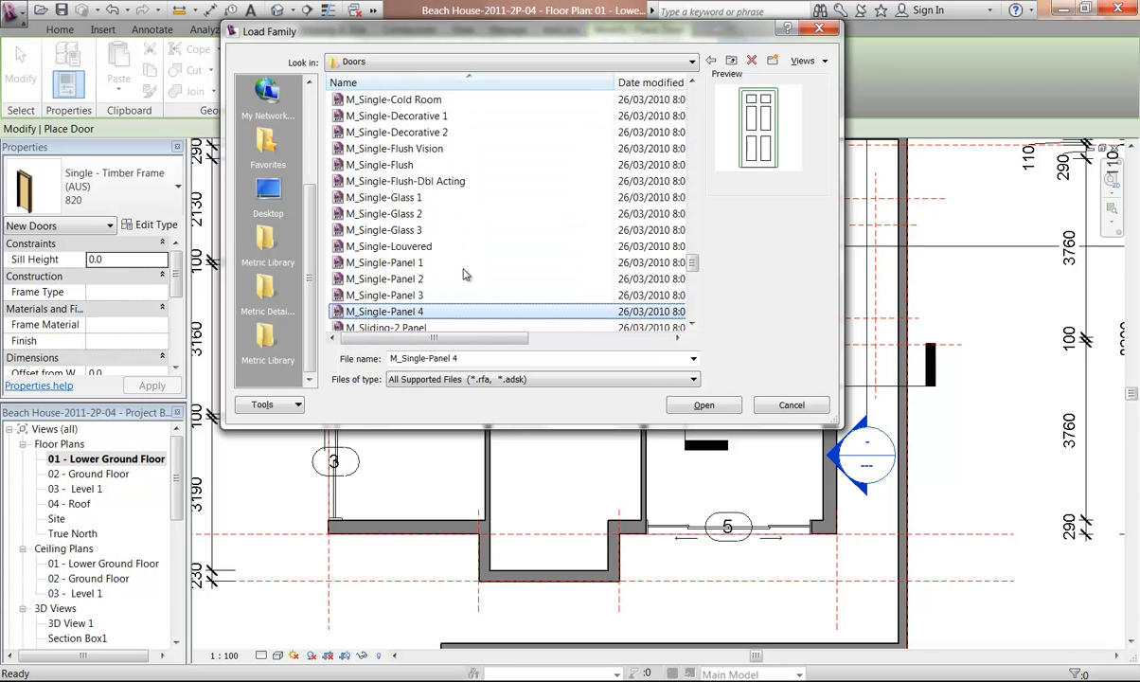
pyautogui.press('Down')
pyautogui.press('Down')
pyautogui.press('Down')
pyautogui.press('Down')
pyautogui.press('Down')
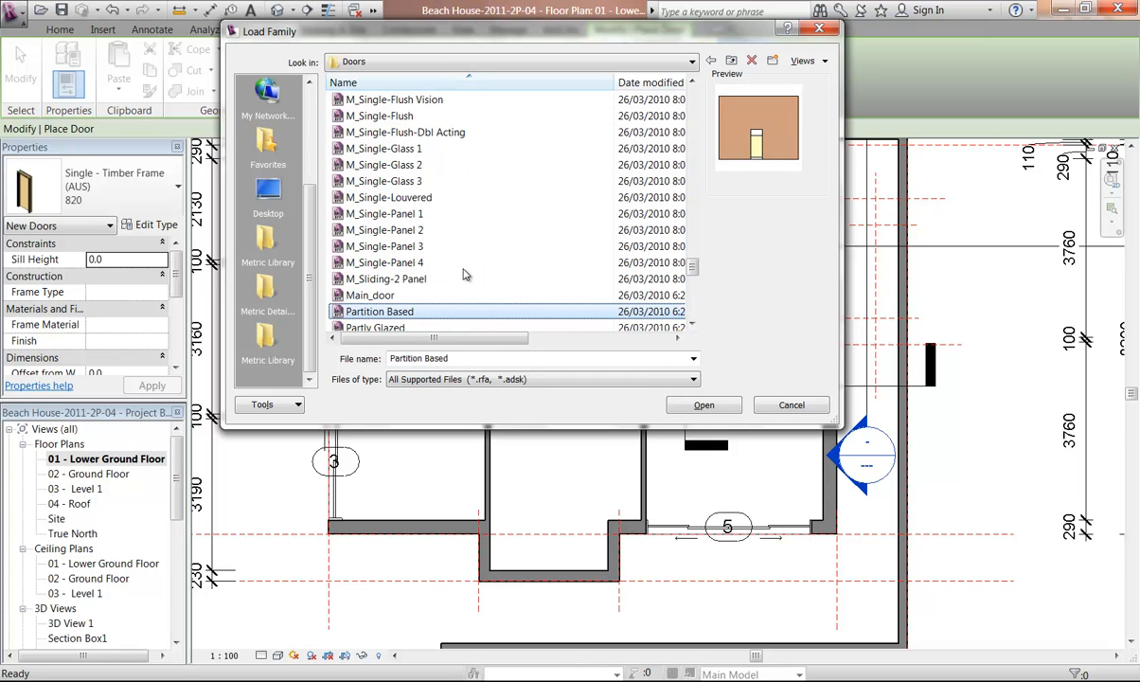
pyautogui.press('Down')
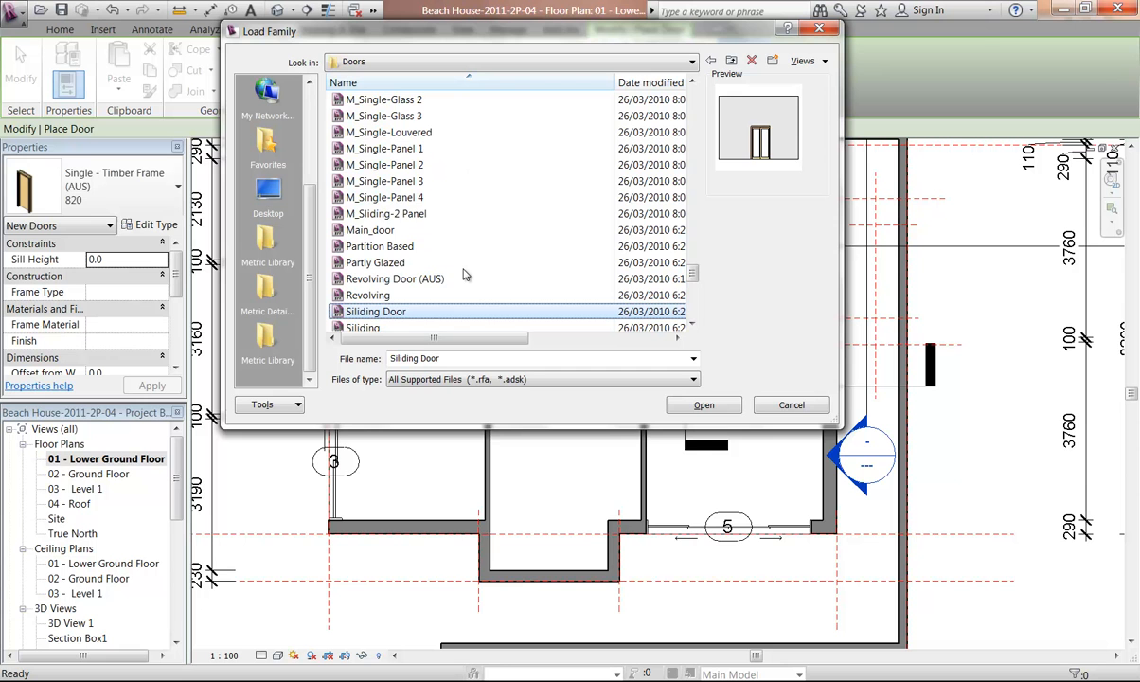
pyautogui.press('Down')
pyautogui.press('Down')
pyautogui.press('Down')
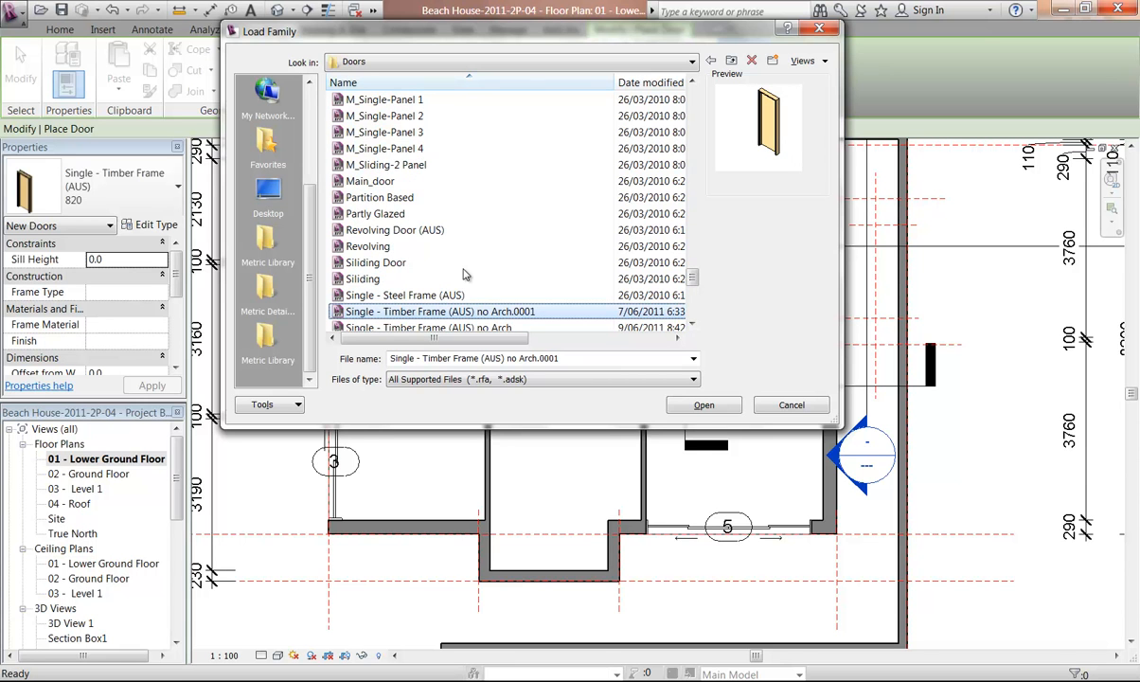
pyautogui.press('Down')
pyautogui.press('Down')
pyautogui.press('Down')
pyautogui.press('Down')
pyautogui.press('Down')
pyautogui.press('Down')
pyautogui.press('Down')
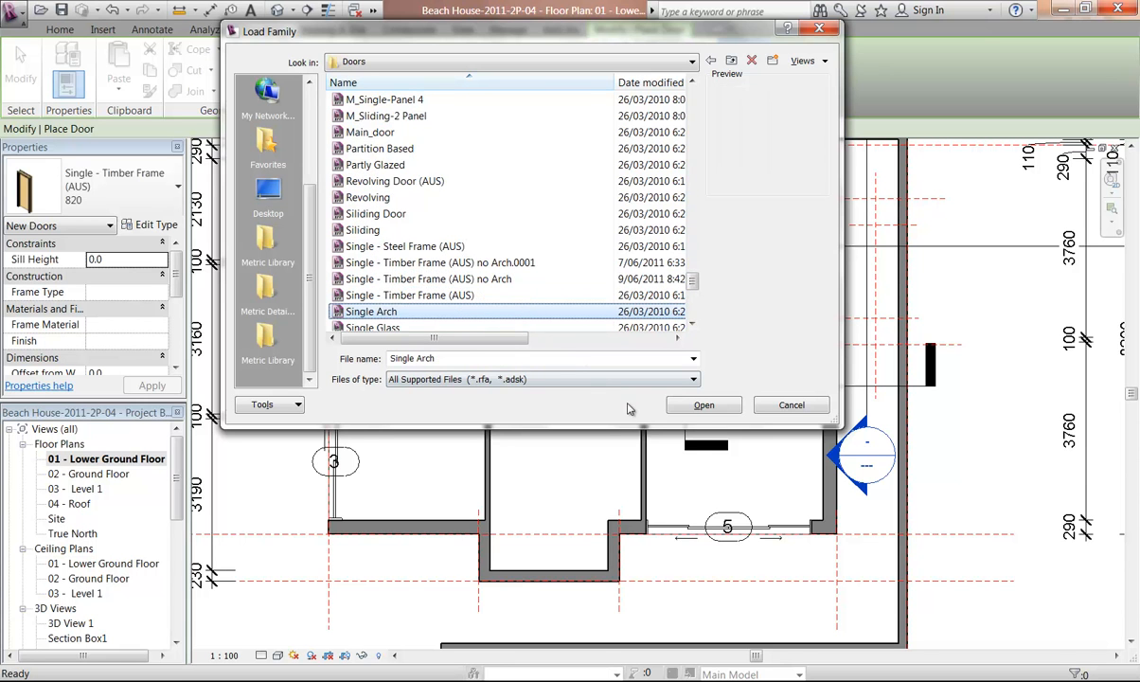
pyautogui.press('Down')
pyautogui.press('Down')
pyautogui.press('Down')
pyautogui.press('Down')
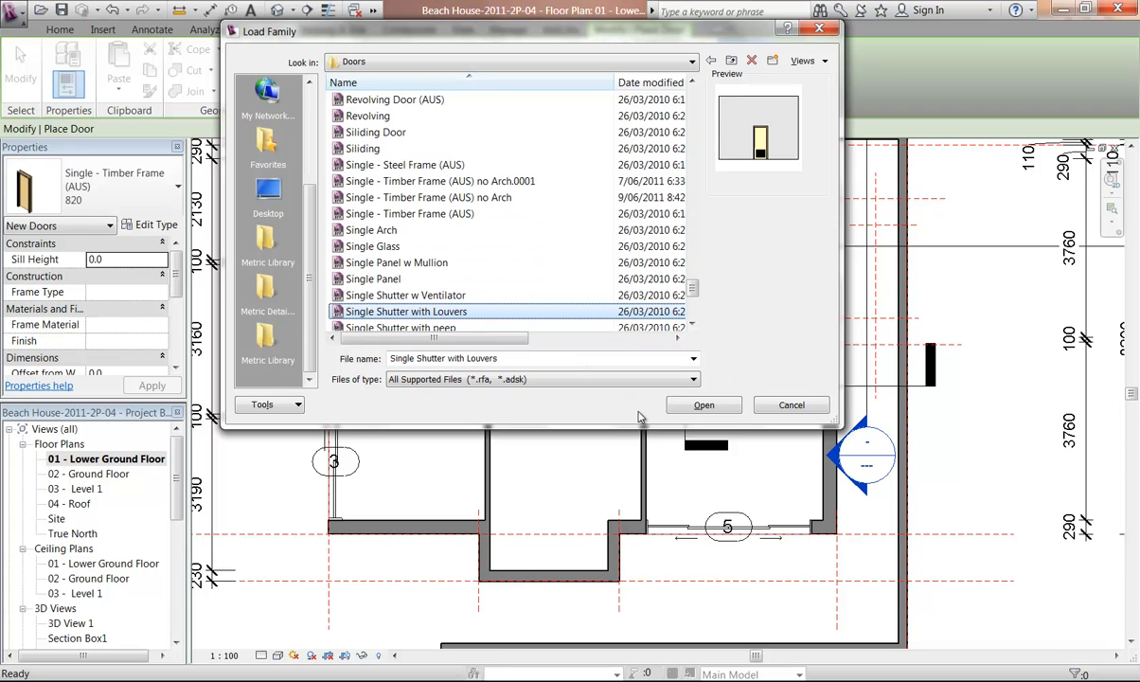
pyautogui.press('Down')
pyautogui.press('Down')
pyautogui.press('Down')
pyautogui.press('Down')
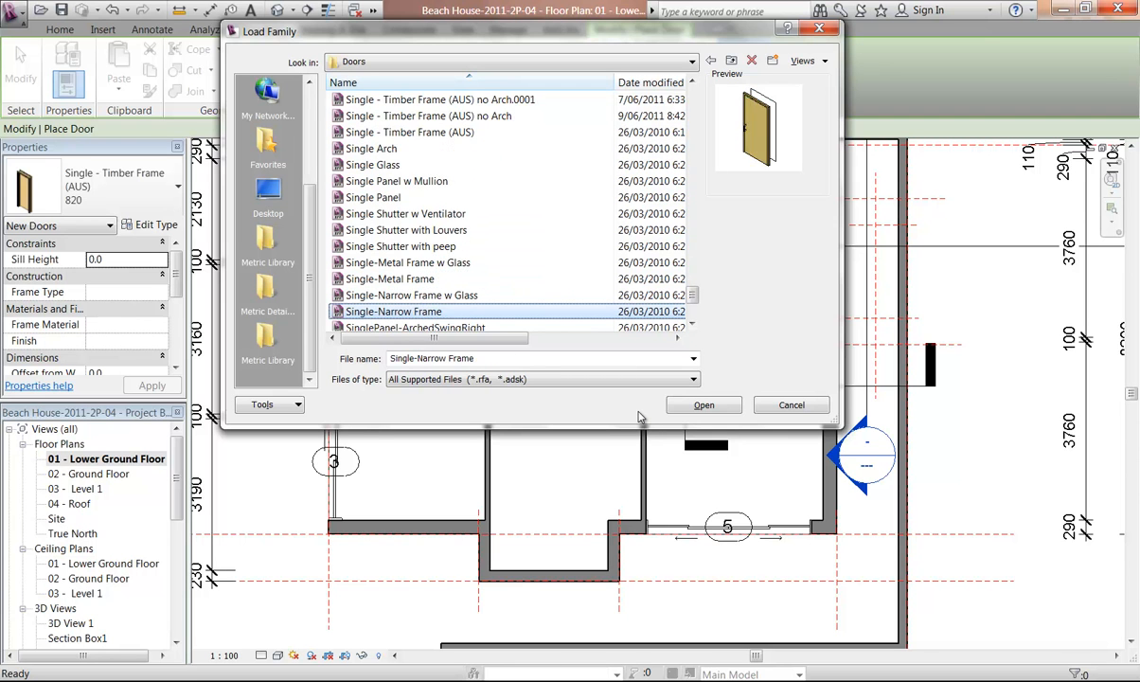
# Switch the file list to thumbnails, enlarge the Load Family dialog and show families as large icons
pyautogui.click(803, 59)
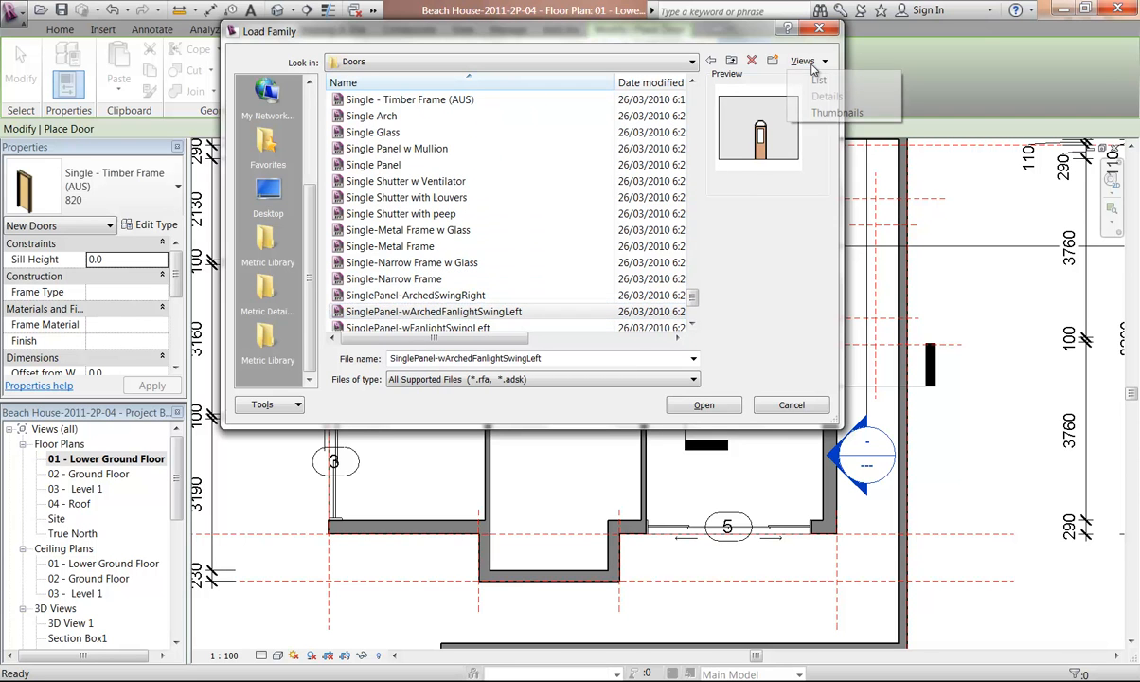
pyautogui.click(824, 112)
pyautogui.moveTo(836, 424); pyautogui.dragTo(1052, 640)
pyautogui.rightClick(851, 133)
pyautogui.moveTo(890, 139)
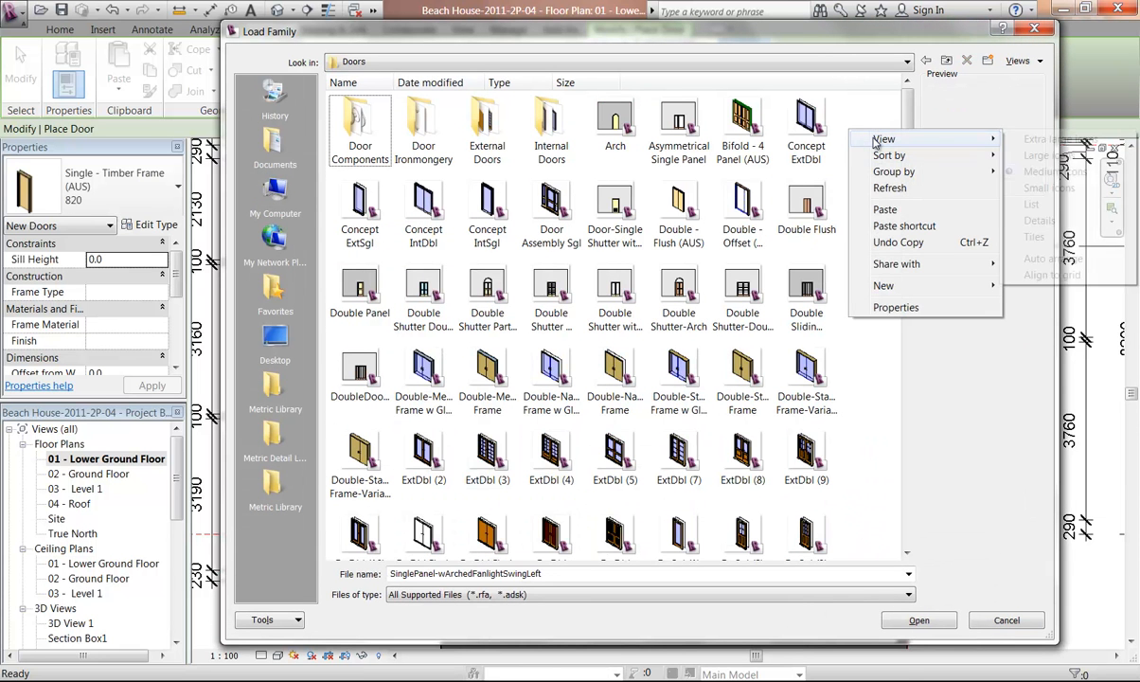
pyautogui.click(1048, 155)
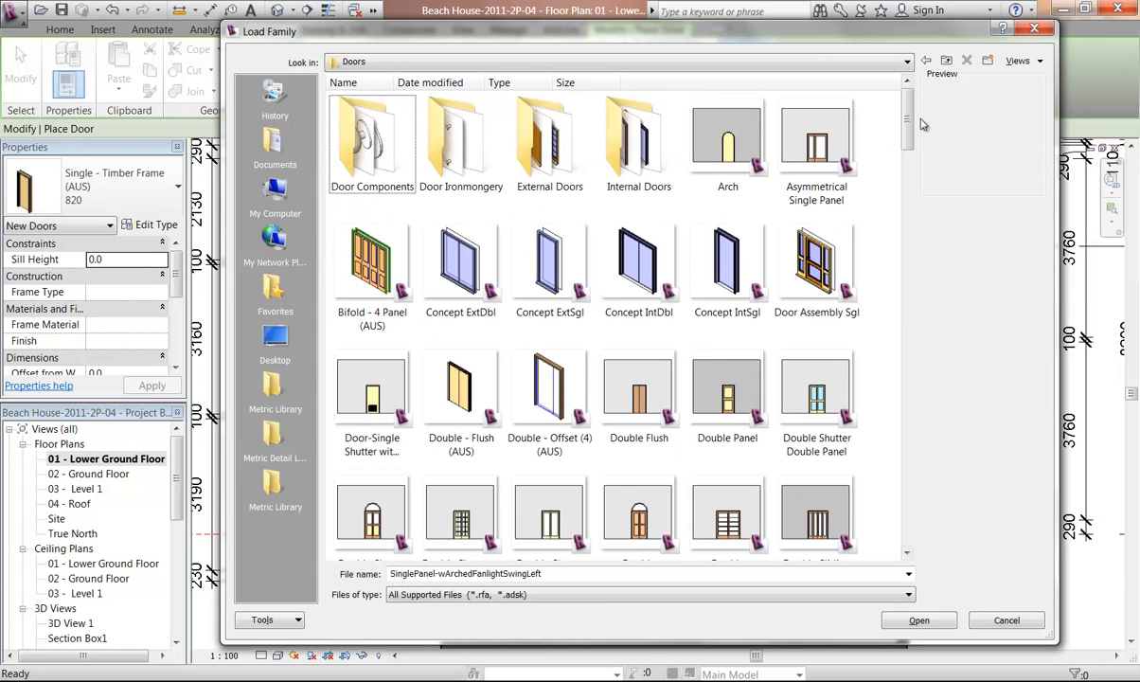
# Scroll through the door thumbnails and open the Internal Doors folder
pyautogui.moveTo(907, 120); pyautogui.dragTo(909, 342)
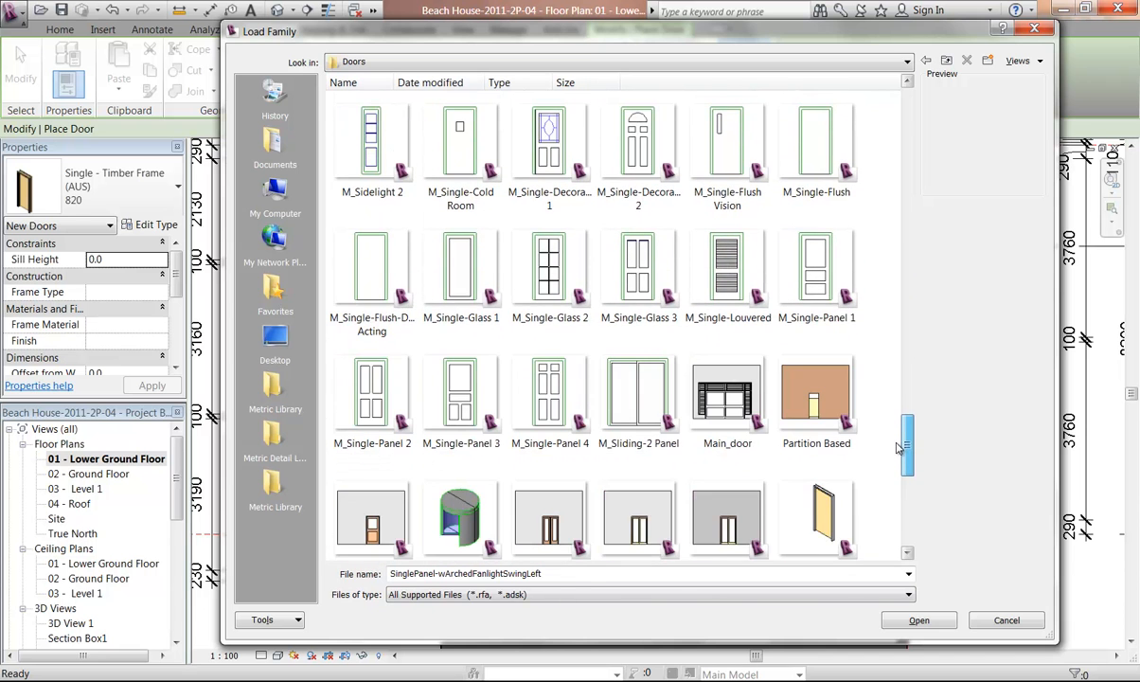
pyautogui.moveTo(899, 448); pyautogui.dragTo(900, 82)
pyautogui.doubleClick(638, 138)
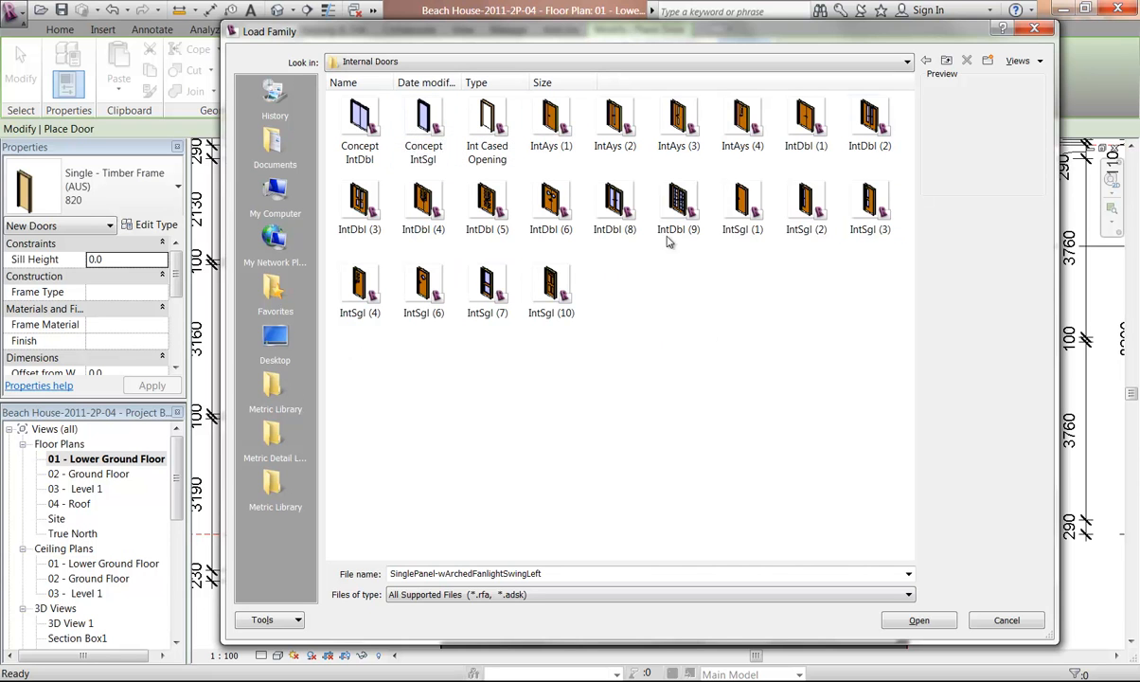
# Open the Doors folder of the International Metric Library through the Metric Library shortcut
pyautogui.click(272, 389)
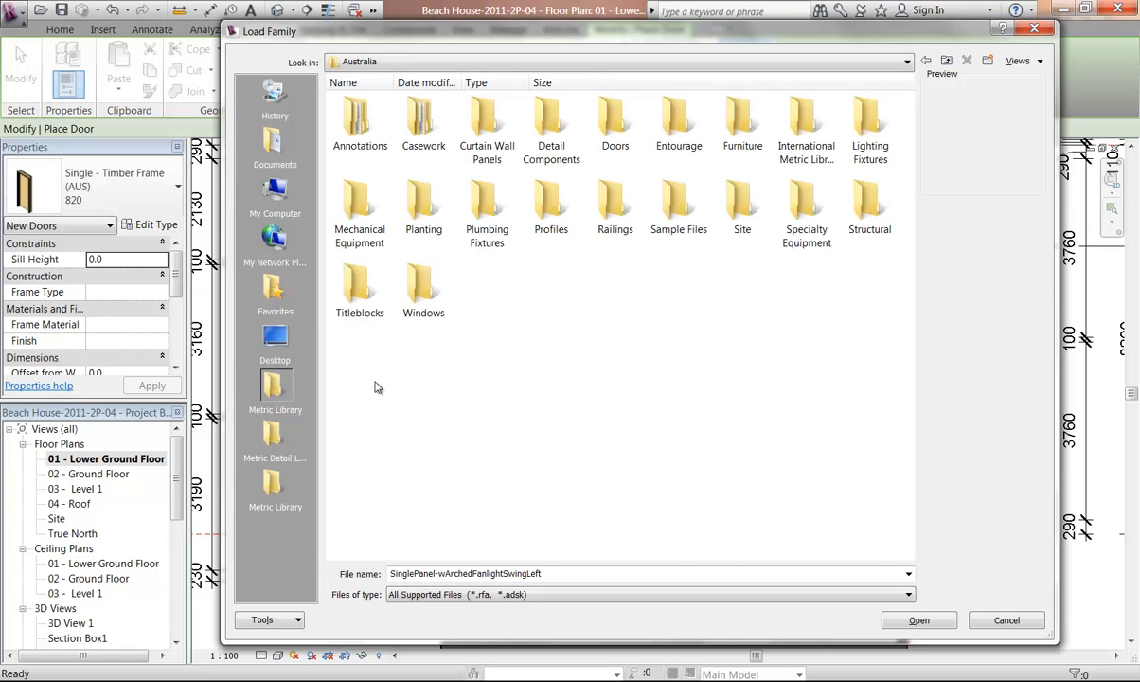
pyautogui.doubleClick(812, 132)
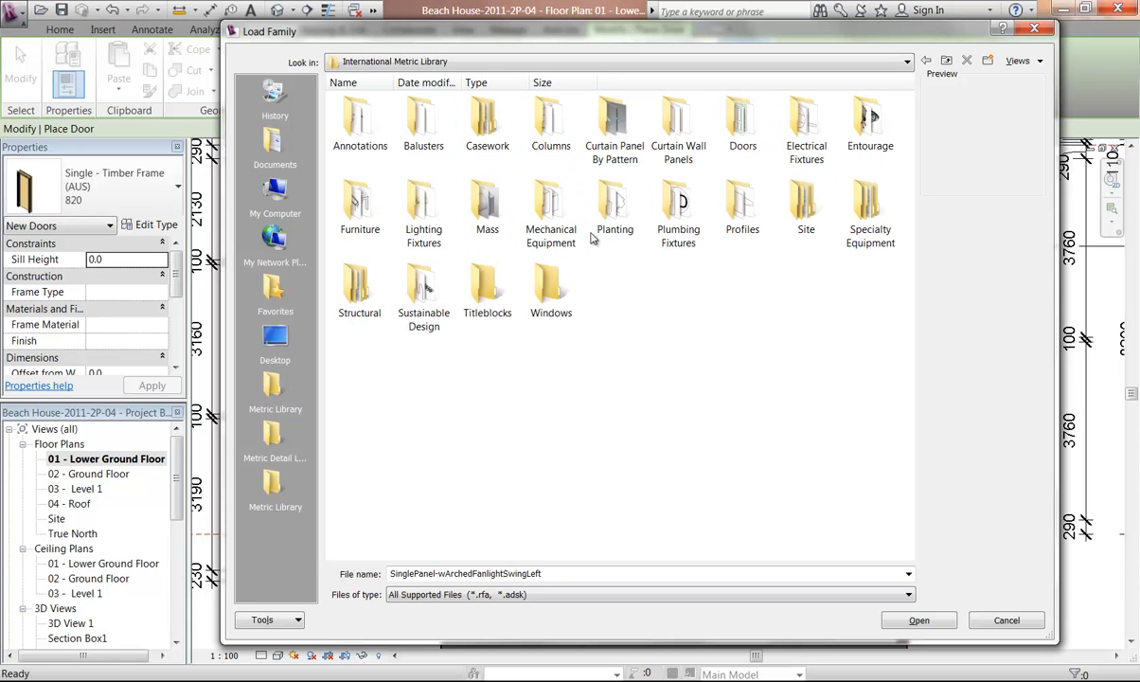
pyautogui.doubleClick(738, 130)
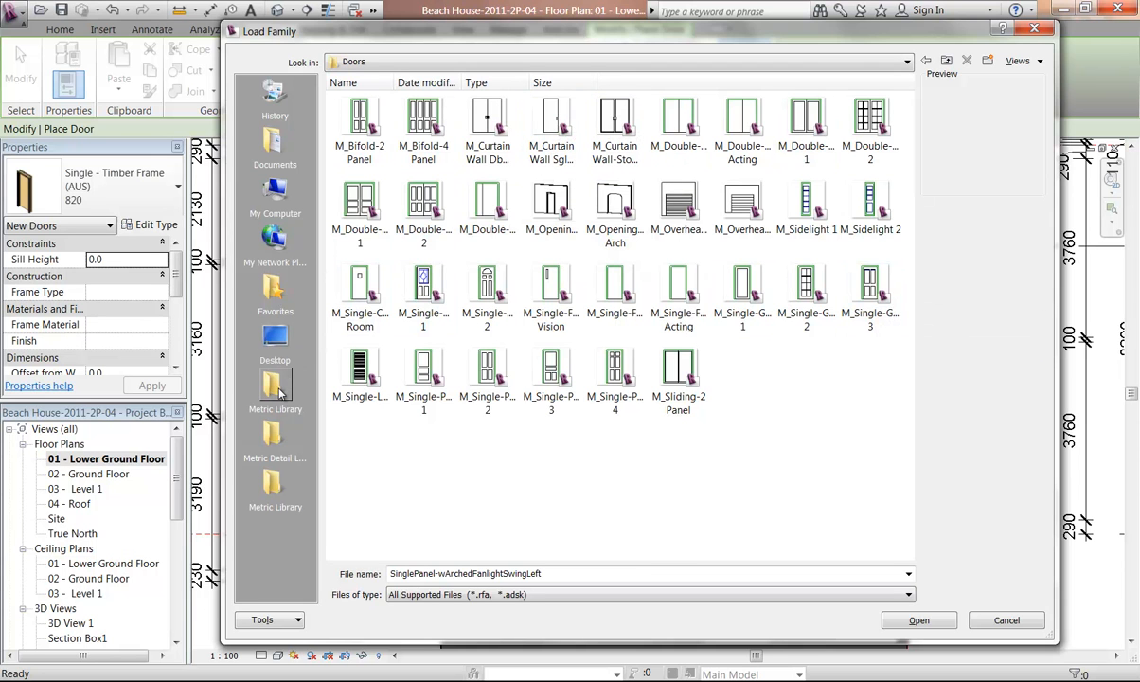
# Browse the Metric Library, International Metric Library and Australia door folders, then open the combined Doors folder of the Metric Library
pyautogui.click(274, 488)
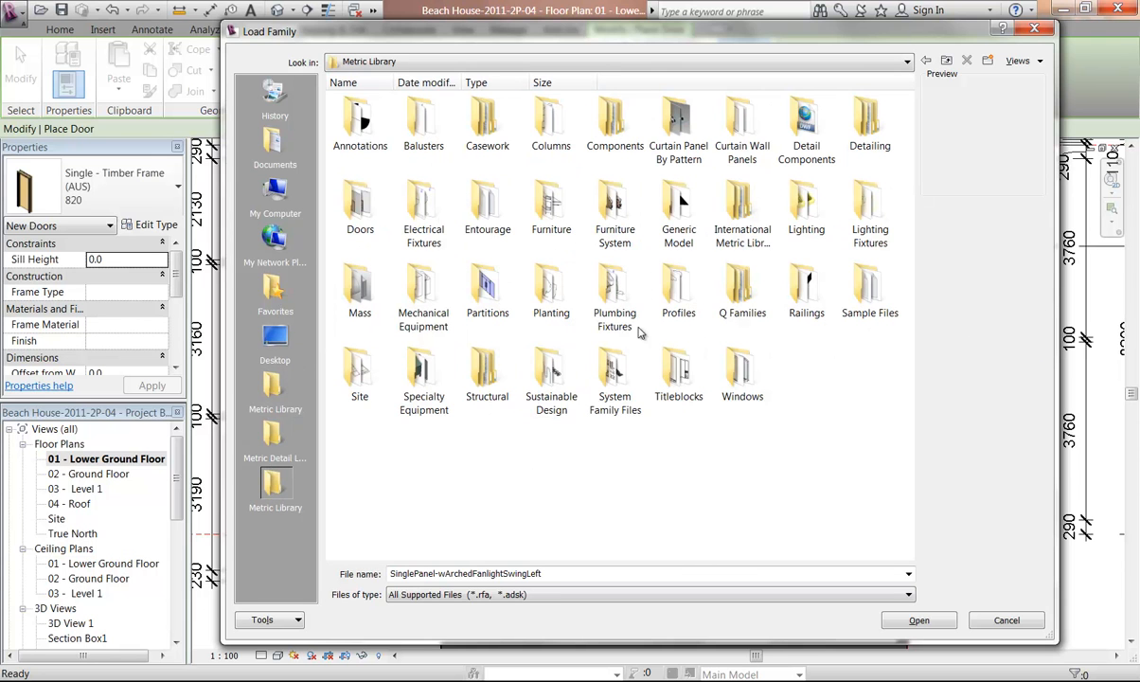
pyautogui.doubleClick(750, 210)
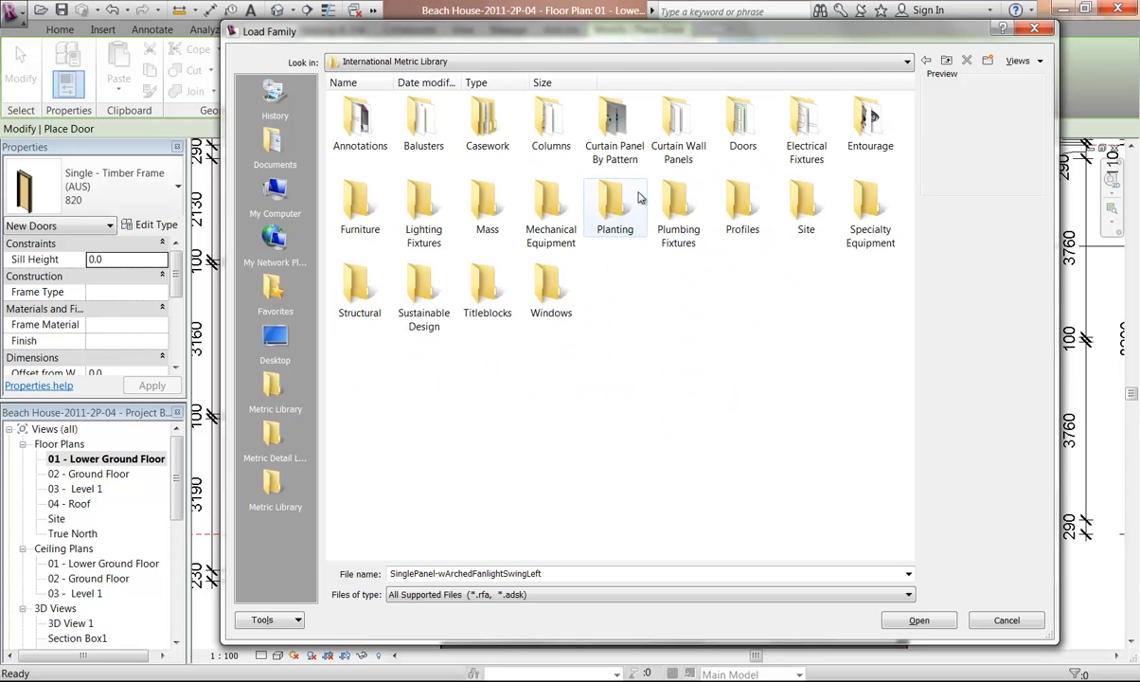
pyautogui.doubleClick(743, 132)
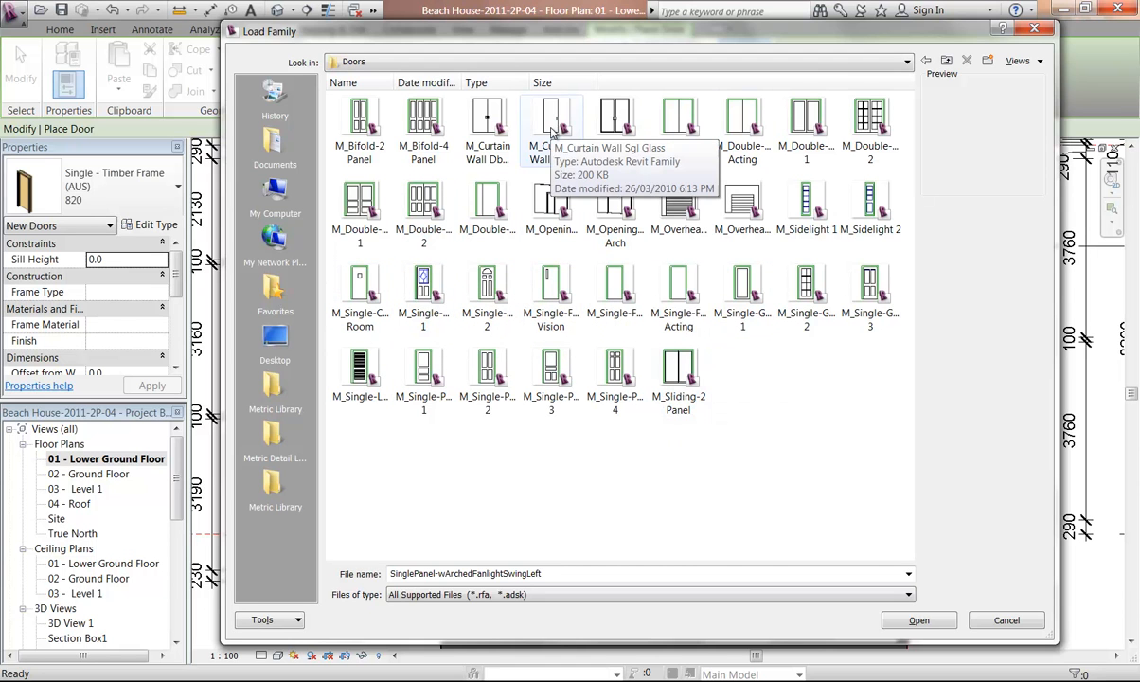
pyautogui.click(275, 388)
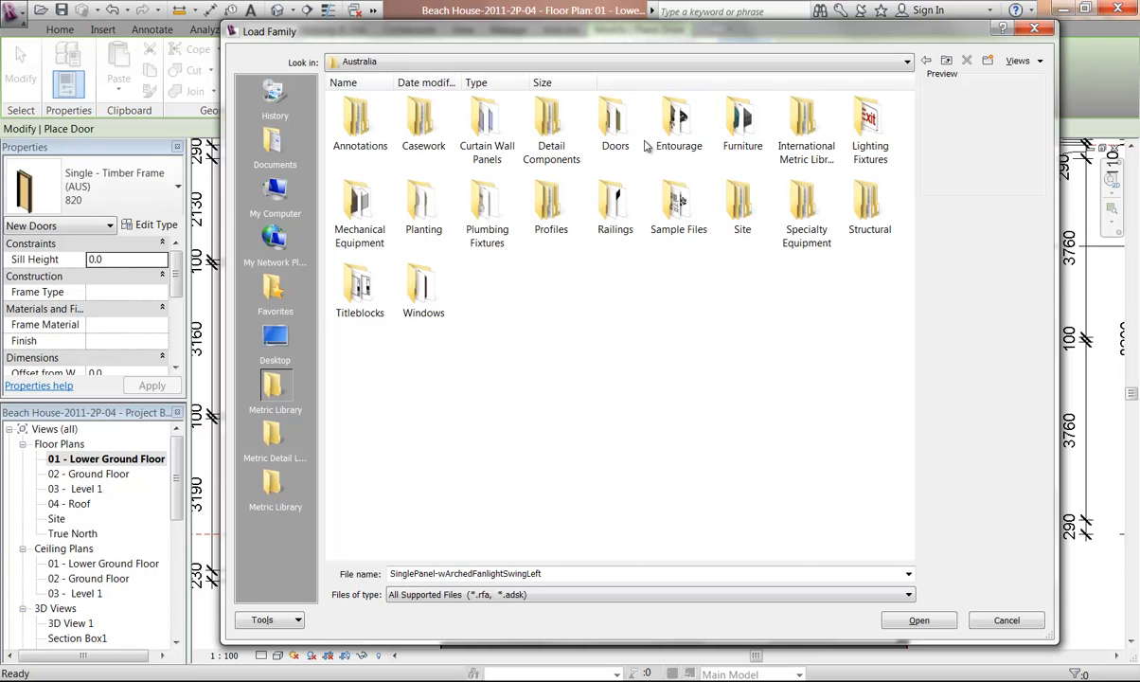
pyautogui.doubleClick(614, 123)
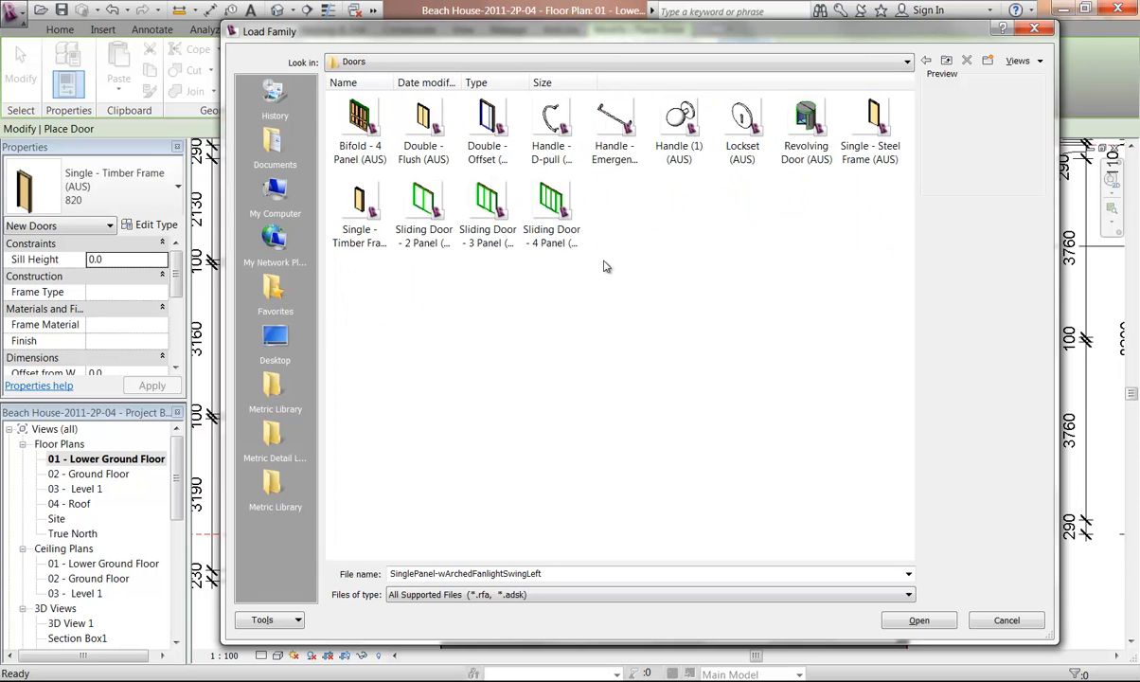
pyautogui.click(273, 483)
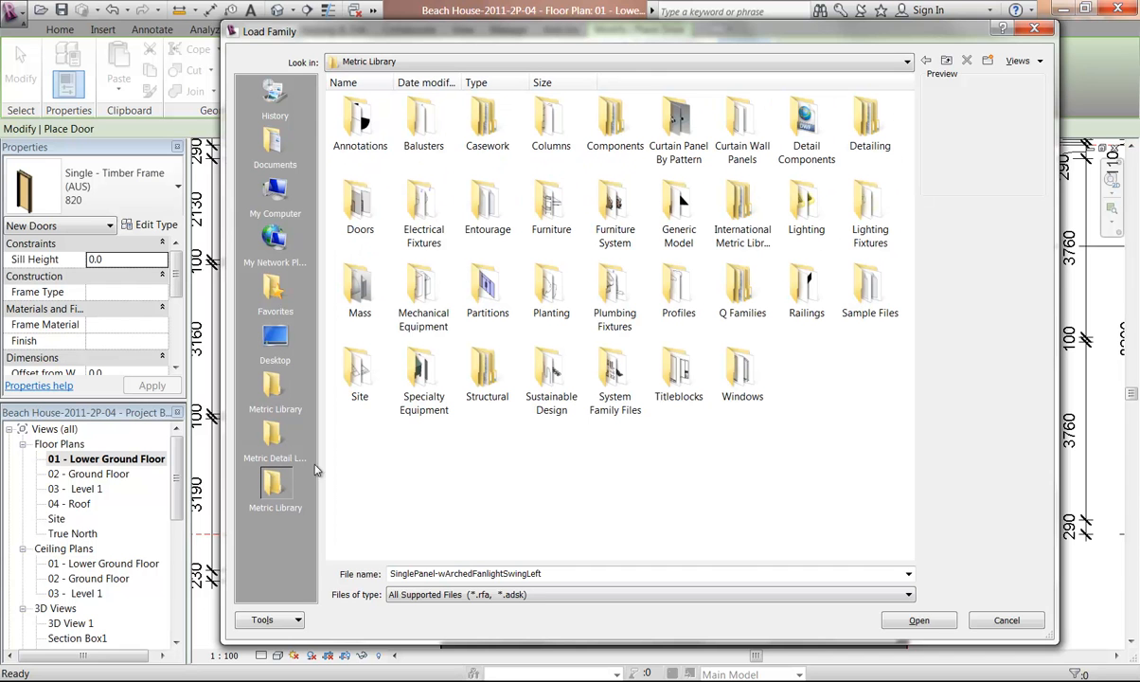
pyautogui.click(358, 216)
pyautogui.doubleClick(348, 210)
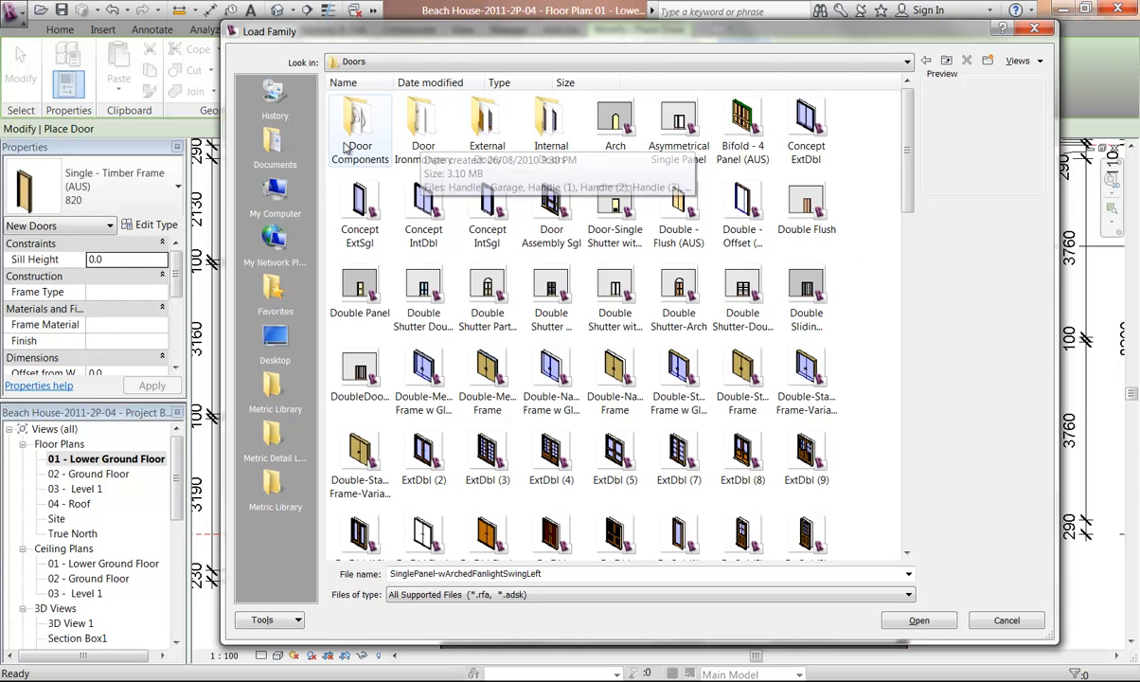
# Scroll through the Doors folder and preview the single-door families one by one
pyautogui.moveTo(906, 155); pyautogui.dragTo(905, 277)
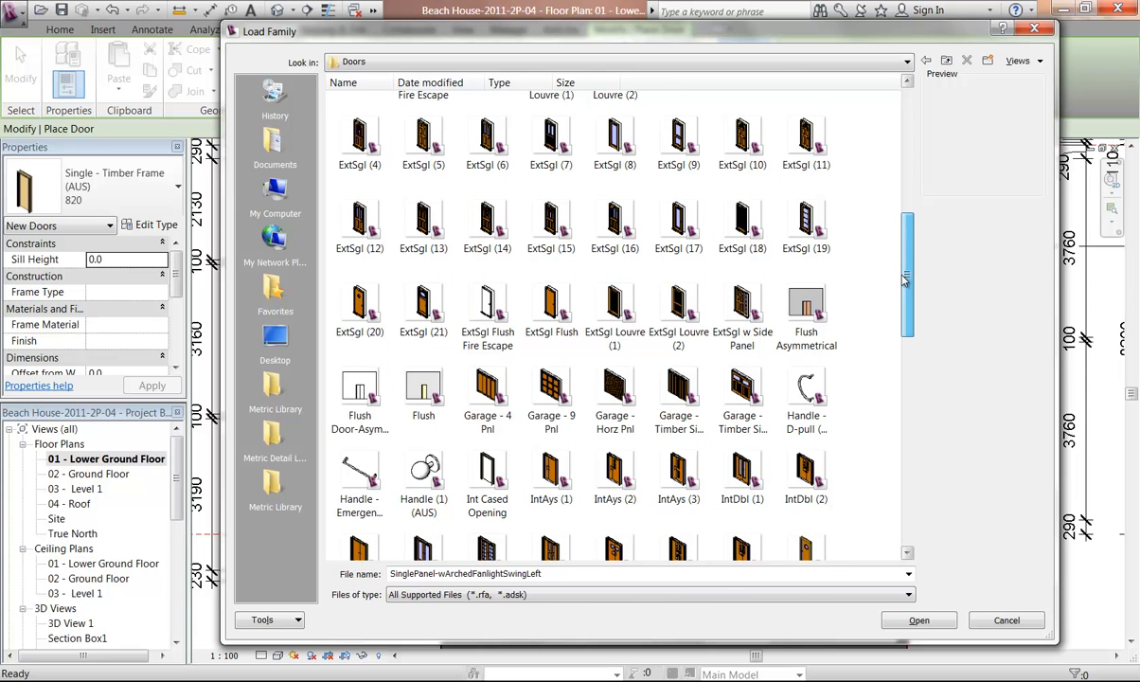
pyautogui.moveTo(905, 277); pyautogui.dragTo(906, 452)
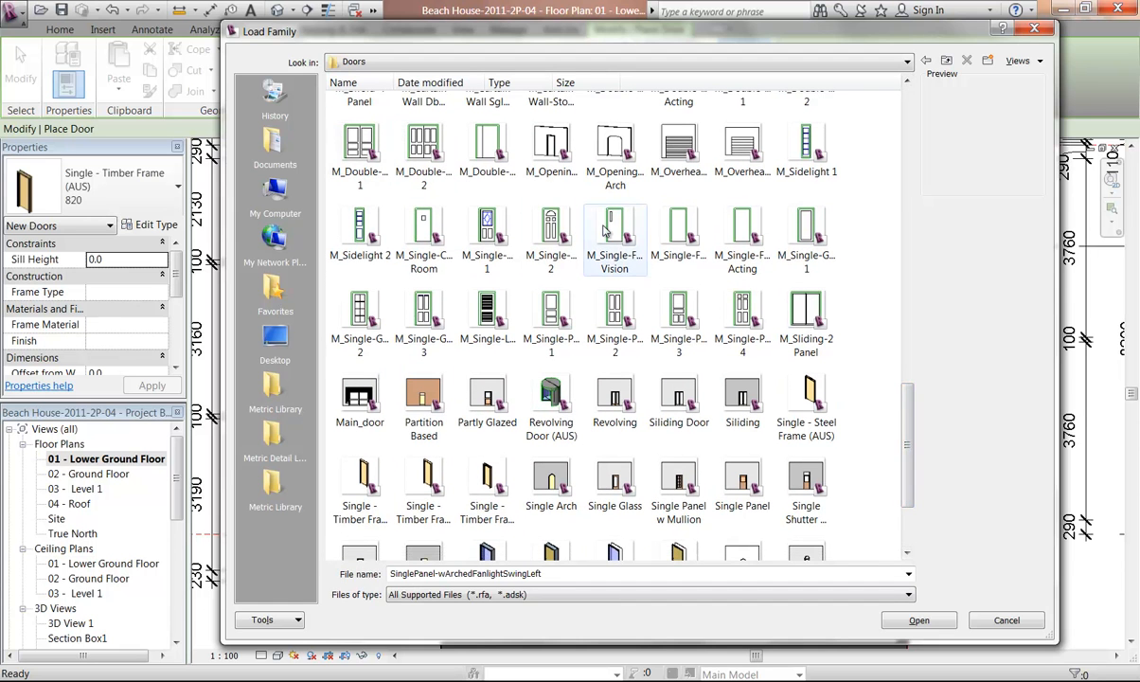
pyautogui.click(679, 232)
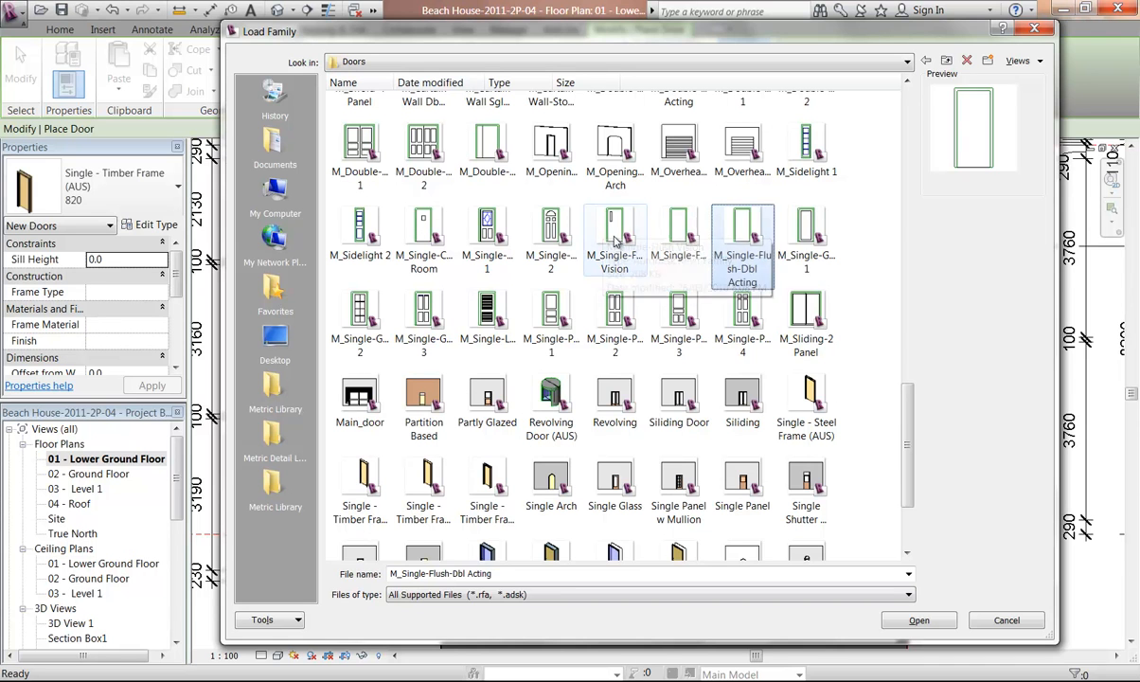
pyautogui.click(806, 232)
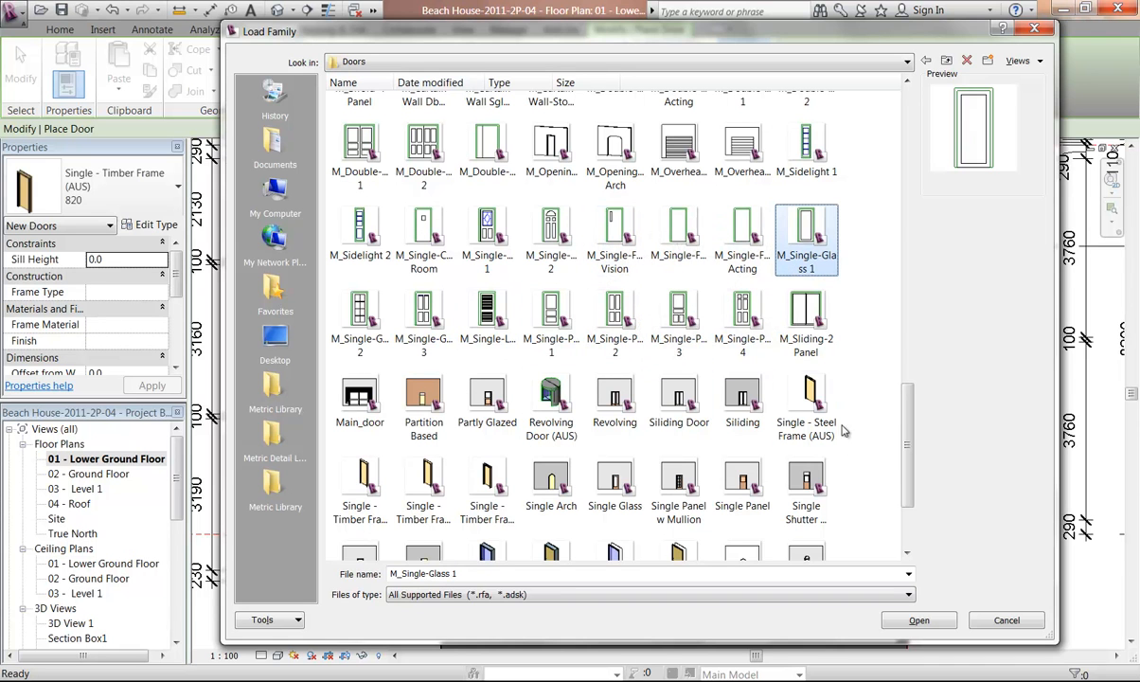
pyautogui.click(357, 485)
pyautogui.click(423, 483)
pyautogui.click(484, 482)
pyautogui.click(549, 482)
pyautogui.click(614, 482)
pyautogui.click(679, 481)
pyautogui.click(798, 480)
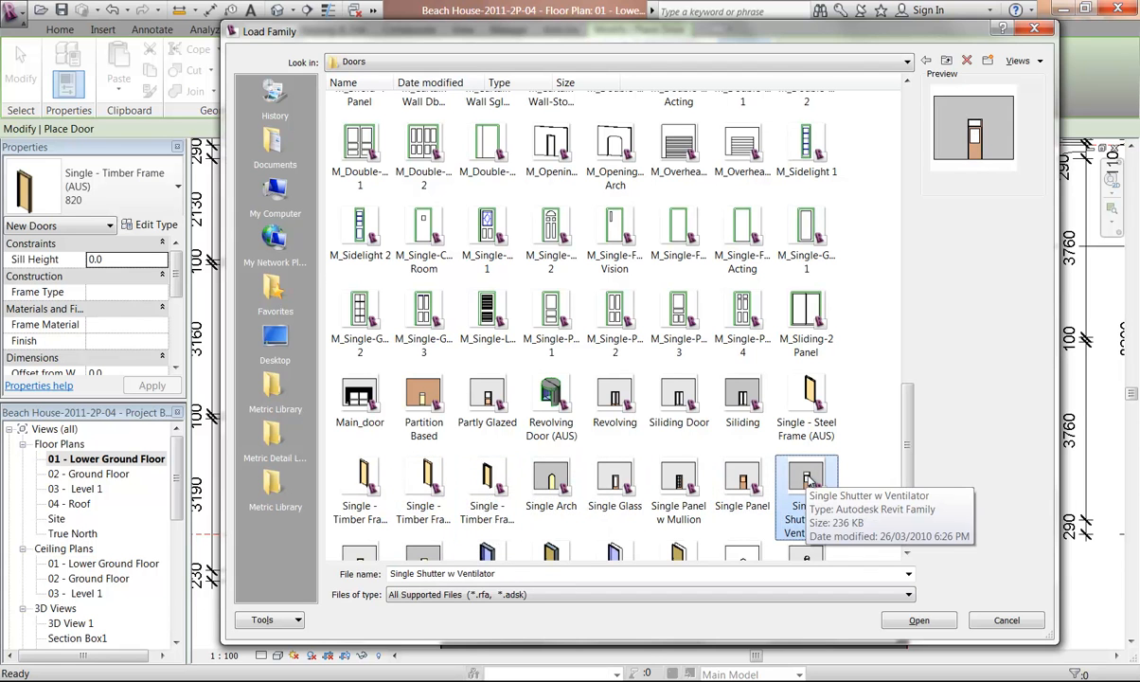
# Step through the door thumbnails with the keyboard, previewing each family back to the top of the folder
pyautogui.press('Down')
pyautogui.press('Left')
pyautogui.press('Left')
pyautogui.press('Left')
pyautogui.press('Left')
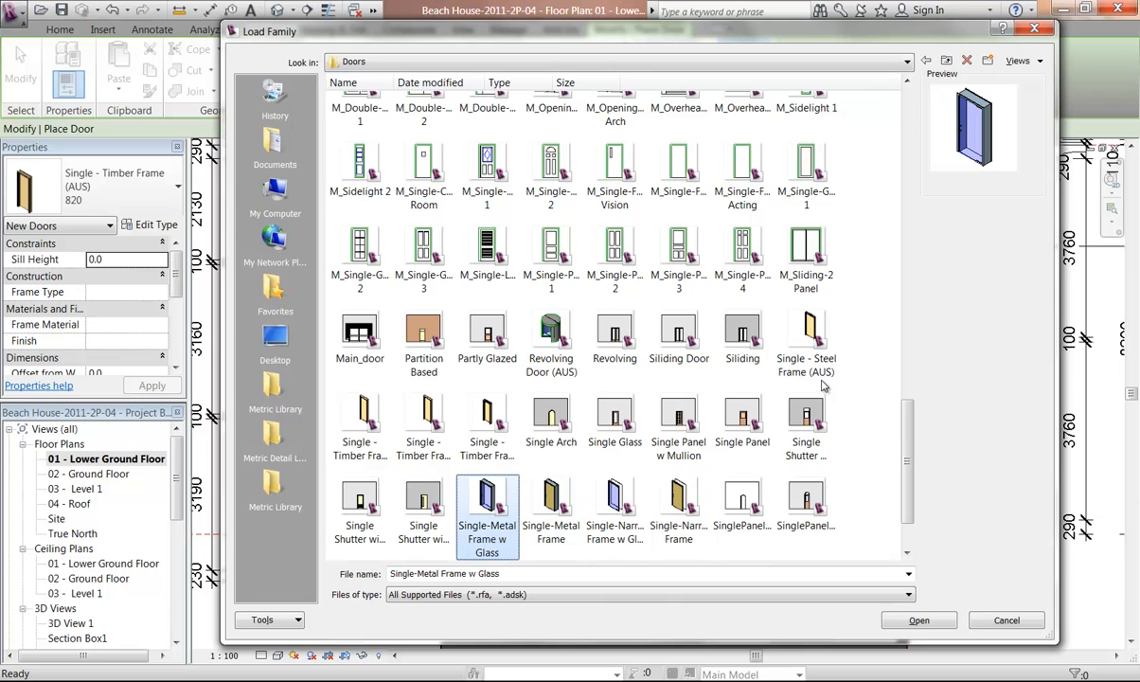
pyautogui.press('Left')
pyautogui.press('Left')
pyautogui.press('Up')
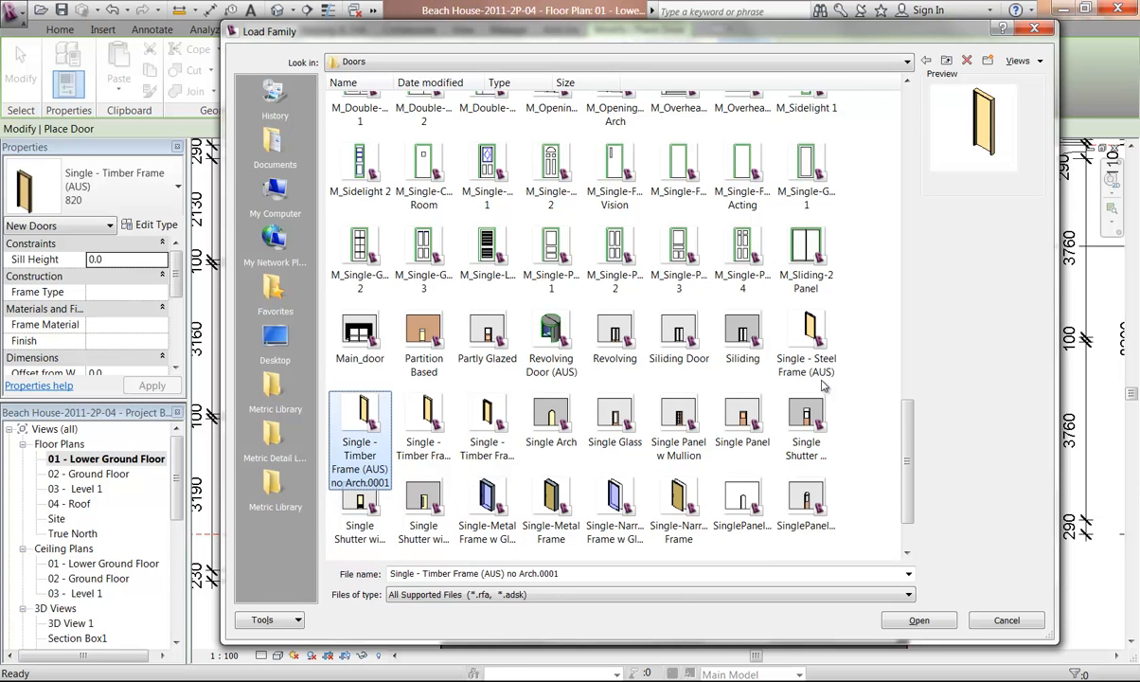
pyautogui.press('Up')
pyautogui.press('Up')
pyautogui.press('Down')
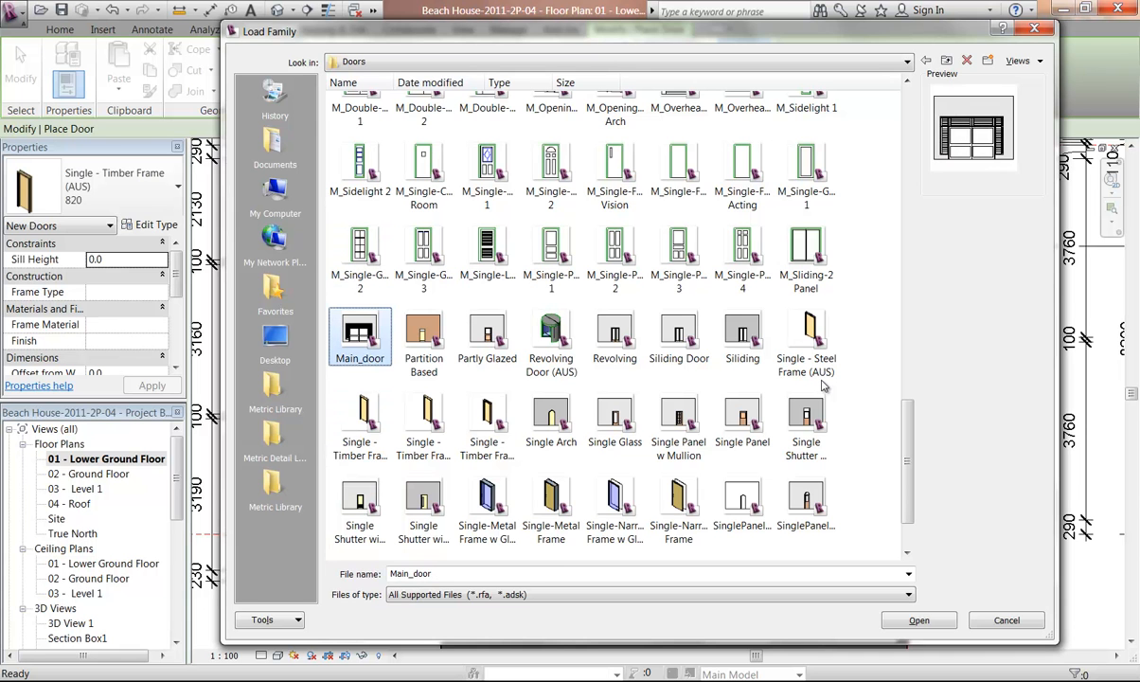
pyautogui.press('Up')
pyautogui.press('Up')
pyautogui.press('Up')
pyautogui.press('Up')
pyautogui.press('Up')
pyautogui.press('Up')
pyautogui.press('Up')
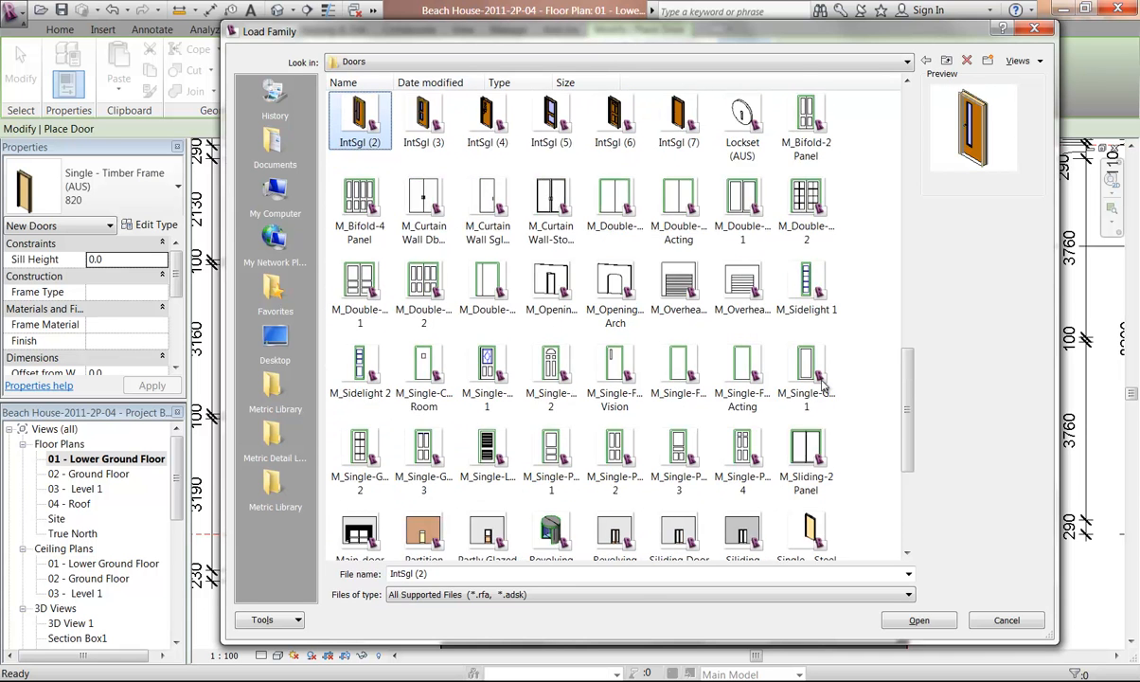
pyautogui.press('Up')
pyautogui.press('Up')
pyautogui.press('Up')
pyautogui.press('Up')
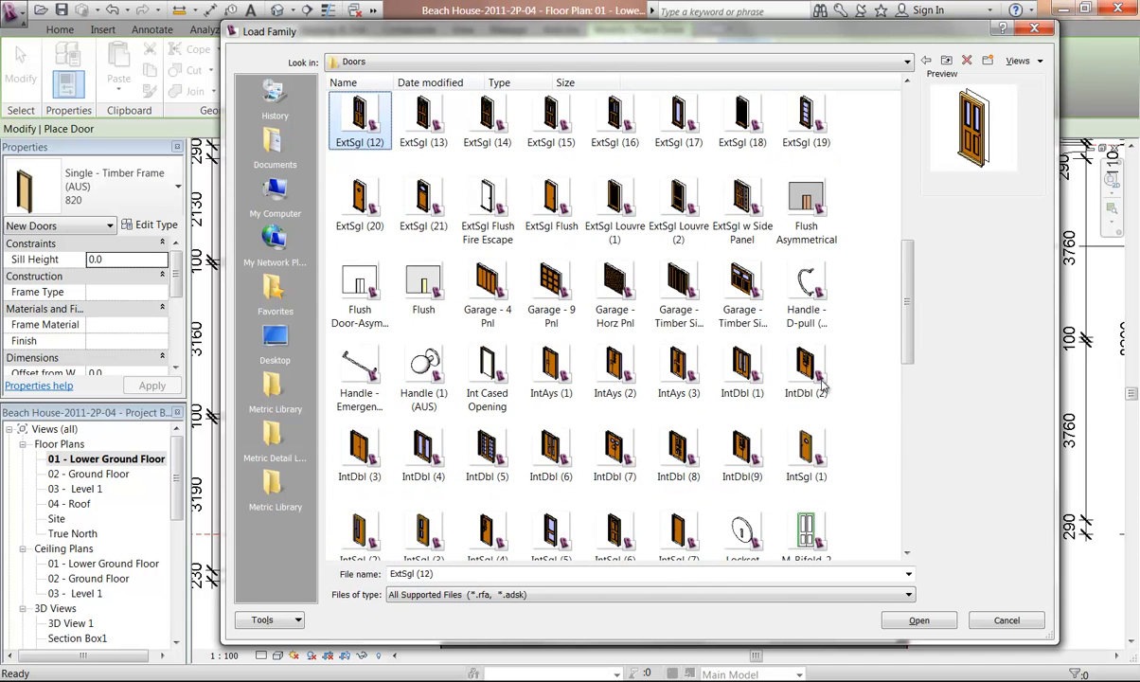
pyautogui.press('Up')
pyautogui.press('Up')
pyautogui.press('Up')
pyautogui.press('Up')
pyautogui.press('Up')
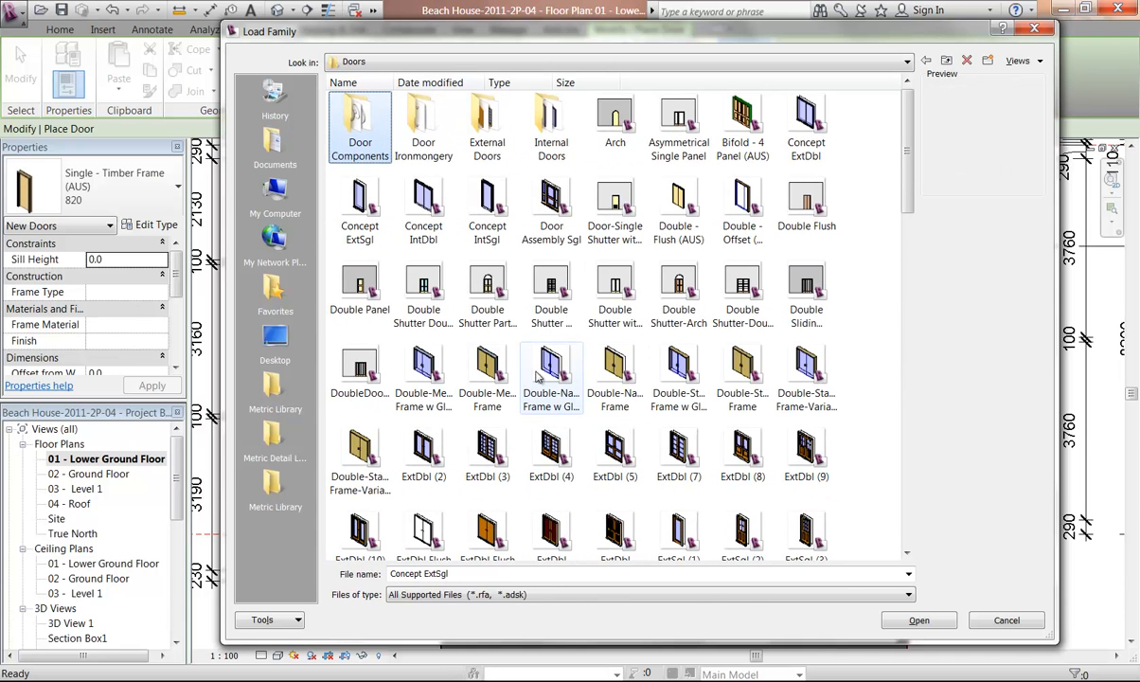
# Check the Internal Doors folder, return to Doors and preview the Single - Timber Frame Slider (AUS) family
pyautogui.doubleClick(551, 123)
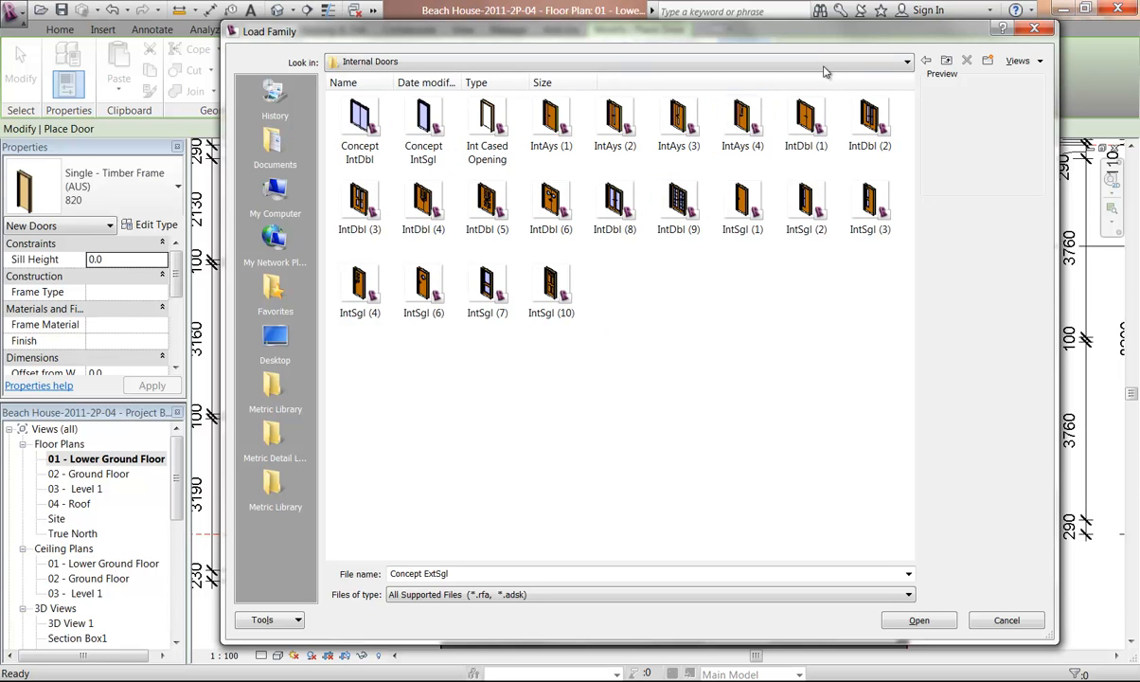
pyautogui.click(946, 61)
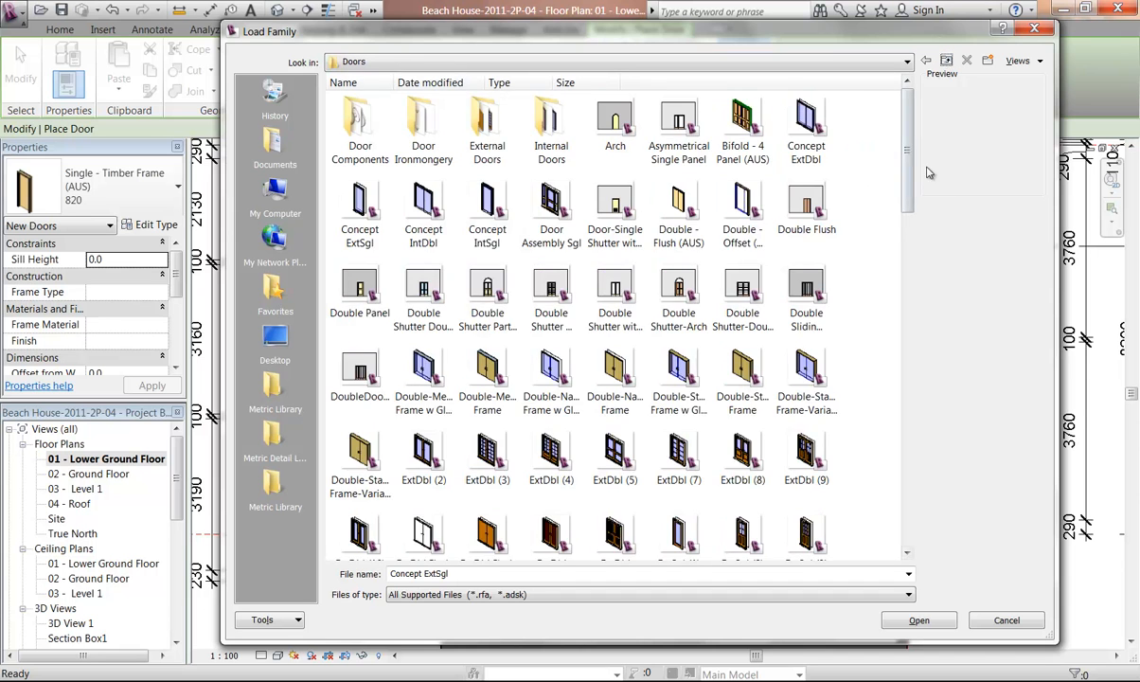
pyautogui.moveTo(911, 164); pyautogui.dragTo(912, 138)
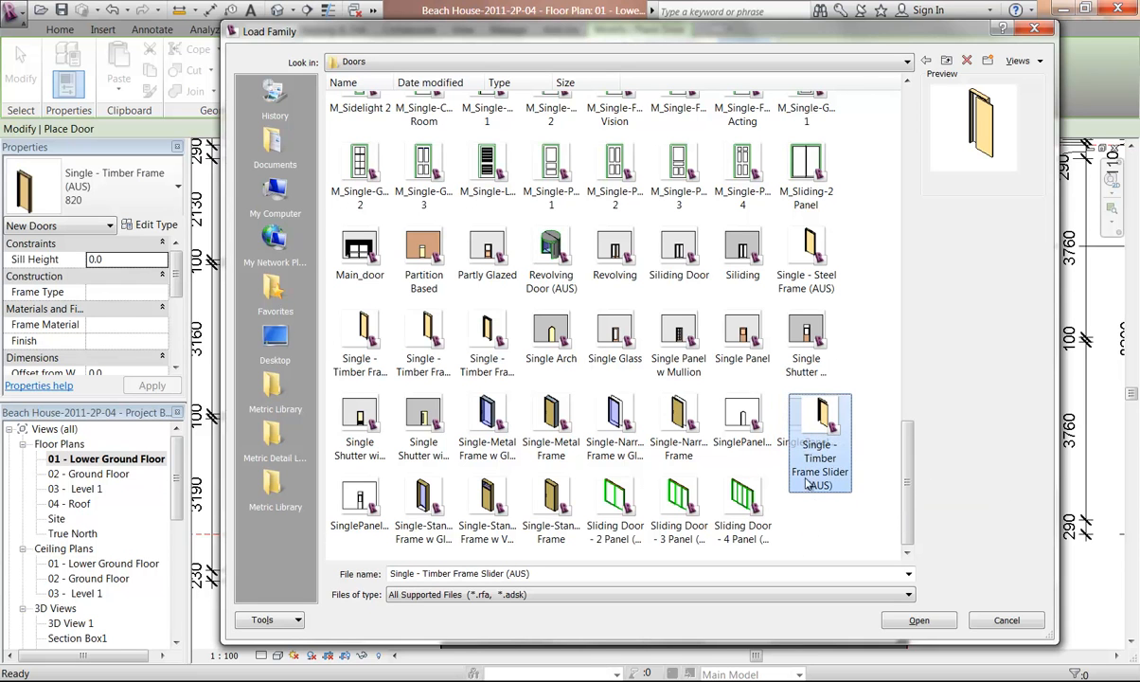
pyautogui.click(820, 419)
pyautogui.click(820, 492)
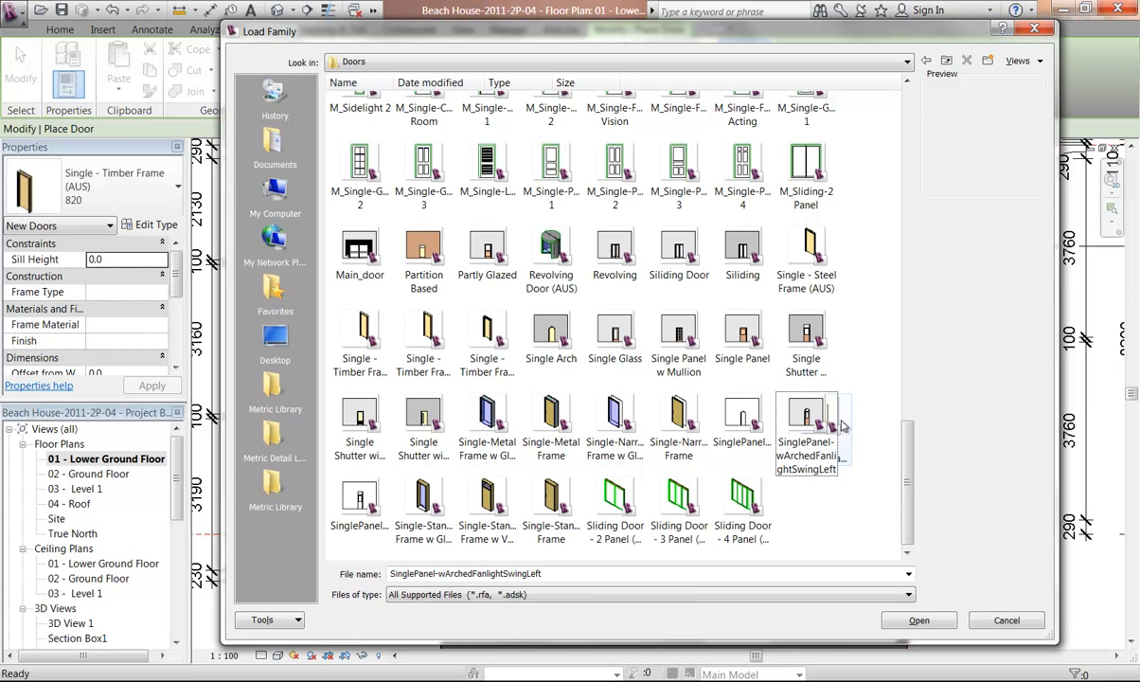
pyautogui.rightClick(834, 319)
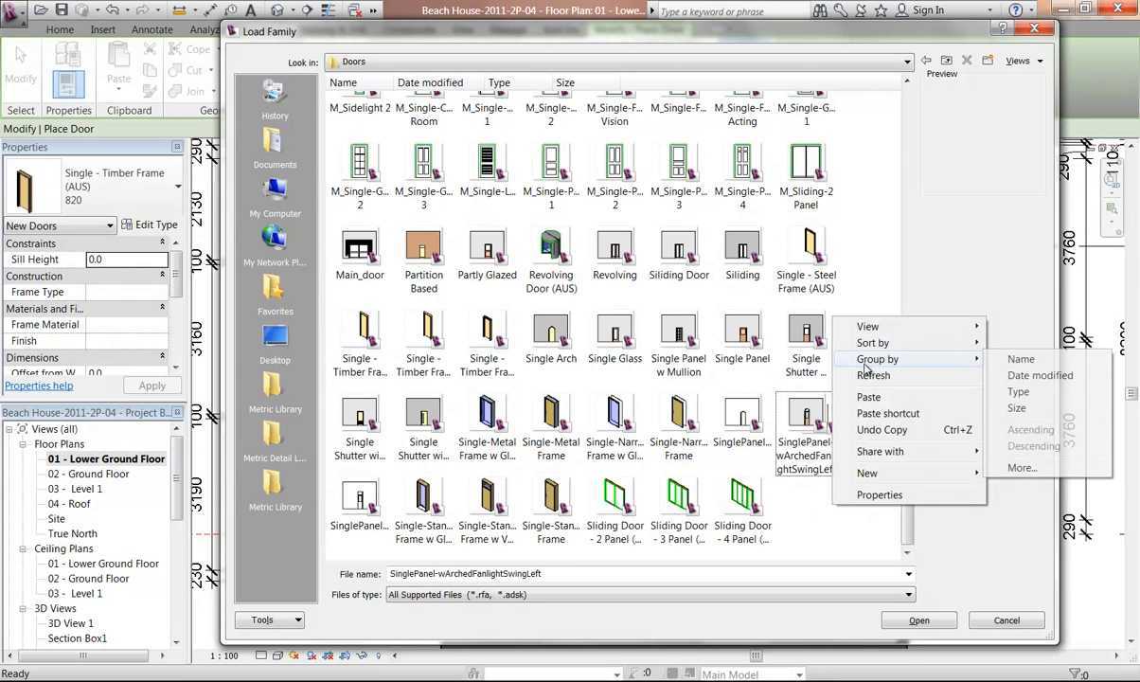
pyautogui.moveTo(869, 330)
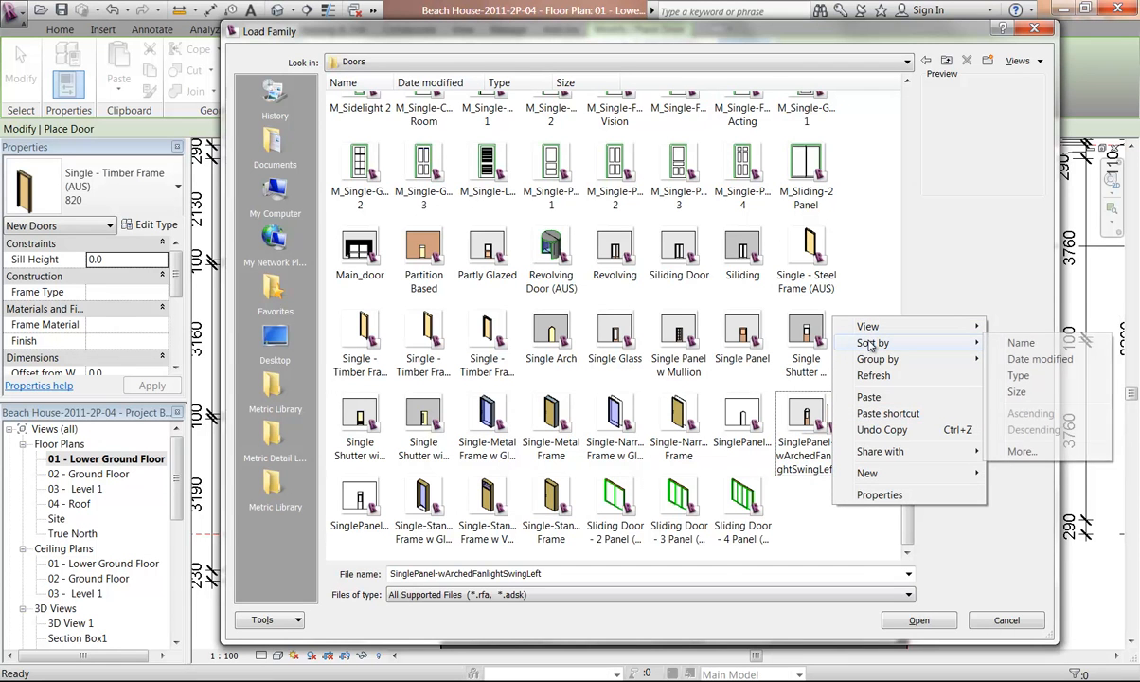
pyautogui.click(947, 343)
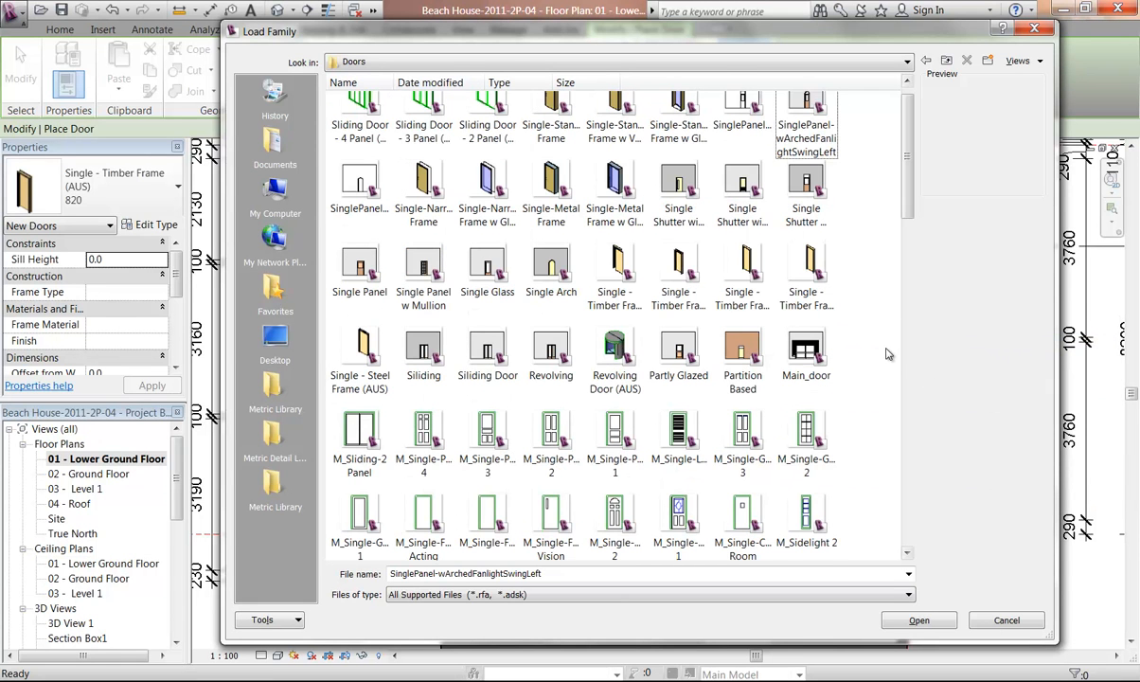
pyautogui.rightClick(886, 202)
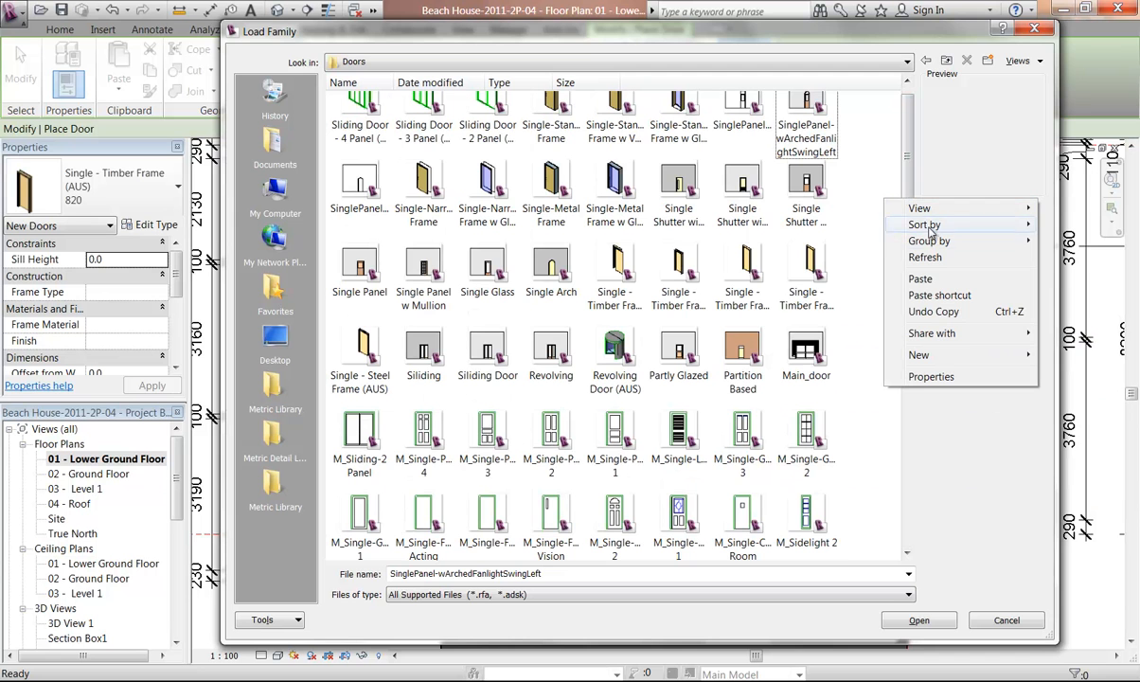
pyautogui.moveTo(937, 227)
pyautogui.click(832, 230)
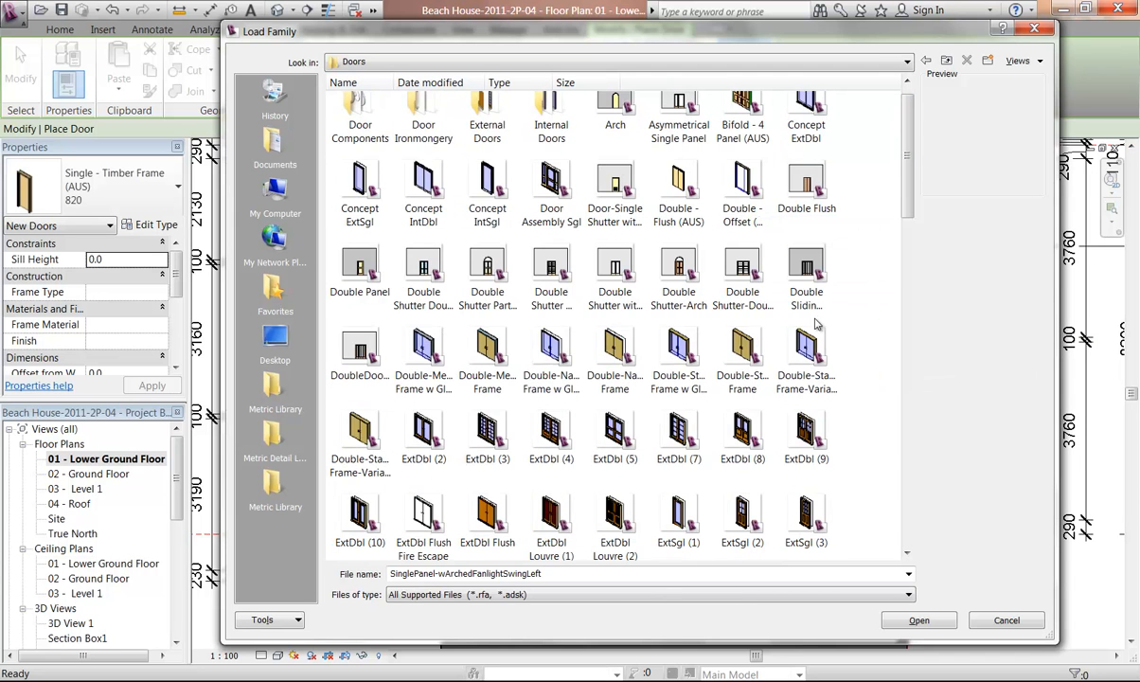
# Load the Single - Timber Frame Slider (AUS) door family
pyautogui.scroll(-10, 824, 322)
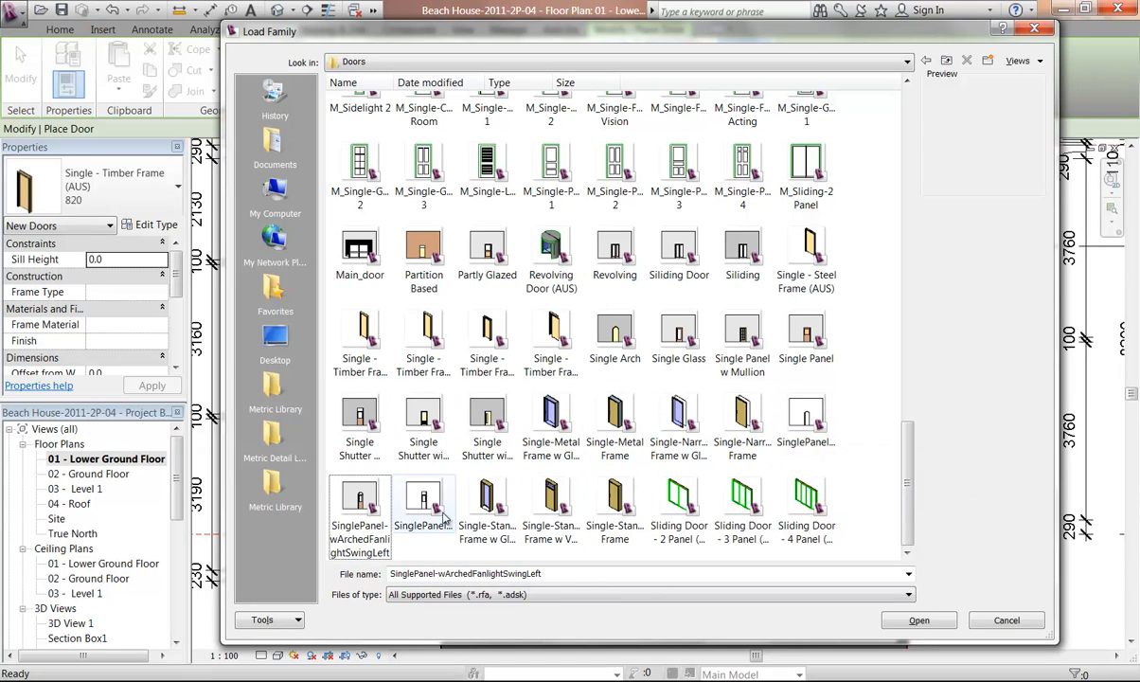
pyautogui.click(541, 363)
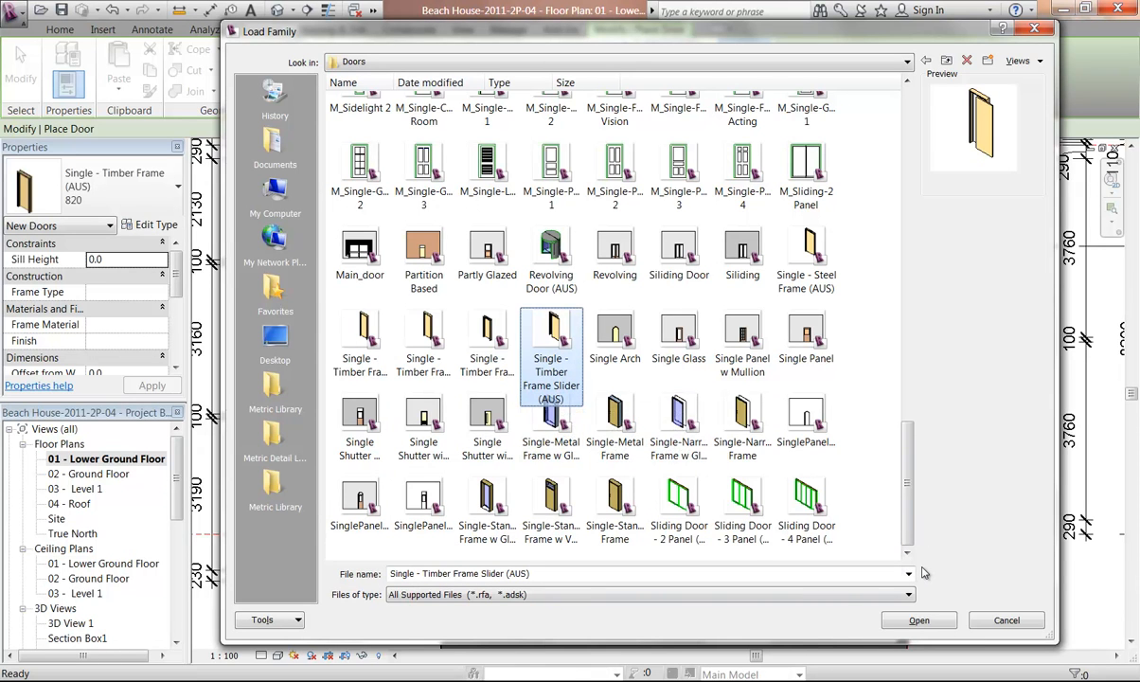
pyautogui.click(915, 621)
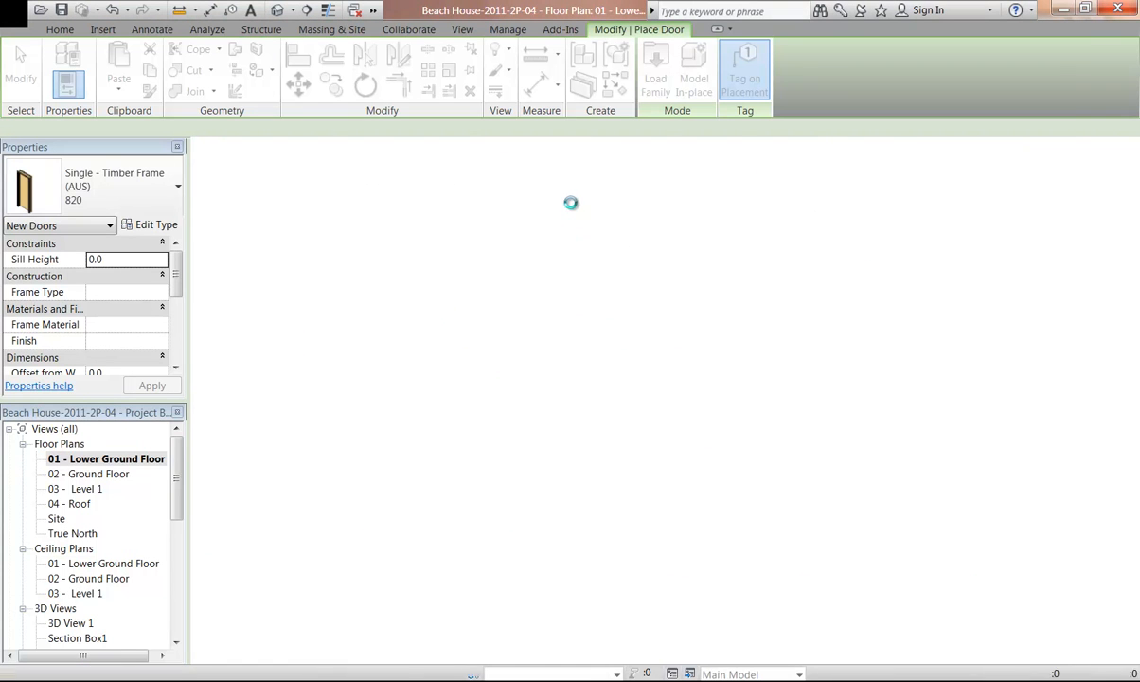
# Place the timber frame slider door in the corridor wall between doors 6 and 7, flipped to slide right
pyautogui.scroll(5, 540, 239)
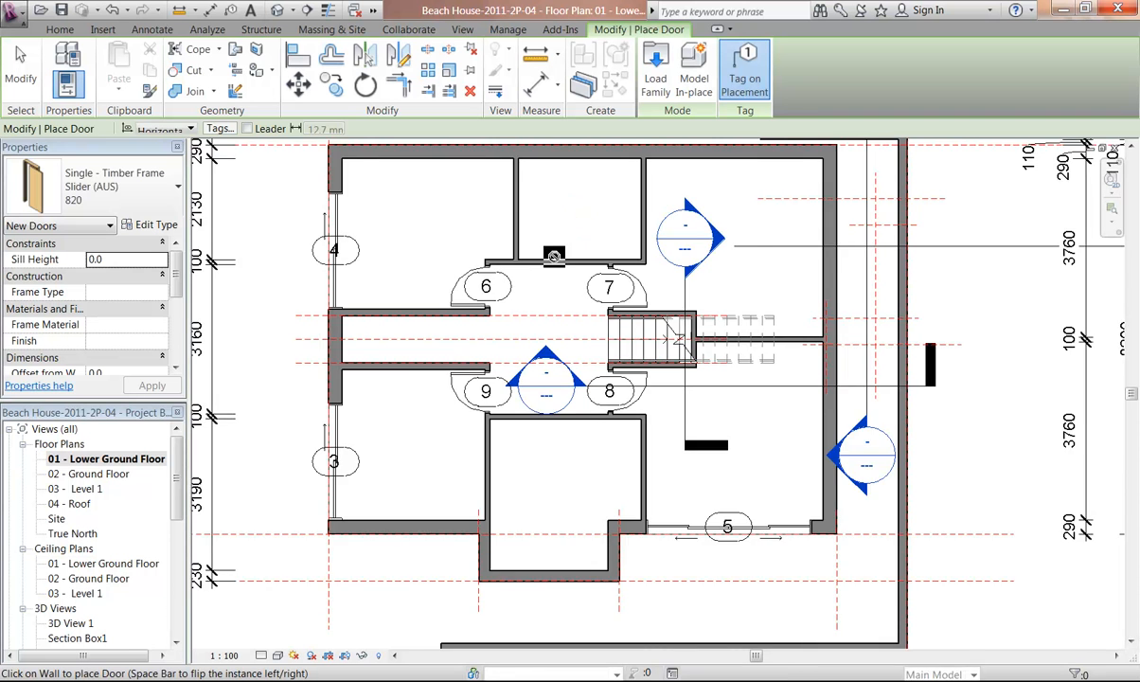
pyautogui.scroll(2, 538, 245)
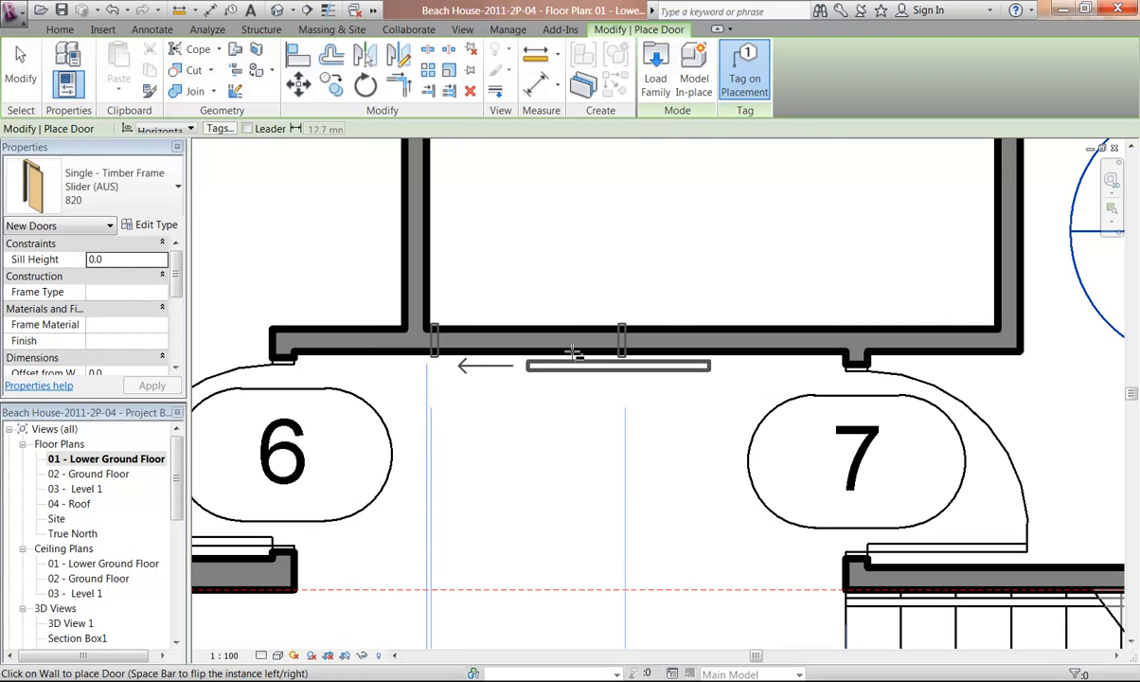
pyautogui.press('space')
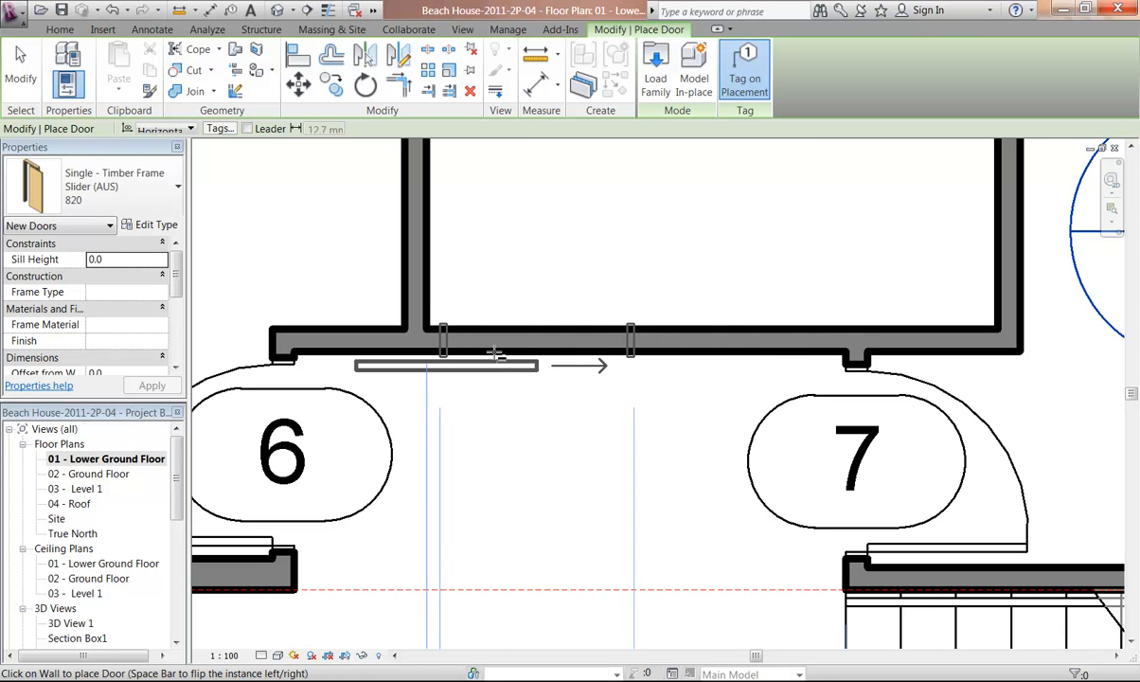
pyautogui.click(511, 424)
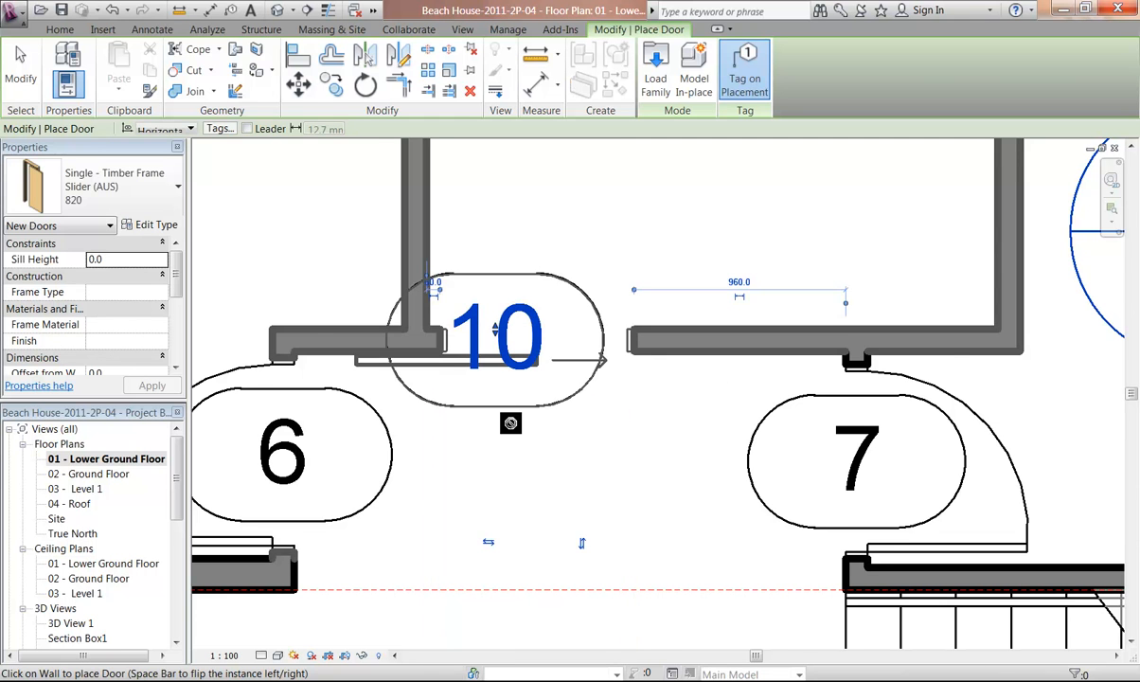
pyautogui.scroll(-4, 511, 424)
pyautogui.moveTo(539, 259); pyautogui.dragTo(541, 211, button='middle')
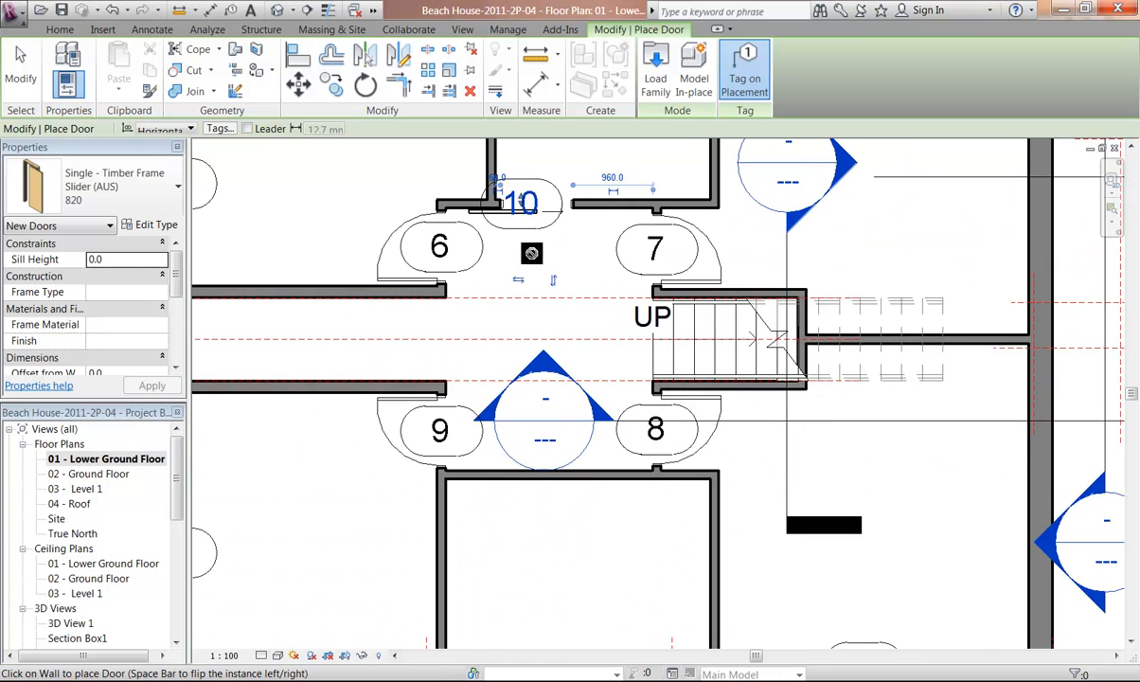
# Place another Single - Timber Frame Slider (AUS) door in the wall between doors 9 and 8, flipped to slide right
pyautogui.scroll(2, 514, 481)
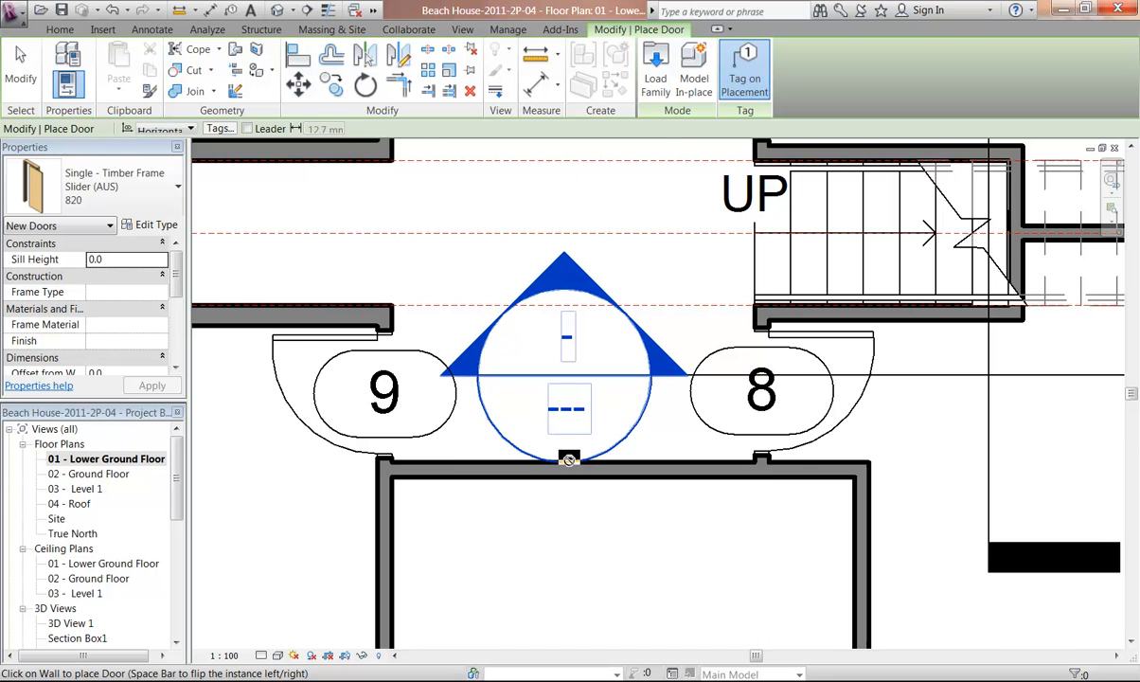
pyautogui.scroll(2, 568, 459)
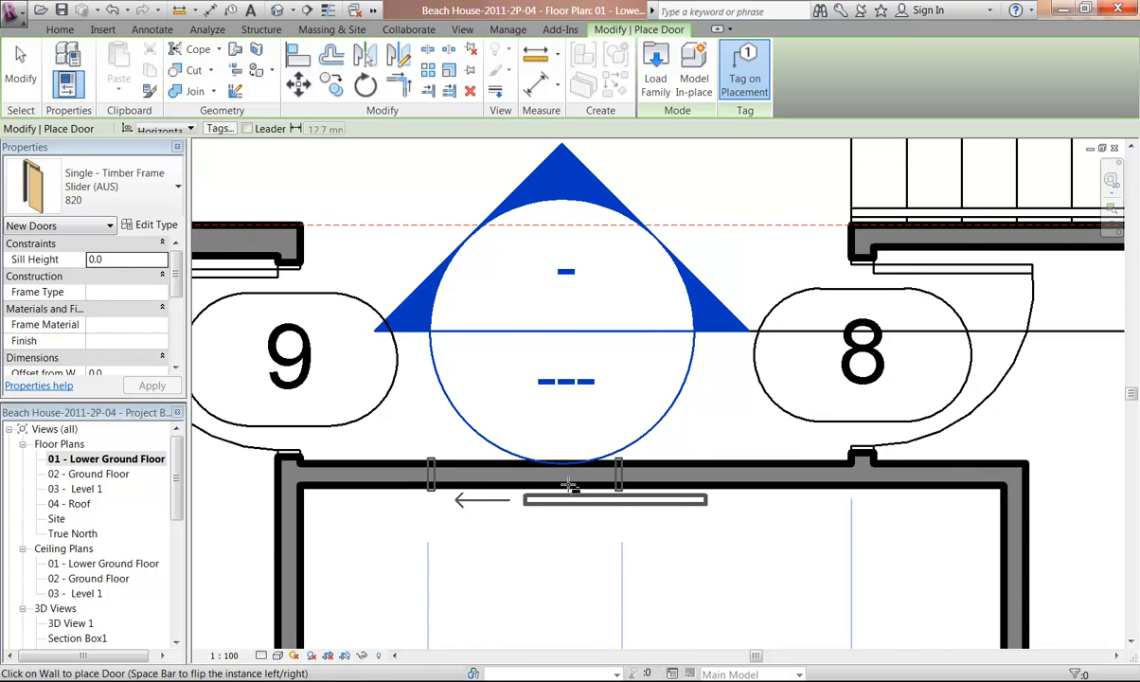
pyautogui.press('space')
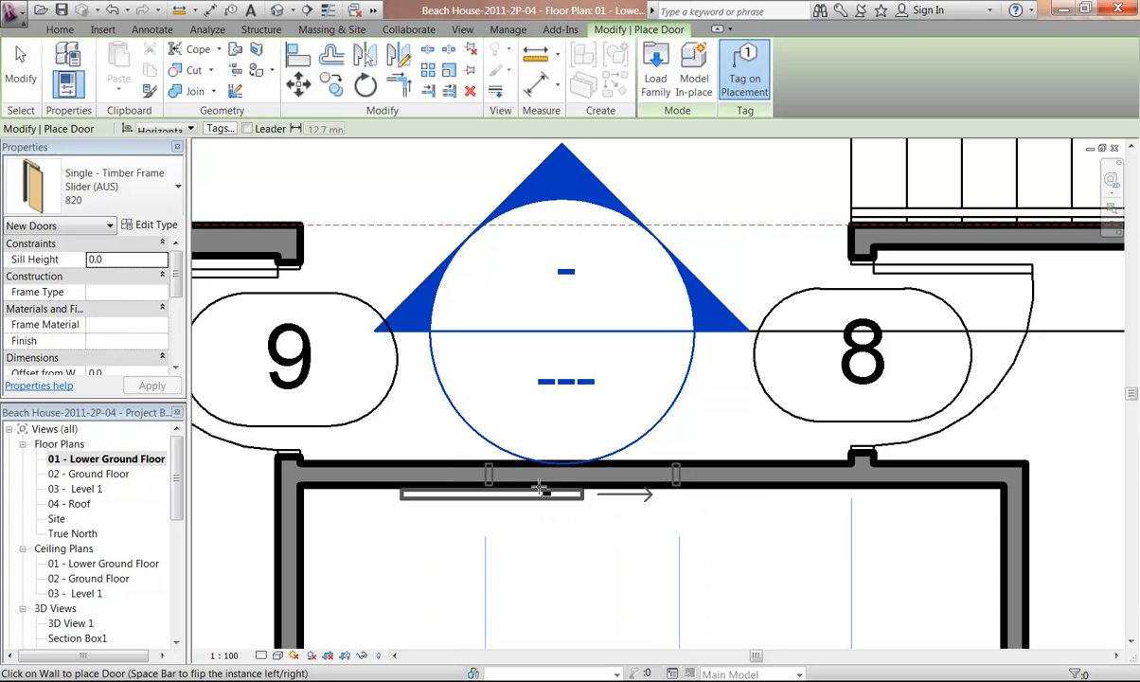
pyautogui.click(552, 489)
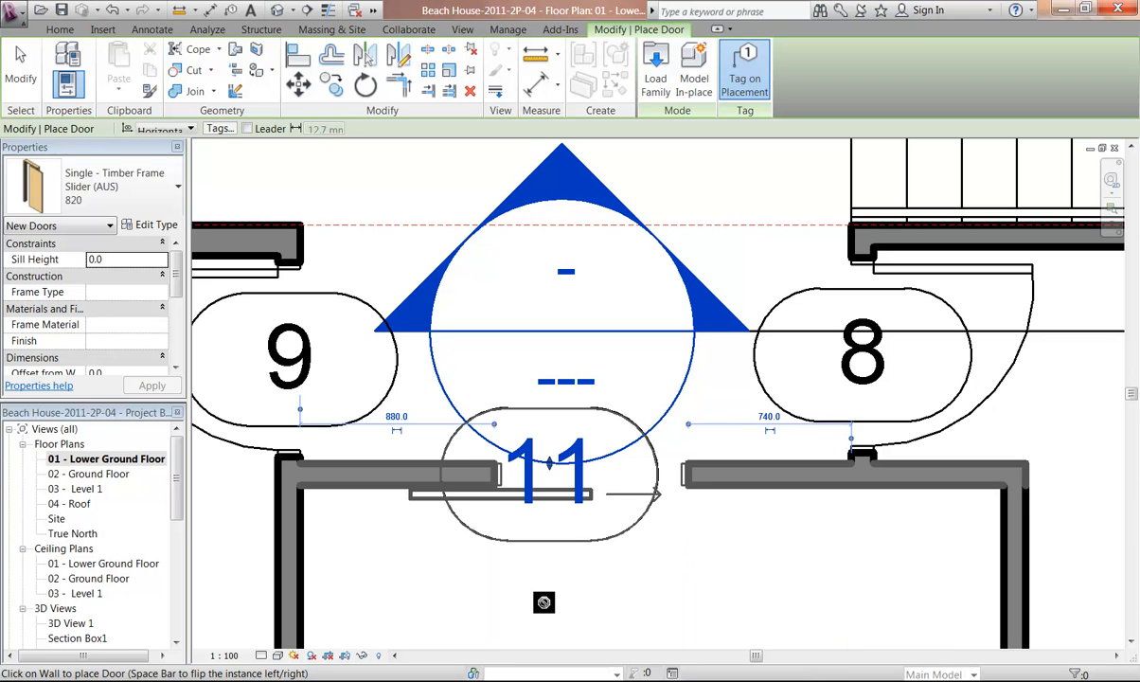
pyautogui.press('Escape')
pyautogui.press('Escape')
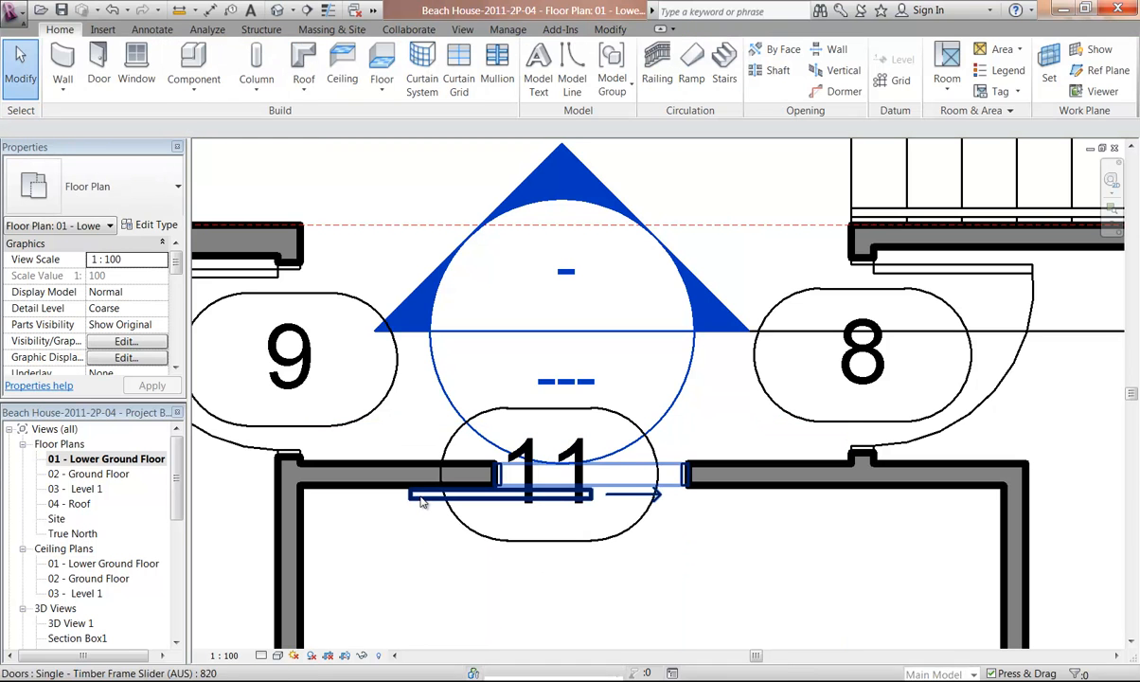
# Select the newly placed slider door and flip its facing so the panel sits on the corridor side
pyautogui.click(422, 496)
pyautogui.scroll(-1, 520, 517)
pyautogui.scroll(-2, 506, 473)
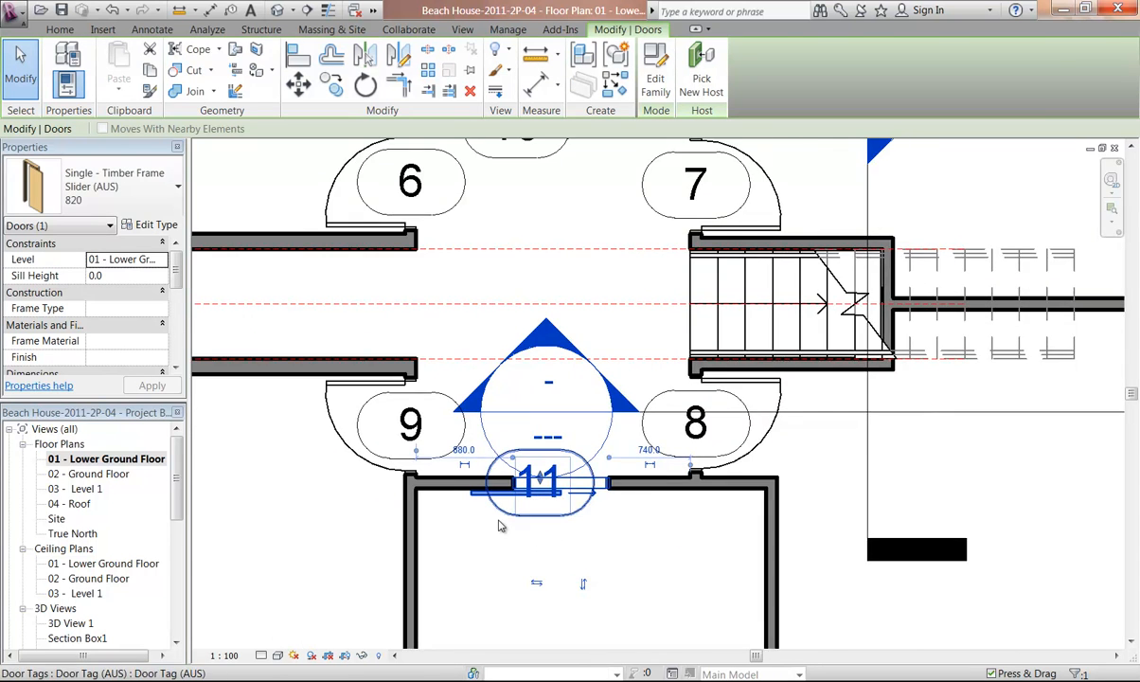
pyautogui.scroll(1, 537, 529)
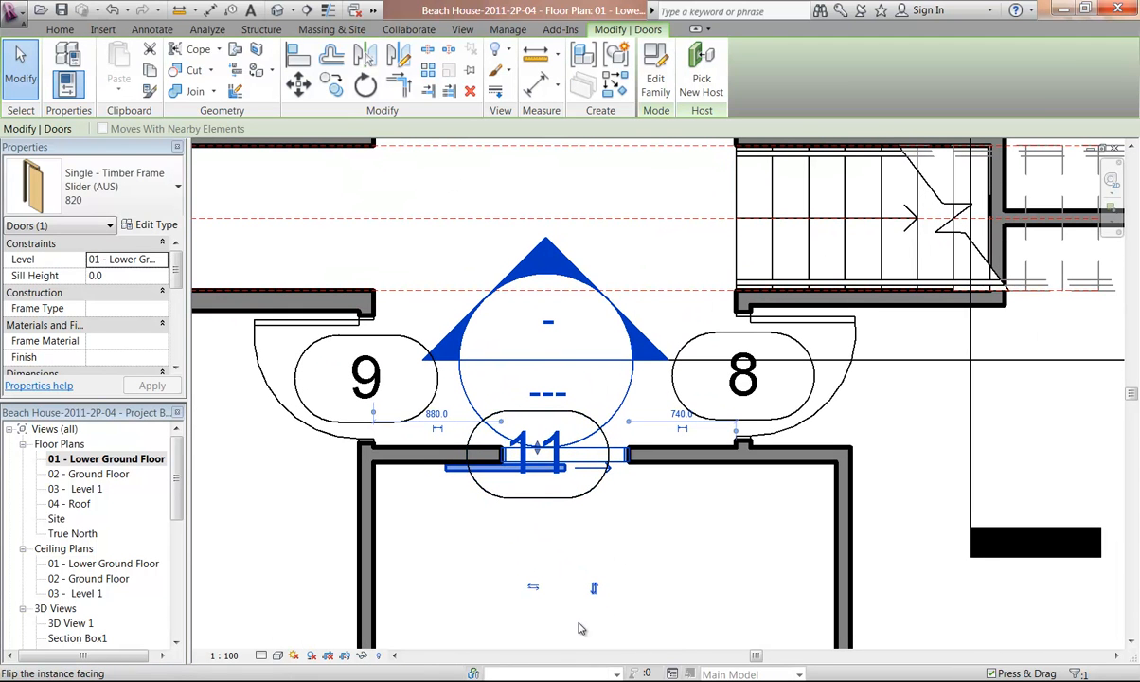
pyautogui.press('space')
pyautogui.scroll(2, 530, 637)
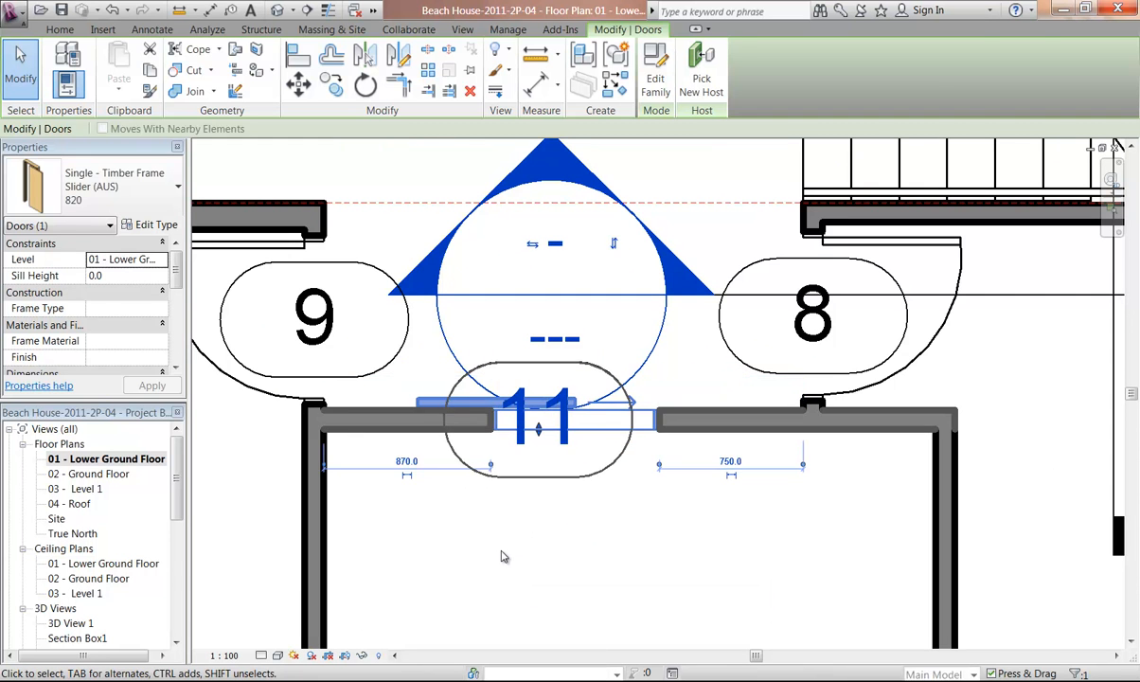
pyautogui.press('Escape')
# Open the 02 - Ground Floor plan view and zoom into the building
pyautogui.scroll(-4, 509, 559)
pyautogui.scroll(-3, 517, 566)
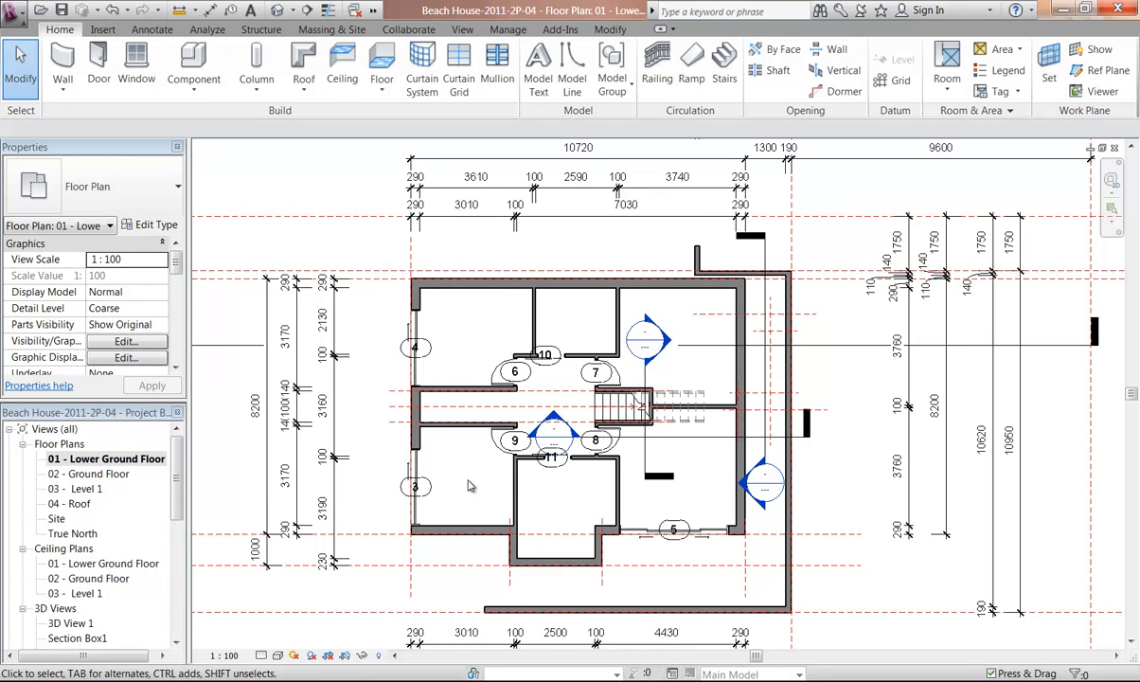
pyautogui.doubleClick(86, 474)
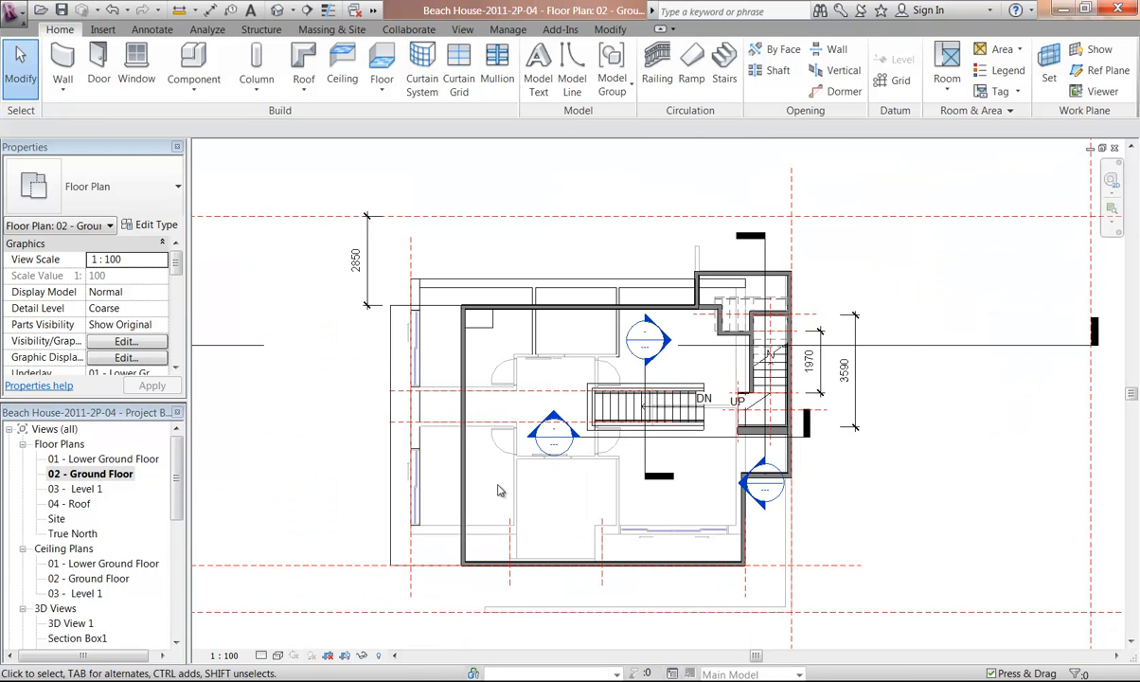
pyautogui.scroll(2, 469, 459)
pyautogui.moveTo(417, 500); pyautogui.dragTo(400, 496, button='middle')
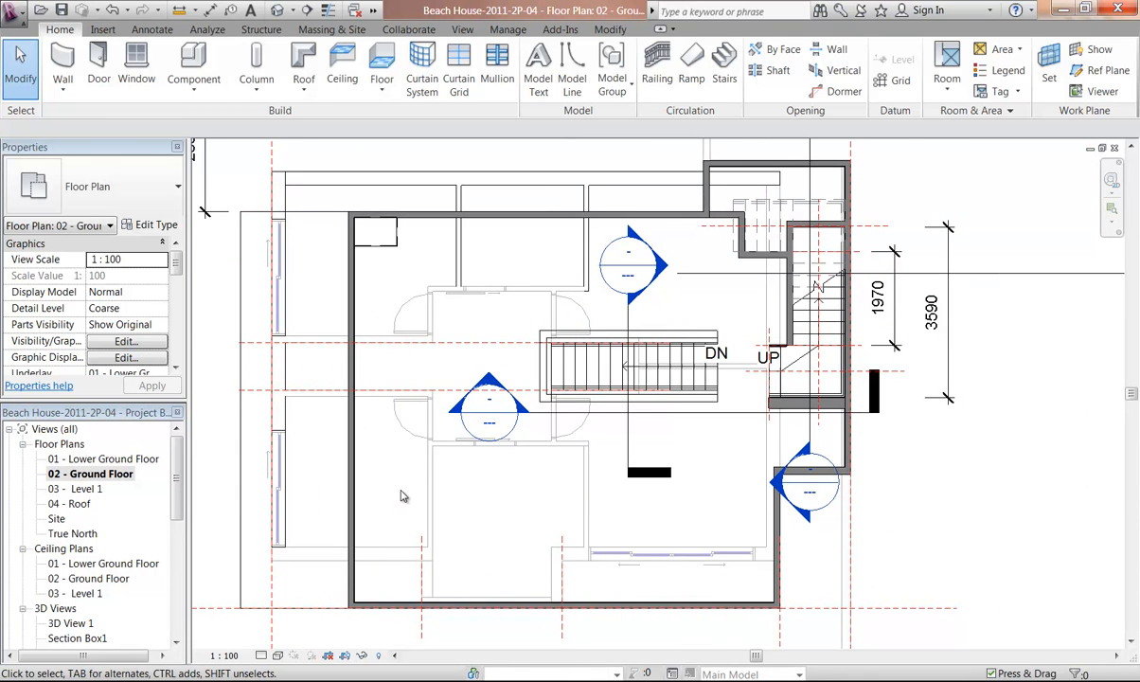
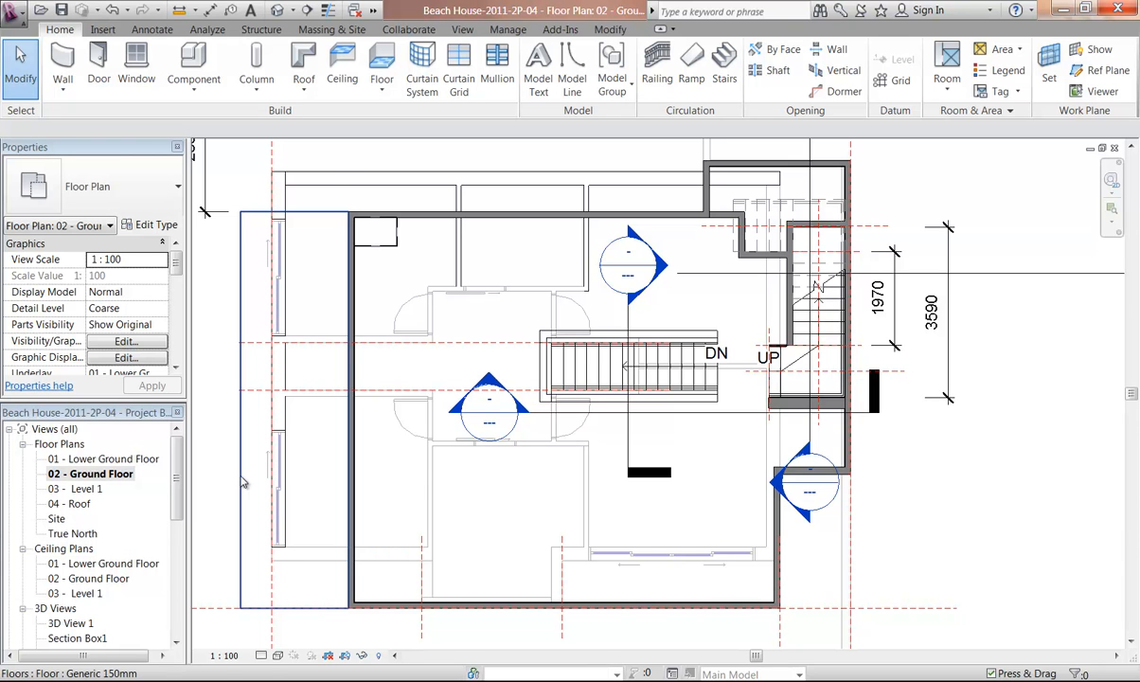
# Open the 01 - Lower Ground Floor plan view and zoom into the building
pyautogui.doubleClick(88, 459)
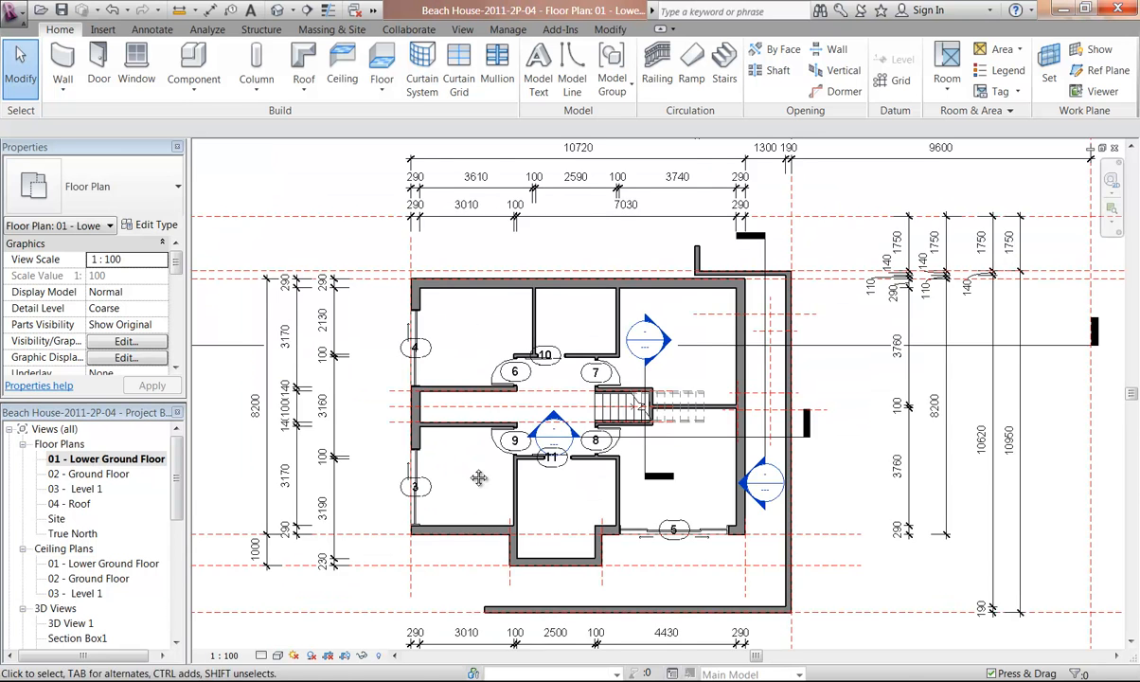
pyautogui.moveTo(471, 475); pyautogui.dragTo(414, 486, button='middle')
pyautogui.scroll(2, 414, 486)
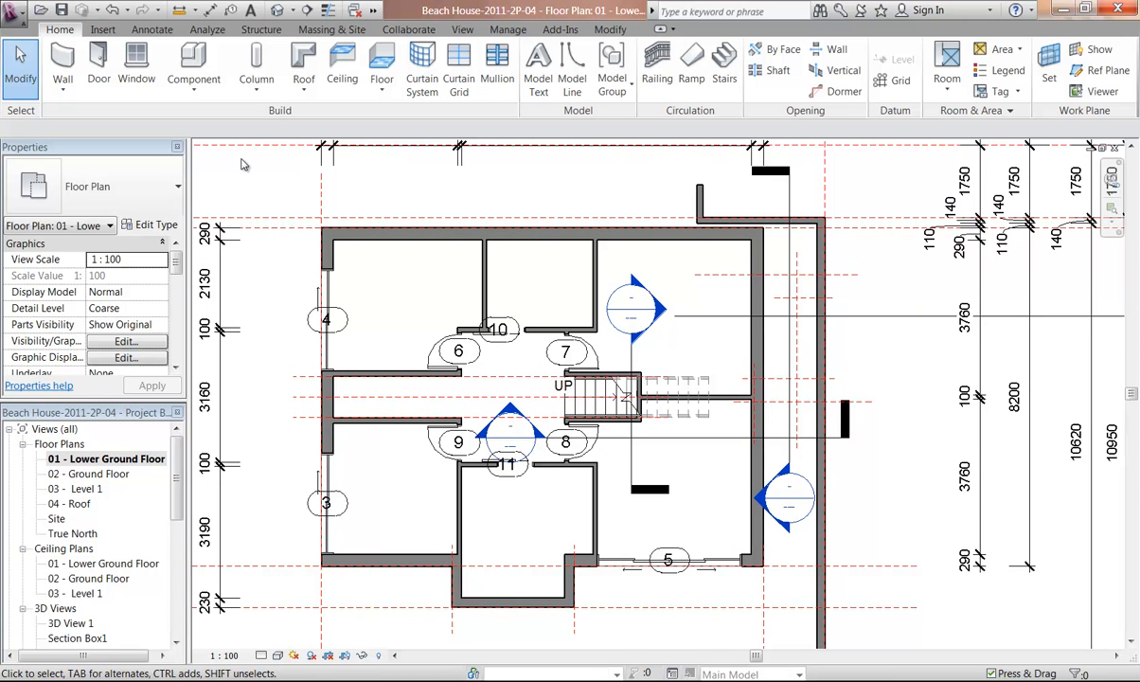
# Start the Window tool and load the Window- Double Shutter family from the Metric Library Windows folder
pyautogui.click(137, 68)
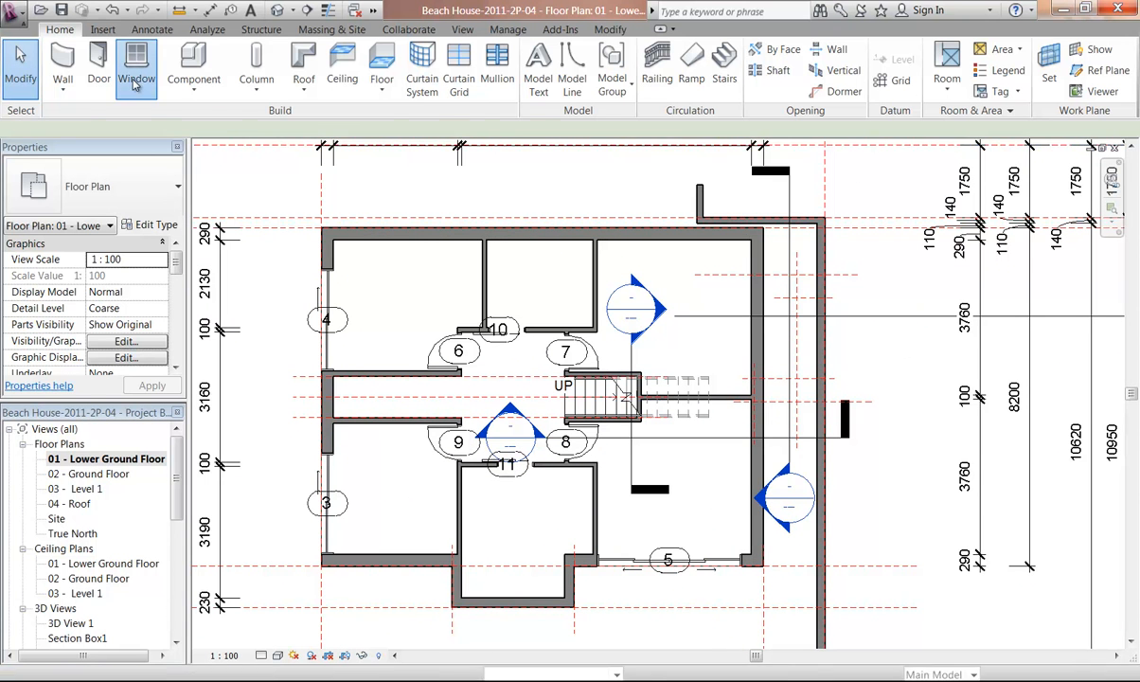
pyautogui.moveTo(379, 286); pyautogui.dragTo(411, 258, button='middle')
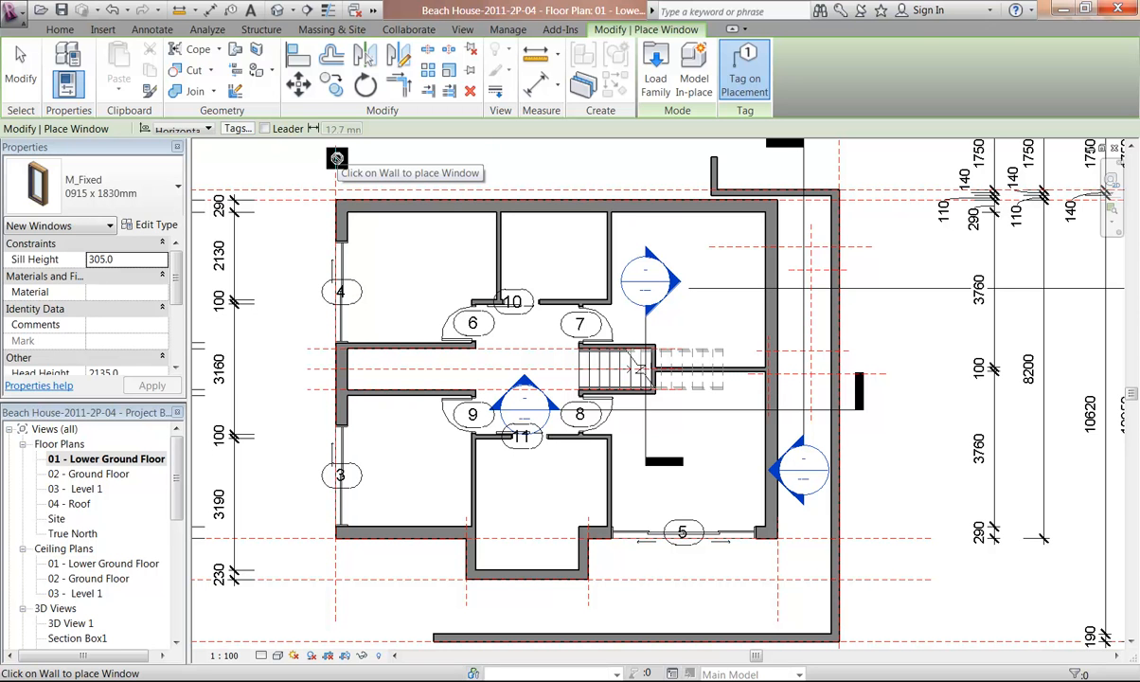
pyautogui.scroll(2, 370, 458)
pyautogui.moveTo(339, 454)
pyautogui.mouseDown(button='middle')
pyautogui.moveTo(334, 473)
pyautogui.moveTo(331, 459)
pyautogui.mouseUp(button='middle')
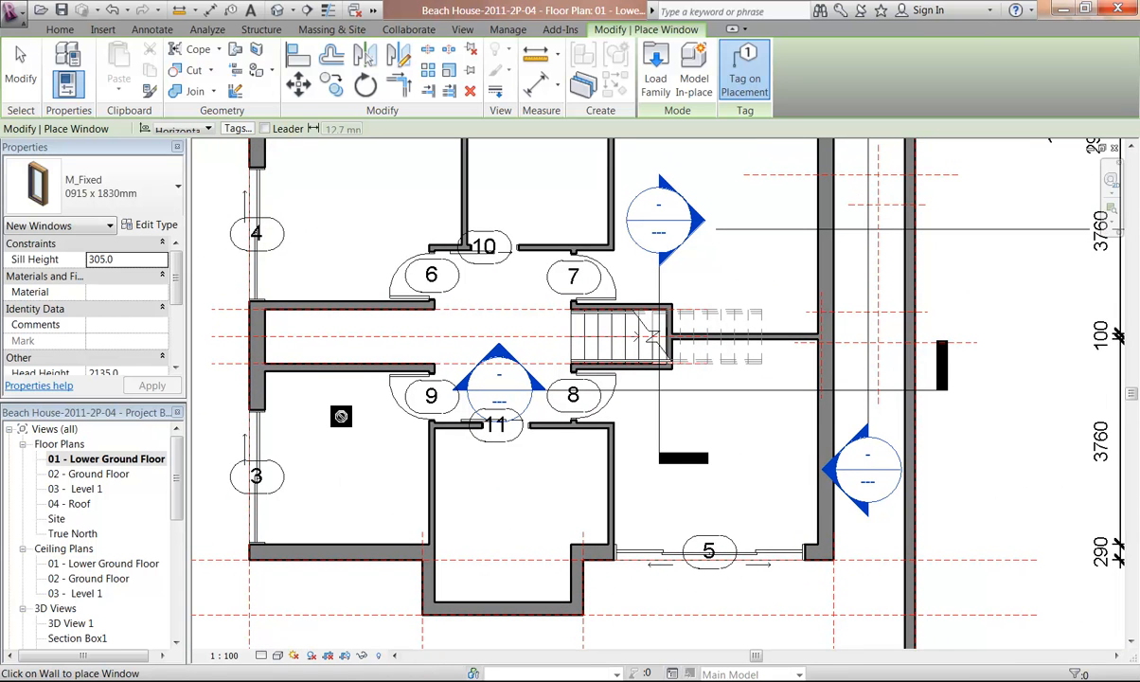
pyautogui.moveTo(336, 407); pyautogui.dragTo(369, 407, button='middle')
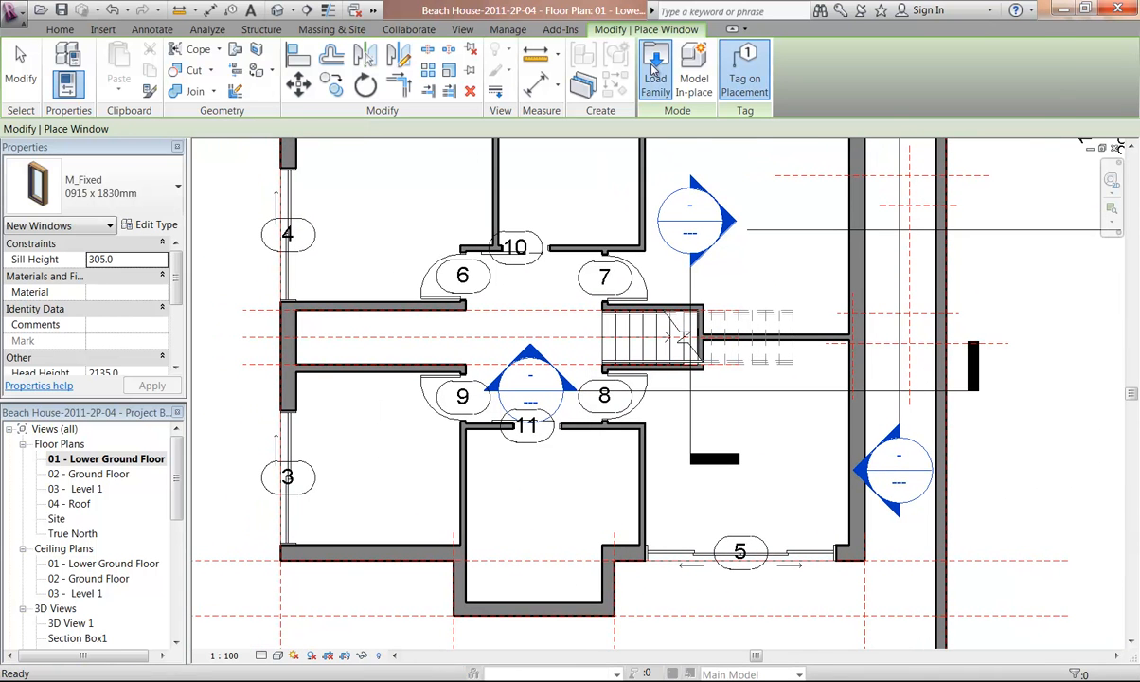
pyautogui.click(653, 67)
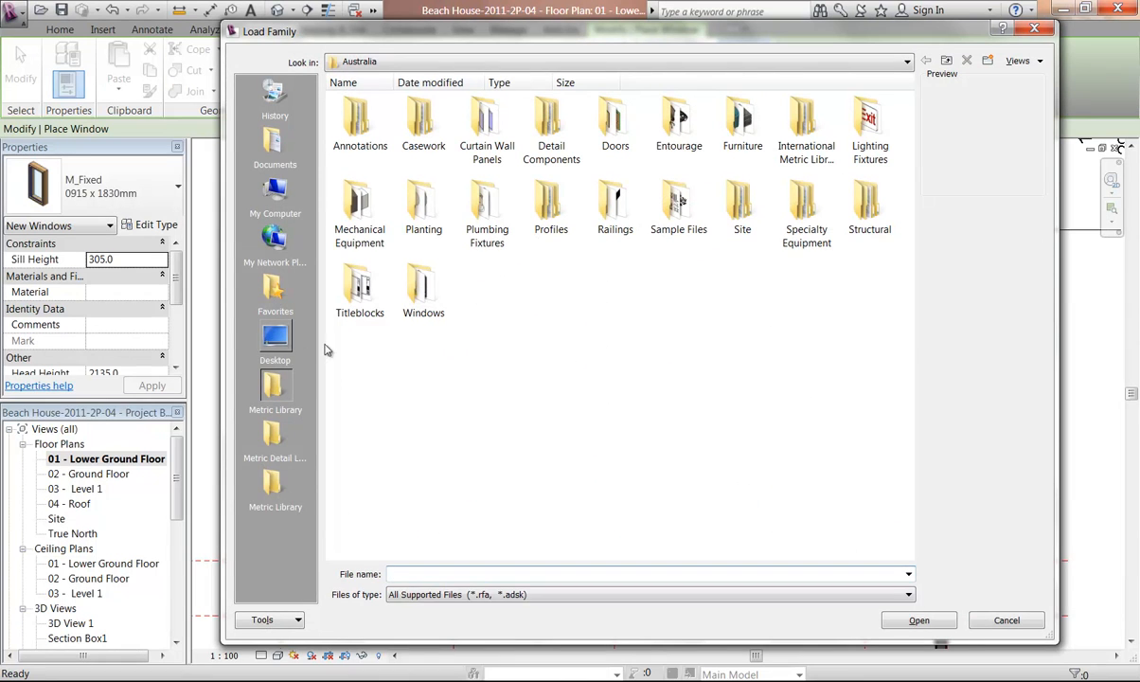
pyautogui.click(274, 485)
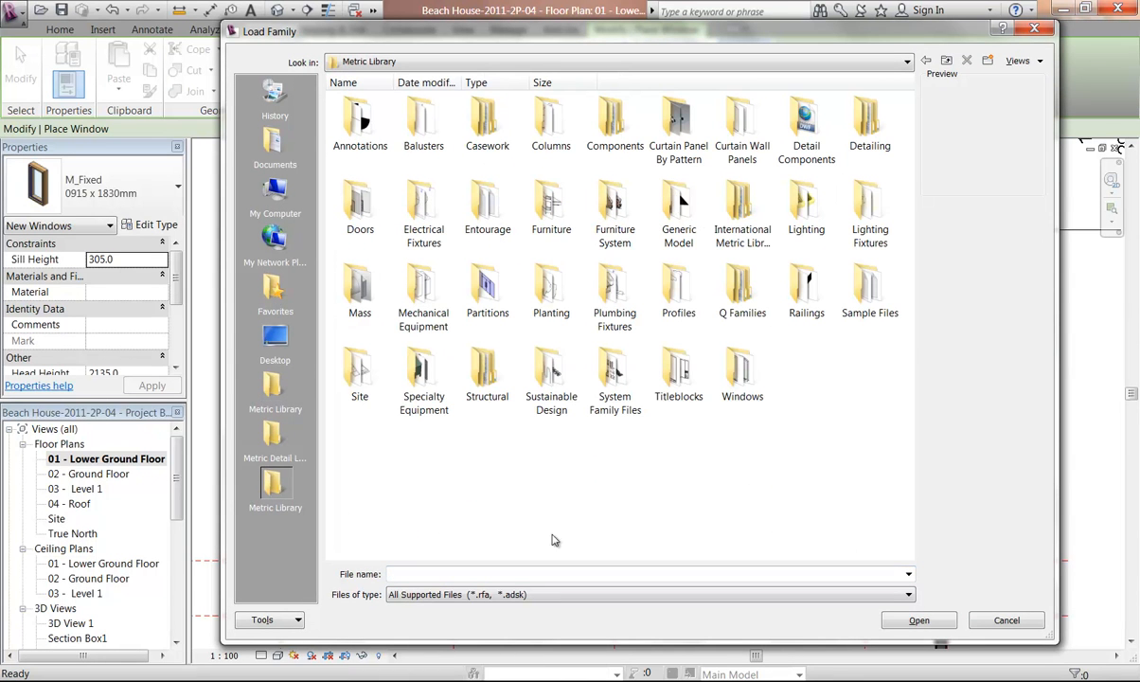
pyautogui.doubleClick(743, 377)
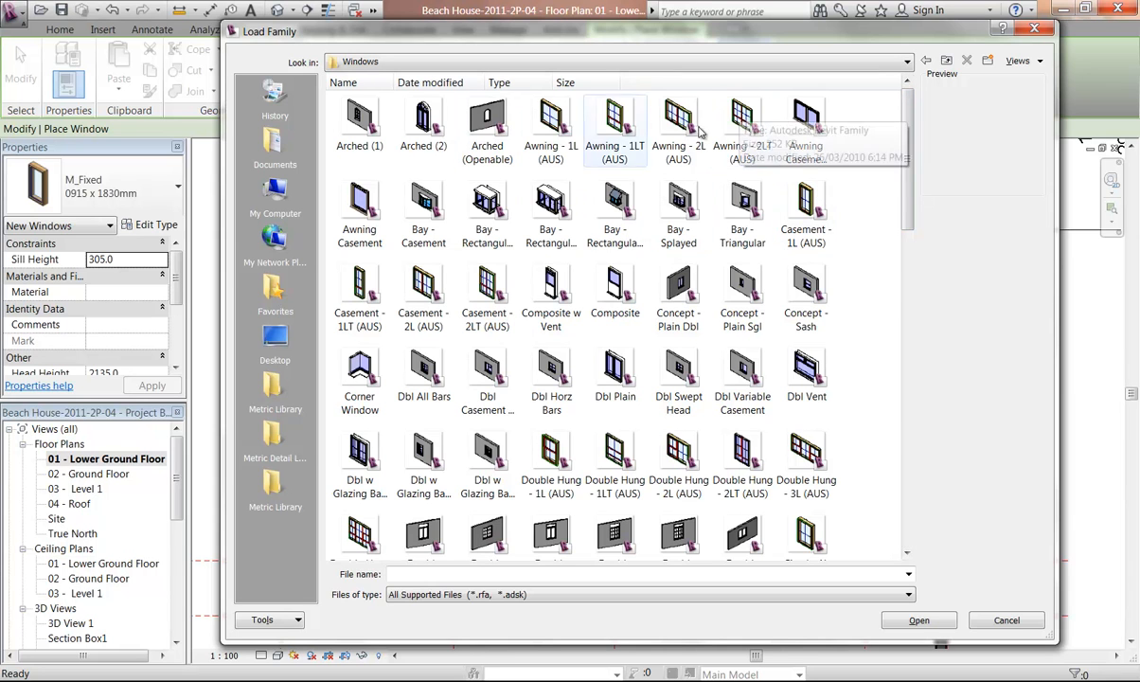
pyautogui.click(800, 120)
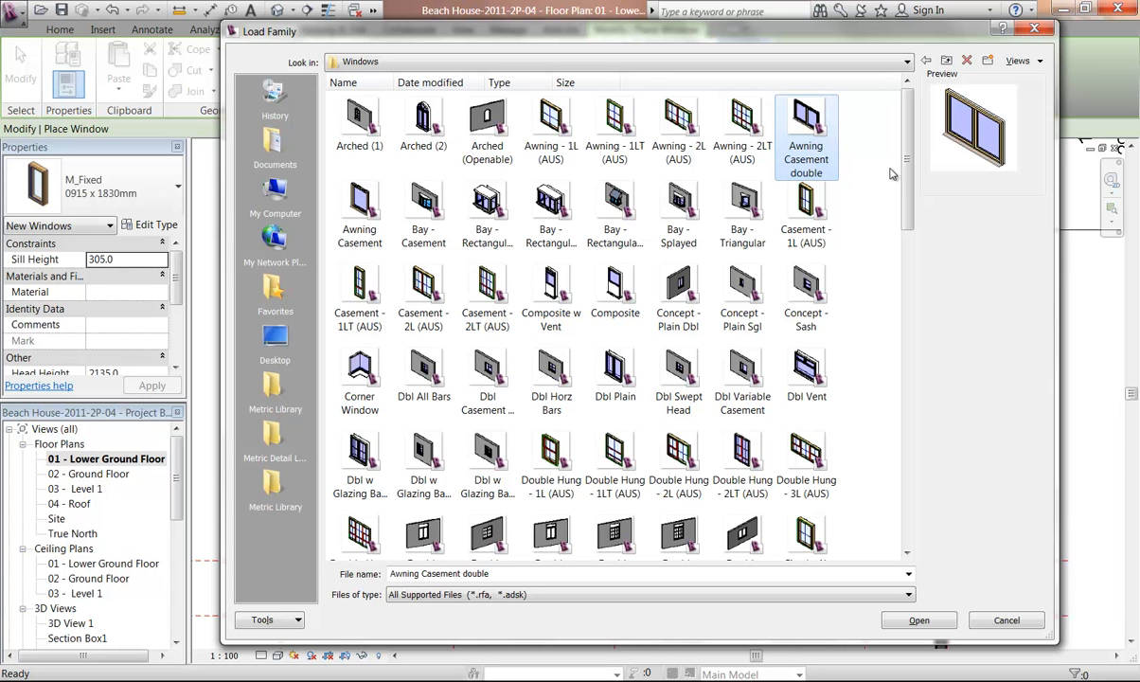
pyautogui.click(561, 461)
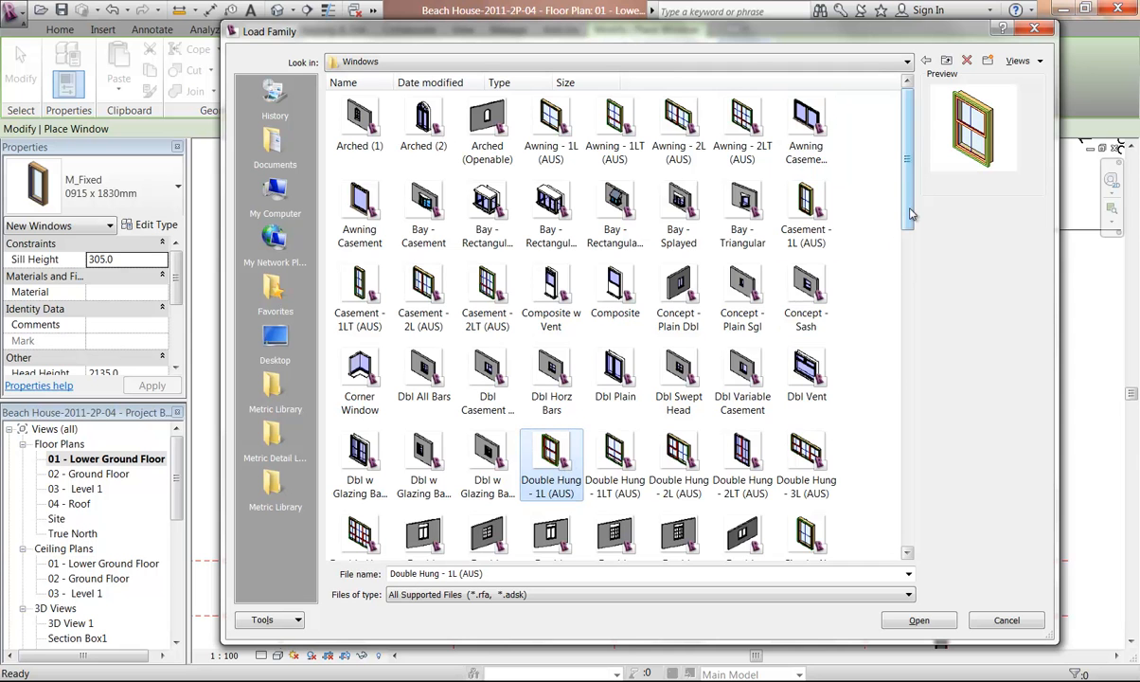
pyautogui.scroll(-6, 885, 312)
pyautogui.moveTo(890, 365); pyautogui.dragTo(909, 492)
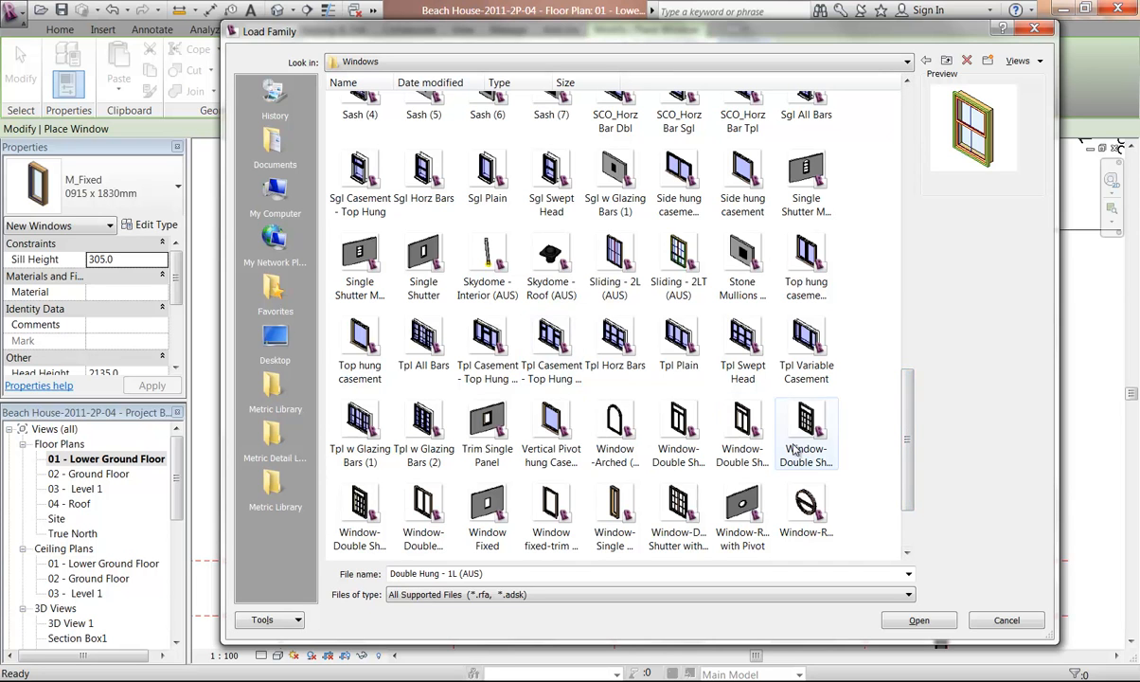
pyautogui.click(399, 492)
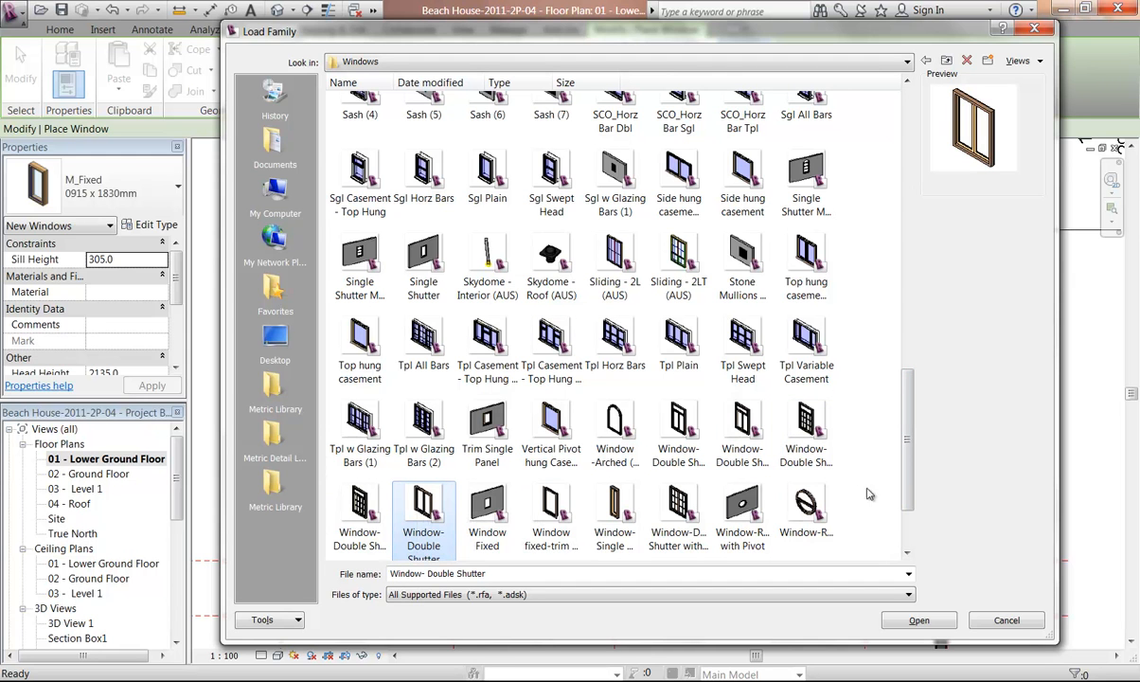
pyautogui.scroll(-2, 857, 474)
pyautogui.scroll(10, 858, 389)
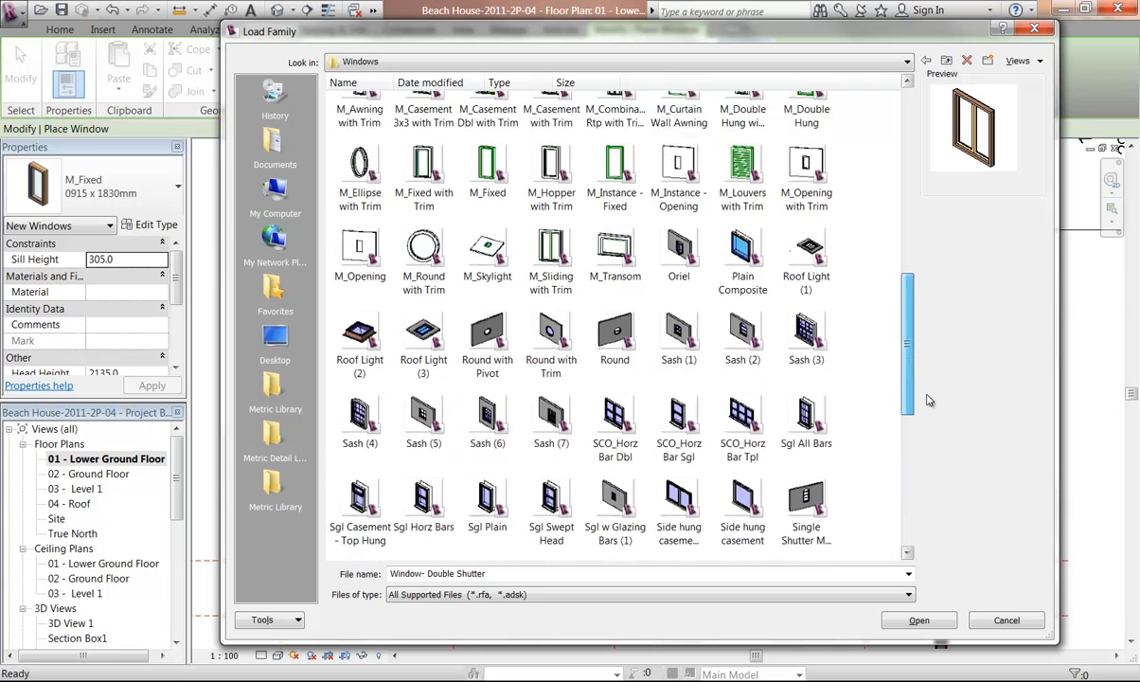
pyautogui.moveTo(917, 339); pyautogui.dragTo(861, 516)
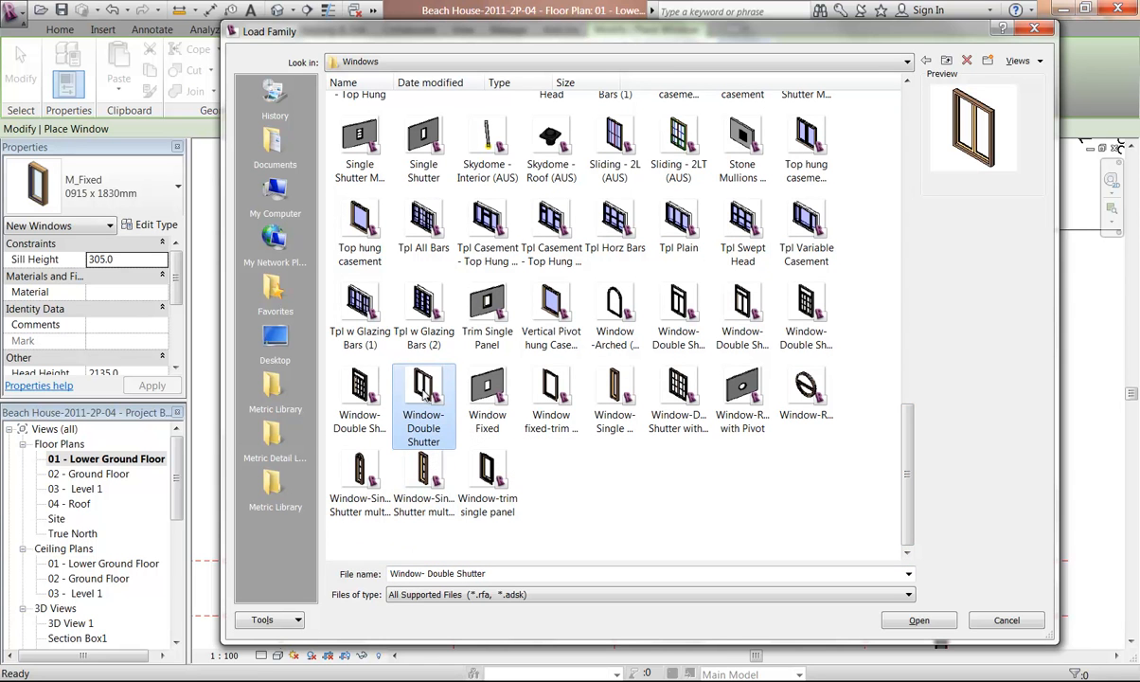
pyautogui.click(919, 619)
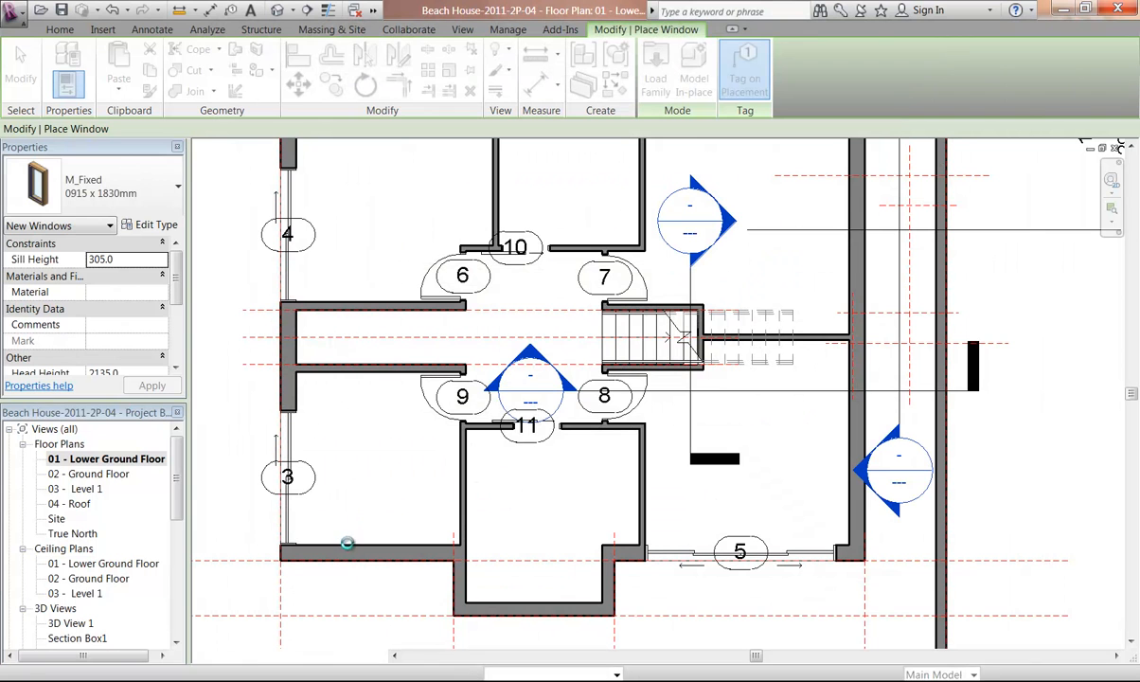
# Place a Window- Double Shutter in the wall below door 3, near the room's corner, then leave the tool
pyautogui.moveTo(382, 542); pyautogui.dragTo(590, 410, button='middle')
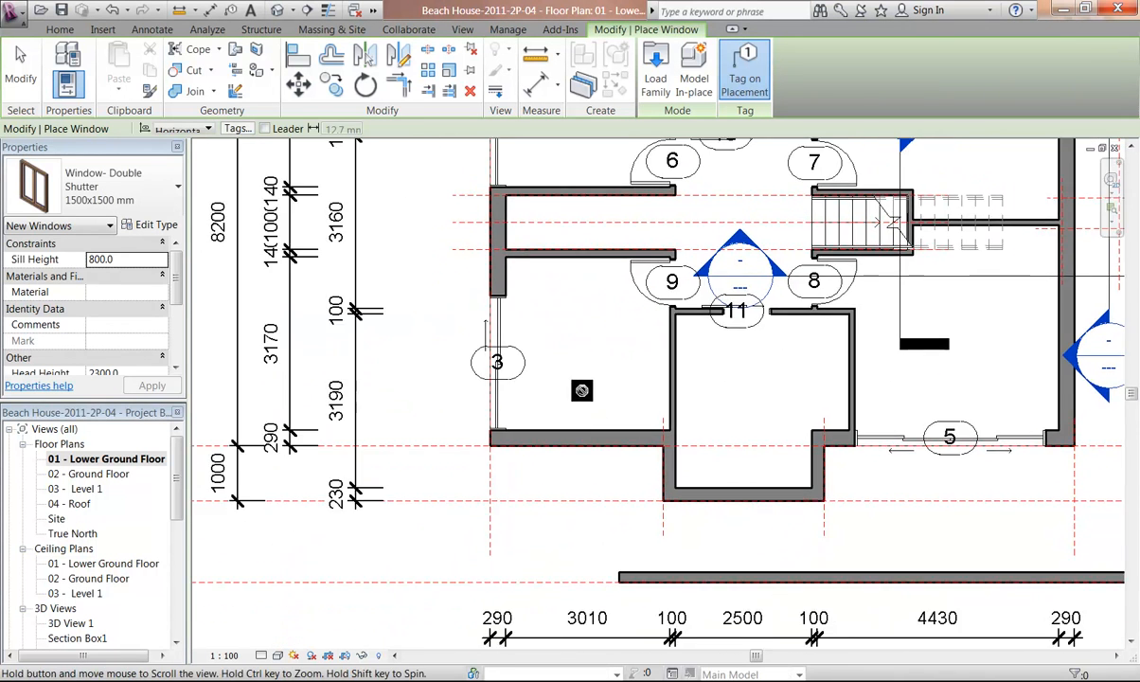
pyautogui.scroll(3, 559, 407)
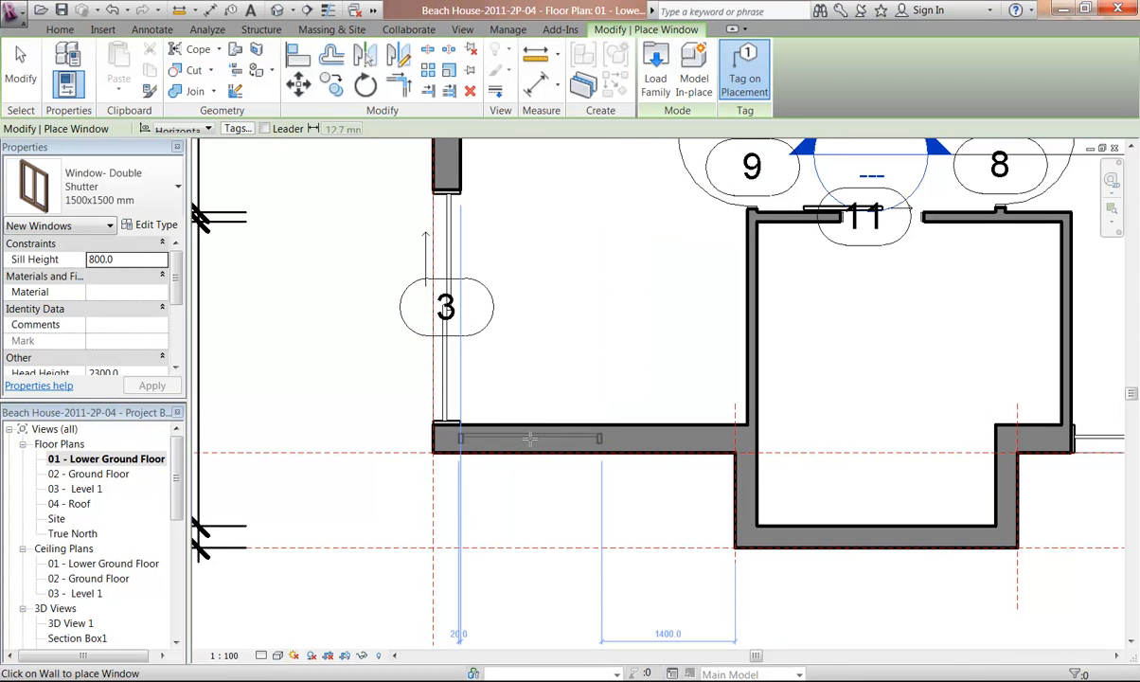
pyautogui.click(535, 438)
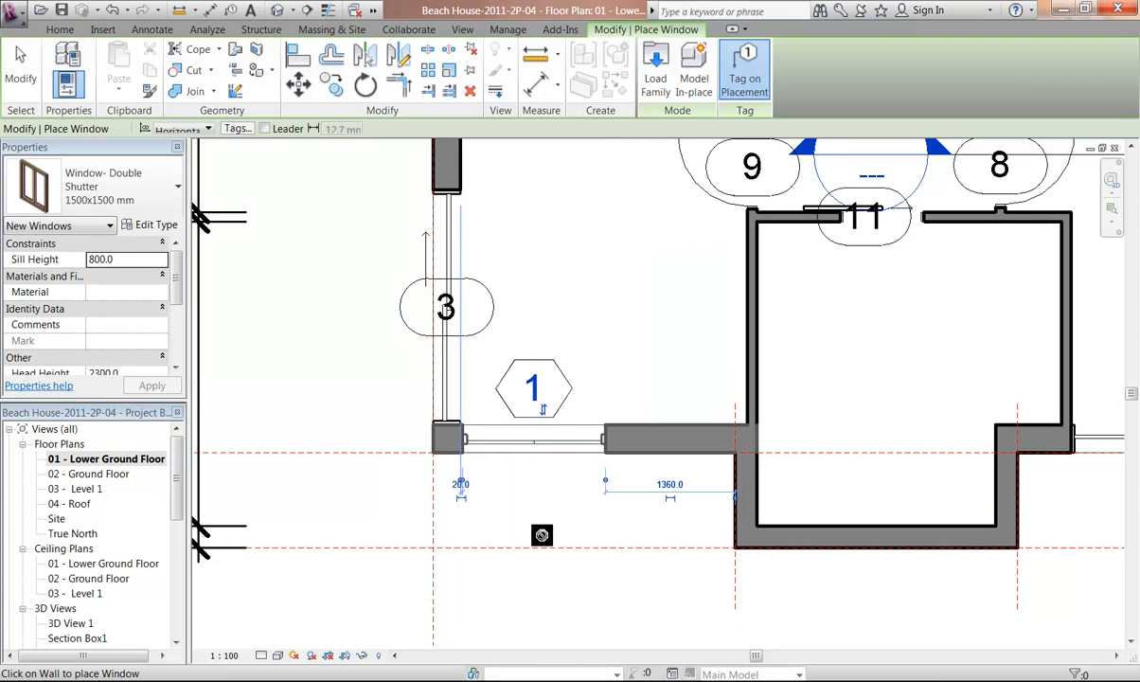
pyautogui.press('Escape')
pyautogui.press('Escape')
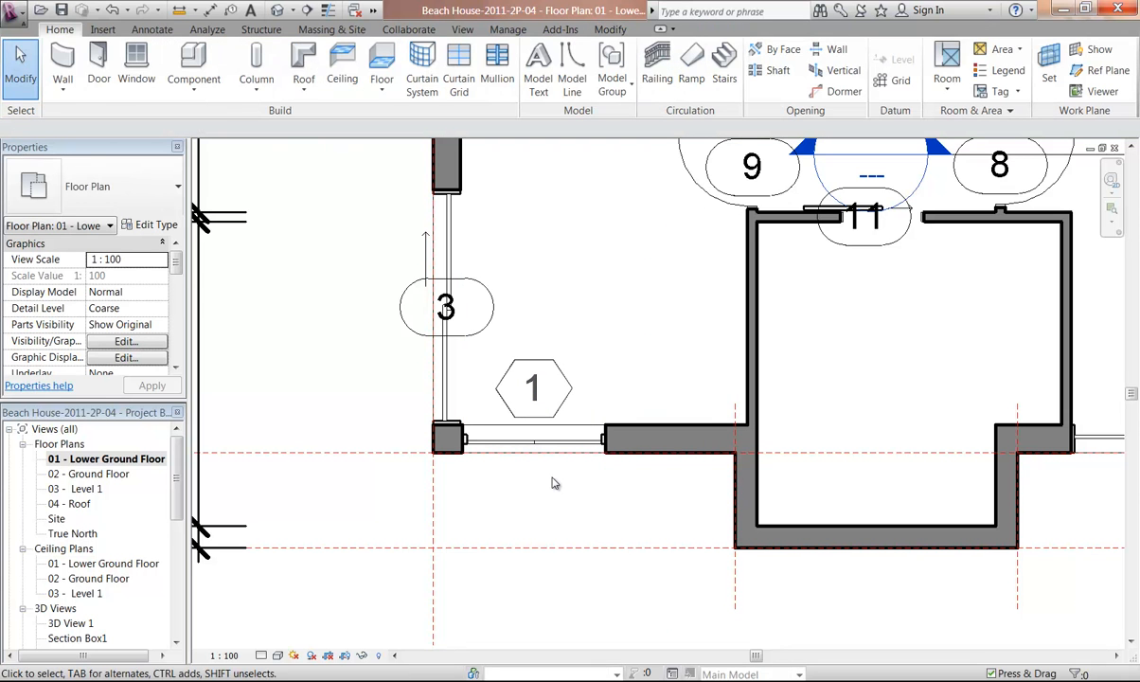
# Open the default {3D} view to inspect the newly placed window
pyautogui.scroll(1, 516, 473)
pyautogui.moveTo(516, 474); pyautogui.dragTo(487, 486, button='middle')
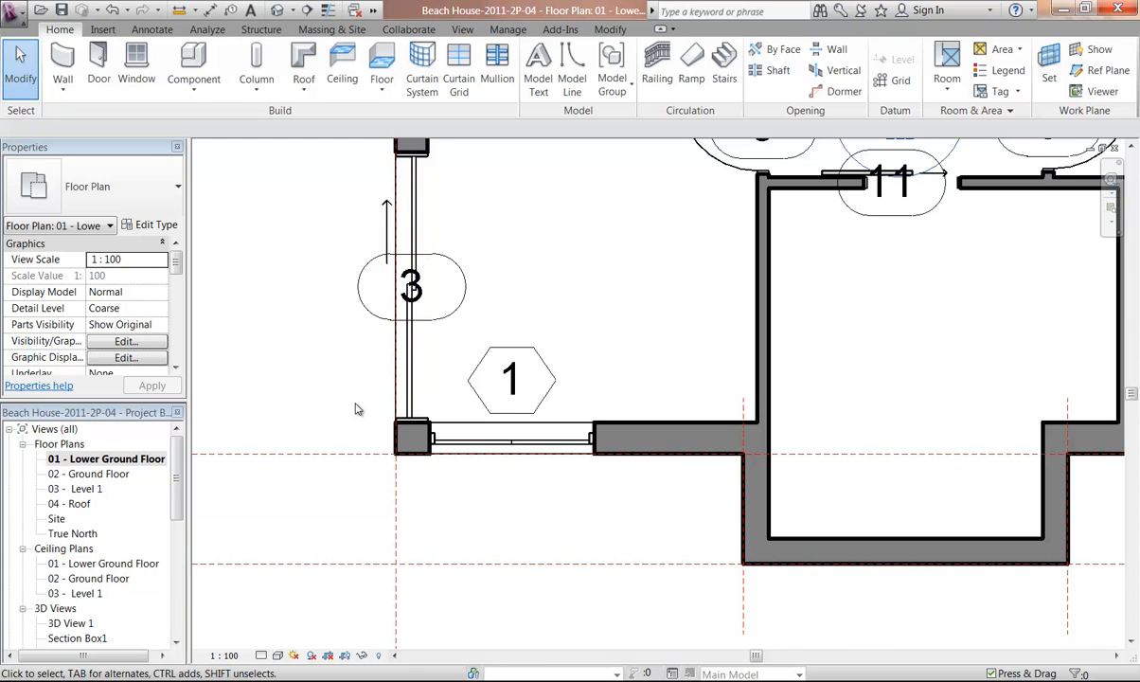
pyautogui.scroll(1, 360, 403)
pyautogui.moveTo(374, 376); pyautogui.dragTo(385, 415, button='middle')
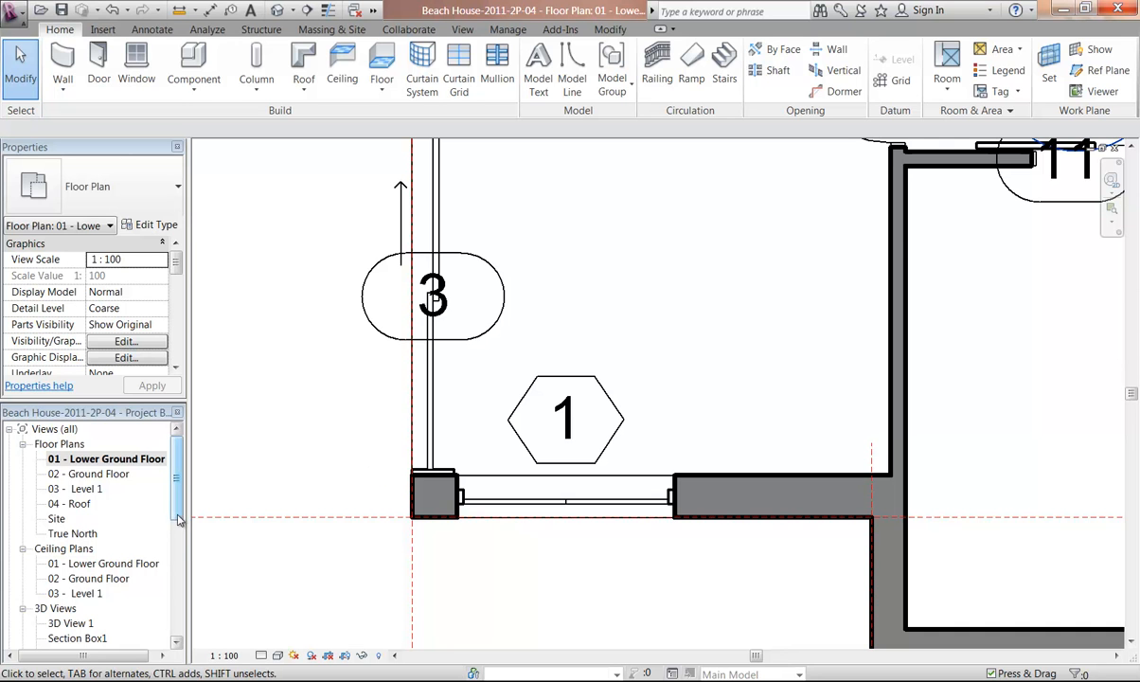
pyautogui.moveTo(176, 506); pyautogui.dragTo(178, 543)
pyautogui.doubleClick(58, 563)
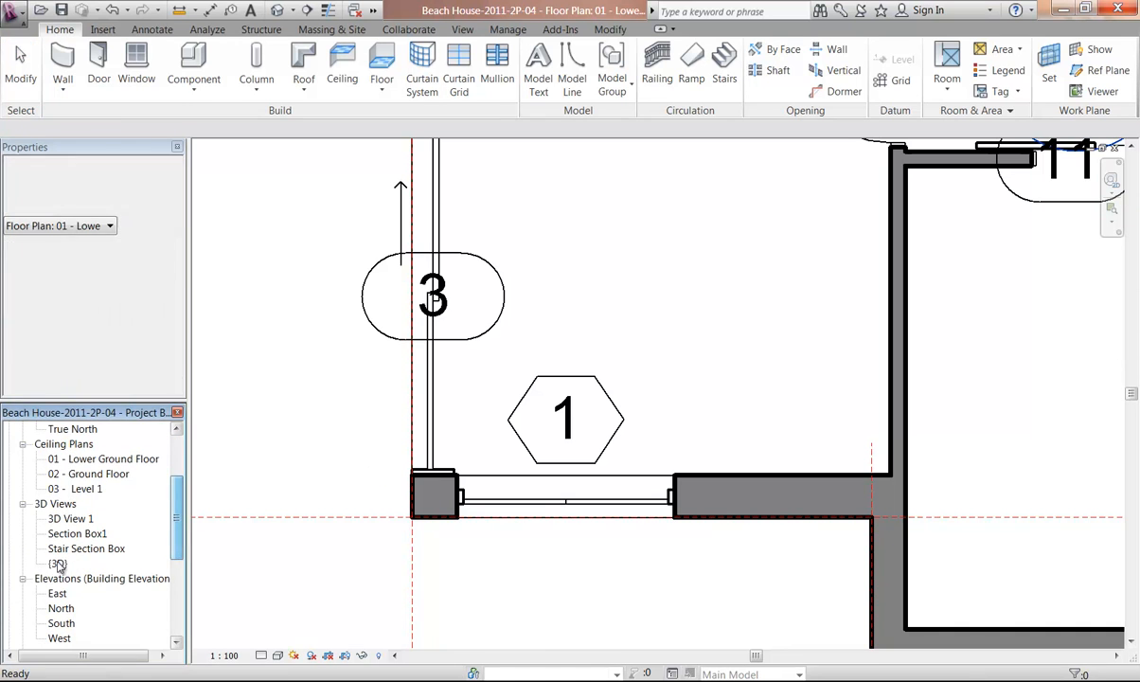
pyautogui.scroll(4, 502, 473)
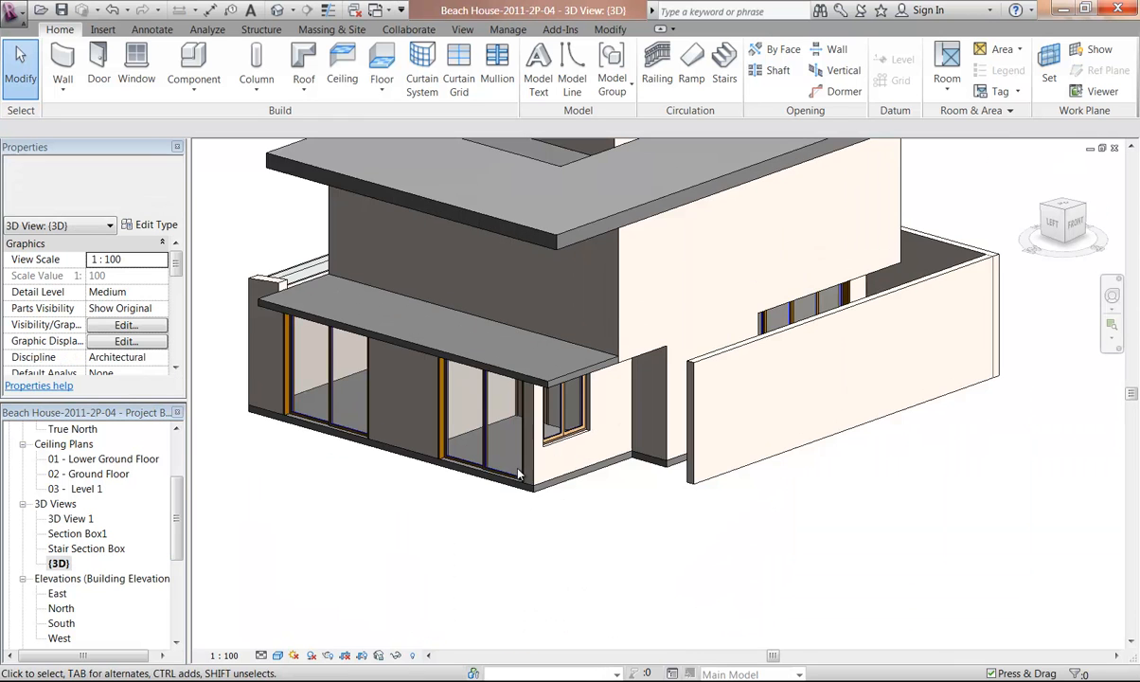
pyautogui.keyDown('shift'); pyautogui.moveTo(527, 467); pyautogui.dragTo(551, 476, button='middle'); pyautogui.keyUp('shift')
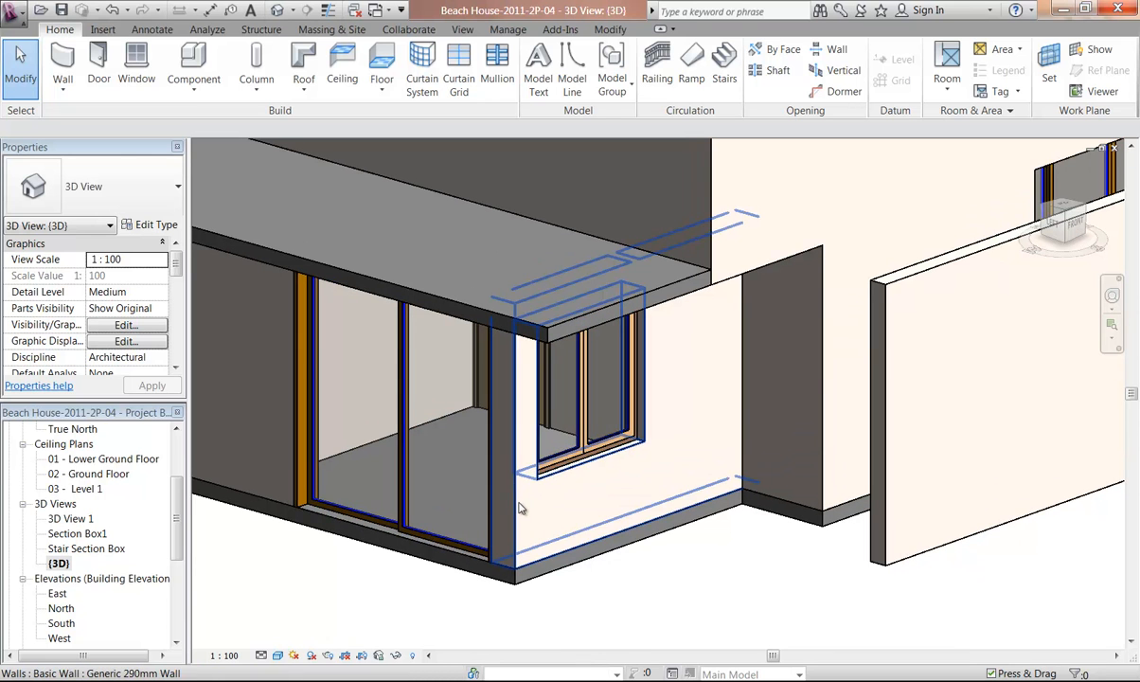
# Duplicate the selected window's type as 1500 x 2400 and set its height to 2400 mm
pyautogui.click(577, 467)
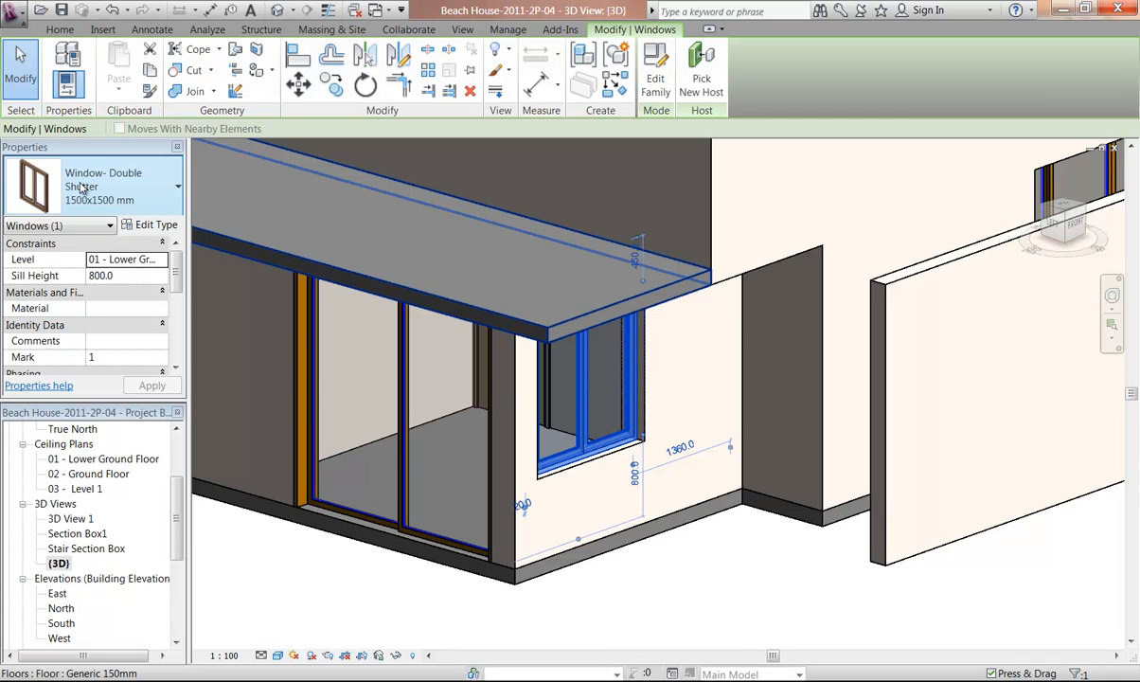
pyautogui.click(144, 225)
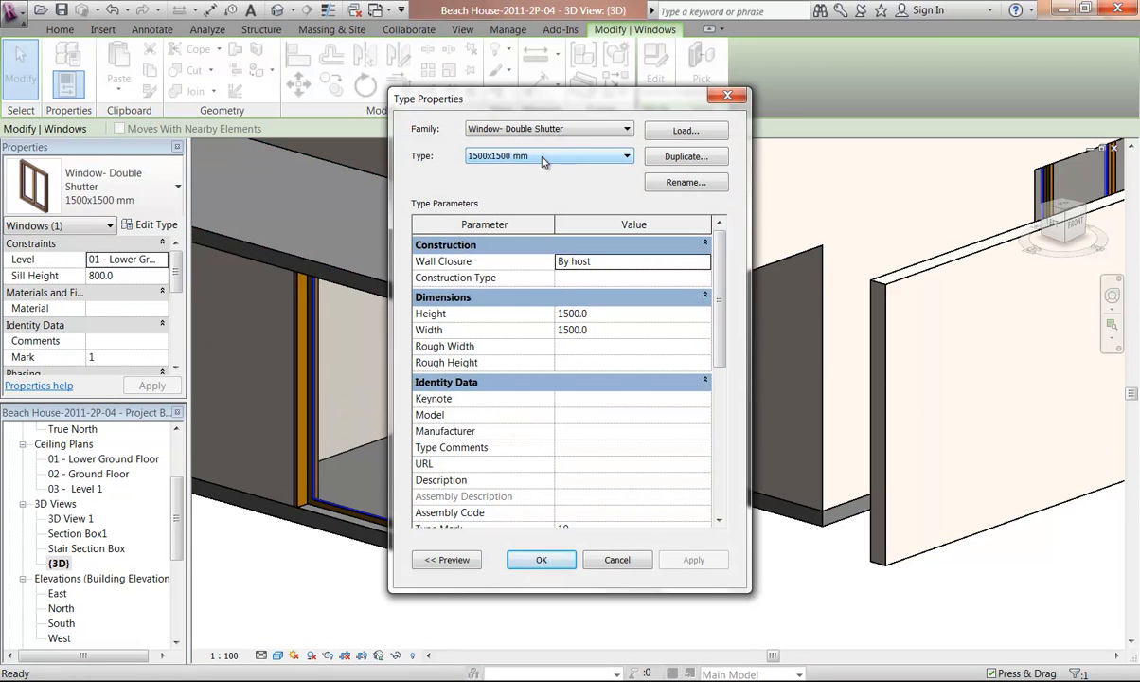
pyautogui.click(681, 159)
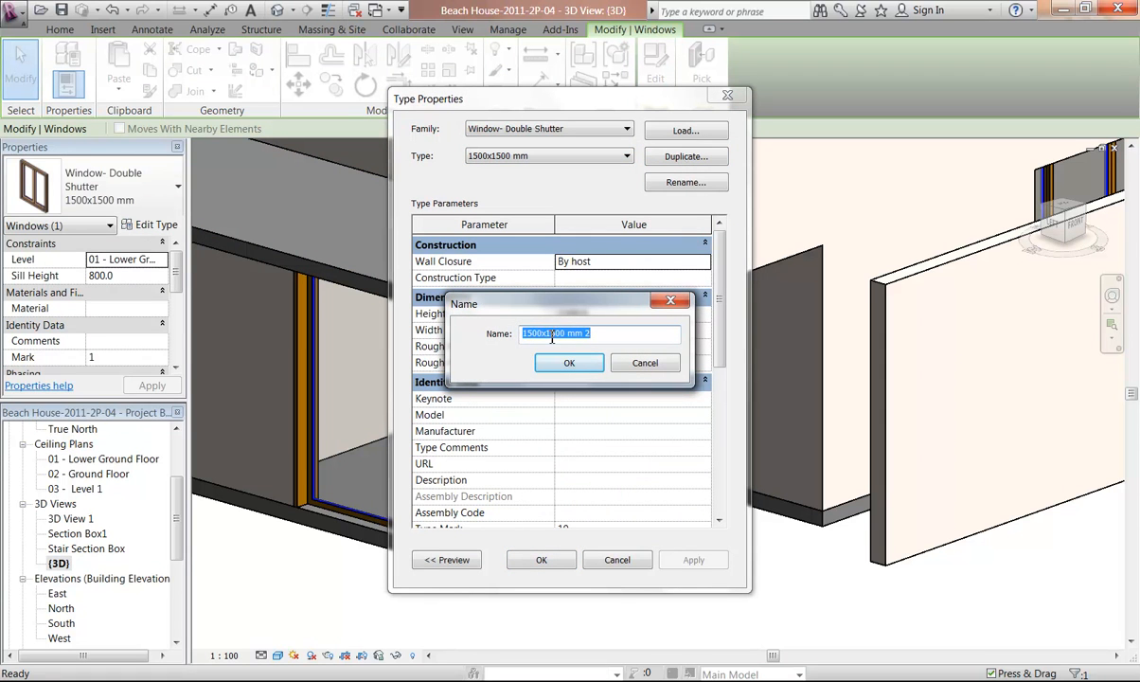
pyautogui.moveTo(547, 336); pyautogui.dragTo(658, 329)
pyautogui.write('2')
pyautogui.click(567, 362)
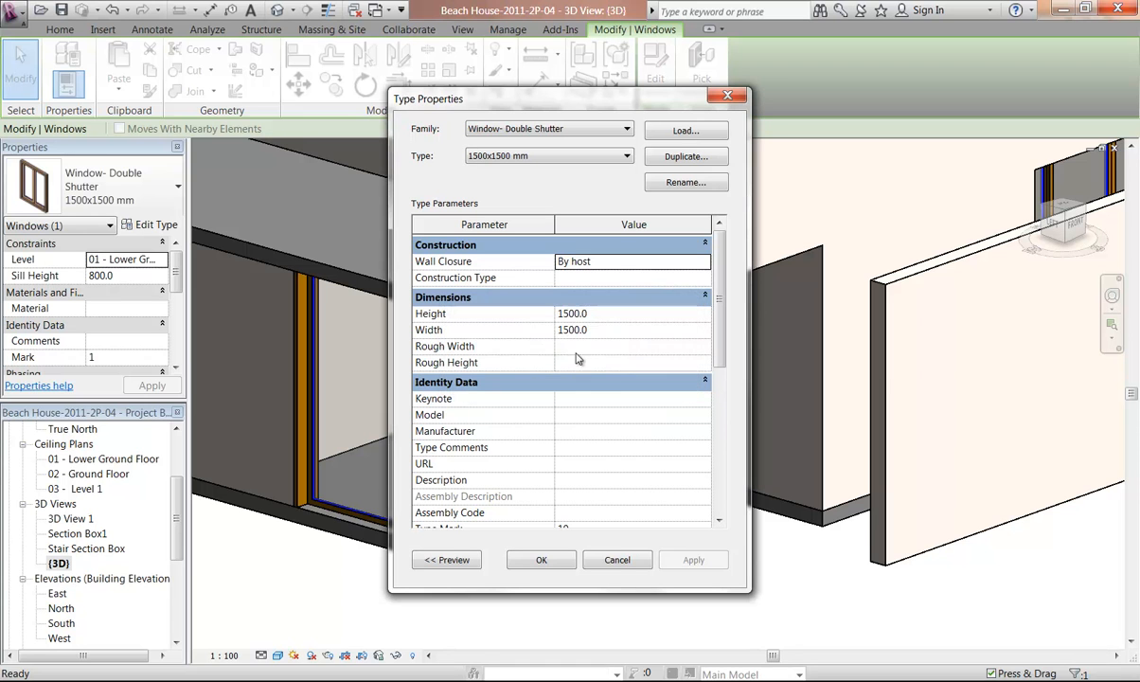
pyautogui.click(618, 313)
pyautogui.write('24')
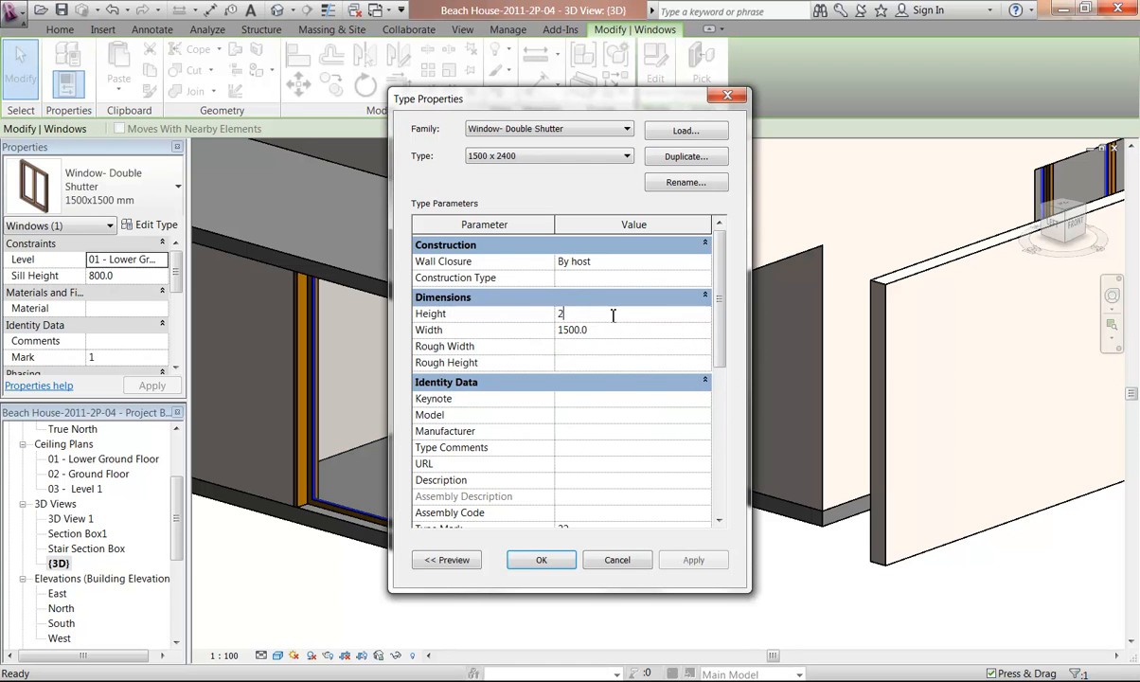
pyautogui.write('00')
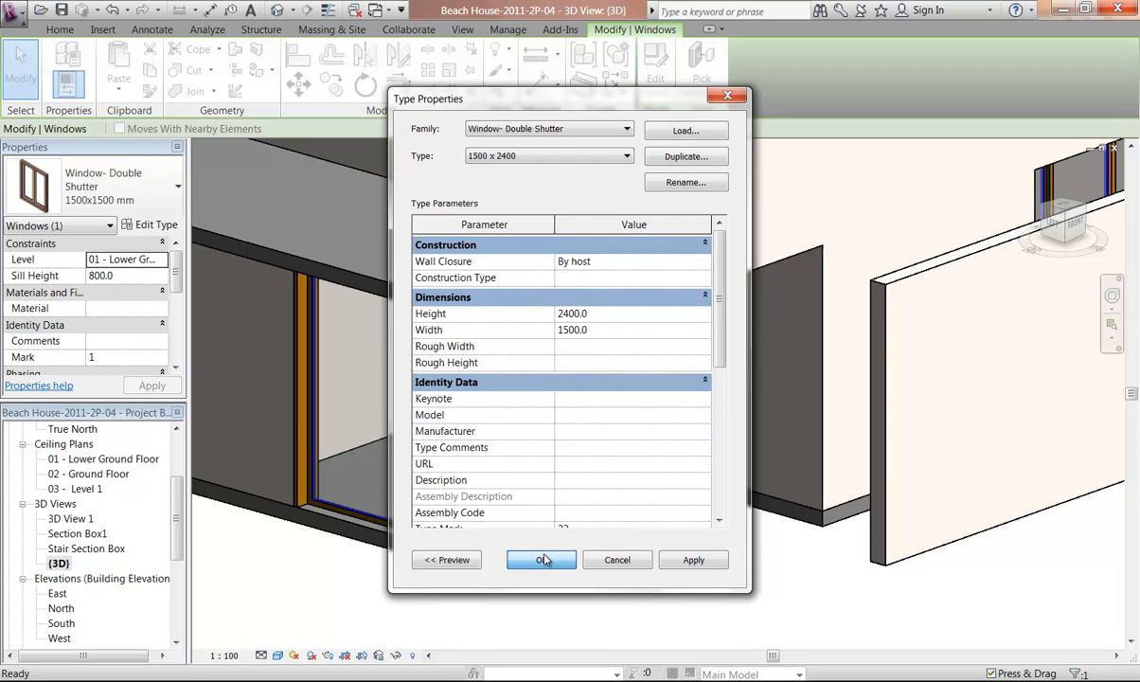
pyautogui.click(530, 558)
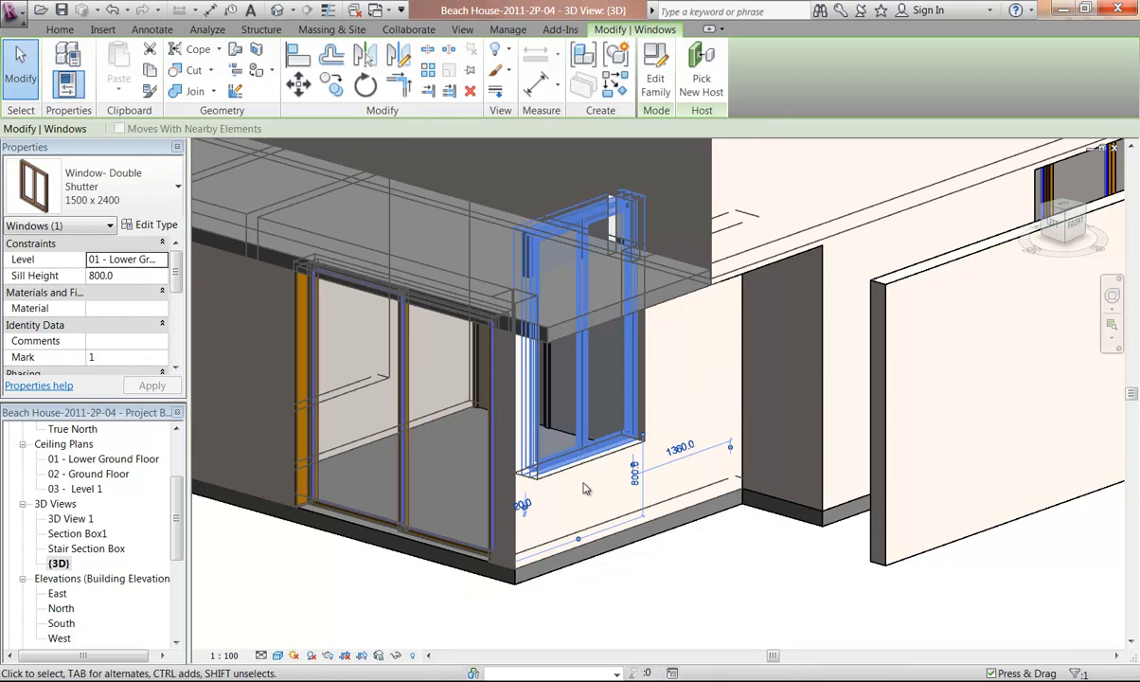
# Set the window's sill height to 0.0 so it reaches the floor
pyautogui.moveTo(568, 447); pyautogui.dragTo(577, 418, button='middle')
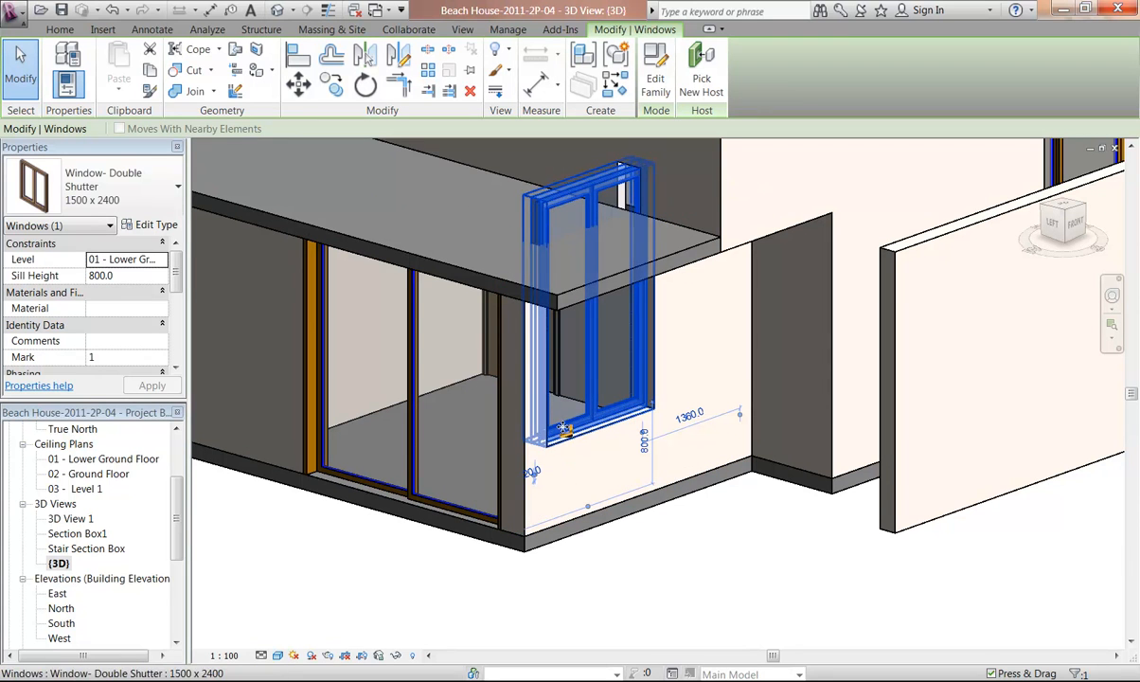
pyautogui.doubleClick(142, 274)
pyautogui.write('0.0')
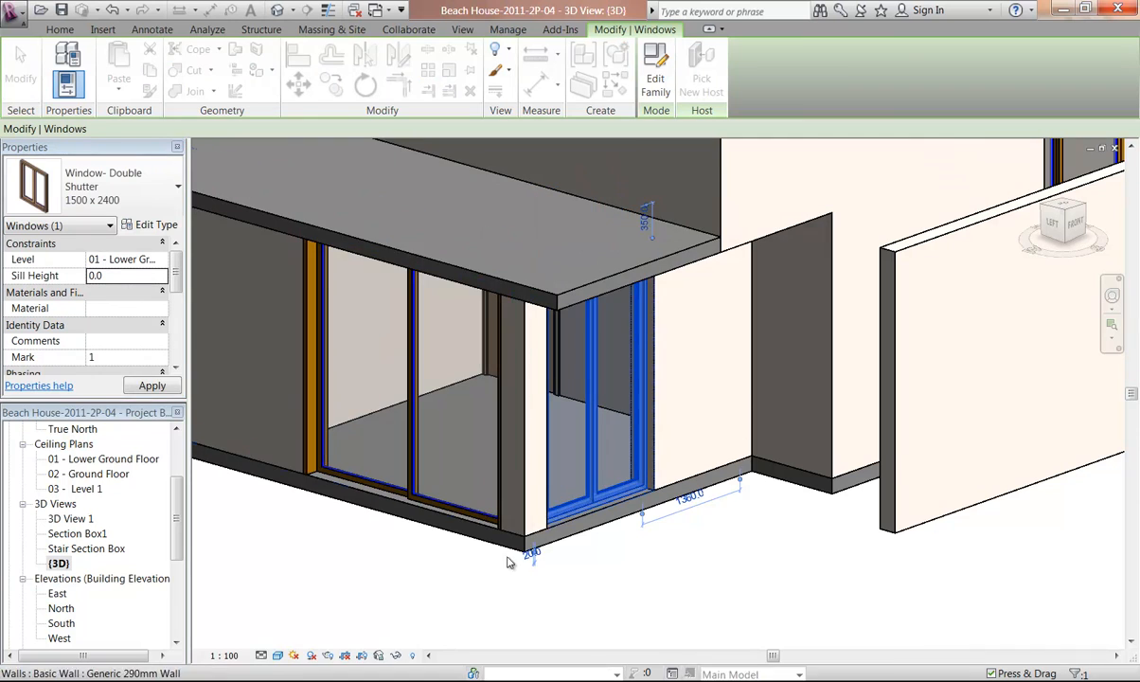
pyautogui.keyDown('shift'); pyautogui.moveTo(549, 485); pyautogui.dragTo(533, 371, button='middle'); pyautogui.keyUp('shift')
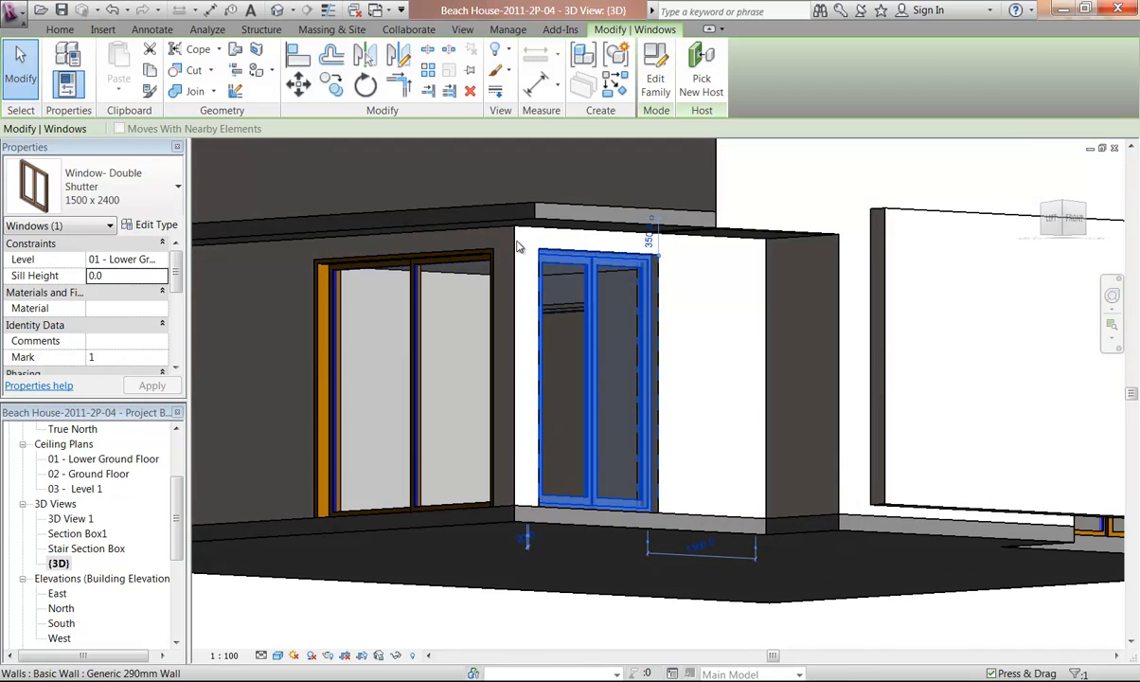
# Inspect the new full-height window where it meets the wall in the 3D view
pyautogui.scroll(5, 471, 218)
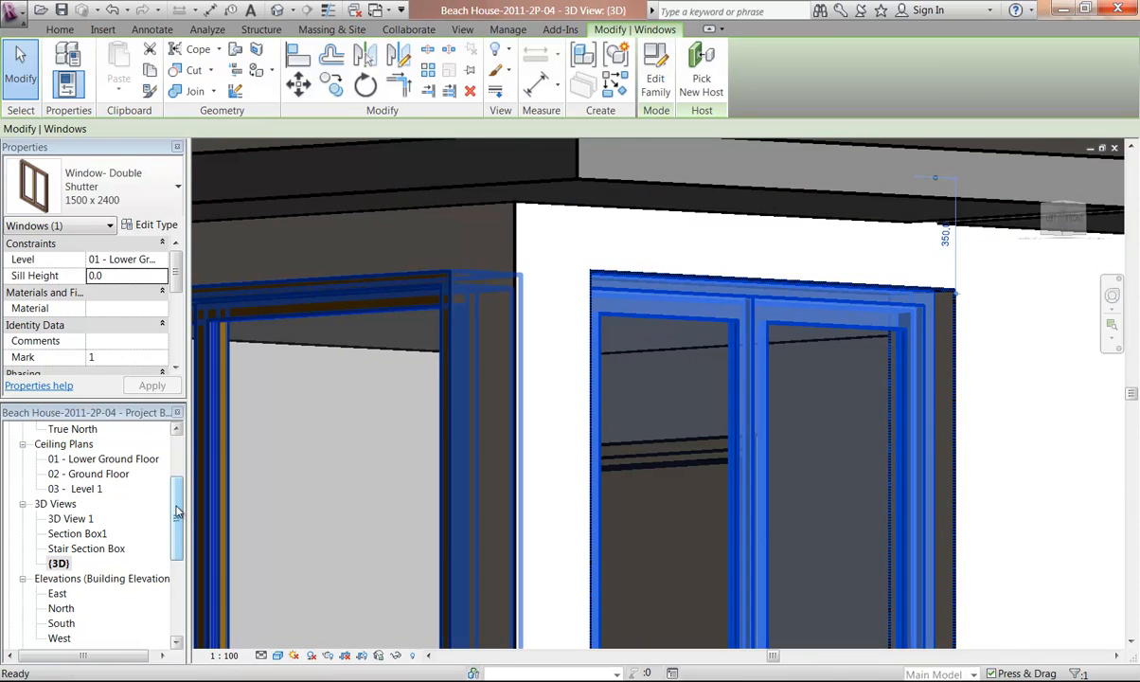
pyautogui.press('Escape')
pyautogui.scroll(2, 79, 462)
# Open the 01 - Lower Ground Floor plan and examine the wall corner pier beside the new window
pyautogui.doubleClick(78, 462)
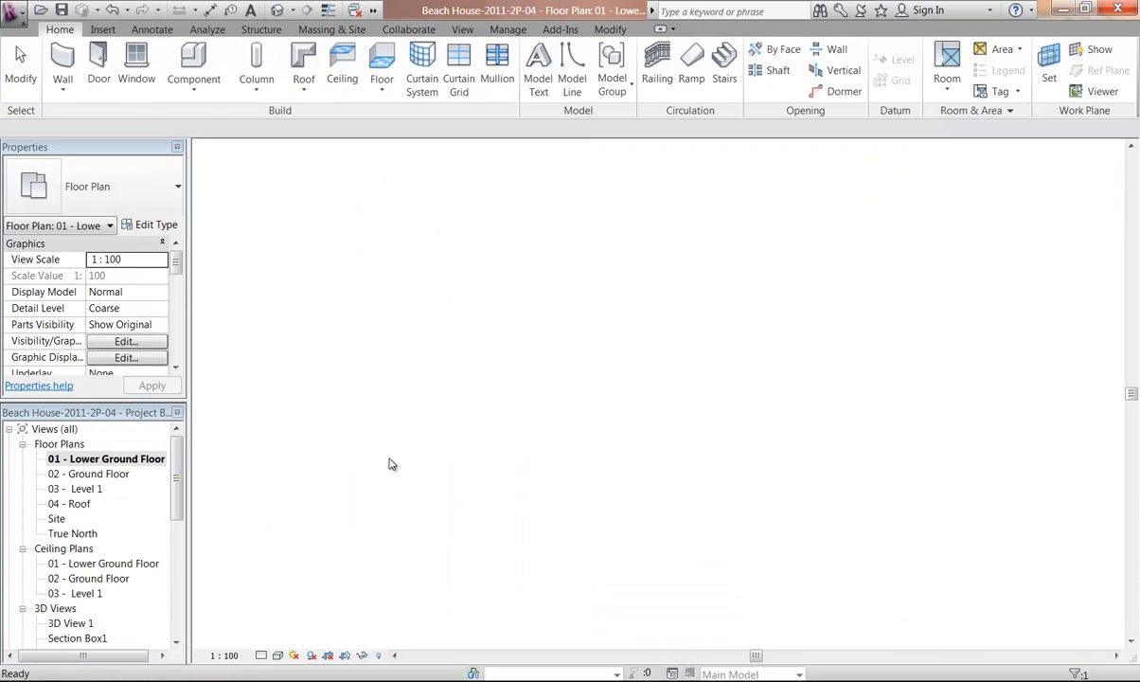
pyautogui.click(449, 466)
pyautogui.scroll(3, 402, 428)
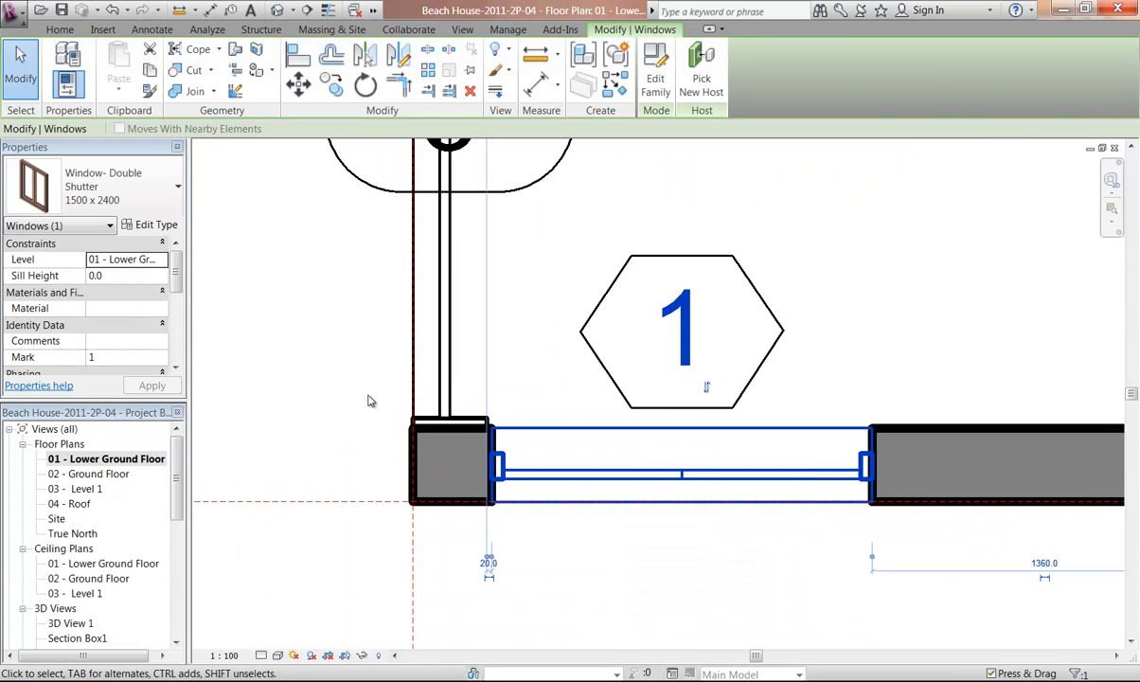
pyautogui.press('Escape')
pyautogui.scroll(2, 381, 403)
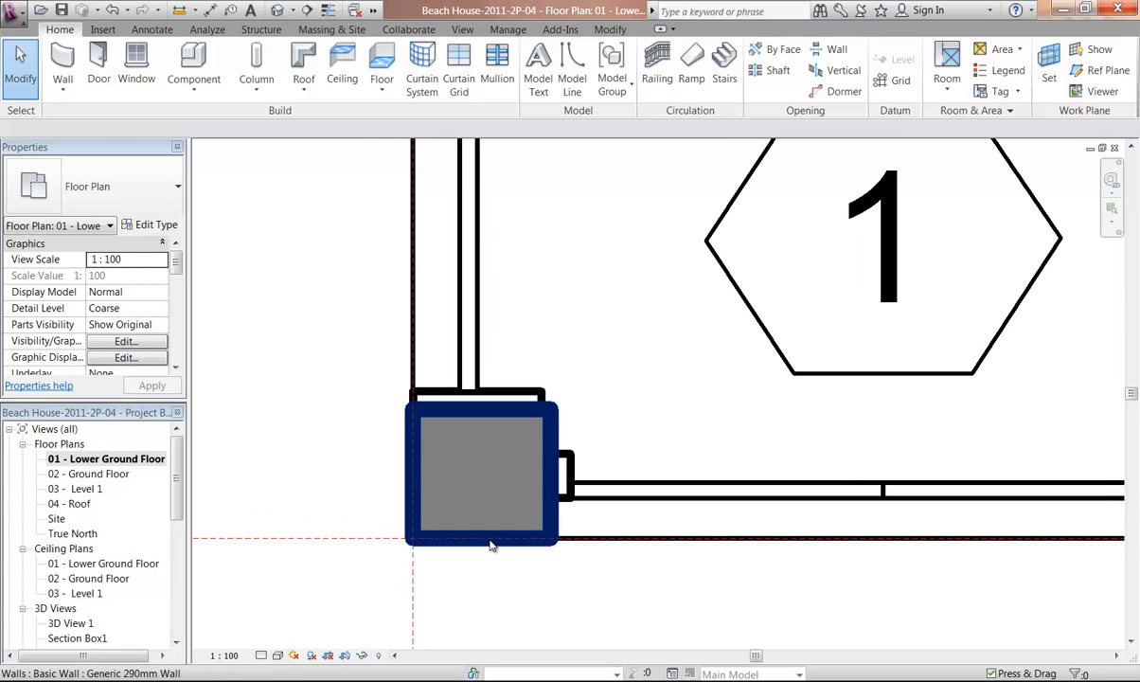
pyautogui.moveTo(529, 374); pyautogui.dragTo(447, 407, button='middle')
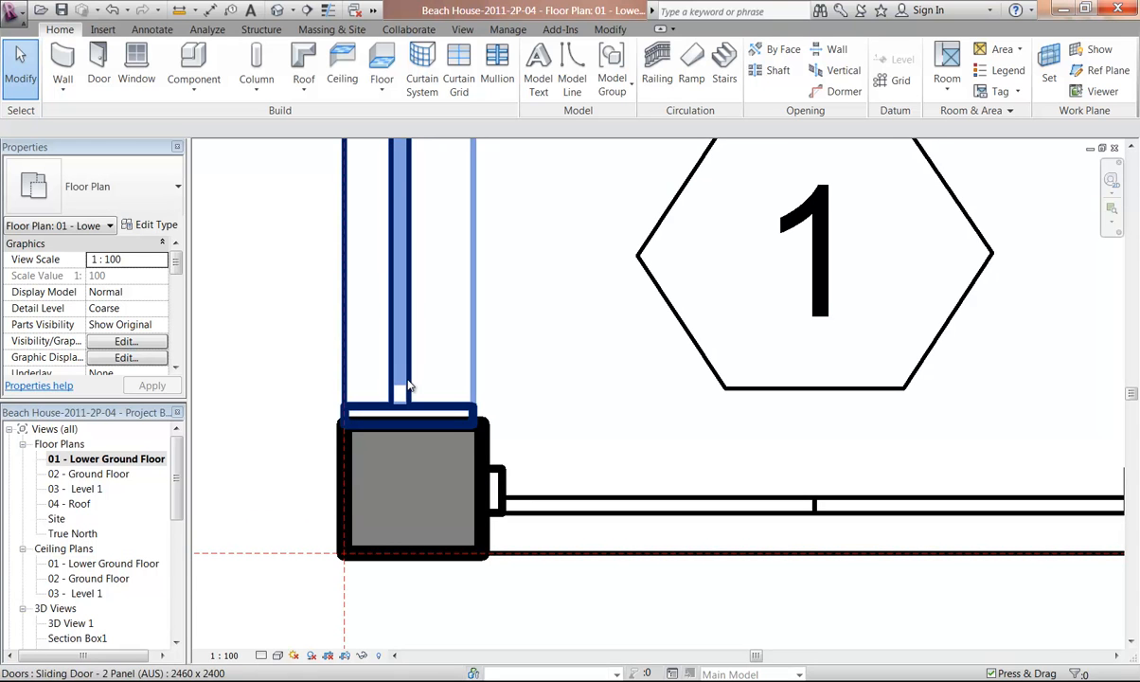
pyautogui.scroll(-5, 413, 398)
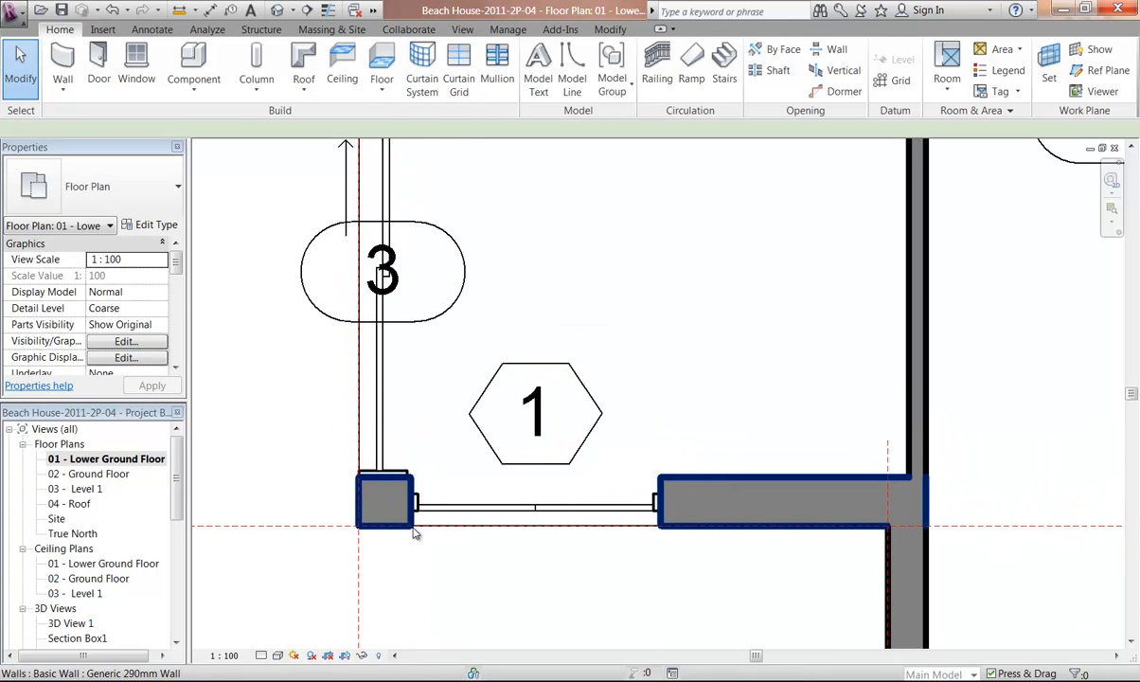
pyautogui.click(588, 521)
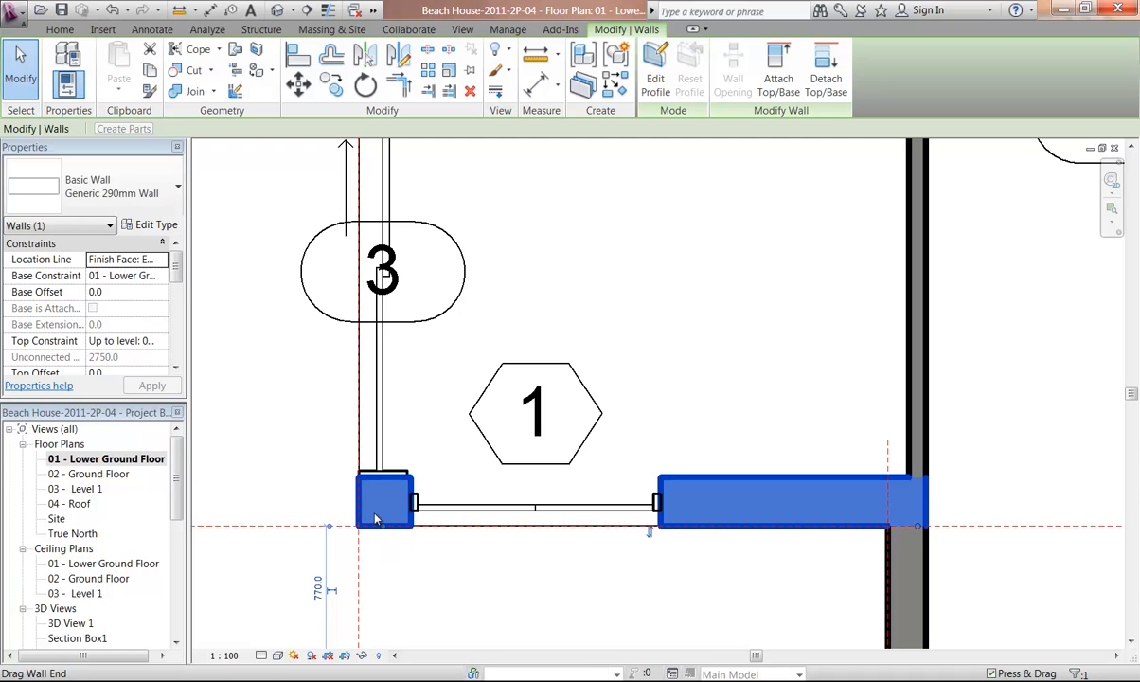
pyautogui.scroll(3, 379, 518)
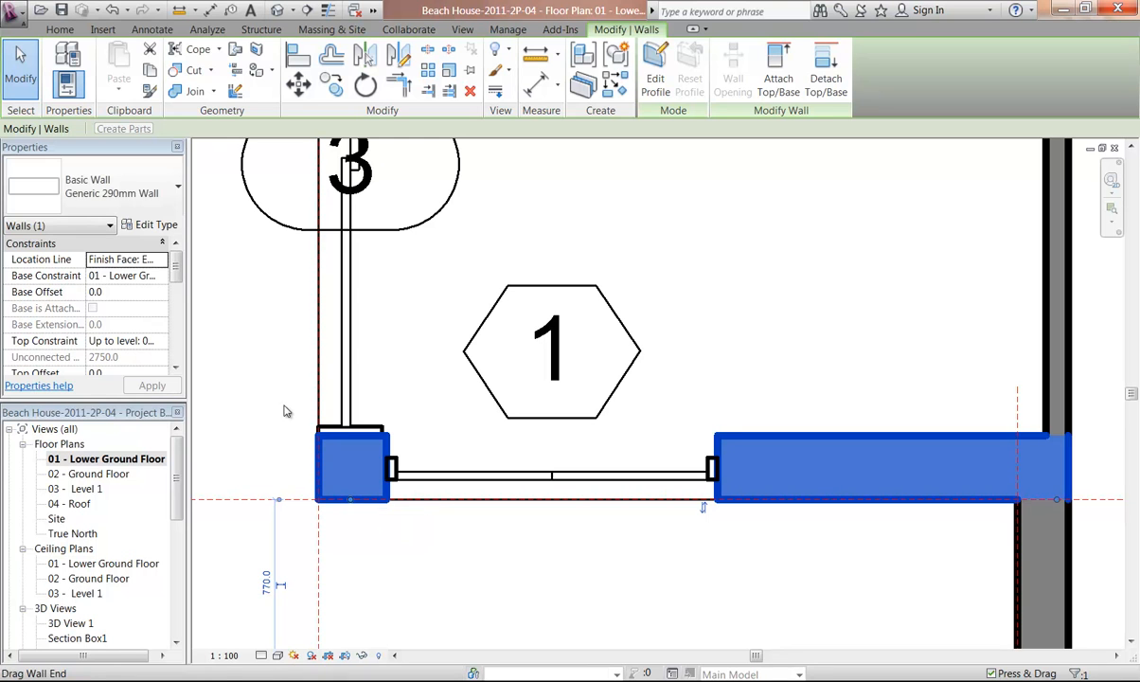
pyautogui.click(261, 378)
pyautogui.scroll(3, 270, 390)
pyautogui.moveTo(277, 402); pyautogui.dragTo(254, 396, button='middle')
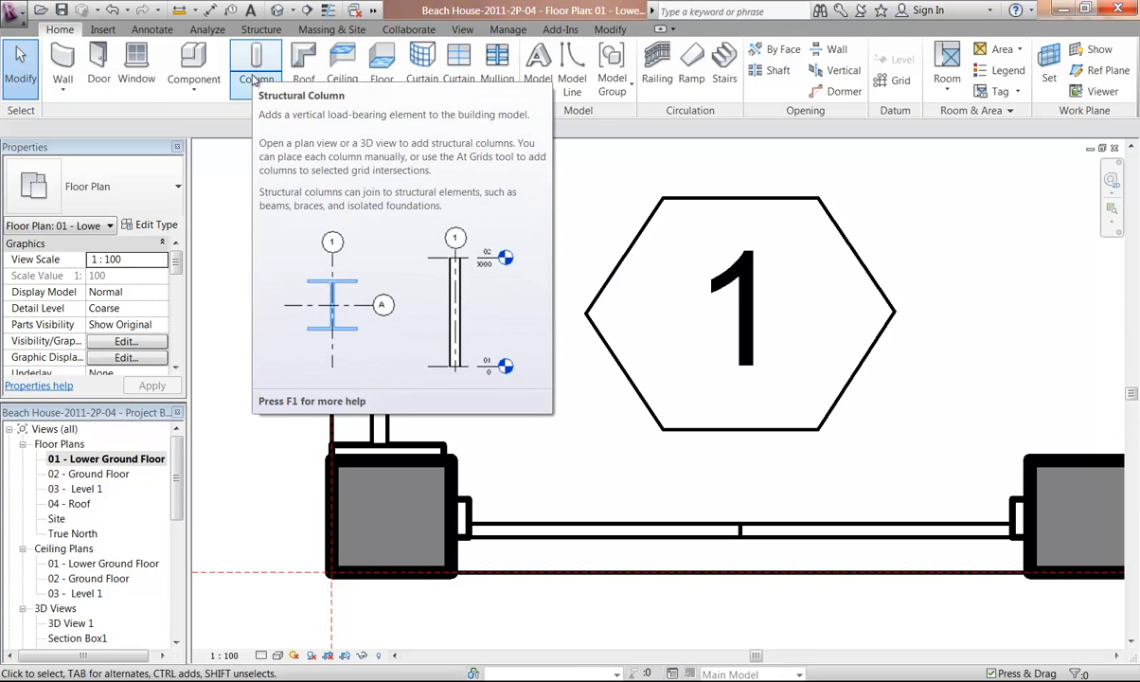
# Start an Architectural Column and duplicate its type as 100 x 100
pyautogui.click(255, 78)
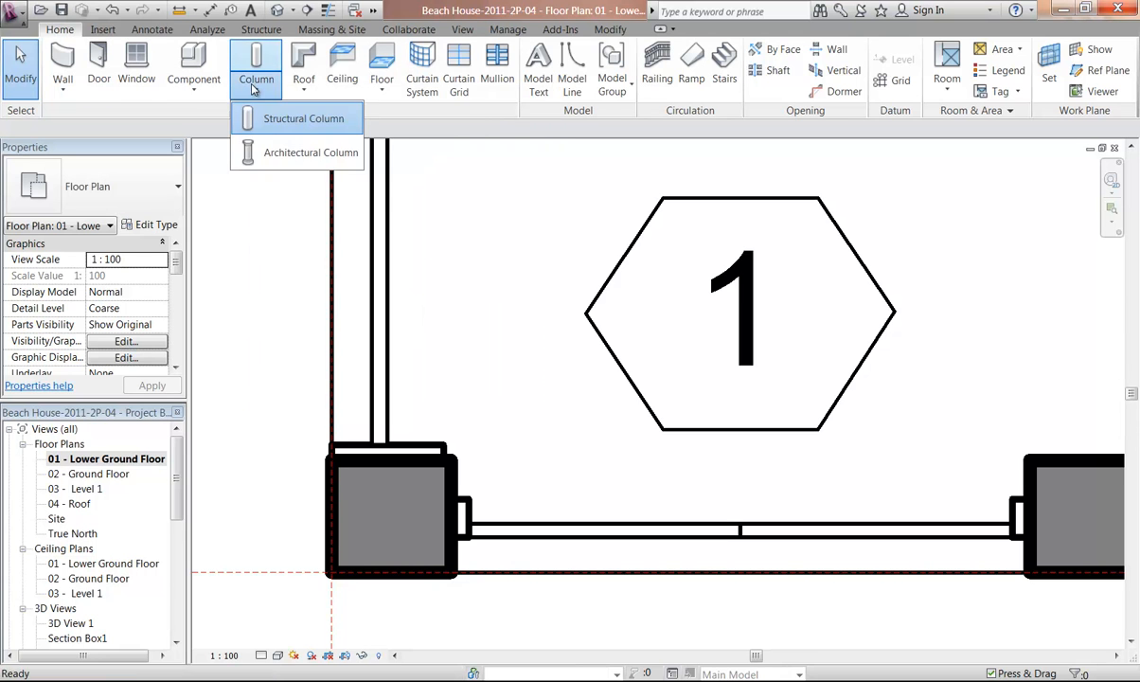
pyautogui.click(295, 154)
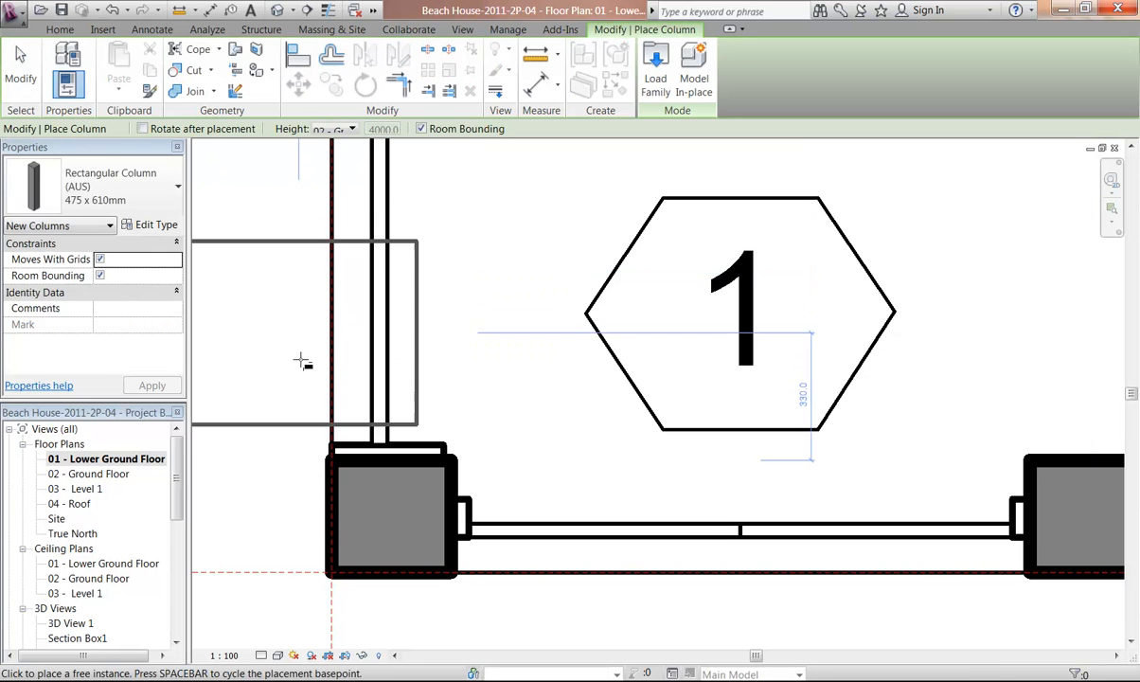
pyautogui.scroll(-3, 303, 318)
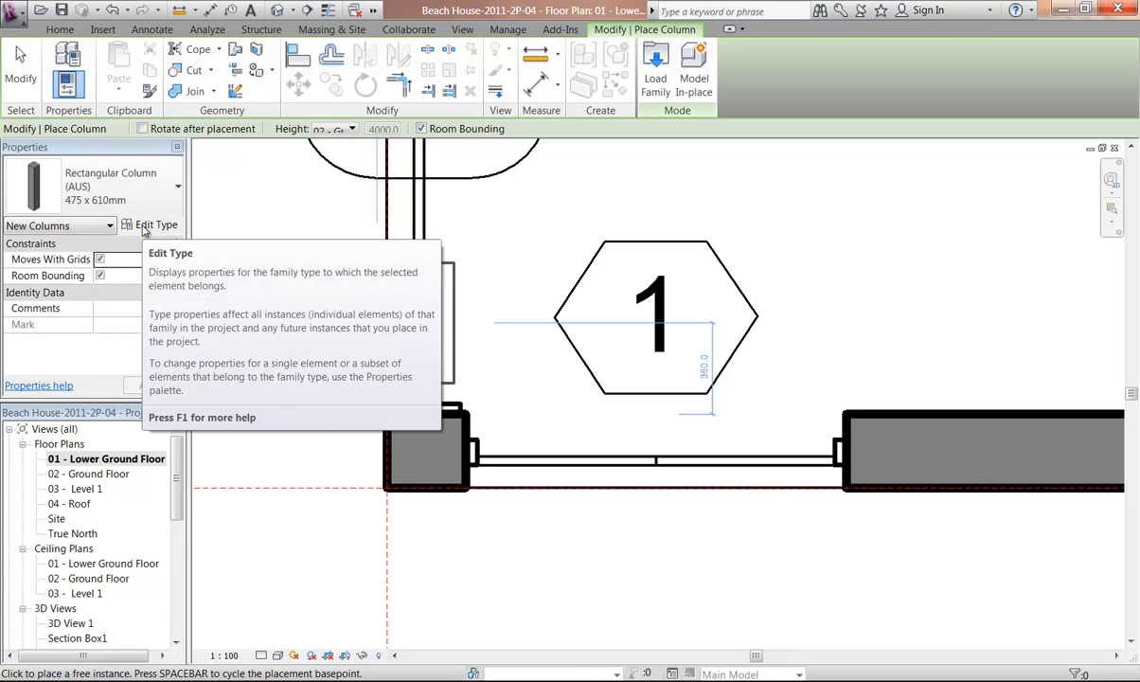
pyautogui.click(144, 228)
pyautogui.click(579, 158)
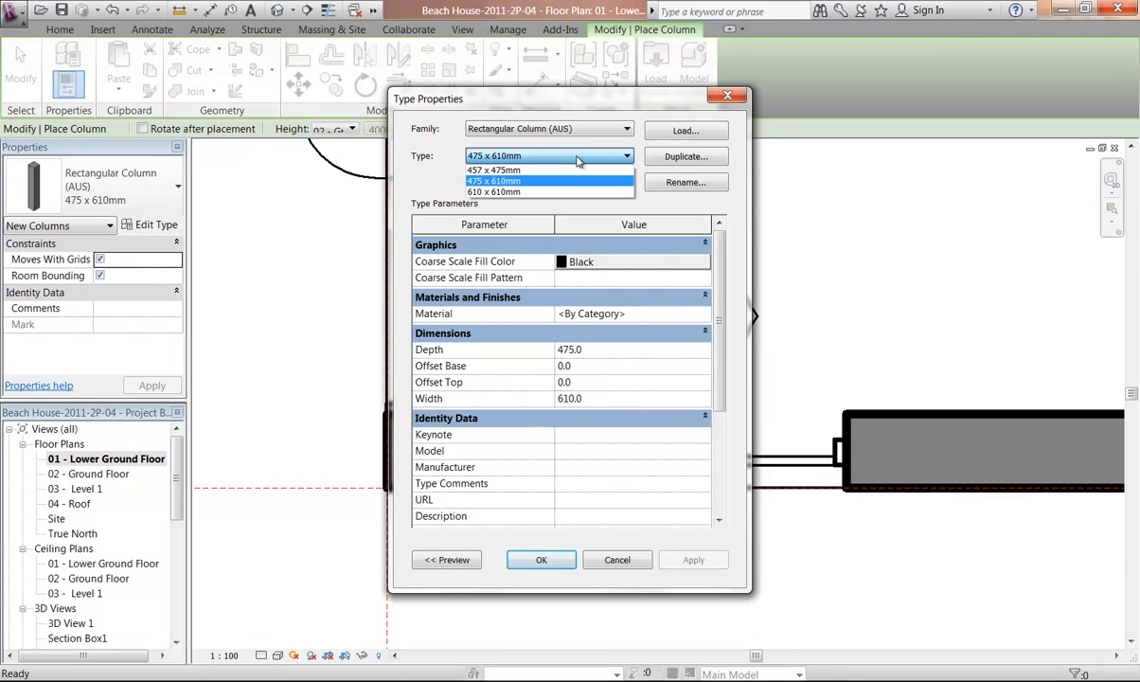
pyautogui.click(579, 158)
pyautogui.click(686, 157)
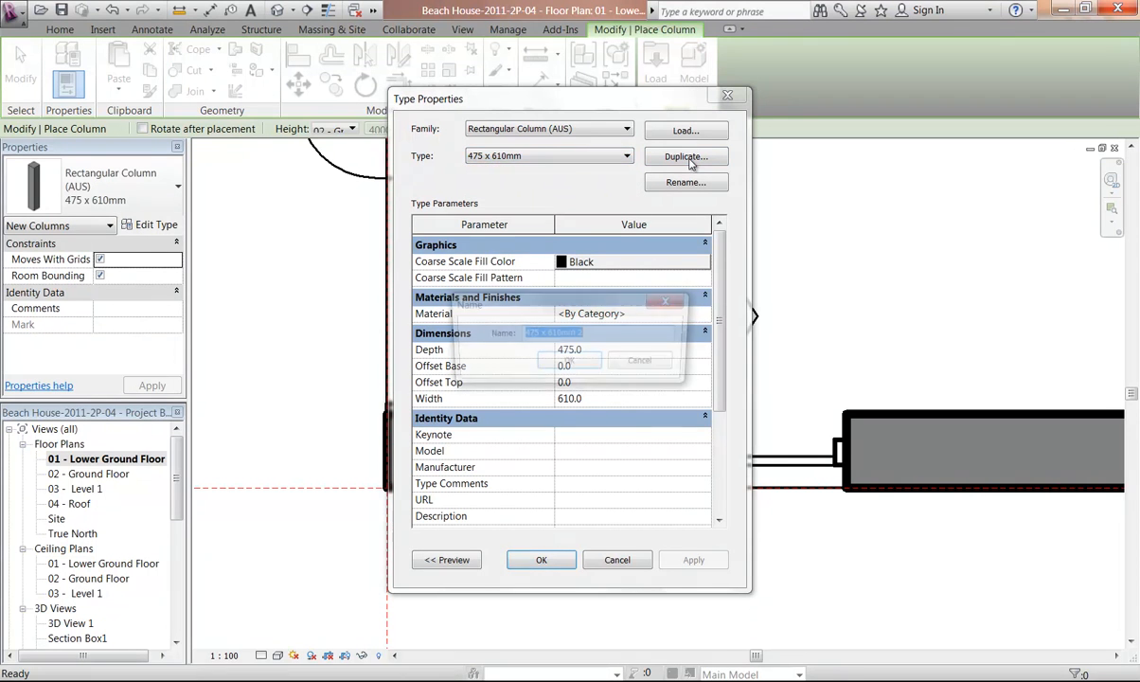
pyautogui.write('100 x 100')
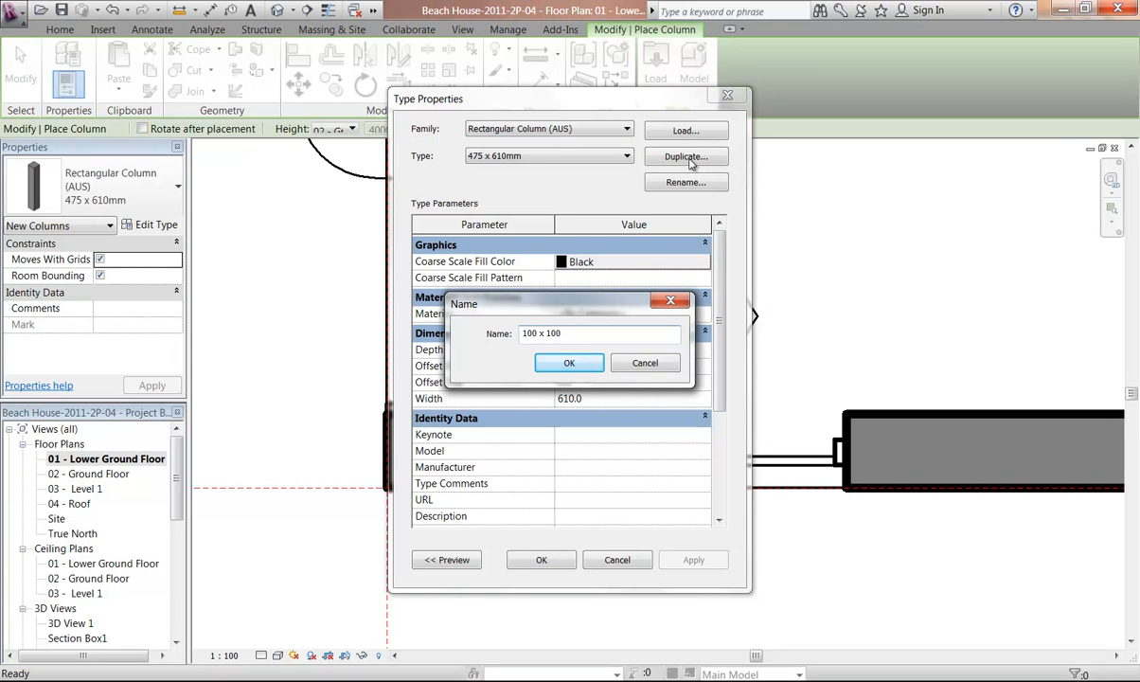
pyautogui.click(569, 362)
# Set the column type's depth and width to 100 mm
pyautogui.click(573, 350)
pyautogui.write('100')
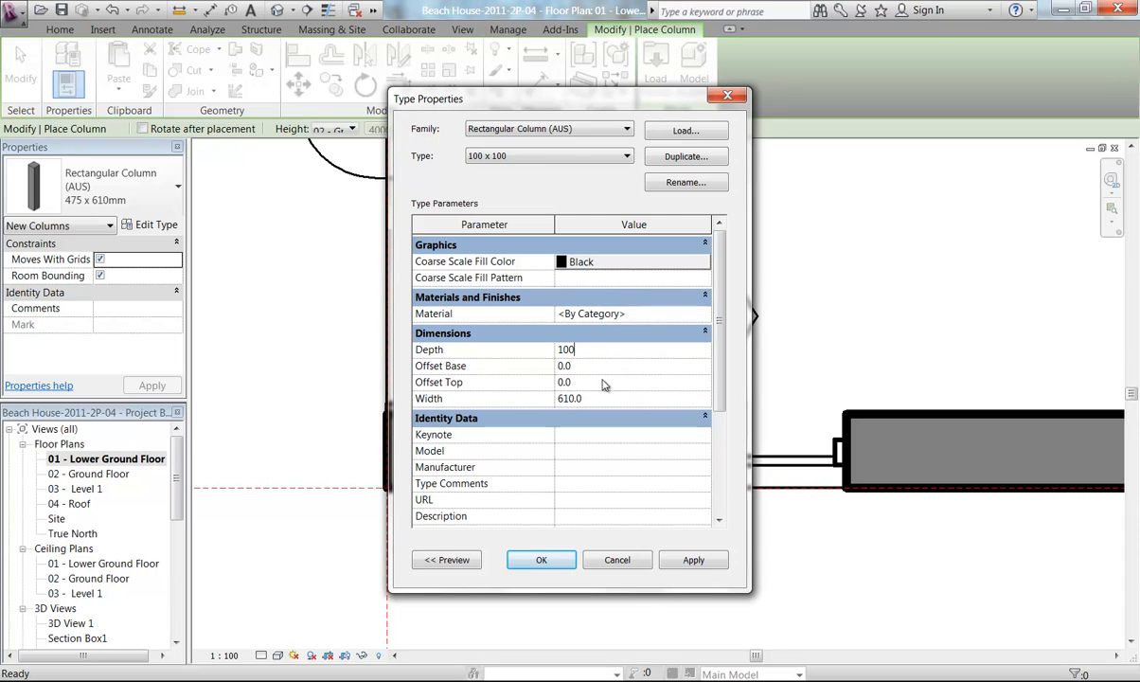
pyautogui.click(608, 398)
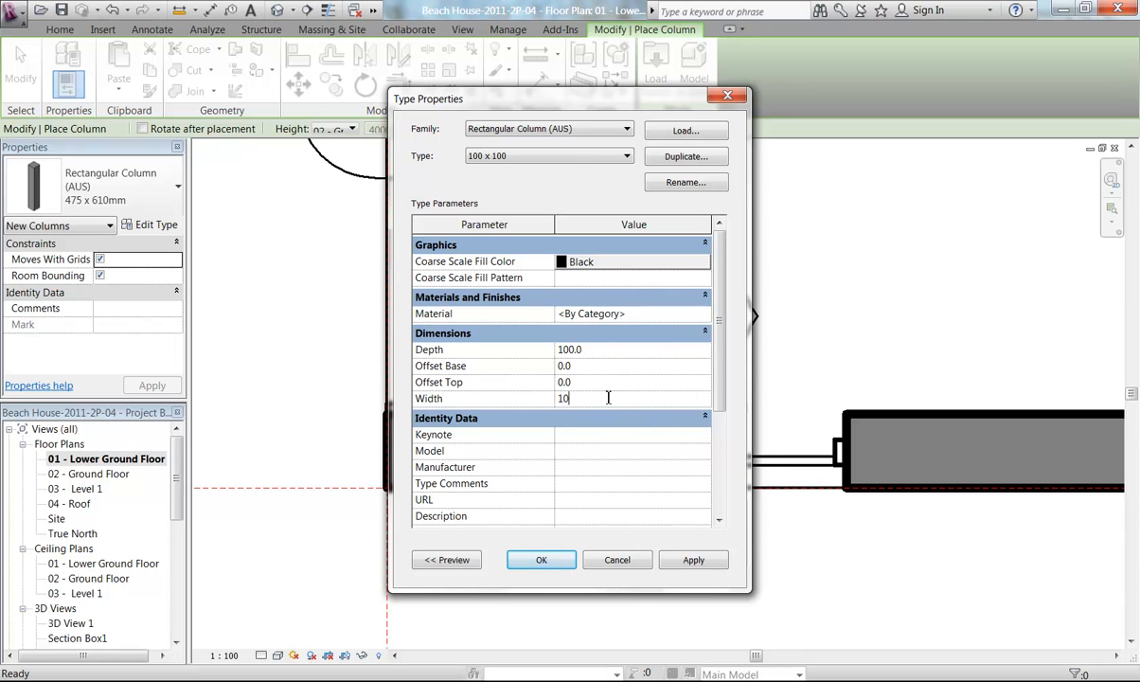
pyautogui.write('100')
pyautogui.click(659, 381)
# Assign Wood - Timber as the column type's material and confirm the type properties
pyautogui.click(589, 314)
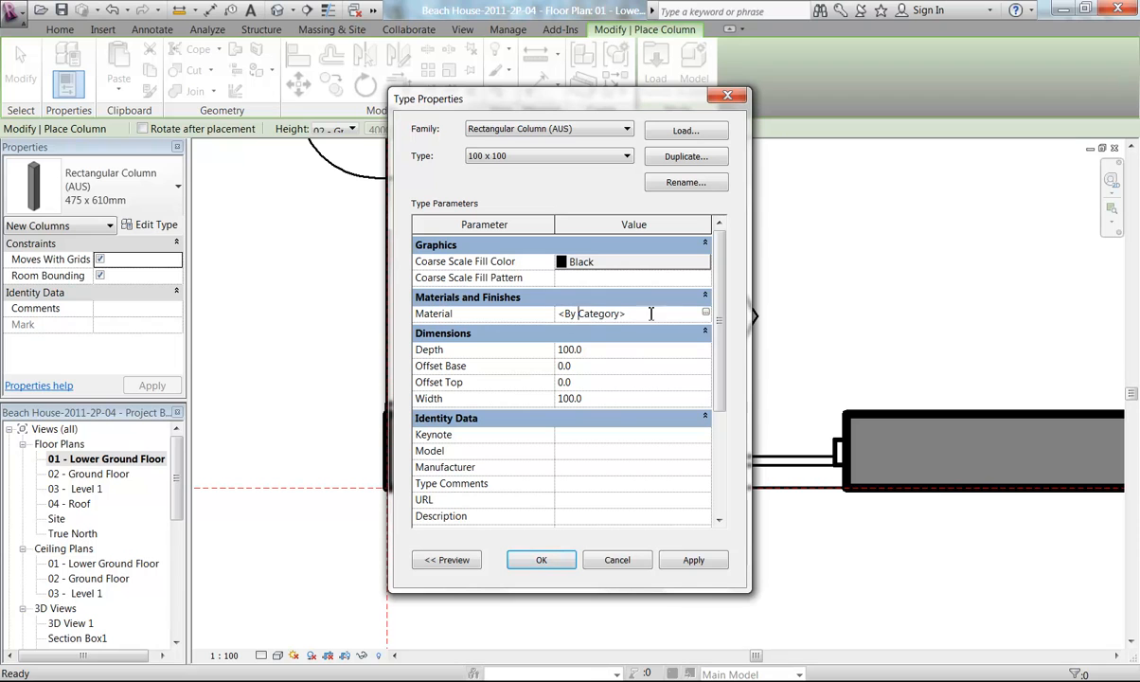
pyautogui.click(707, 313)
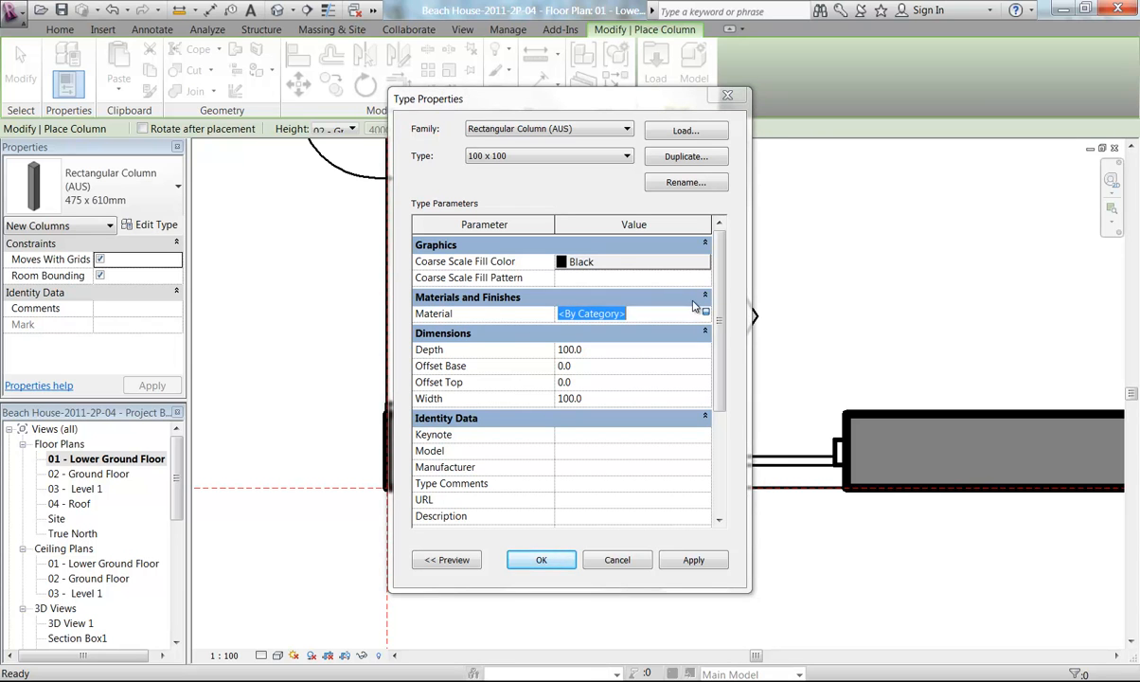
pyautogui.moveTo(467, 178); pyautogui.dragTo(467, 489)
pyautogui.click(244, 486)
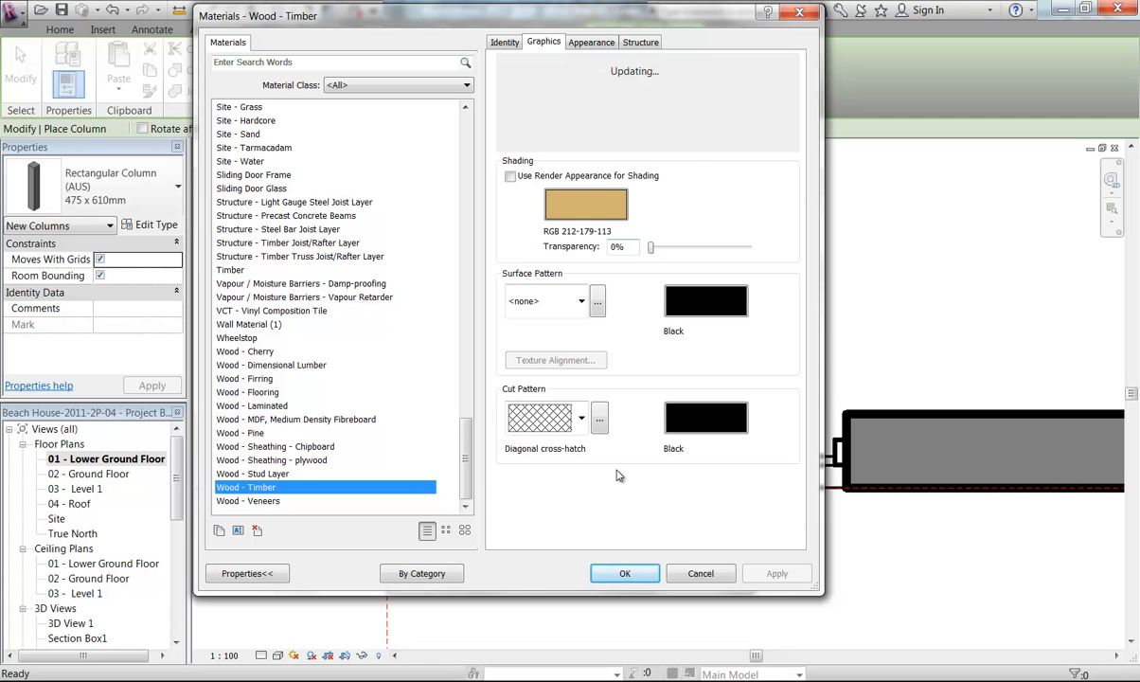
pyautogui.click(620, 574)
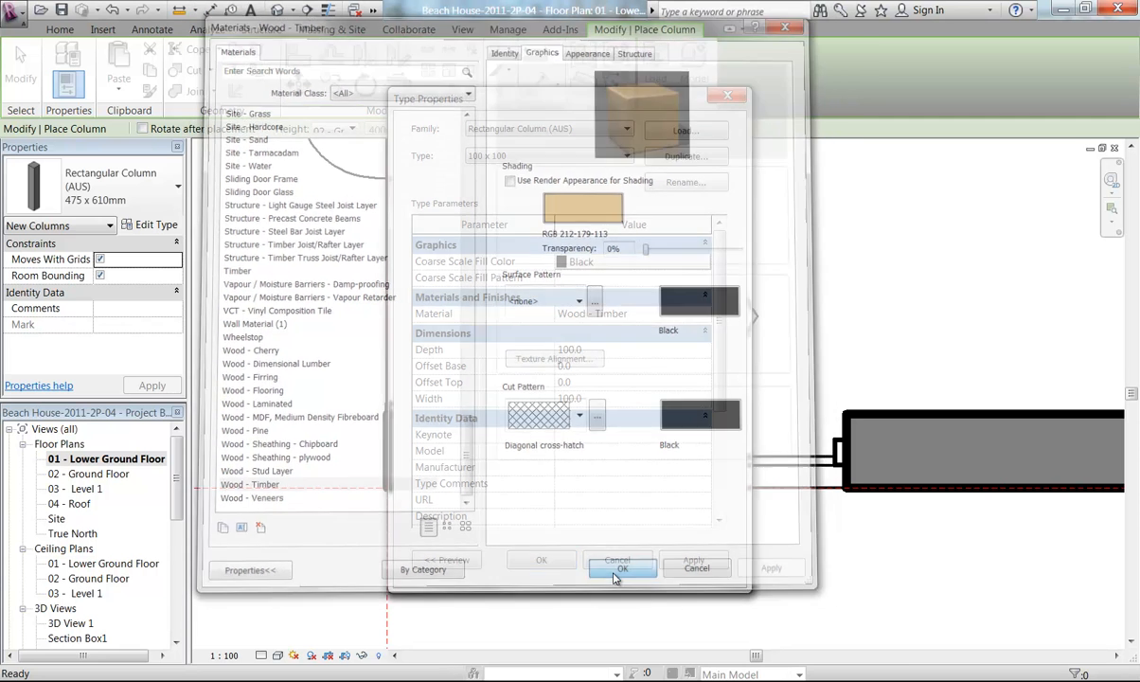
pyautogui.click(537, 558)
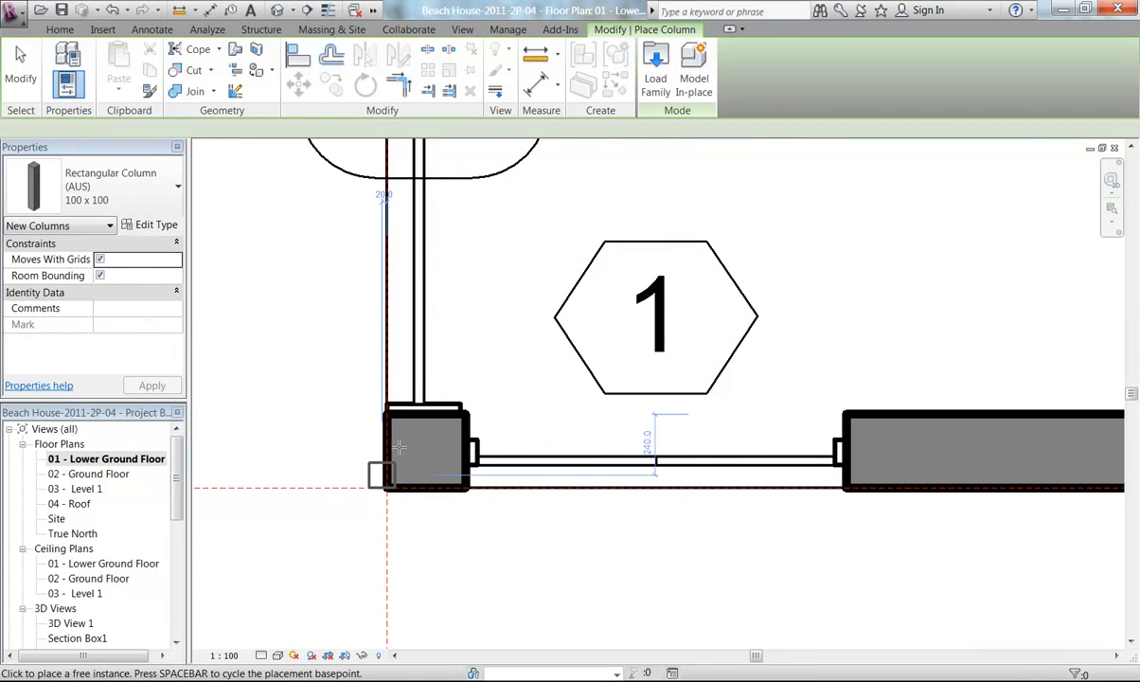
# Place the 100 x 100 column inside the wall corner pier and unjoin it from the wall
pyautogui.scroll(3, 421, 464)
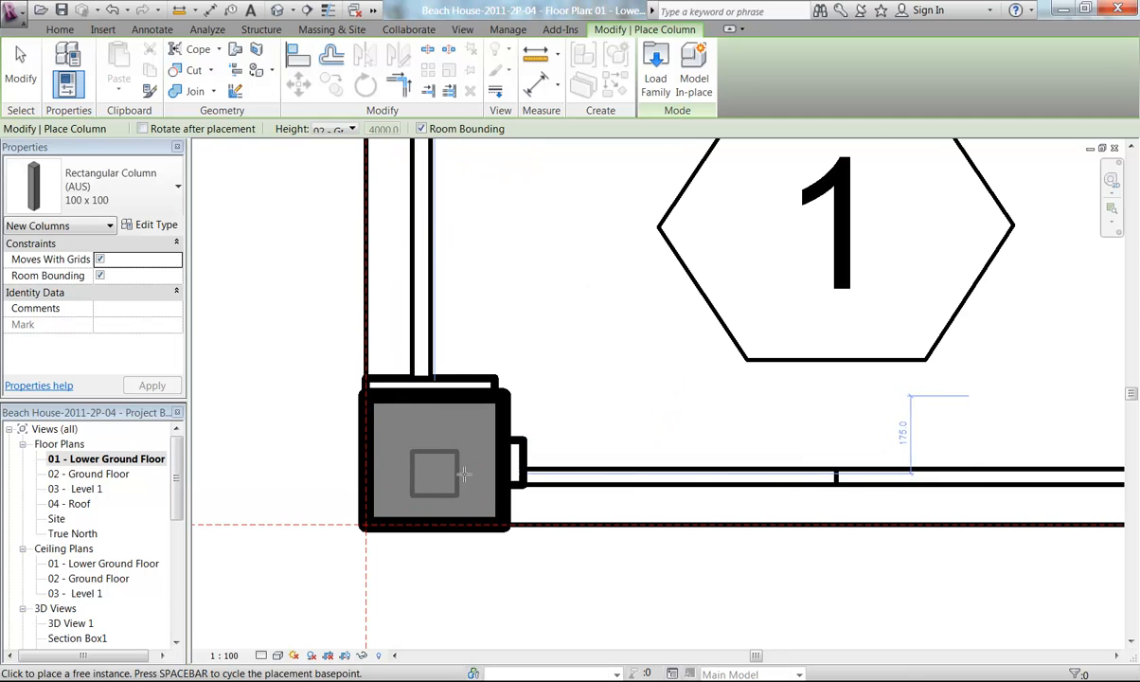
pyautogui.scroll(3, 483, 461)
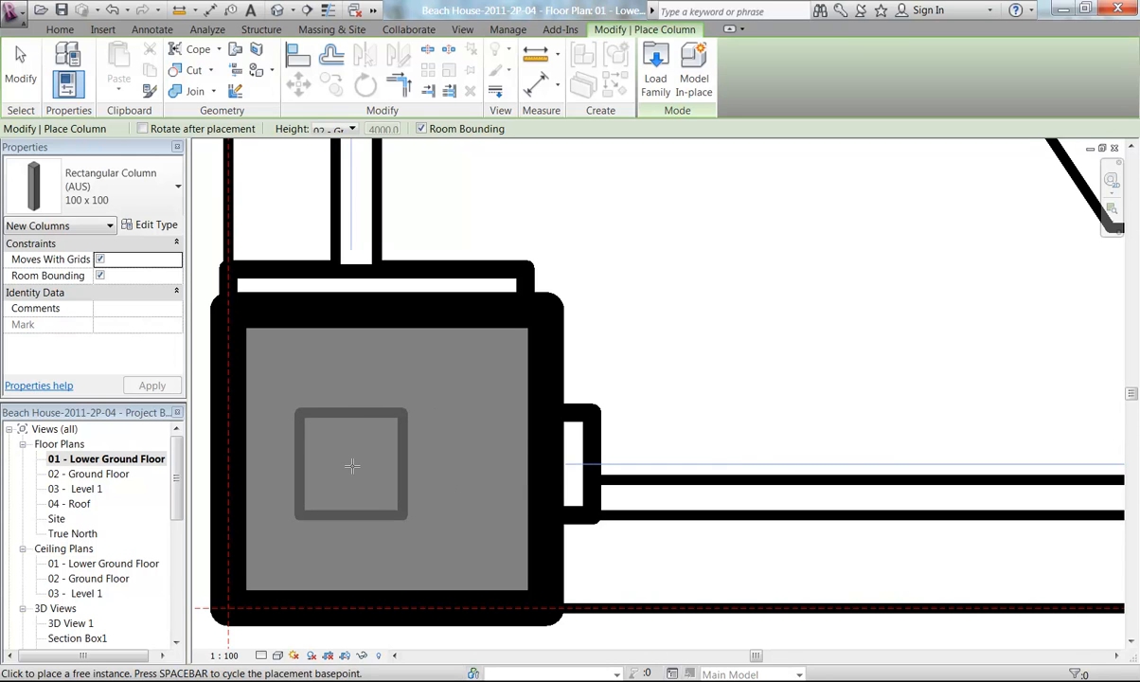
pyautogui.click(360, 464)
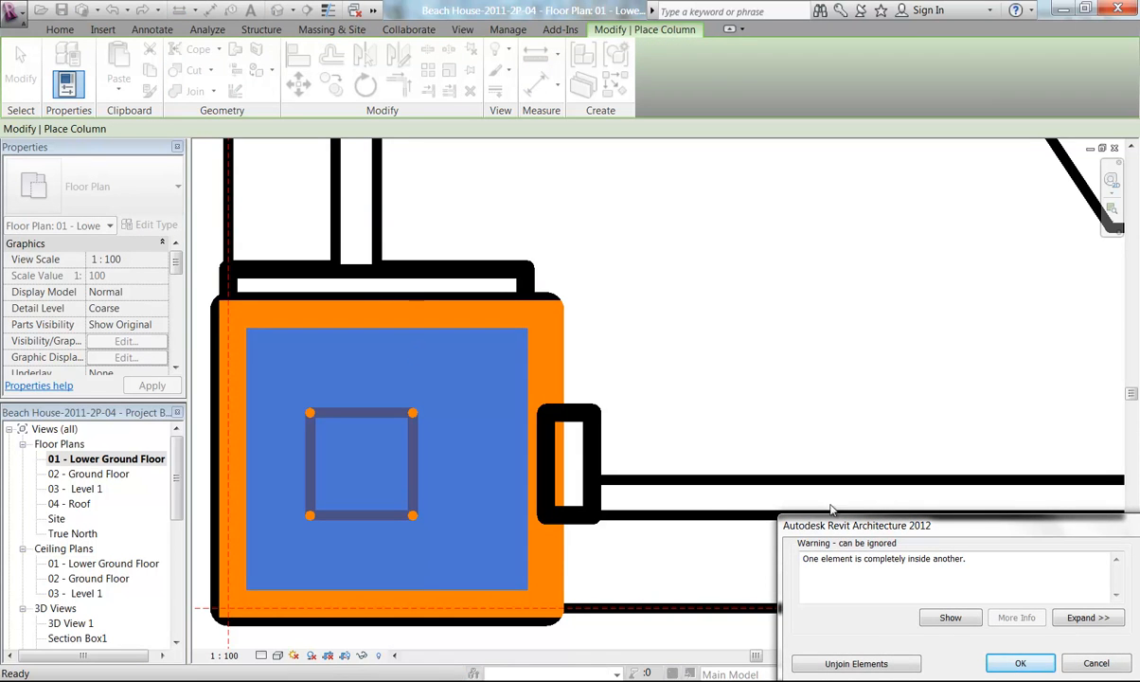
pyautogui.moveTo(957, 527); pyautogui.dragTo(729, 309)
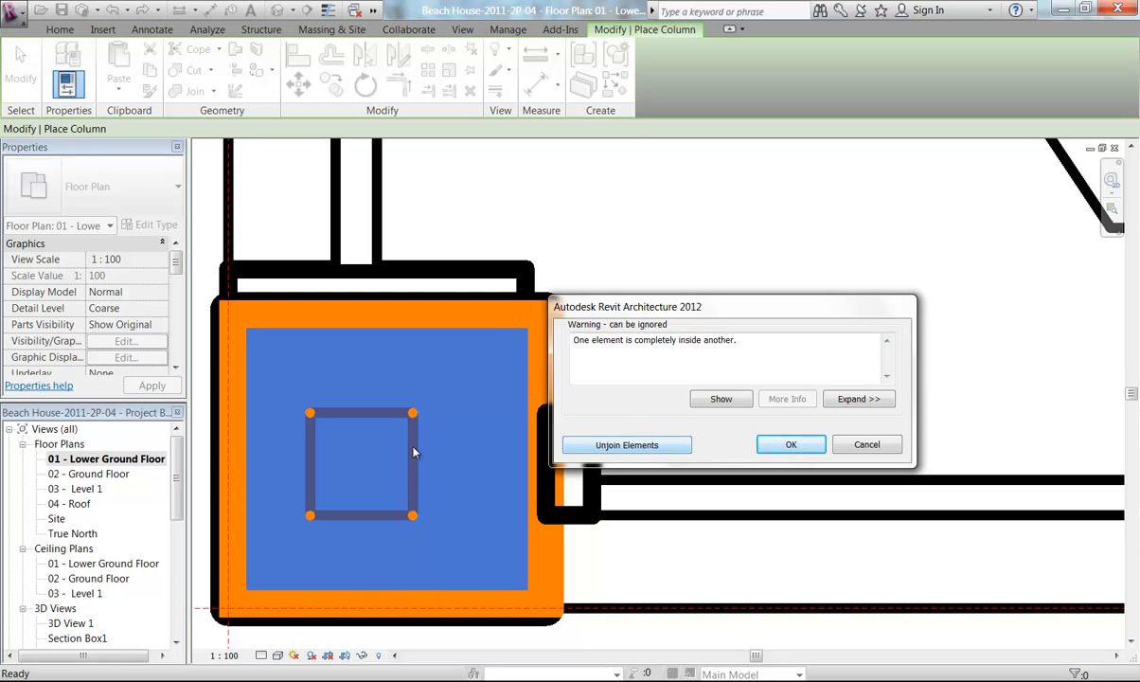
pyautogui.click(638, 453)
# Disallow the join at the end of the horizontal wall beside the column
pyautogui.scroll(-2, 459, 364)
pyautogui.moveTo(446, 372); pyautogui.dragTo(499, 389, button='middle')
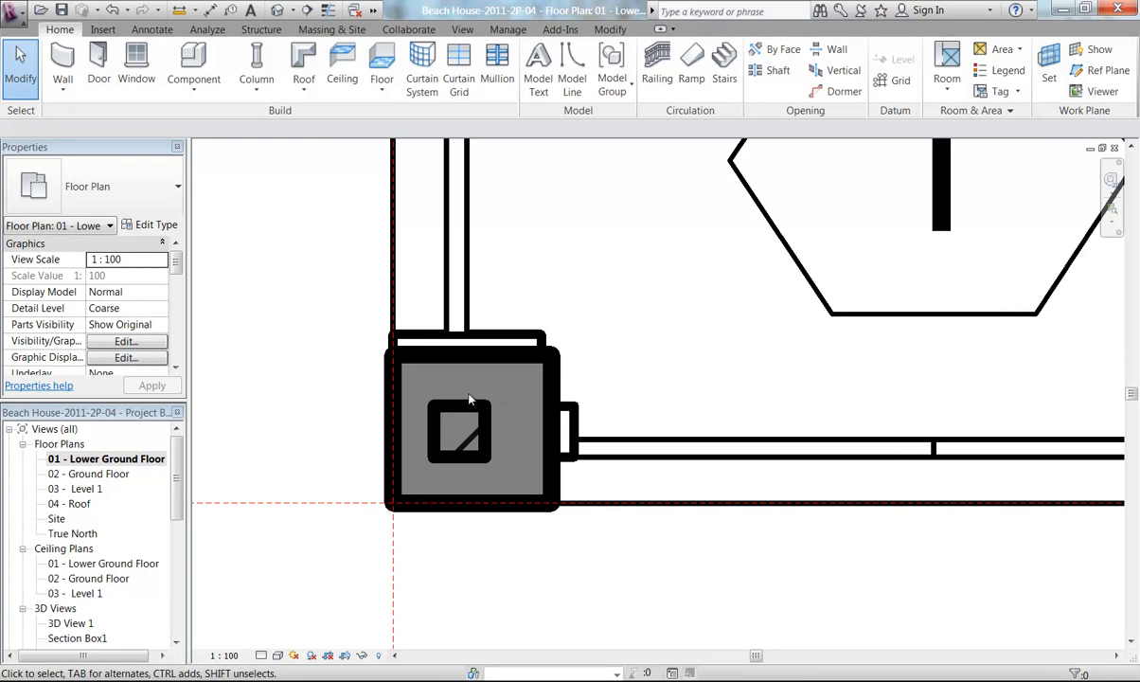
pyautogui.moveTo(379, 378); pyautogui.dragTo(356, 383, button='middle')
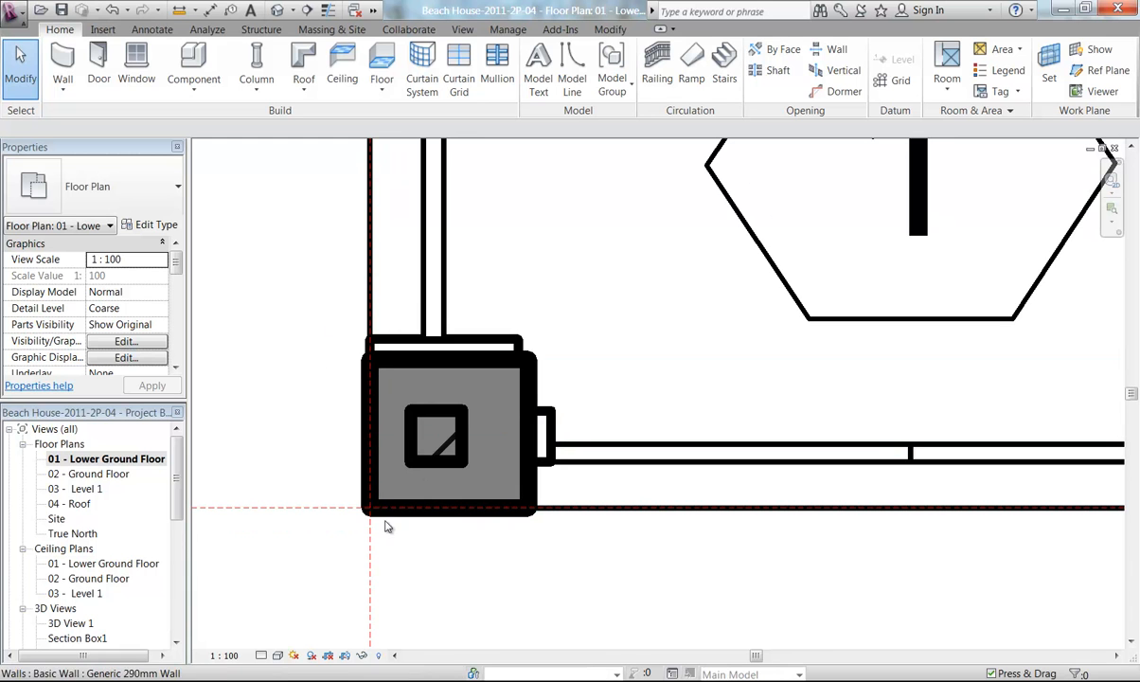
pyautogui.click(435, 514)
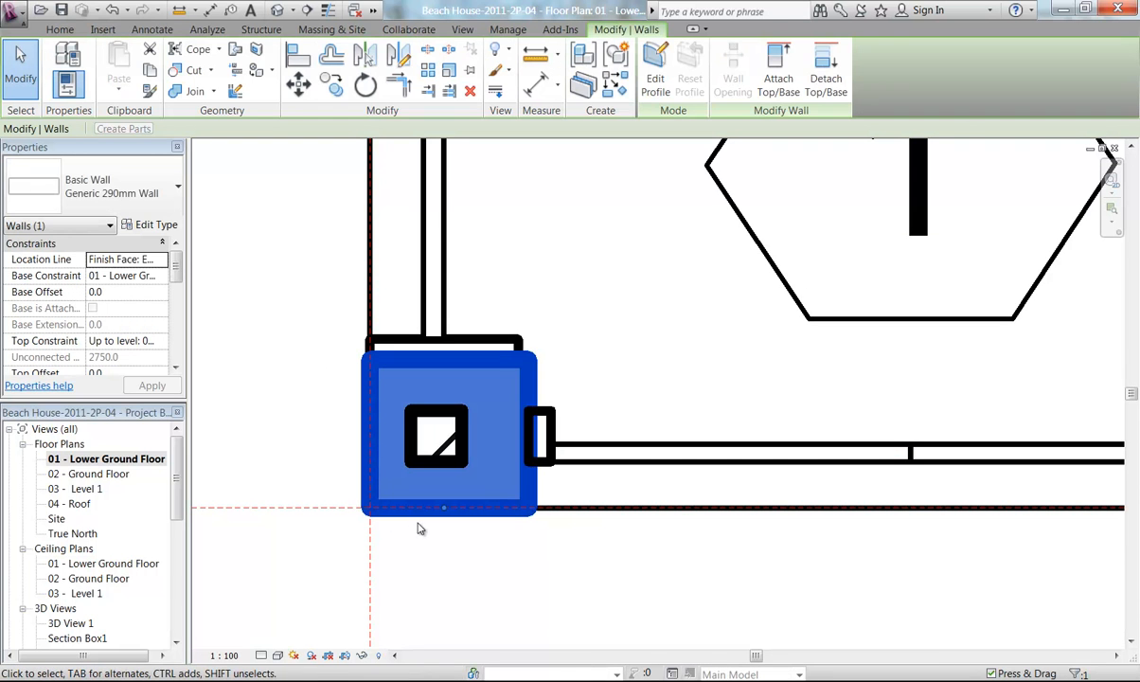
pyautogui.scroll(-5, 464, 564)
pyautogui.scroll(3, 473, 611)
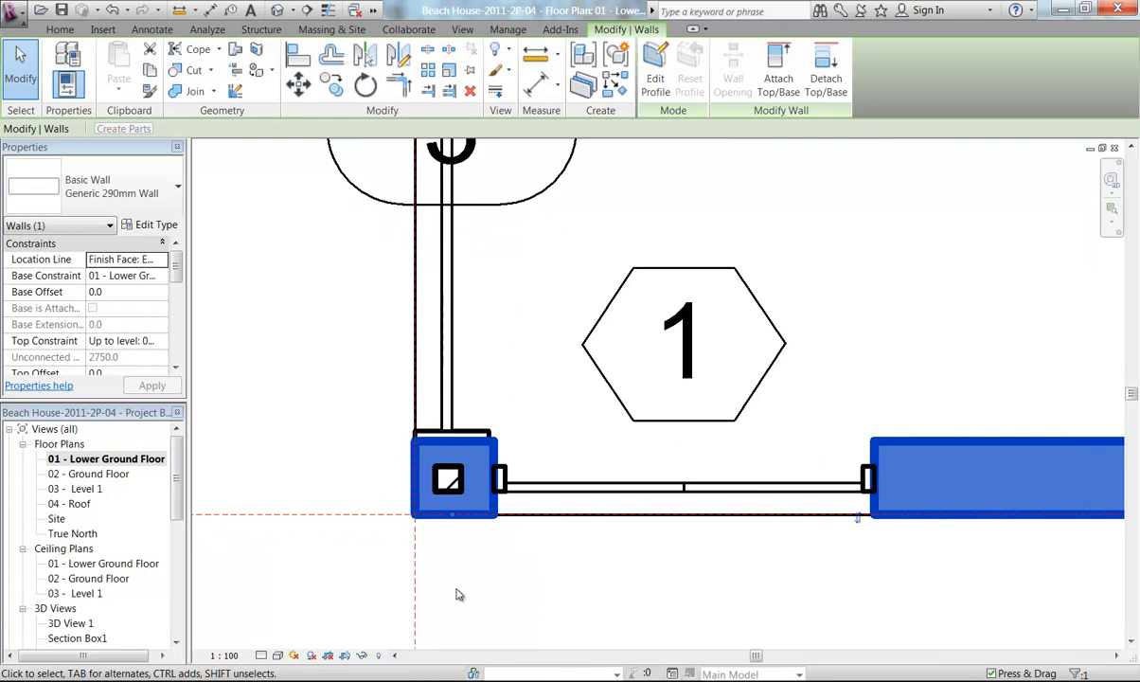
pyautogui.rightClick(452, 503)
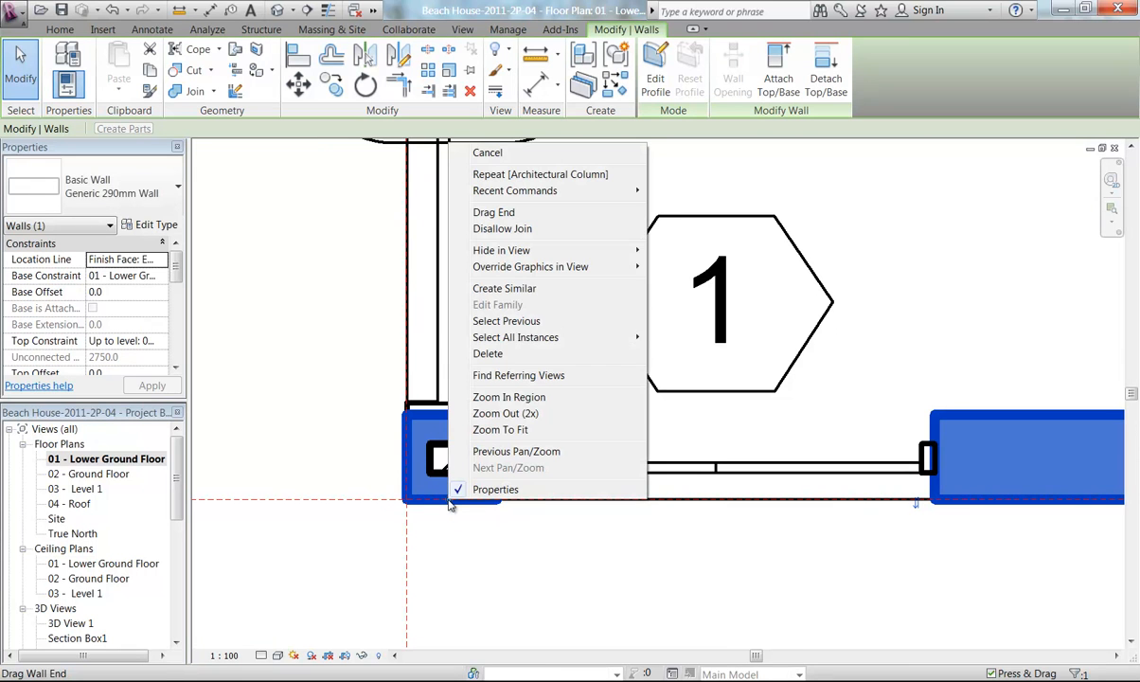
pyautogui.click(503, 229)
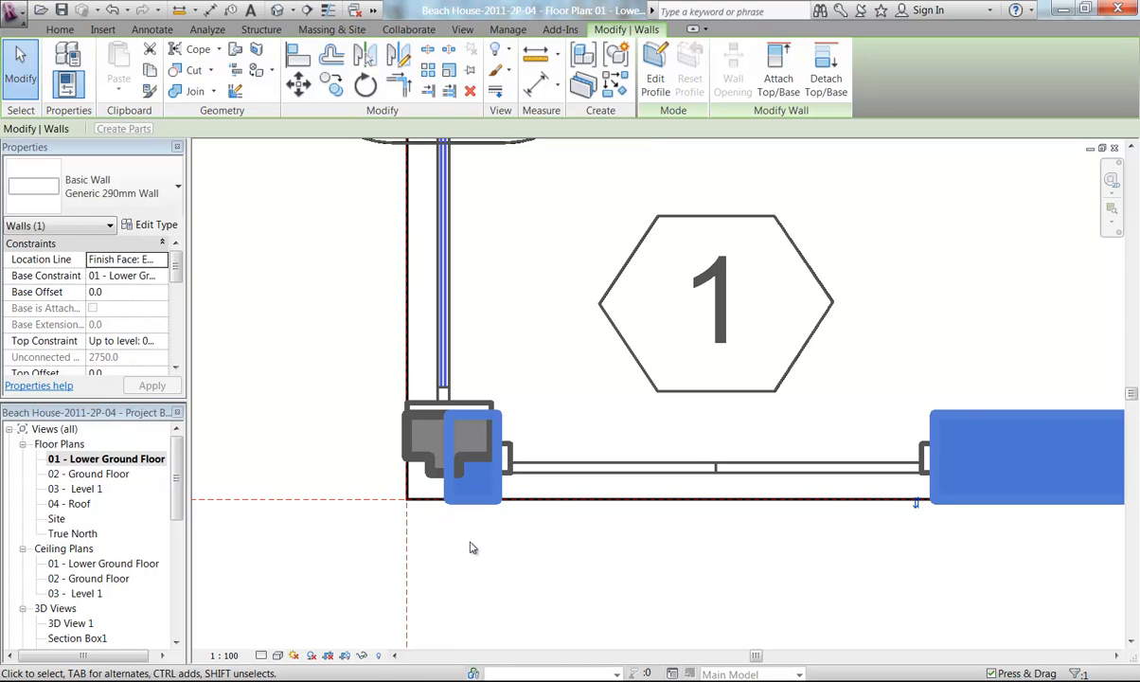
# Disallow the join at the end of the vertical wall meeting the column at the corner pier
pyautogui.click(418, 460)
pyautogui.scroll(-3, 373, 361)
pyautogui.moveTo(349, 294); pyautogui.dragTo(364, 463, button='middle')
pyautogui.scroll(-2, 357, 456)
pyautogui.moveTo(336, 395); pyautogui.dragTo(368, 437, button='middle')
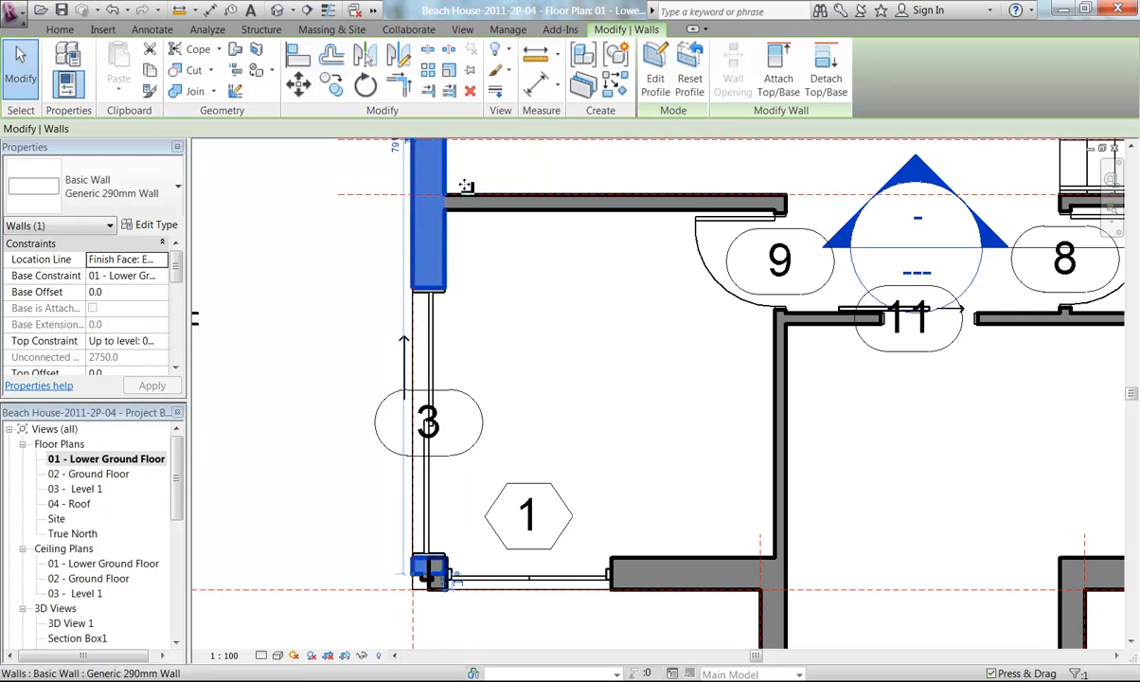
pyautogui.scroll(4, 482, 496)
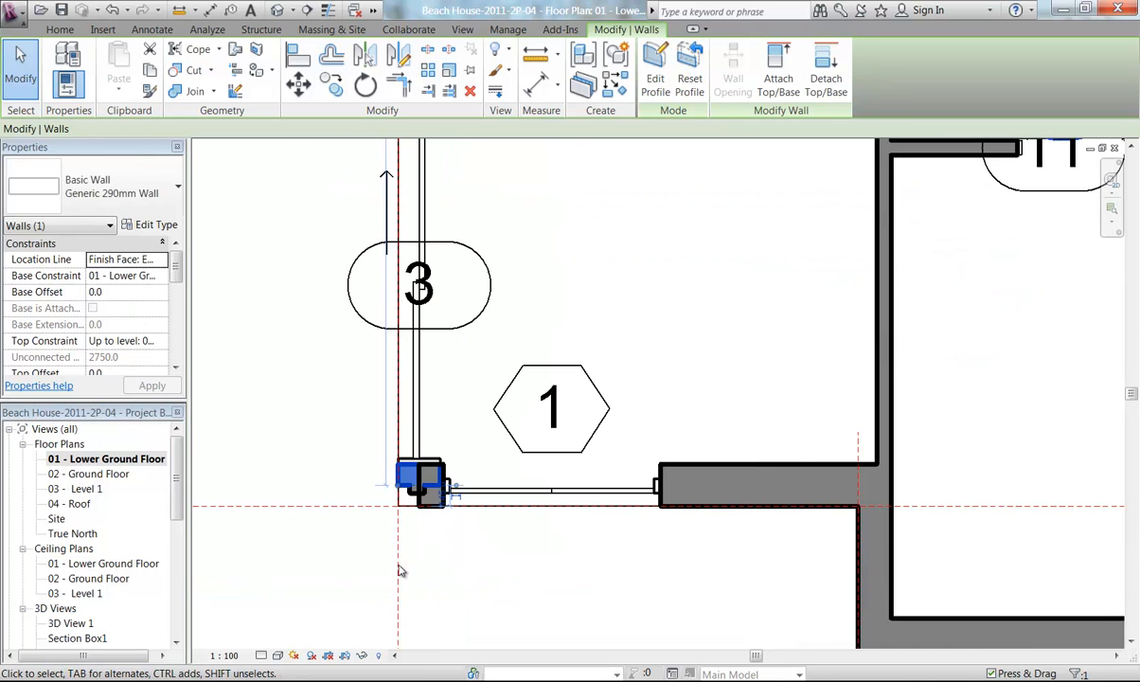
pyautogui.scroll(2, 409, 489)
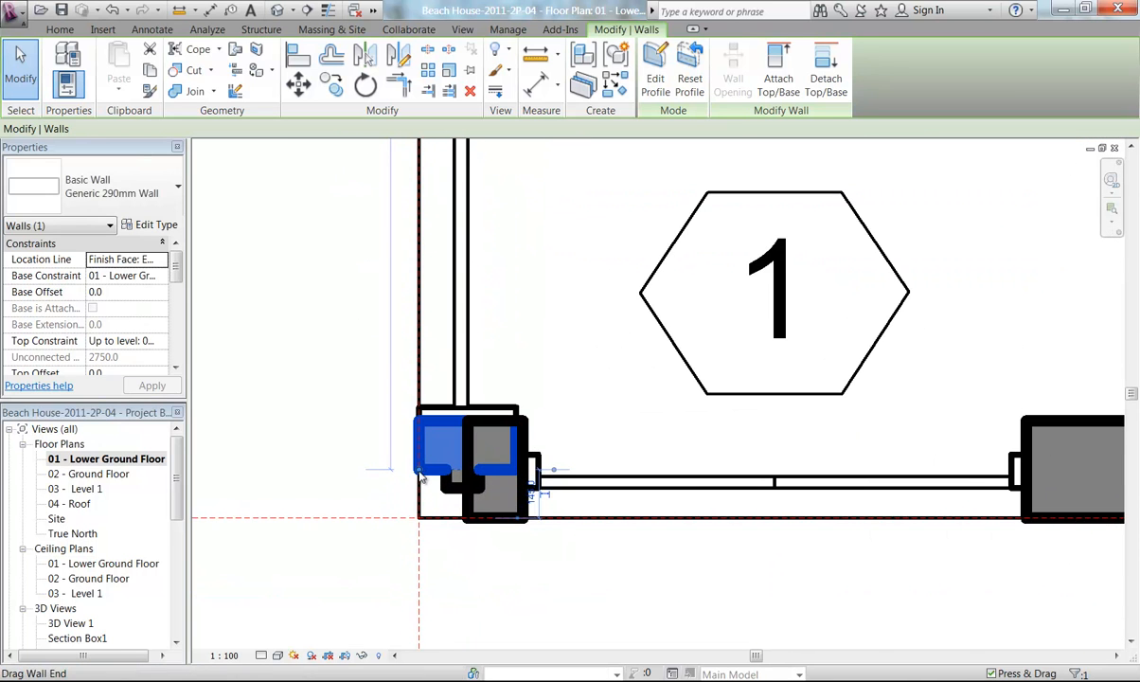
pyautogui.rightClick(421, 476)
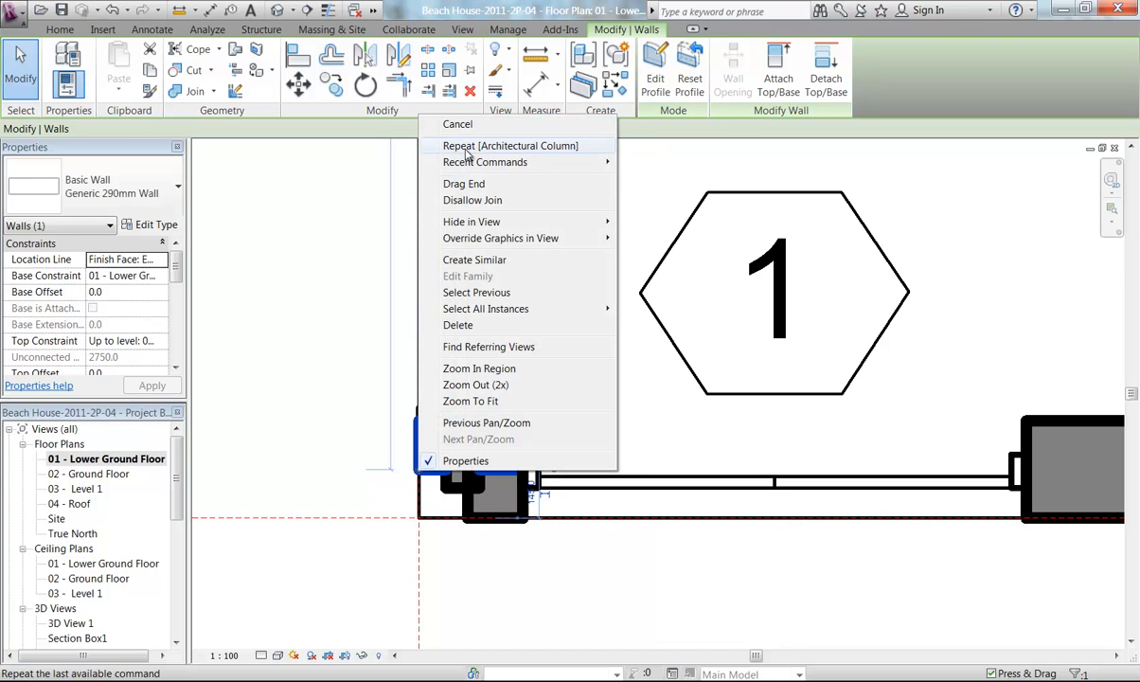
pyautogui.click(464, 200)
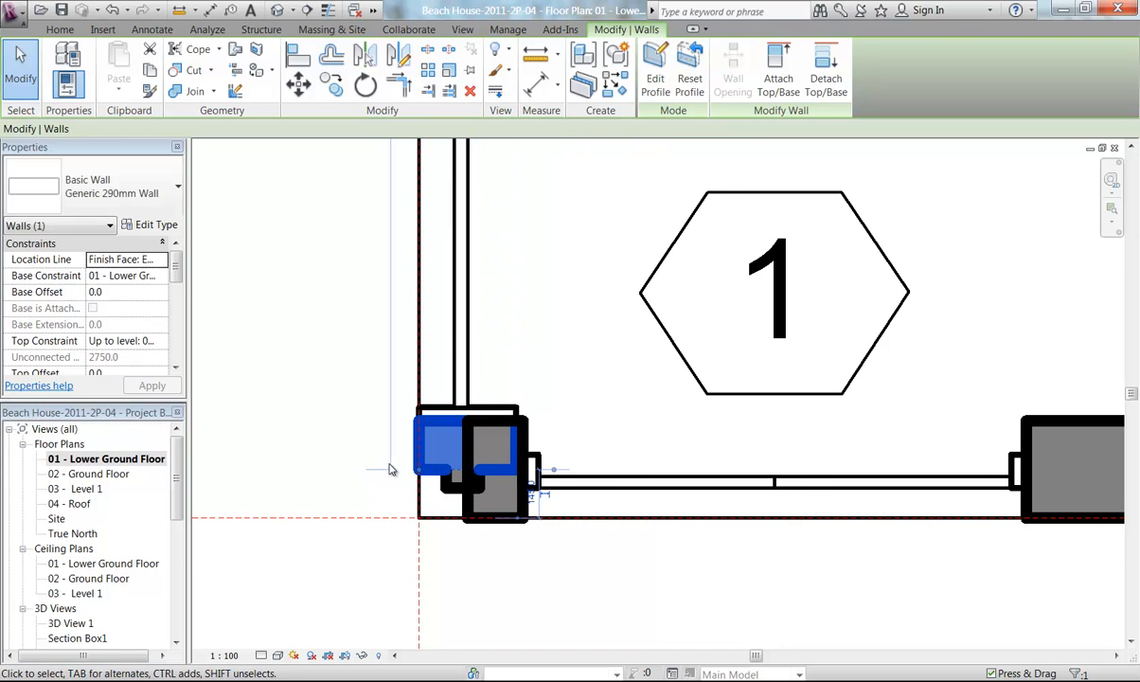
# Drag the wall ends at the corner pier to reshape the pier walls around the column
pyautogui.scroll(3, 389, 474)
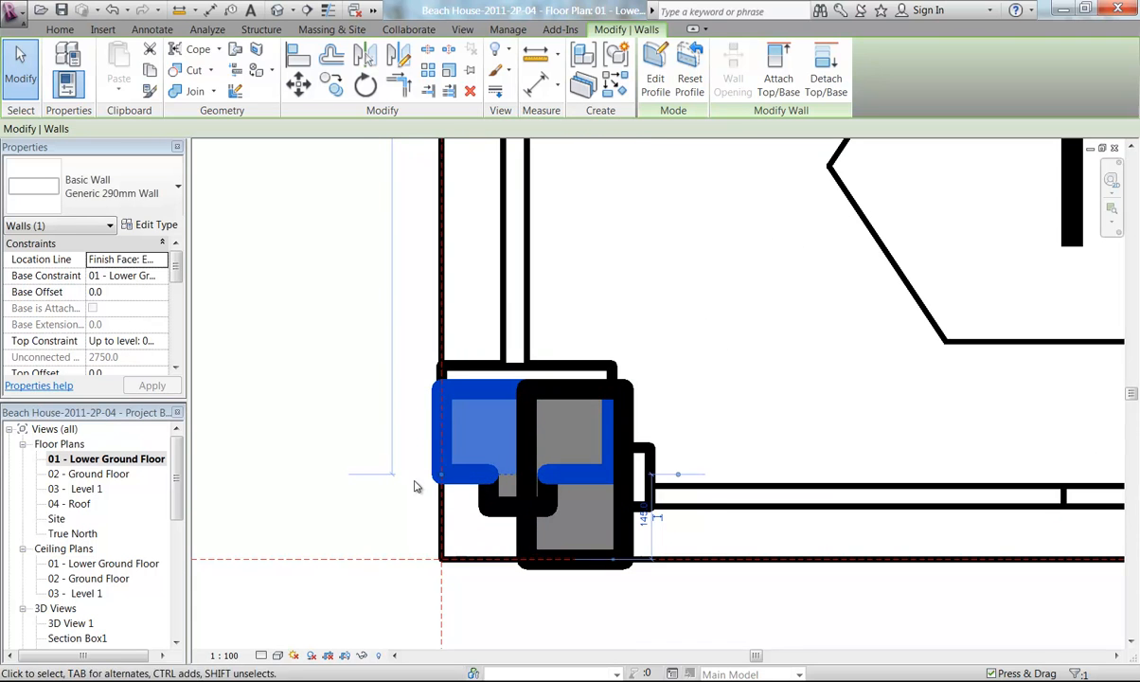
pyautogui.moveTo(443, 480); pyautogui.dragTo(395, 509)
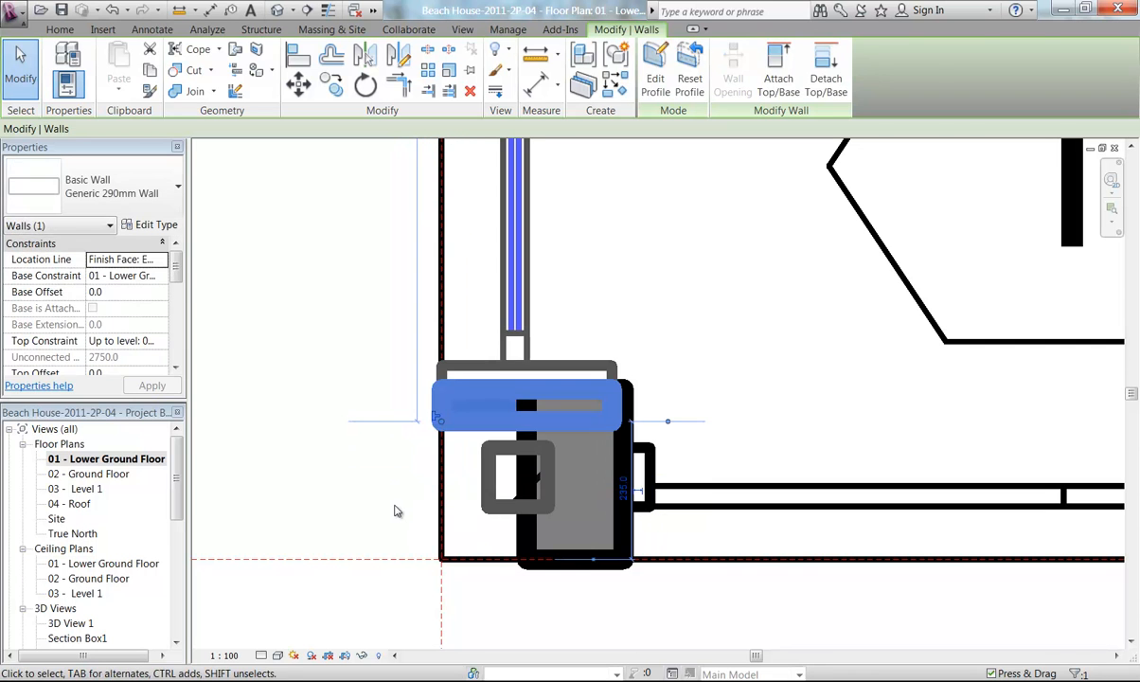
pyautogui.press('Escape')
pyautogui.click(526, 535)
pyautogui.moveTo(526, 535); pyautogui.dragTo(452, 440, button='middle')
pyautogui.scroll(3, 411, 452)
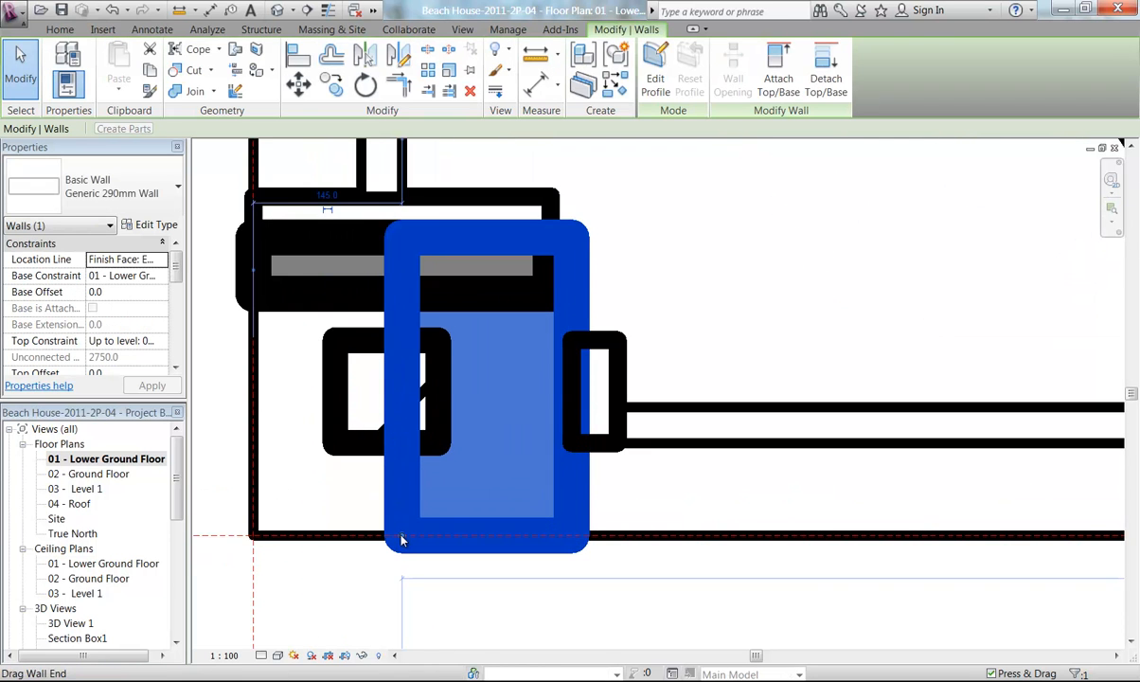
pyautogui.moveTo(443, 535); pyautogui.dragTo(478, 531)
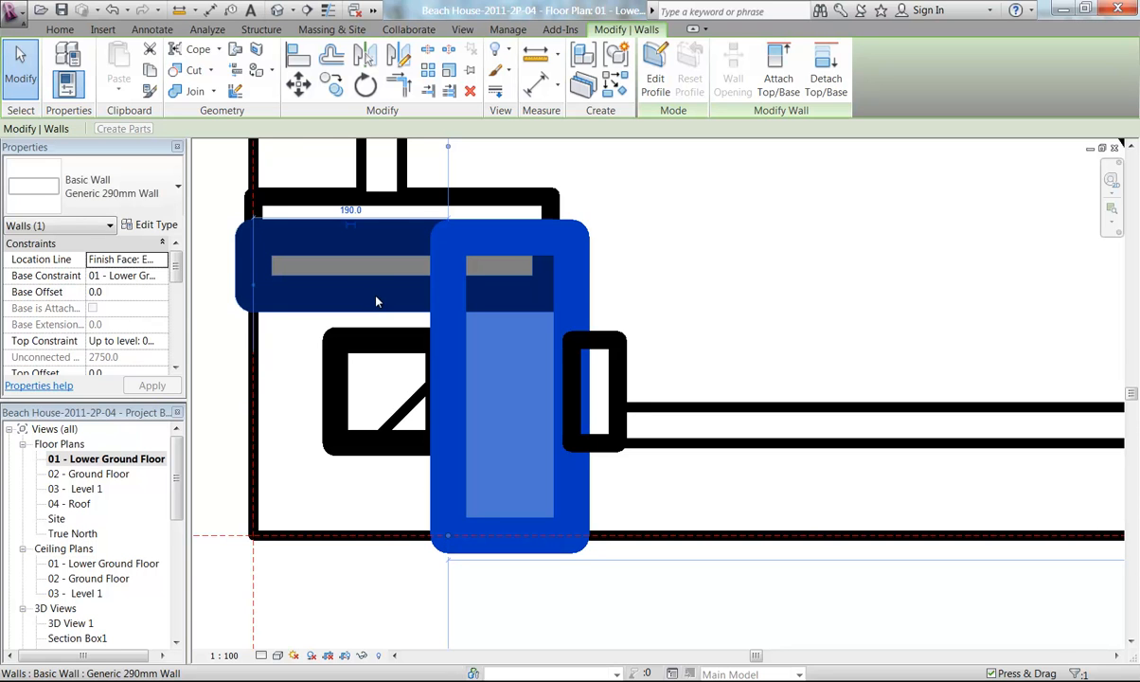
pyautogui.scroll(-2, 375, 301)
pyautogui.moveTo(376, 305); pyautogui.dragTo(388, 396, button='middle')
pyautogui.scroll(1, 413, 513)
pyautogui.moveTo(444, 350); pyautogui.dragTo(451, 401, button='middle')
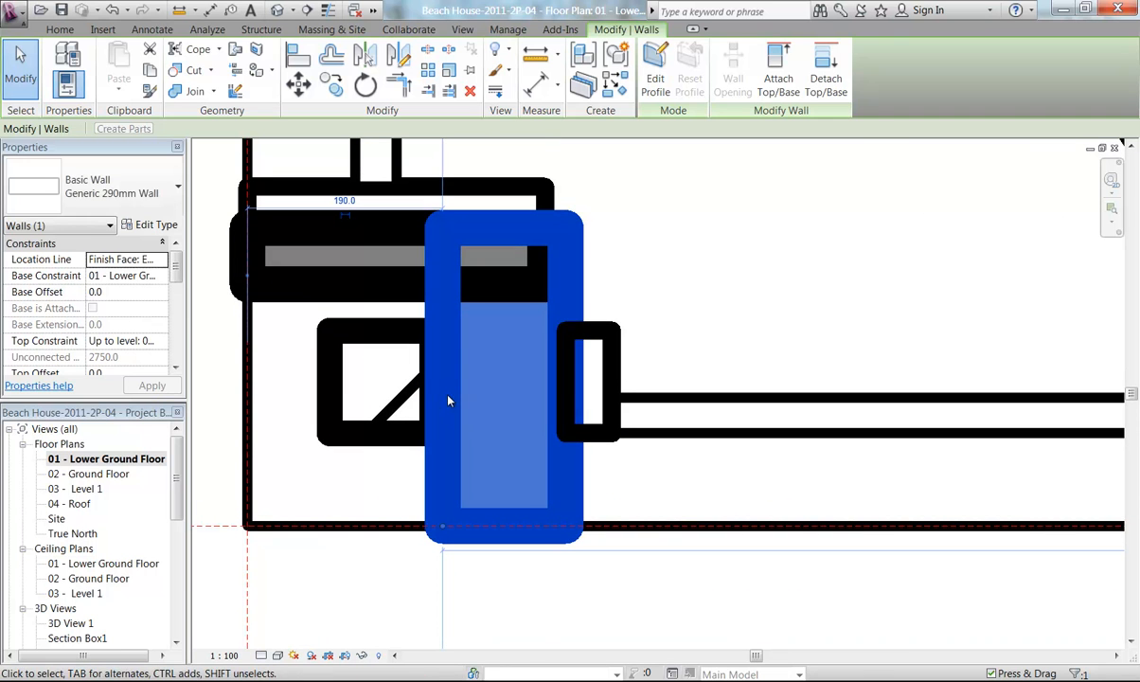
pyautogui.press('Escape')
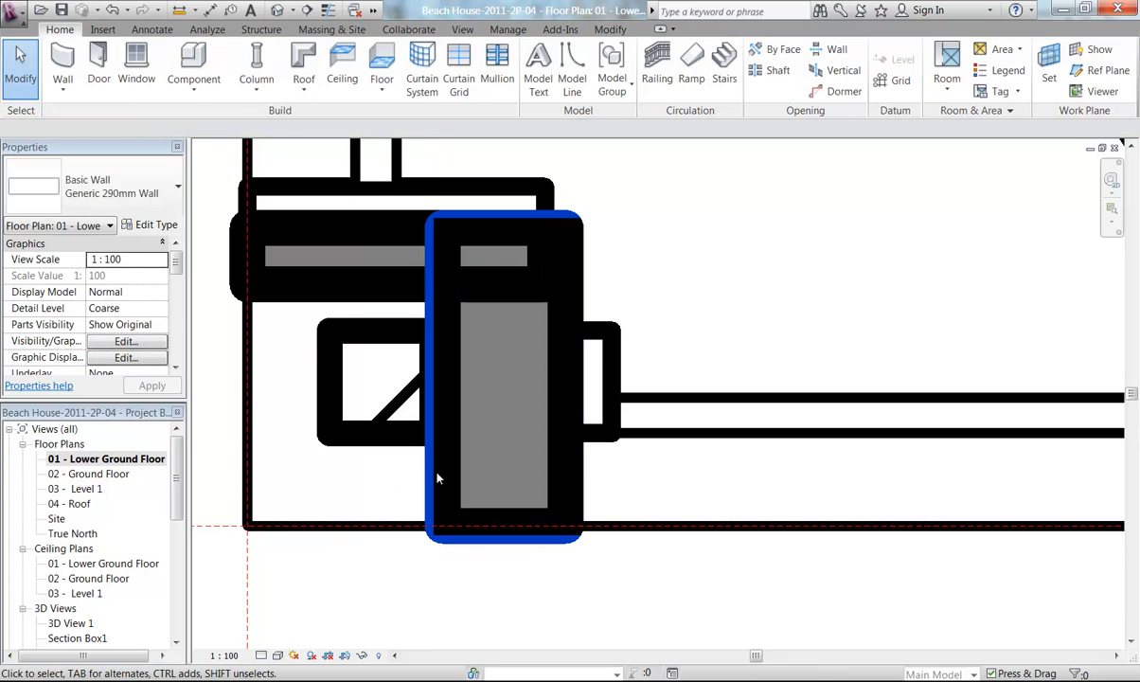
pyautogui.scroll(1, 440, 439)
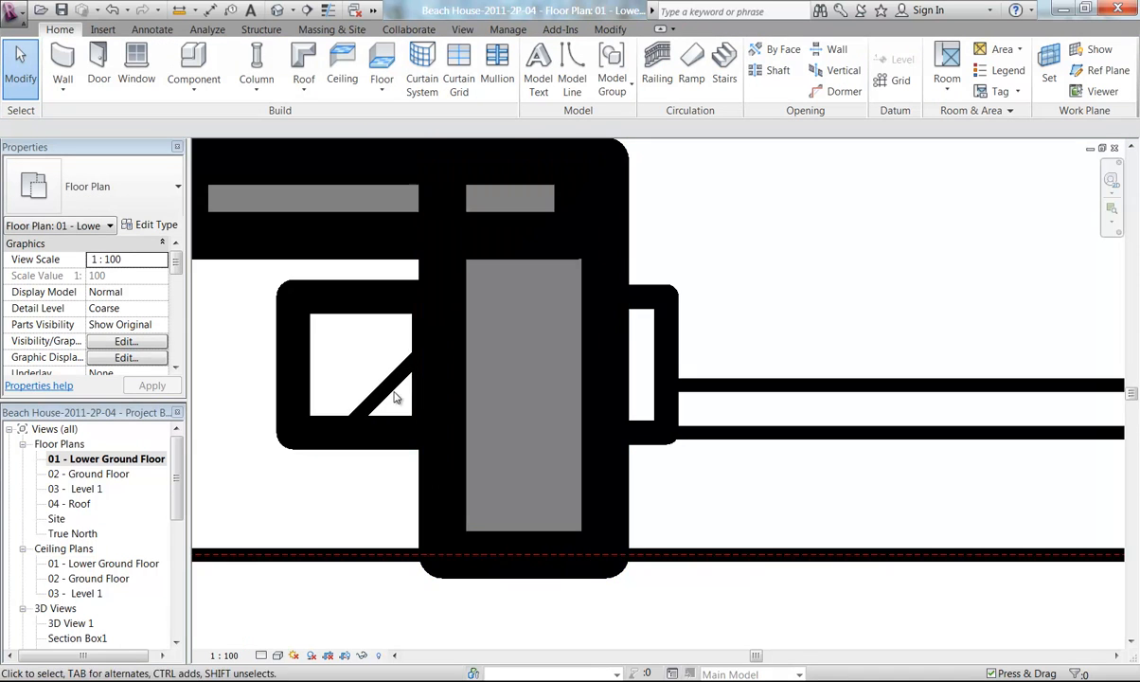
pyautogui.moveTo(441, 439); pyautogui.dragTo(514, 477, button='middle')
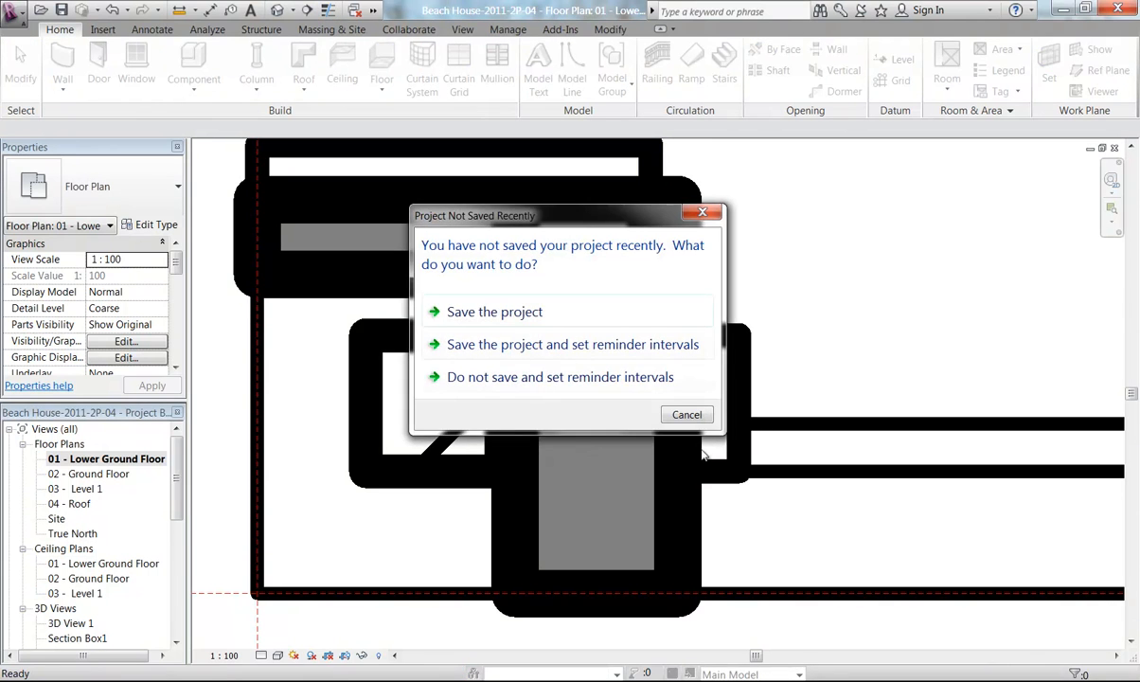
pyautogui.click(687, 414)
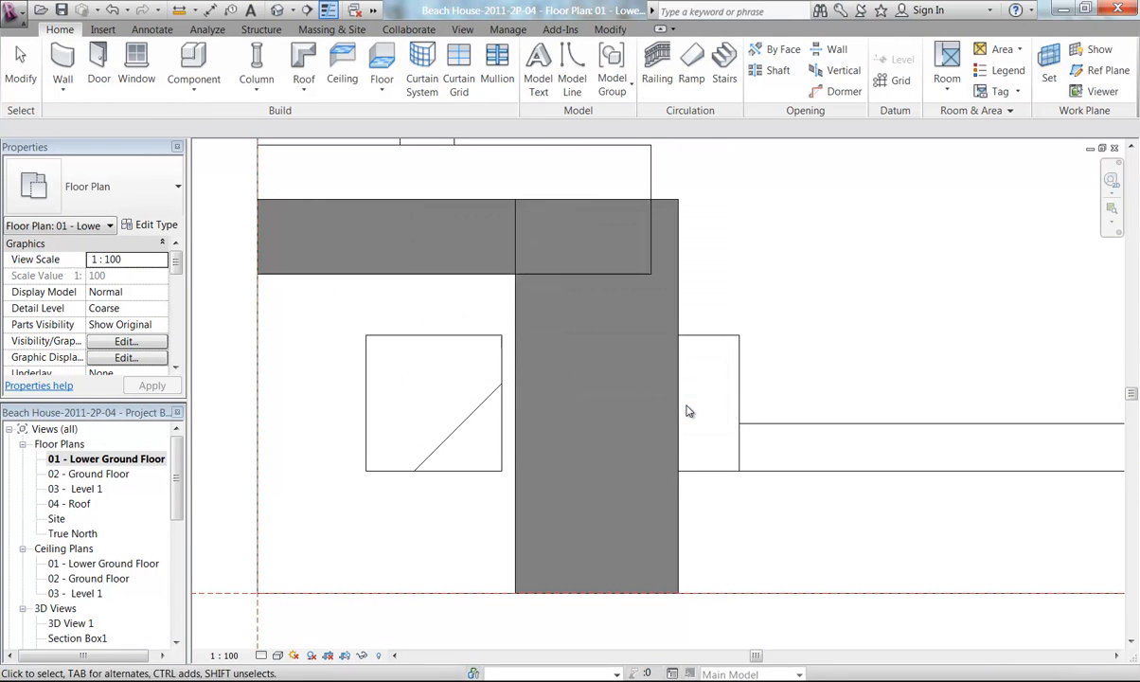
# Disallow the join at the bottom end of the pier's vertical wall and reposition that end along the outer wall line
pyautogui.click(519, 393)
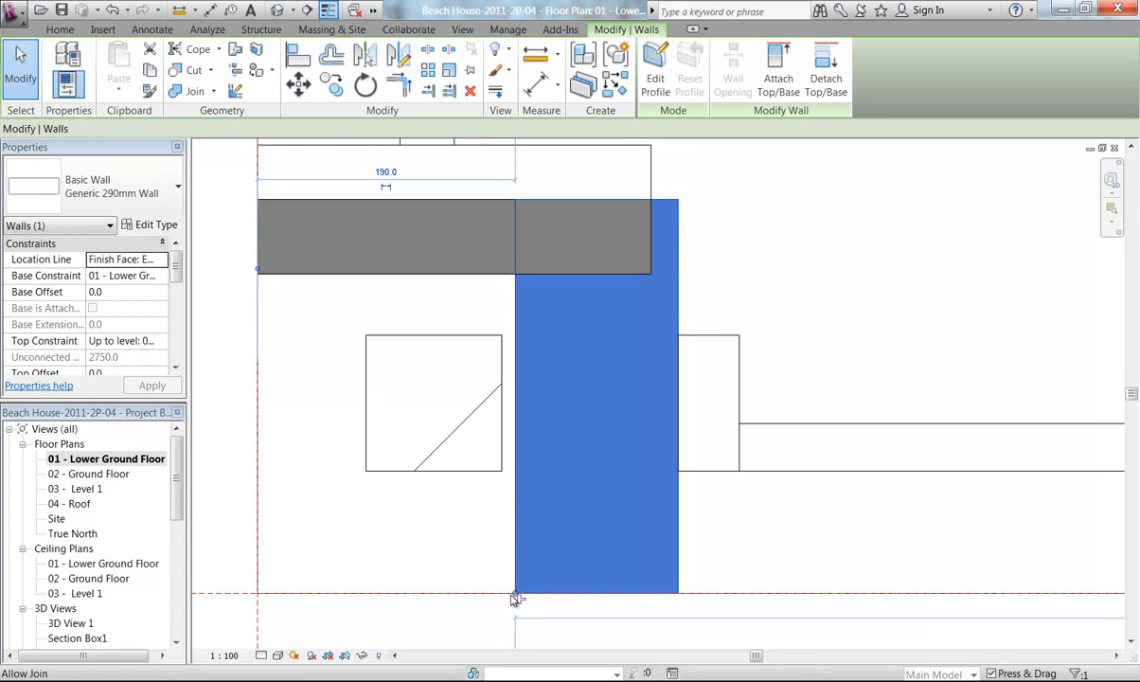
pyautogui.click(491, 616)
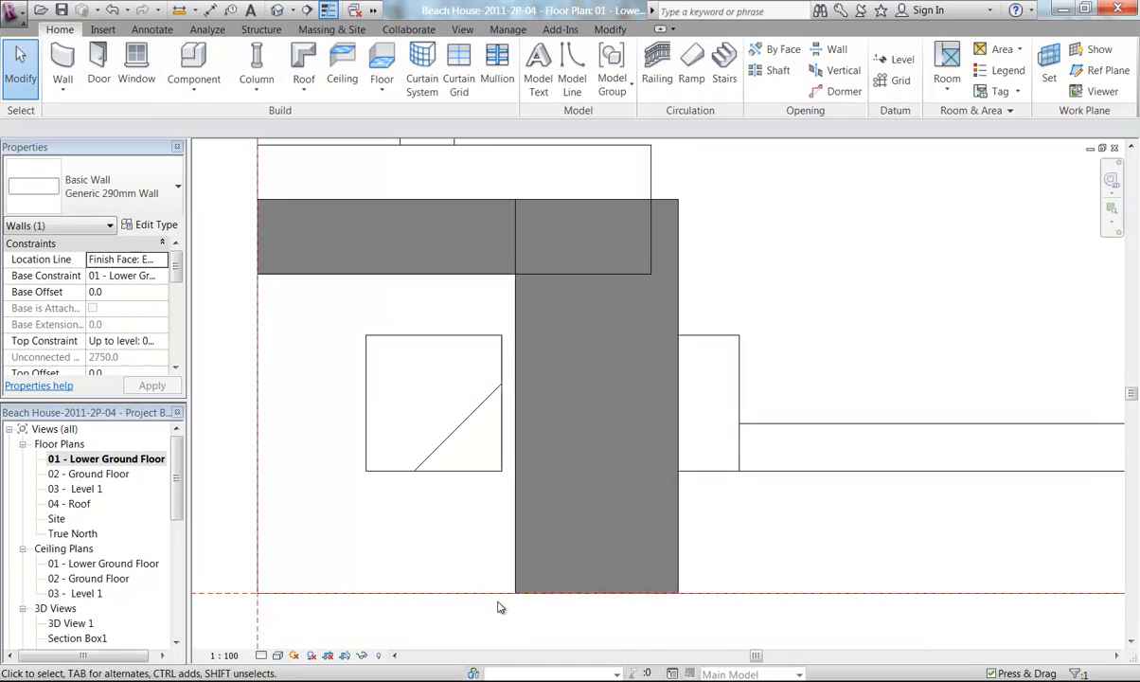
pyautogui.click(516, 582)
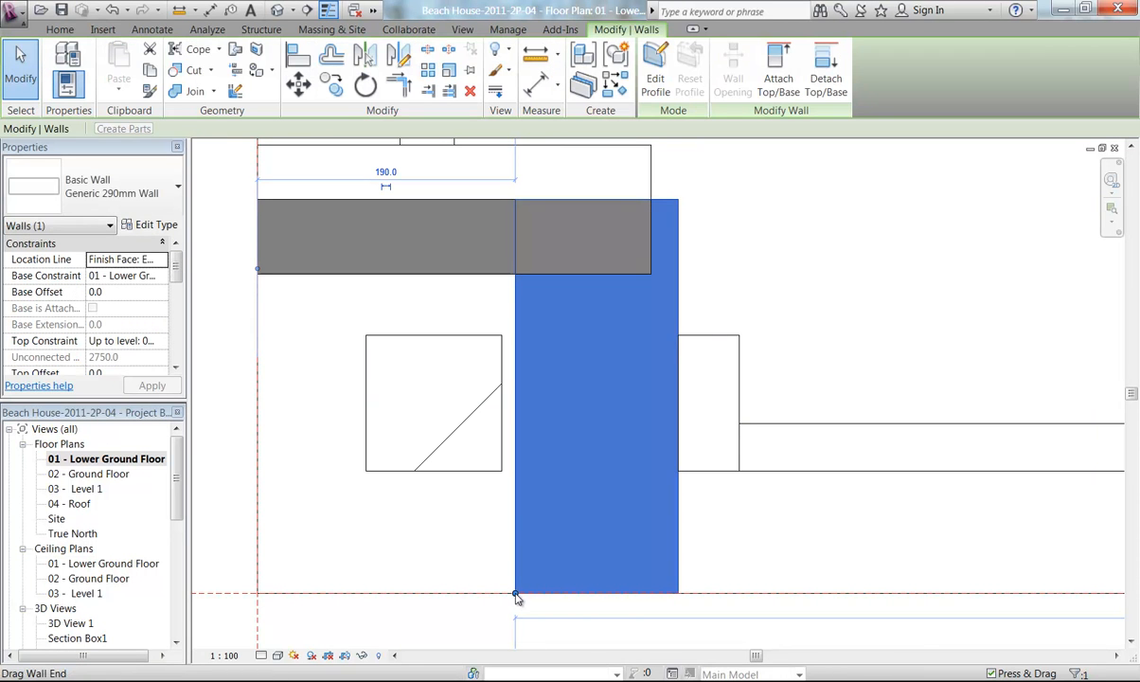
pyautogui.rightClick(516, 596)
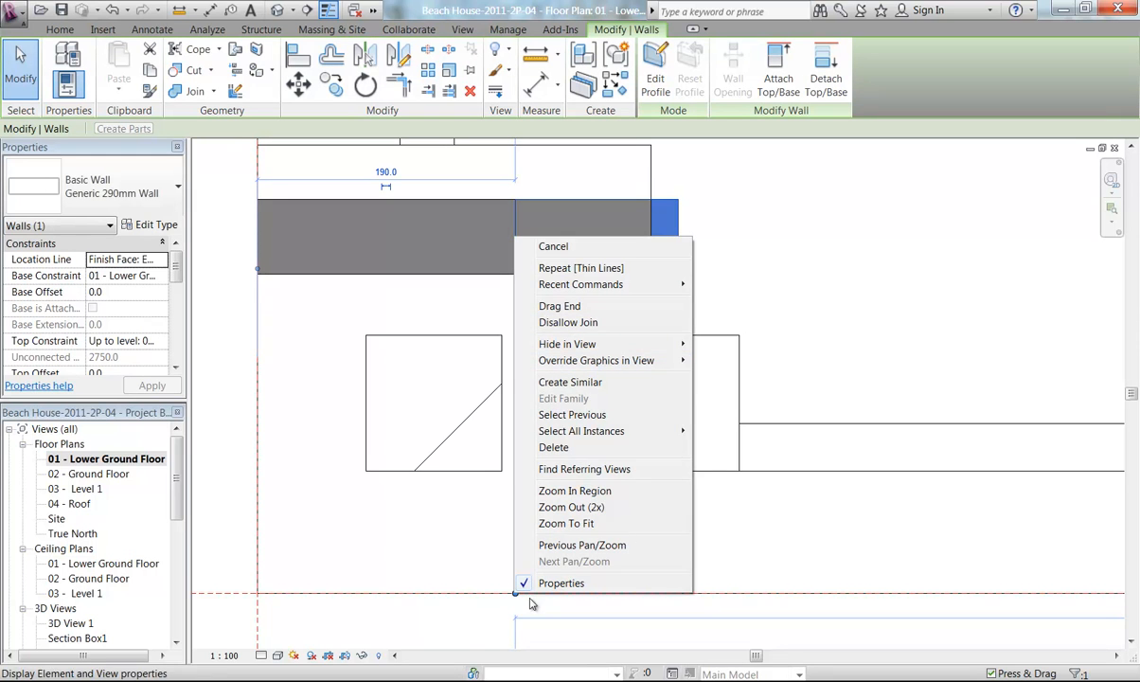
pyautogui.click(478, 630)
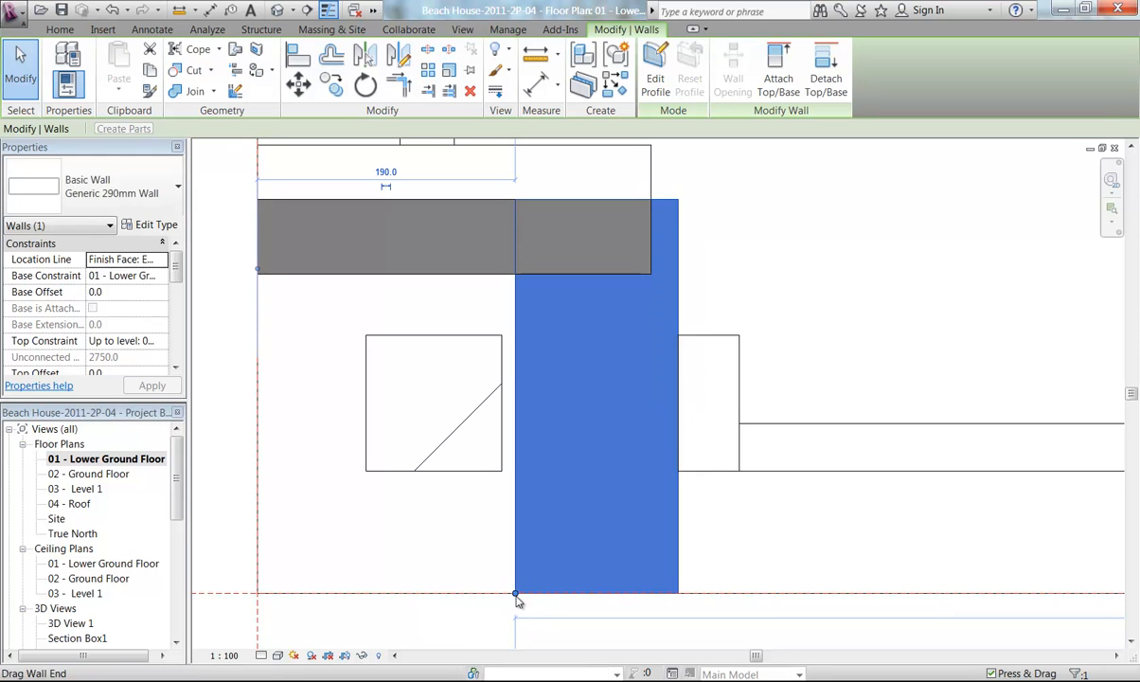
pyautogui.rightClick(516, 595)
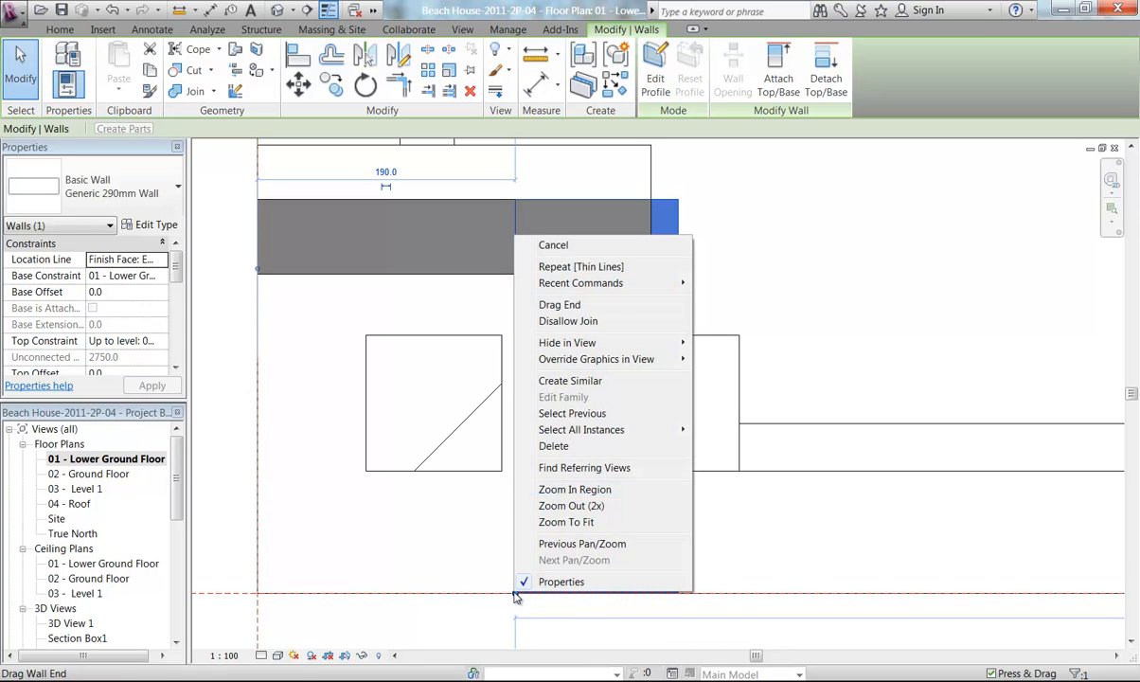
pyautogui.click(575, 322)
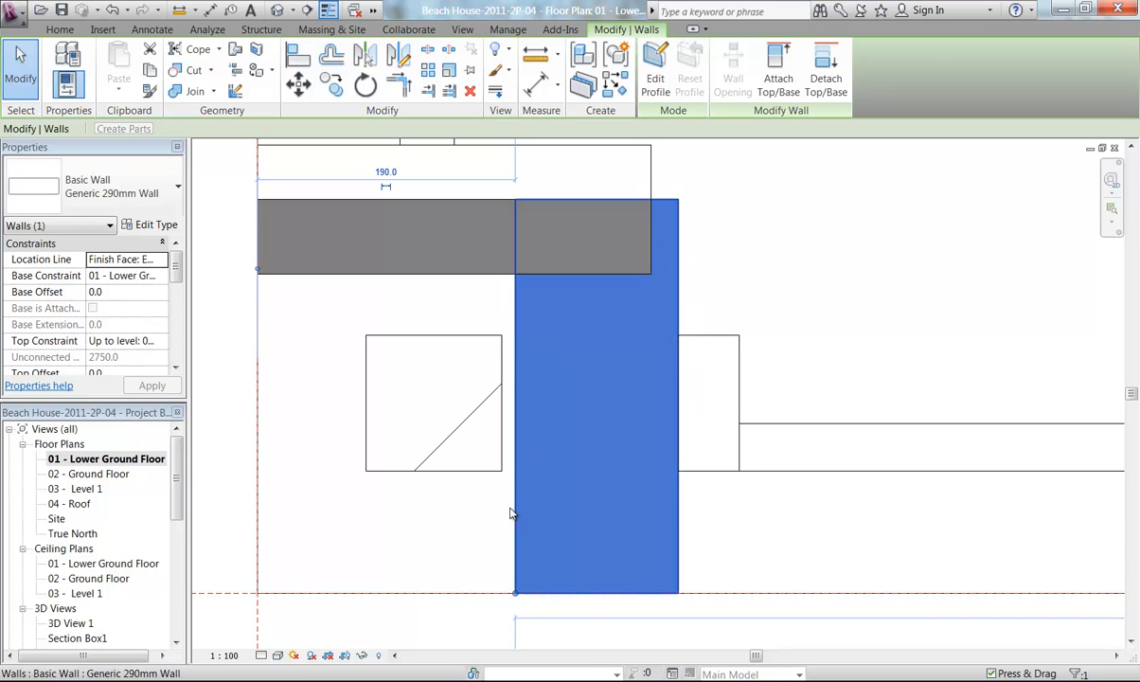
pyautogui.click(485, 614)
pyautogui.click(520, 580)
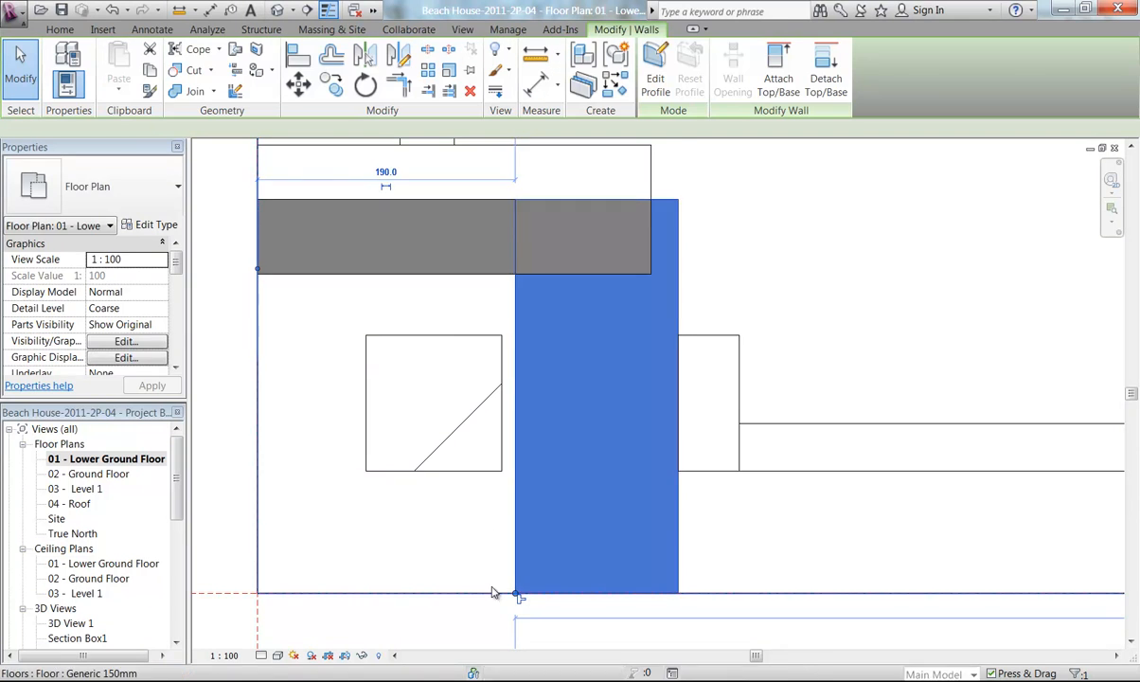
pyautogui.scroll(3, 504, 565)
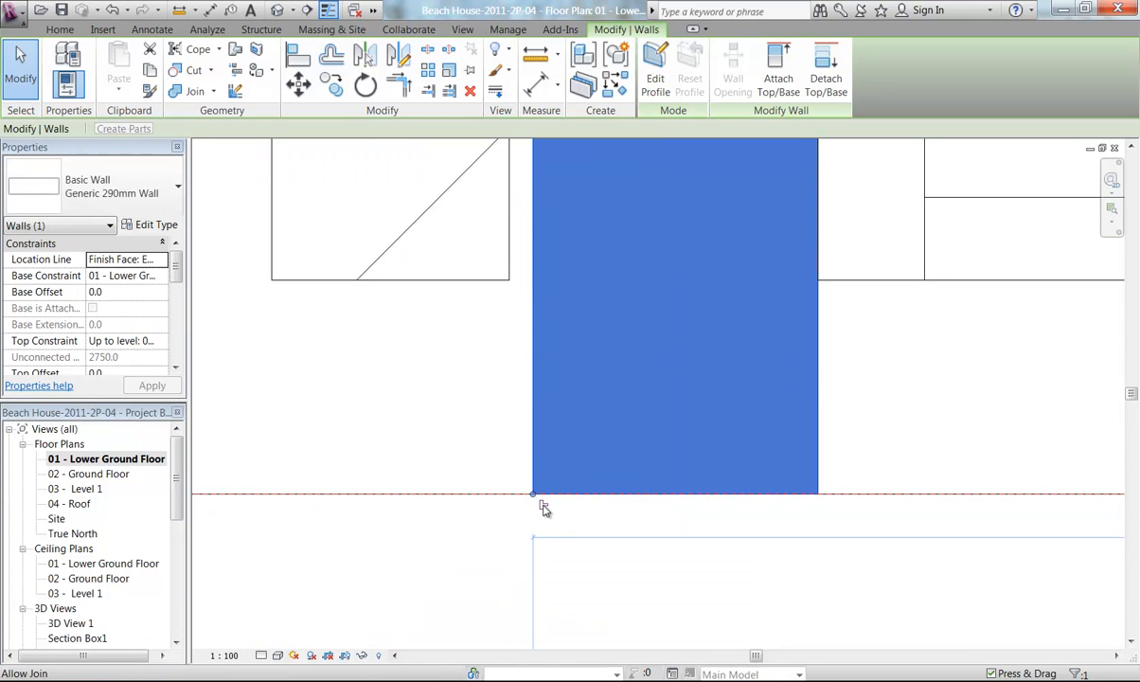
pyautogui.moveTo(458, 354); pyautogui.dragTo(482, 437, button='middle')
pyautogui.moveTo(563, 584); pyautogui.dragTo(534, 576)
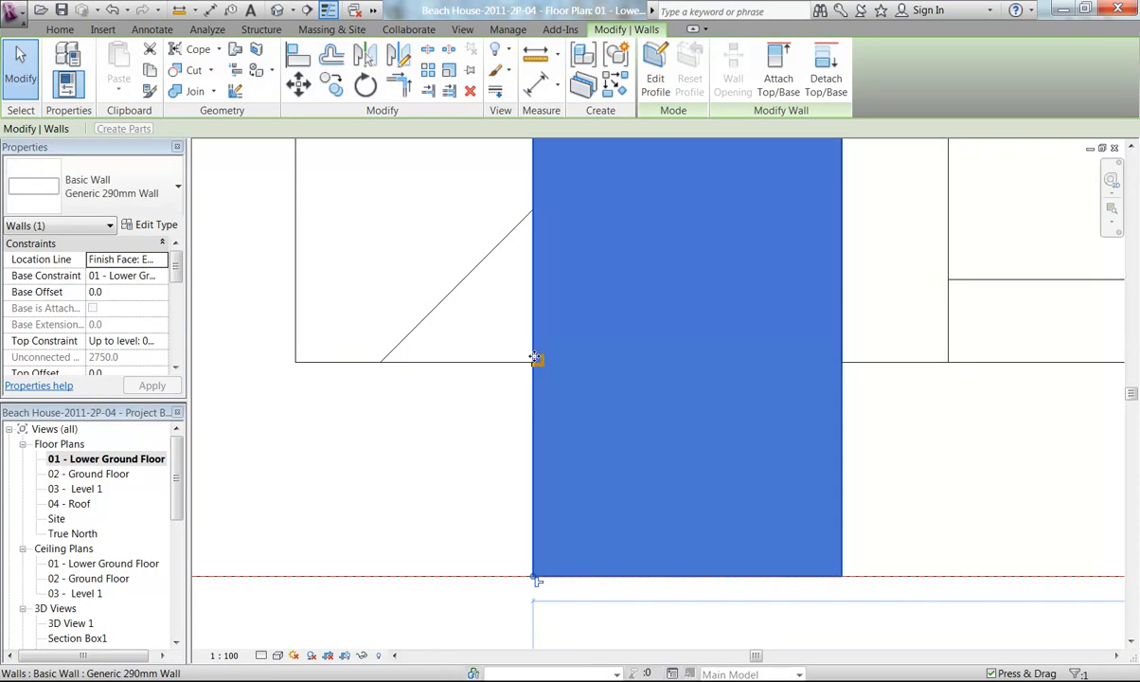
pyautogui.click(530, 405)
pyautogui.moveTo(469, 414); pyautogui.dragTo(448, 474, button='middle')
pyautogui.scroll(-3, 446, 483)
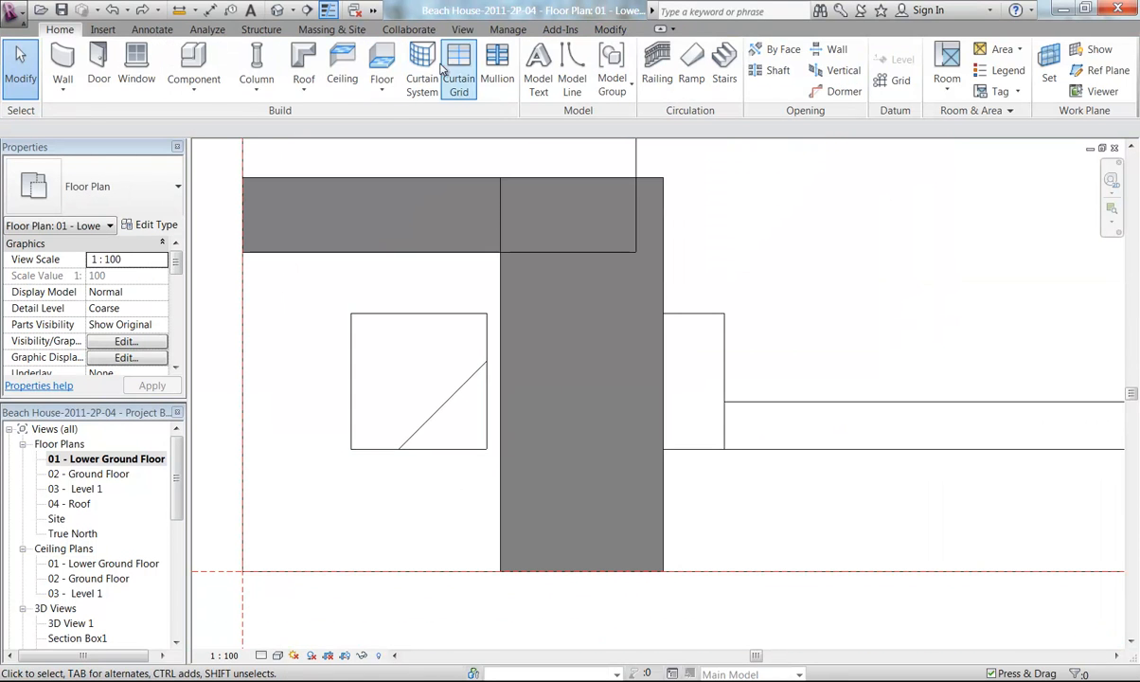
# Align the vertical wall's face to the column's right edge and the horizontal wall's face to the column's top edge
pyautogui.click(610, 29)
pyautogui.click(290, 57)
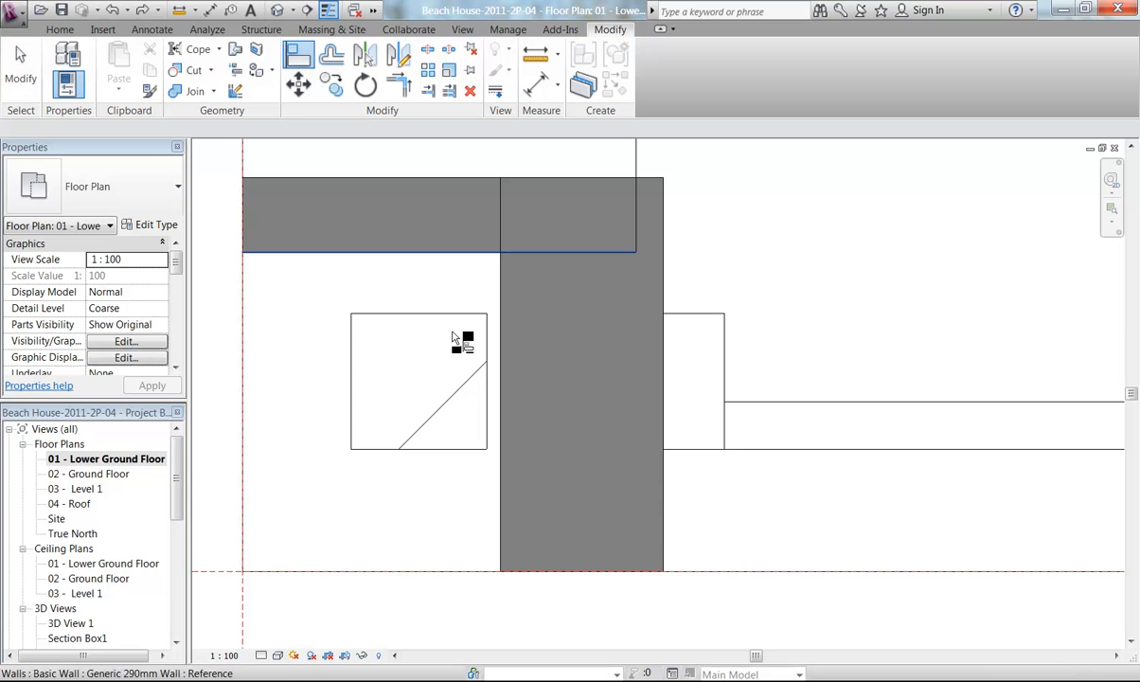
pyautogui.click(488, 407)
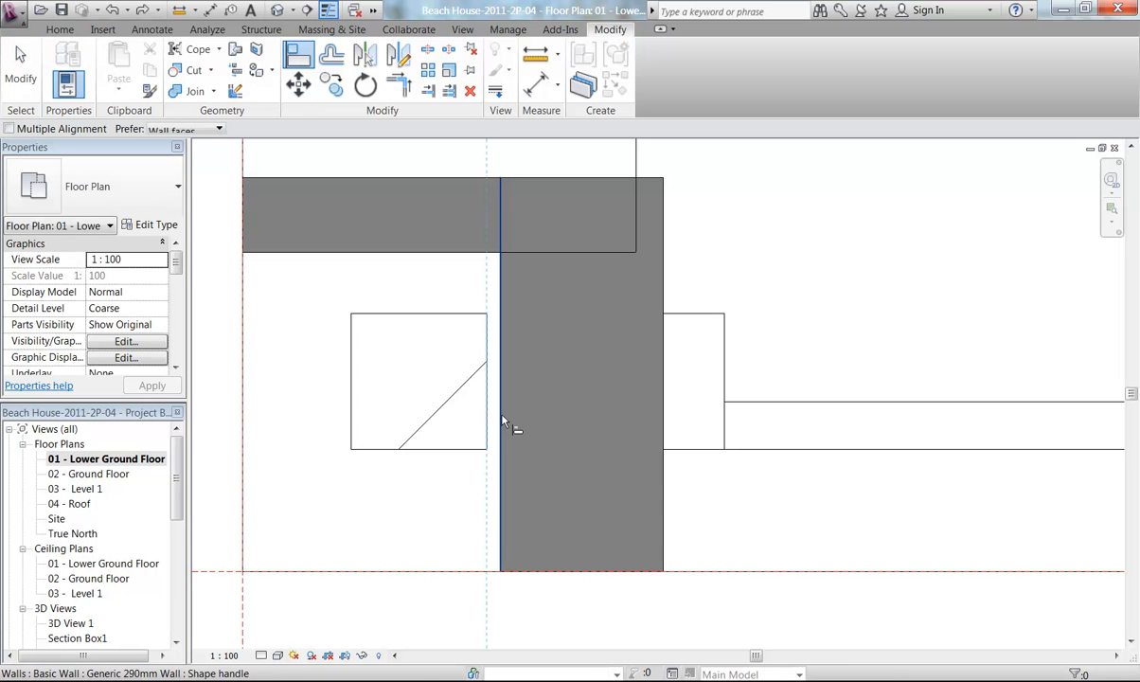
pyautogui.click(502, 427)
pyautogui.moveTo(374, 300); pyautogui.dragTo(451, 336, button='middle')
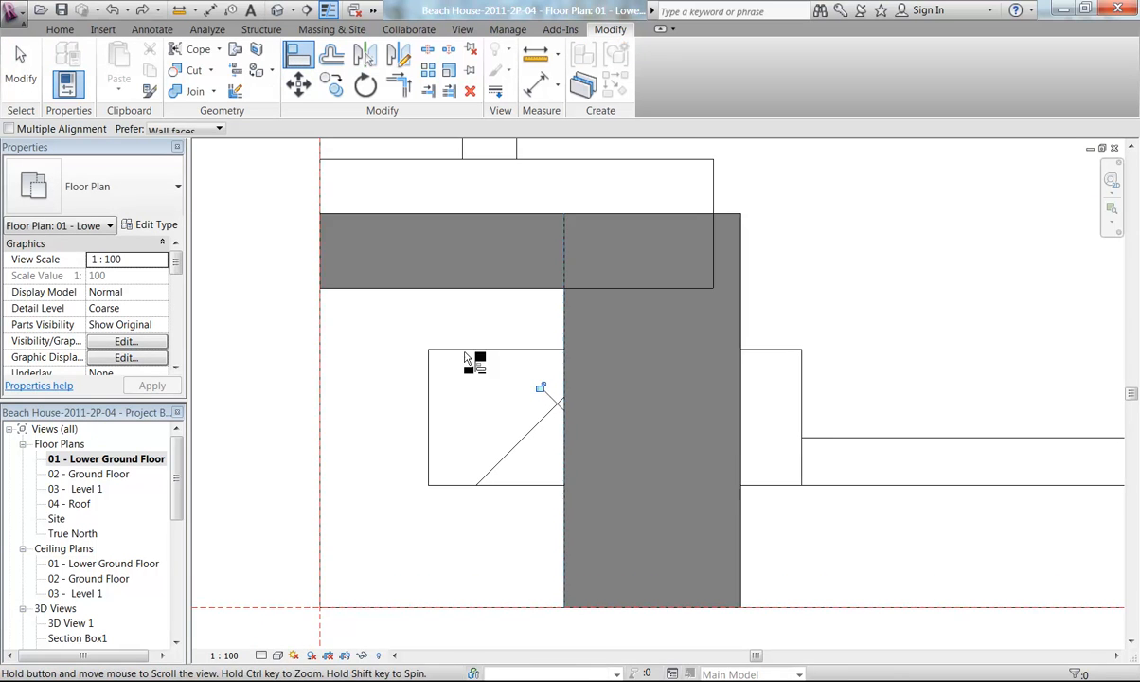
pyautogui.scroll(1, 457, 323)
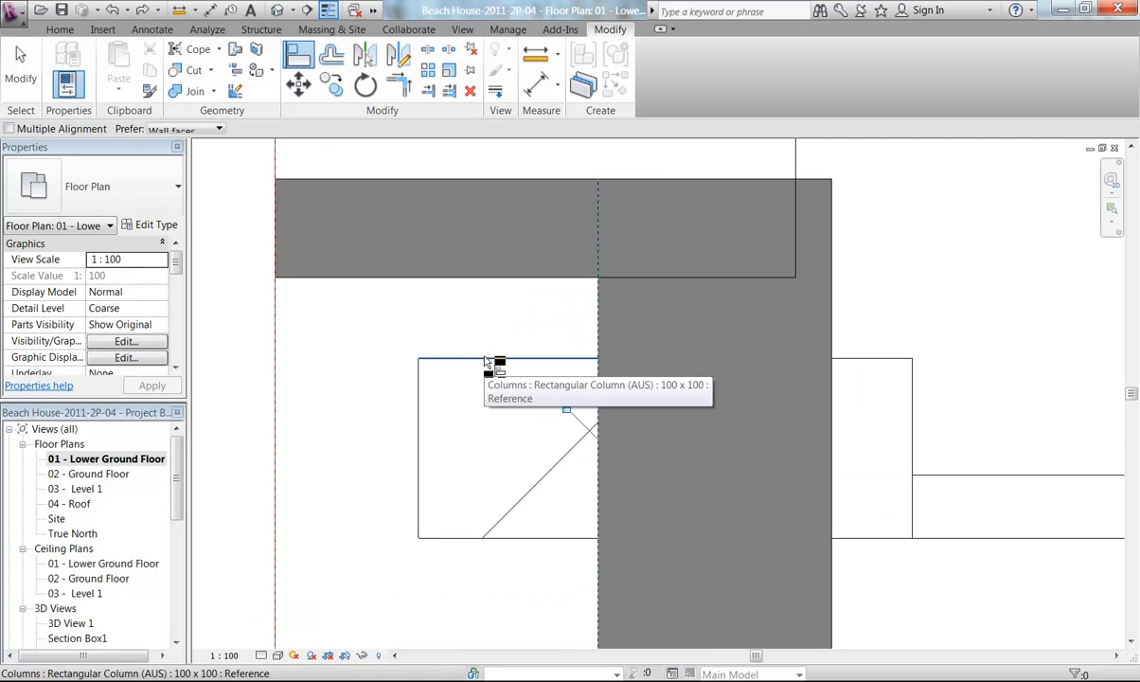
pyautogui.press('Escape')
pyautogui.click(489, 359)
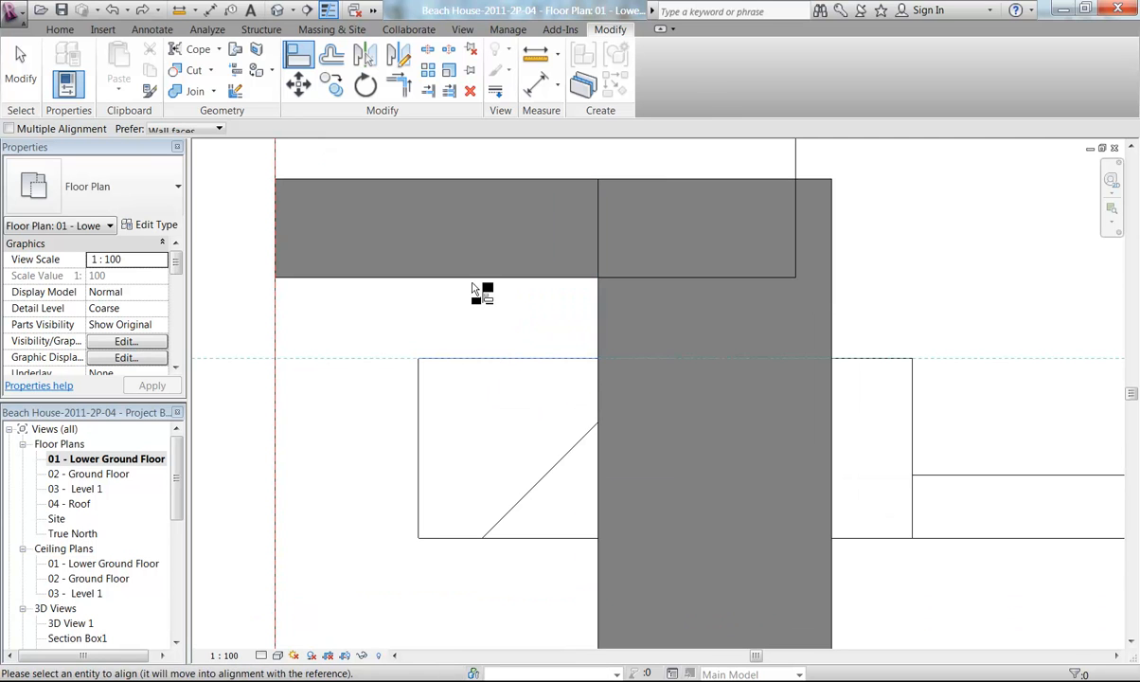
pyautogui.click(474, 277)
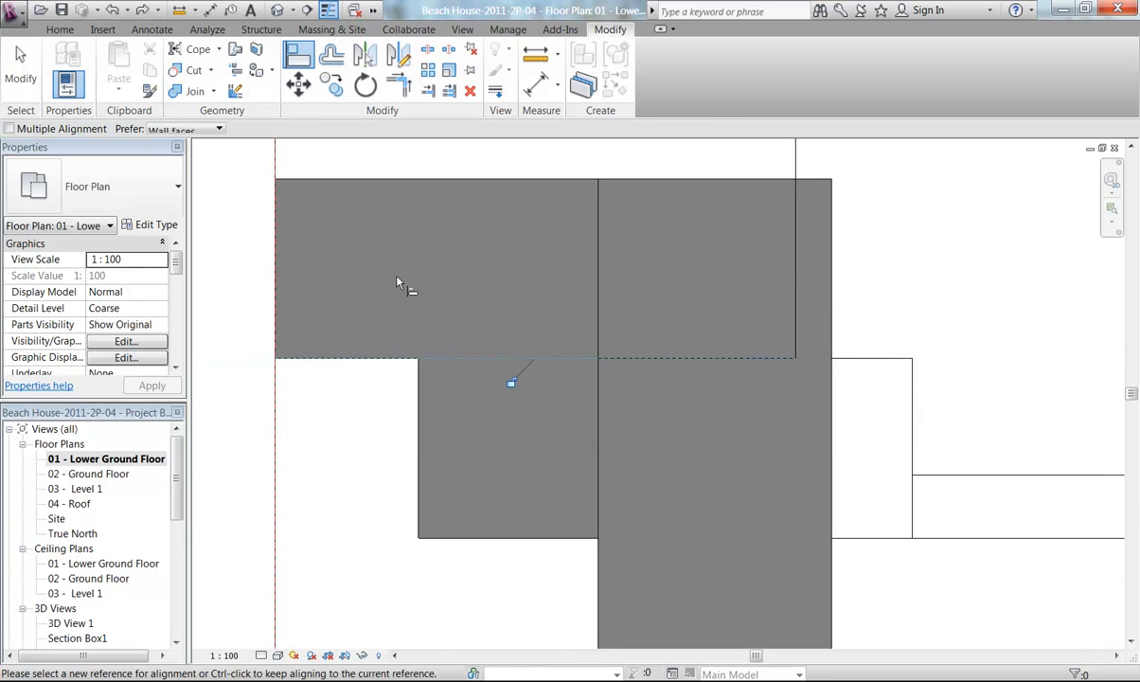
pyautogui.rightClick(388, 436)
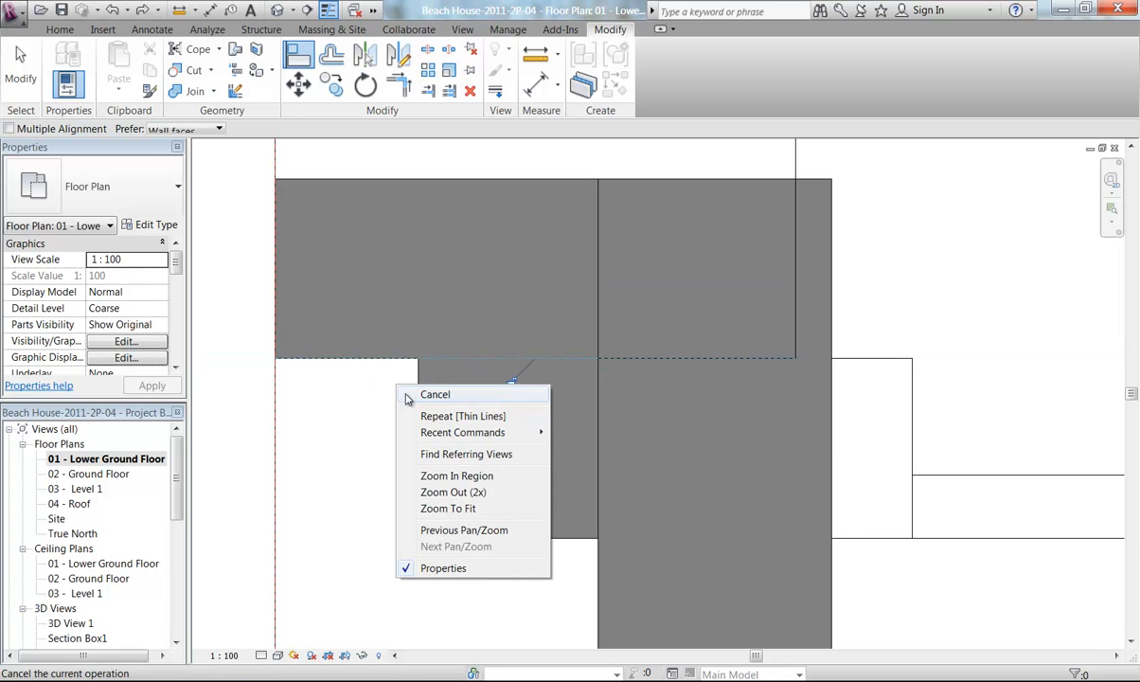
pyautogui.click(412, 453)
# Unjoin the small wall below the corner pier from all other geometry
pyautogui.scroll(-3, 379, 399)
pyautogui.moveTo(394, 423); pyautogui.dragTo(445, 466, button='middle')
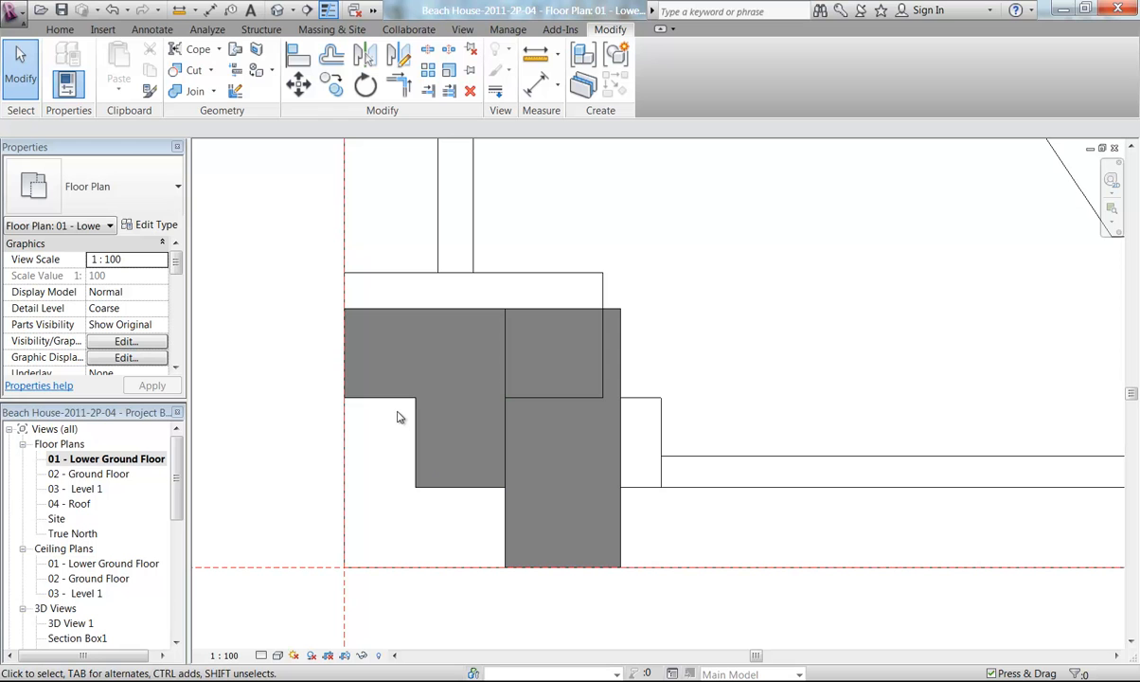
pyautogui.click(214, 90)
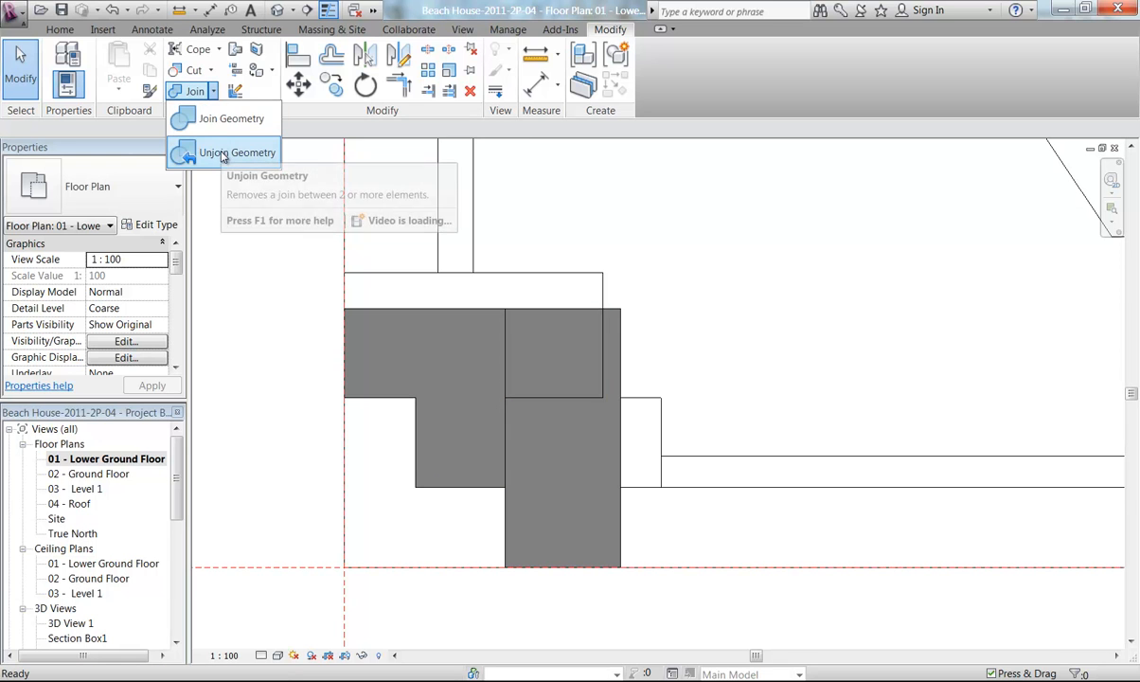
pyautogui.click(228, 153)
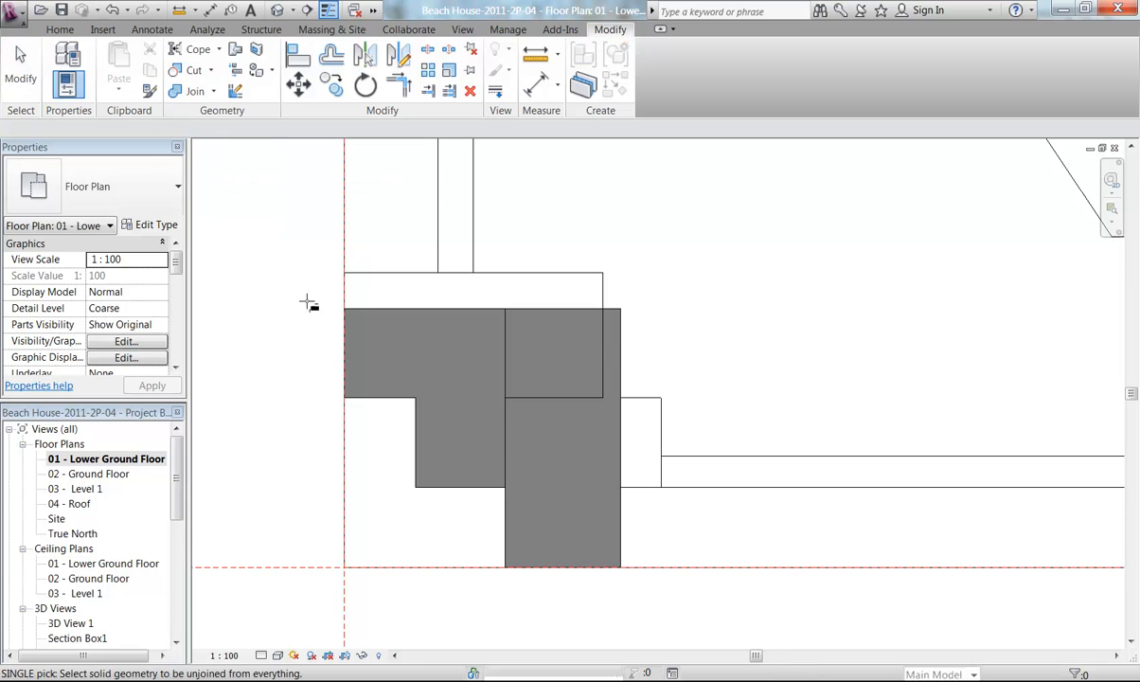
pyautogui.click(414, 453)
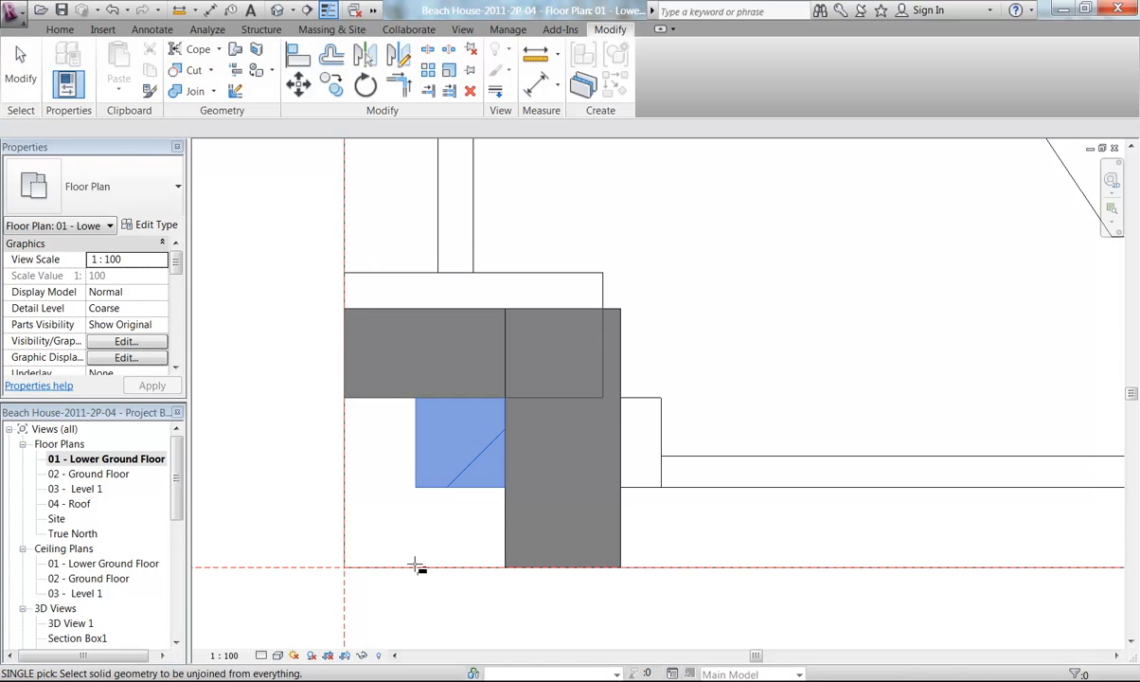
pyautogui.rightClick(380, 457)
pyautogui.click(390, 465)
pyautogui.rightClick(403, 466)
pyautogui.click(424, 475)
# Align the end of the double-shutter window with the column's left edge at the corner pier
pyautogui.scroll(-3, 341, 437)
pyautogui.moveTo(341, 438); pyautogui.dragTo(388, 445, button='middle')
pyautogui.moveTo(279, 402); pyautogui.dragTo(273, 426, button='middle')
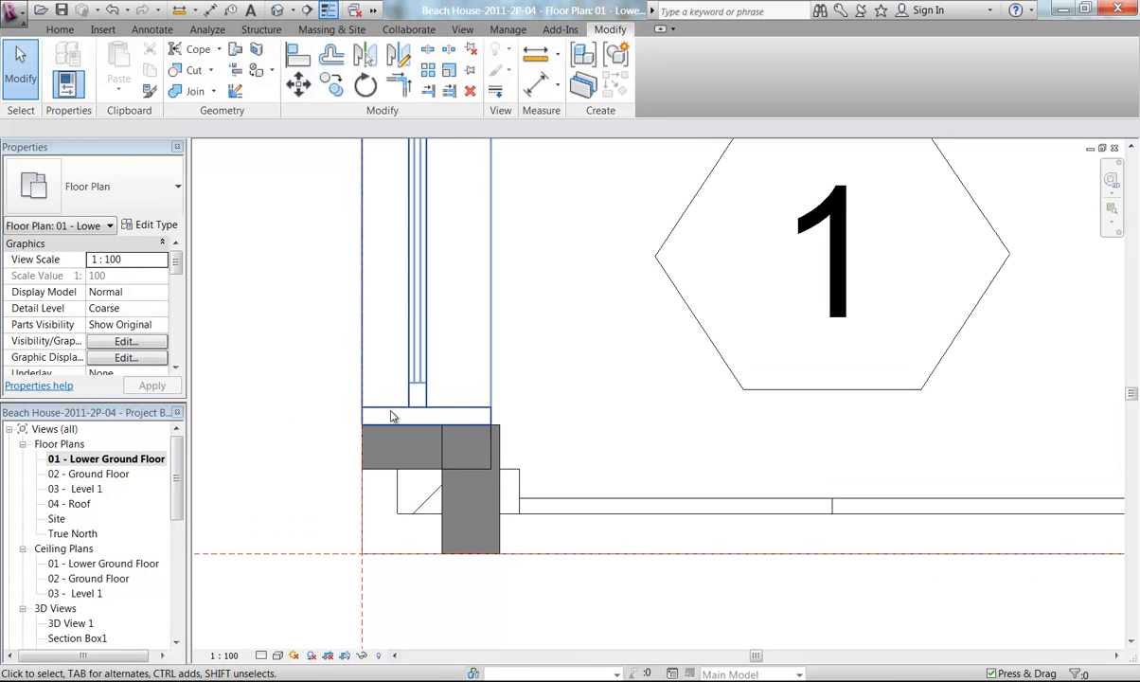
pyautogui.click(360, 390)
pyautogui.scroll(1, 361, 391)
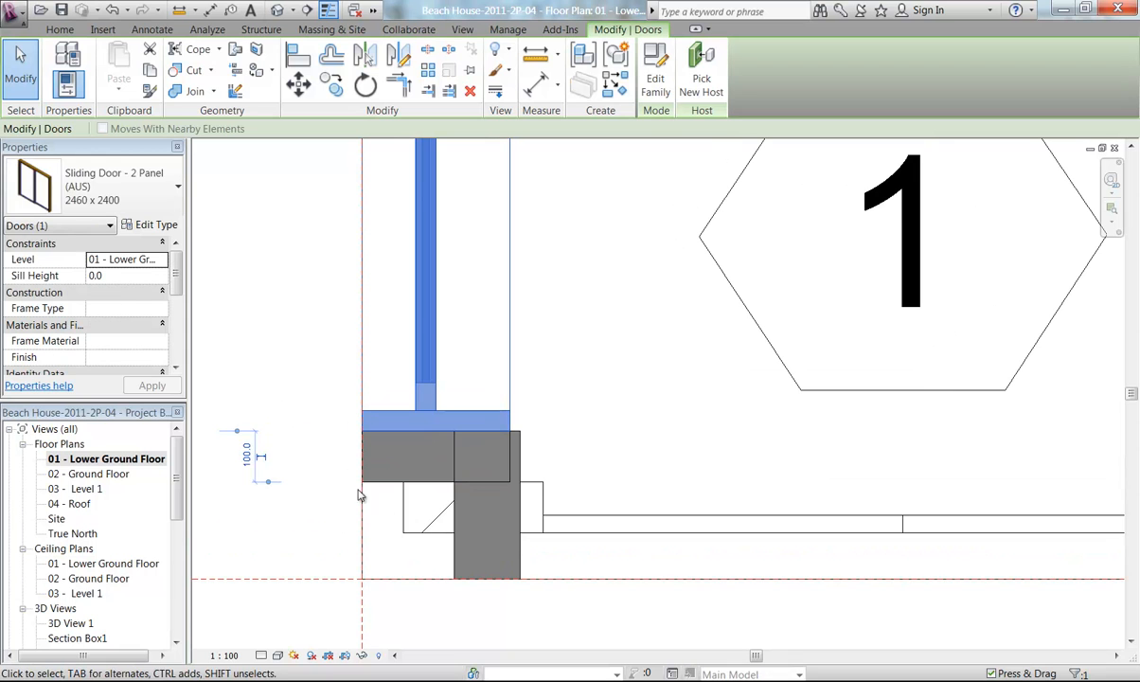
pyautogui.click(559, 538)
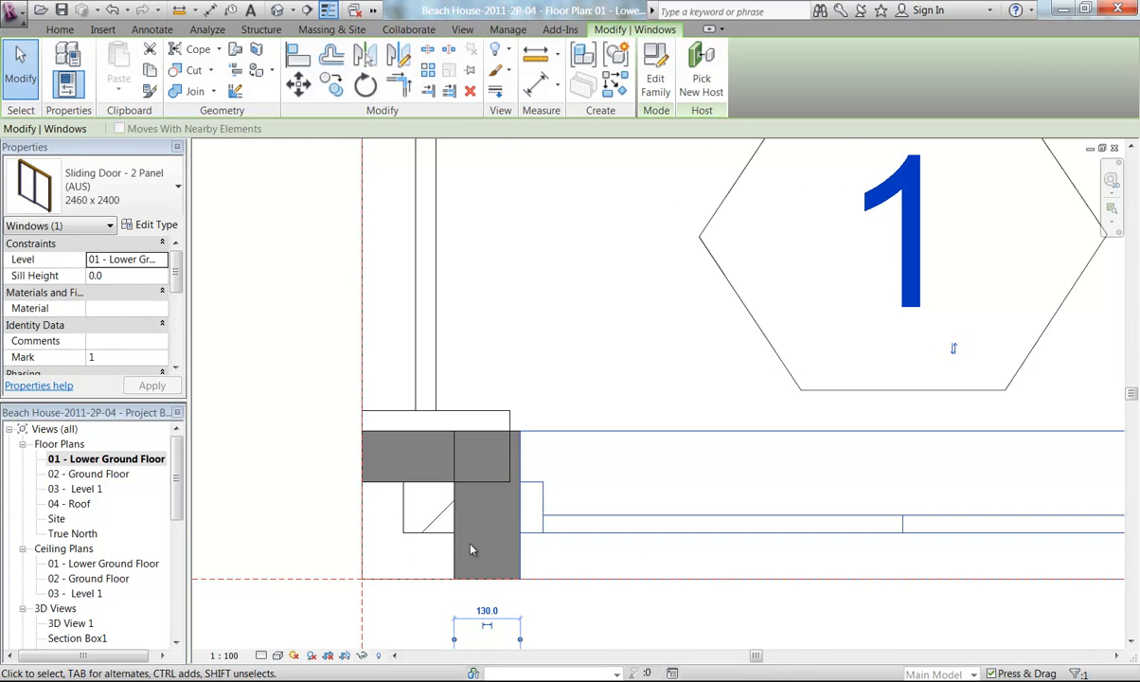
pyautogui.scroll(3, 467, 545)
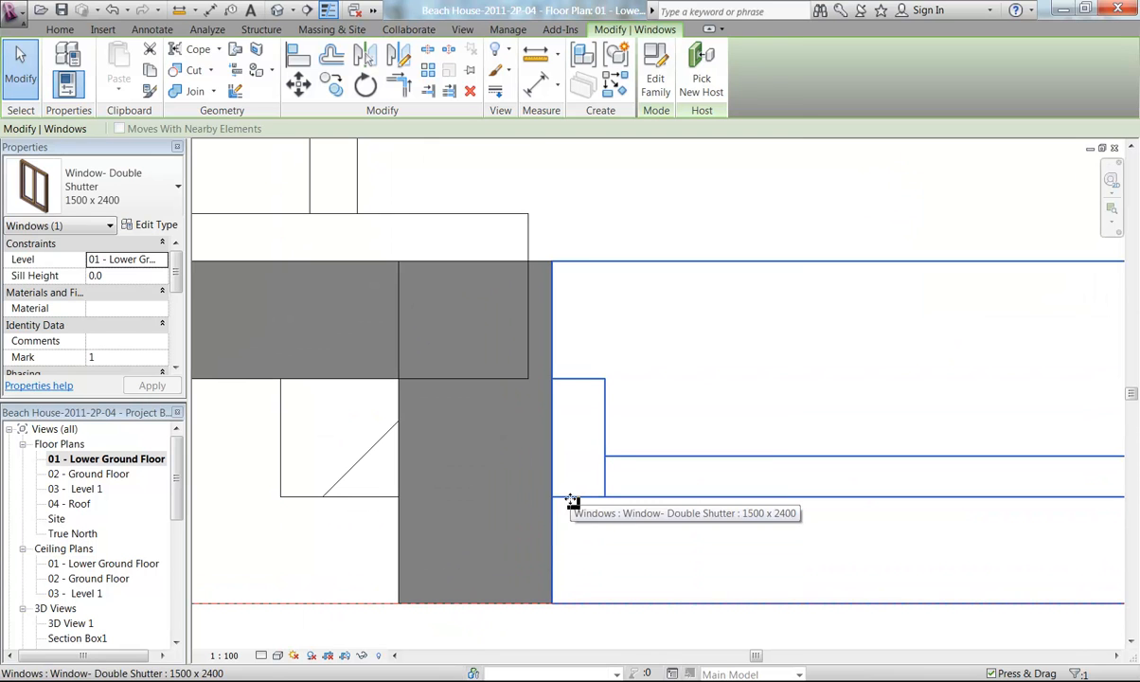
pyautogui.click(297, 84)
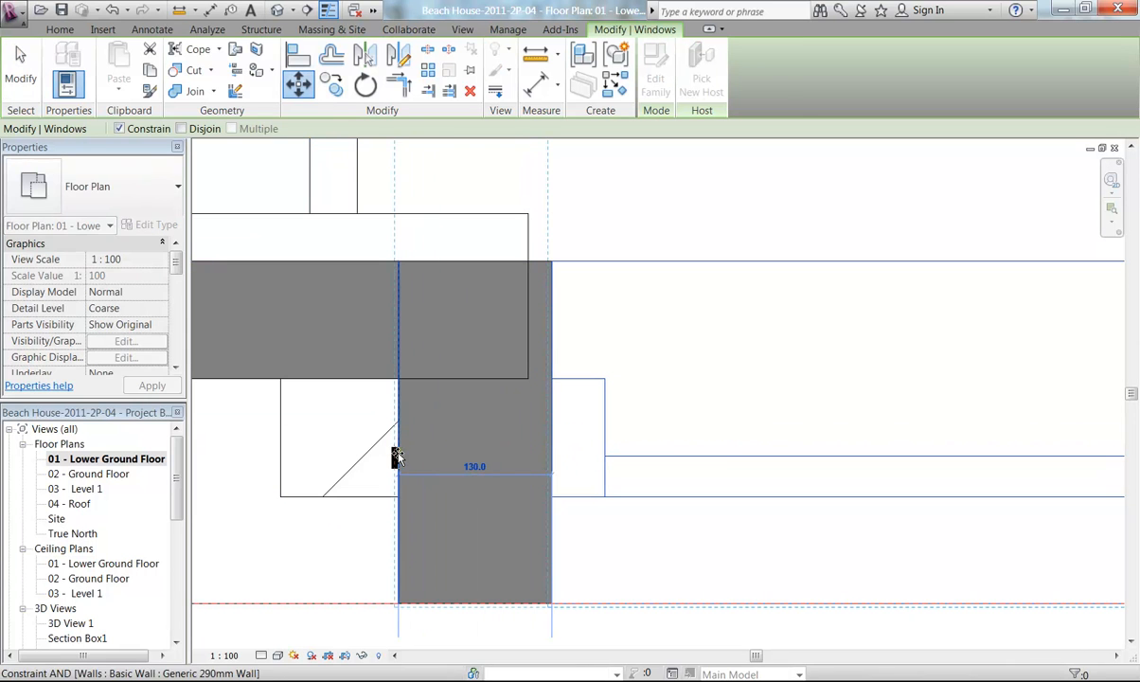
pyautogui.click(408, 542)
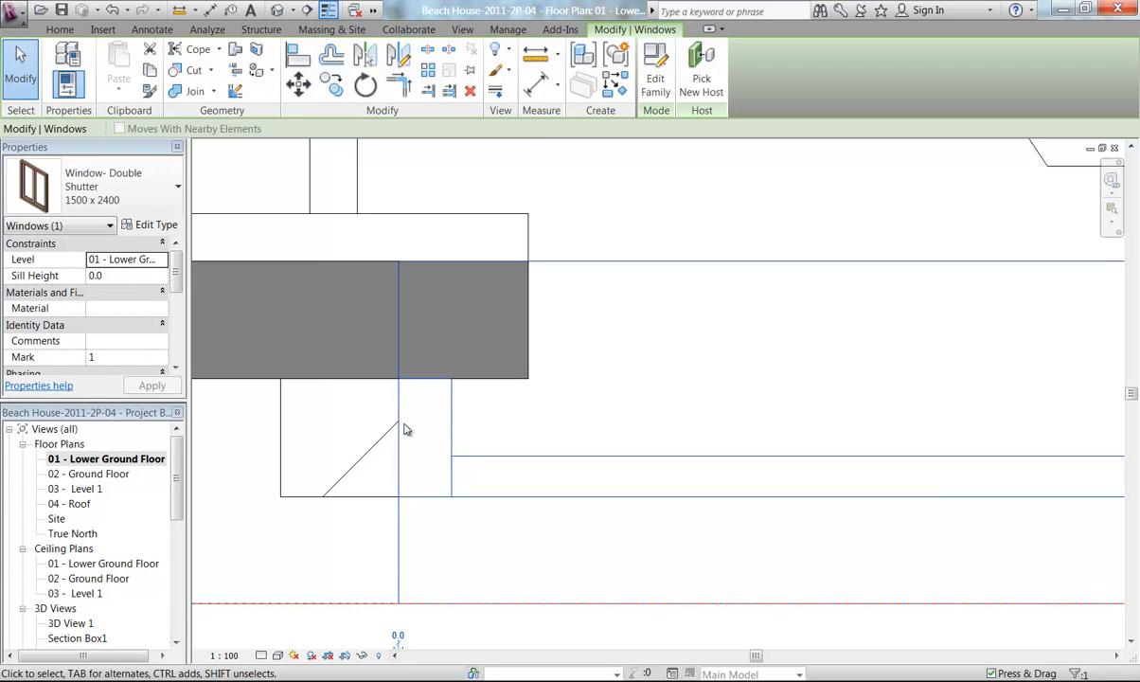
# Move the sliding door downward so its end sits on the corner pier's lower walls
pyautogui.click(254, 437)
pyautogui.moveTo(255, 437); pyautogui.dragTo(400, 479, button='middle')
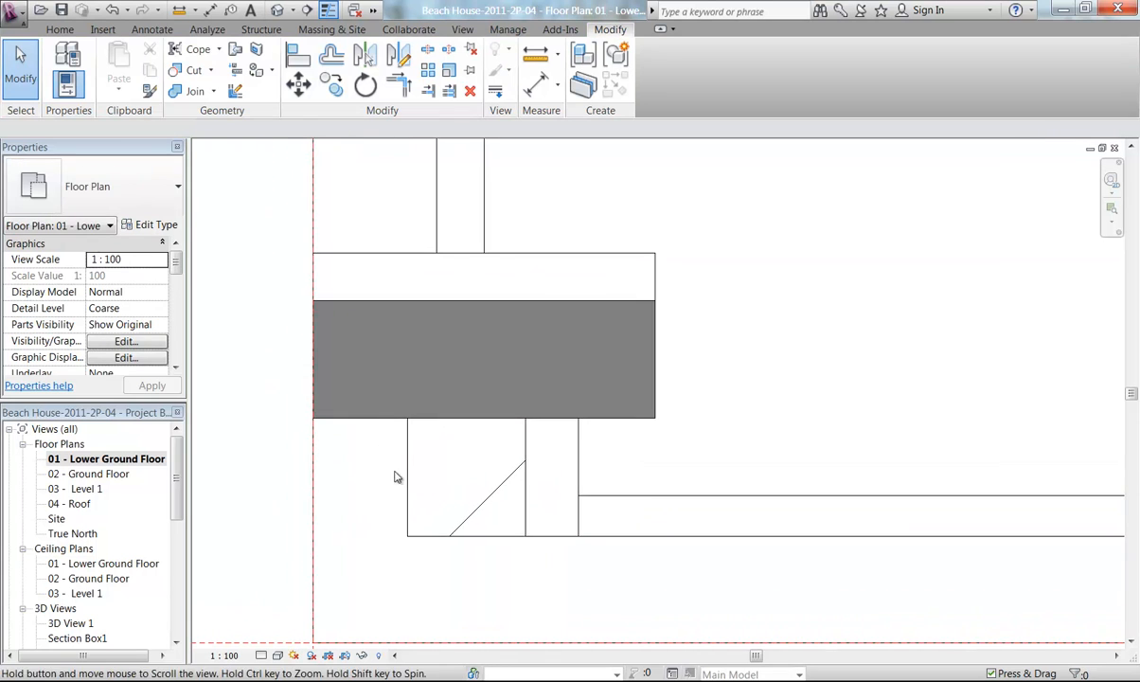
pyautogui.click(415, 256)
pyautogui.press('m')
pyautogui.press('v')
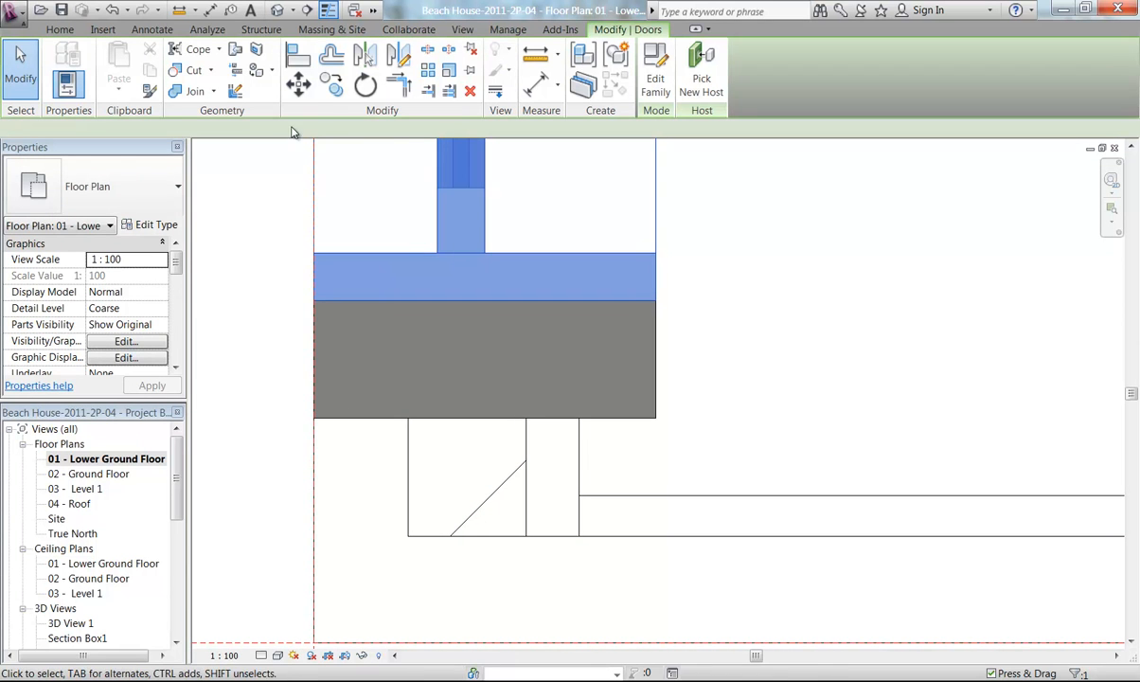
pyautogui.click(440, 303)
pyautogui.click(438, 420)
pyautogui.click(289, 441)
pyautogui.scroll(-3, 287, 441)
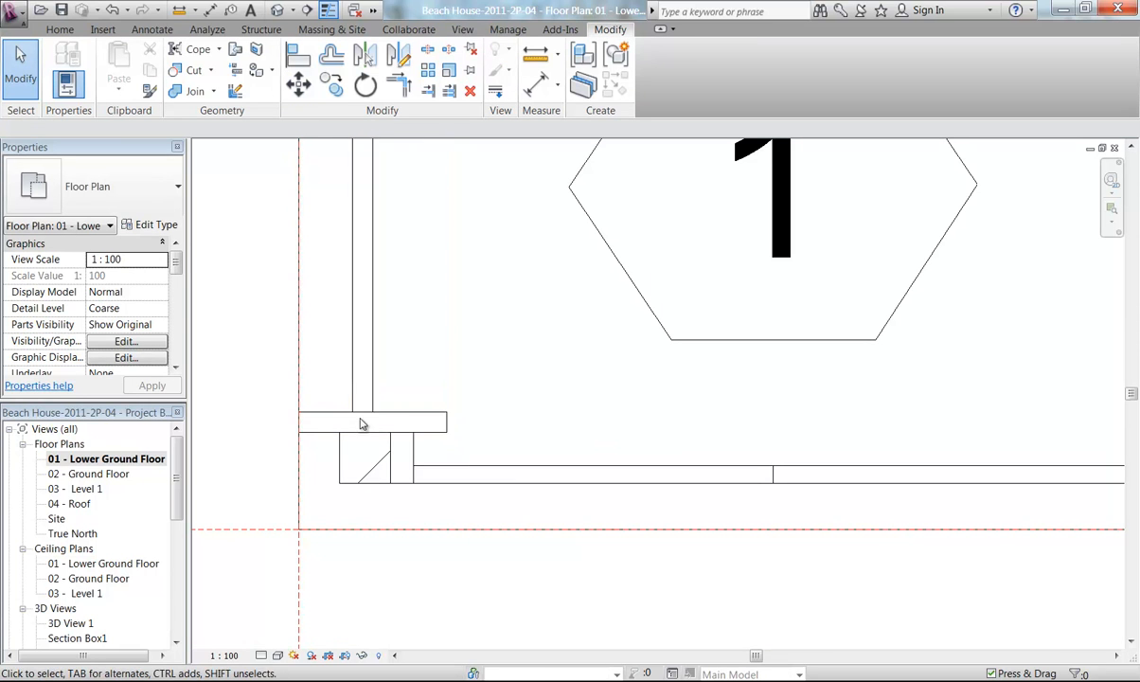
# Temporarily switch the view to Fine detail to inspect the sliding door frame at the pier, then return to Coarse
pyautogui.click(277, 655)
pyautogui.click(285, 636)
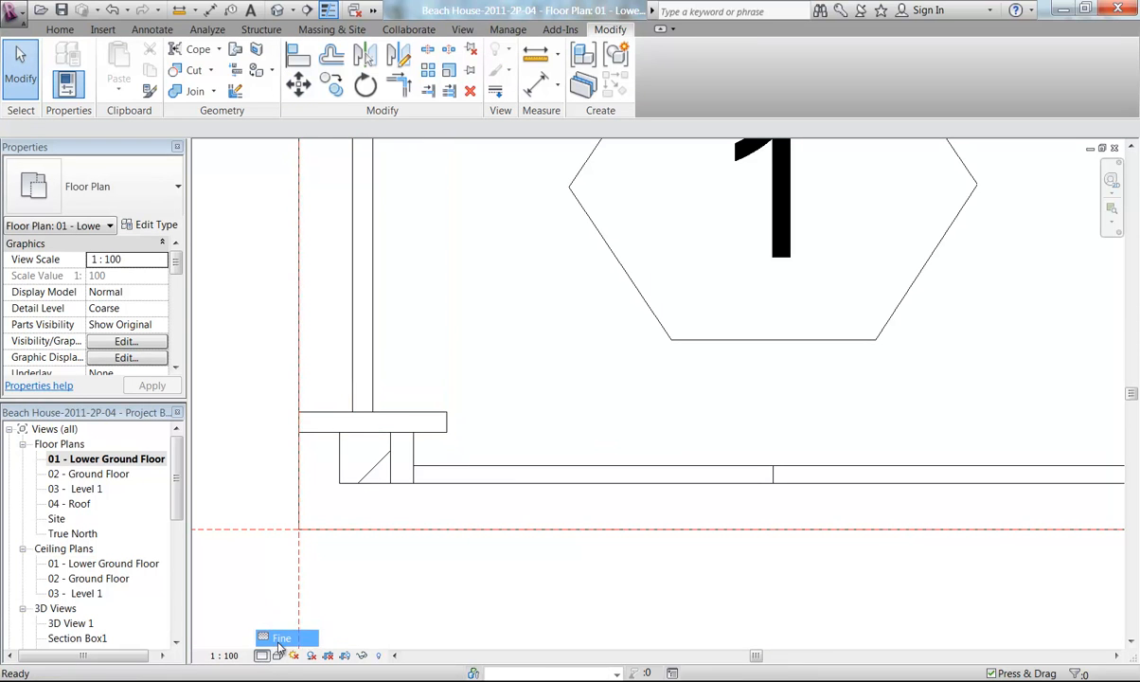
pyautogui.click(284, 407)
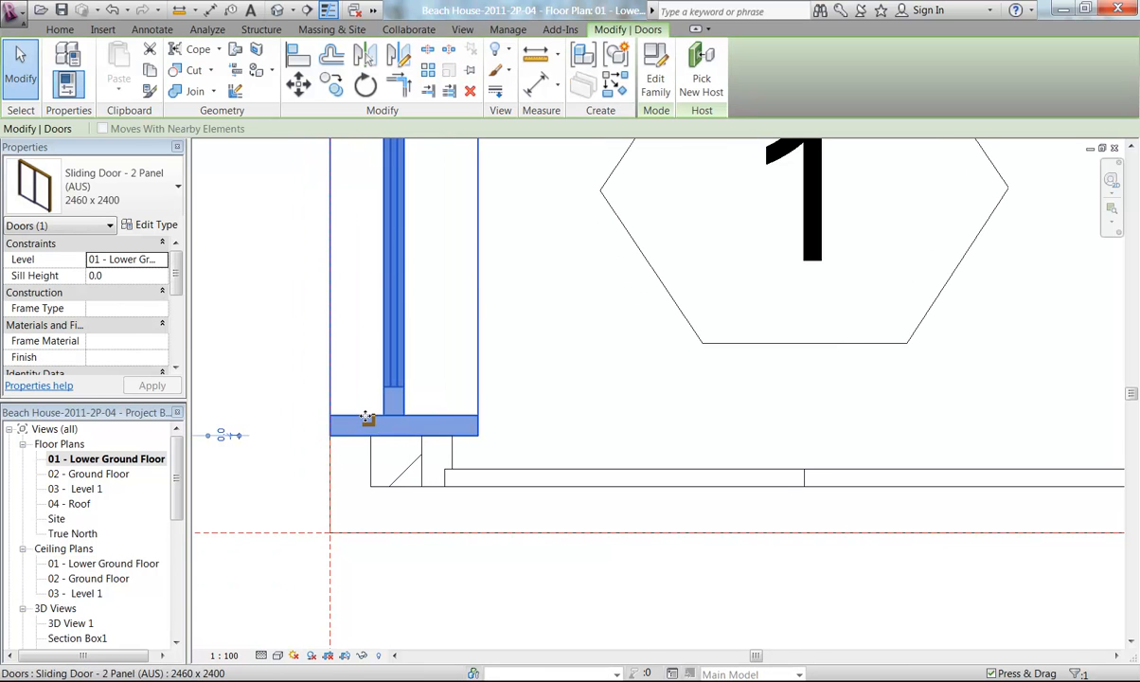
pyautogui.click(303, 423)
pyautogui.scroll(-2, 303, 402)
pyautogui.moveTo(303, 403); pyautogui.dragTo(349, 443, button='middle')
pyautogui.scroll(-2, 331, 379)
pyautogui.moveTo(325, 362); pyautogui.dragTo(332, 451, button='middle')
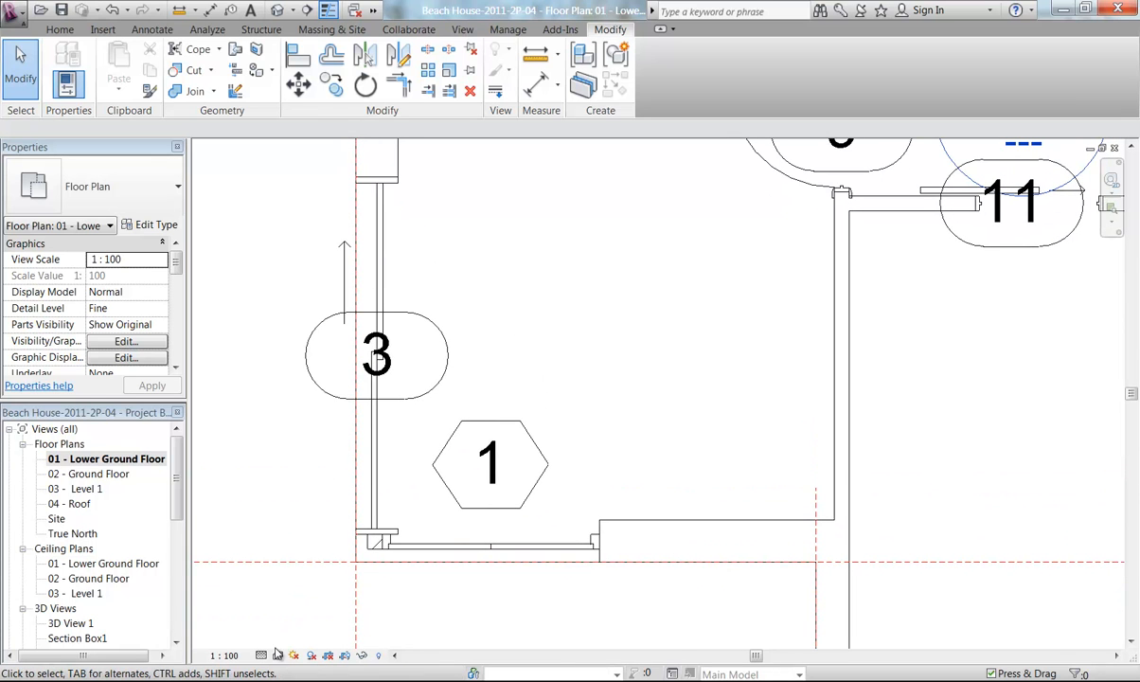
pyautogui.click(263, 656)
pyautogui.click(284, 604)
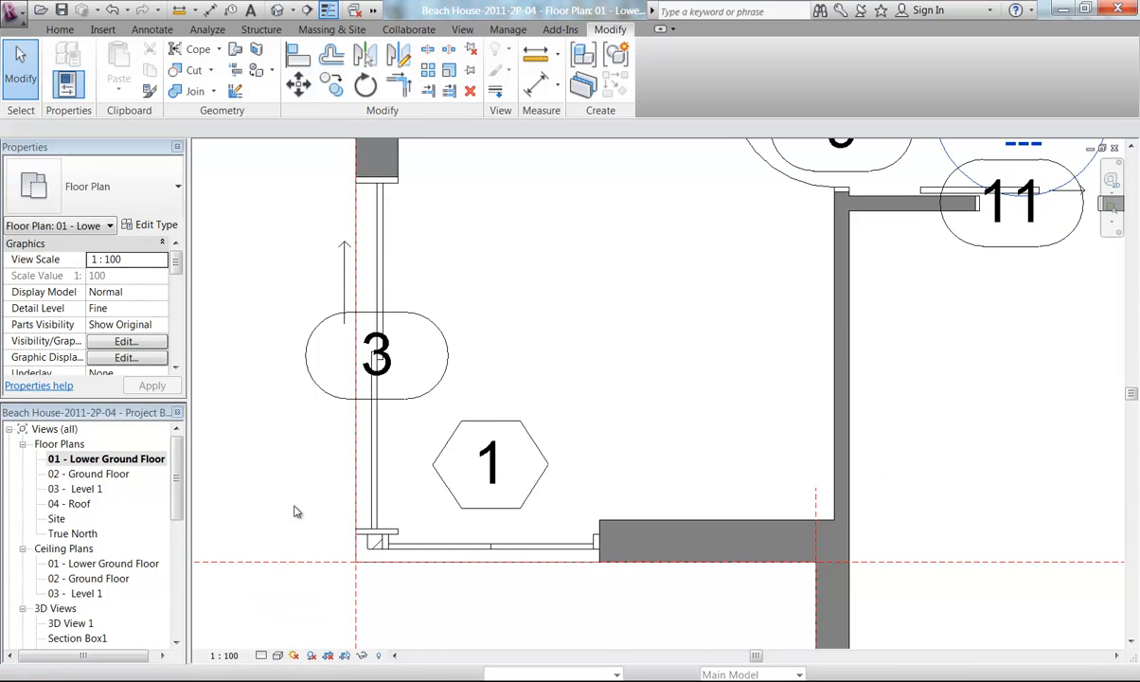
# Open the sliding door family for editing
pyautogui.moveTo(316, 447); pyautogui.dragTo(321, 527, button='middle')
pyautogui.scroll(2, 348, 159)
pyautogui.scroll(4, 345, 212)
pyautogui.moveTo(420, 359); pyautogui.dragTo(352, 342, button='middle')
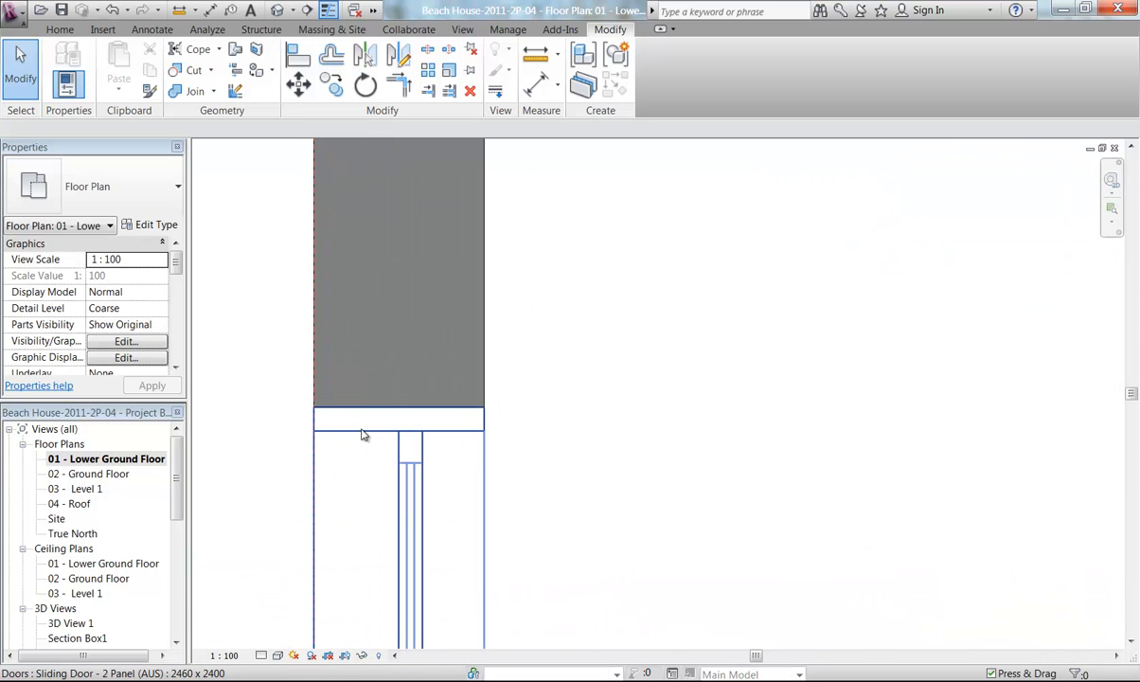
pyautogui.scroll(-6, 368, 445)
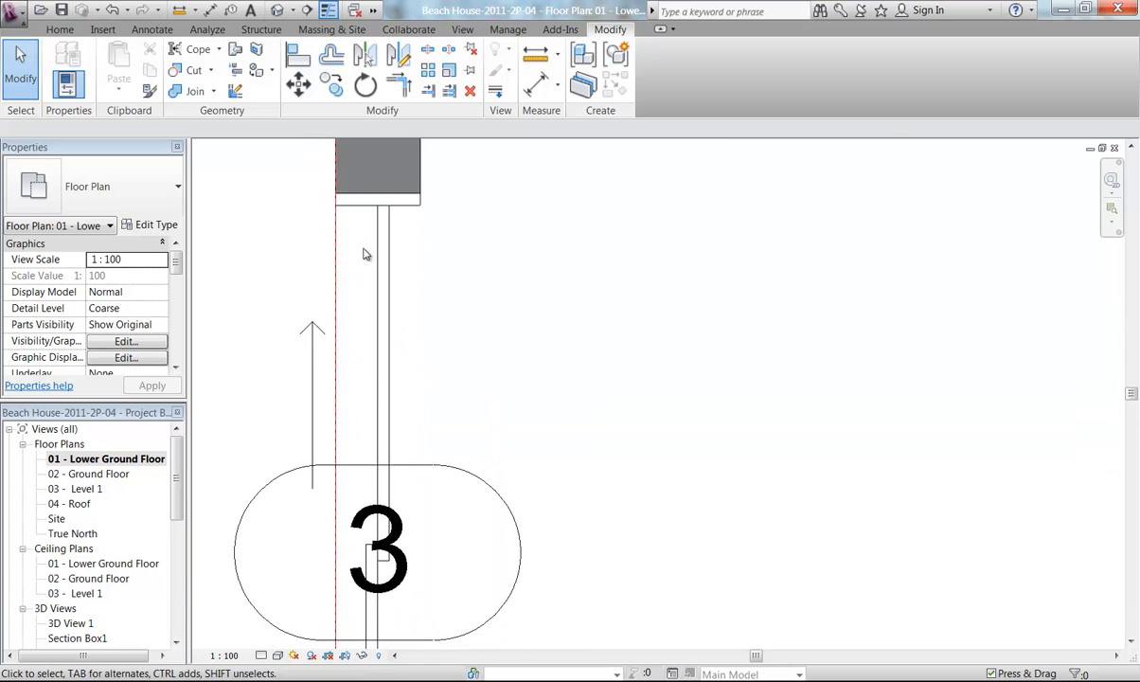
pyautogui.scroll(5, 377, 508)
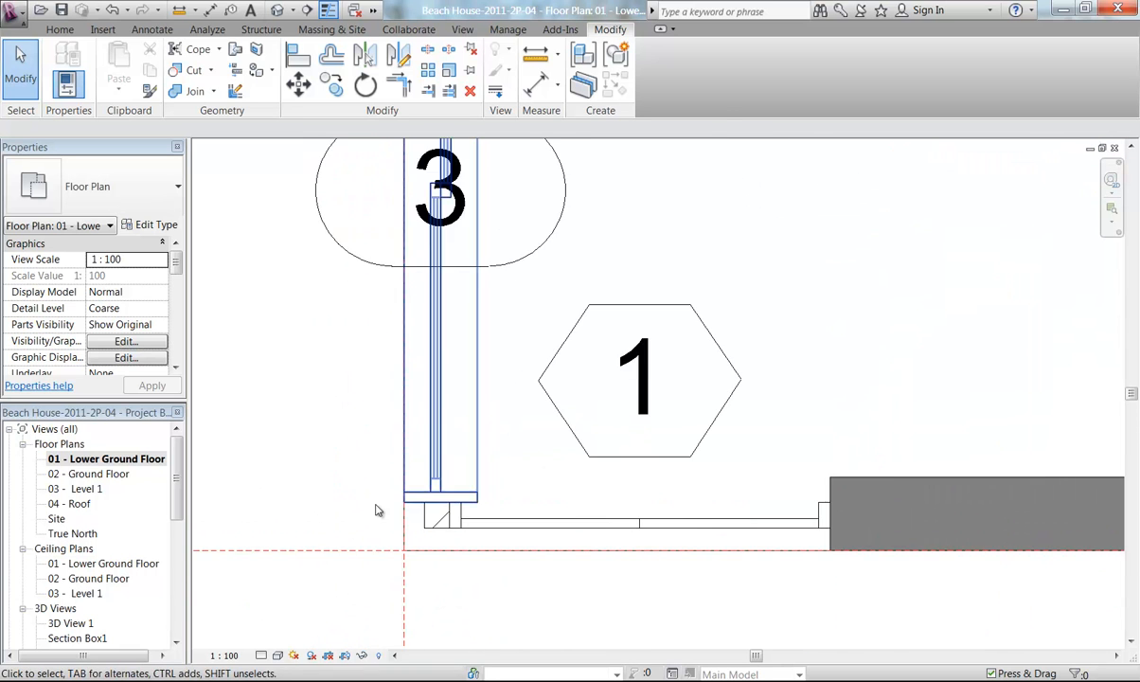
pyautogui.click(375, 570)
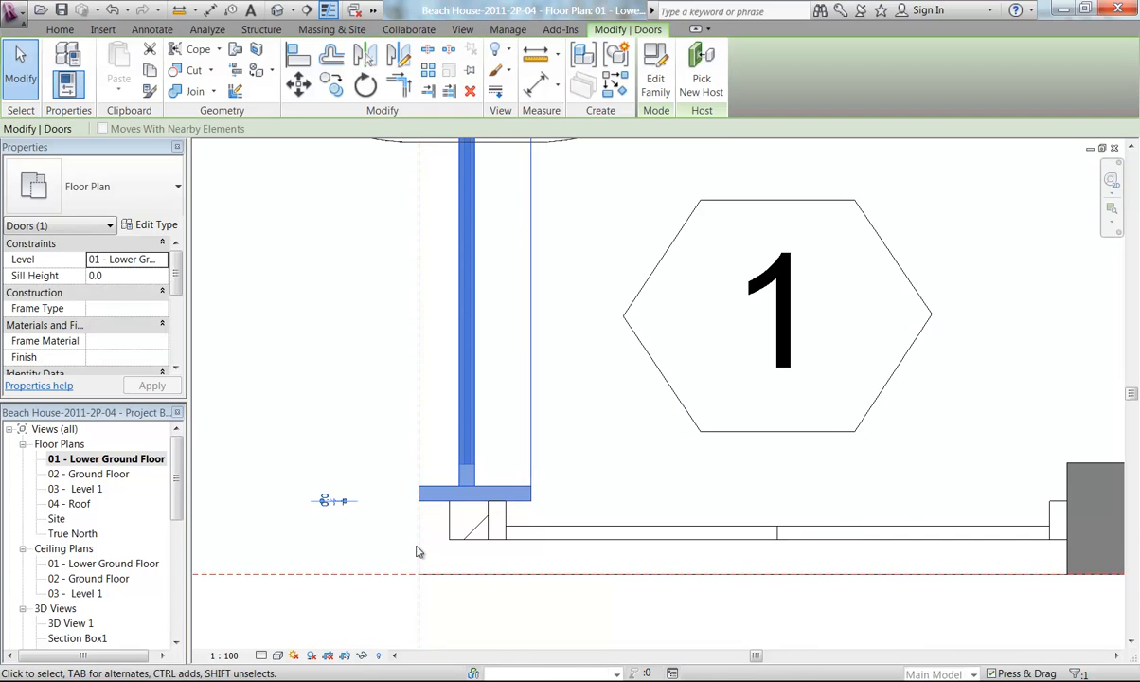
pyautogui.click(655, 82)
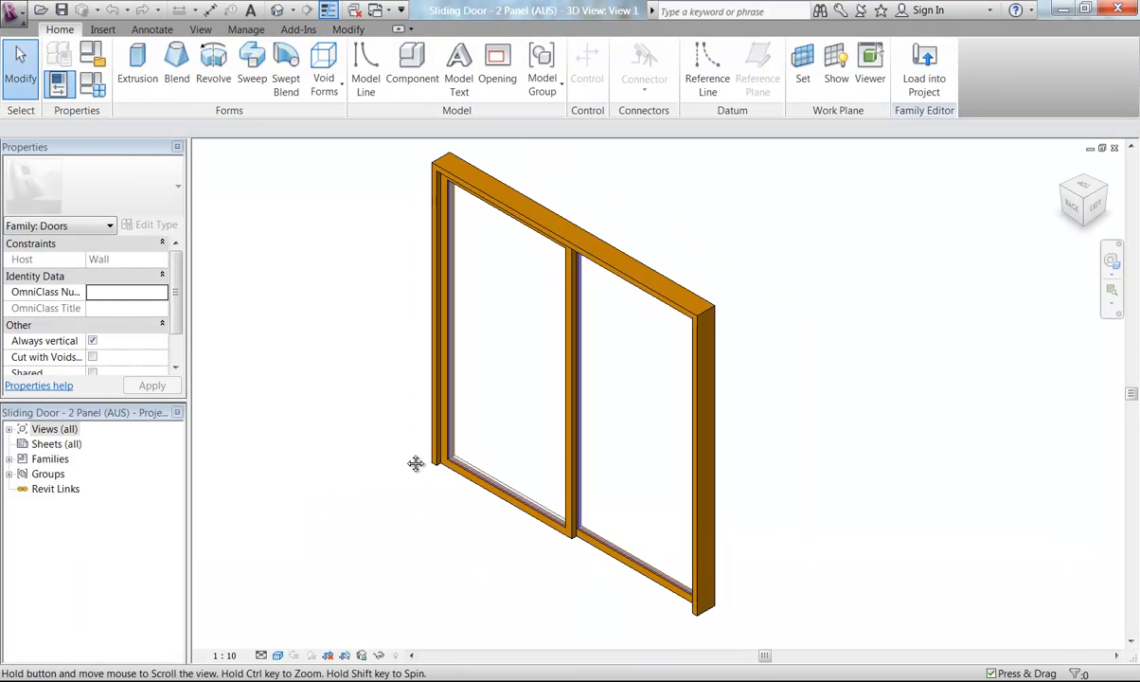
# Open the family's Ref. Level floor plan and examine the frame sweep around the door jambs
pyautogui.click(559, 223)
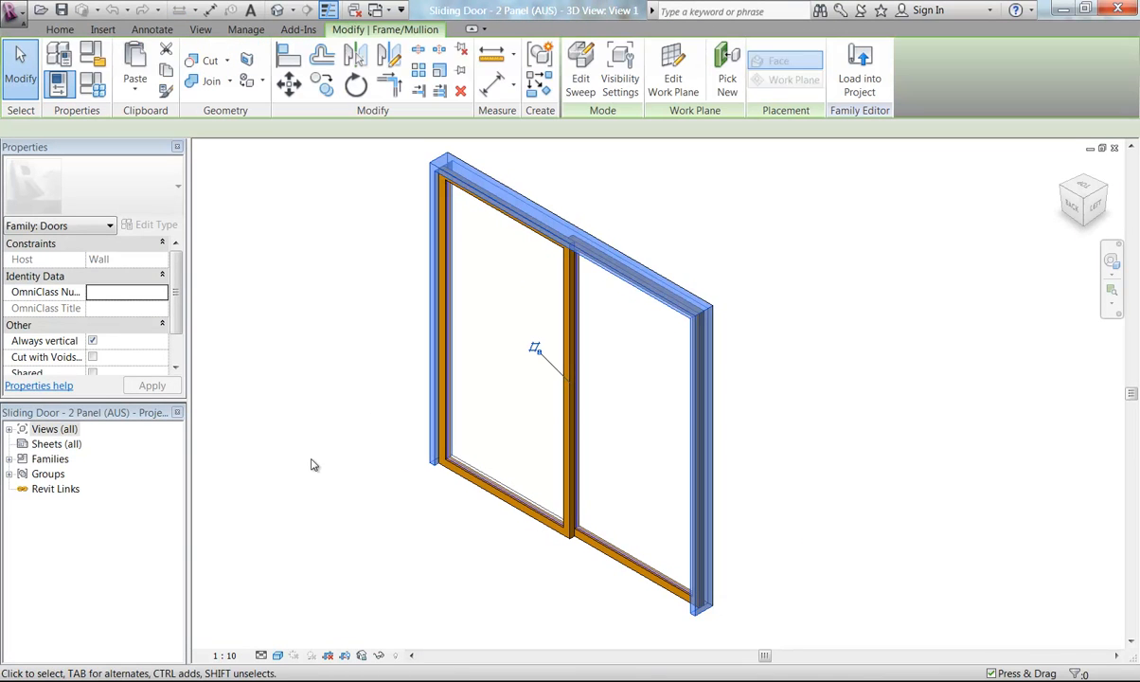
pyautogui.click(54, 429)
pyautogui.doubleClick(54, 429)
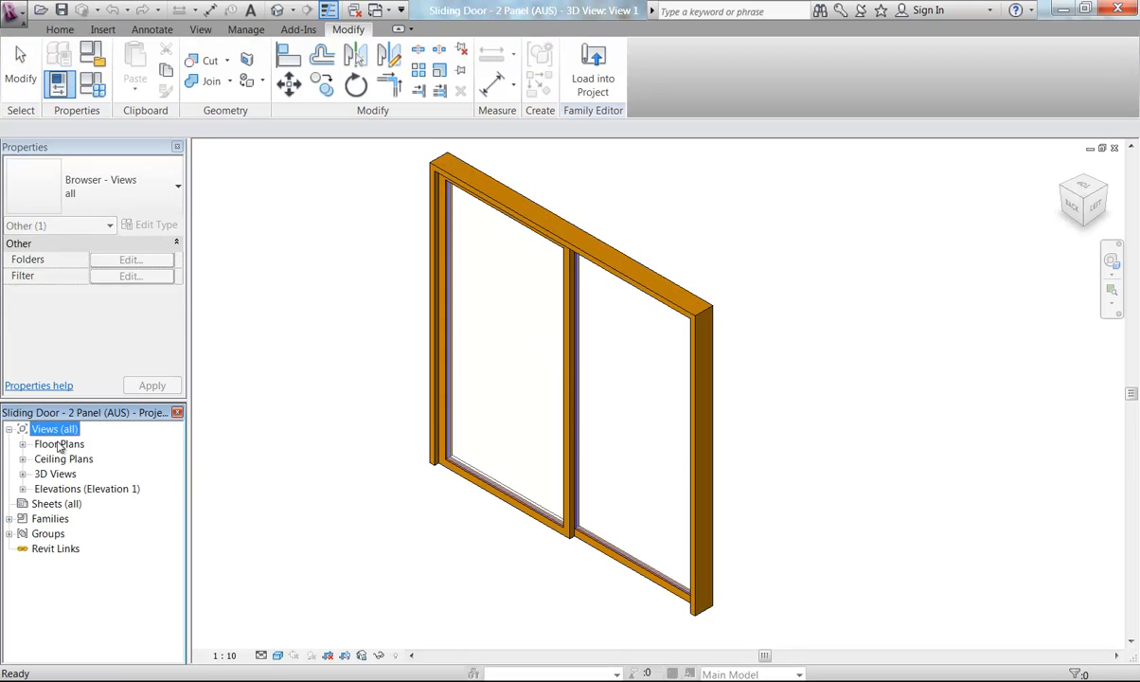
pyautogui.doubleClick(59, 444)
pyautogui.click(69, 459)
pyautogui.doubleClick(68, 459)
pyautogui.click(385, 464)
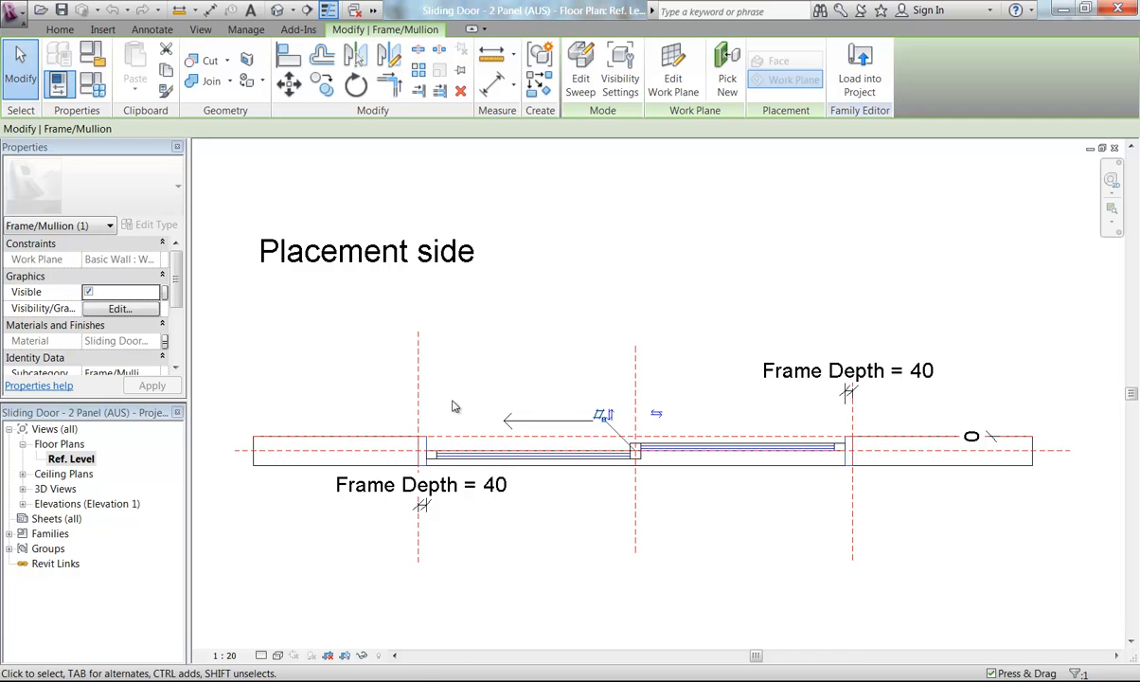
pyautogui.moveTo(430, 402); pyautogui.dragTo(364, 354, button='middle')
pyautogui.scroll(3, 418, 351)
pyautogui.scroll(-1, 354, 351)
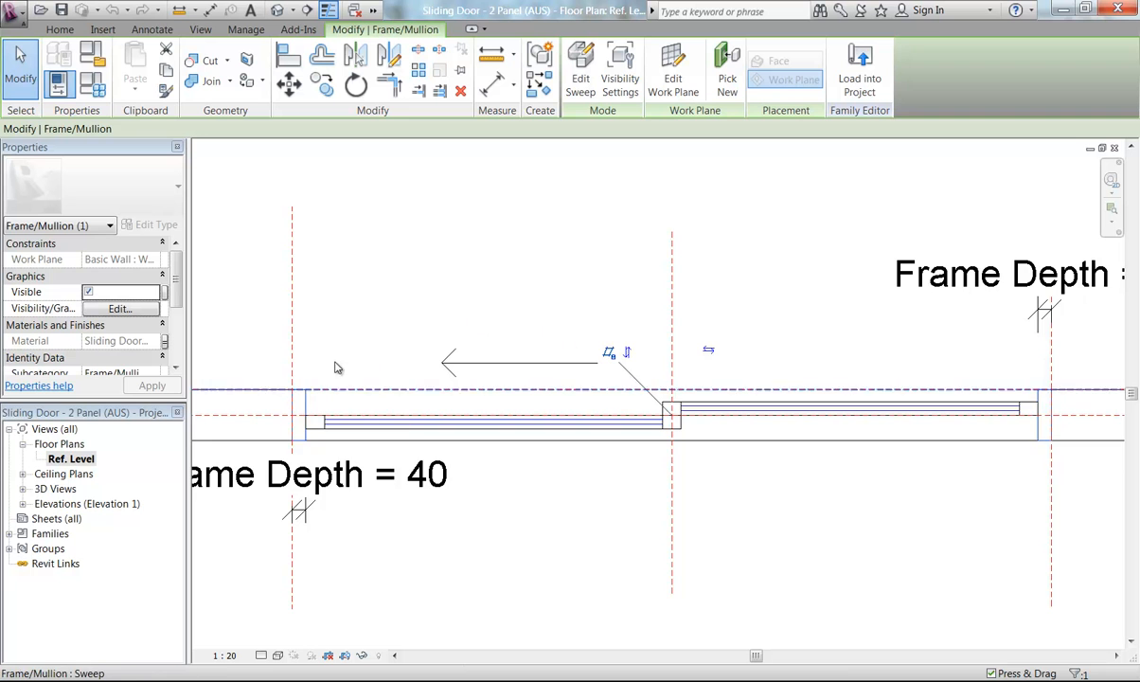
pyautogui.scroll(-2, 357, 307)
pyautogui.moveTo(361, 318); pyautogui.dragTo(420, 335, button='middle')
pyautogui.scroll(1, 408, 350)
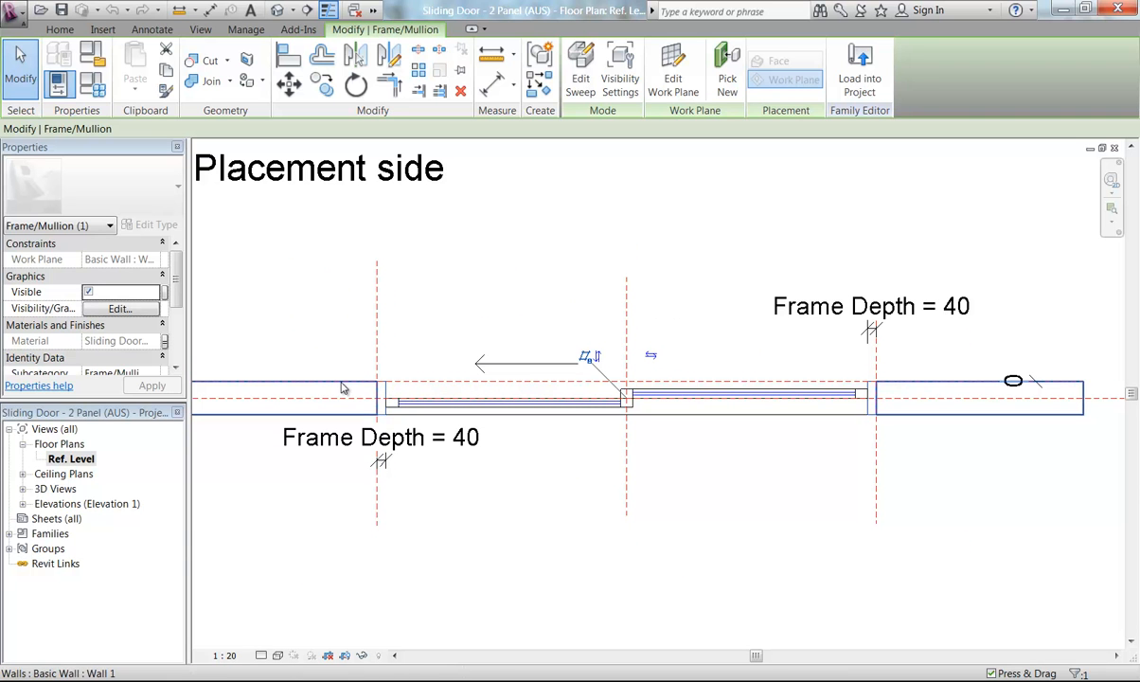
pyautogui.click(484, 317)
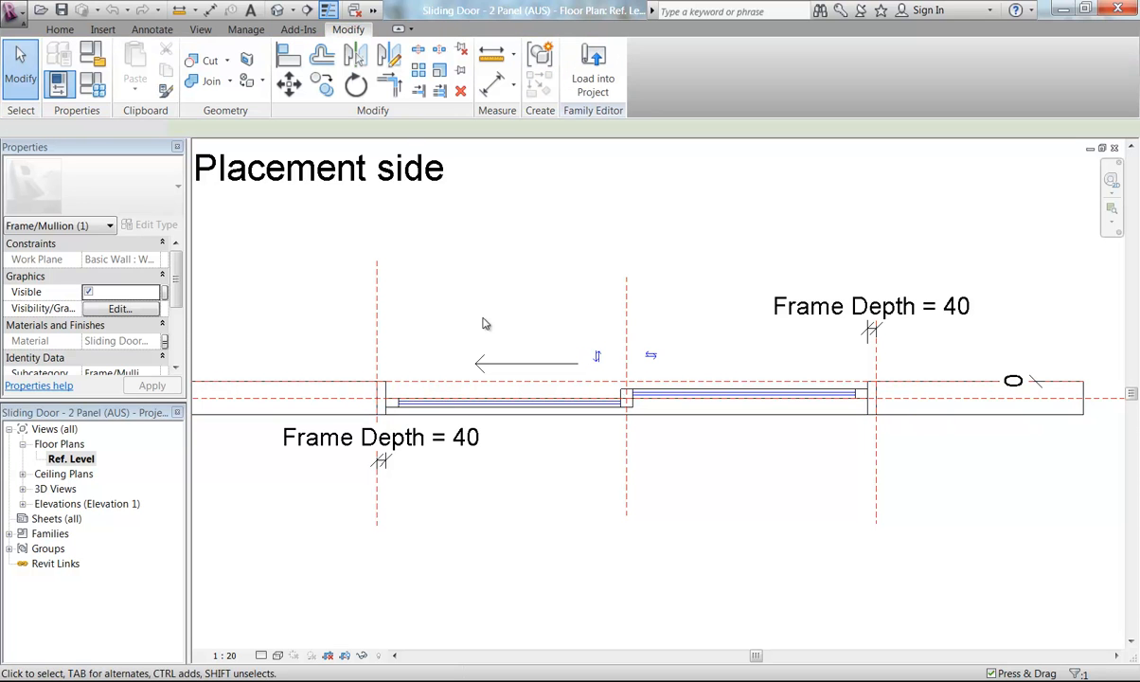
# Measure the frame's depth at the left jamb
pyautogui.moveTo(625, 348); pyautogui.dragTo(457, 298, button='middle')
pyautogui.scroll(5, 543, 336)
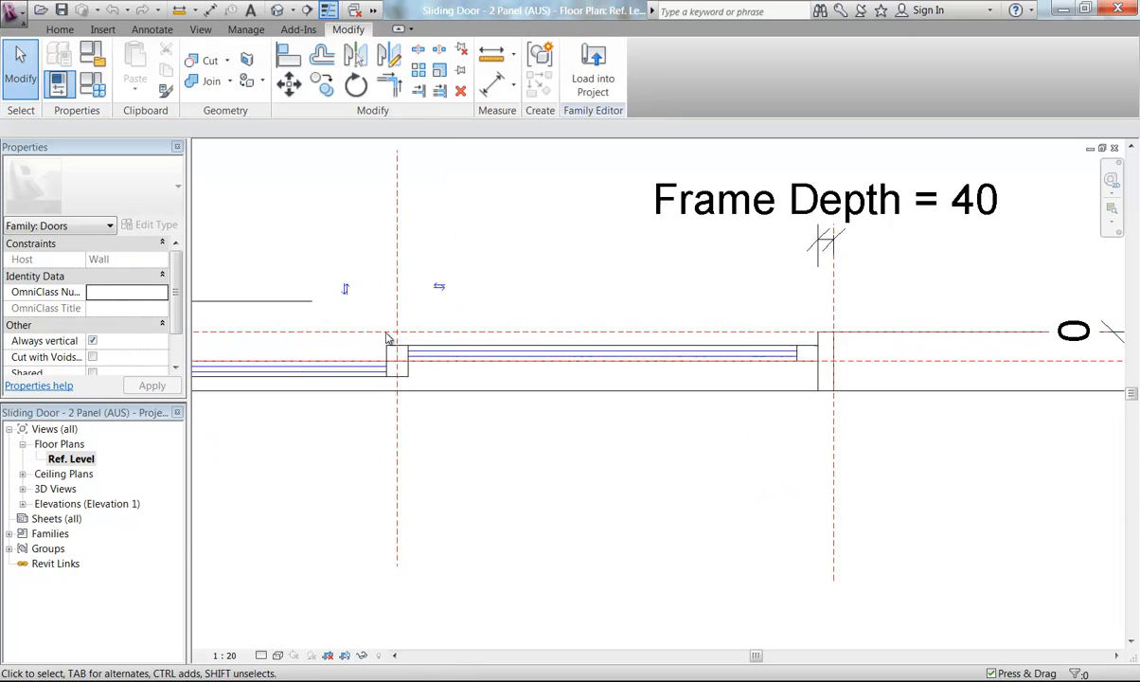
pyautogui.click(490, 54)
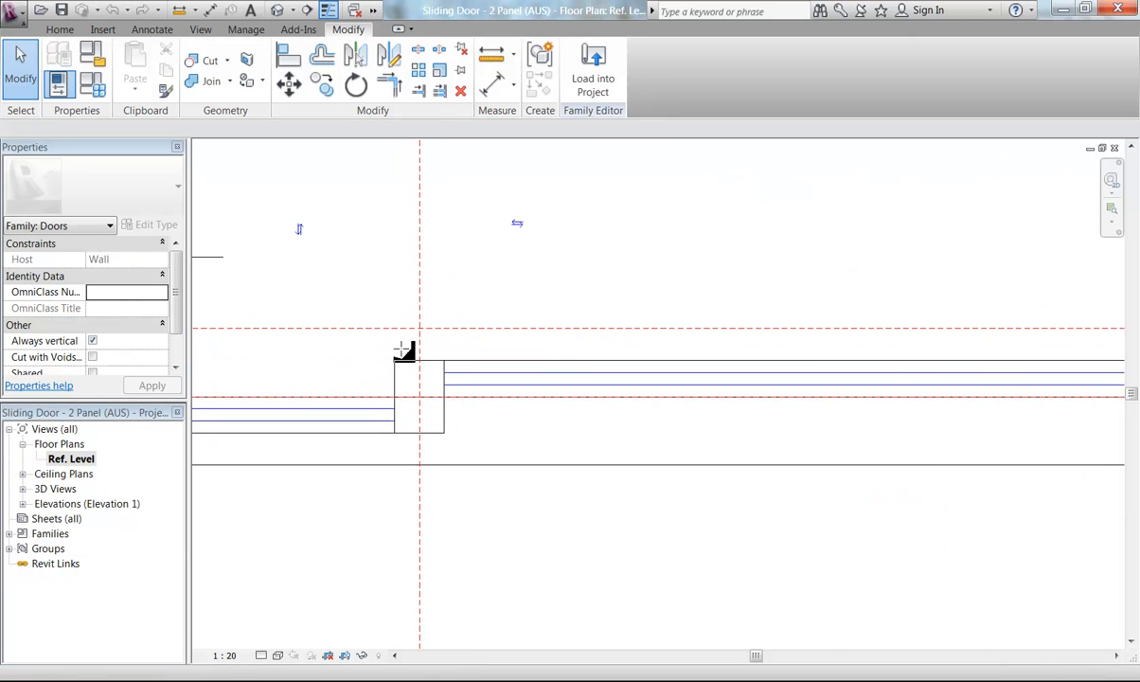
pyautogui.click(420, 396)
pyautogui.click(420, 361)
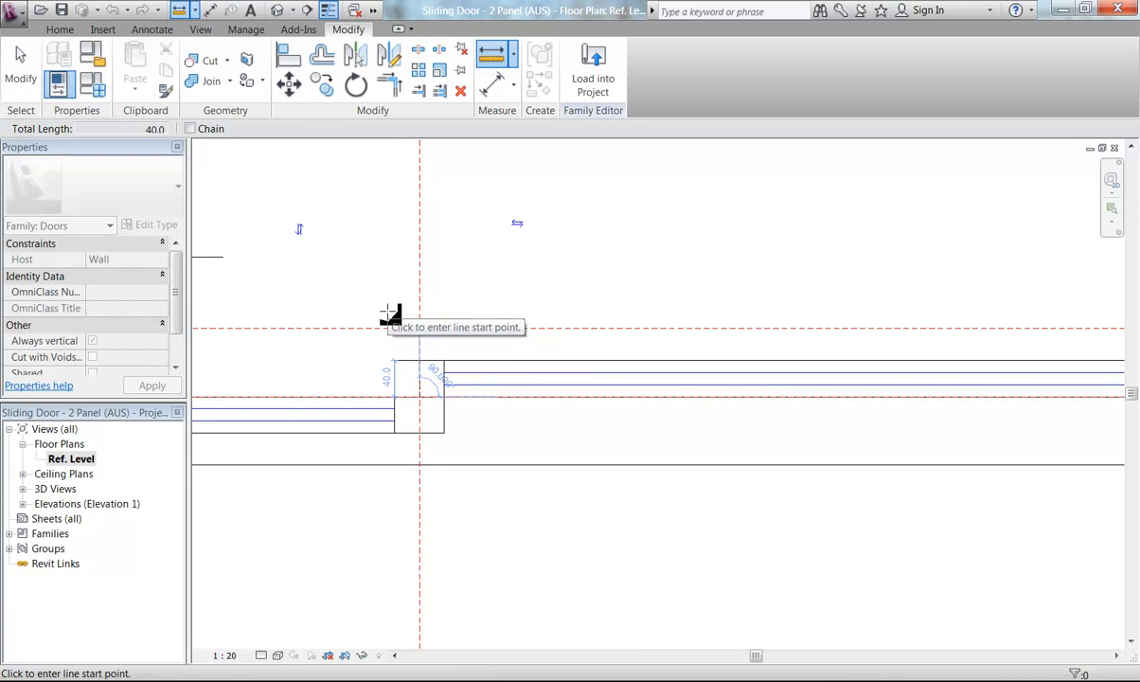
pyautogui.press('Escape')
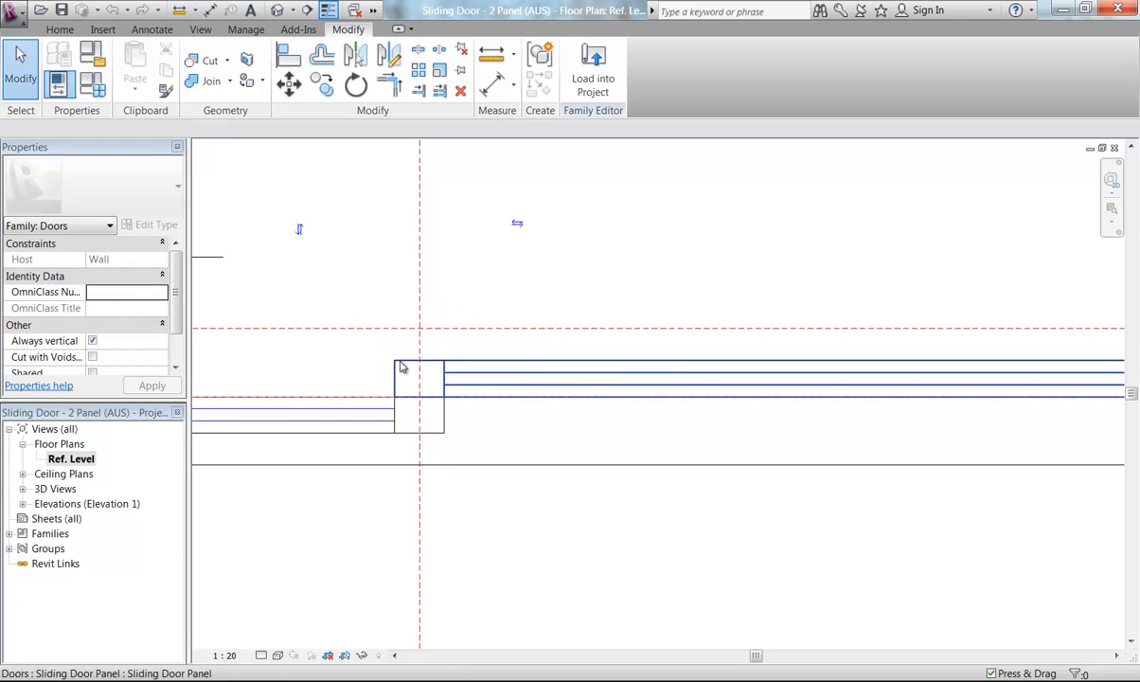
# Select and inspect the frame/mullion sweep across the opening in plan
pyautogui.scroll(-2, 368, 267)
pyautogui.moveTo(368, 268); pyautogui.dragTo(553, 313, button='middle')
pyautogui.scroll(-2, 553, 313)
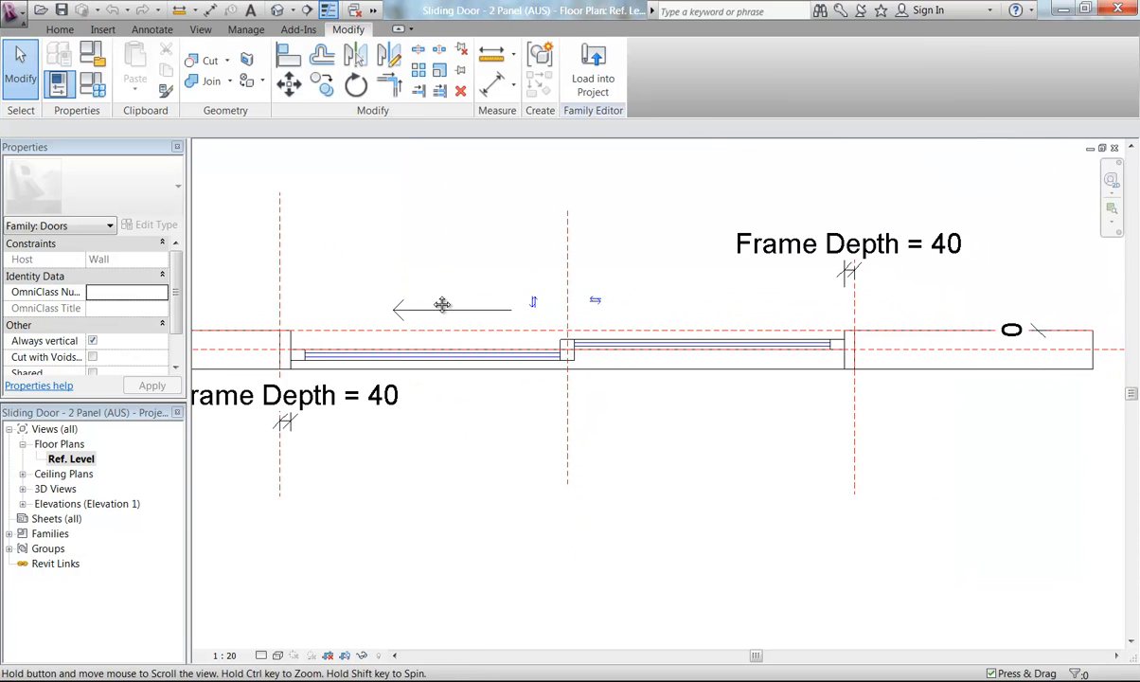
pyautogui.moveTo(317, 347); pyautogui.dragTo(362, 358, button='middle')
pyautogui.click(326, 358)
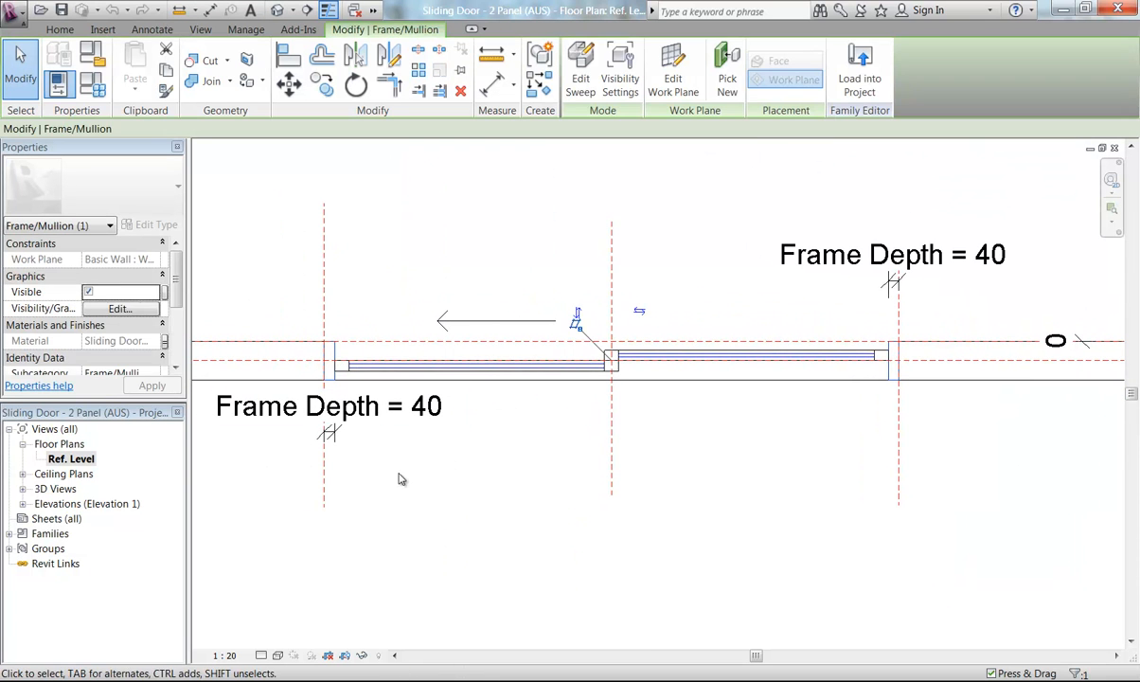
pyautogui.click(452, 495)
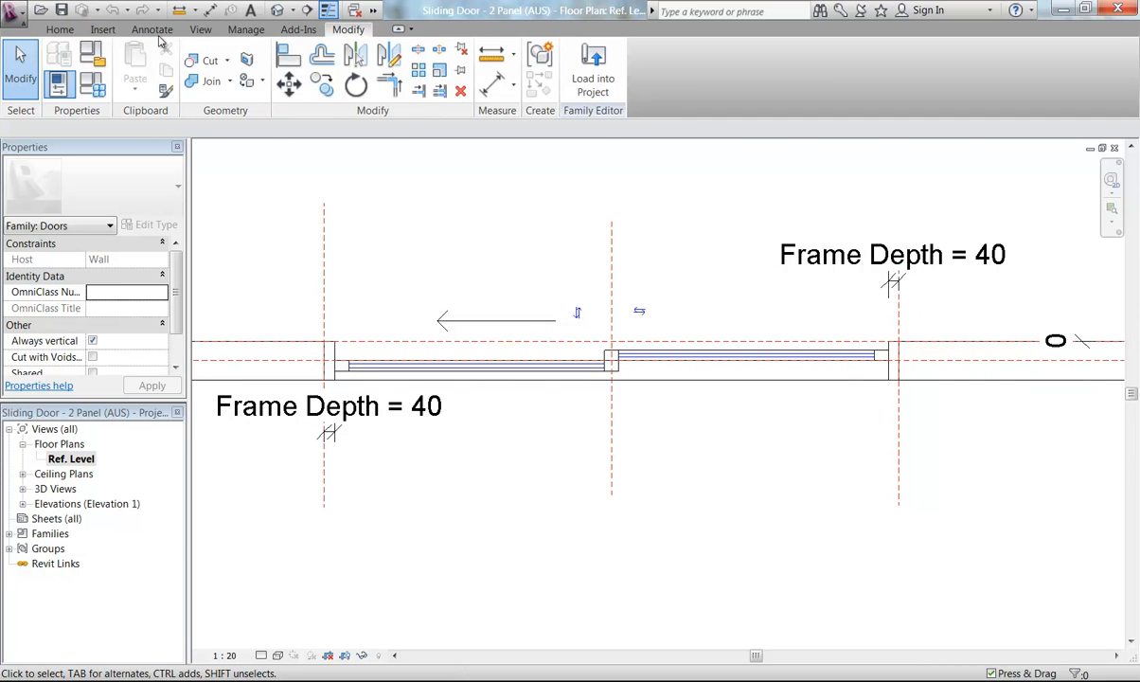
# Draw a reference plane across the door opening, parallel to the wall, just inside the wall's exterior face
pyautogui.click(60, 29)
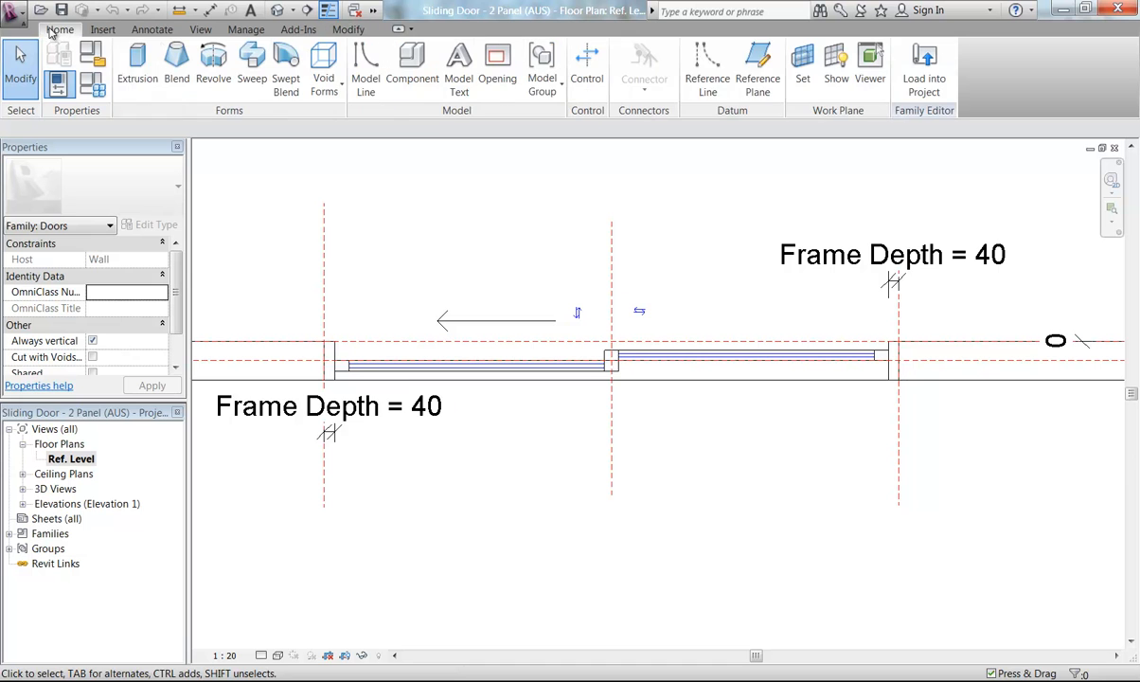
pyautogui.click(757, 74)
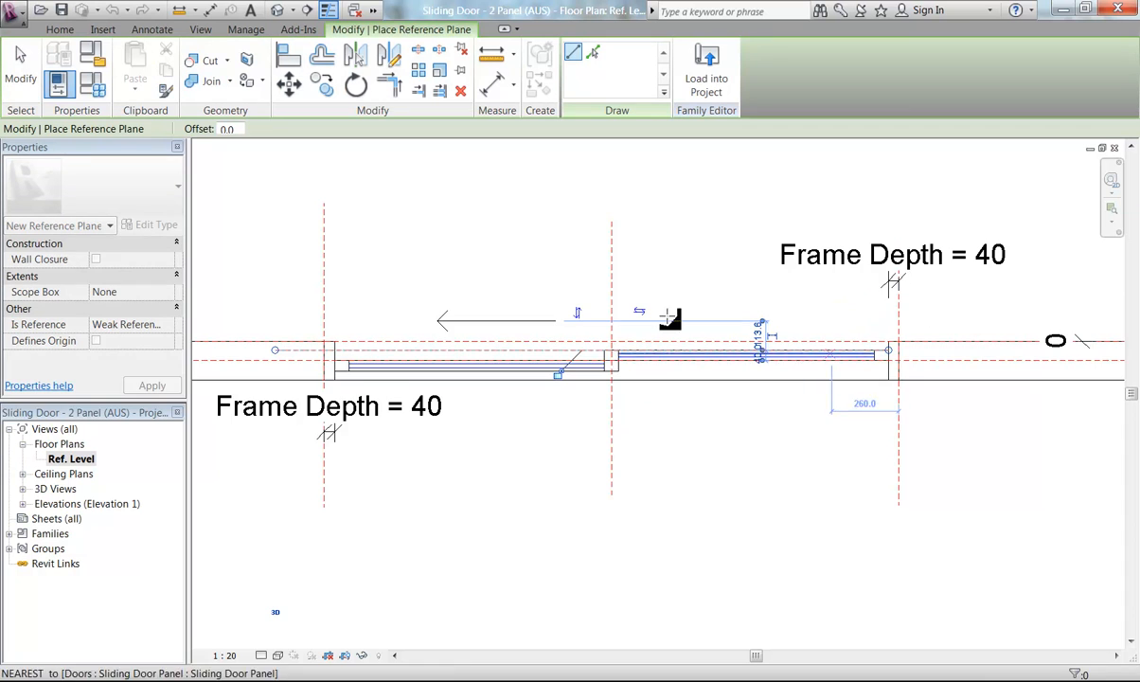
pyautogui.moveTo(829, 359); pyautogui.dragTo(549, 318, button='middle')
pyautogui.scroll(6, 587, 312)
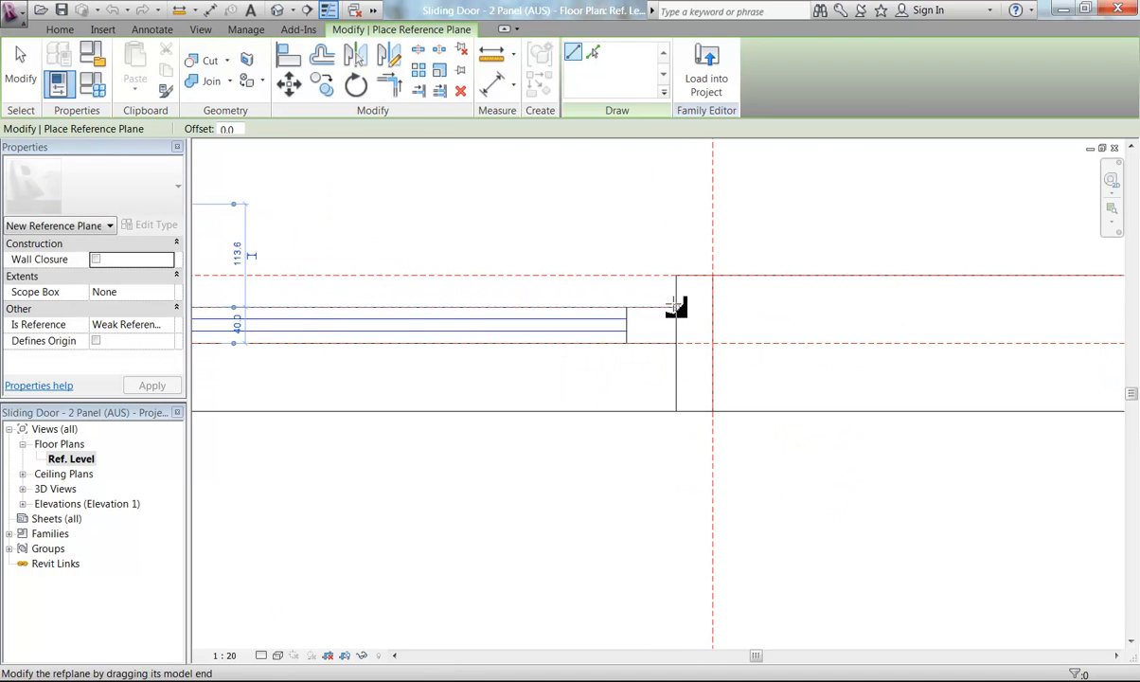
pyautogui.click(821, 305)
pyautogui.scroll(-4, 570, 234)
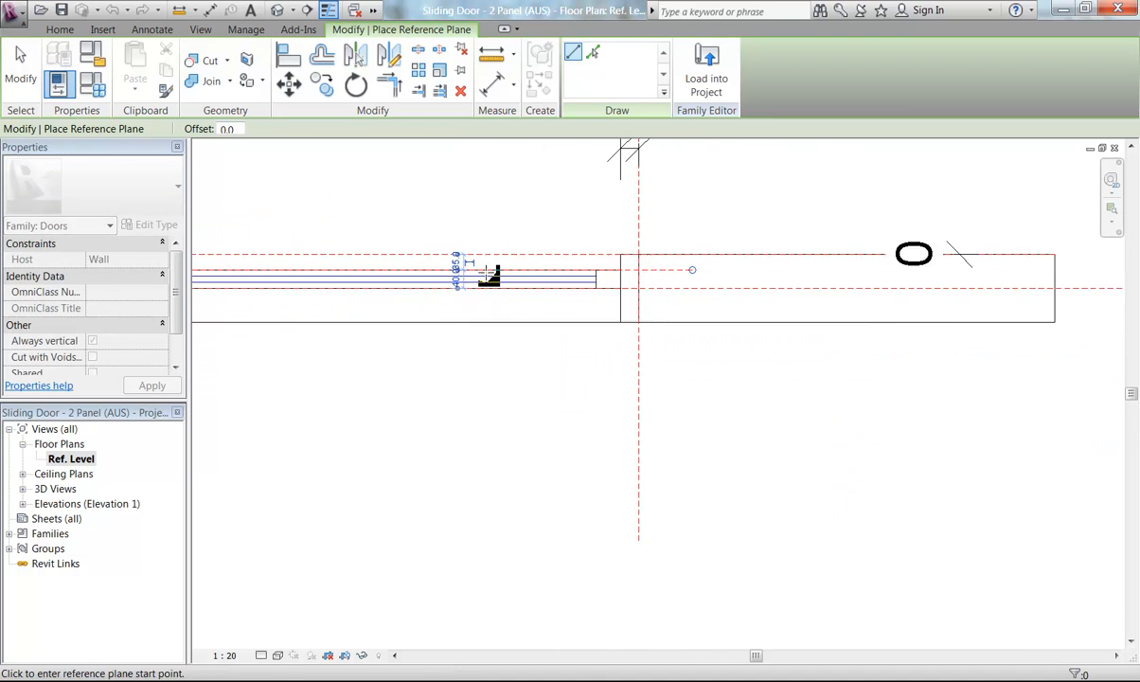
pyautogui.moveTo(761, 287); pyautogui.dragTo(908, 297, button='middle')
pyautogui.moveTo(437, 319); pyautogui.dragTo(609, 320, button='middle')
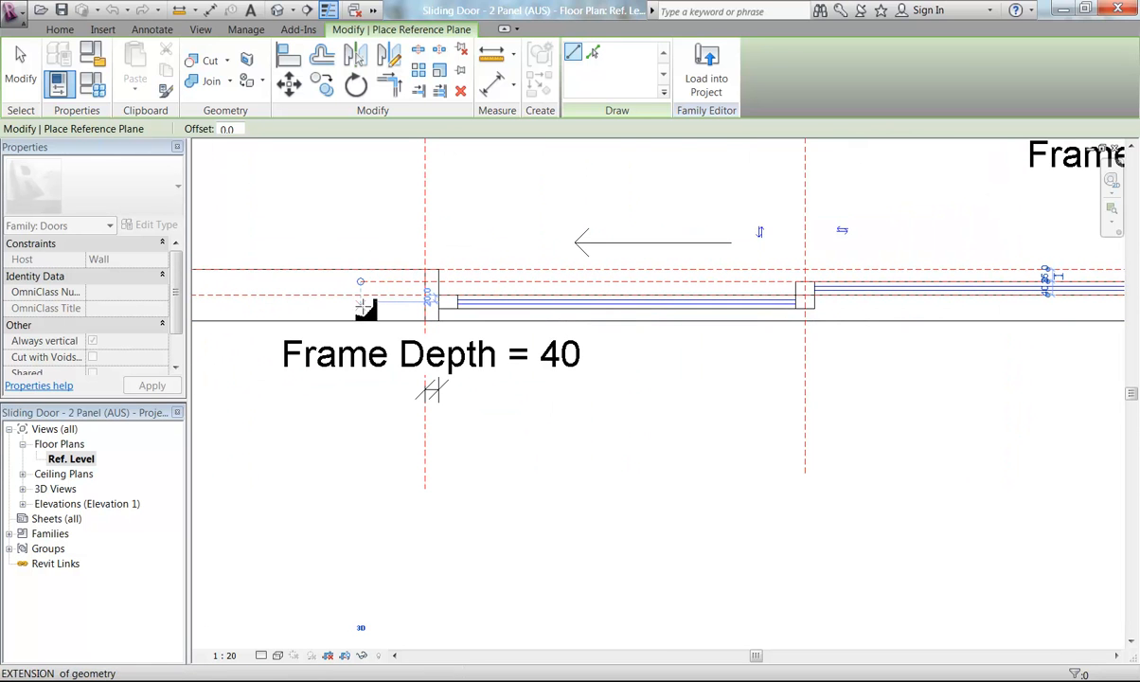
pyautogui.click(438, 308)
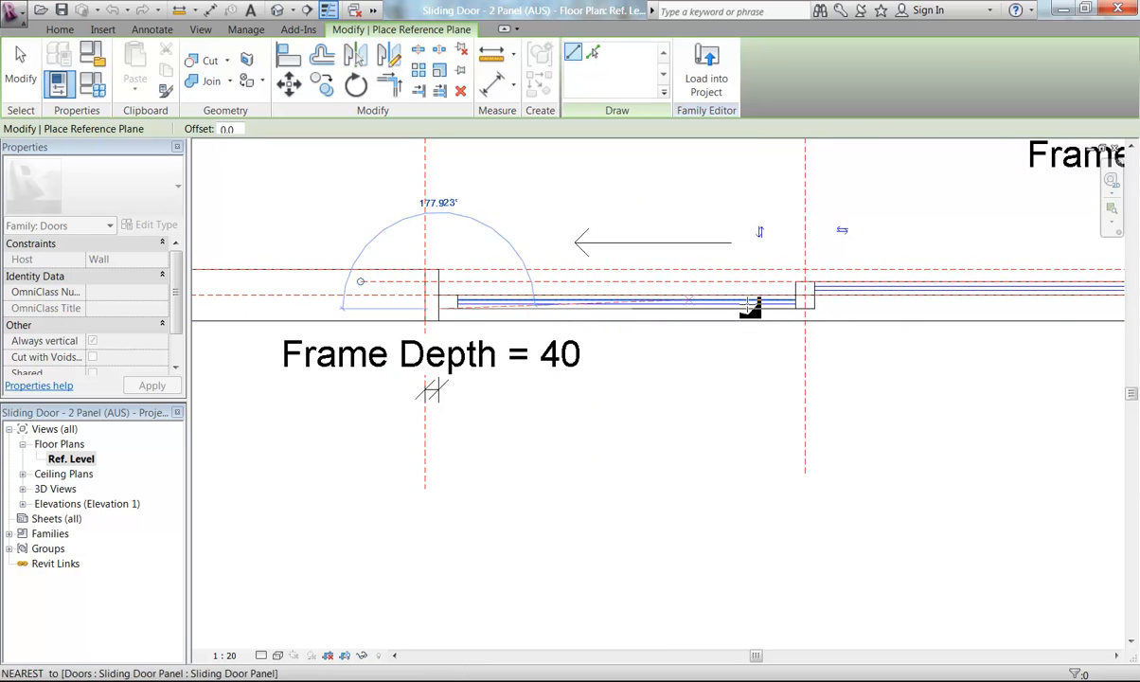
pyautogui.moveTo(767, 303); pyautogui.dragTo(391, 310, button='middle')
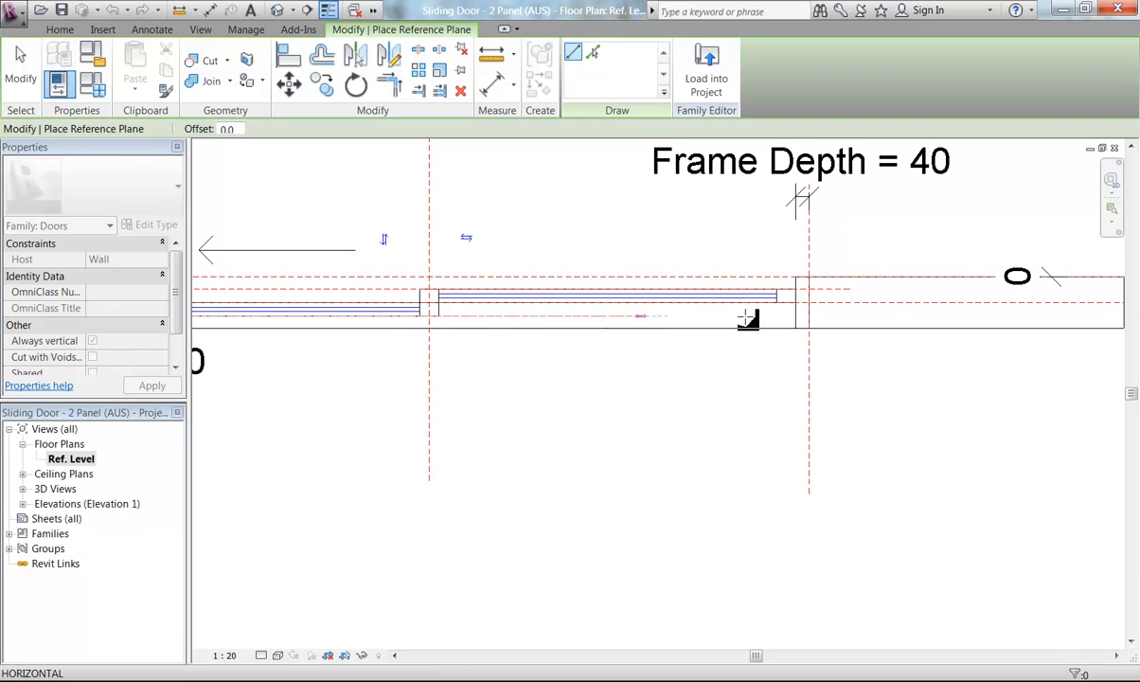
pyautogui.click(853, 316)
# Draw a second reference plane across the jamb, parallel to the wall, near its interior face
pyautogui.moveTo(637, 341); pyautogui.dragTo(857, 353, button='middle')
pyautogui.moveTo(596, 351); pyautogui.dragTo(699, 347, button='middle')
pyautogui.scroll(2, 425, 327)
pyautogui.moveTo(597, 325); pyautogui.dragTo(823, 335, button='middle')
pyautogui.scroll(2, 541, 313)
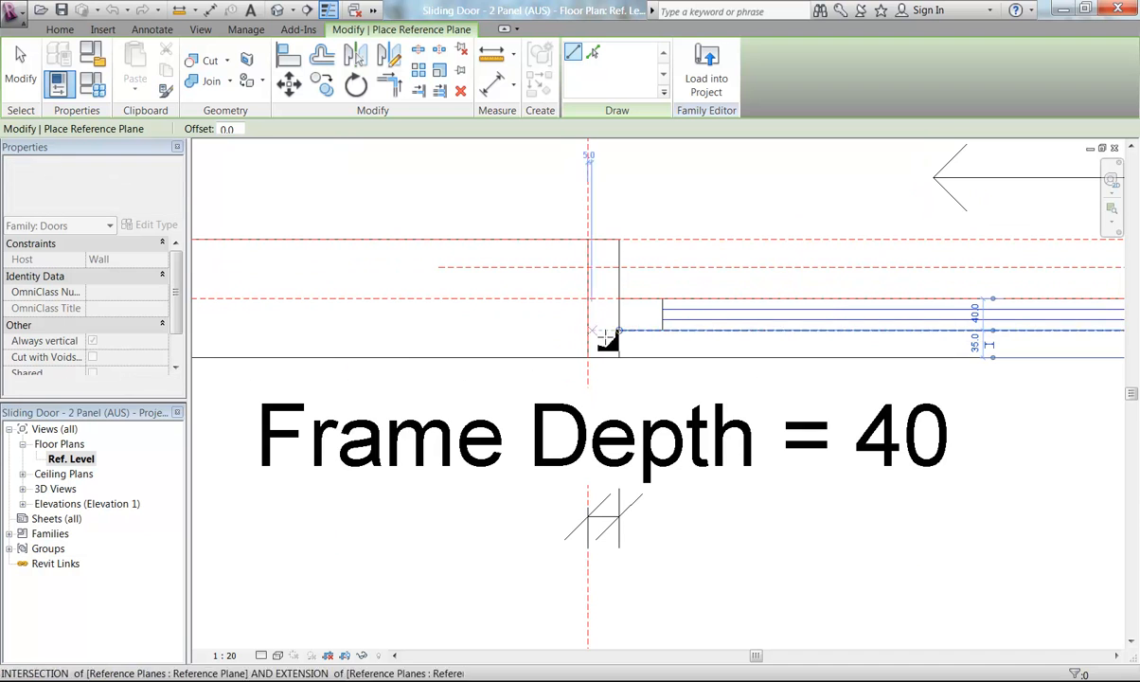
pyautogui.click(618, 330)
pyautogui.click(437, 332)
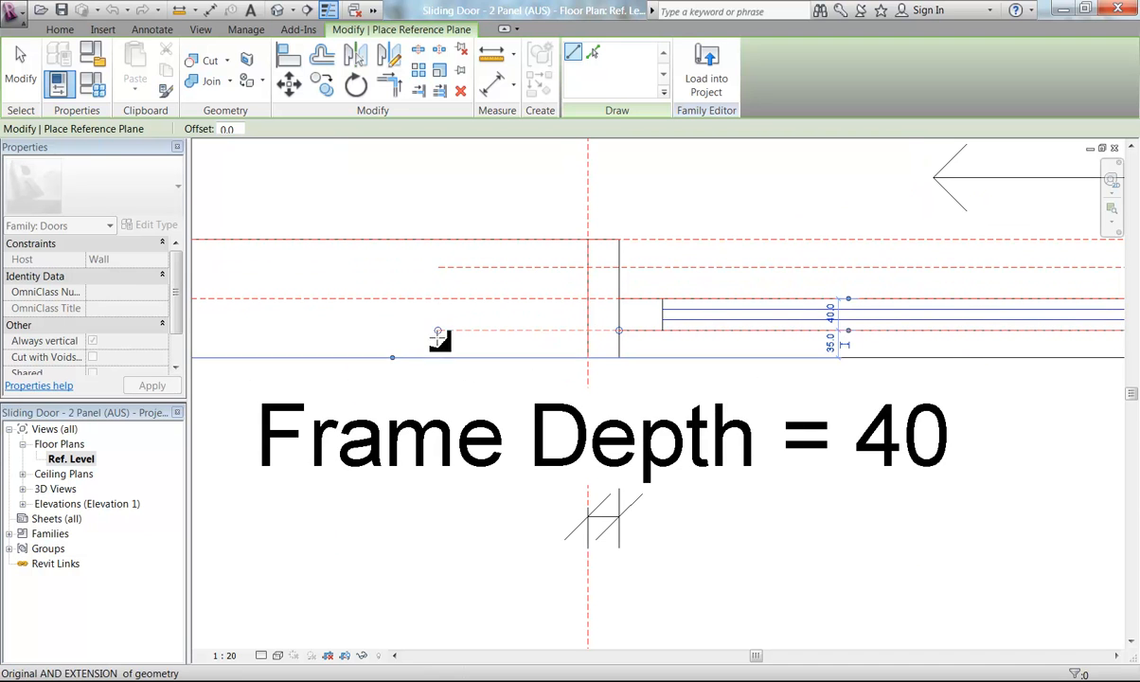
pyautogui.press('Escape')
pyautogui.press('Escape')
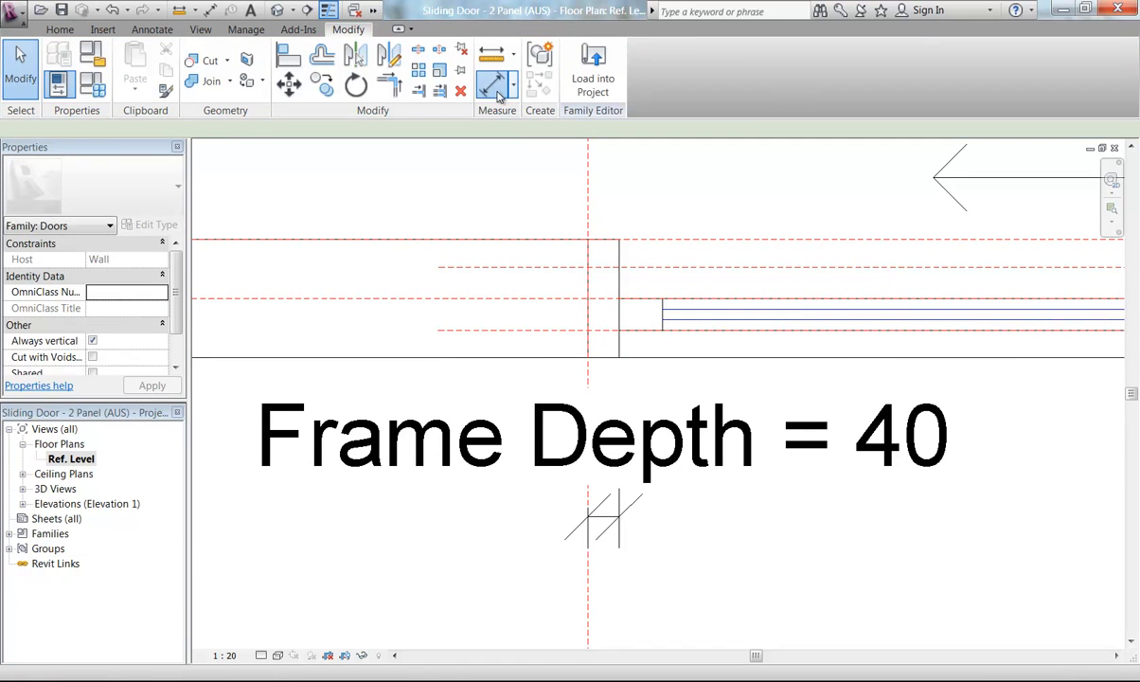
# Place an aligned dimension between the two new reference planes and the existing center plane at the jamb
pyautogui.click(492, 86)
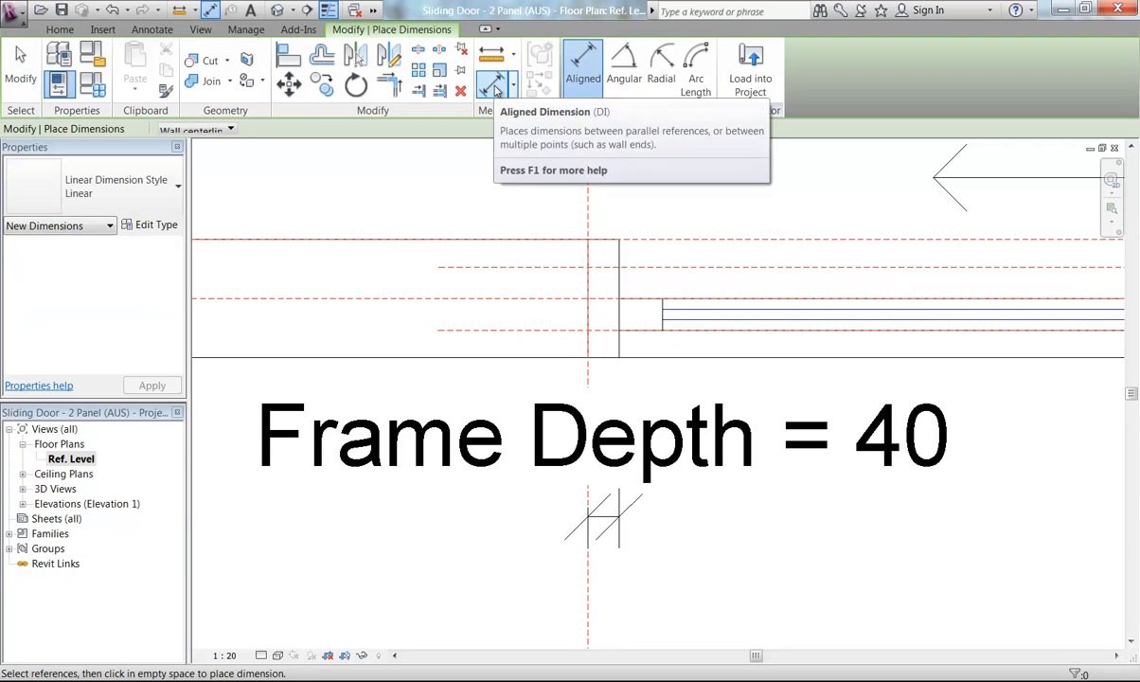
pyautogui.scroll(2, 503, 281)
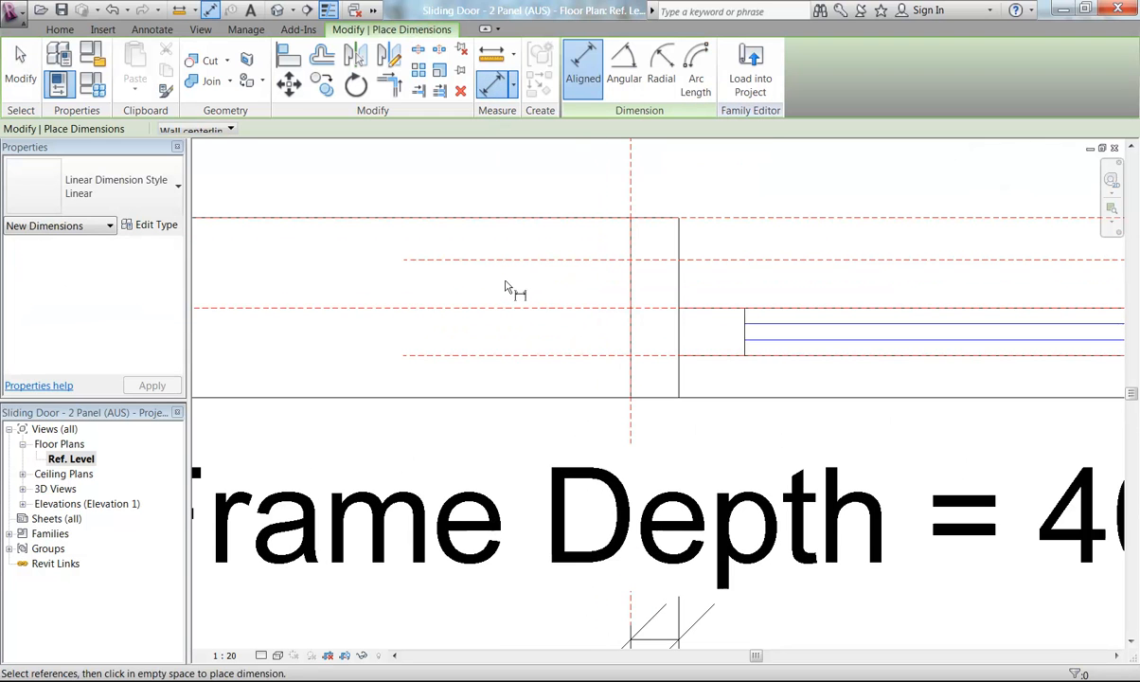
pyautogui.click(499, 356)
pyautogui.click(504, 260)
pyautogui.moveTo(372, 268); pyautogui.dragTo(541, 260, button='middle')
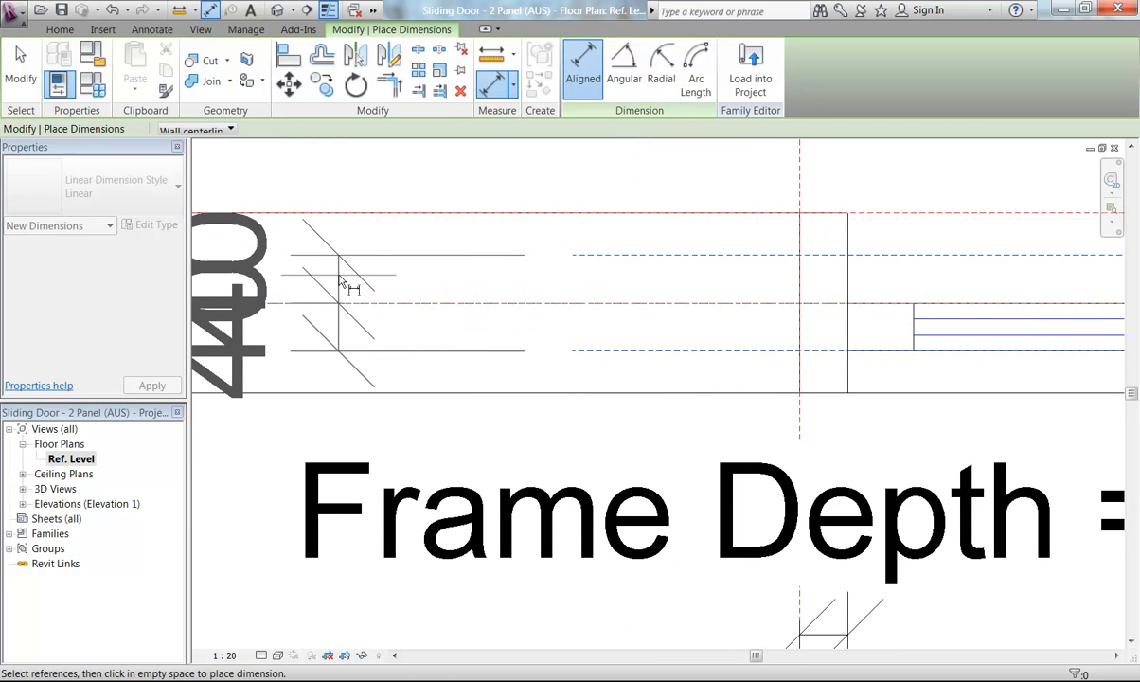
pyautogui.click(341, 285)
pyautogui.press('Escape')
pyautogui.press('Escape')
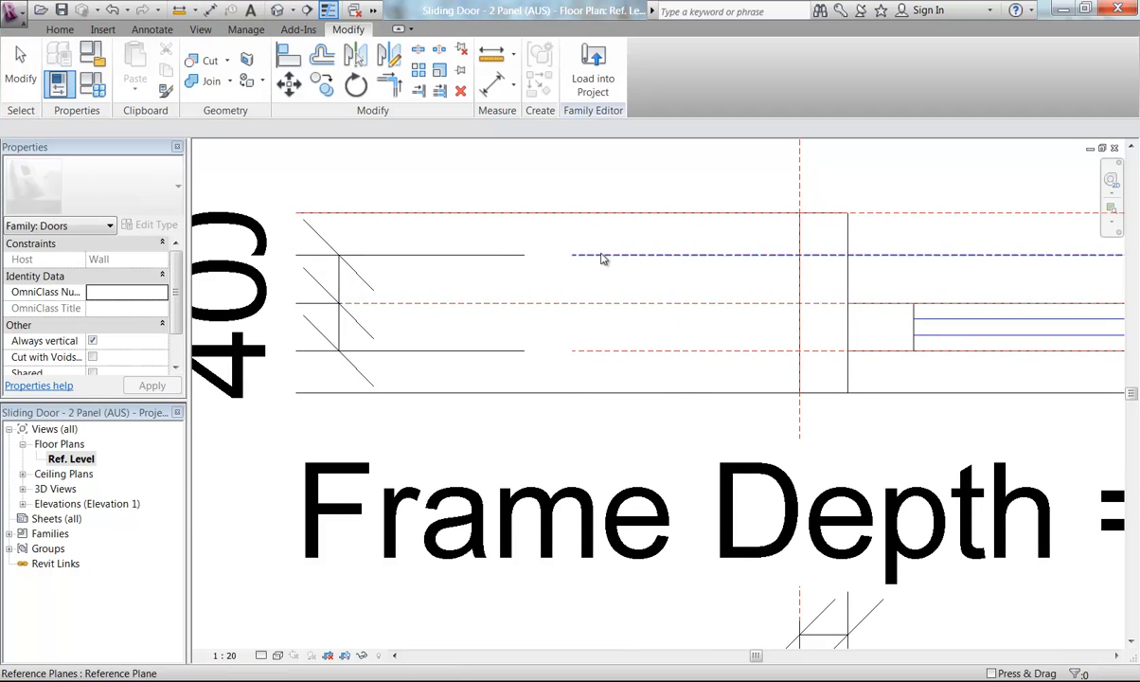
# Set the offsets of both new reference planes to 50 from the center plane
pyautogui.click(603, 256)
pyautogui.click(286, 281)
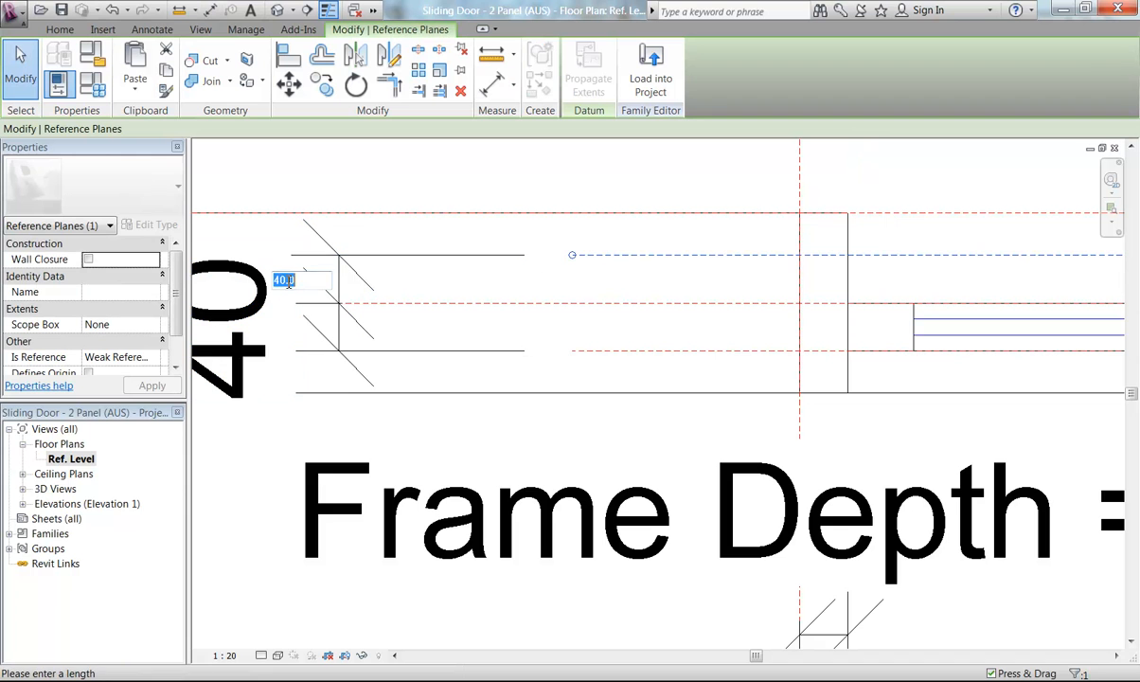
pyautogui.write('50')
pyautogui.press('Return')
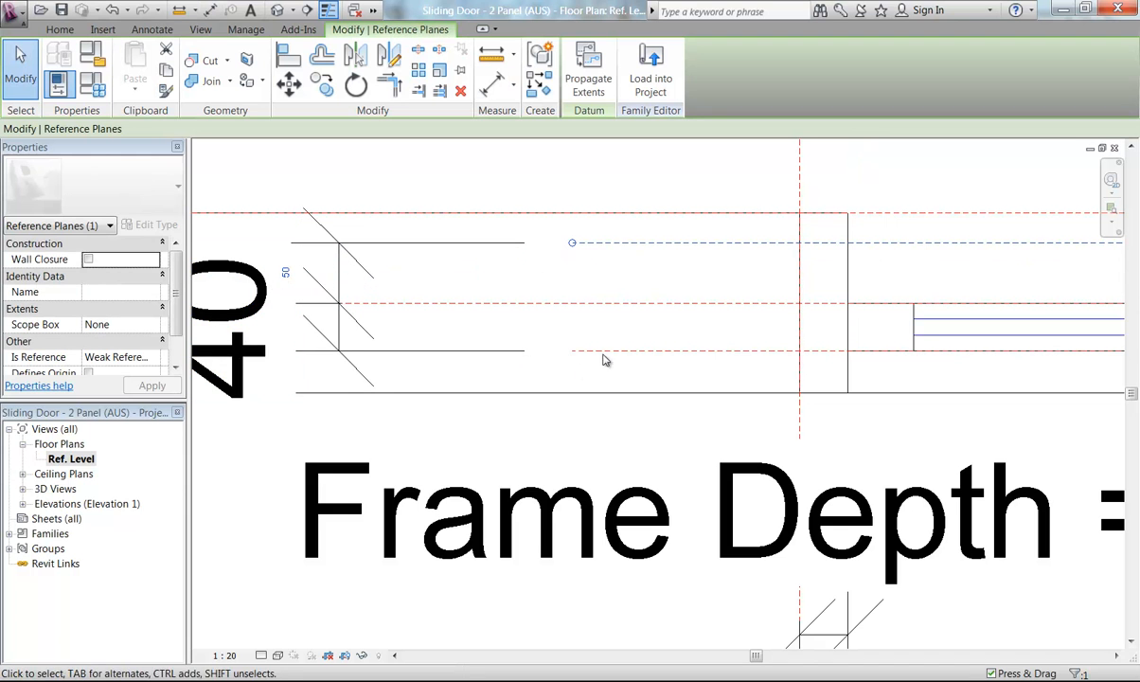
pyautogui.click(286, 328)
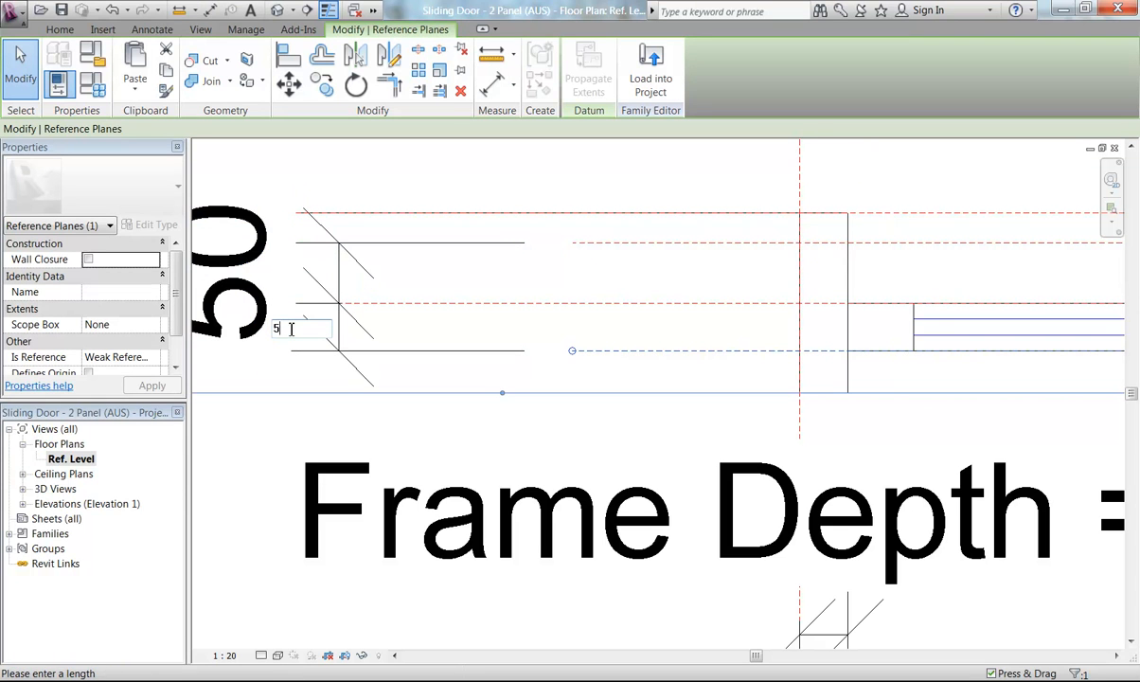
pyautogui.write('50')
pyautogui.press('Return')
# Lock the two 50 dimensions between the new reference planes
pyautogui.click(631, 455)
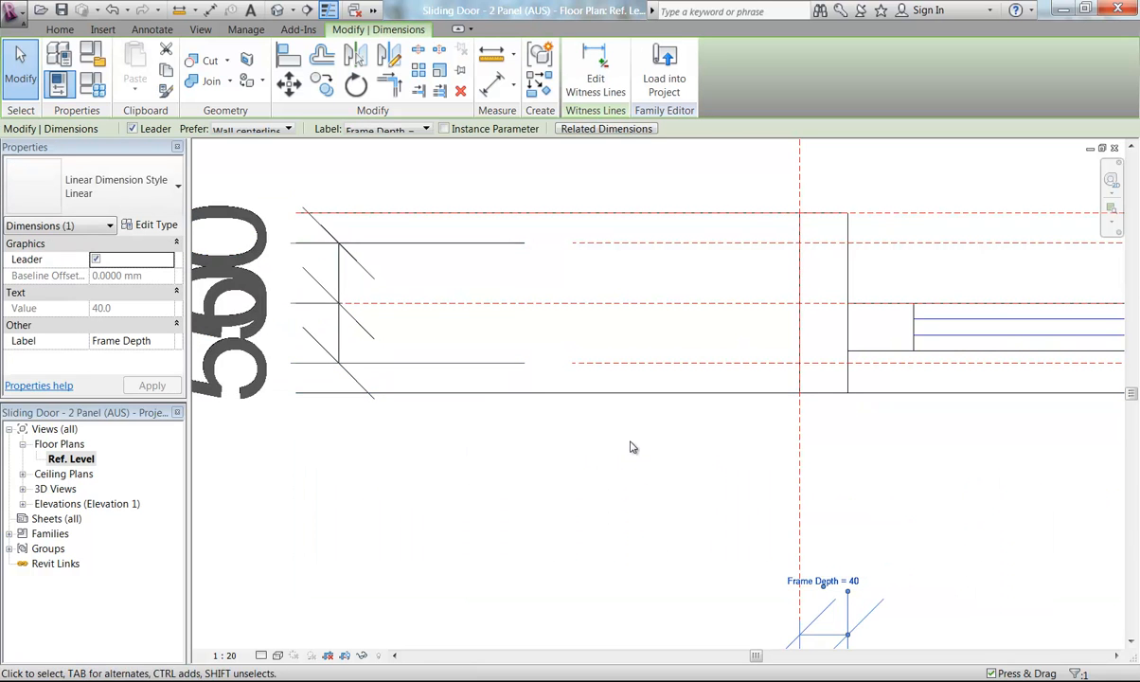
pyautogui.scroll(-1, 484, 183)
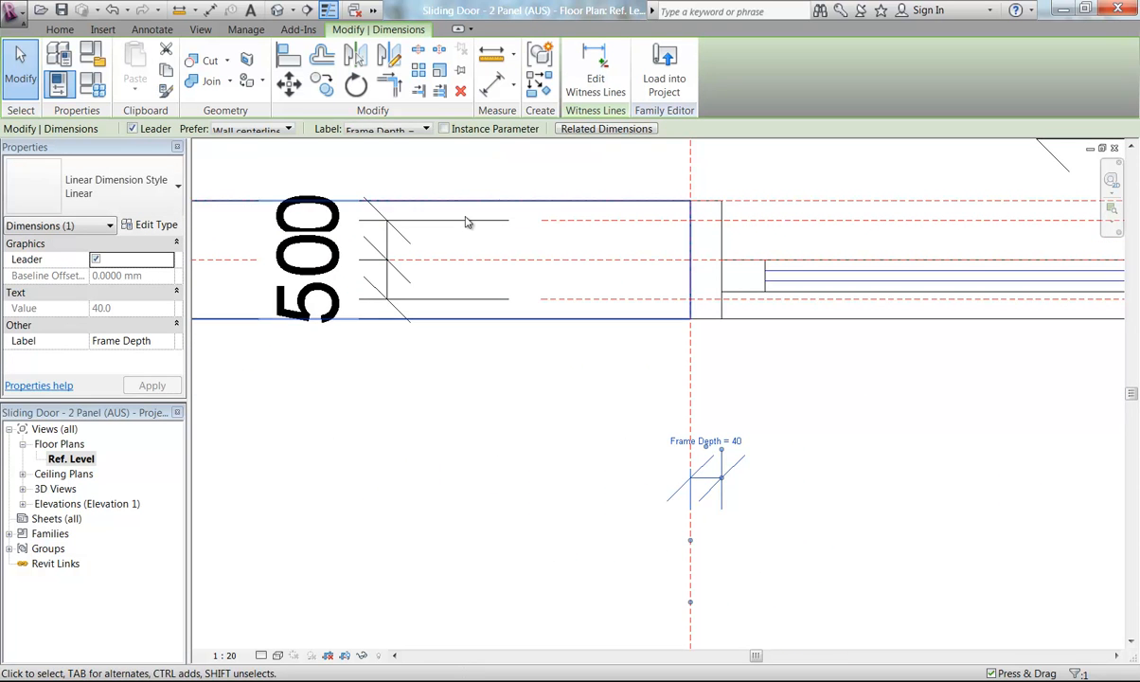
pyautogui.click(467, 213)
pyautogui.moveTo(484, 223); pyautogui.dragTo(429, 261, button='middle')
pyautogui.click(419, 277)
pyautogui.click(419, 316)
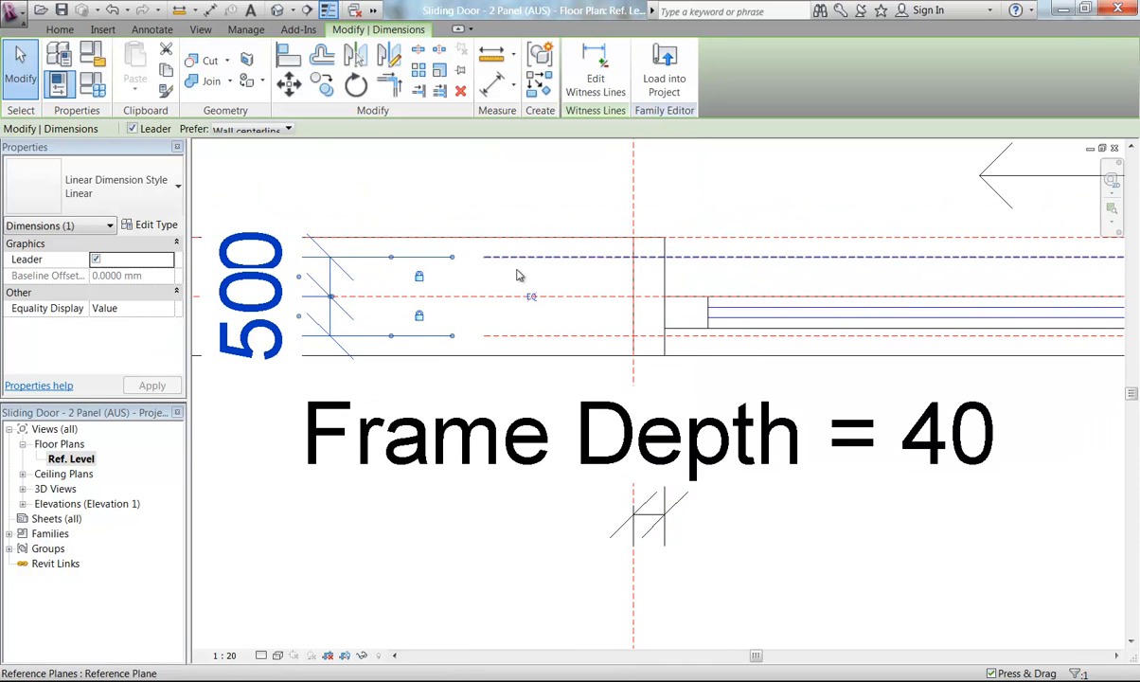
# Select the frame/mullion sweep at the jamb and start editing the sweep
pyautogui.click(507, 204)
pyautogui.moveTo(639, 188); pyautogui.dragTo(474, 174, button='middle')
pyautogui.scroll(1, 503, 165)
pyautogui.click(504, 249)
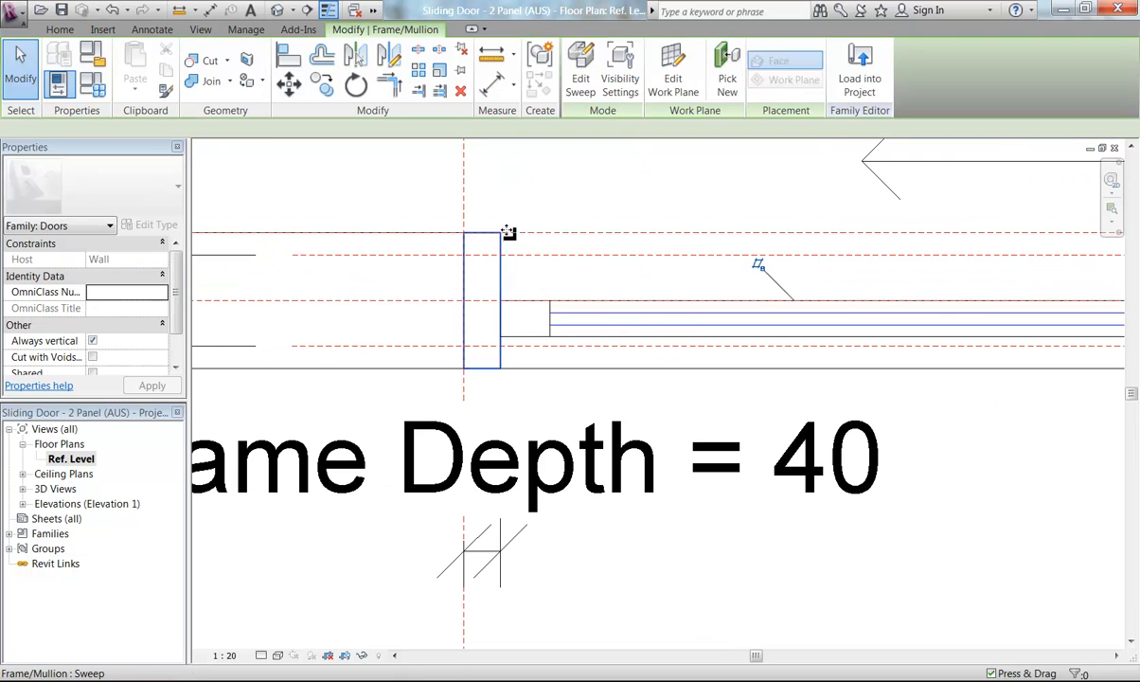
pyautogui.scroll(-4, 569, 246)
pyautogui.moveTo(540, 244); pyautogui.dragTo(410, 350, button='middle')
pyautogui.scroll(-2, 403, 294)
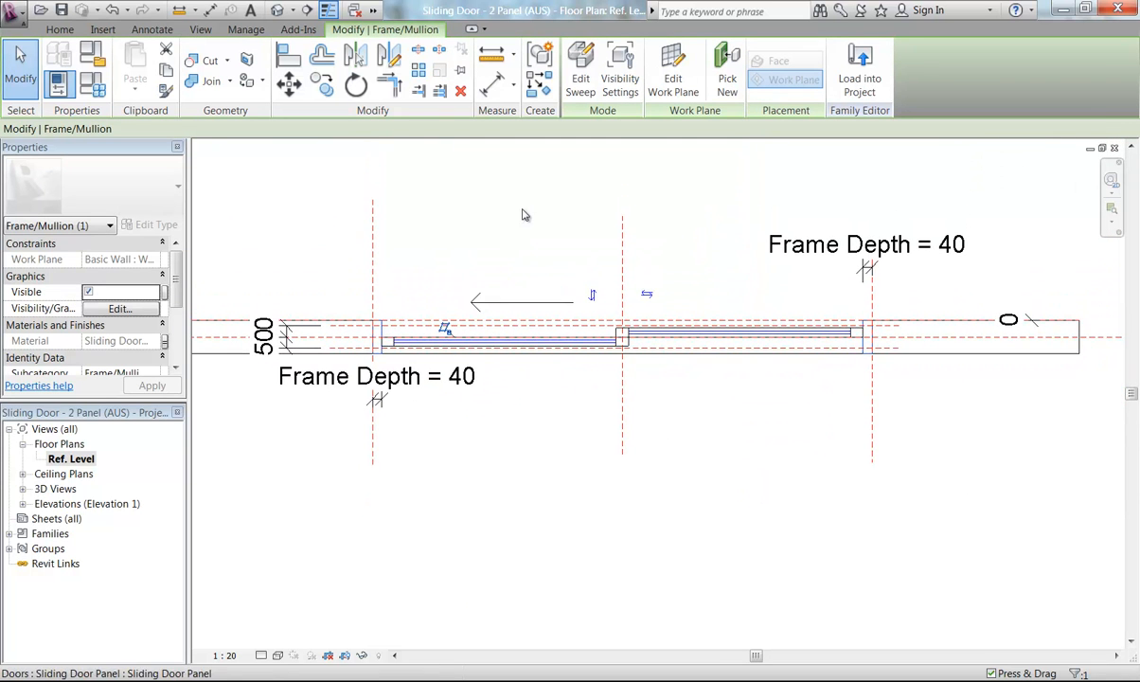
pyautogui.click(582, 69)
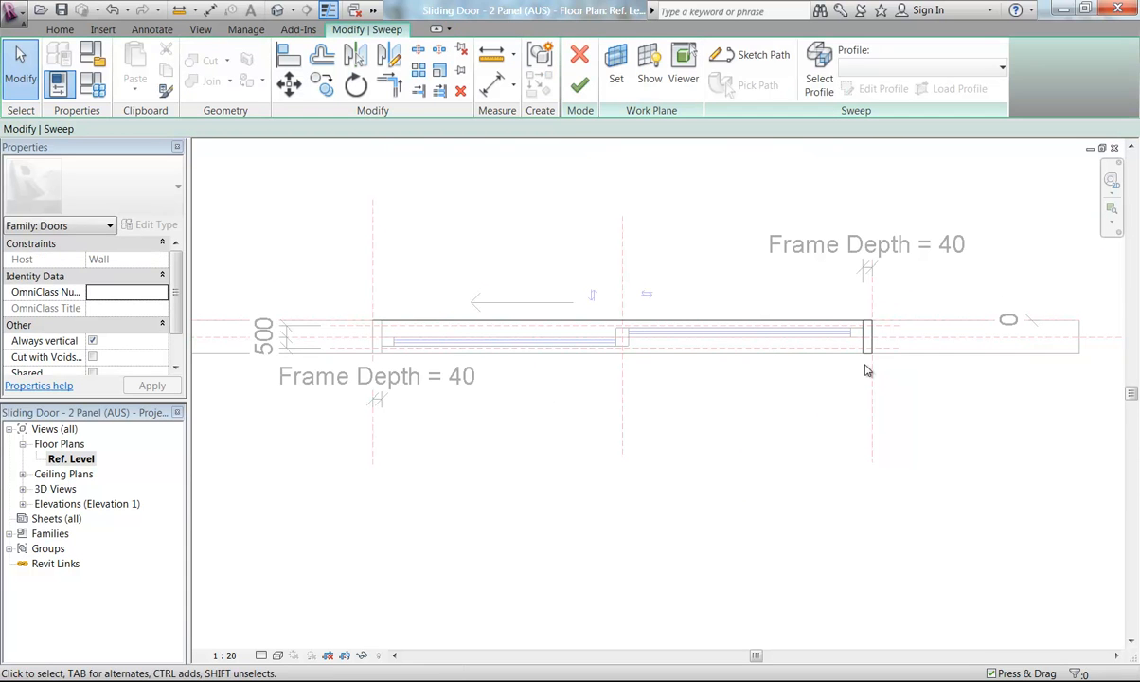
# Open the sweep profile and move its outer edge onto the upper new reference plane, locking it there
pyautogui.moveTo(876, 378); pyautogui.dragTo(637, 372, button='middle')
pyautogui.scroll(4, 637, 371)
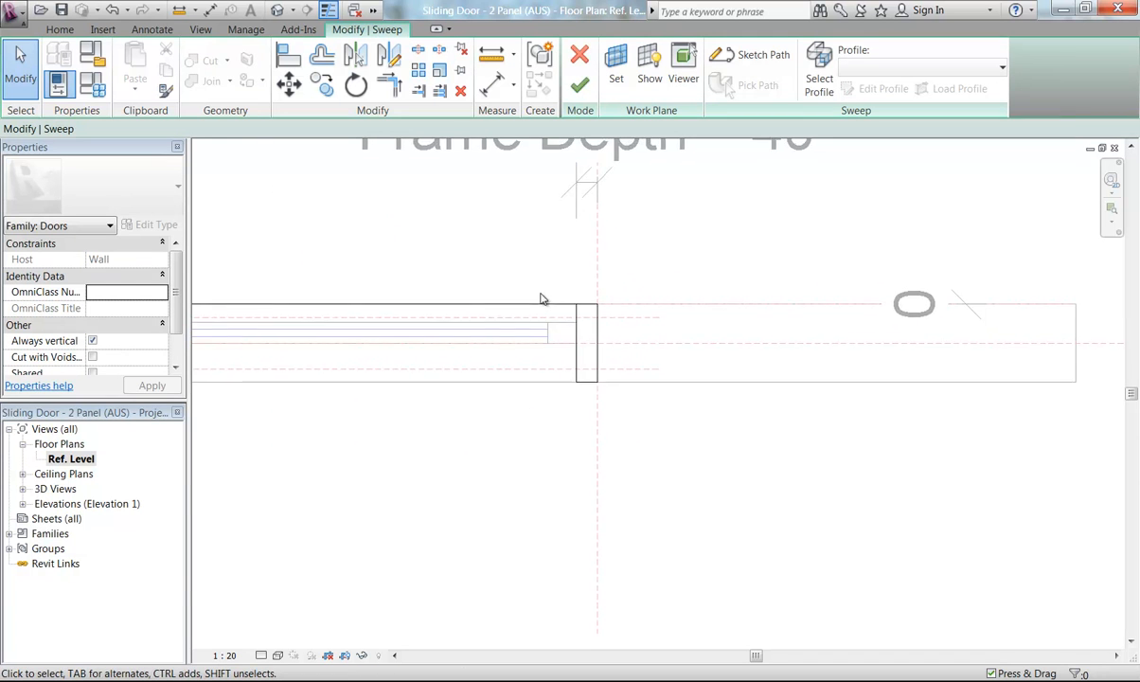
pyautogui.scroll(1, 542, 292)
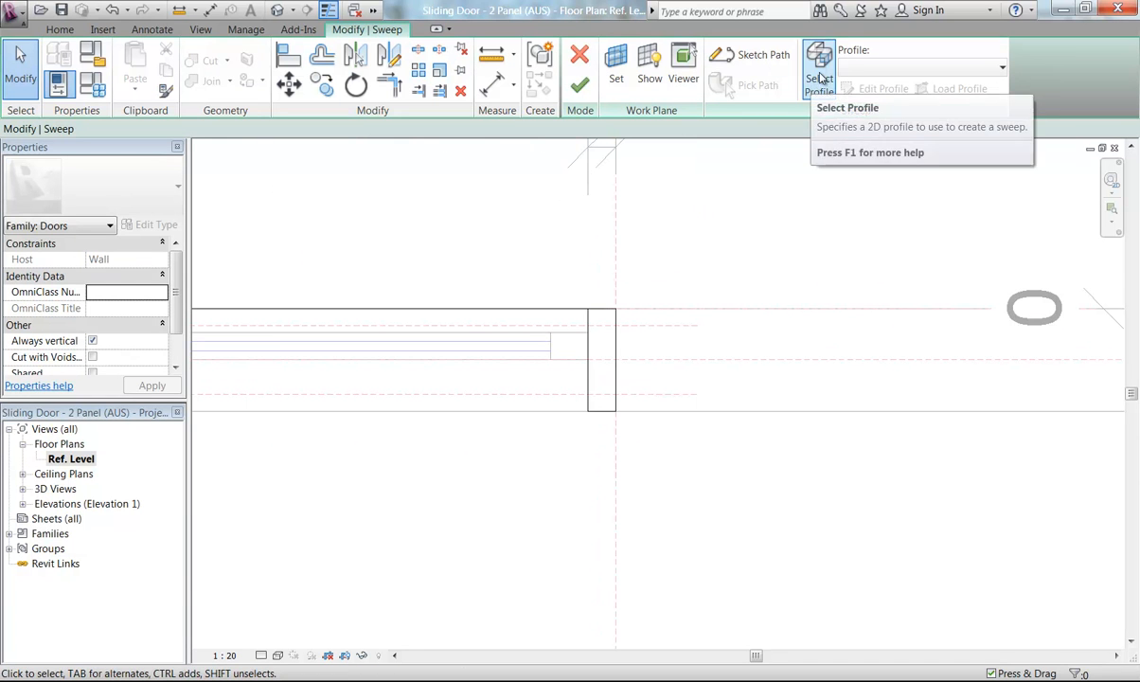
pyautogui.scroll(1, 587, 331)
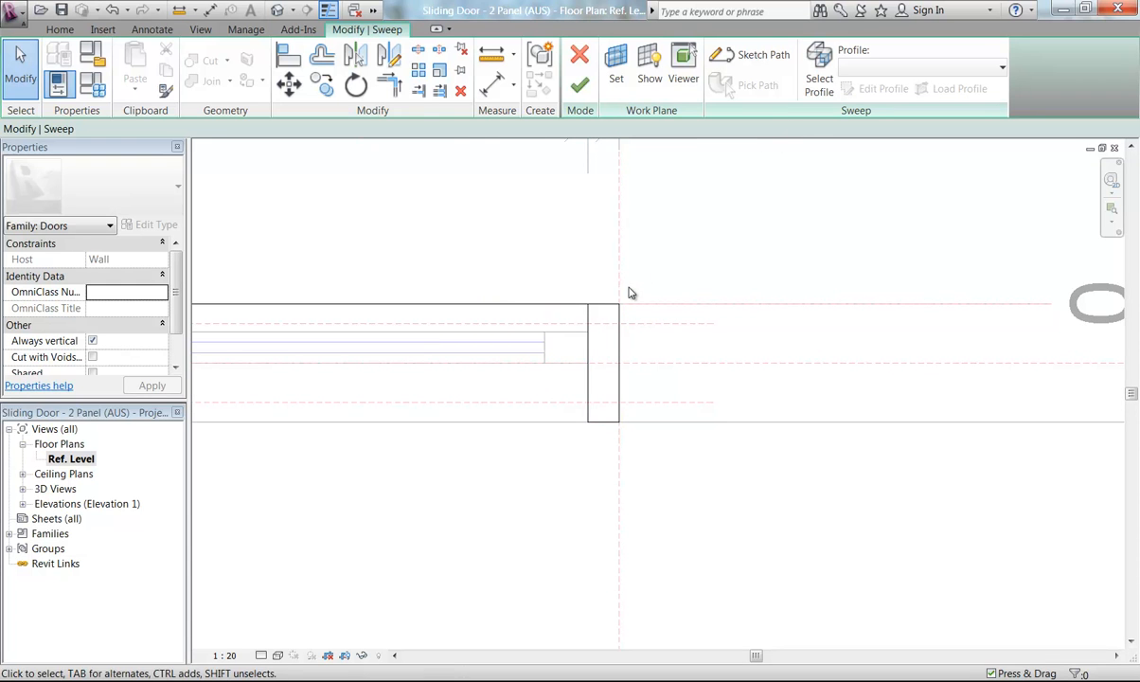
pyautogui.moveTo(555, 340); pyautogui.dragTo(483, 285, button='middle')
pyautogui.scroll(2, 483, 287)
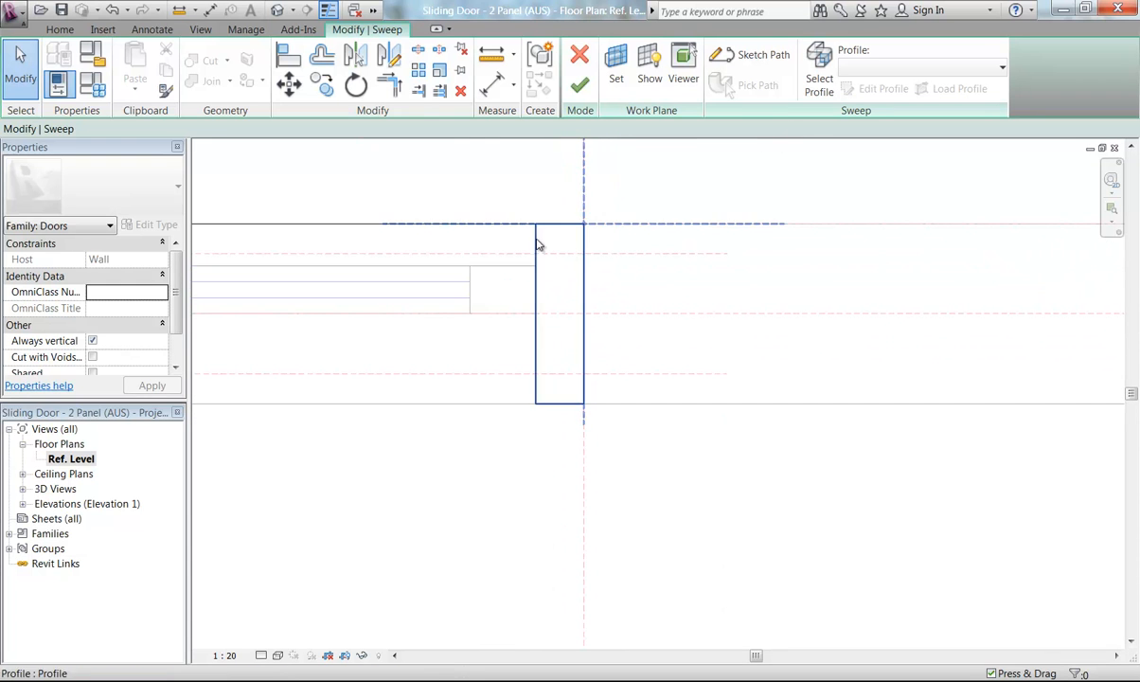
pyautogui.click(820, 71)
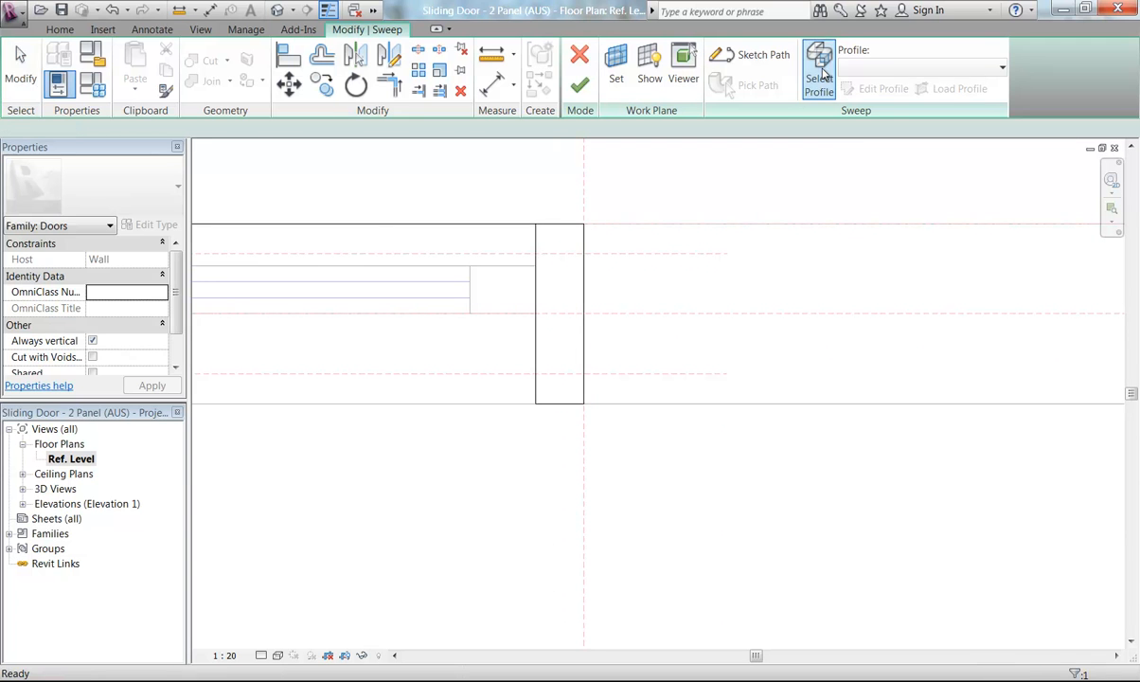
pyautogui.click(888, 89)
pyautogui.moveTo(558, 260); pyautogui.dragTo(518, 282, button='middle')
pyautogui.scroll(2, 515, 274)
pyautogui.scroll(2, 512, 273)
pyautogui.click(544, 356)
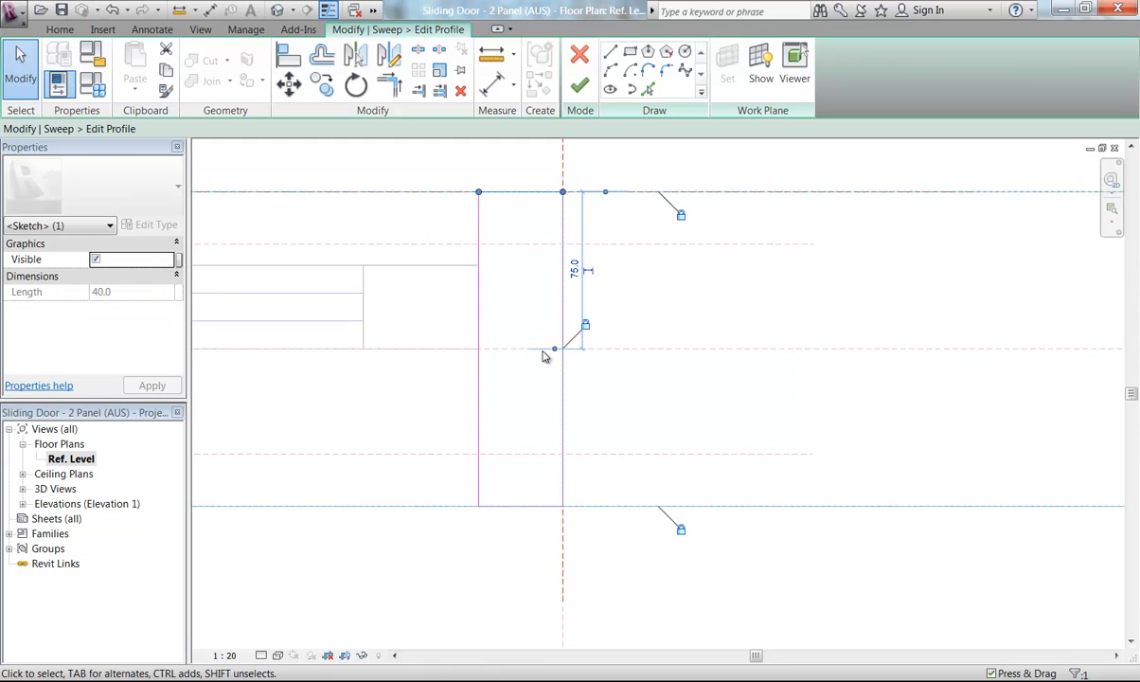
pyautogui.click(513, 222)
pyautogui.click(517, 195)
pyautogui.moveTo(517, 196); pyautogui.dragTo(527, 250)
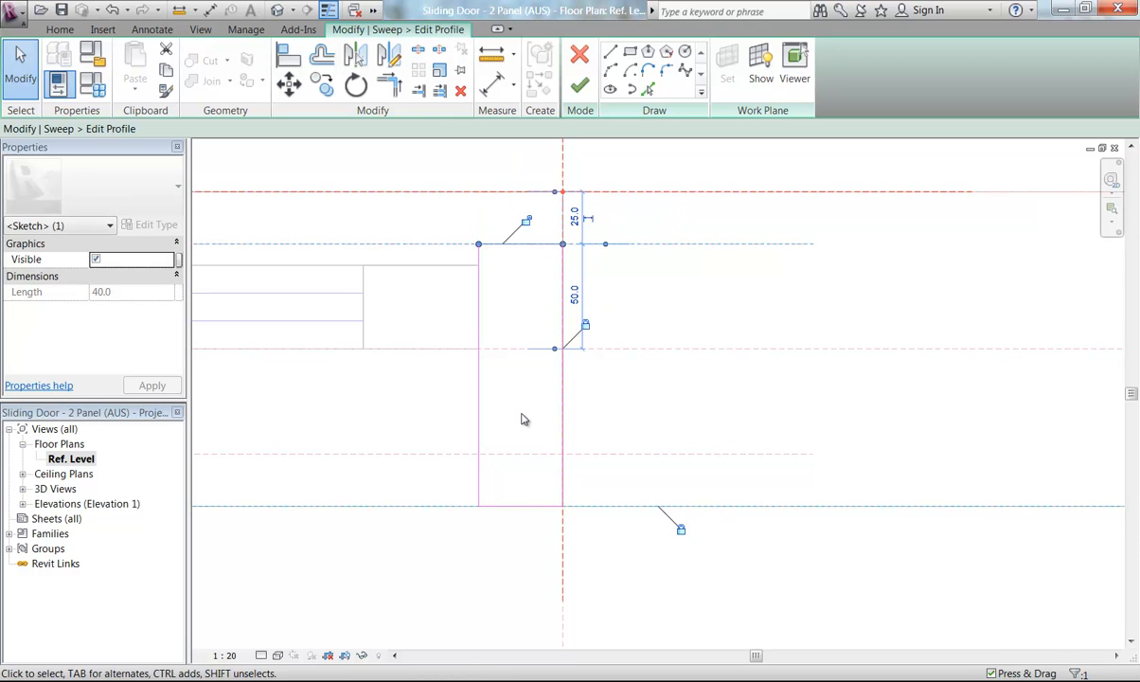
pyautogui.click(527, 224)
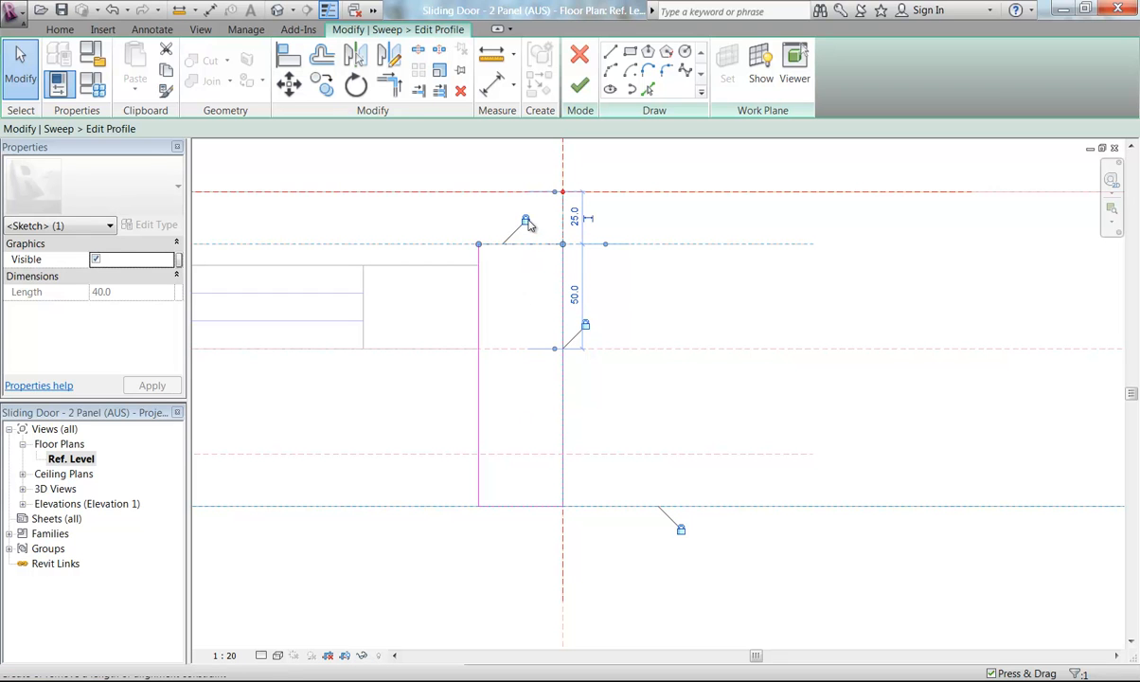
# Move the profile's inner edge up to the lower new reference plane and finish the profile and sweep edits
pyautogui.click(525, 562)
pyautogui.click(522, 507)
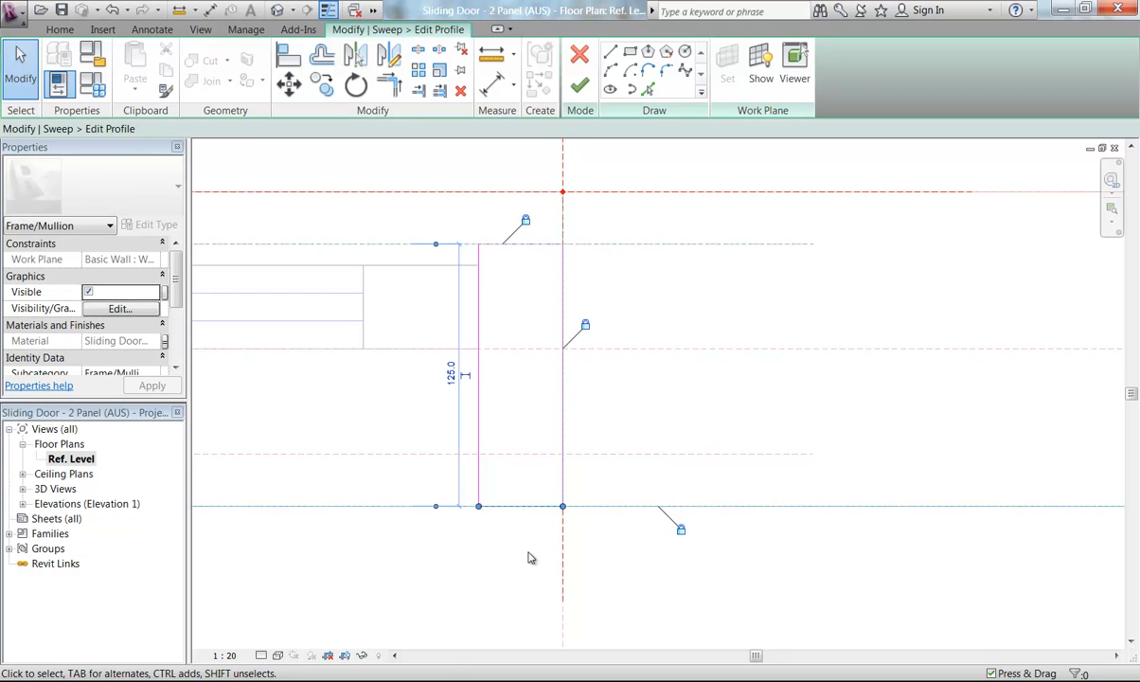
pyautogui.moveTo(529, 507); pyautogui.dragTo(528, 455)
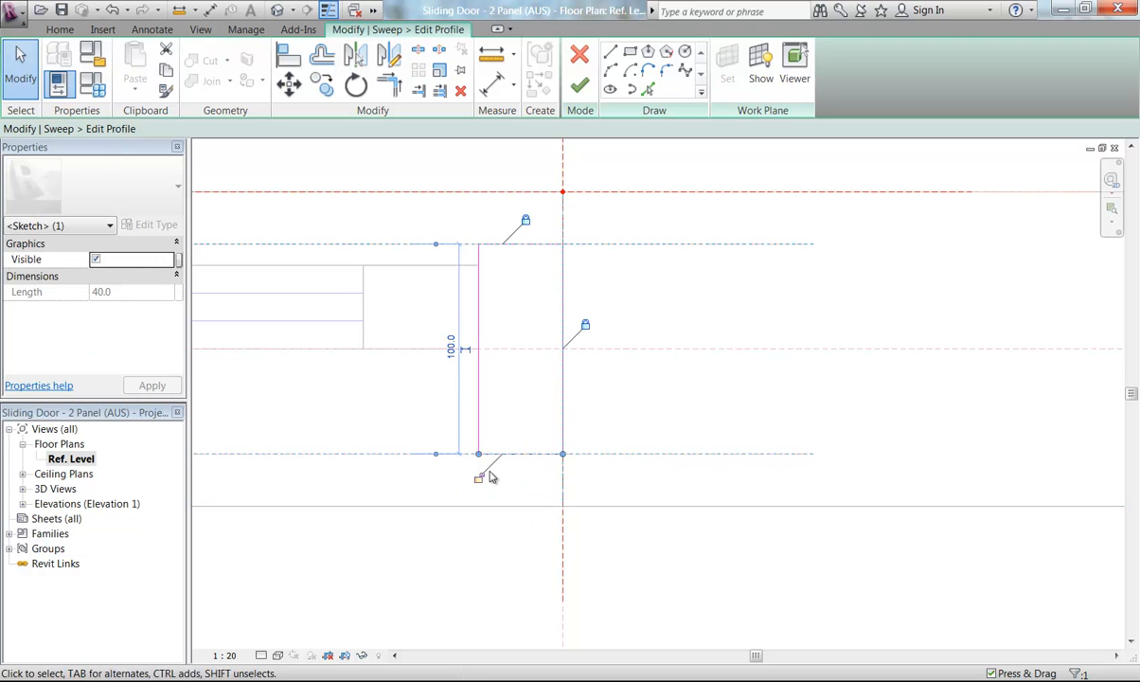
pyautogui.click(579, 86)
pyautogui.click(580, 85)
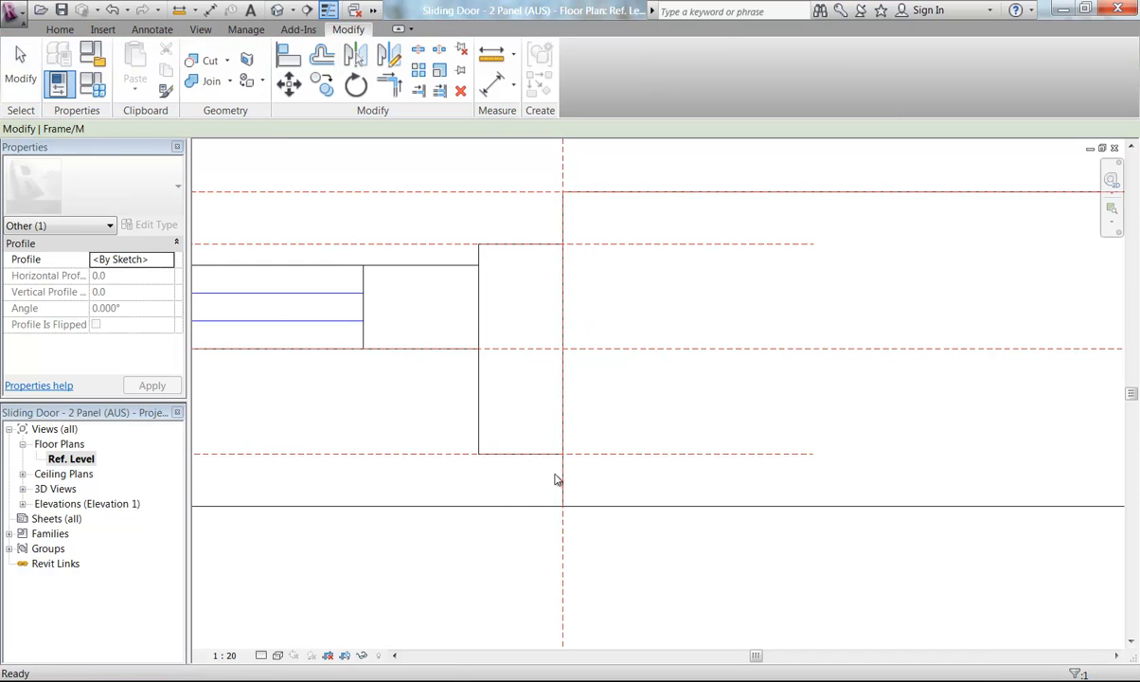
# Review the edited sliding door frame in the family's plan view and in the 3D view
pyautogui.click(414, 535)
pyautogui.scroll(-2, 363, 380)
pyautogui.moveTo(383, 400); pyautogui.dragTo(686, 405, button='middle')
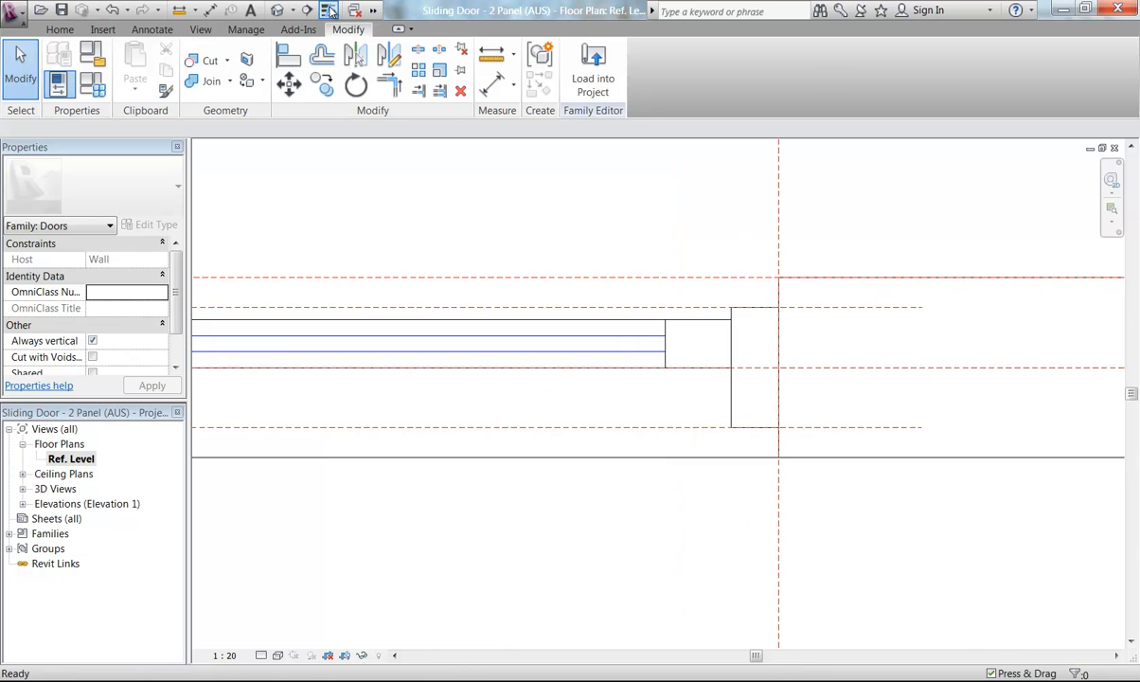
pyautogui.click(329, 10)
pyautogui.scroll(-6, 424, 214)
pyautogui.scroll(-5, 331, 190)
pyautogui.moveTo(310, 189); pyautogui.dragTo(669, 336, button='middle')
pyautogui.scroll(-1, 460, 340)
pyautogui.moveTo(457, 341); pyautogui.dragTo(510, 358, button='middle')
pyautogui.scroll(2, 431, 312)
pyautogui.moveTo(438, 320)
pyautogui.mouseDown(button='middle')
pyautogui.moveTo(402, 321)
pyautogui.moveTo(417, 318)
pyautogui.mouseUp(button='middle')
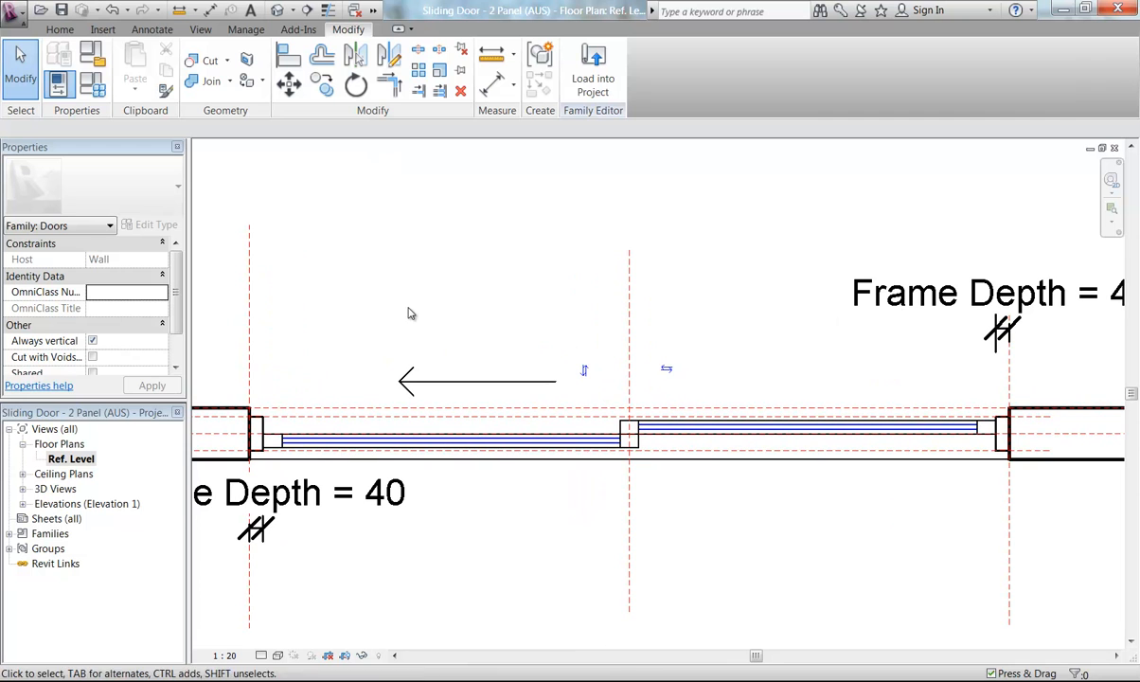
pyautogui.doubleClick(57, 489)
pyautogui.doubleClick(57, 503)
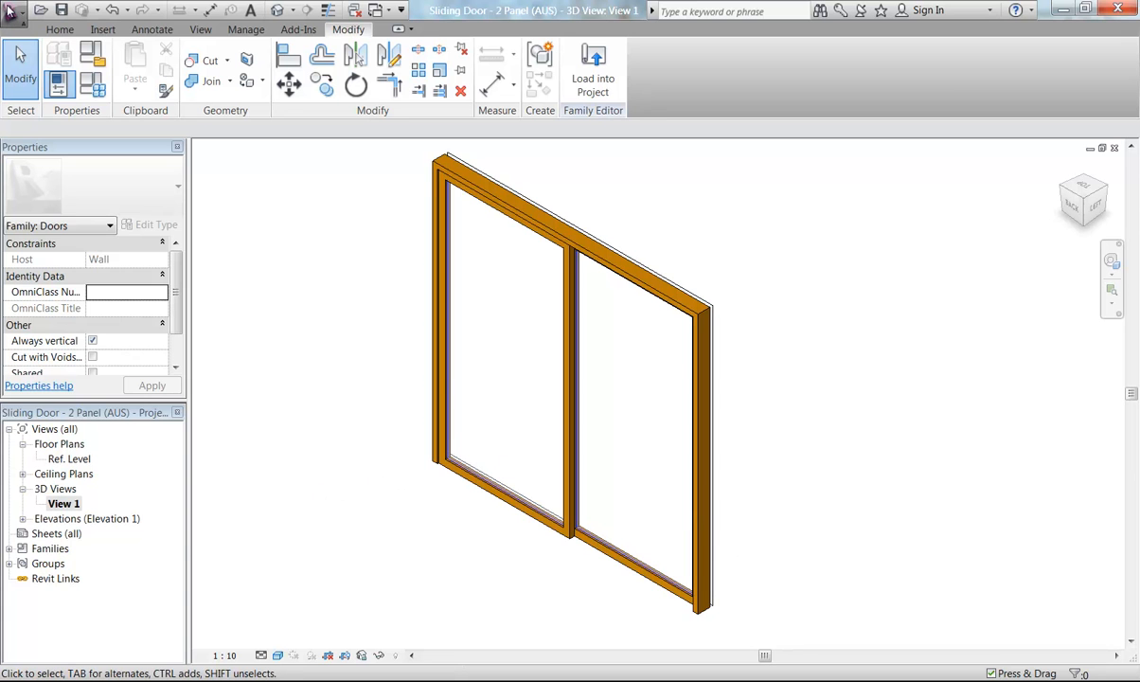
# Save the family as a new family file named Sliding Door - 2 Panel 100 Jamb(AUS) in the Doors library folder
pyautogui.click(10, 10)
pyautogui.moveTo(69, 224)
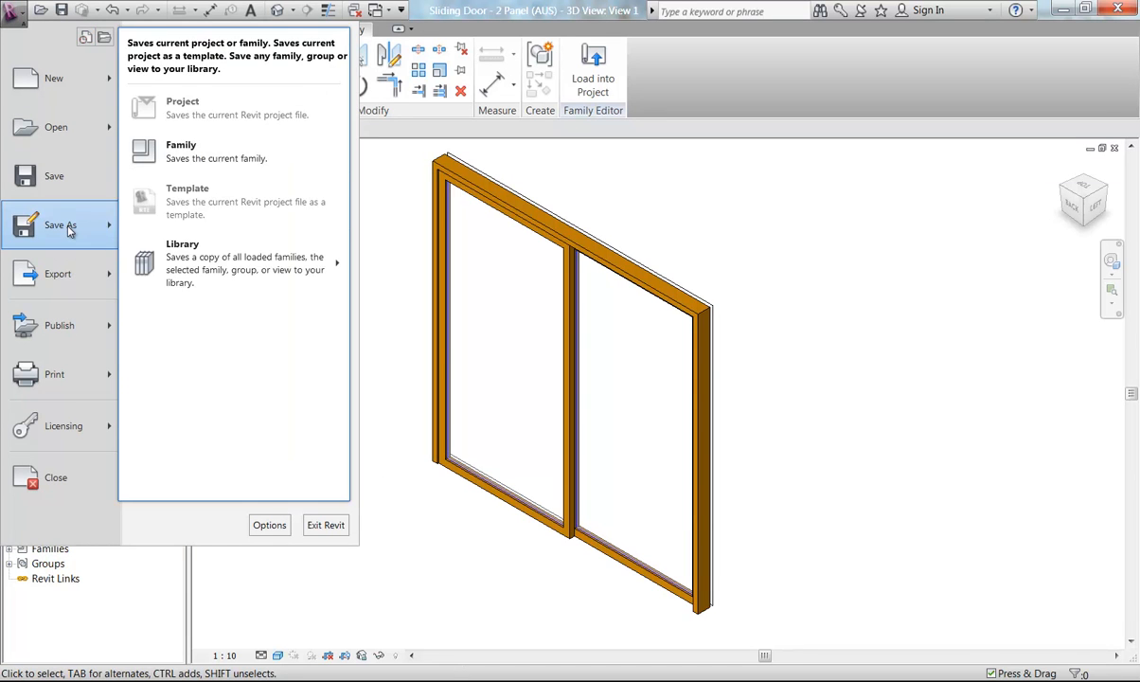
pyautogui.click(197, 158)
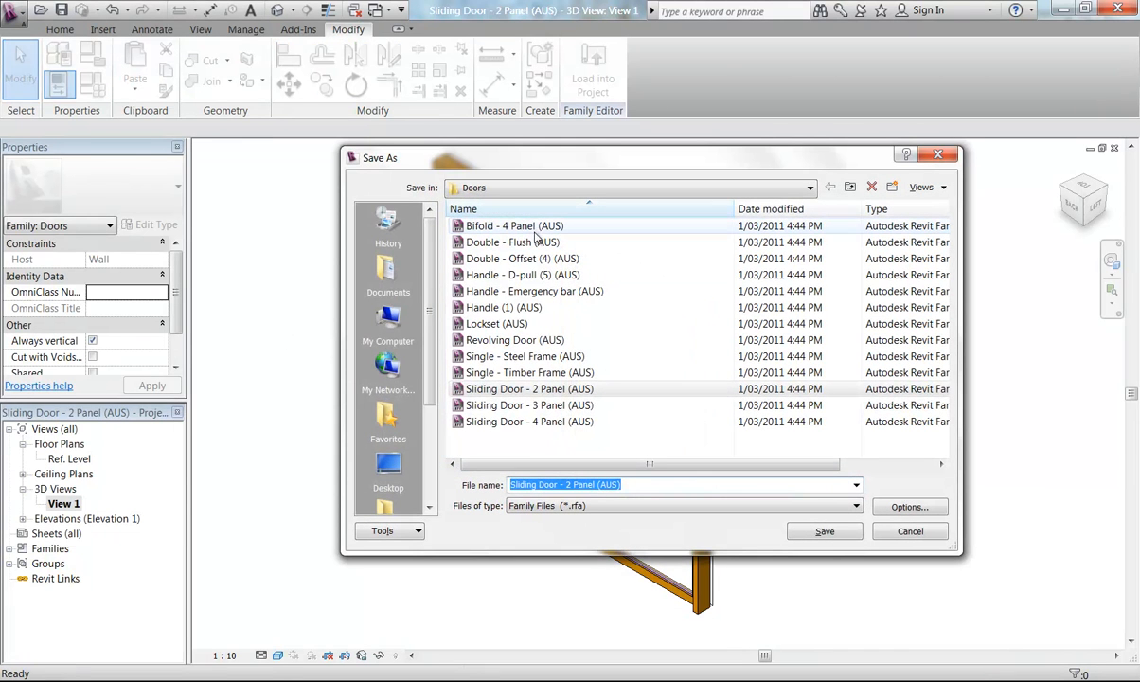
pyautogui.click(485, 188)
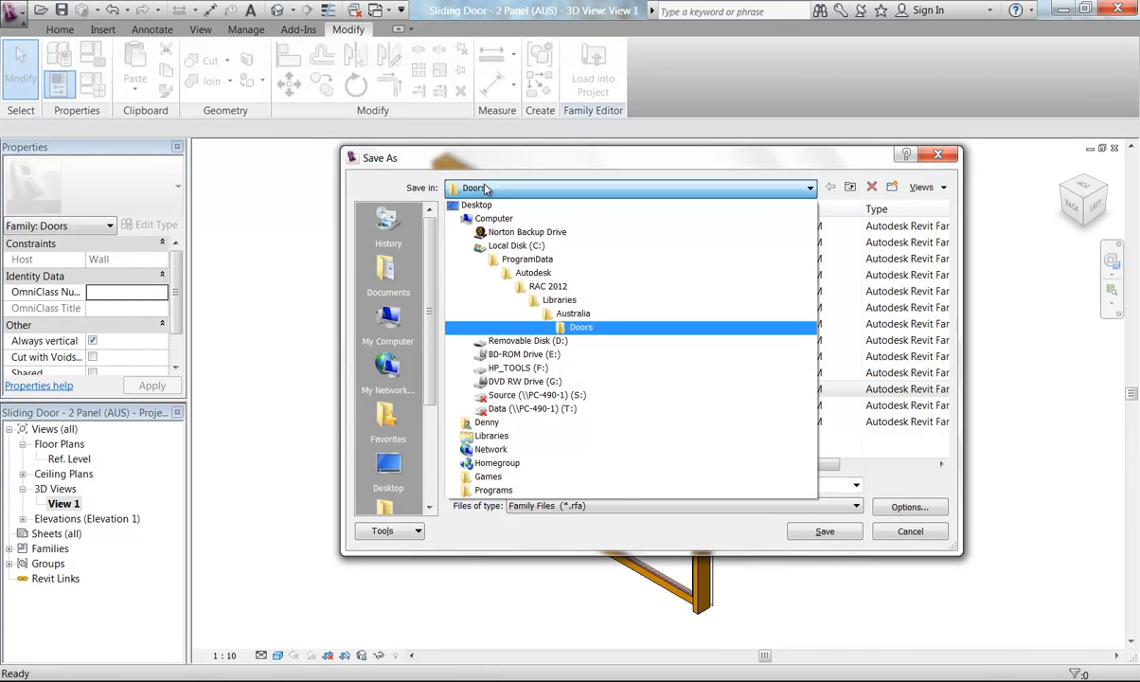
pyautogui.click(485, 188)
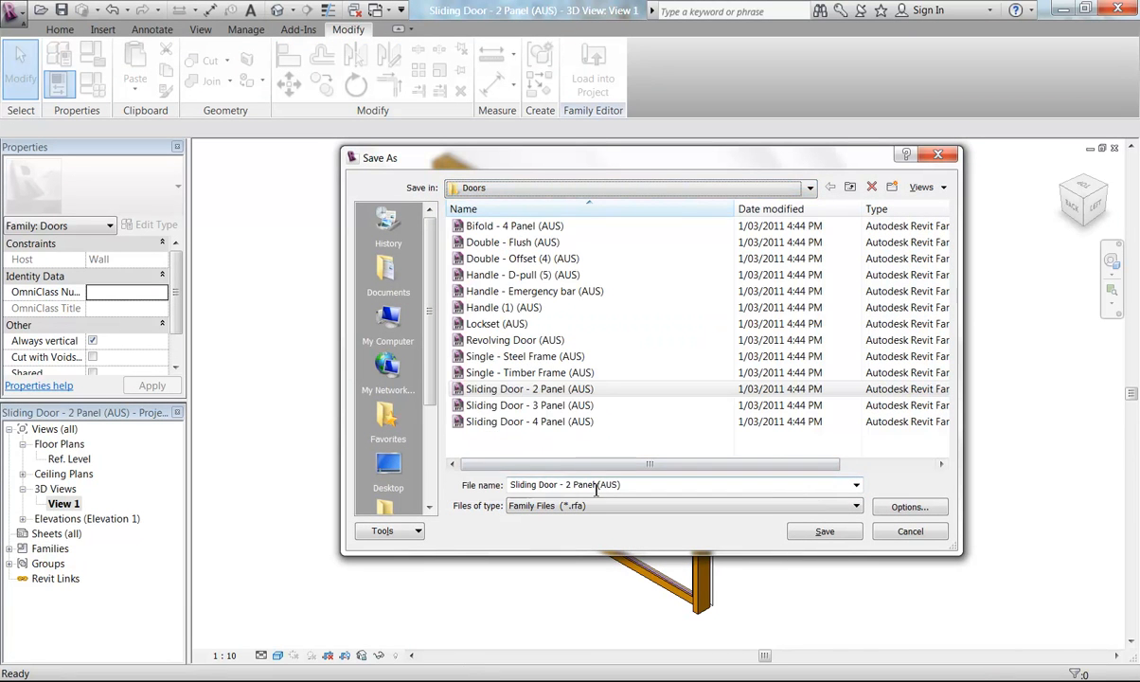
pyautogui.doubleClick(650, 485)
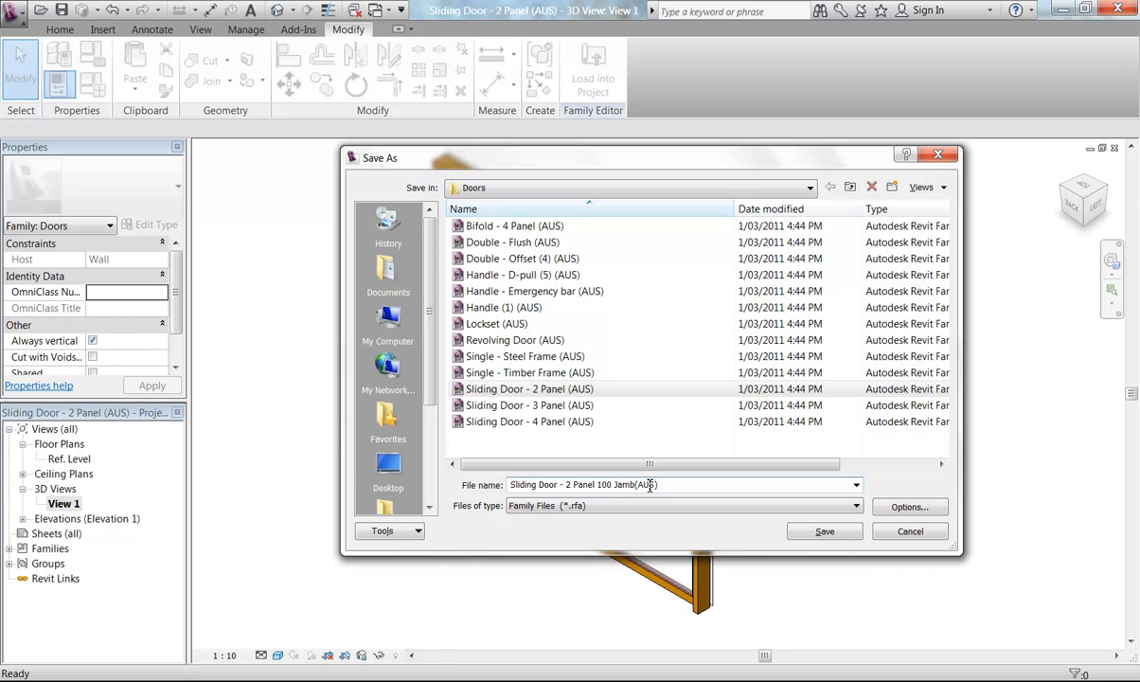
pyautogui.click(819, 533)
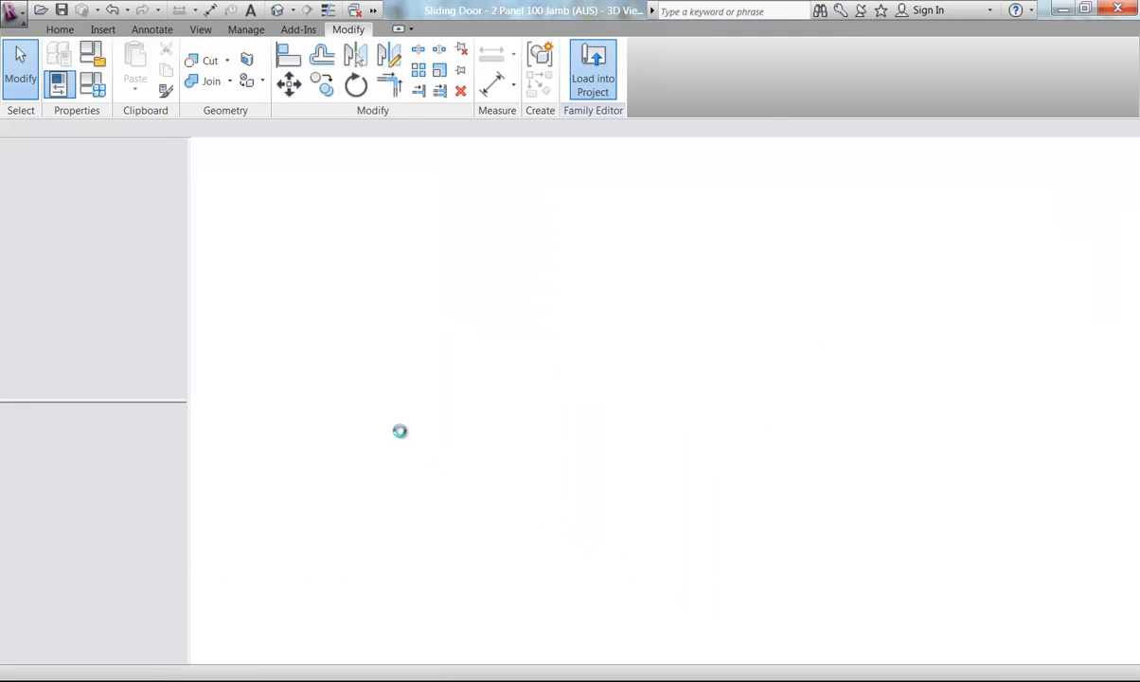
# Change sliding door 3 on the Lower Ground Floor to the Sliding Door - 2 Panel 100 Jamb (AUS) : 2460 x 2400 type
pyautogui.scroll(-3, 564, 433)
pyautogui.scroll(-2, 530, 380)
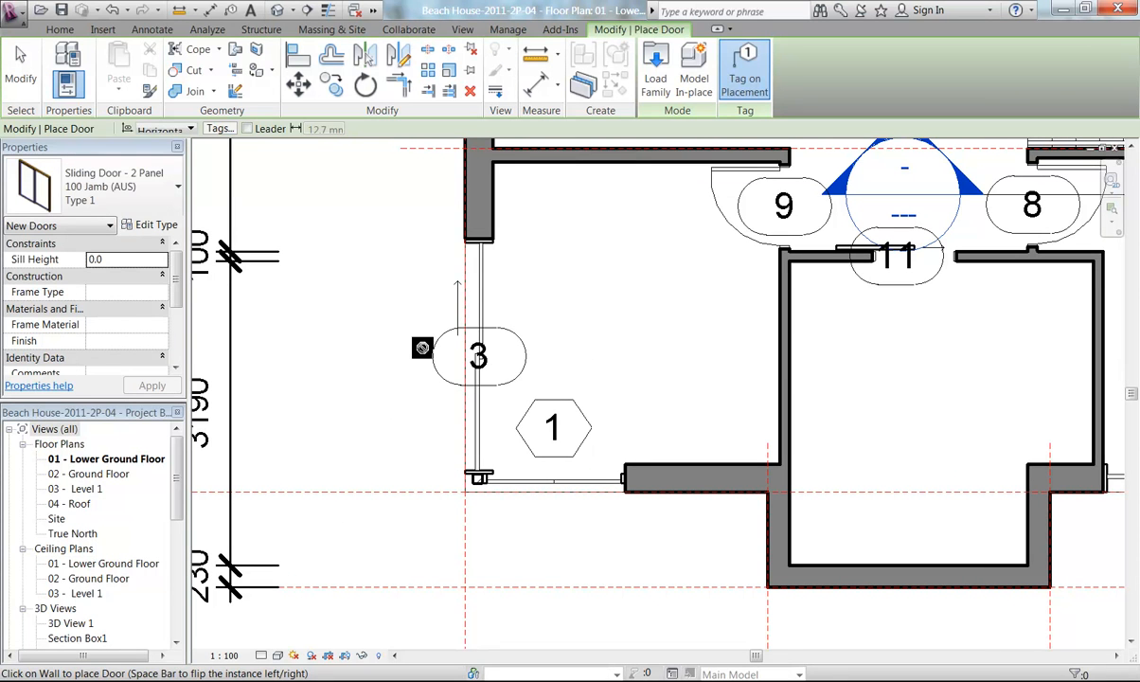
pyautogui.press('Escape')
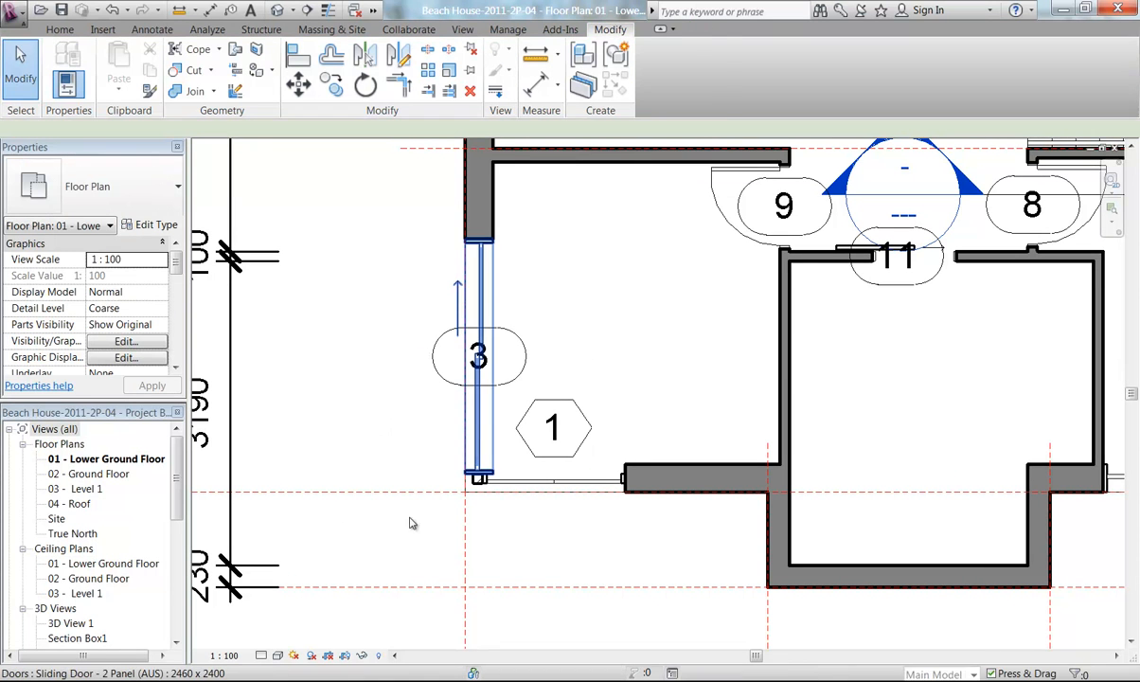
pyautogui.click(479, 426)
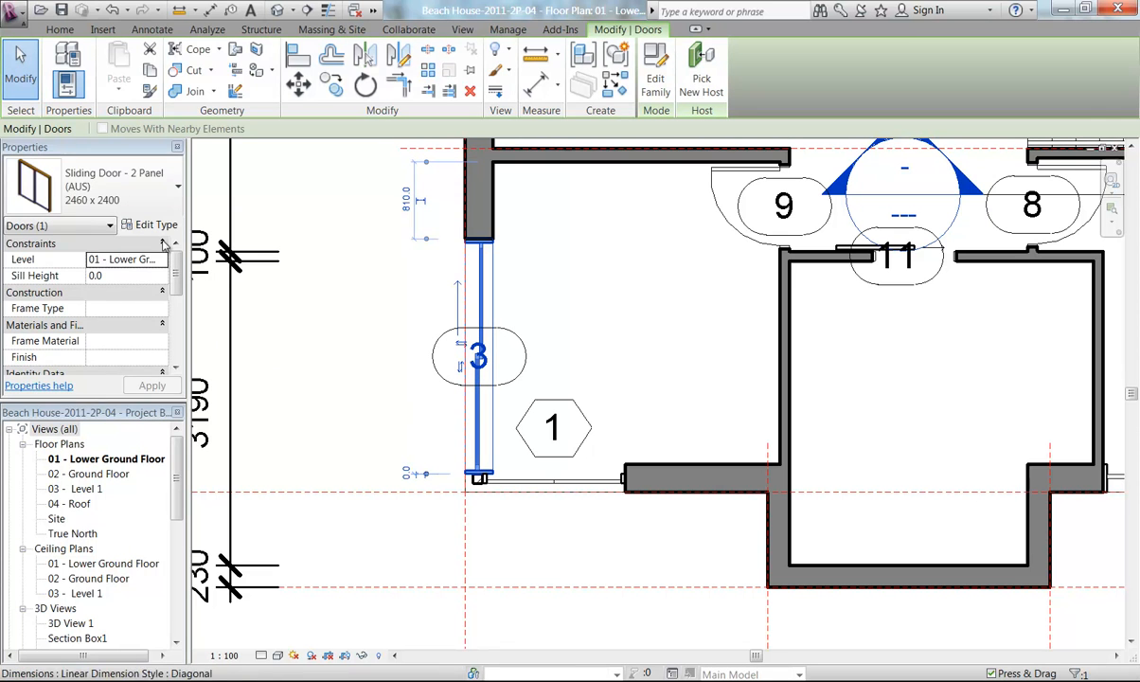
pyautogui.click(134, 192)
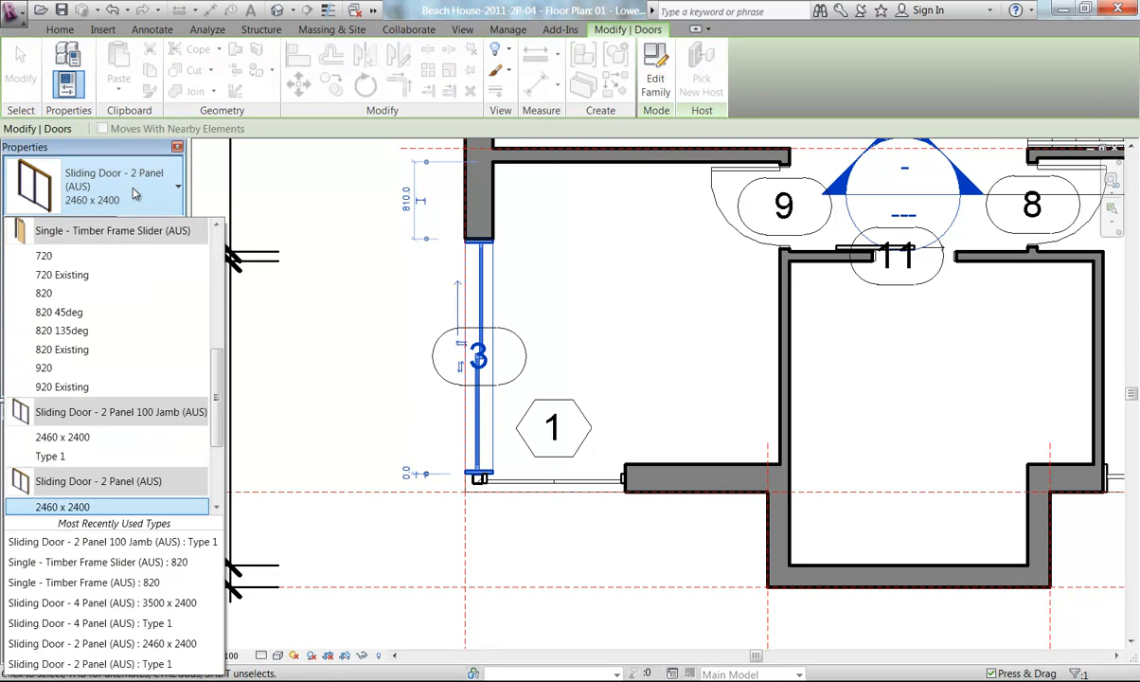
pyautogui.scroll(-3, 132, 327)
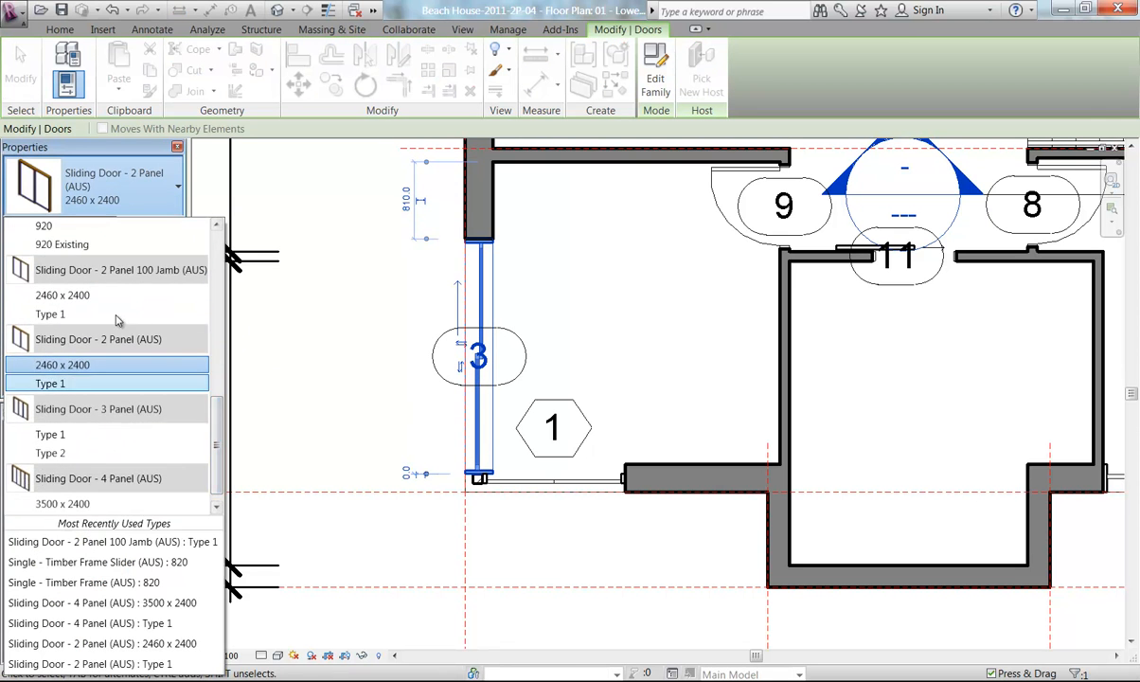
pyautogui.moveTo(80, 271)
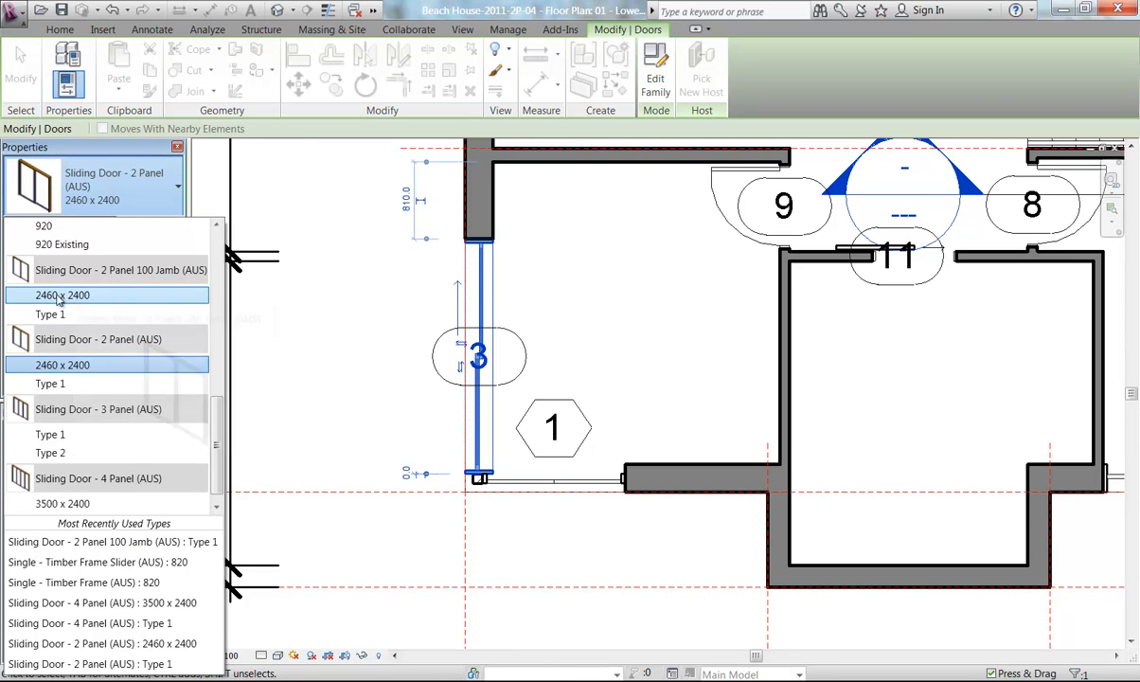
pyautogui.click(62, 295)
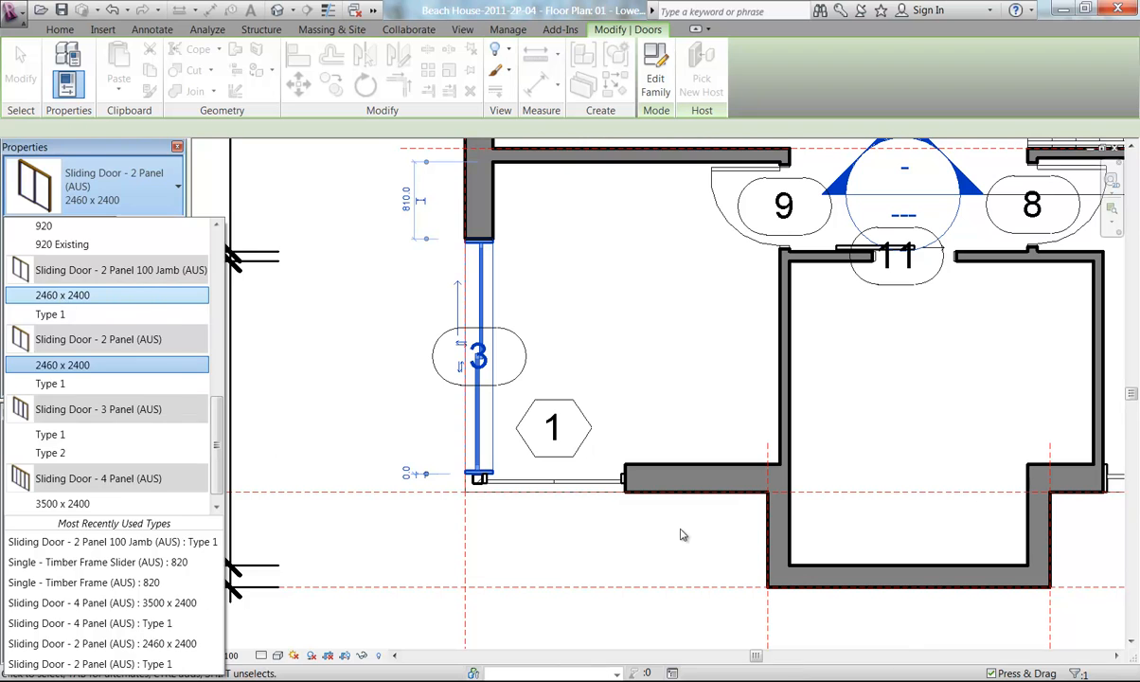
pyautogui.scroll(5, 484, 390)
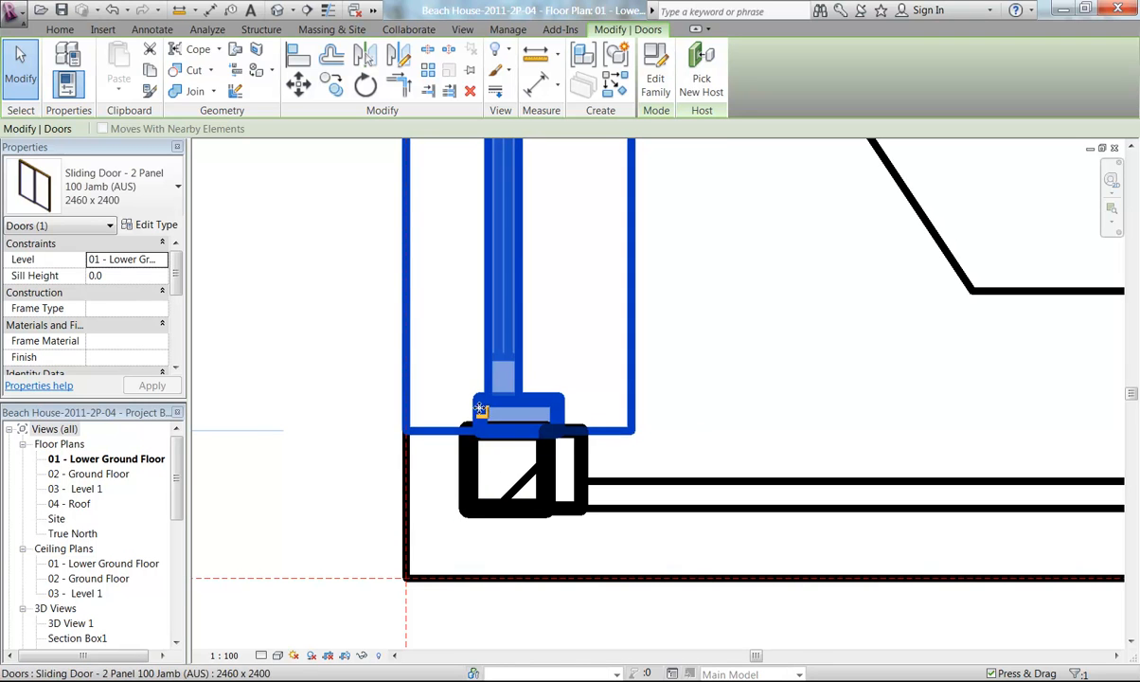
pyautogui.click(471, 471)
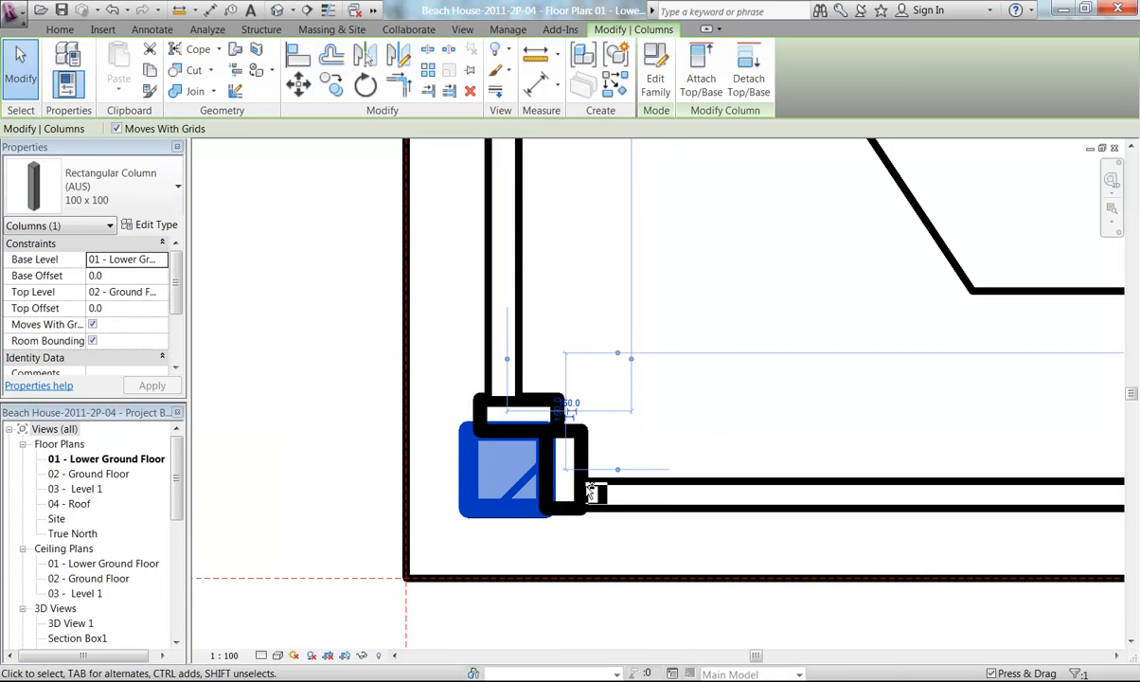
pyautogui.scroll(2, 466, 485)
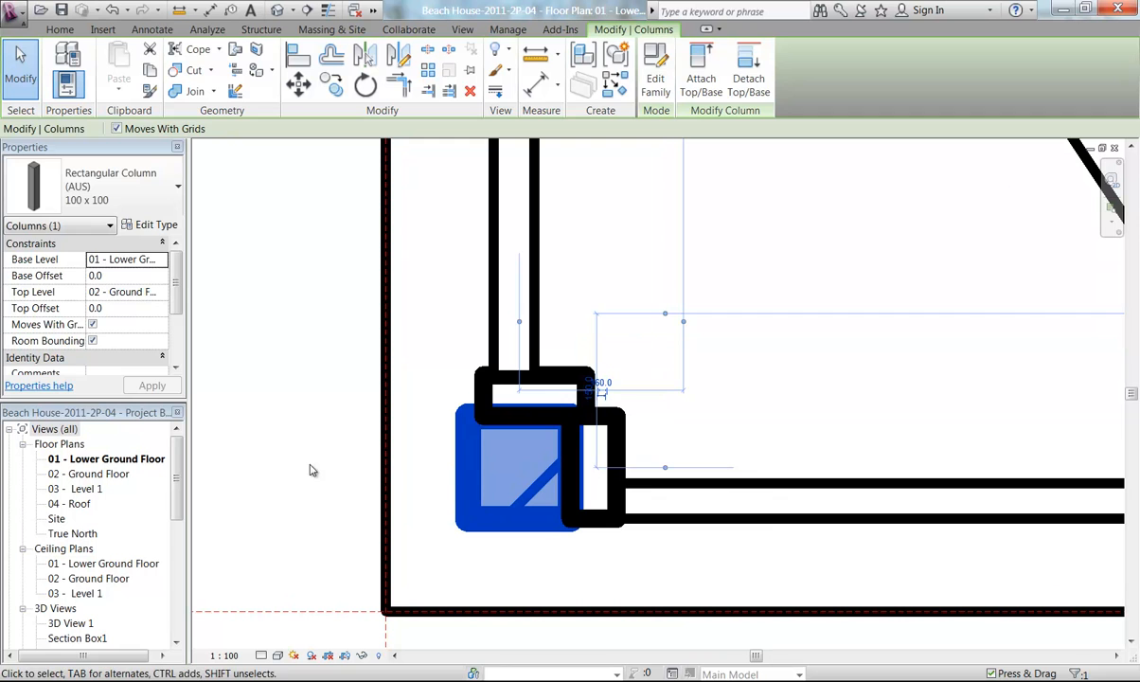
pyautogui.click(352, 477)
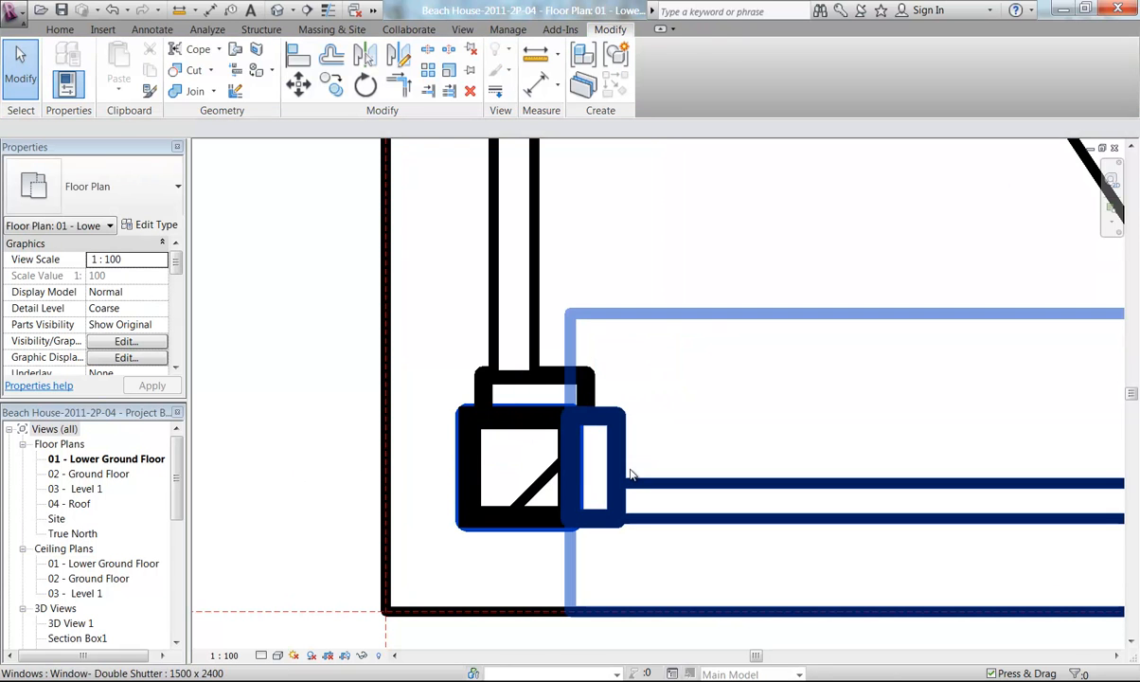
pyautogui.click(465, 498)
pyautogui.keyDown('ctrl'); pyautogui.click(473, 497); pyautogui.keyUp('ctrl')
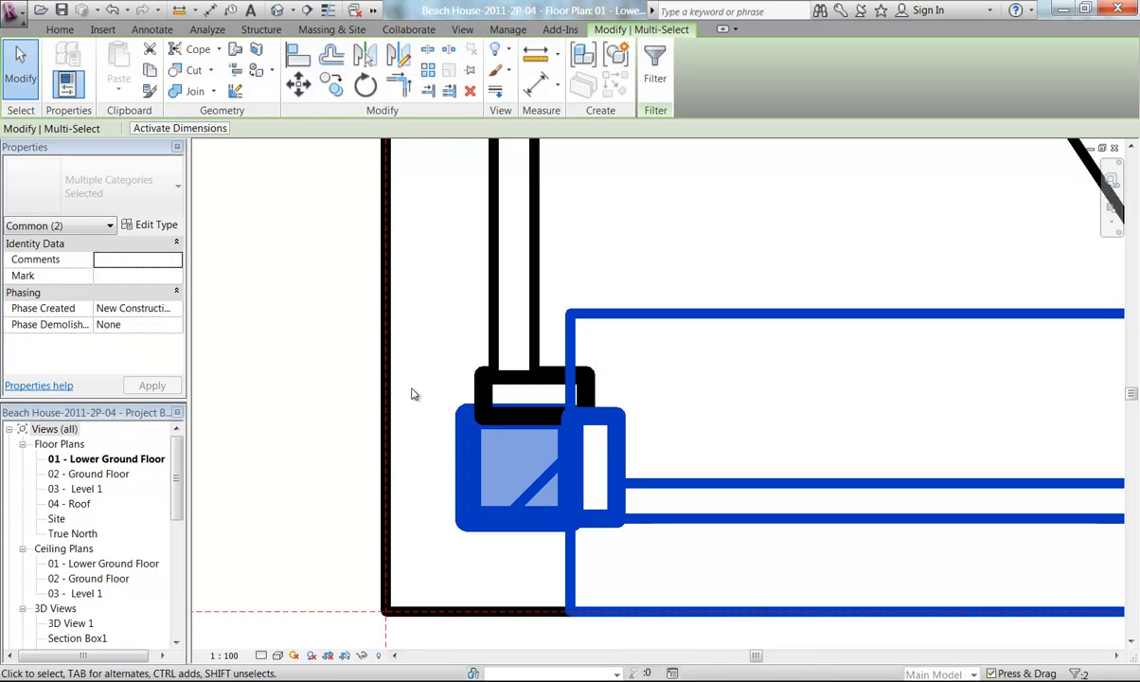
pyautogui.click(298, 84)
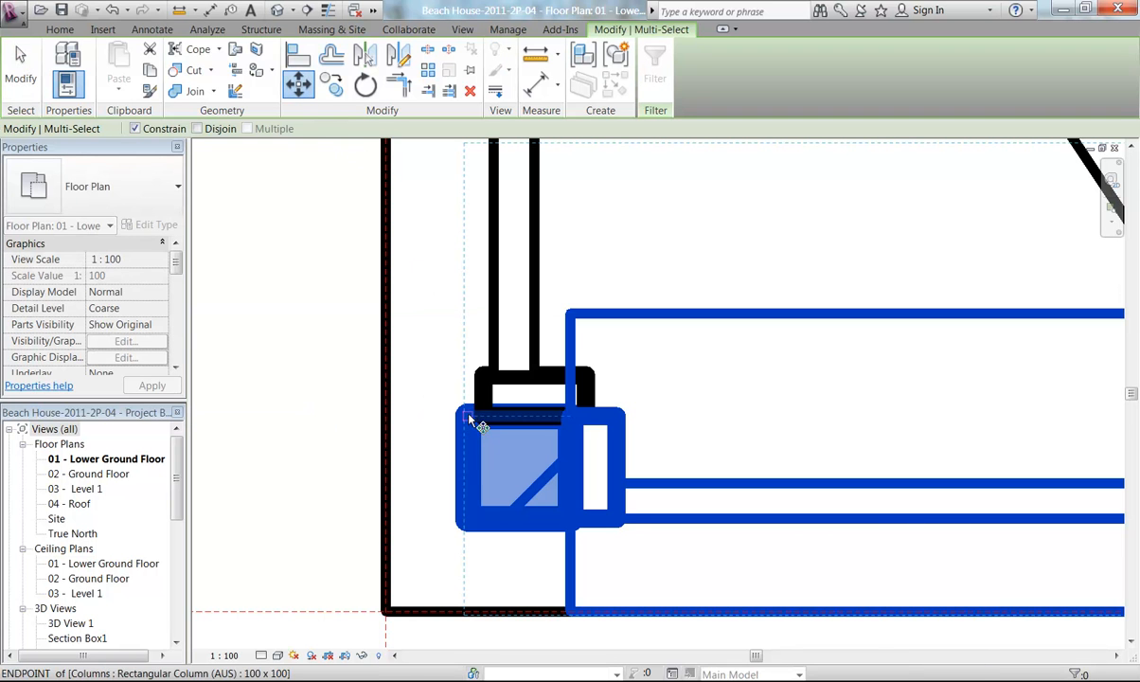
pyautogui.click(483, 414)
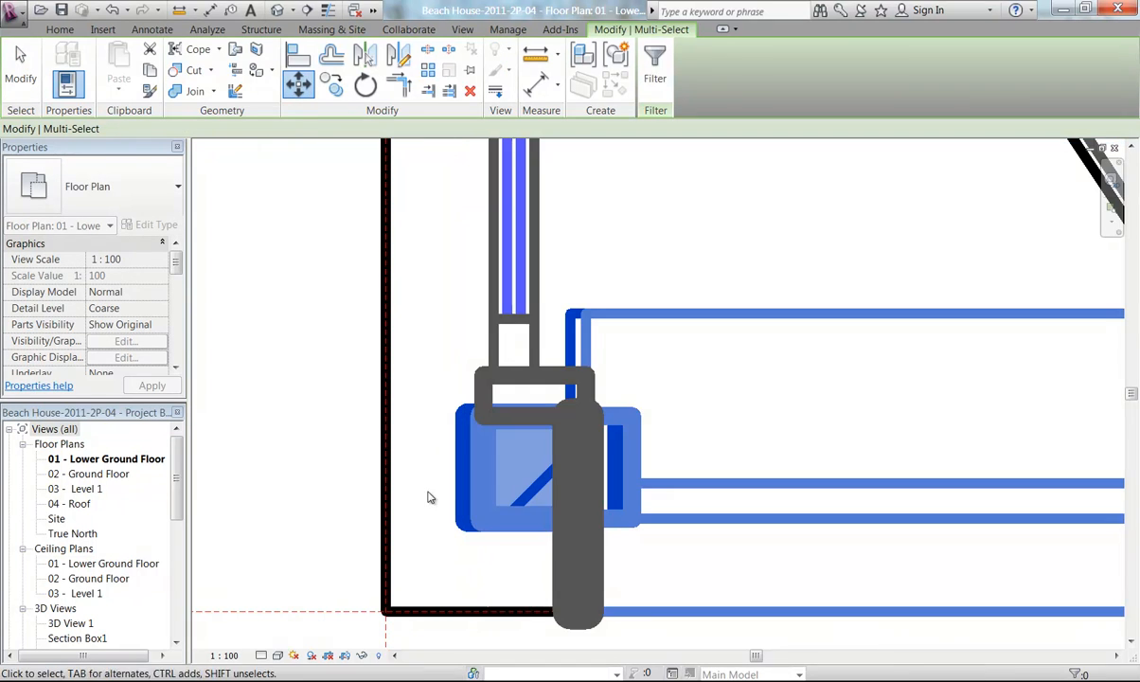
pyautogui.scroll(-3, 349, 393)
pyautogui.scroll(-1, 299, 437)
pyautogui.press('Escape')
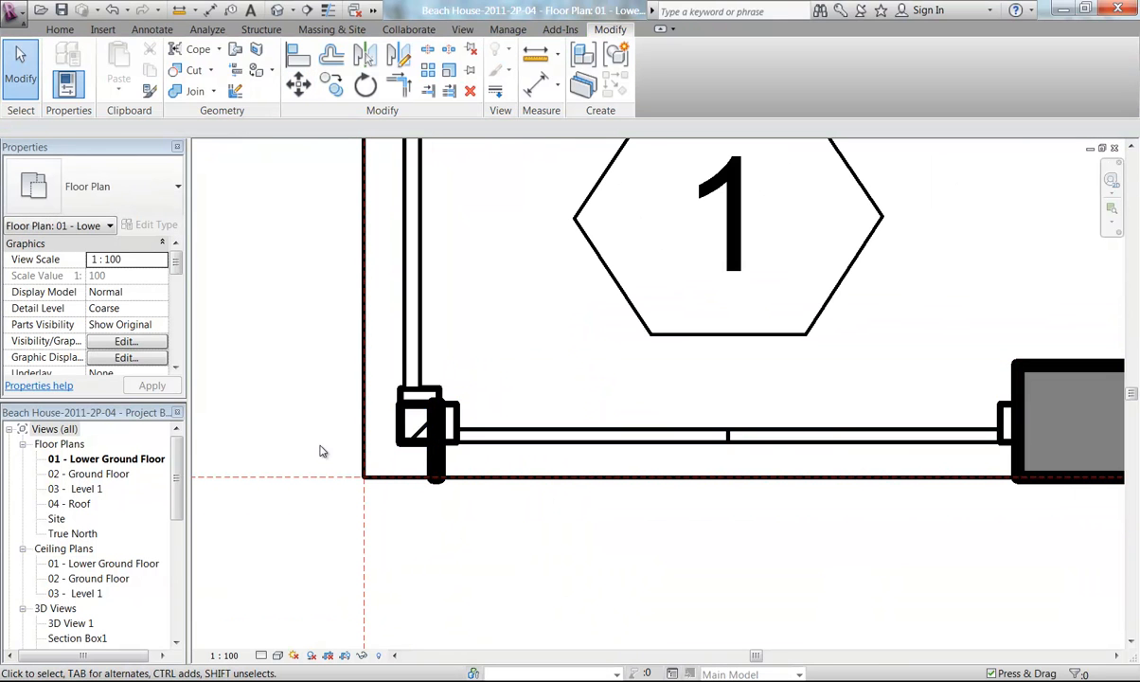
# Pull back the end of the short wall stub protruding below the corner column so it no longer projects past the corner
pyautogui.scroll(3, 433, 457)
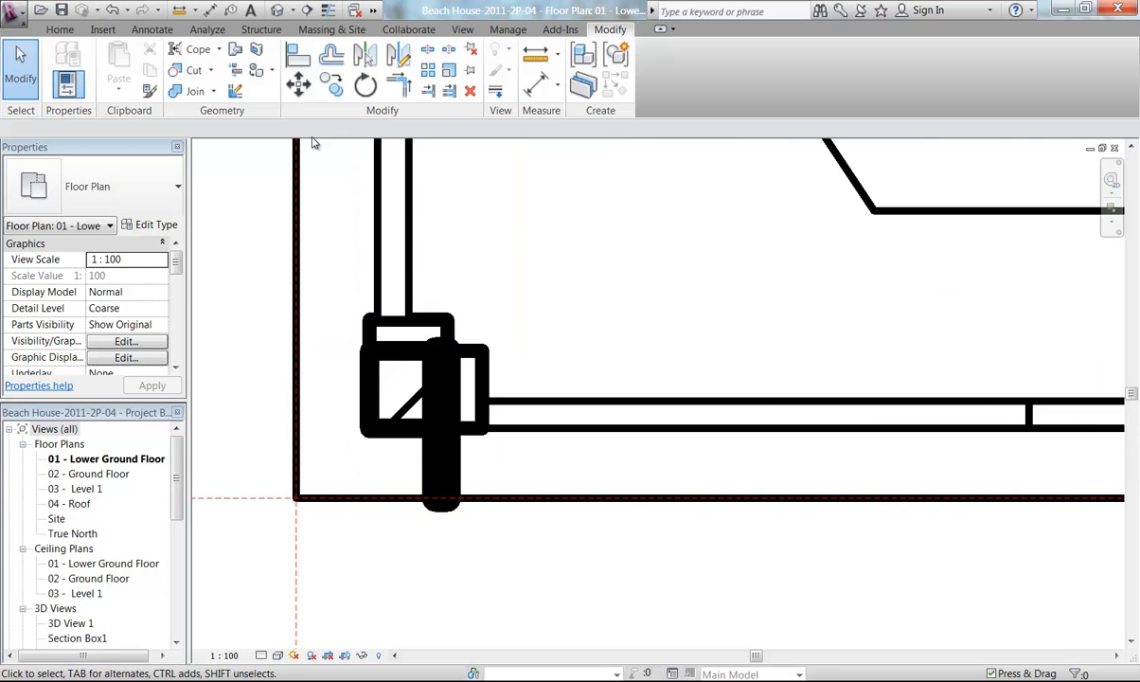
pyautogui.click(328, 11)
pyautogui.scroll(2, 455, 416)
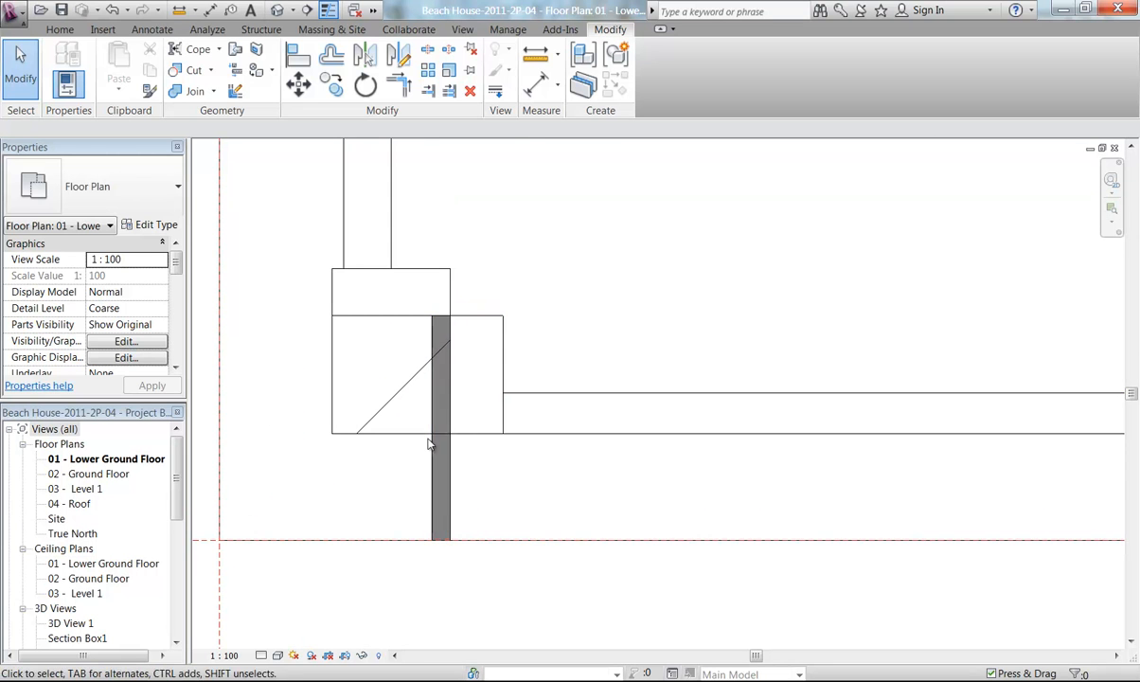
pyautogui.click(439, 458)
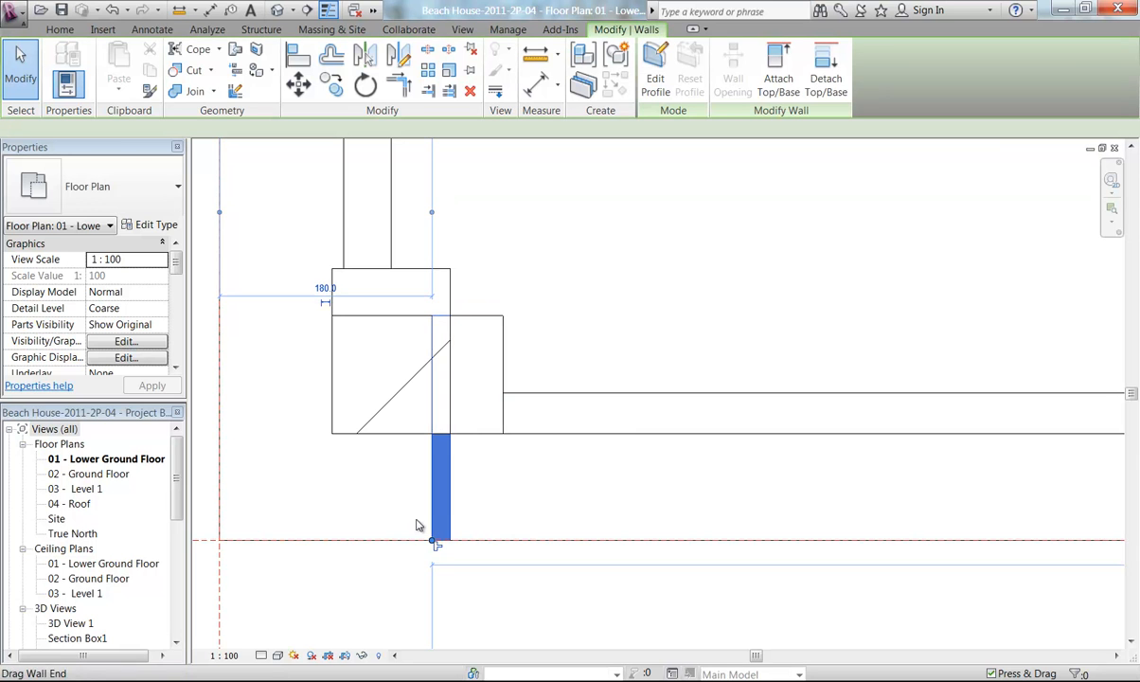
pyautogui.scroll(1, 425, 532)
pyautogui.scroll(2, 375, 473)
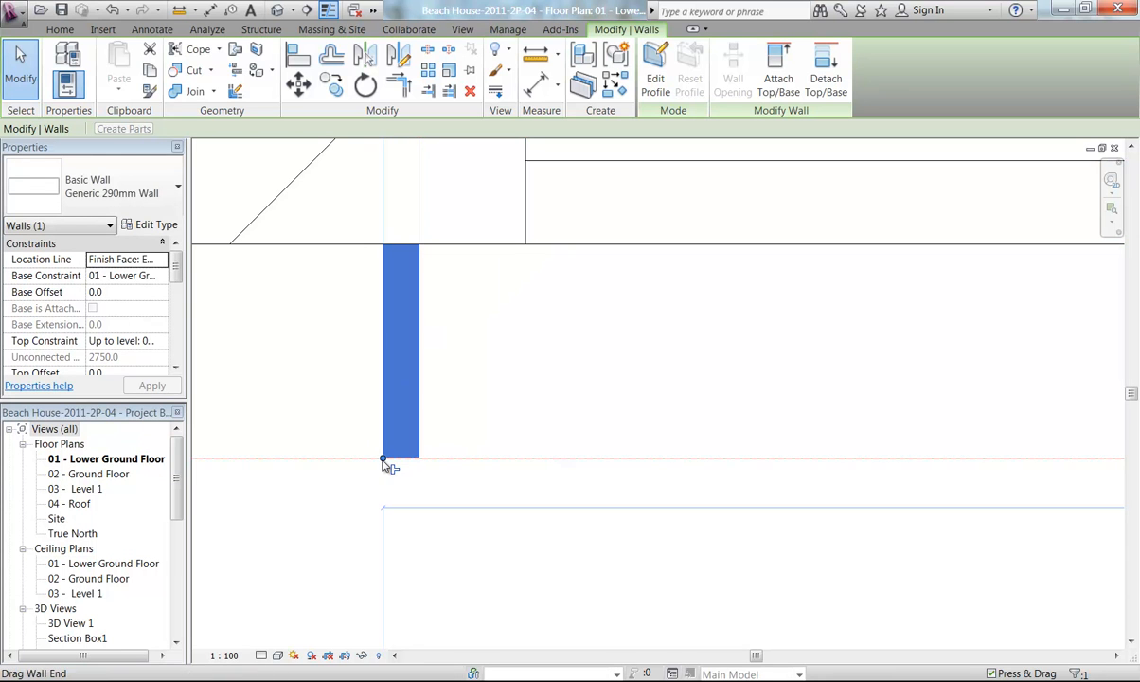
pyautogui.moveTo(383, 459); pyautogui.dragTo(418, 458)
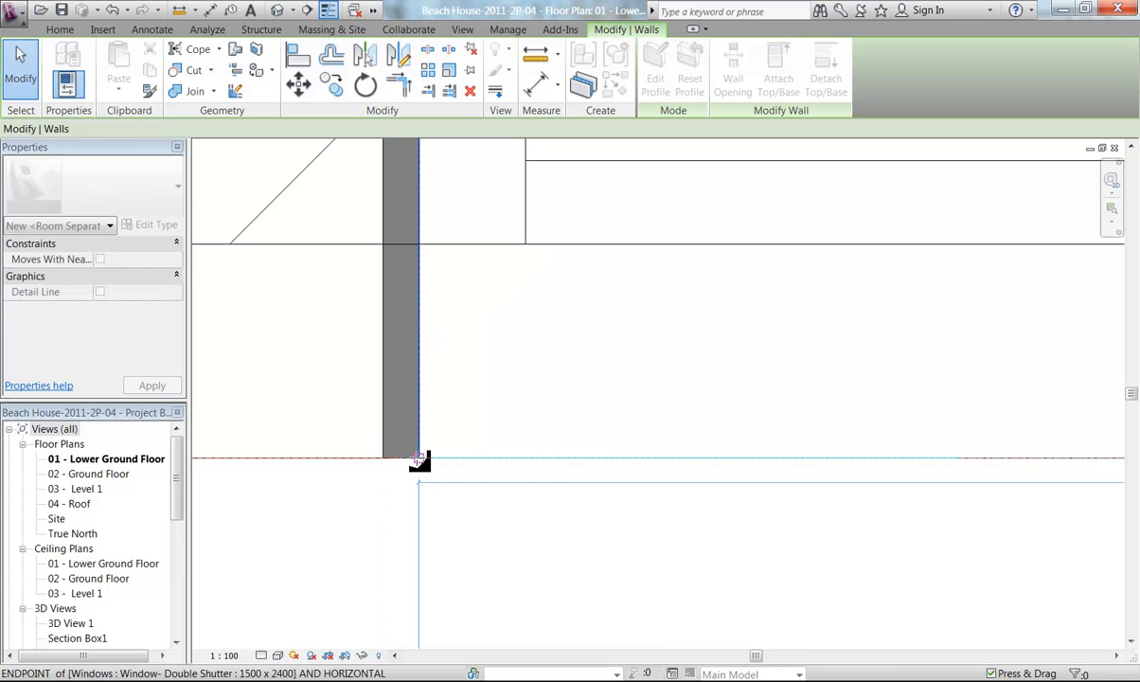
pyautogui.click(382, 535)
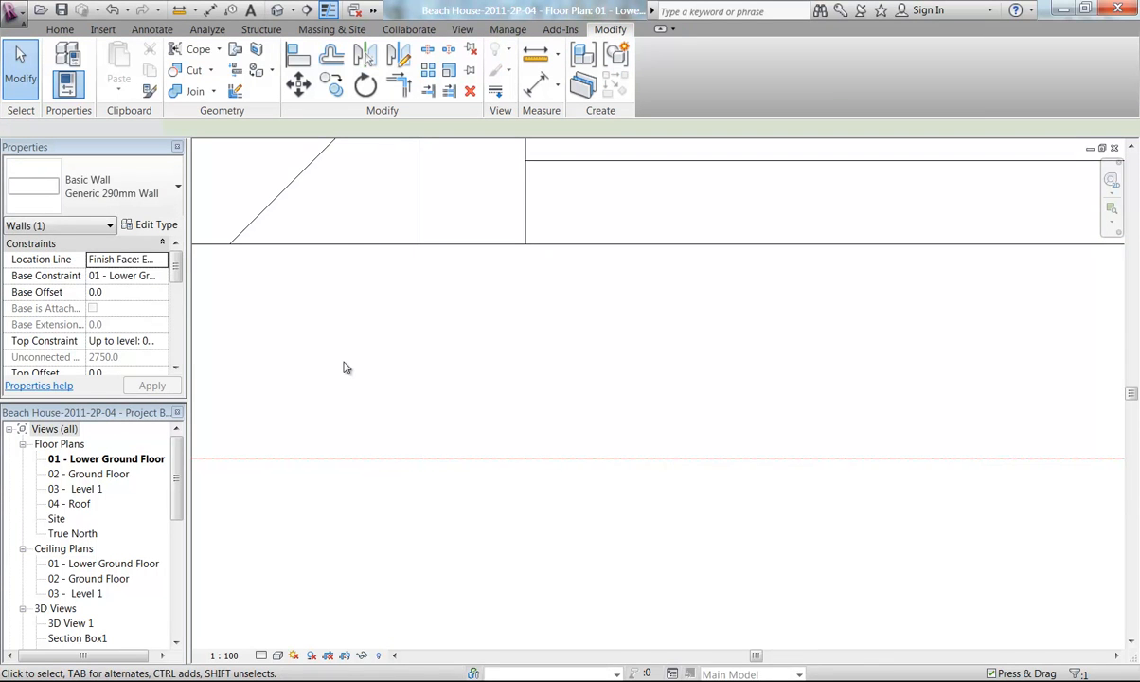
# Examine the corner where the sliding door frame meets the column in plan
pyautogui.scroll(-3, 344, 362)
pyautogui.moveTo(344, 367); pyautogui.dragTo(420, 461, button='middle')
pyautogui.scroll(4, 420, 460)
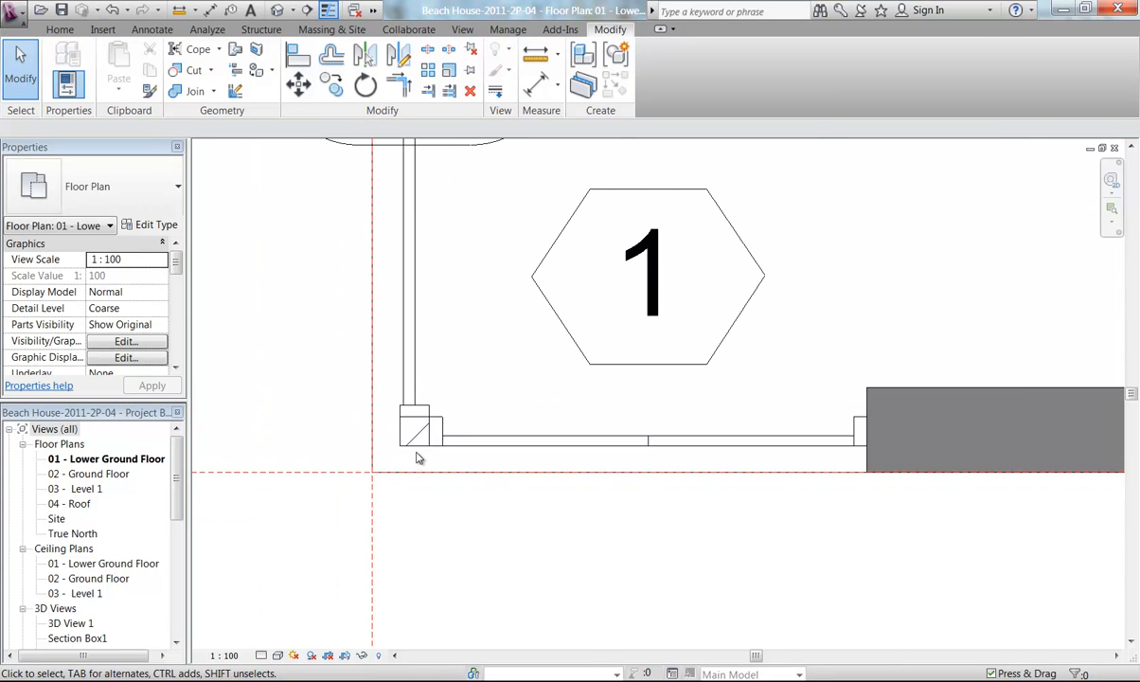
pyautogui.scroll(-3, 450, 360)
pyautogui.moveTo(455, 351); pyautogui.dragTo(422, 430, button='middle')
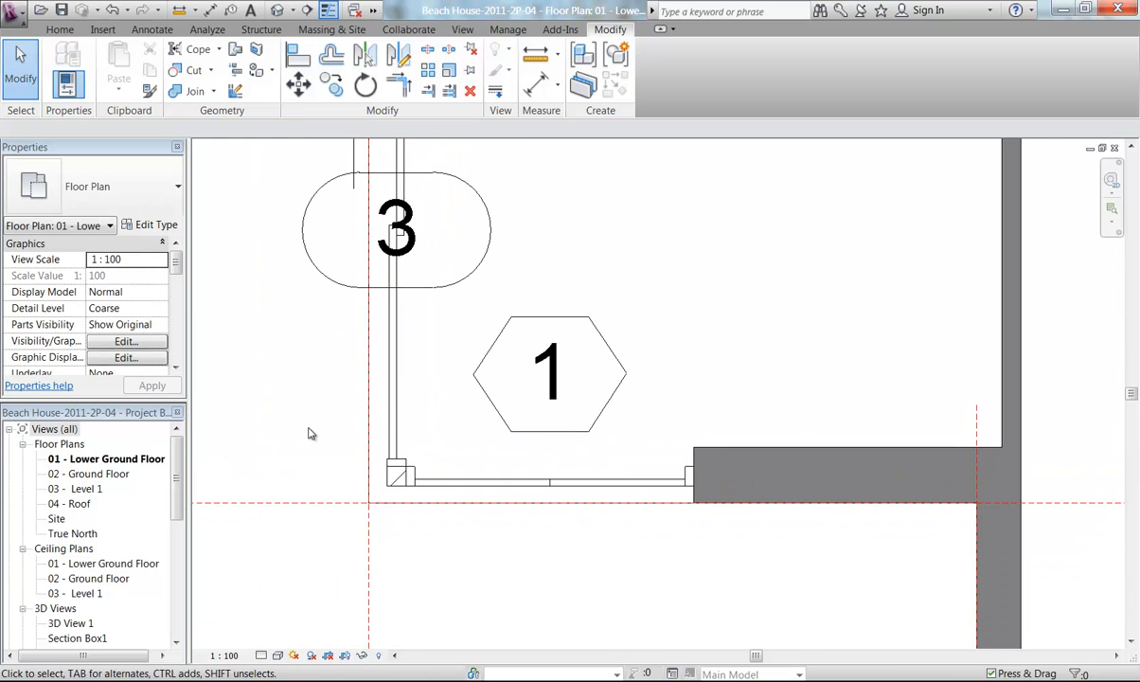
pyautogui.click(327, 11)
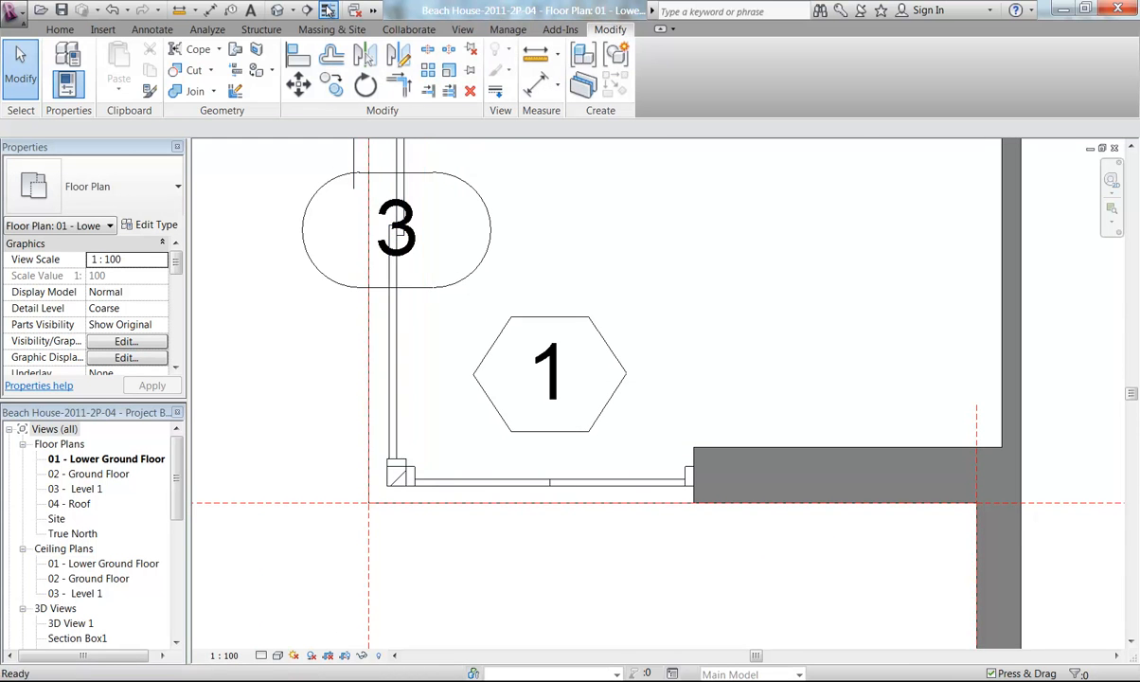
pyautogui.scroll(-3, 311, 346)
pyautogui.moveTo(311, 346); pyautogui.dragTo(363, 450, button='middle')
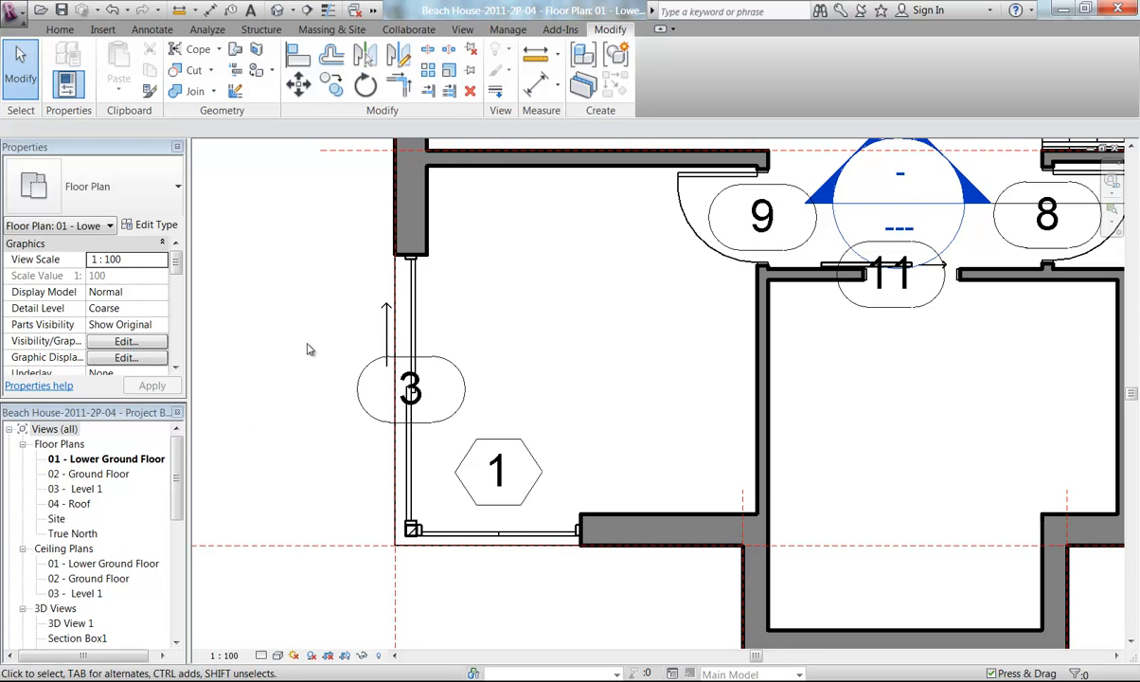
# Change sliding door 4 to the Sliding Door - 2 Panel 100 Jamb (AUS) : 2460 x 2400 type
pyautogui.scroll(-1, 330, 309)
pyautogui.moveTo(329, 307); pyautogui.dragTo(385, 558, button='middle')
pyautogui.moveTo(396, 349); pyautogui.dragTo(339, 289, button='middle')
pyautogui.click(418, 386)
pyautogui.click(107, 187)
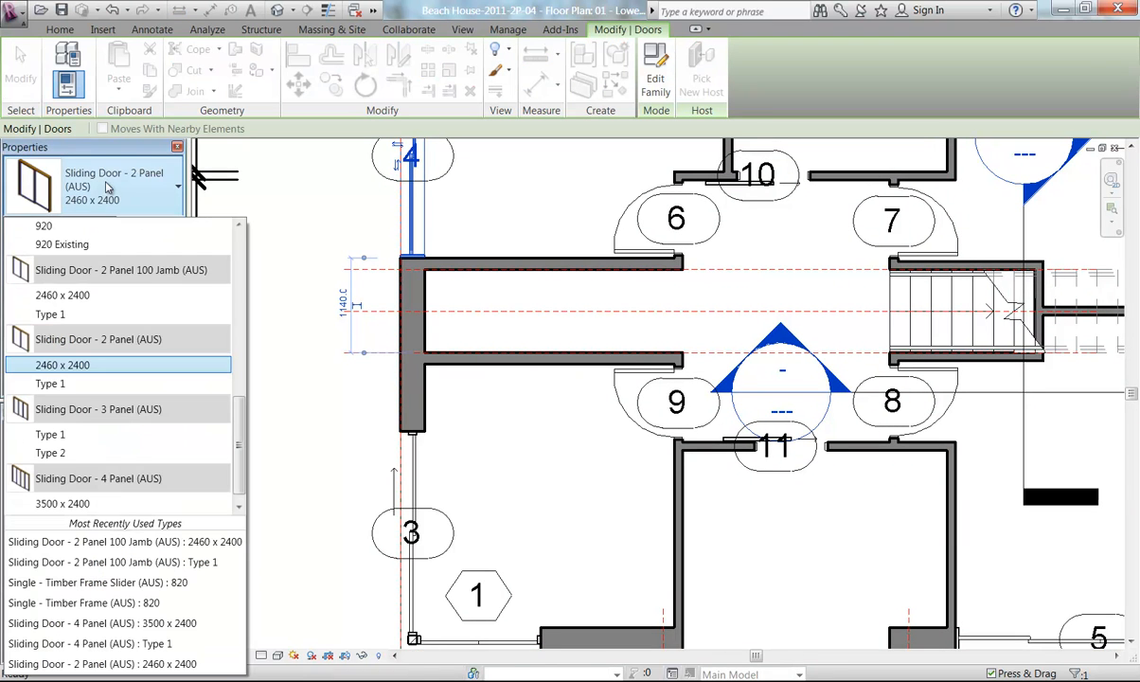
pyautogui.click(94, 301)
pyautogui.click(322, 458)
pyautogui.scroll(-2, 322, 458)
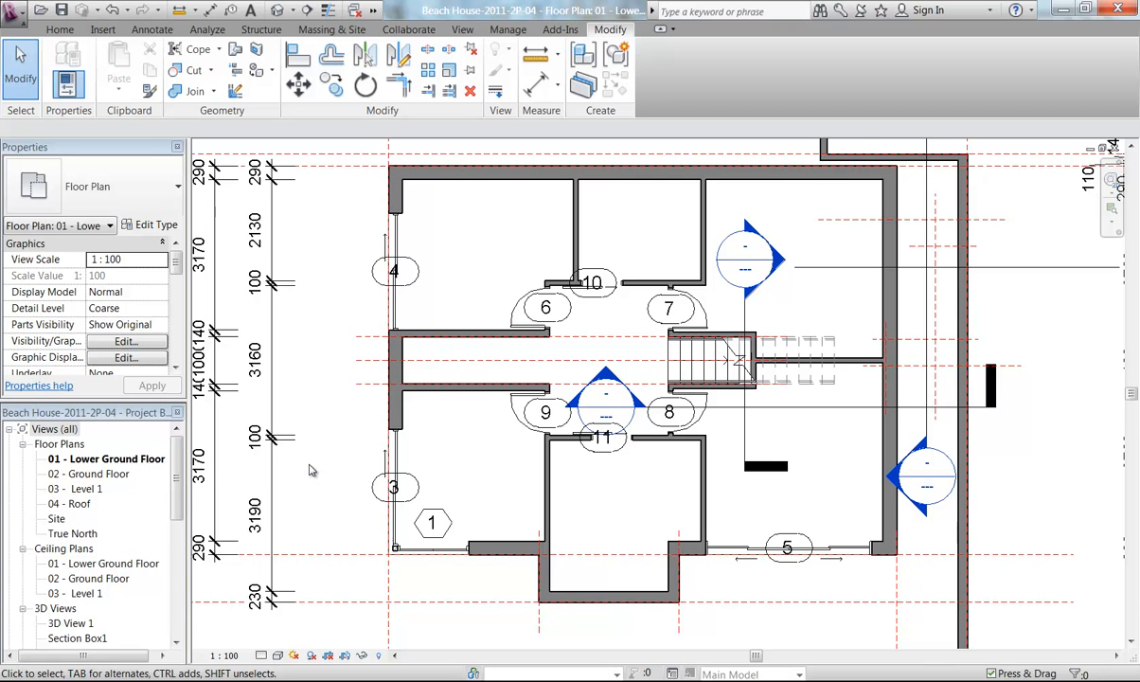
pyautogui.moveTo(292, 463)
pyautogui.mouseDown(button='middle')
pyautogui.moveTo(305, 463)
pyautogui.moveTo(297, 453)
pyautogui.mouseUp(button='middle')
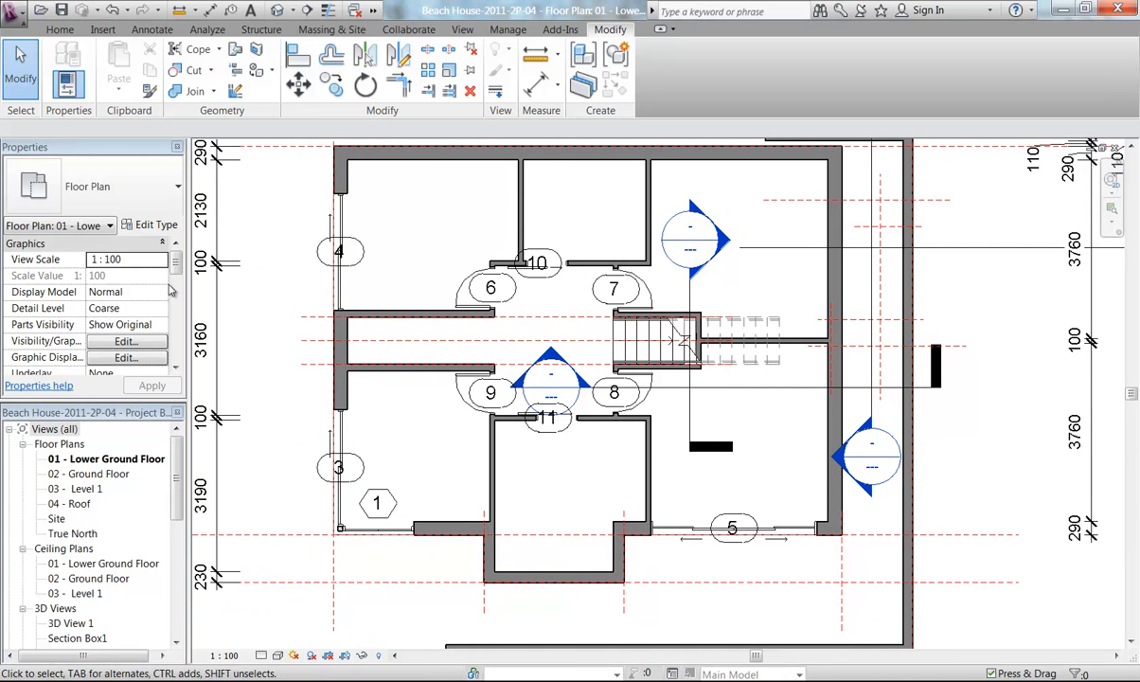
# Load the Window Fixed family from the Metric Library Windows folder for window placement
pyautogui.click(60, 29)
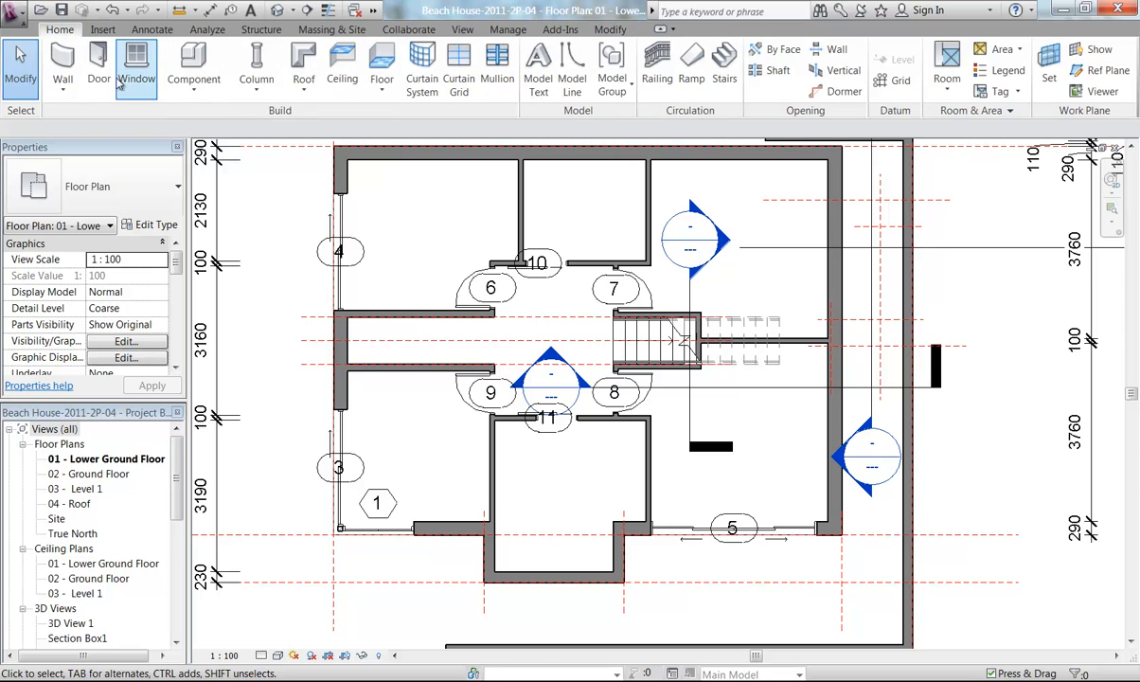
pyautogui.click(138, 68)
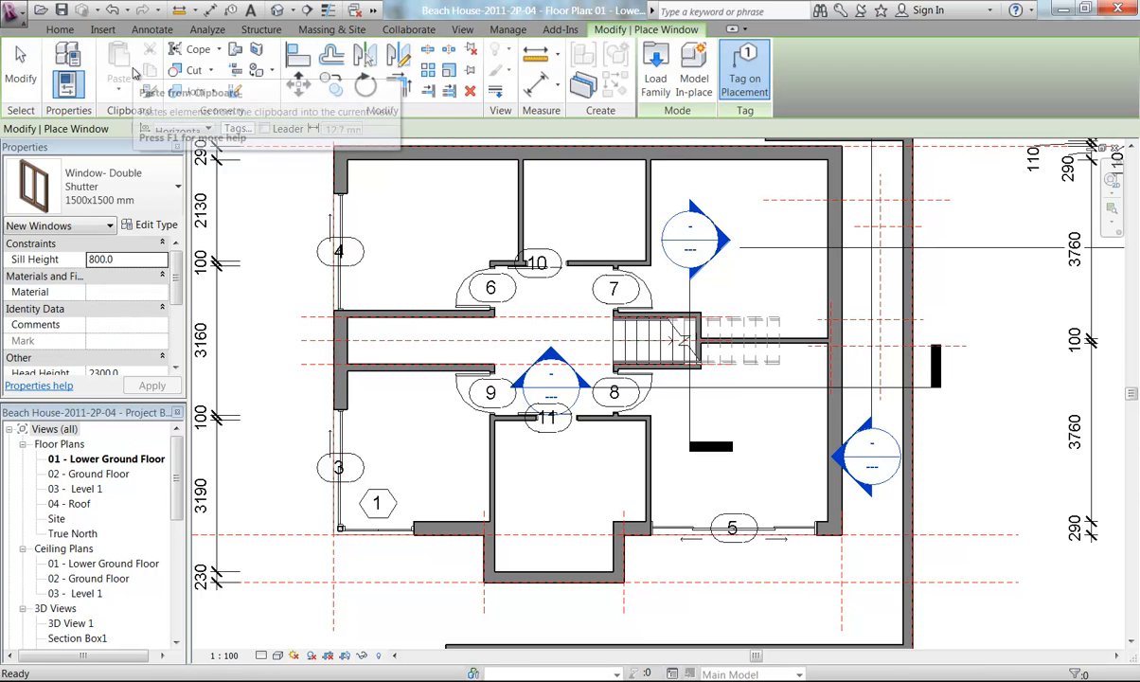
pyautogui.click(646, 81)
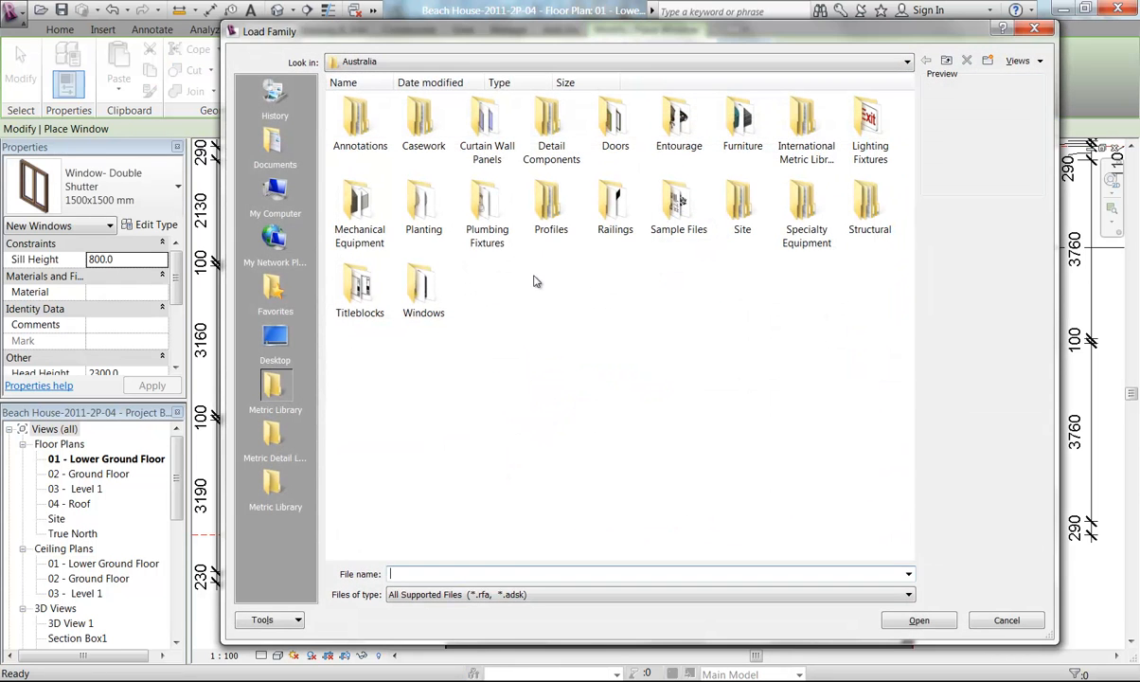
pyautogui.doubleClick(424, 292)
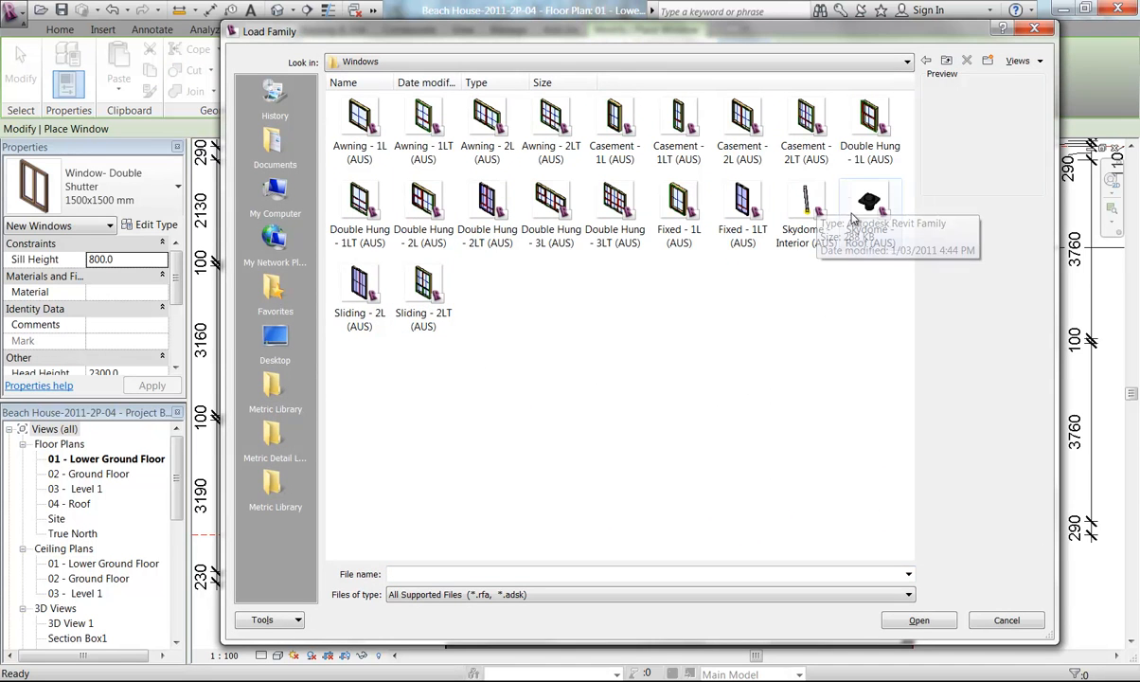
pyautogui.click(251, 461)
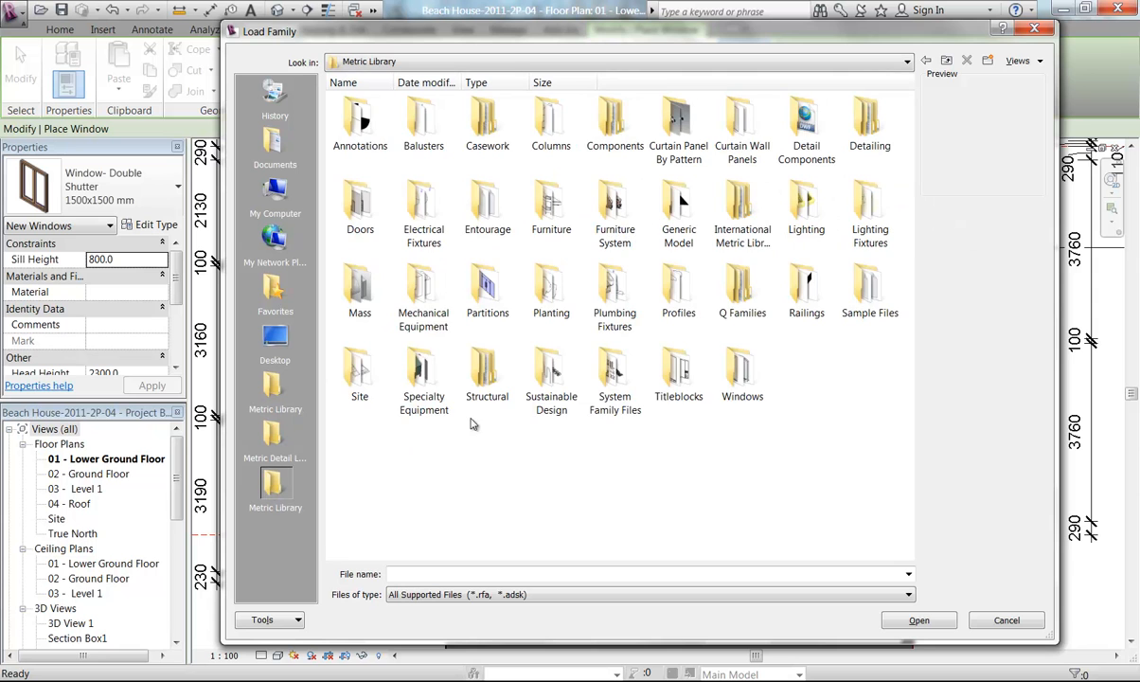
pyautogui.doubleClick(742, 379)
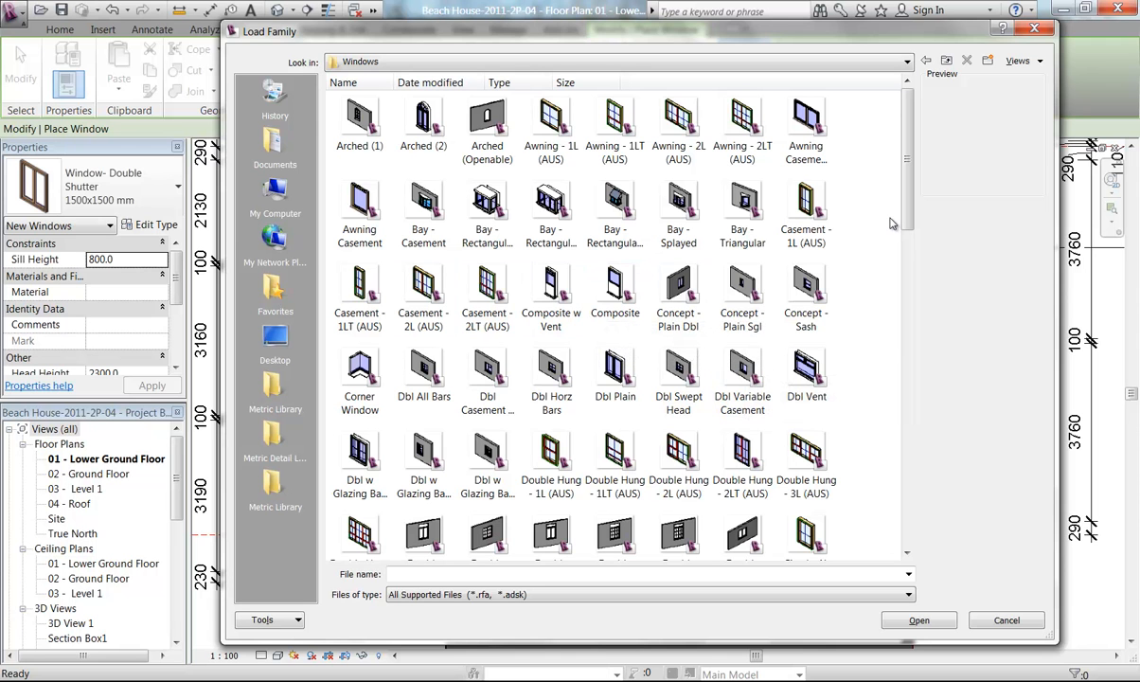
pyautogui.moveTo(911, 173); pyautogui.dragTo(910, 467)
pyautogui.click(488, 473)
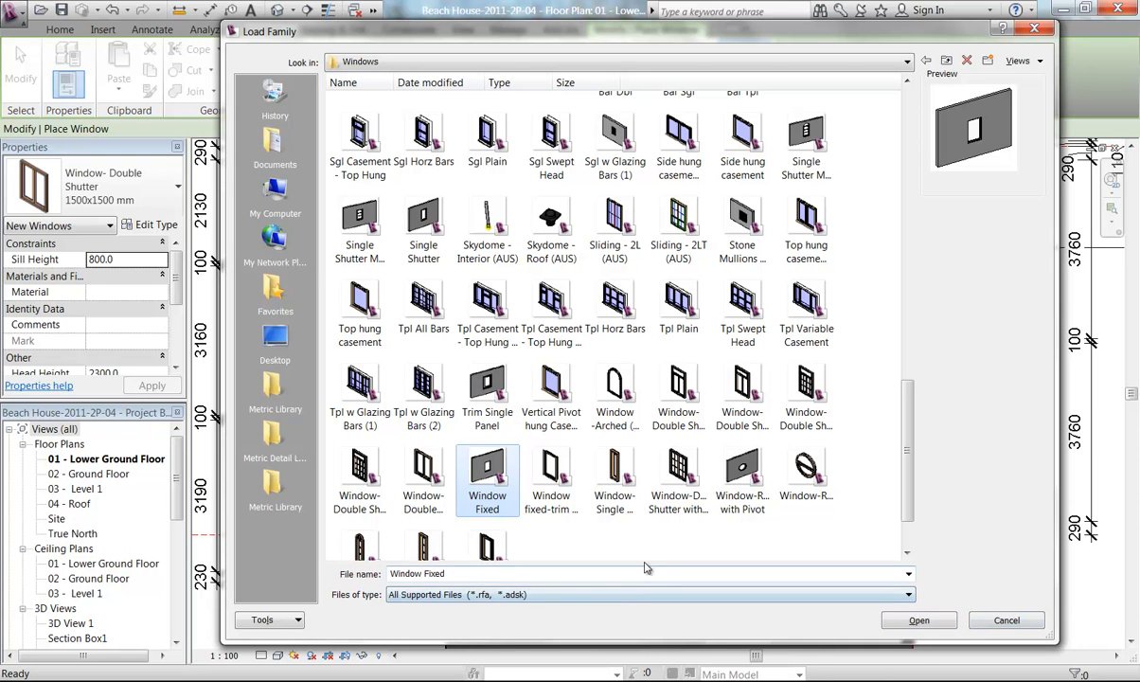
pyautogui.click(916, 621)
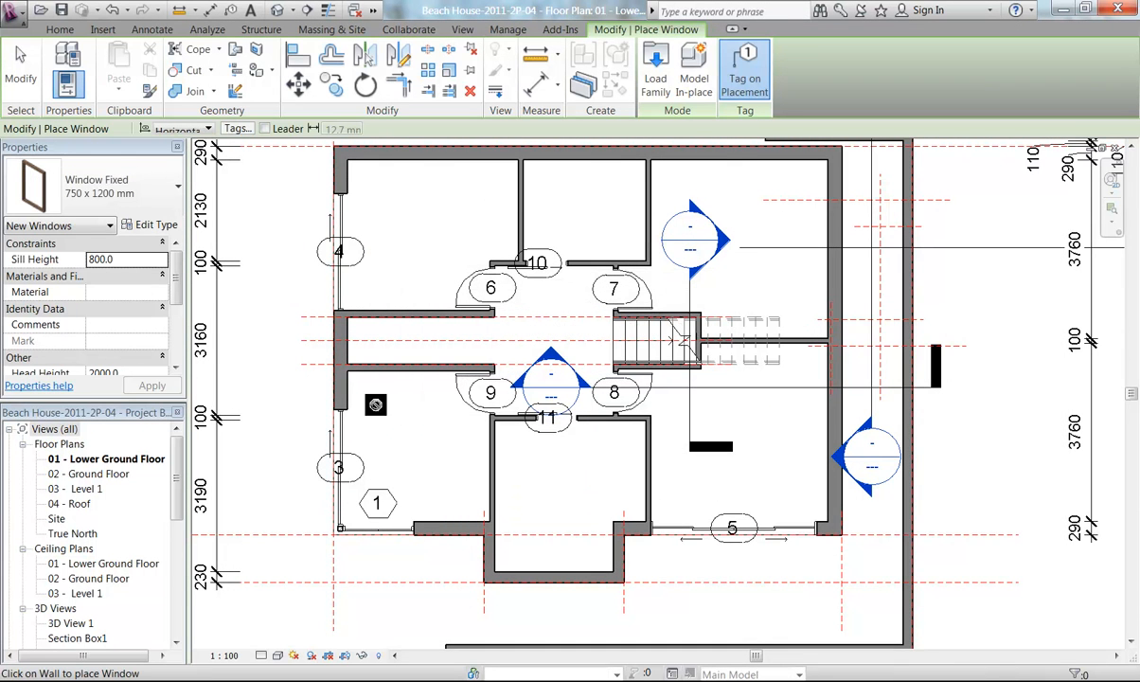
# Duplicate the Window Fixed type as 300 x 1500, setting its height to 1500 and width to 300
pyautogui.click(140, 227)
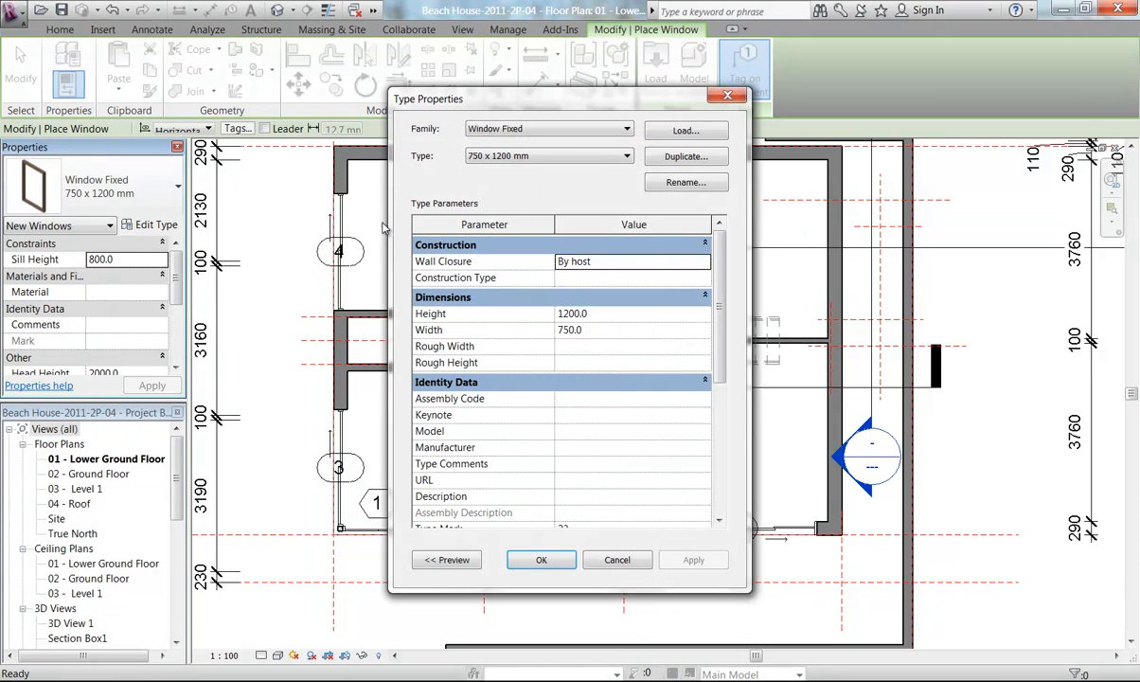
pyautogui.click(684, 157)
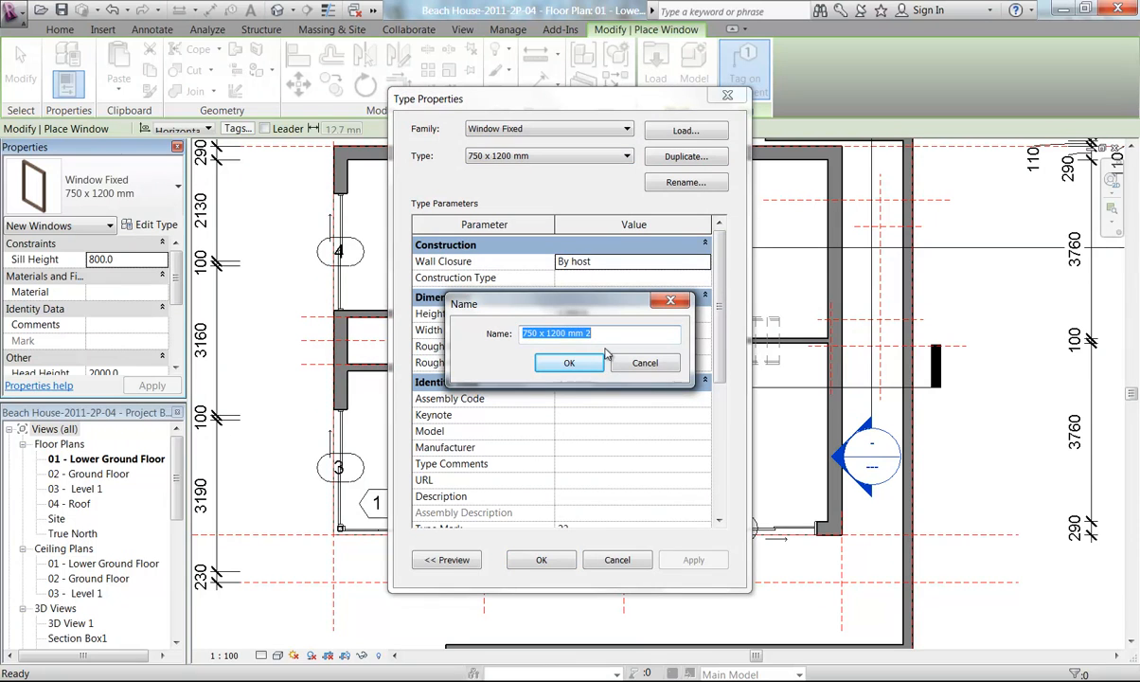
pyautogui.write('300 x')
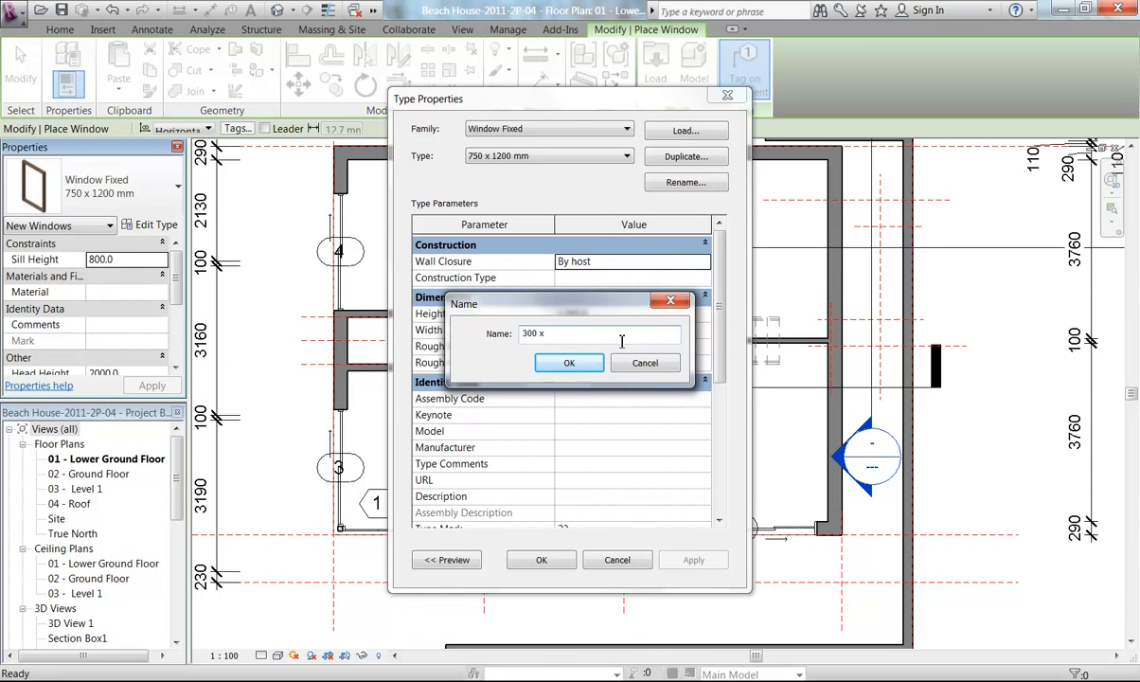
pyautogui.moveTo(578, 303); pyautogui.dragTo(352, 223)
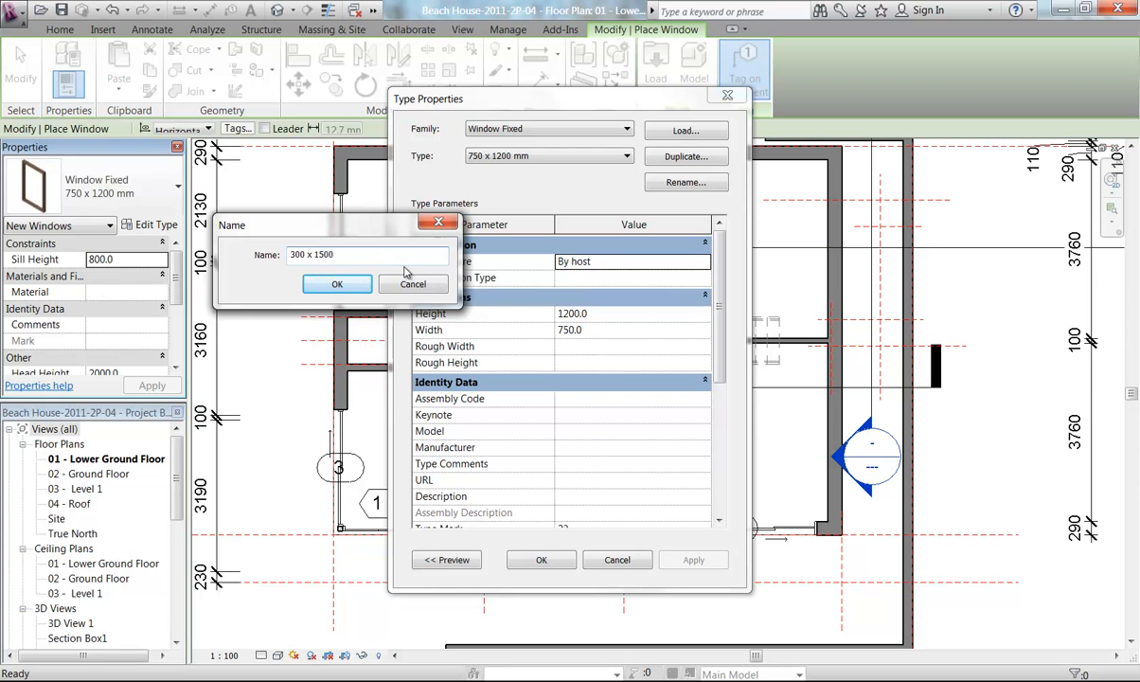
pyautogui.click(339, 284)
pyautogui.click(603, 315)
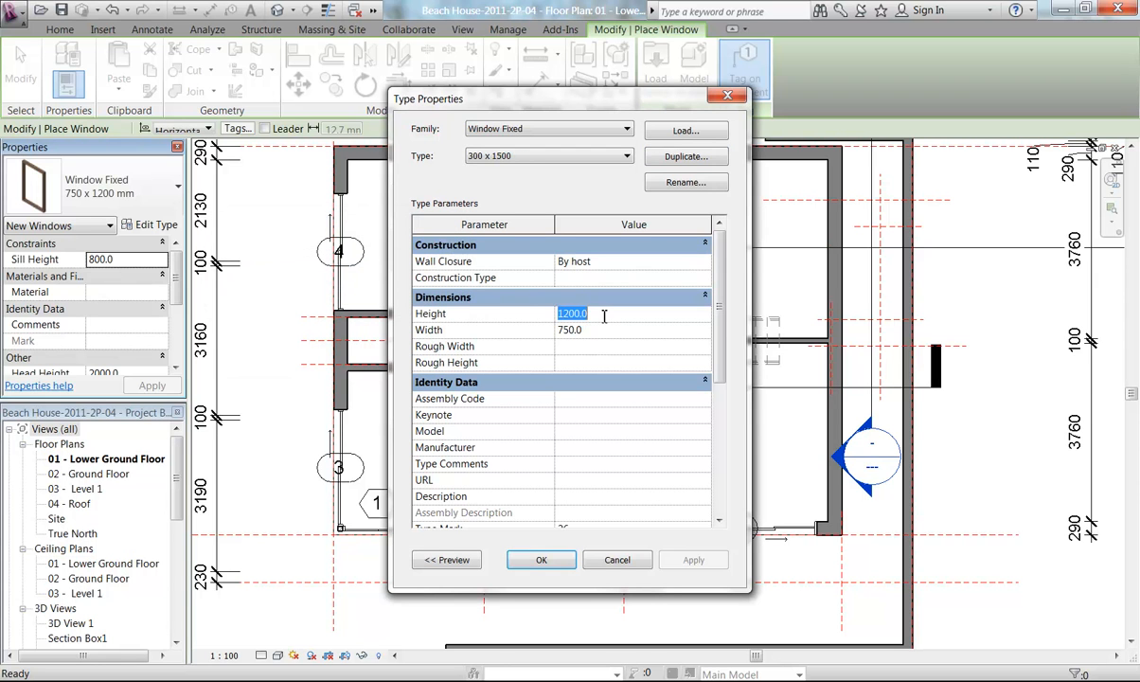
pyautogui.write('1500')
pyautogui.click(616, 330)
pyautogui.write('300')
pyautogui.click(555, 558)
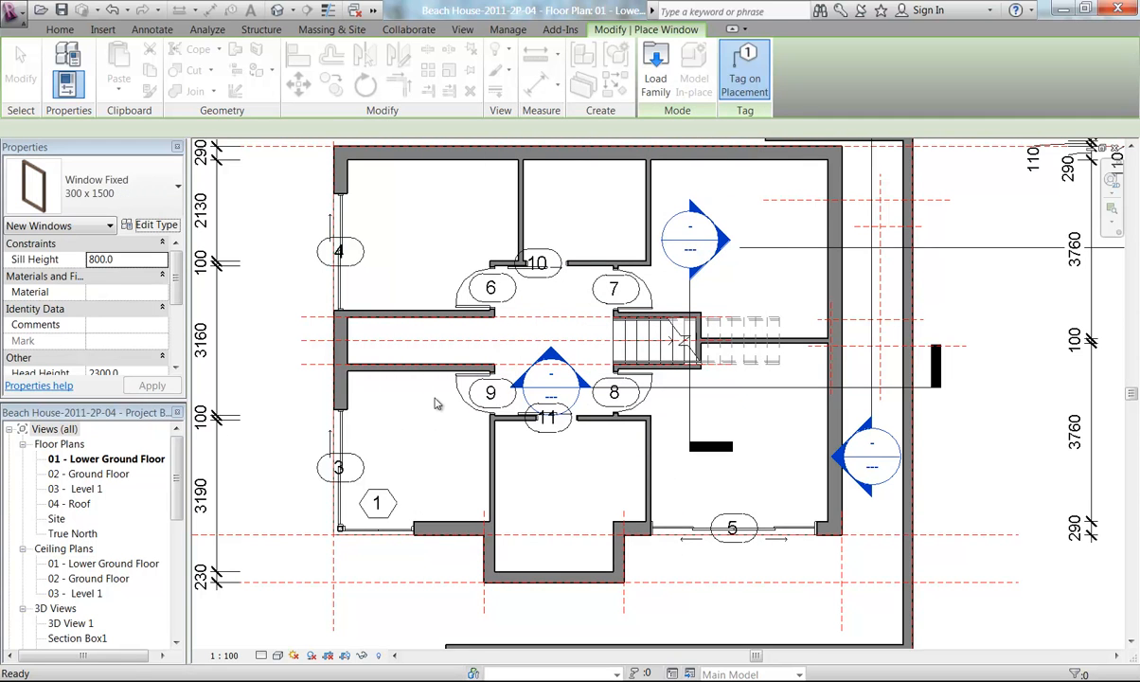
# Set the sill height to 900 and place a 300 x 1500 fixed window in the left wall of the lower bay
pyautogui.click(97, 260)
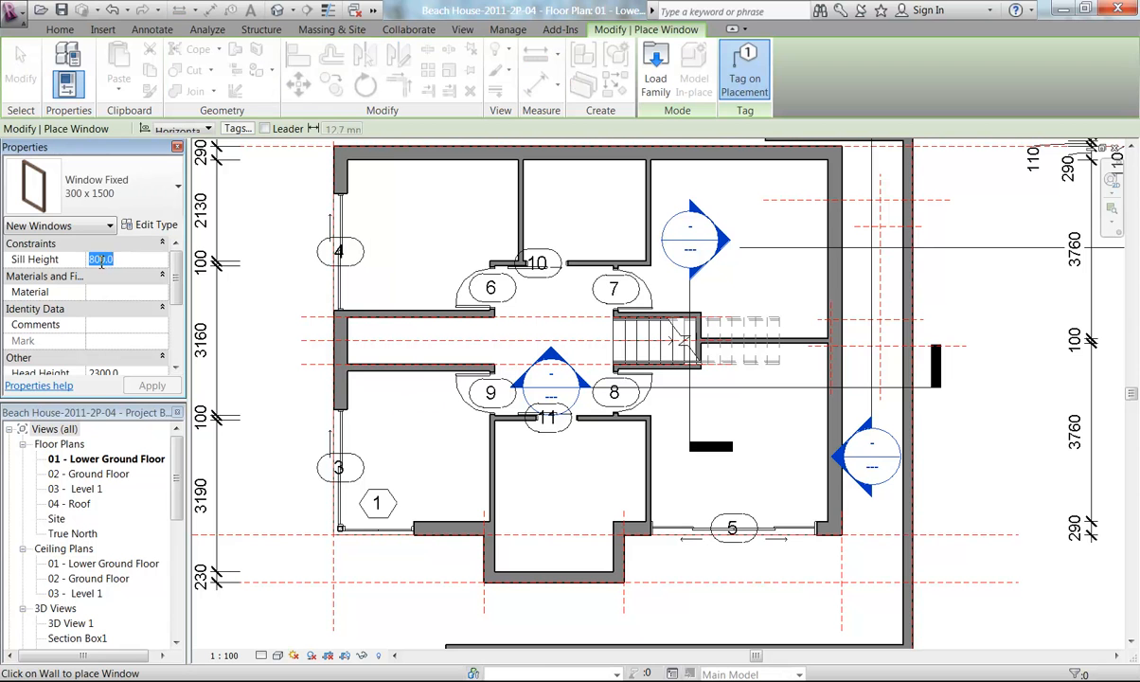
pyautogui.click(98, 262)
pyautogui.click(96, 260)
pyautogui.write('9')
pyautogui.moveTo(522, 436); pyautogui.dragTo(496, 323, button='middle')
pyautogui.scroll(5, 478, 421)
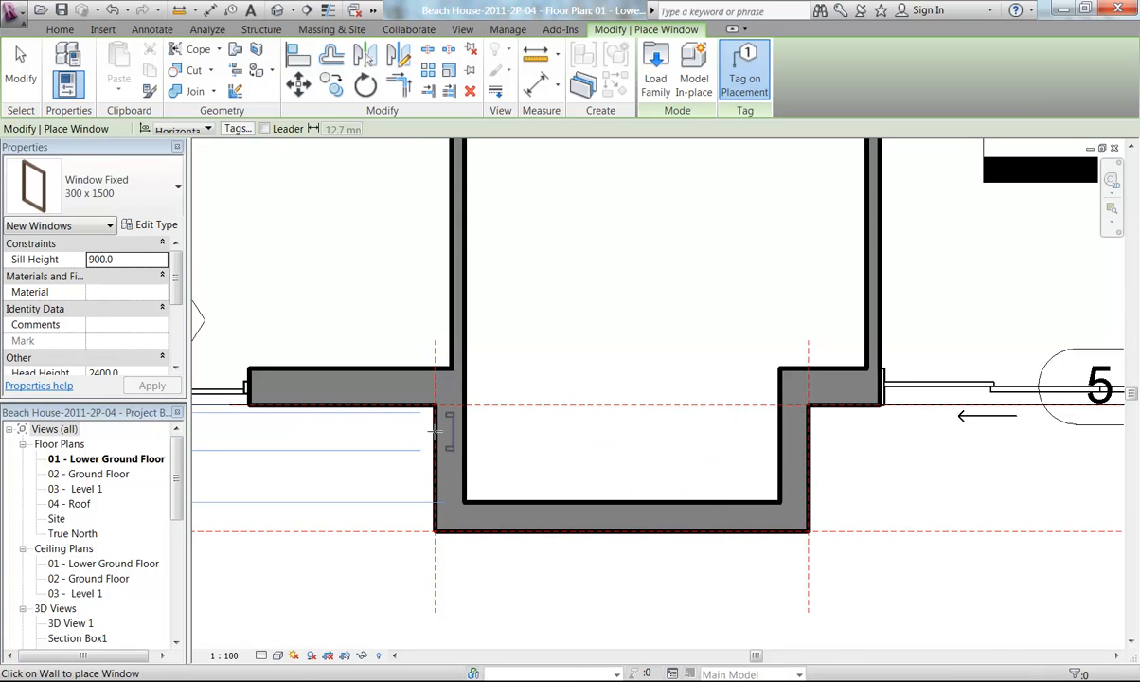
pyautogui.moveTo(434, 431); pyautogui.dragTo(623, 433, button='middle')
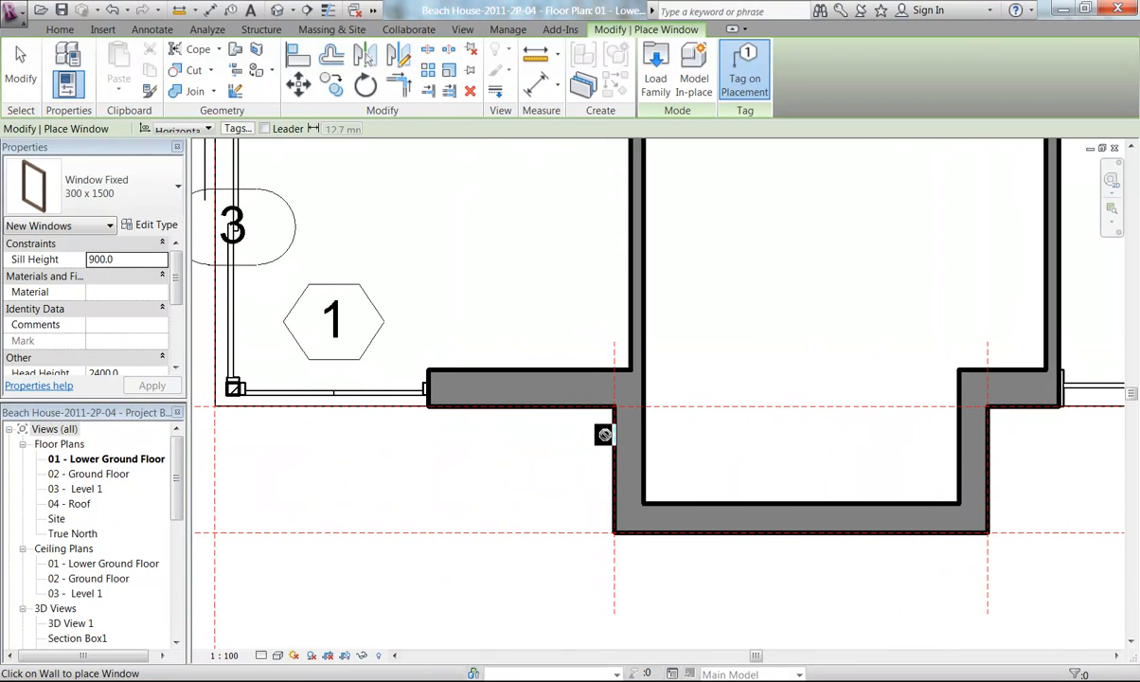
pyautogui.scroll(3, 618, 438)
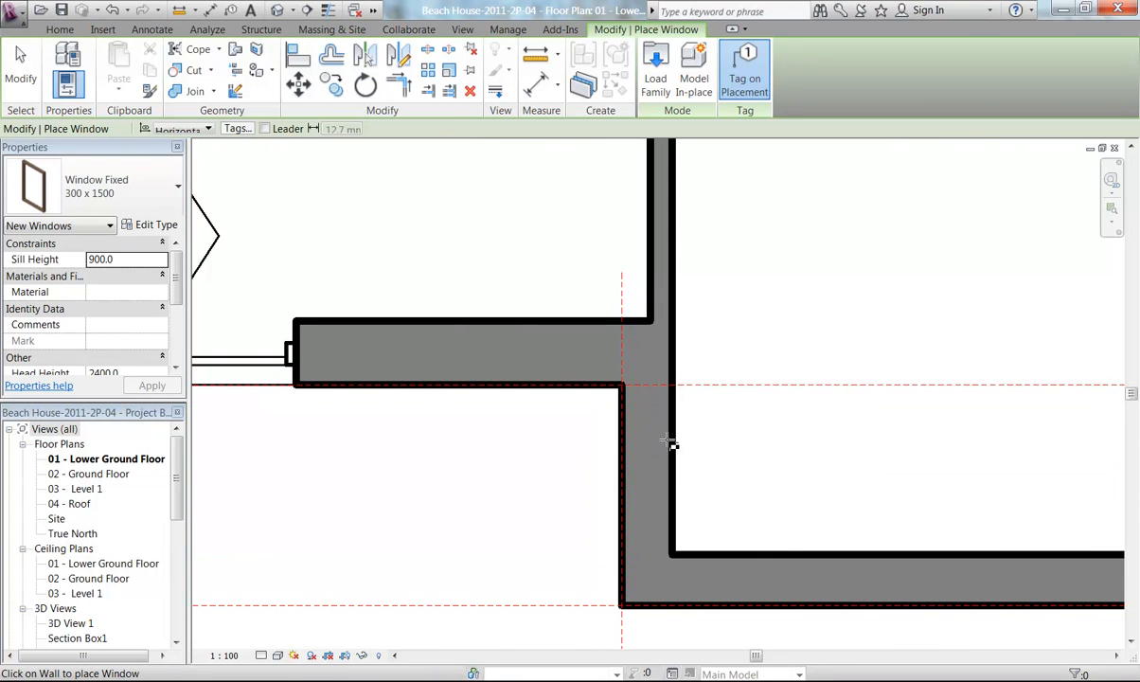
pyautogui.click(621, 445)
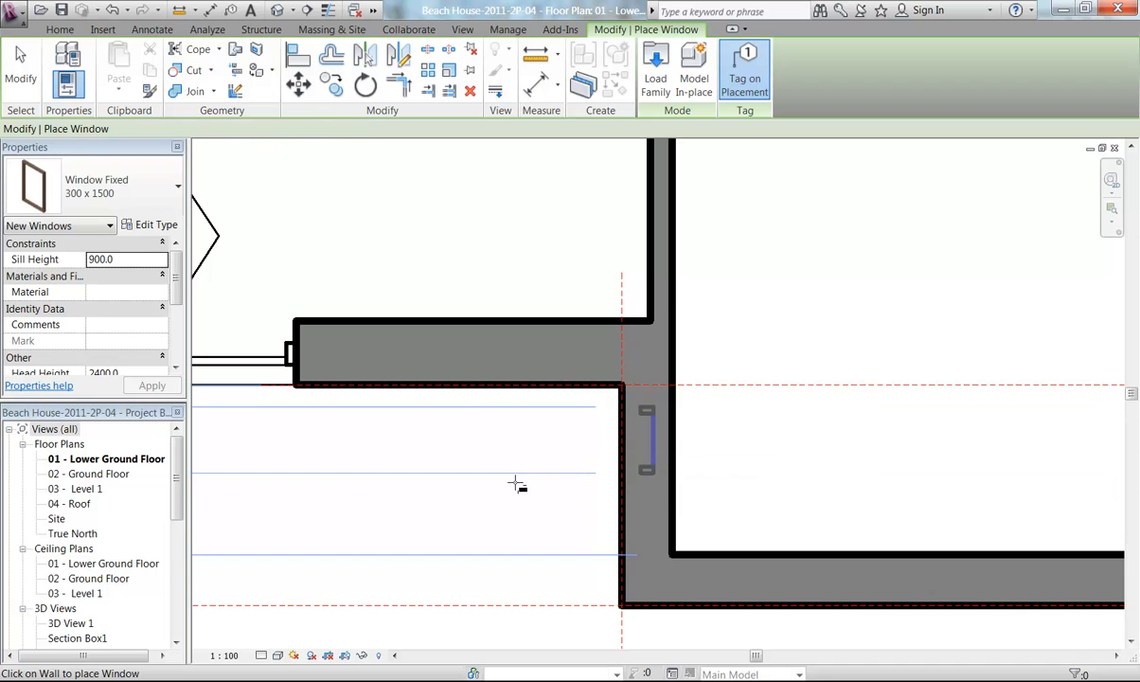
pyautogui.moveTo(681, 452); pyautogui.dragTo(567, 460, button='middle')
pyautogui.press('Escape')
pyautogui.press('Escape')
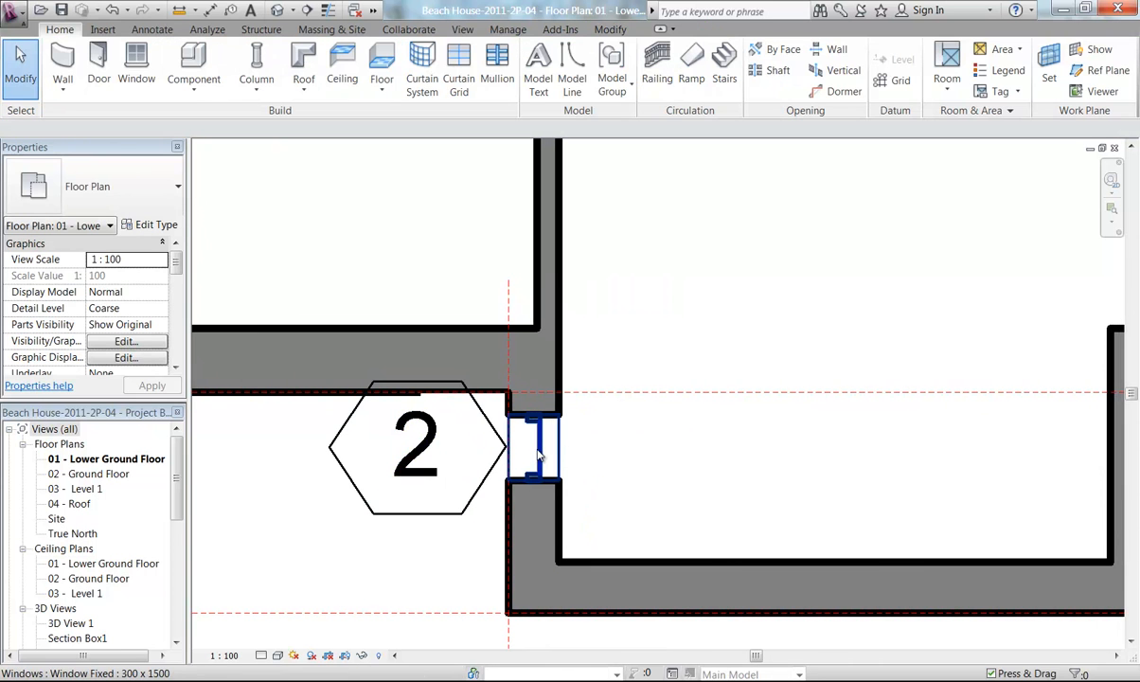
# Align the new window's face with the outer face of the adjoining wall
pyautogui.click(536, 454)
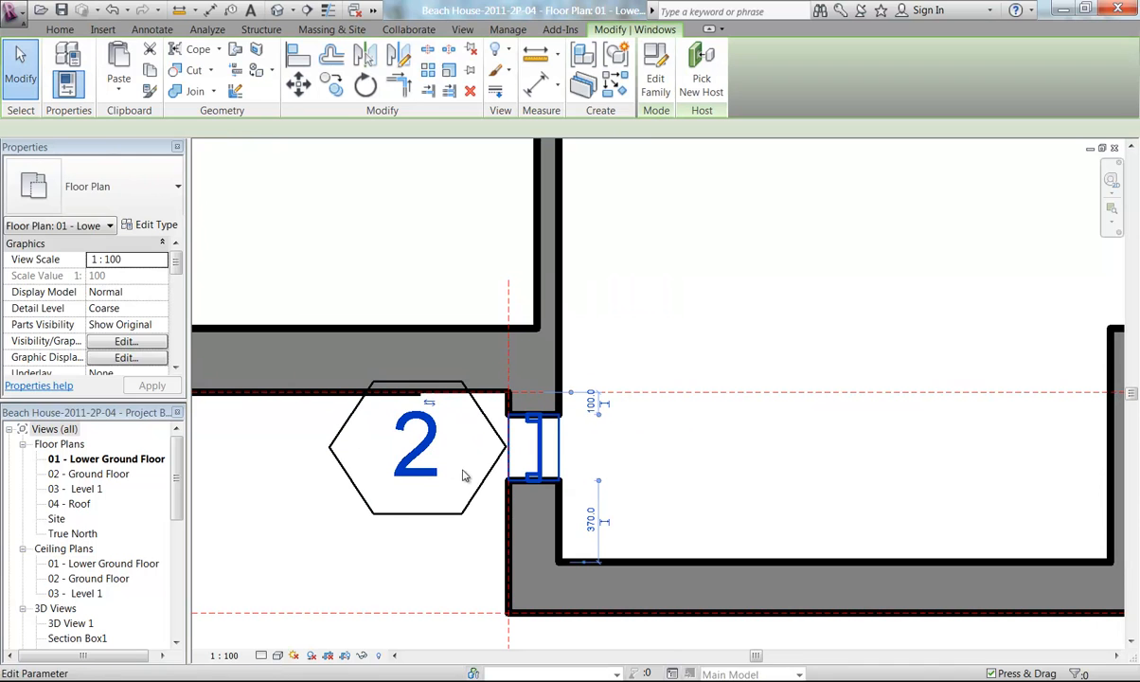
pyautogui.click(430, 405)
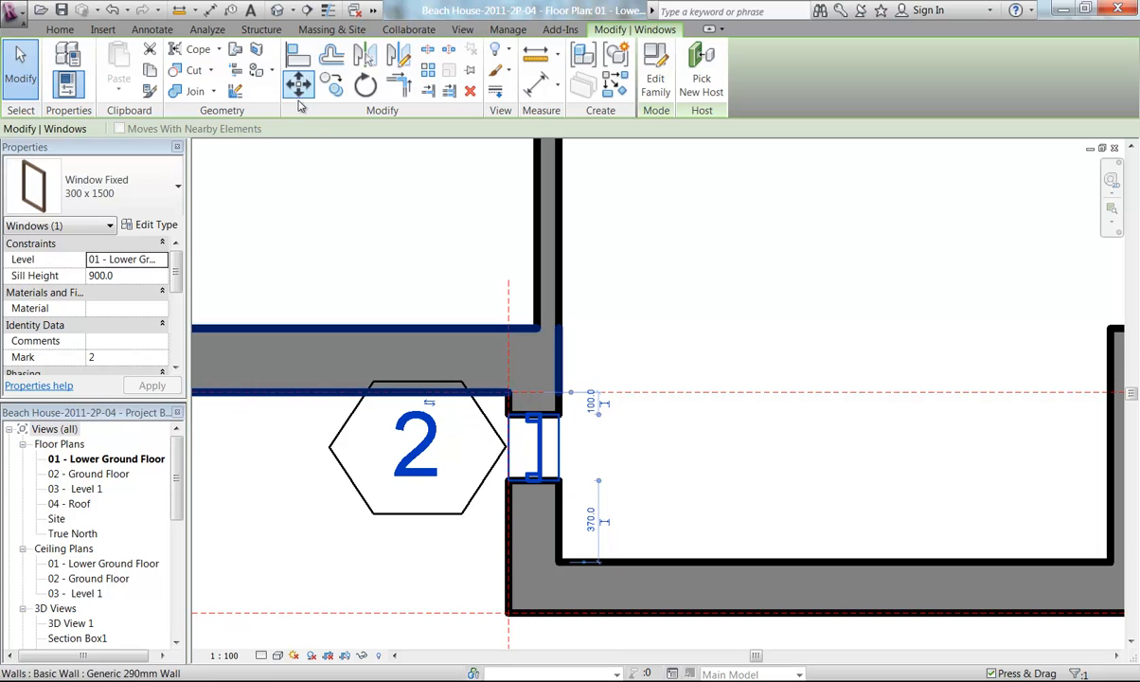
pyautogui.click(299, 54)
pyautogui.click(542, 393)
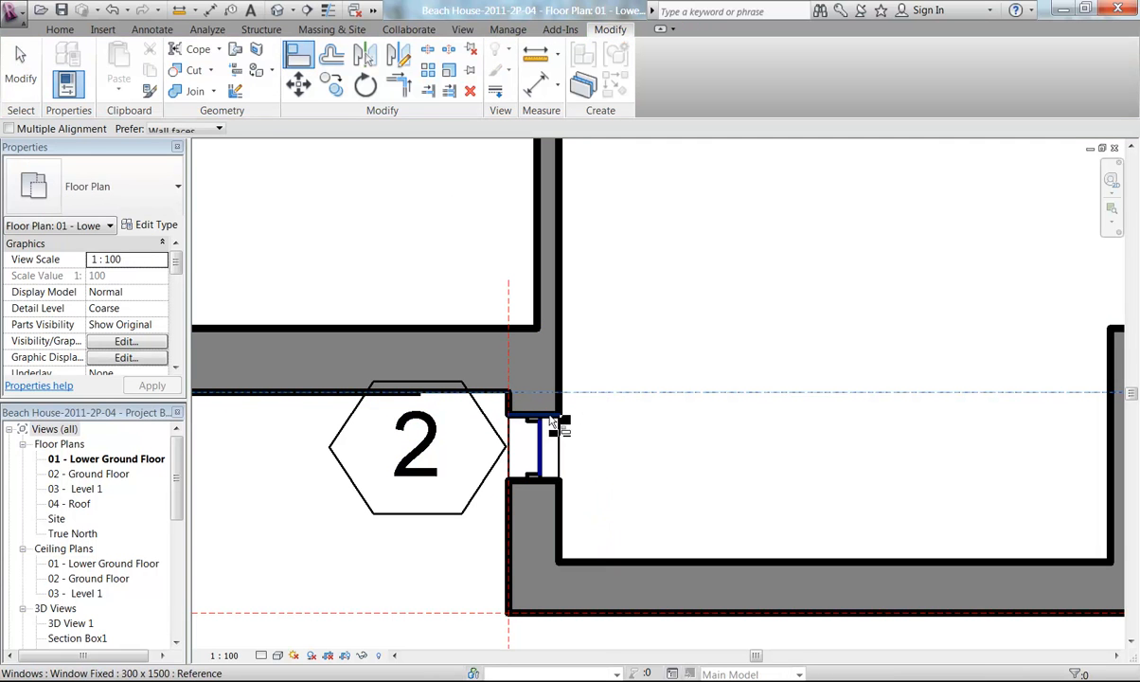
pyautogui.click(551, 418)
pyautogui.press('Escape')
pyautogui.press('Escape')
pyautogui.scroll(-3, 681, 336)
pyautogui.moveTo(680, 337); pyautogui.dragTo(506, 401, button='middle')
pyautogui.scroll(2, 506, 402)
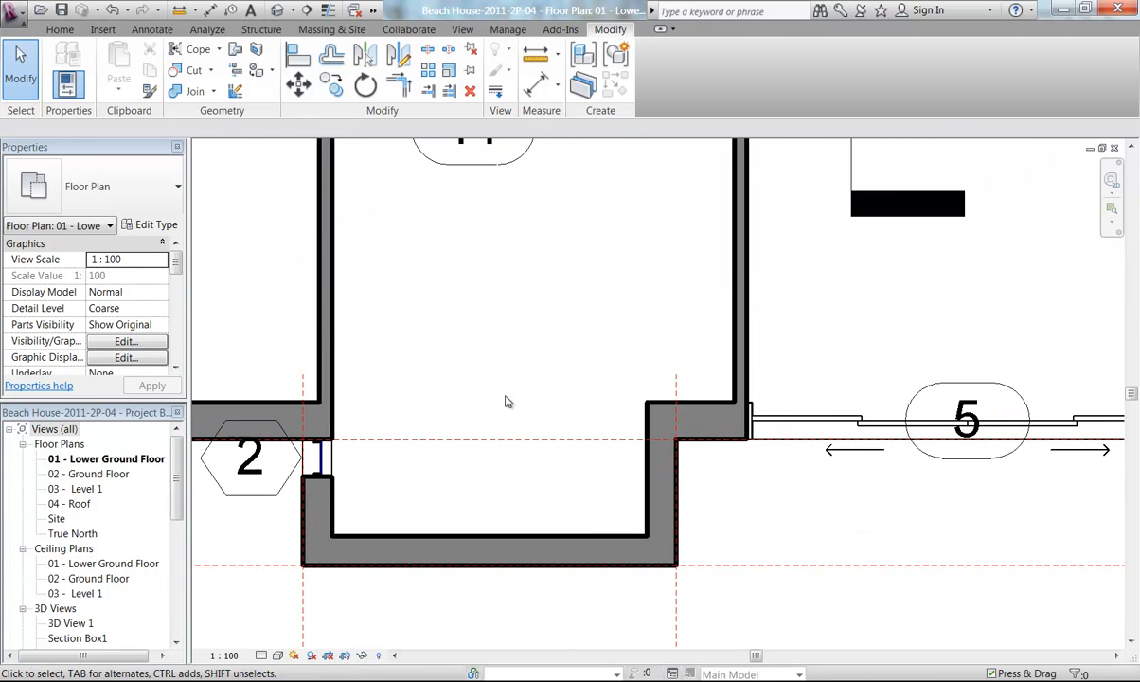
# Place a second 300 x 1500 fixed window in the right wall of the same bay
pyautogui.click(60, 30)
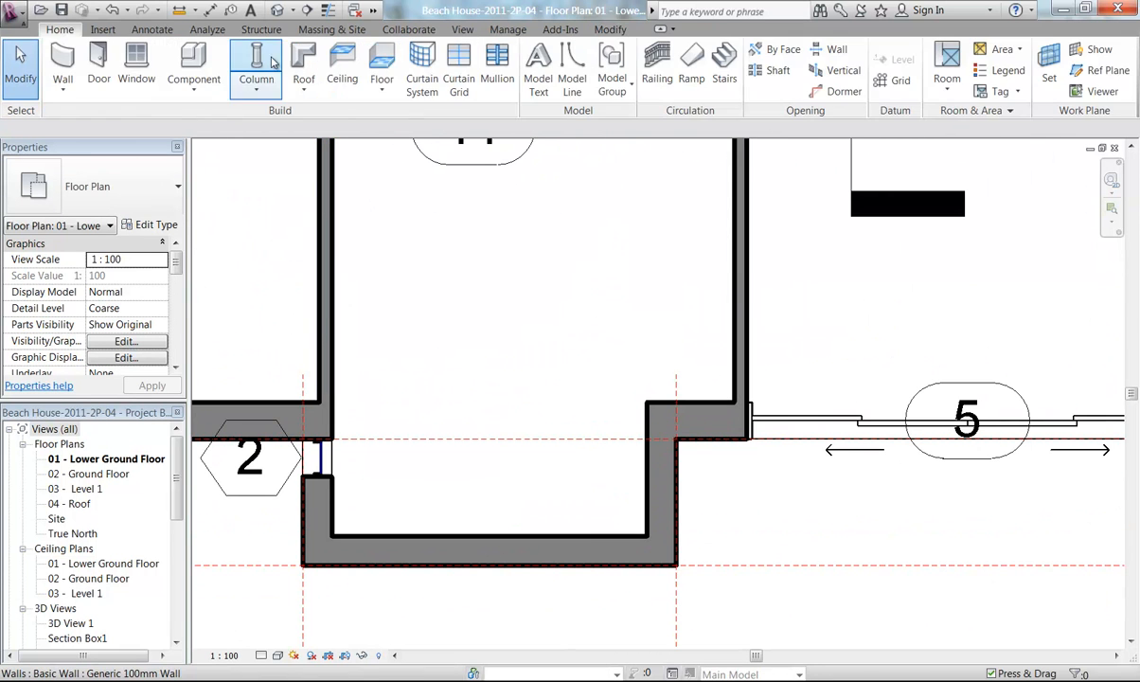
pyautogui.click(136, 67)
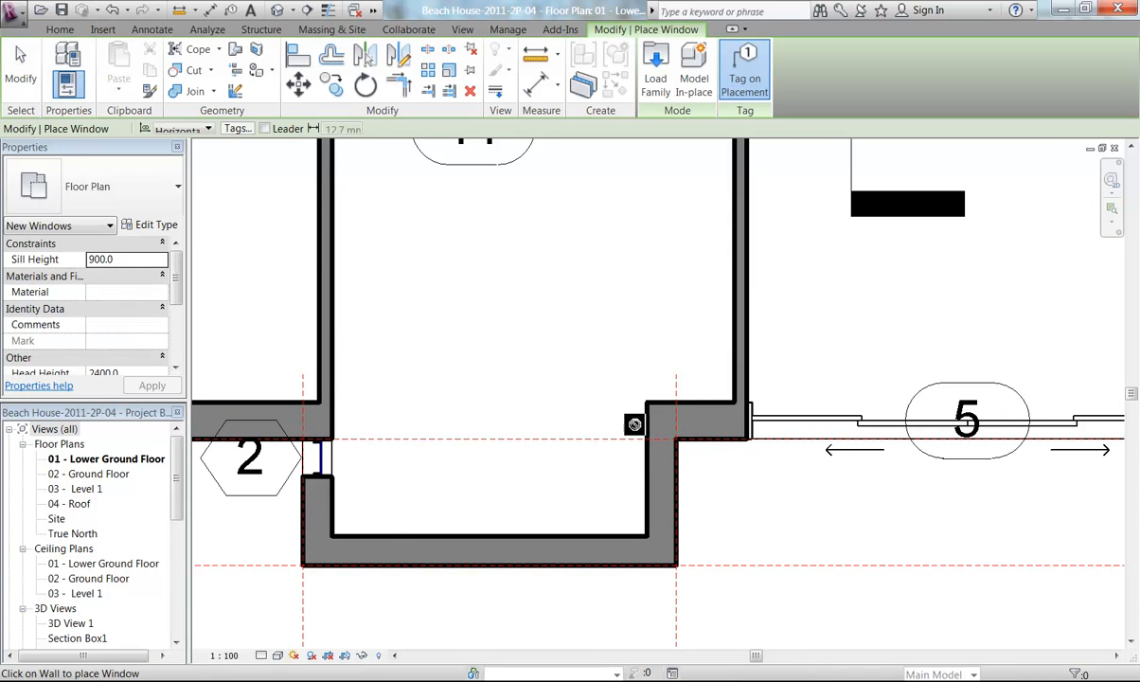
pyautogui.click(706, 511)
pyautogui.press('Escape')
pyautogui.press('Escape')
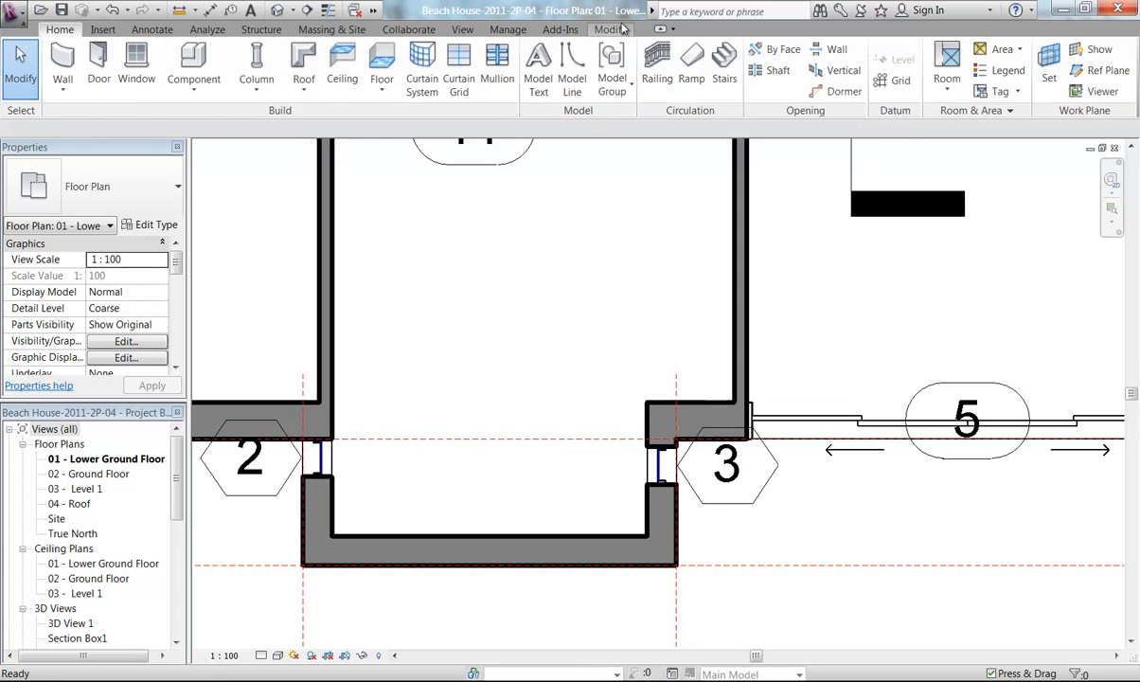
# Align the second window with the reference line along the outer wall face
pyautogui.click(611, 29)
pyautogui.click(297, 54)
pyautogui.scroll(3, 671, 436)
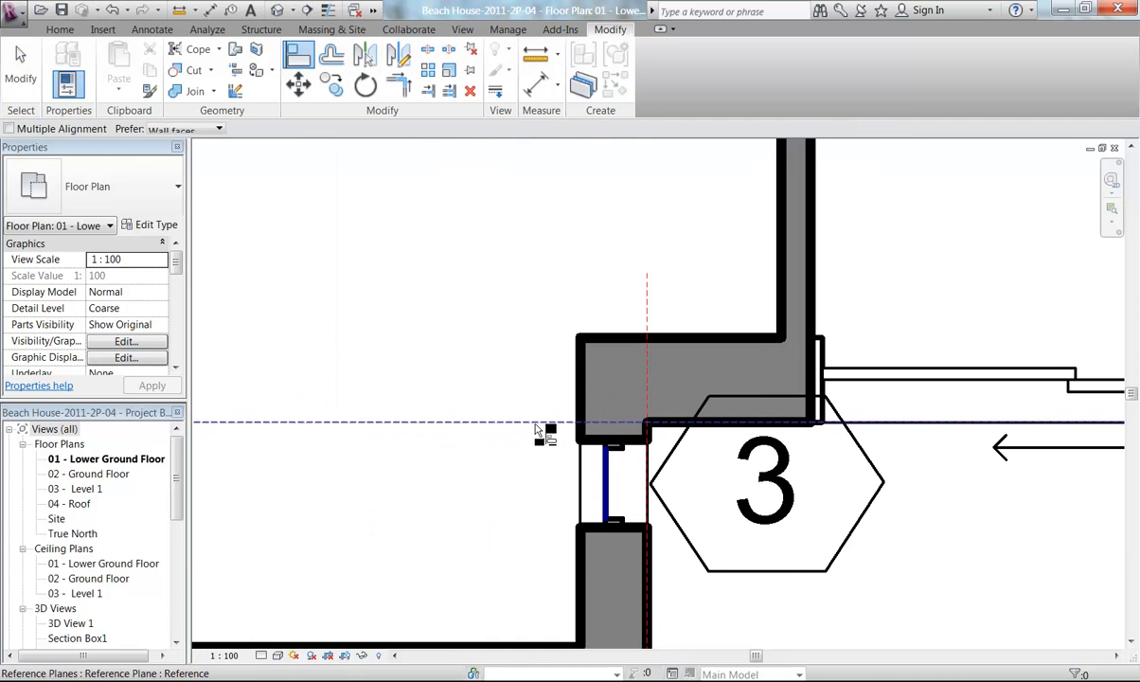
pyautogui.click(535, 424)
pyautogui.click(644, 444)
pyautogui.scroll(-3, 486, 333)
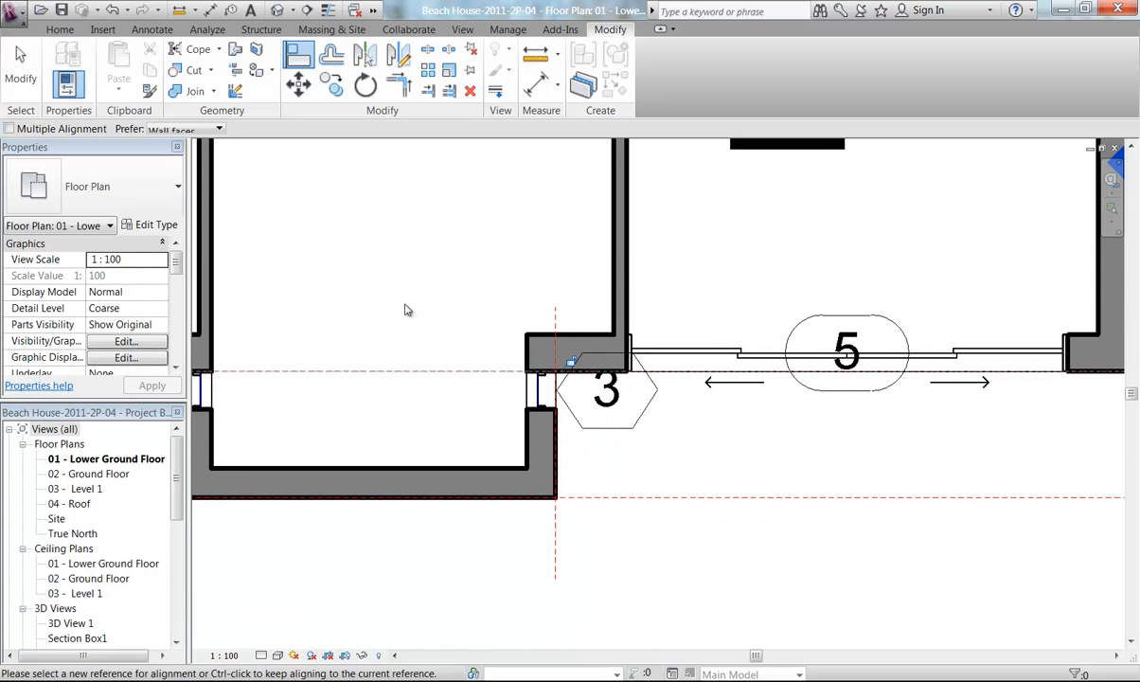
pyautogui.press('Escape')
# Open the default 3D view and inspect the corner column between the sliding doors
pyautogui.moveTo(177, 508); pyautogui.dragTo(176, 571)
pyautogui.doubleClick(58, 504)
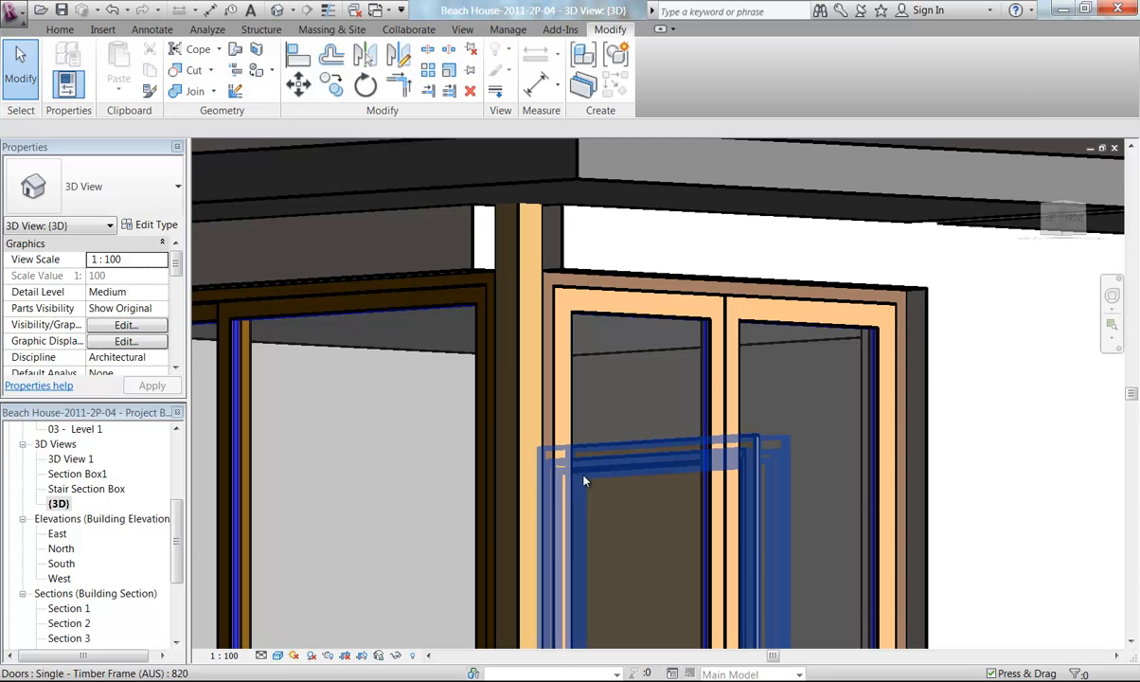
pyautogui.scroll(-5, 586, 476)
pyautogui.keyDown('shift'); pyautogui.moveTo(528, 476); pyautogui.dragTo(545, 445, button='middle'); pyautogui.keyUp('shift')
pyautogui.scroll(5, 559, 323)
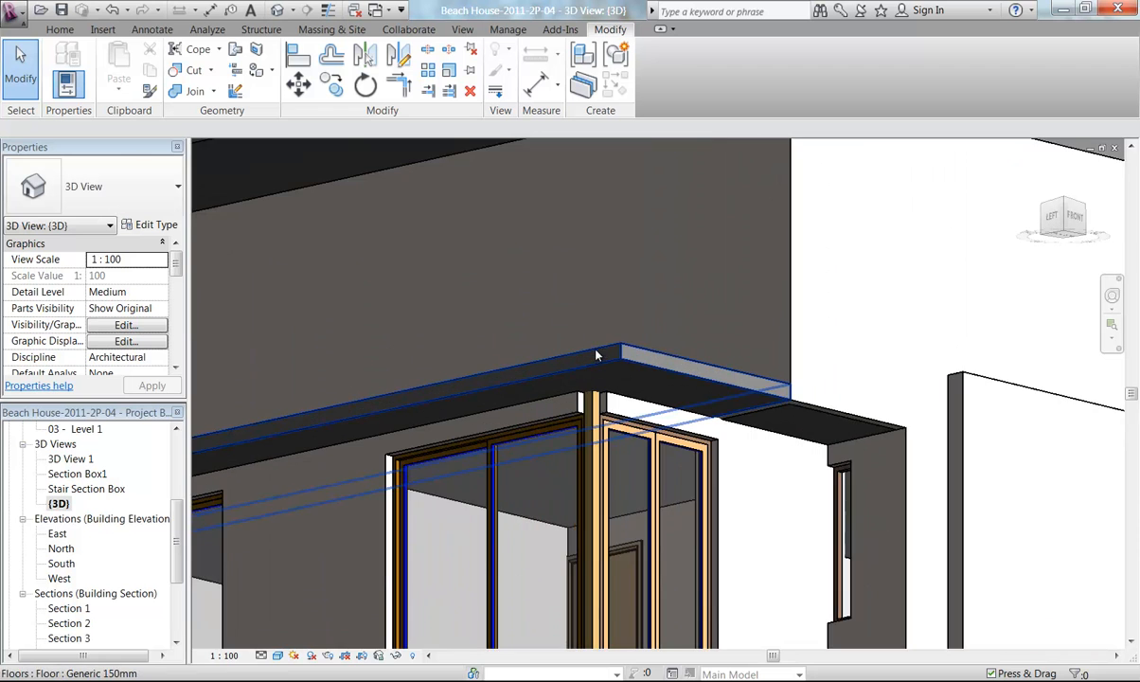
pyautogui.scroll(3, 587, 374)
pyautogui.moveTo(570, 426); pyautogui.dragTo(563, 382, button='middle')
pyautogui.scroll(1, 570, 377)
pyautogui.scroll(-1, 573, 365)
pyautogui.click(570, 327)
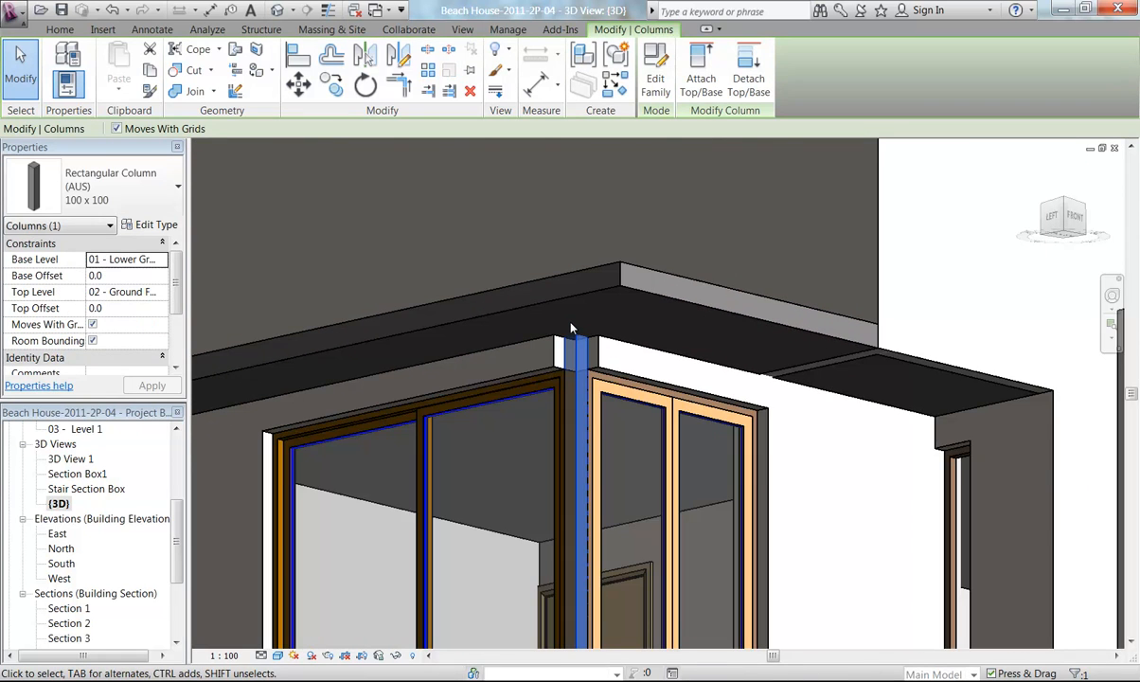
# Open the rear reference photo to compare the corner column and sliding doors, then return to the model
pyautogui.scroll(-4, 570, 329)
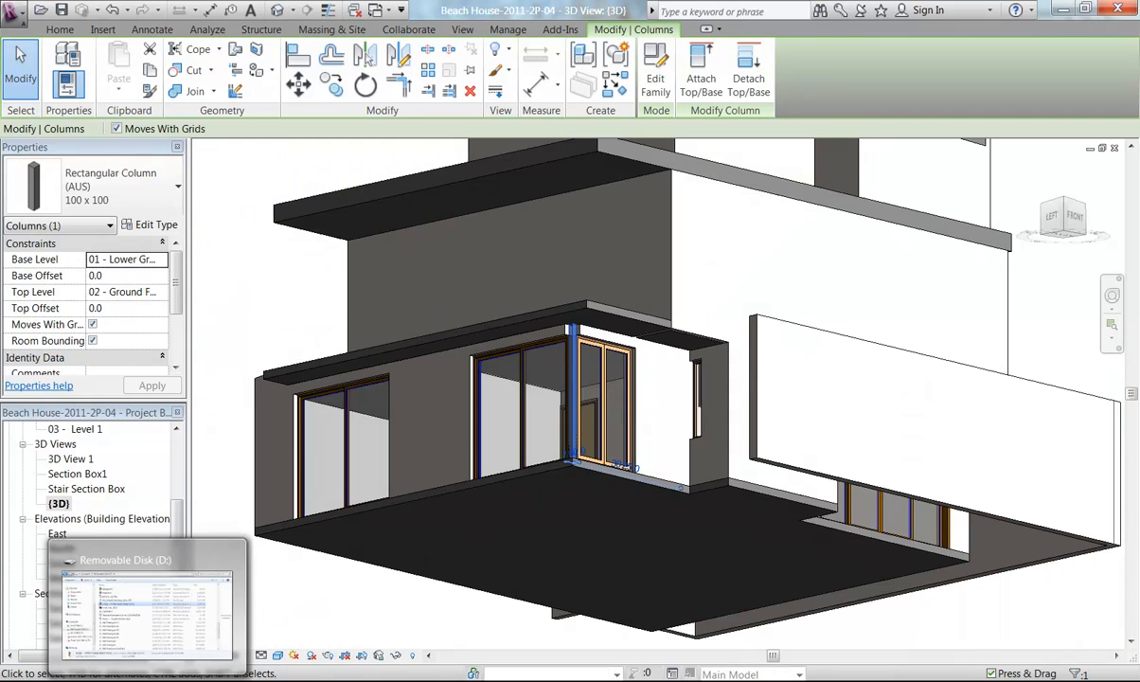
pyautogui.click(138, 681)
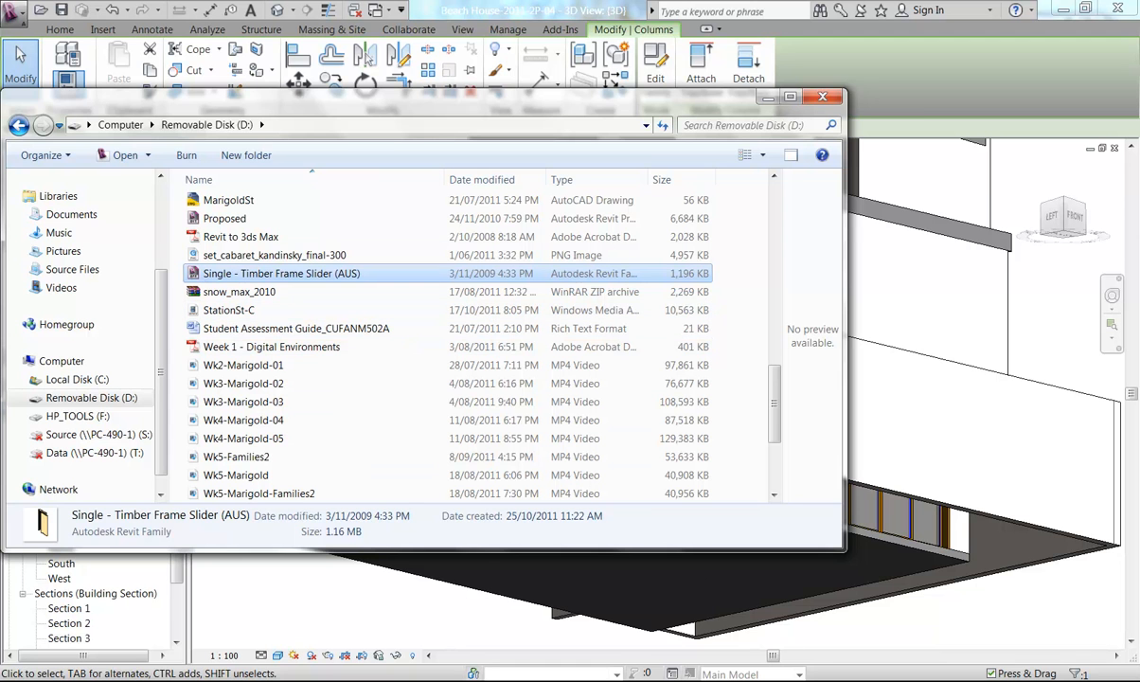
pyautogui.moveTo(194, 679)
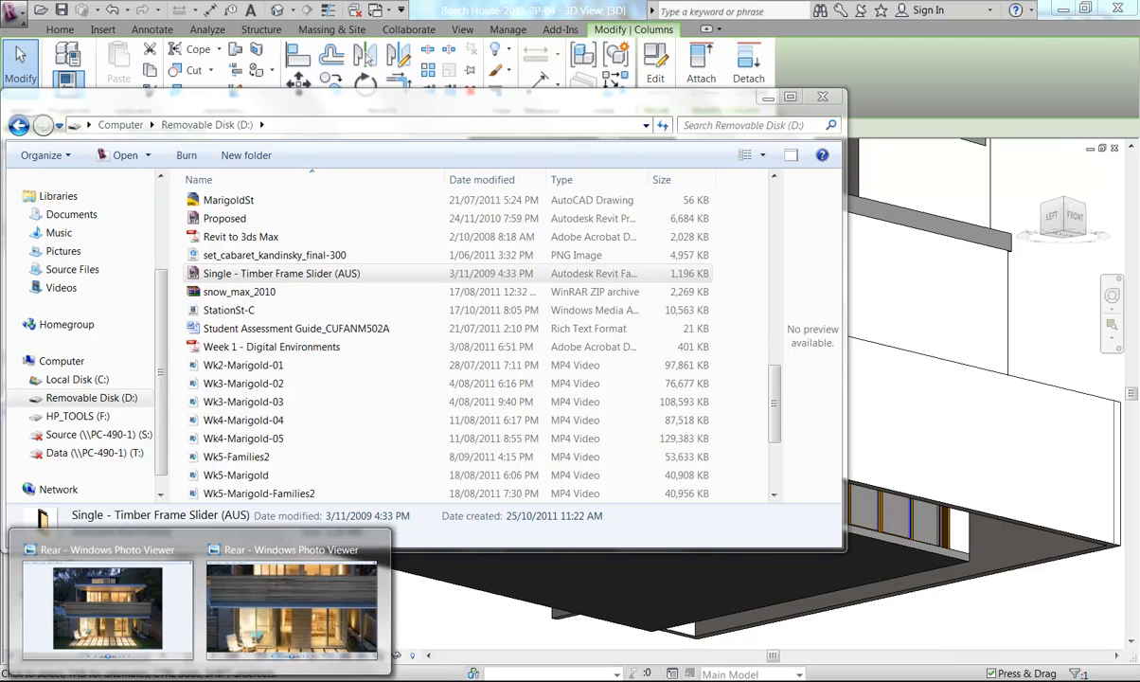
pyautogui.click(280, 611)
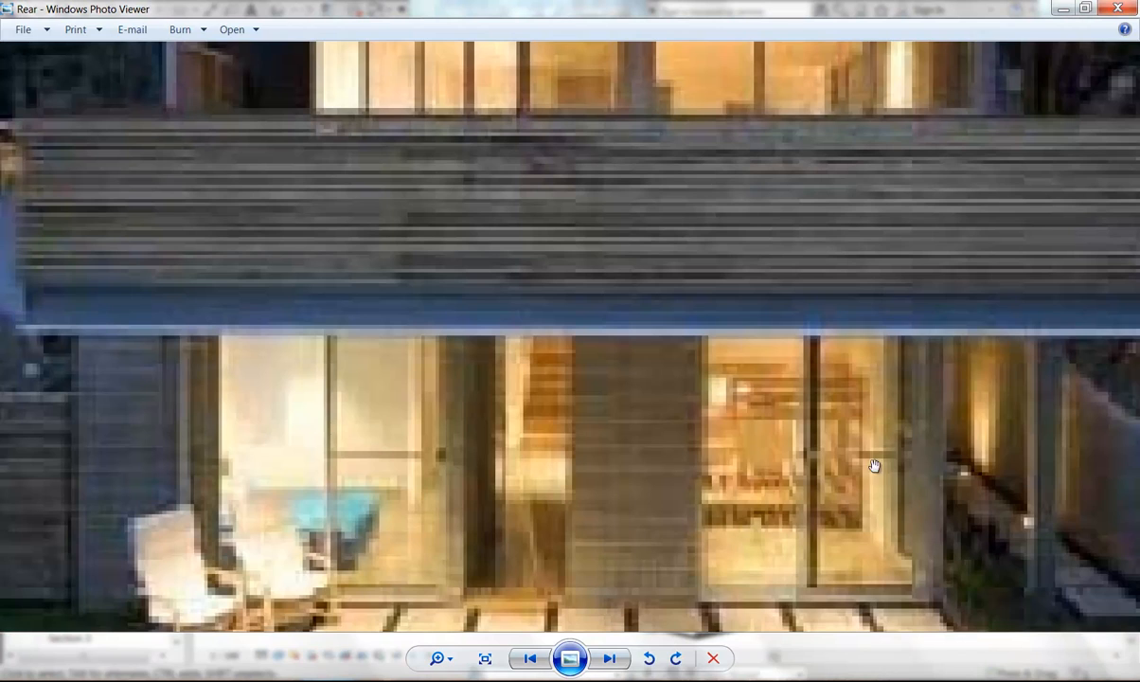
pyautogui.click(1064, 9)
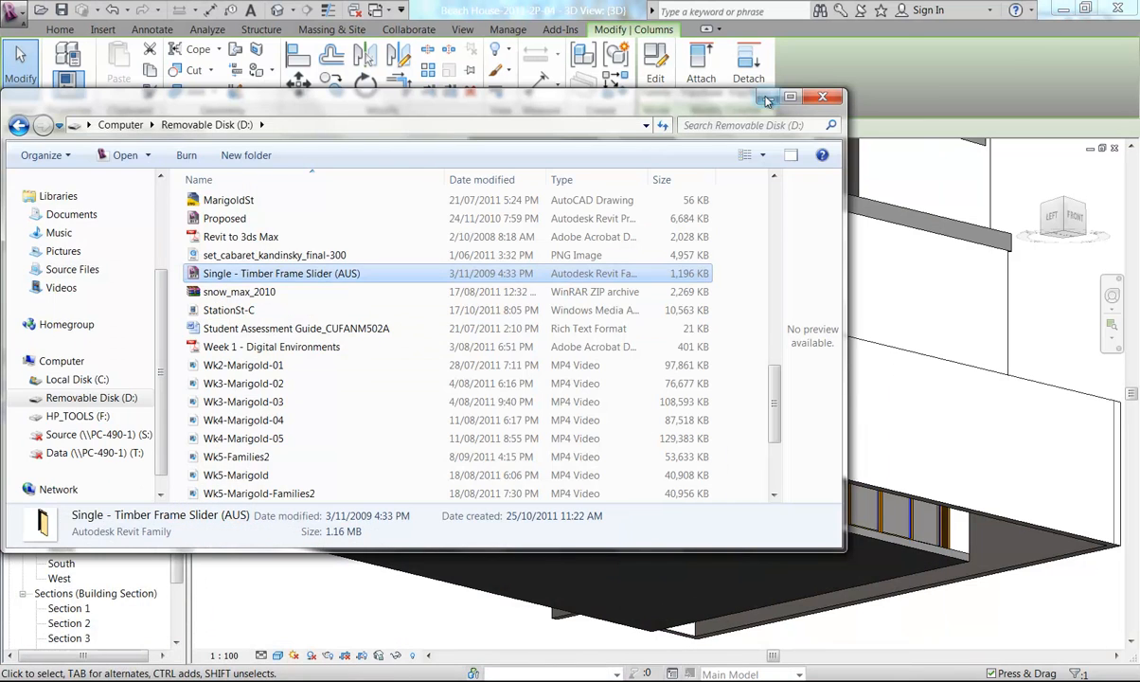
pyautogui.click(762, 101)
# Attach the top of the corner column between the sliding doors to the roof slab above, then deselect it
pyautogui.moveTo(456, 389); pyautogui.dragTo(420, 367, button='middle')
pyautogui.keyDown('shift'); pyautogui.moveTo(447, 255); pyautogui.dragTo(387, 422, button='middle'); pyautogui.keyUp('shift')
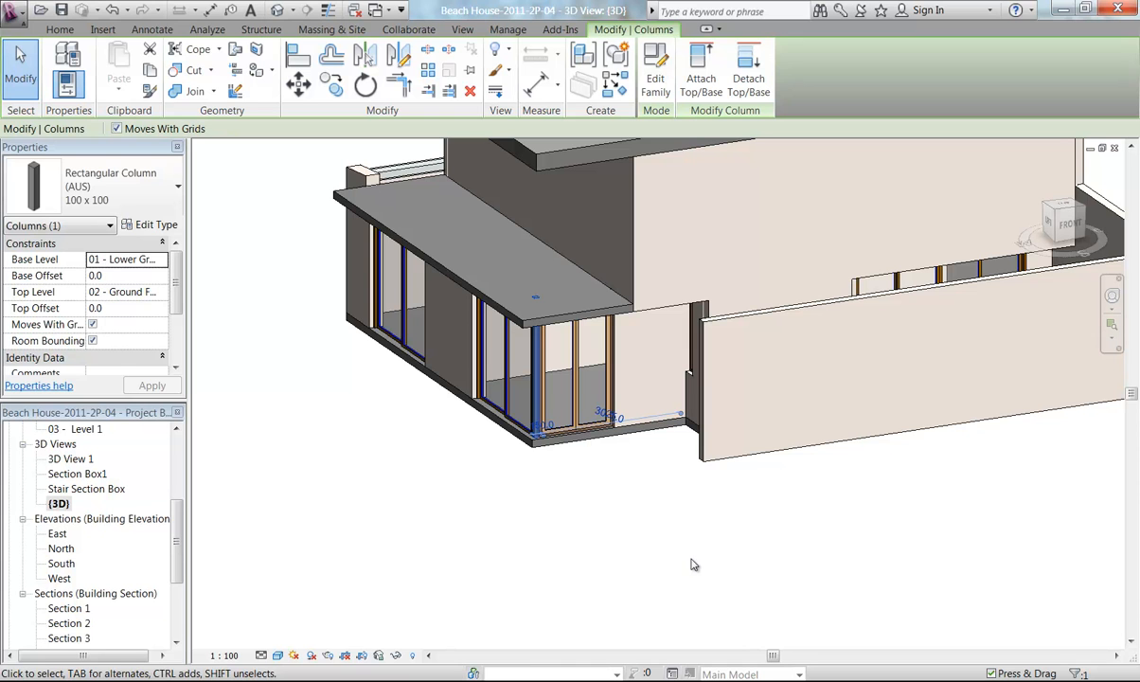
pyautogui.click(945, 680)
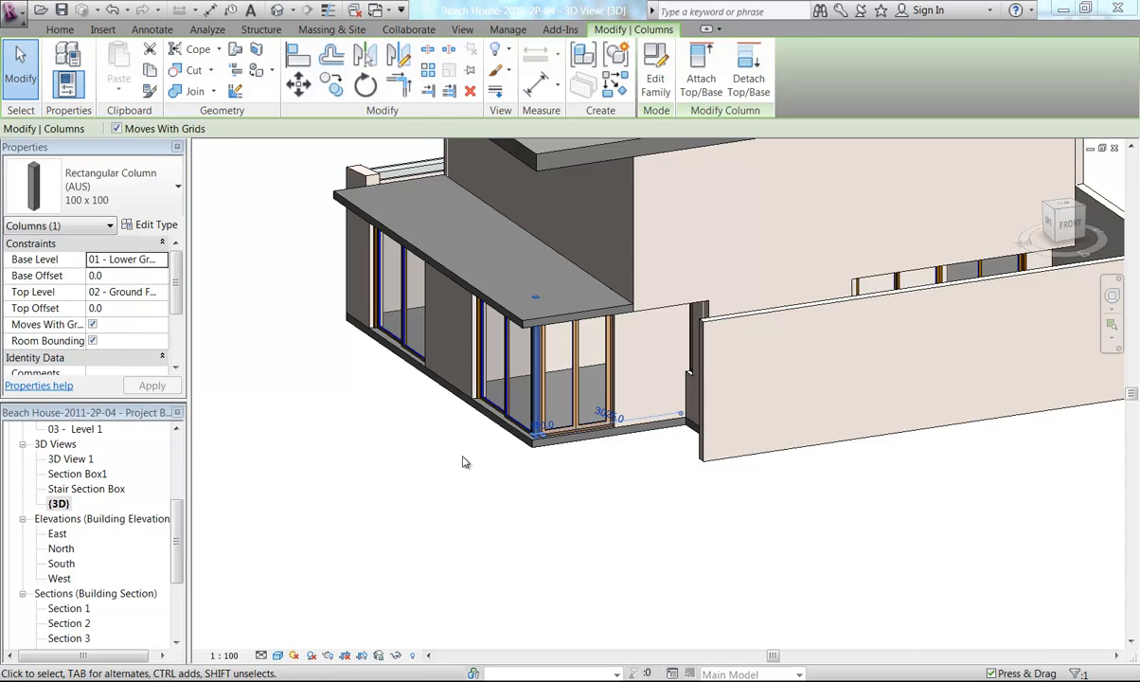
pyautogui.moveTo(440, 465); pyautogui.dragTo(459, 504, button='middle')
pyautogui.scroll(2, 512, 426)
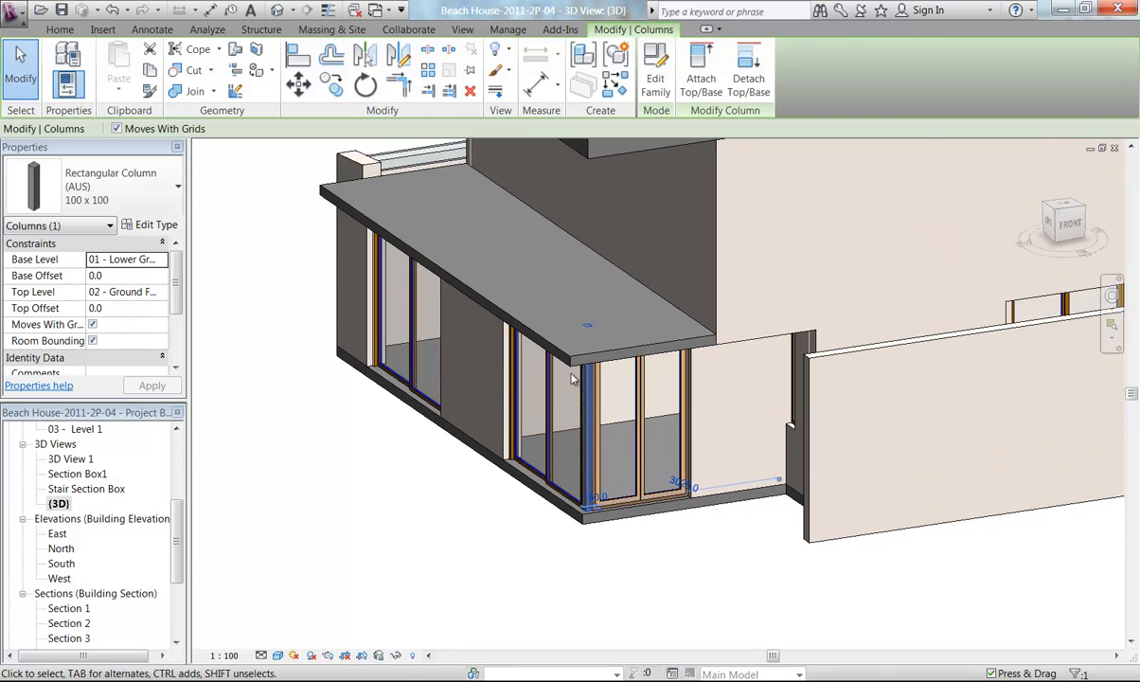
pyautogui.scroll(2, 565, 385)
pyautogui.keyDown('shift'); pyautogui.moveTo(579, 382); pyautogui.dragTo(591, 280, button='middle'); pyautogui.keyUp('shift')
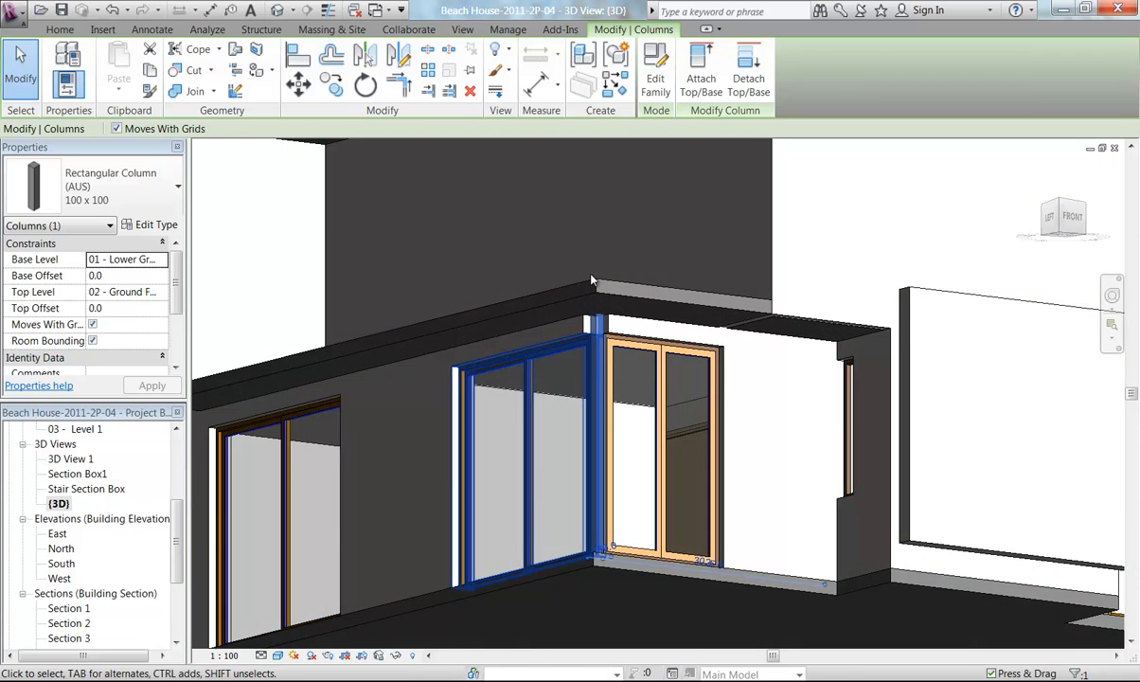
pyautogui.scroll(5, 591, 279)
pyautogui.scroll(3, 593, 319)
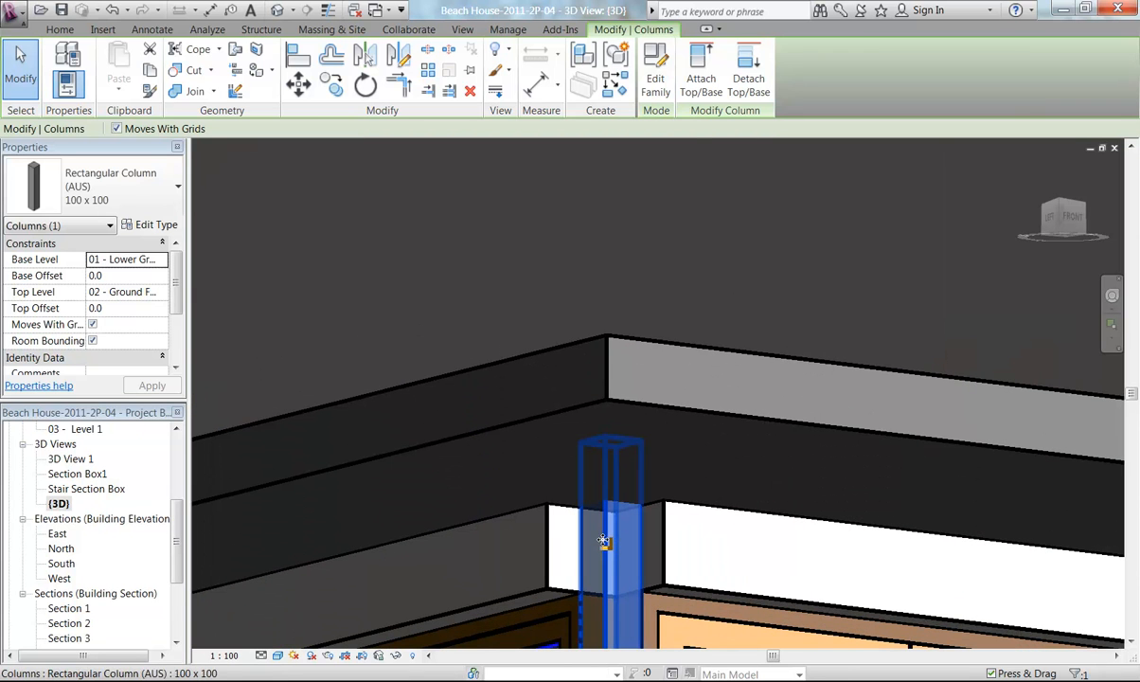
pyautogui.click(701, 79)
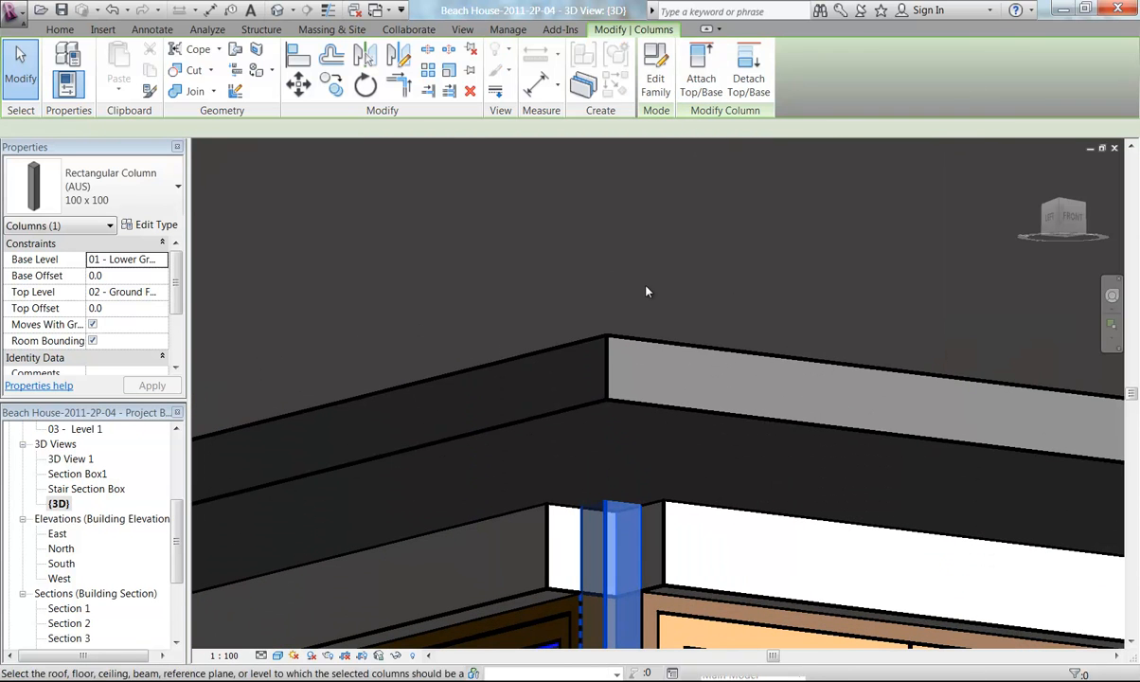
pyautogui.click(611, 399)
pyautogui.moveTo(563, 469); pyautogui.dragTo(540, 348, button='middle')
pyautogui.scroll(-2, 499, 446)
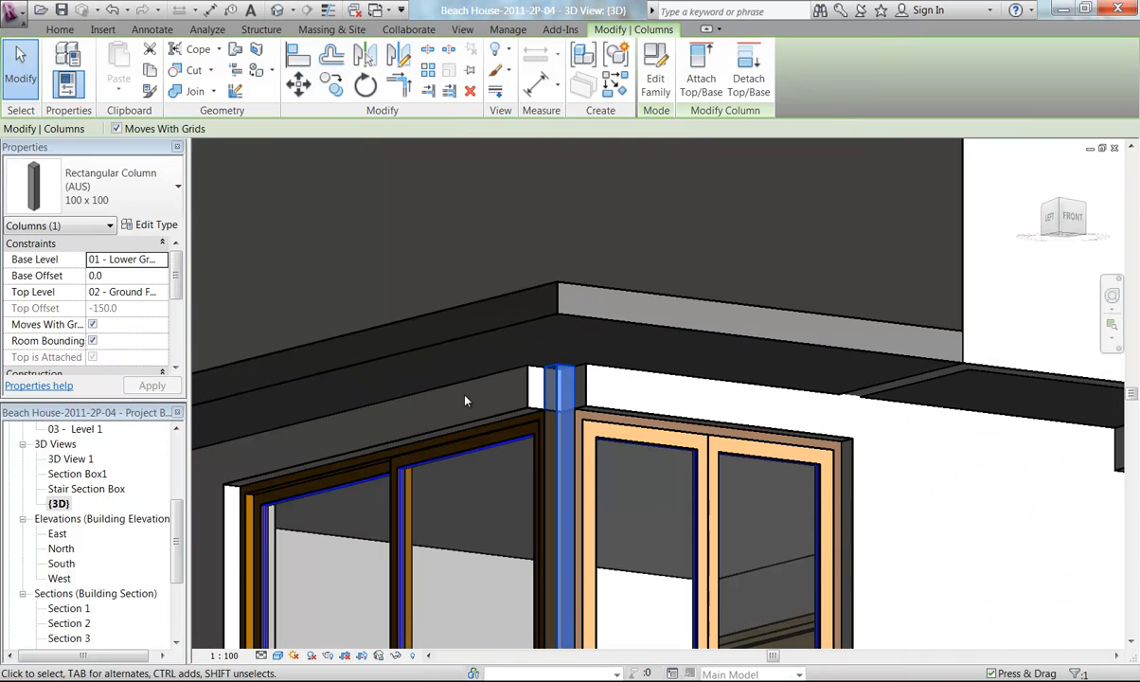
pyautogui.press('Escape')
pyautogui.scroll(2, 499, 426)
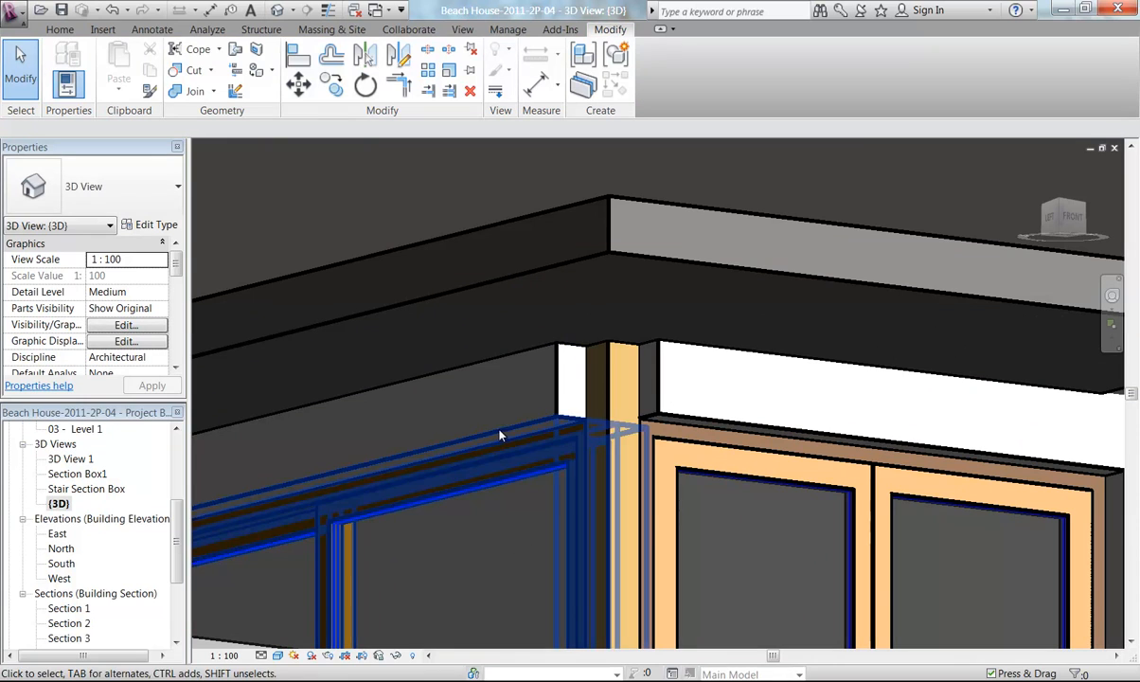